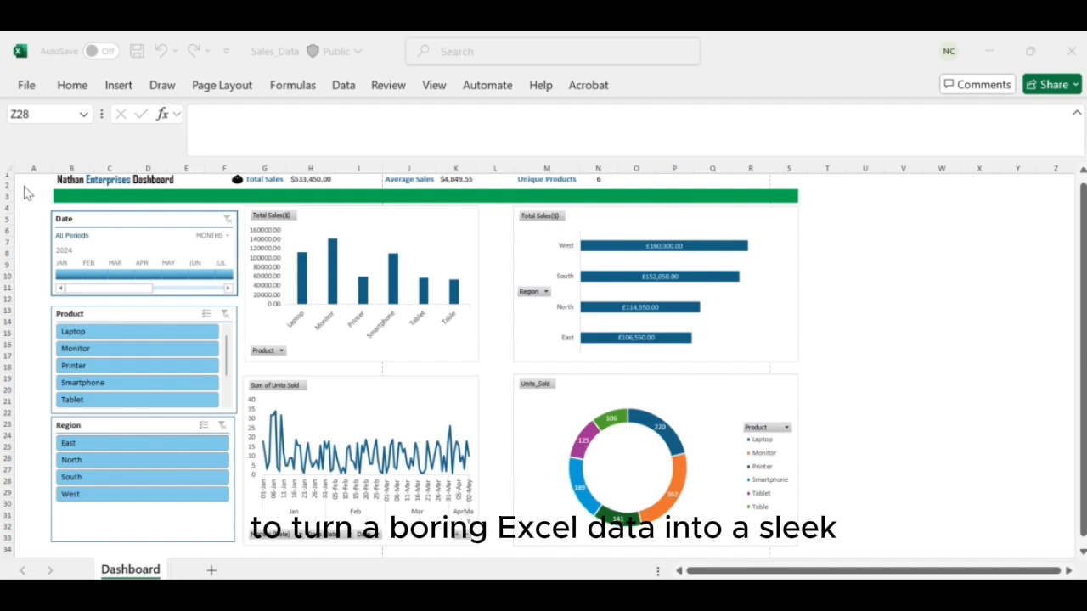
- Filter the dashboard to February 2024, the Monitor product and the East region
{"action": "left_click", "coordinate": [97, 279]}
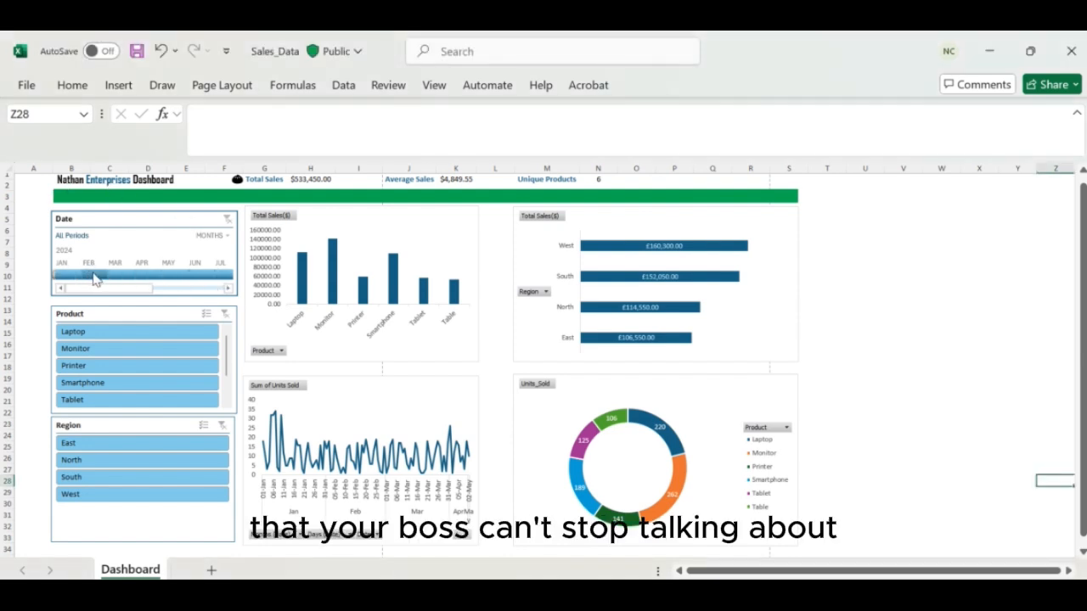
{"action": "left_click", "coordinate": [97, 280]}
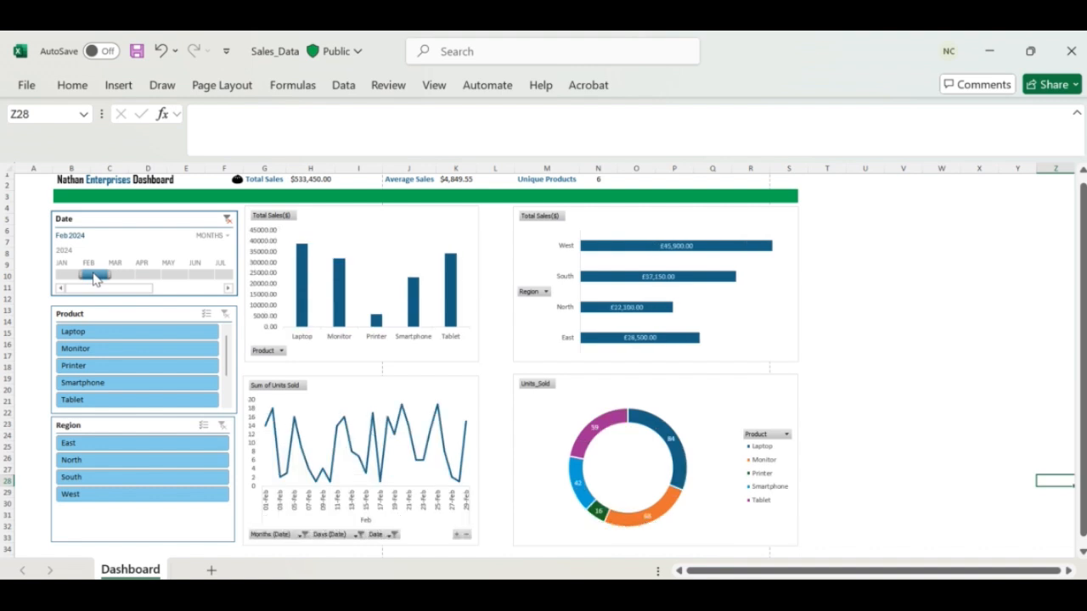
{"action": "left_click", "coordinate": [113, 354]}
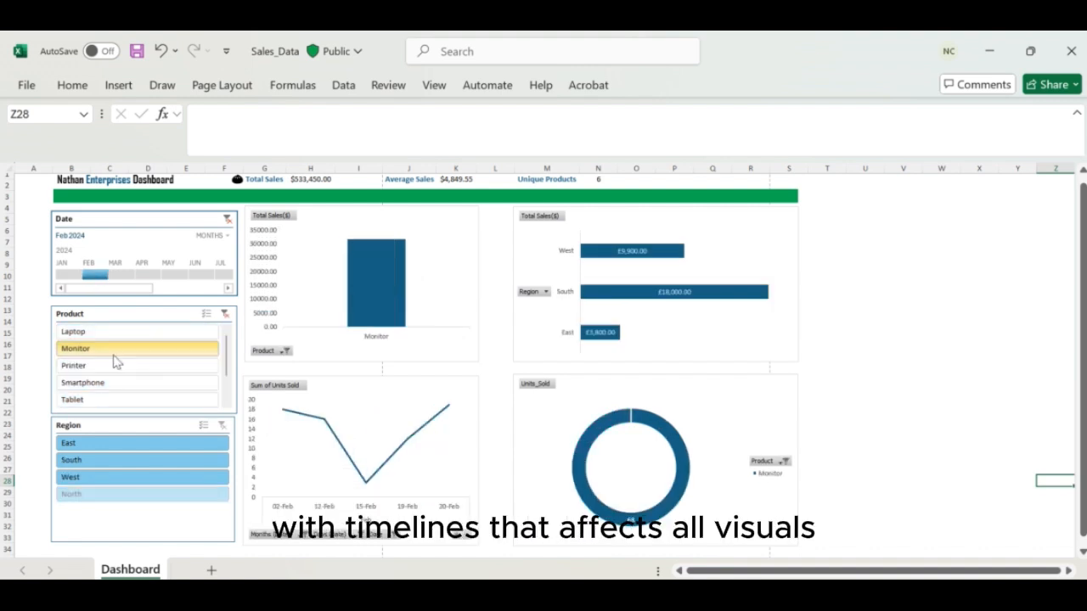
{"action": "left_click", "coordinate": [103, 449]}
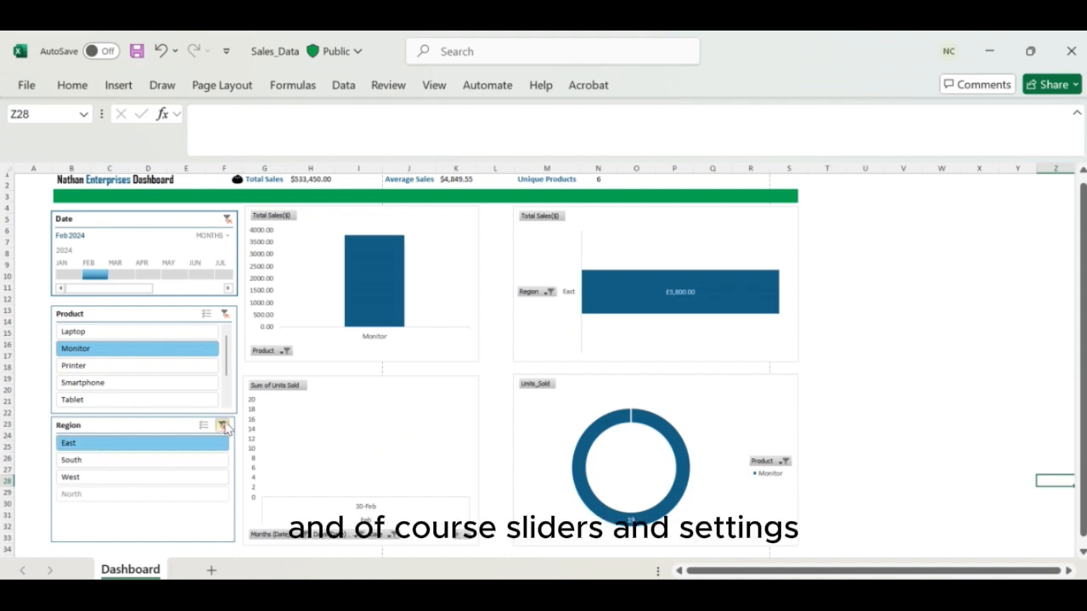
- Clear the region, product and date filters on the dashboard
{"action": "left_click", "coordinate": [224, 427]}
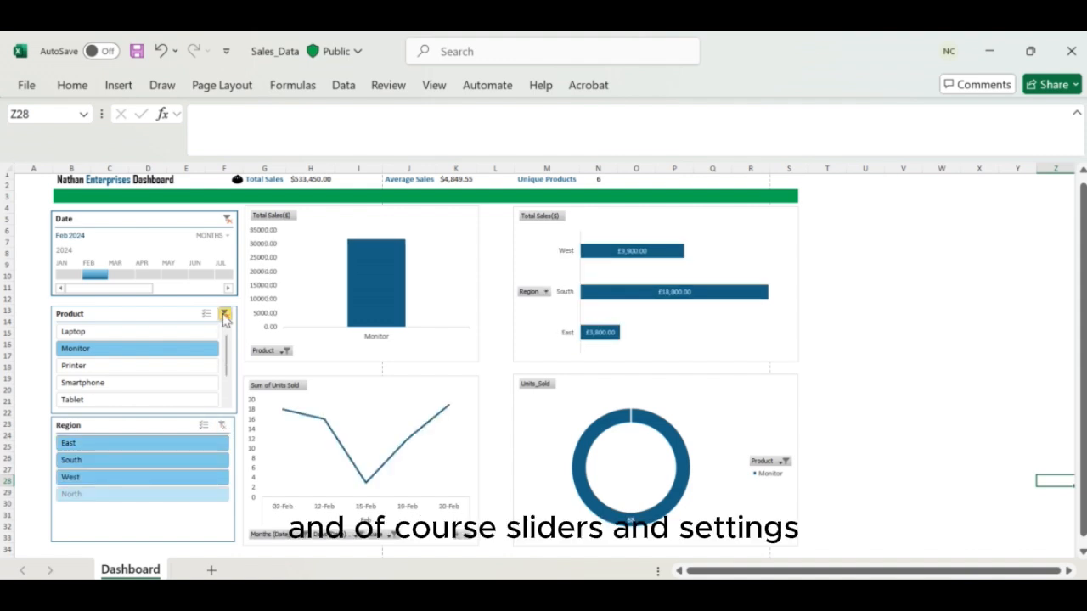
{"action": "left_click", "coordinate": [225, 314]}
{"action": "left_click", "coordinate": [226, 219]}
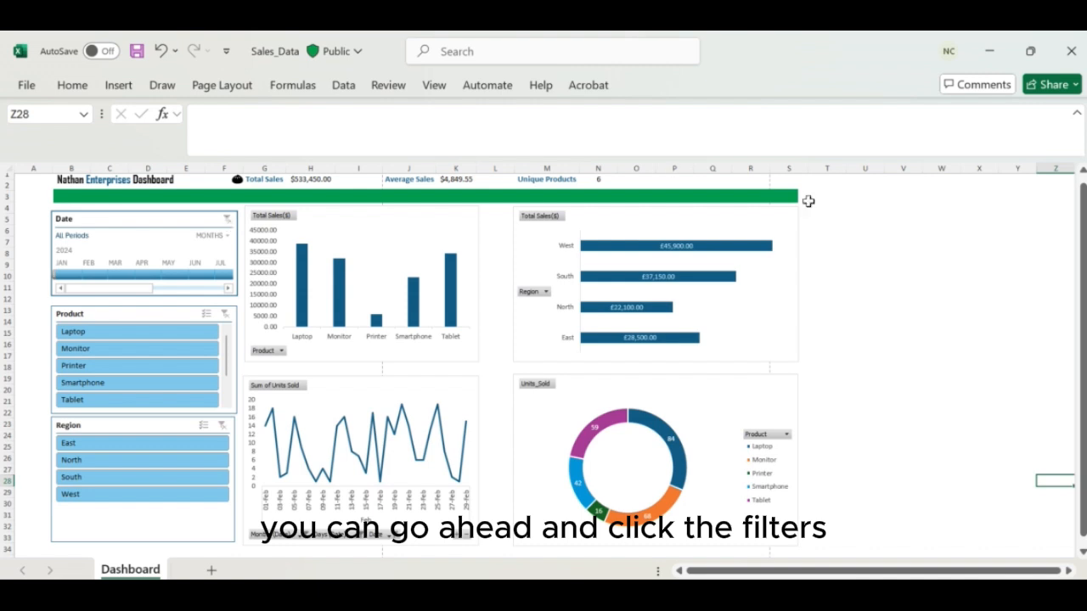
{"action": "left_click", "coordinate": [1062, 85]}
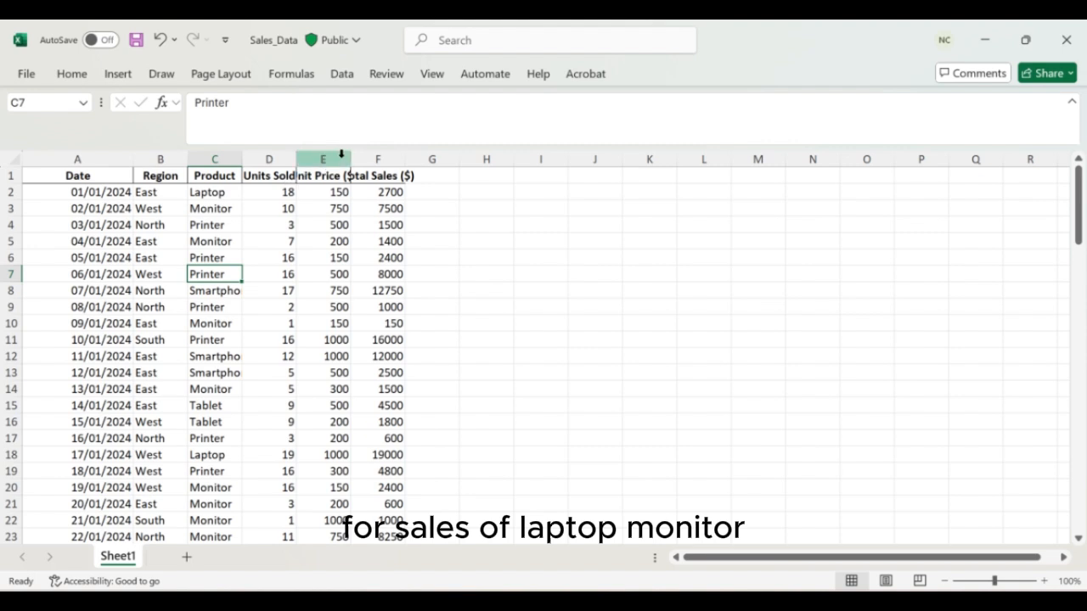
- Auto-fit the widths of all columns in the sales data sheet to their contents
{"action": "left_click", "coordinate": [11, 159]}
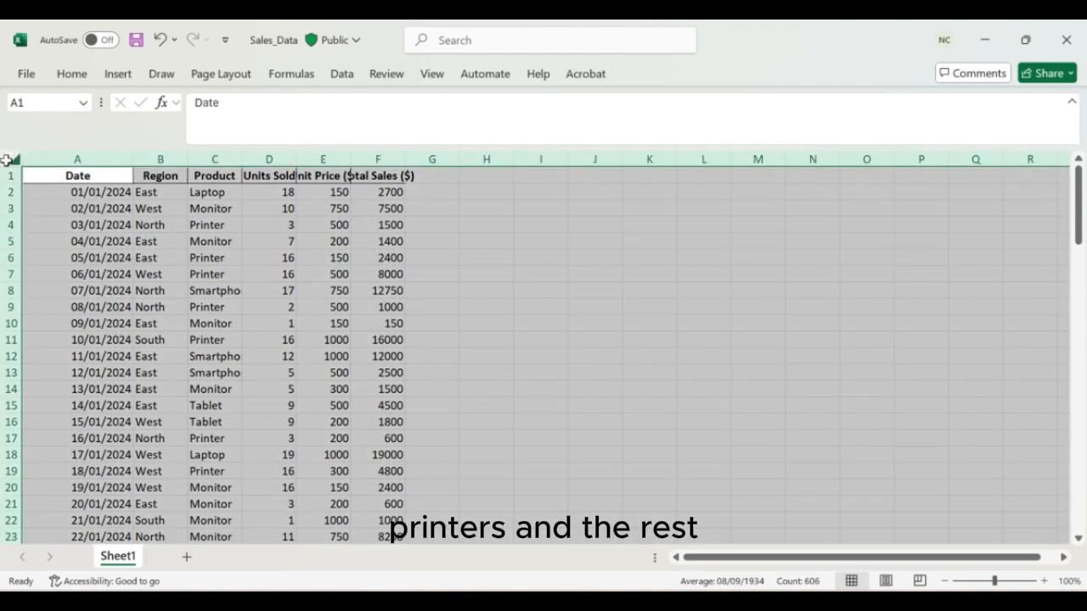
{"action": "double_click", "coordinate": [352, 159]}
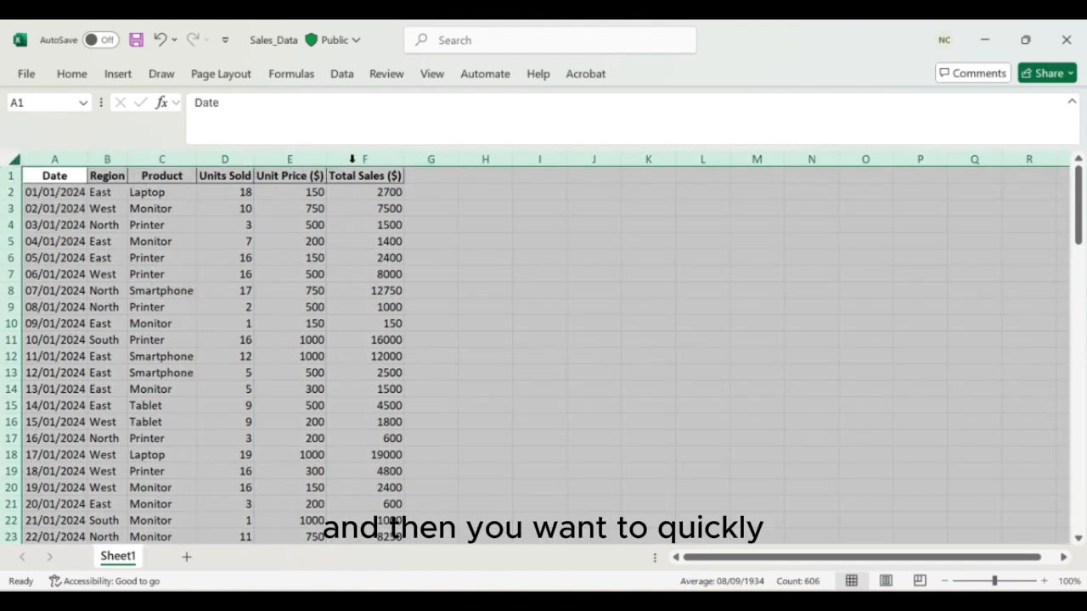
{"action": "left_click", "coordinate": [150, 224]}
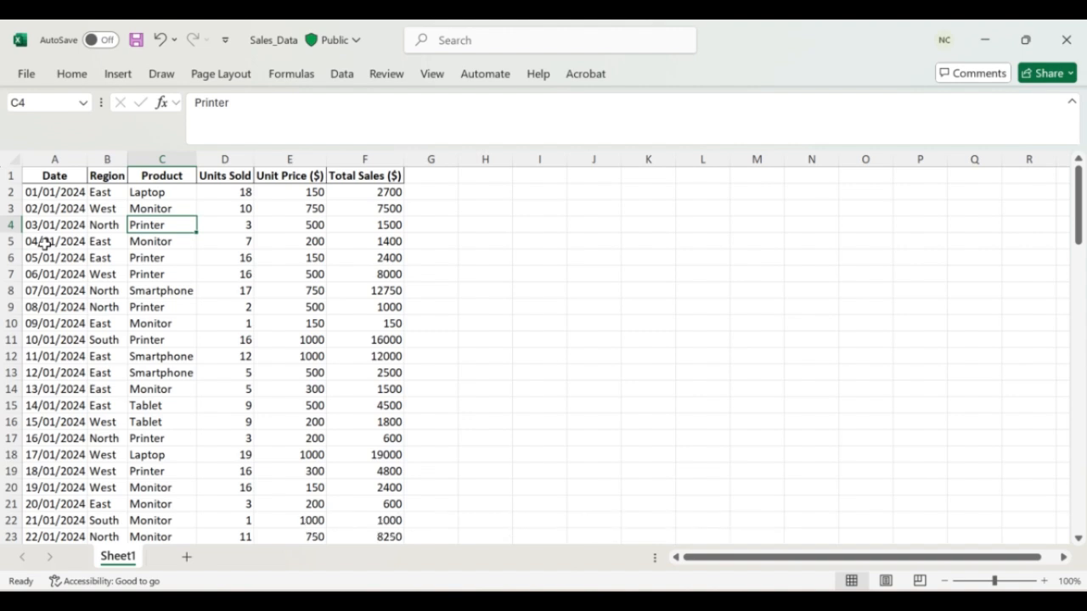
{"action": "left_click", "coordinate": [53, 175]}
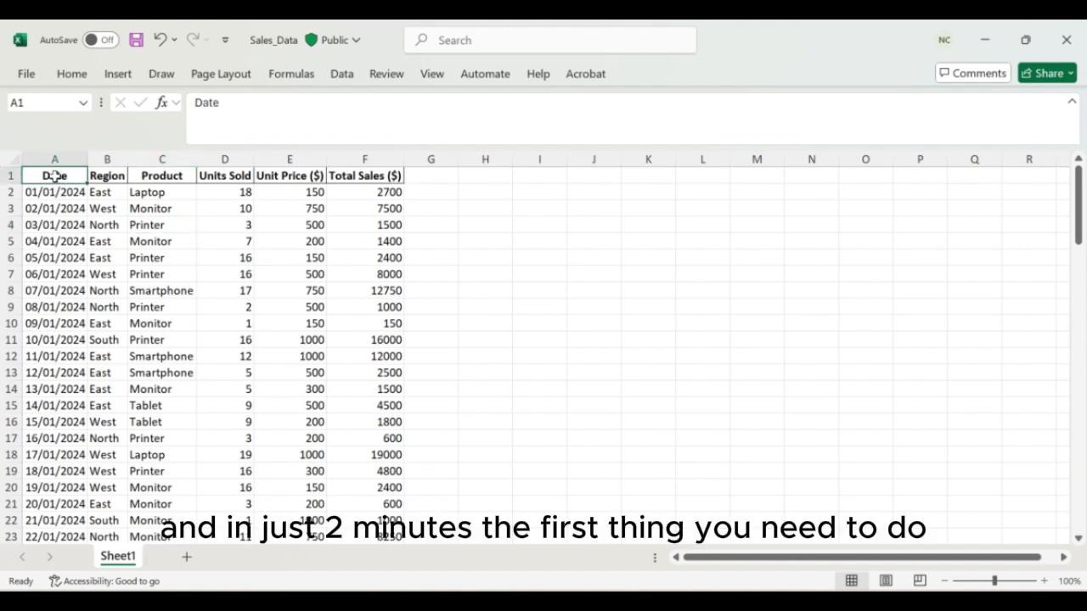
{"action": "left_click", "coordinate": [117, 177]}
{"action": "left_click", "coordinate": [170, 175]}
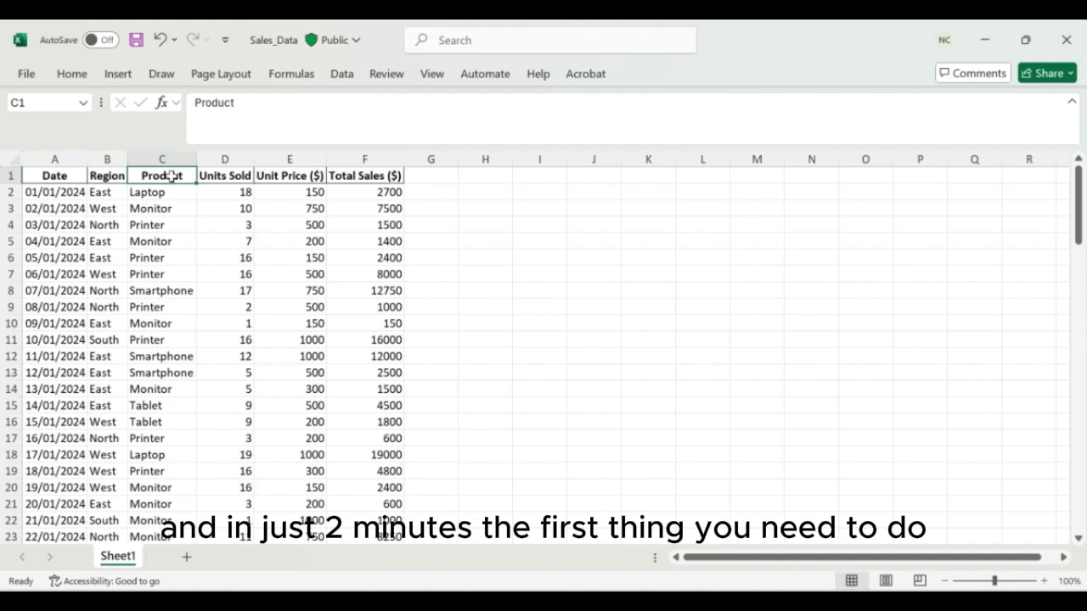
{"action": "left_click", "coordinate": [244, 173]}
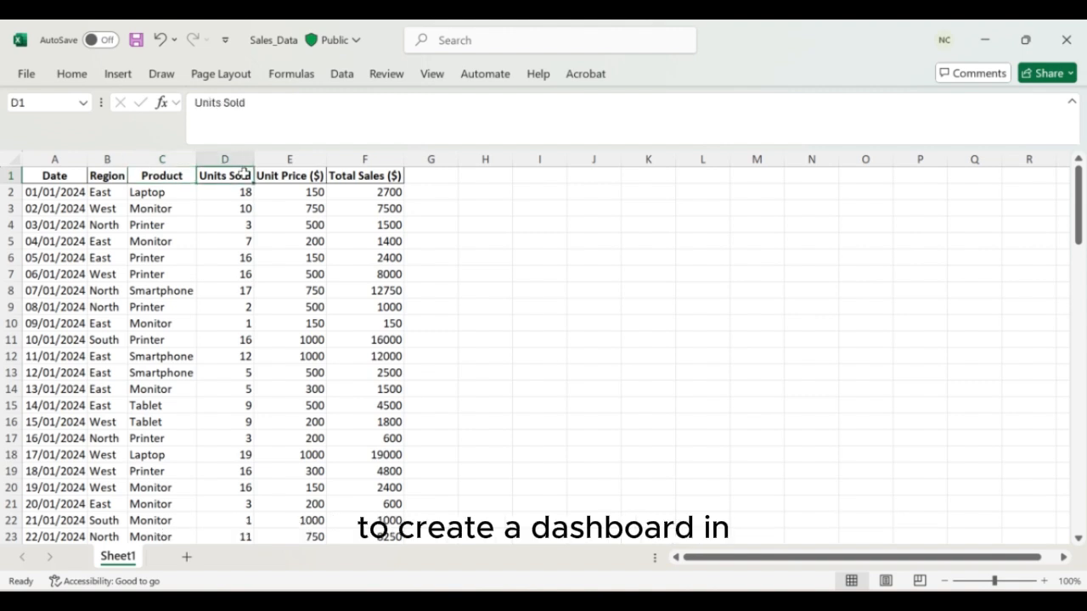
- Convert the sales data range A1:F101 into a table with headers
{"action": "left_click", "coordinate": [53, 175]}
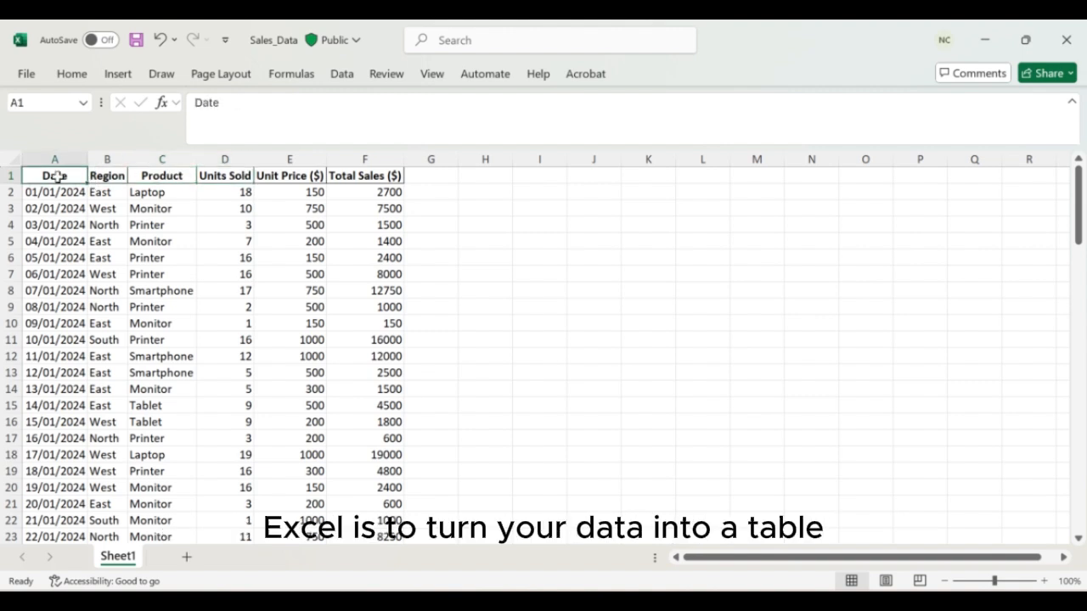
{"action": "left_click", "coordinate": [118, 74]}
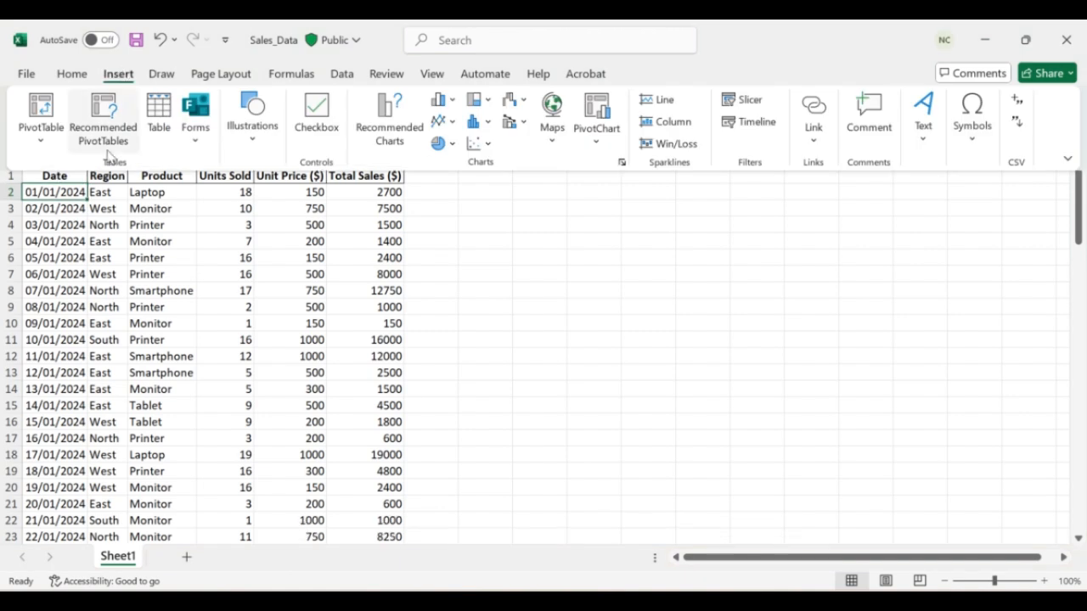
{"action": "left_click", "coordinate": [159, 127]}
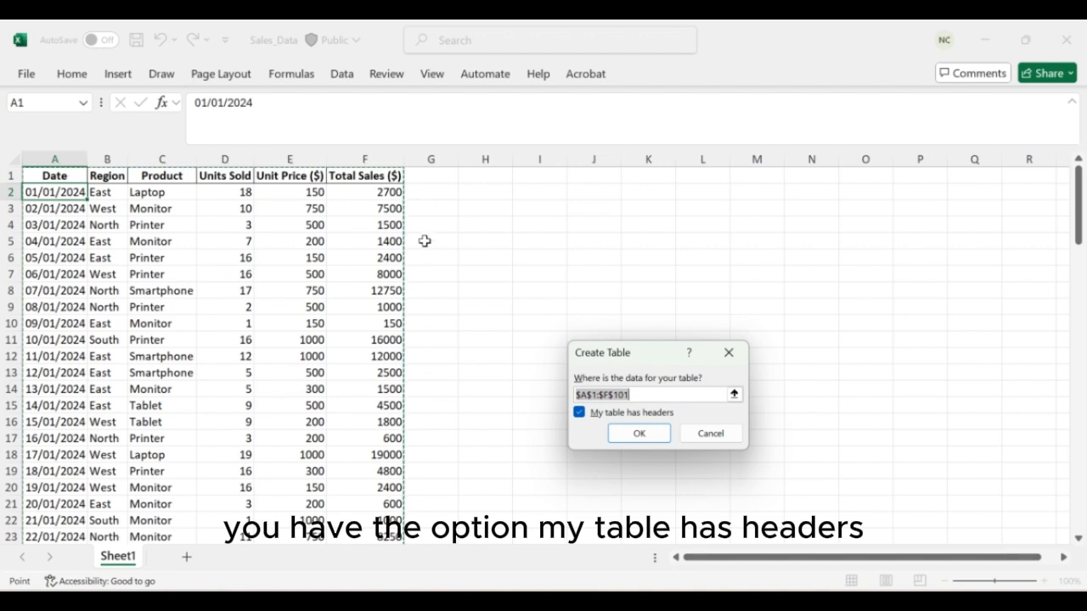
{"action": "left_click", "coordinate": [638, 433]}
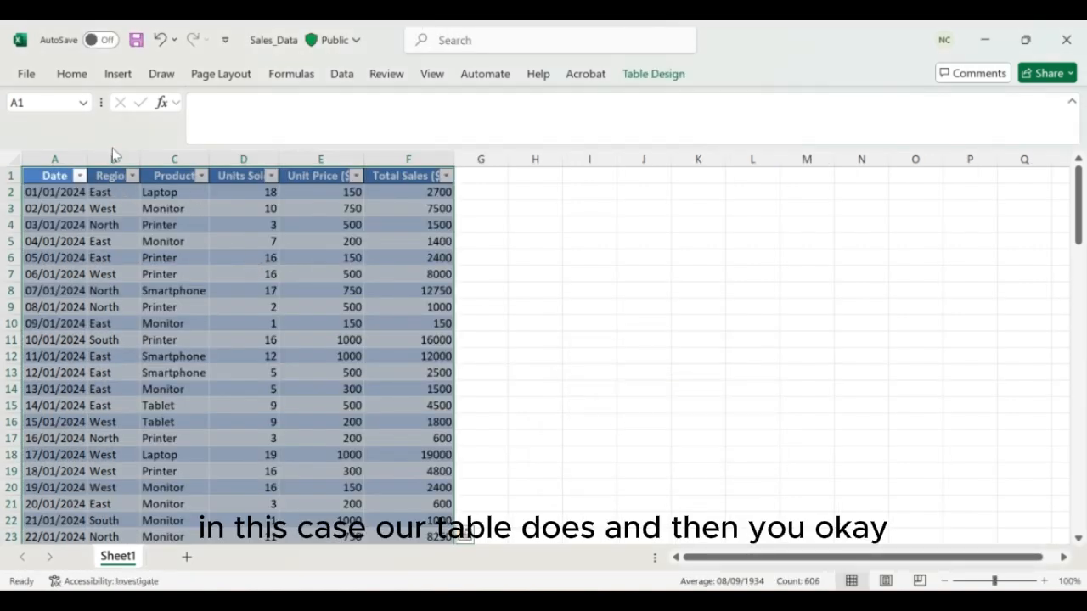
- Rename the new table as SalesData
{"action": "left_click", "coordinate": [72, 77]}
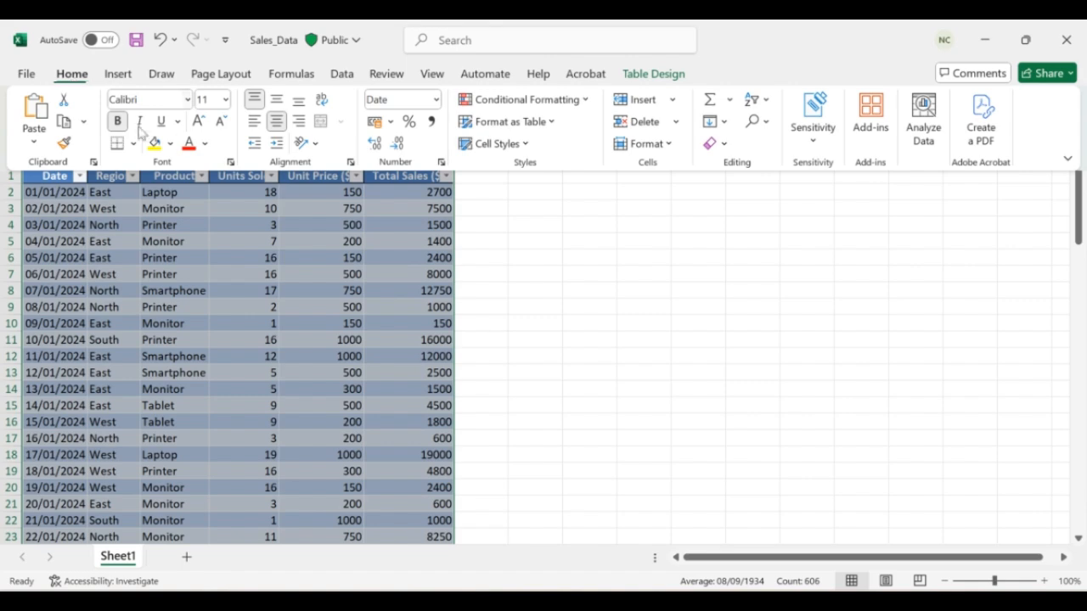
{"action": "left_click", "coordinate": [117, 75]}
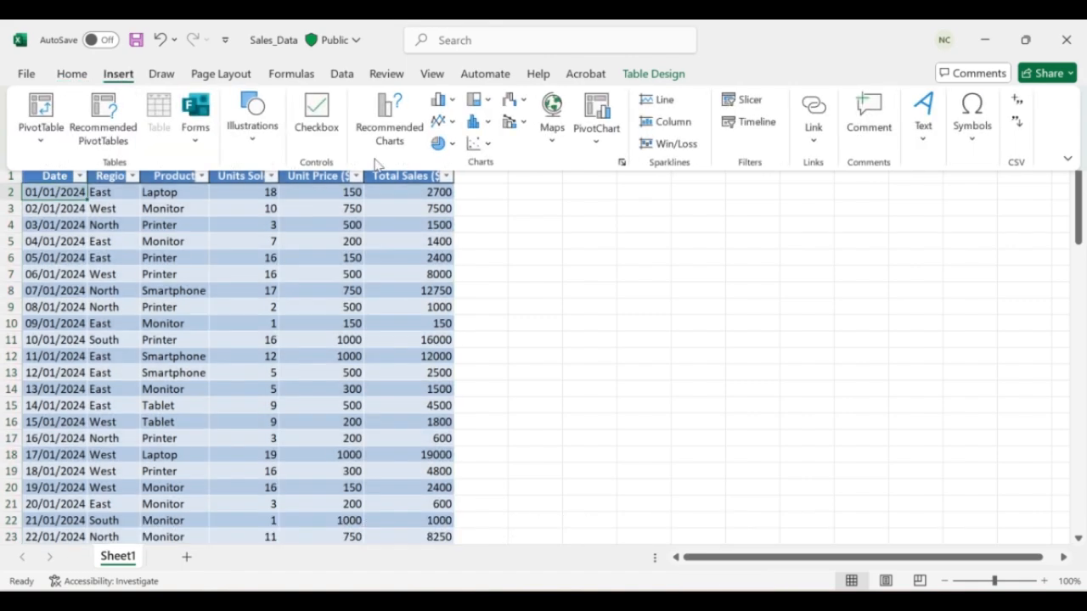
{"action": "left_click", "coordinate": [68, 81]}
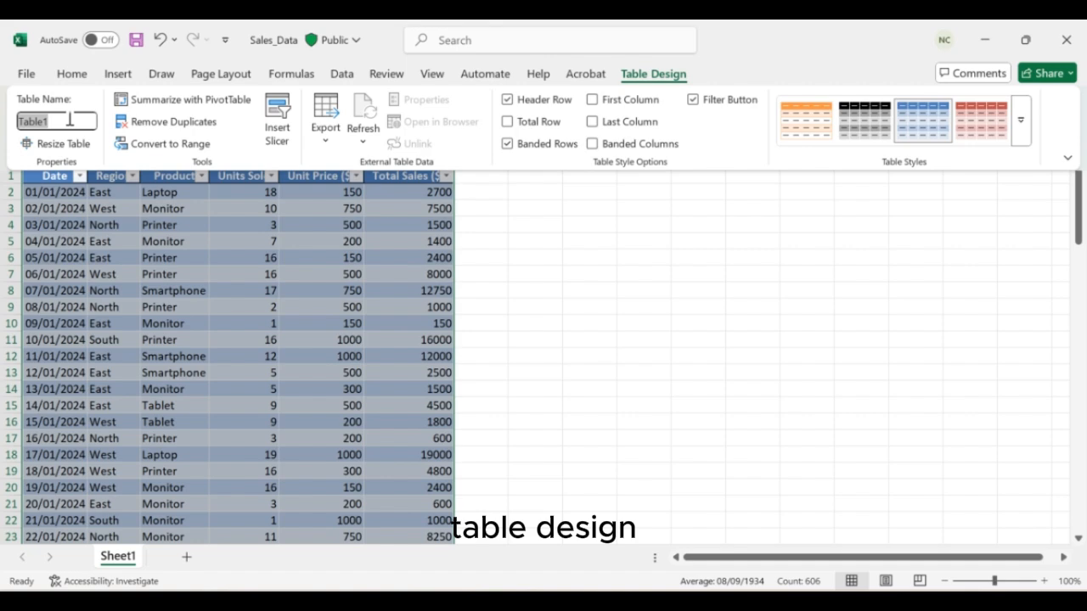
{"action": "left_click", "coordinate": [69, 120]}
{"action": "type", "text": "S"}
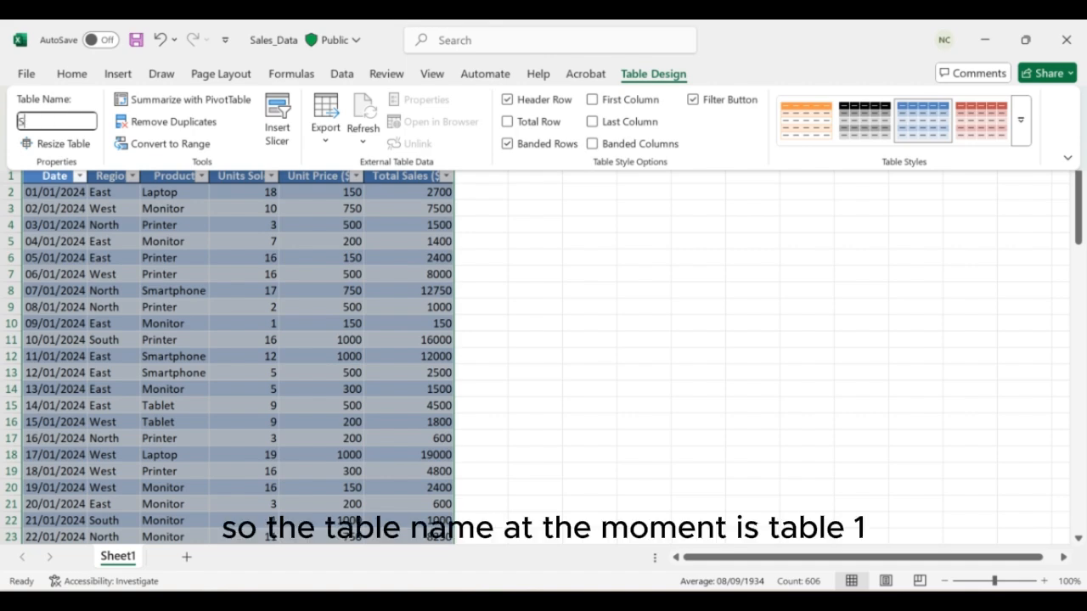
{"action": "type", "text": "alesDta"}
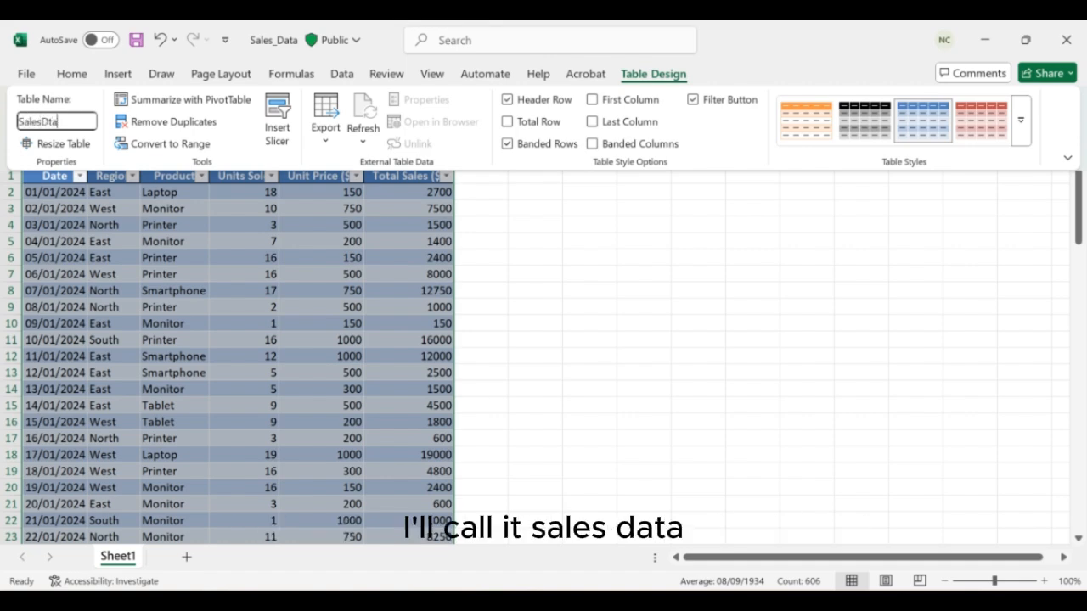
{"action": "key", "text": "BackSpace"}
{"action": "key", "text": "BackSpace"}
{"action": "type", "text": "ata"}
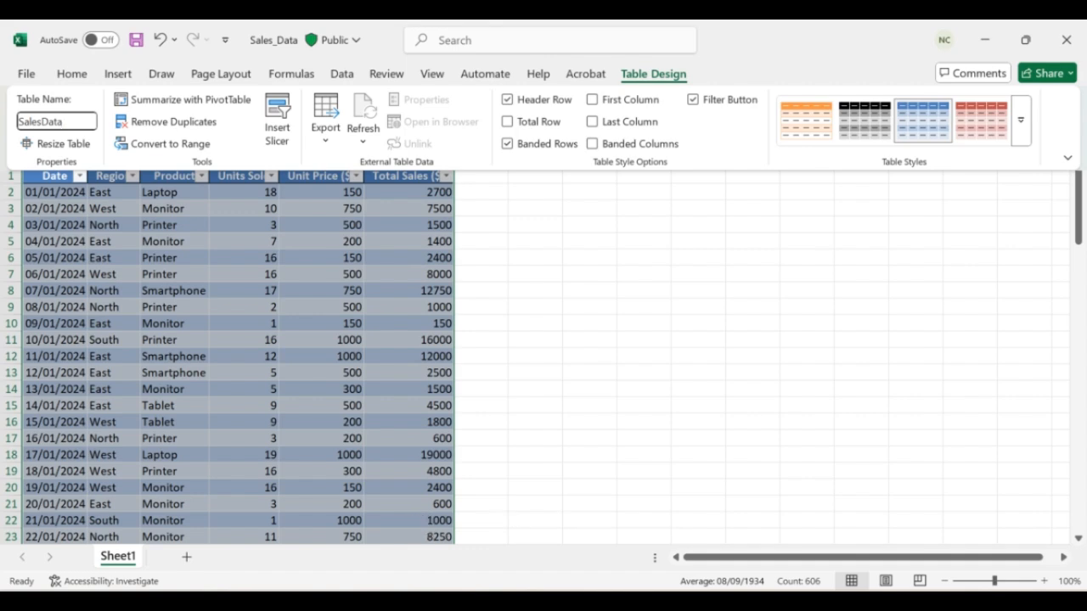
{"action": "key", "text": "Return"}
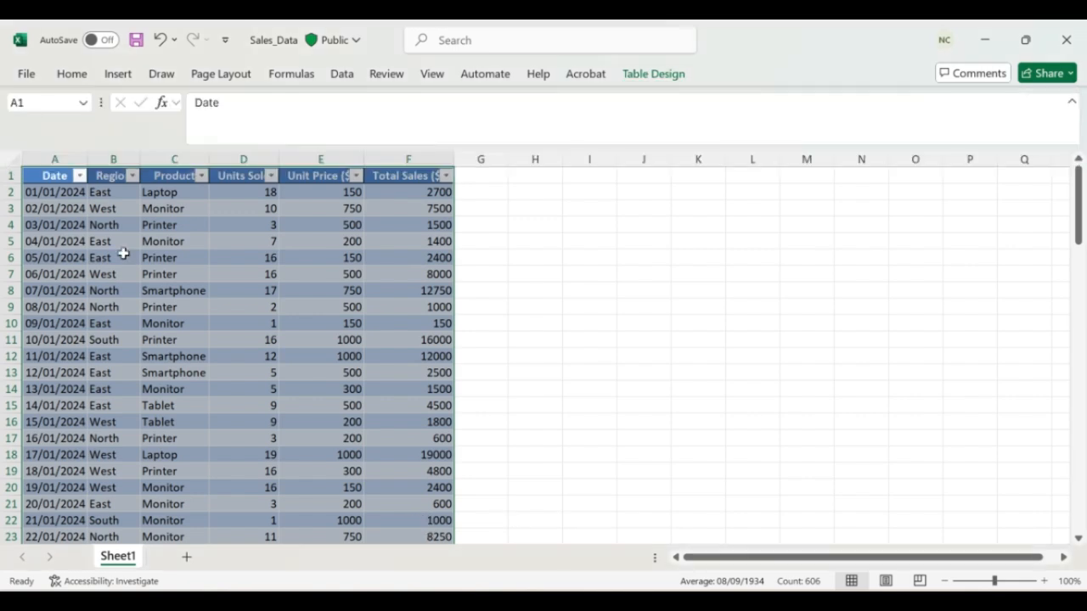
{"action": "left_click", "coordinate": [123, 253]}
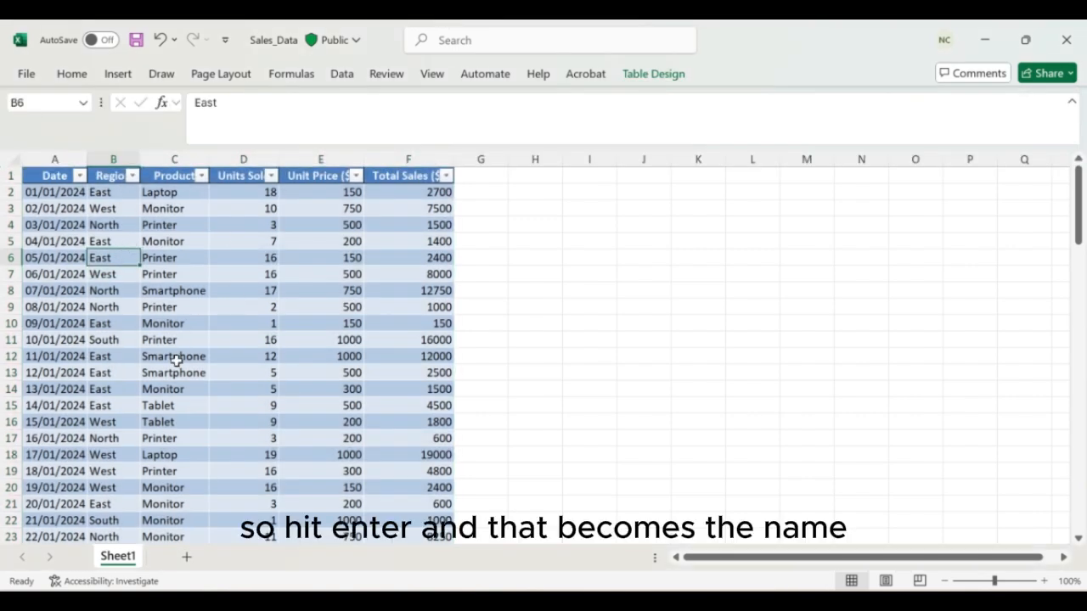
- Insert a PivotTable based on the SalesData table in a new worksheet
{"action": "left_click", "coordinate": [122, 75]}
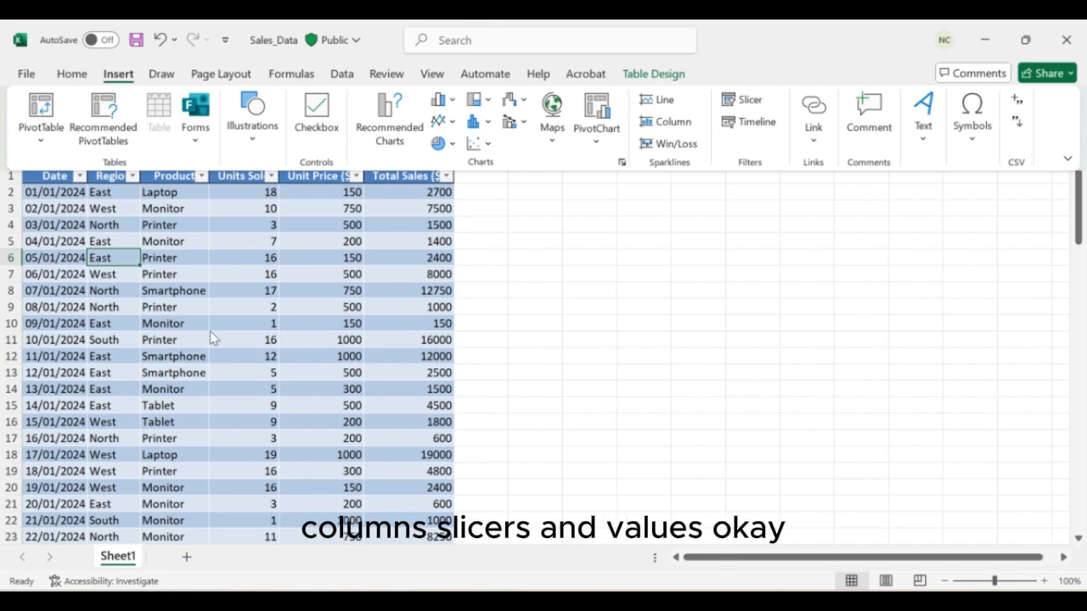
{"action": "left_click", "coordinate": [34, 116]}
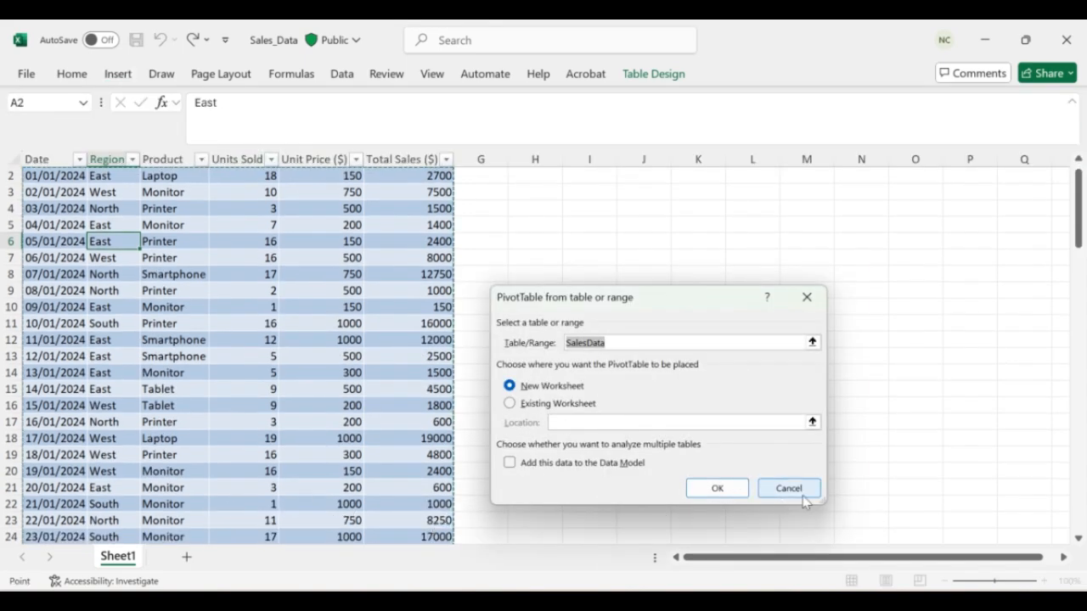
{"action": "left_click", "coordinate": [721, 490]}
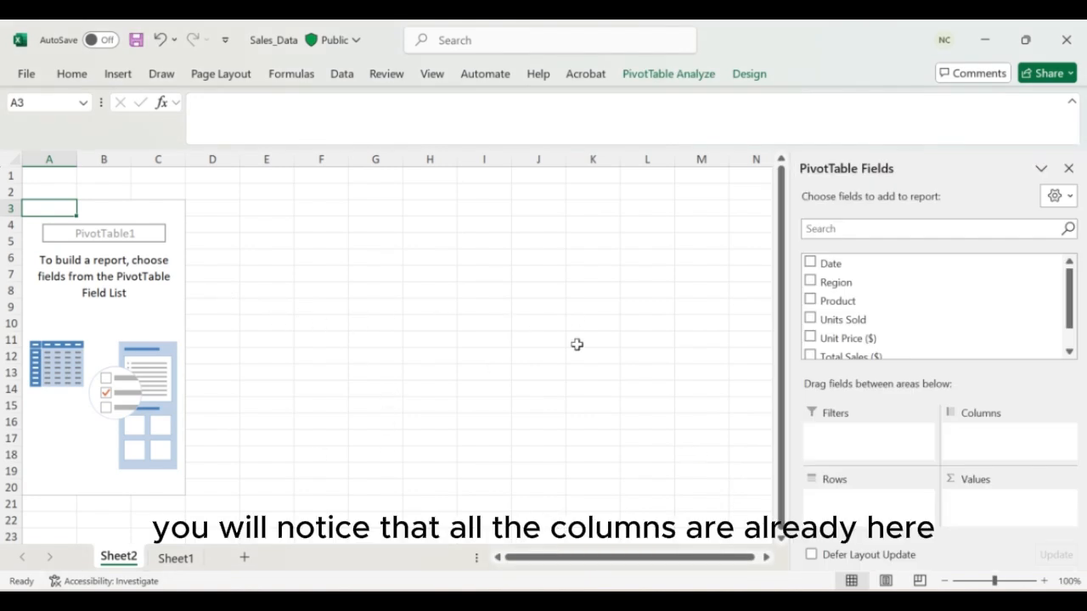
- Add the Product field to the rows of the PivotTable
{"action": "scroll", "coordinate": [889, 347], "scroll_direction": "down", "scroll_amount": 1}
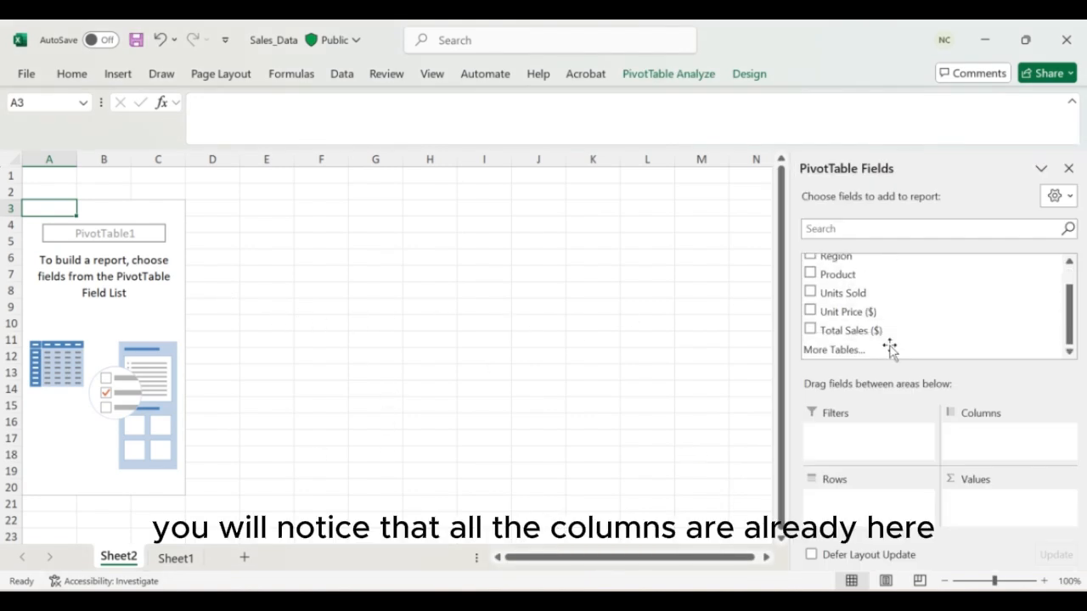
{"action": "scroll", "coordinate": [849, 340], "scroll_direction": "up", "scroll_amount": 1}
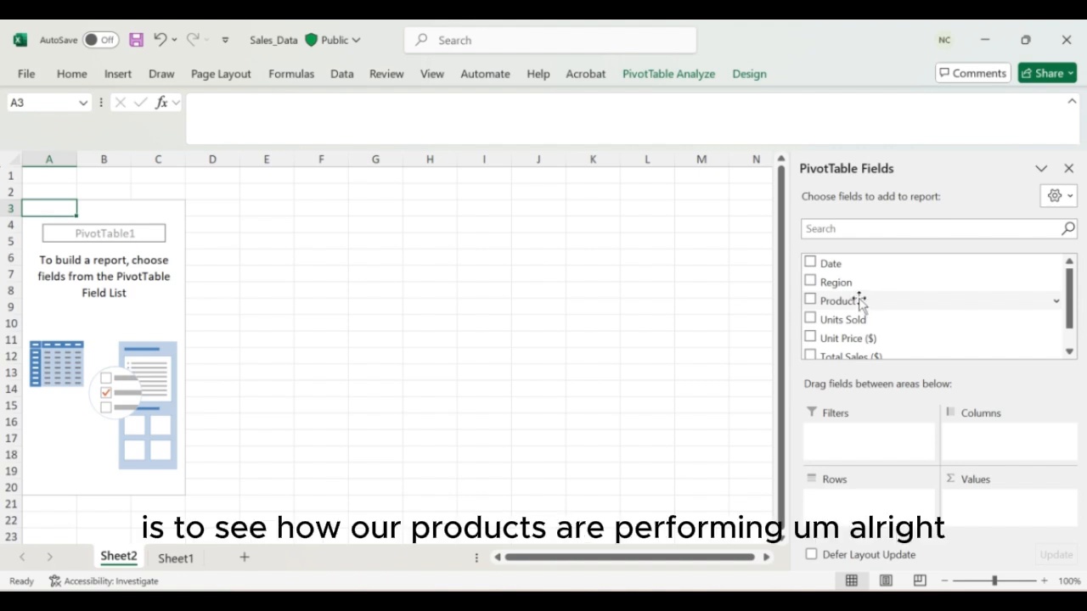
{"action": "scroll", "coordinate": [861, 303], "scroll_direction": "down", "scroll_amount": 1}
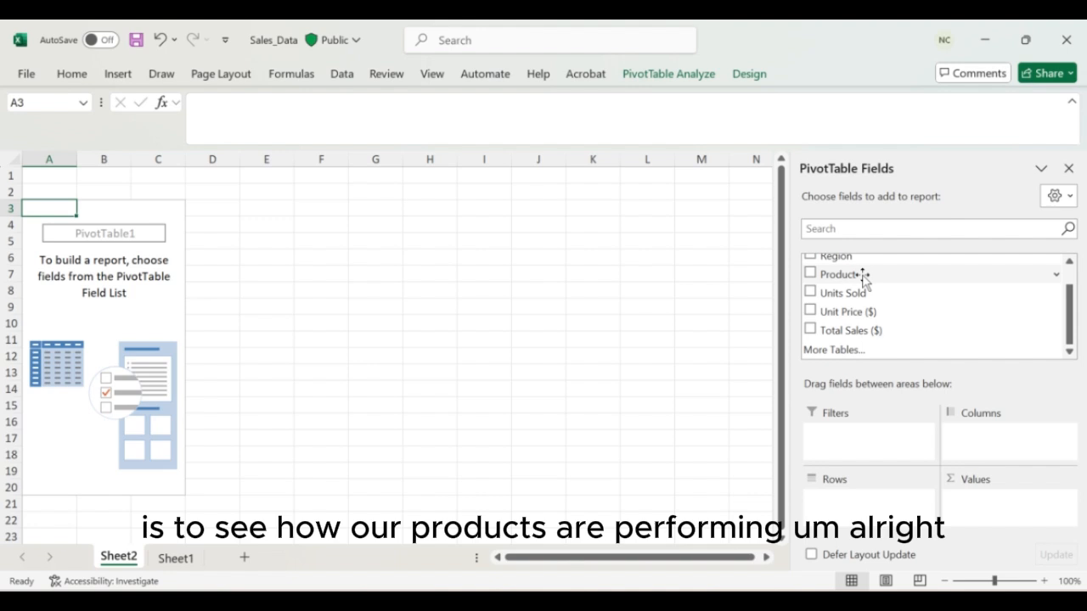
{"action": "left_click_drag", "start_coordinate": [864, 277], "coordinate": [861, 506]}
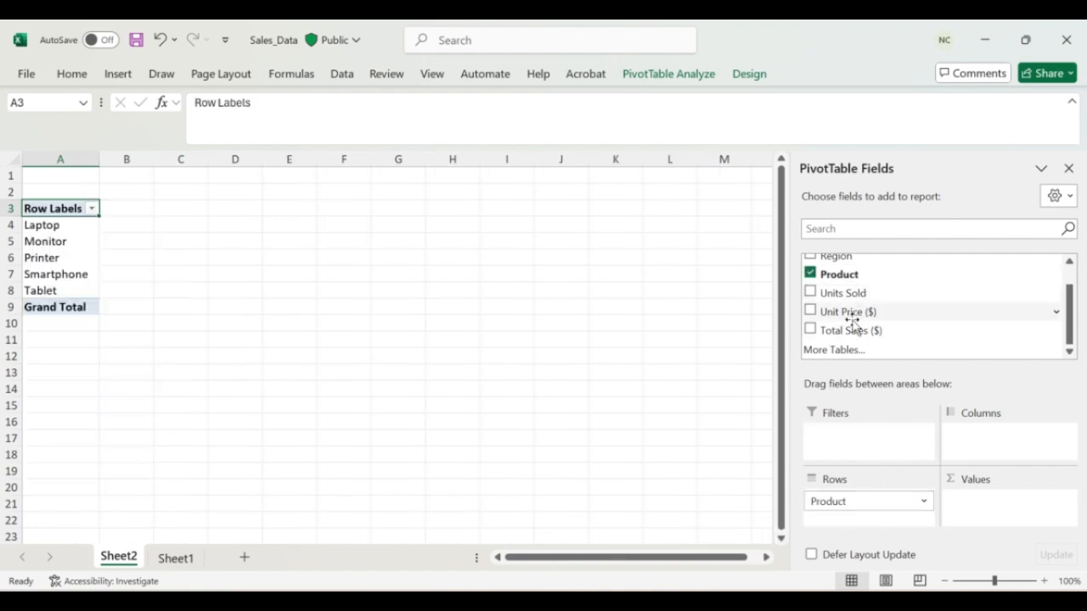
- Summarize the sum of Total Sales ($) as the PivotTable's values, replacing the Unit Price ($) field tried first
{"action": "left_click_drag", "start_coordinate": [844, 315], "coordinate": [970, 511]}
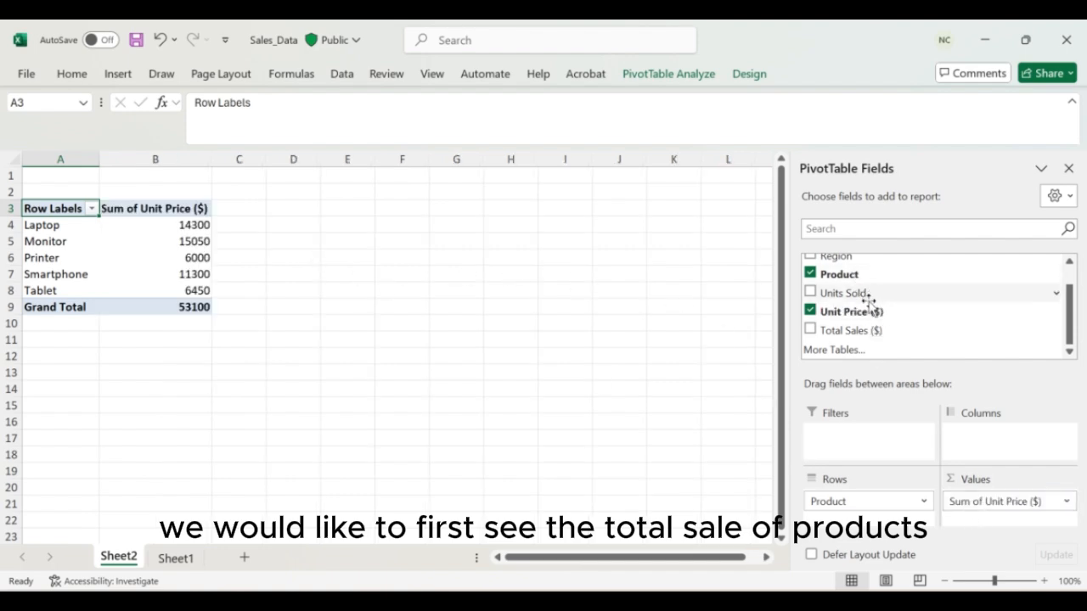
{"action": "mouse_move", "coordinate": [1000, 501]}
{"action": "left_mouse_down"}
{"action": "mouse_move", "coordinate": [917, 323]}
{"action": "mouse_move", "coordinate": [900, 317]}
{"action": "mouse_move", "coordinate": [977, 514]}
{"action": "mouse_move", "coordinate": [997, 521]}
{"action": "left_mouse_up"}
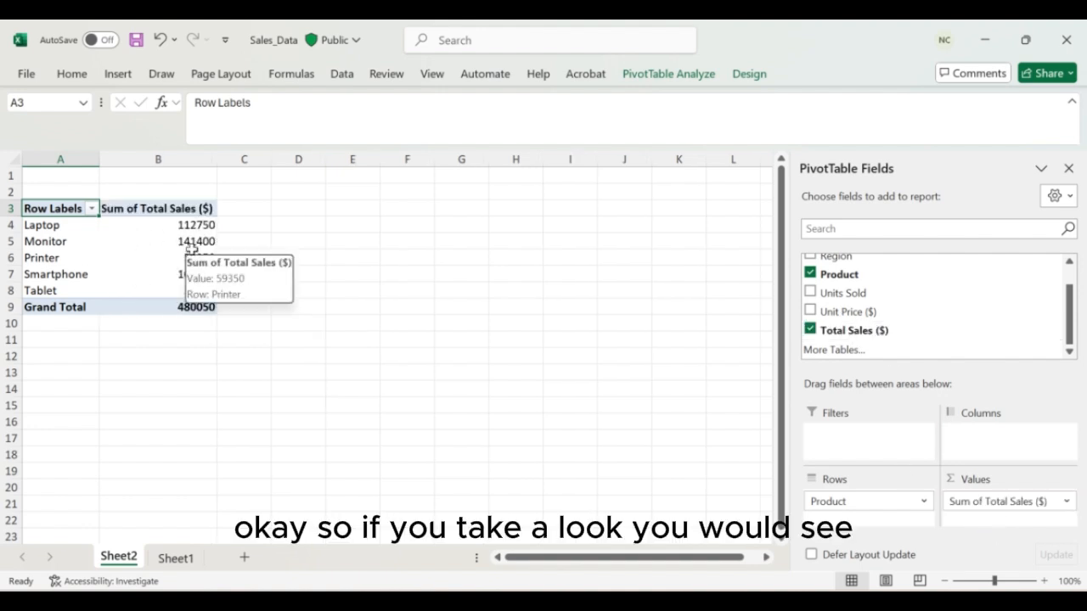
{"action": "left_click", "coordinate": [153, 219]}
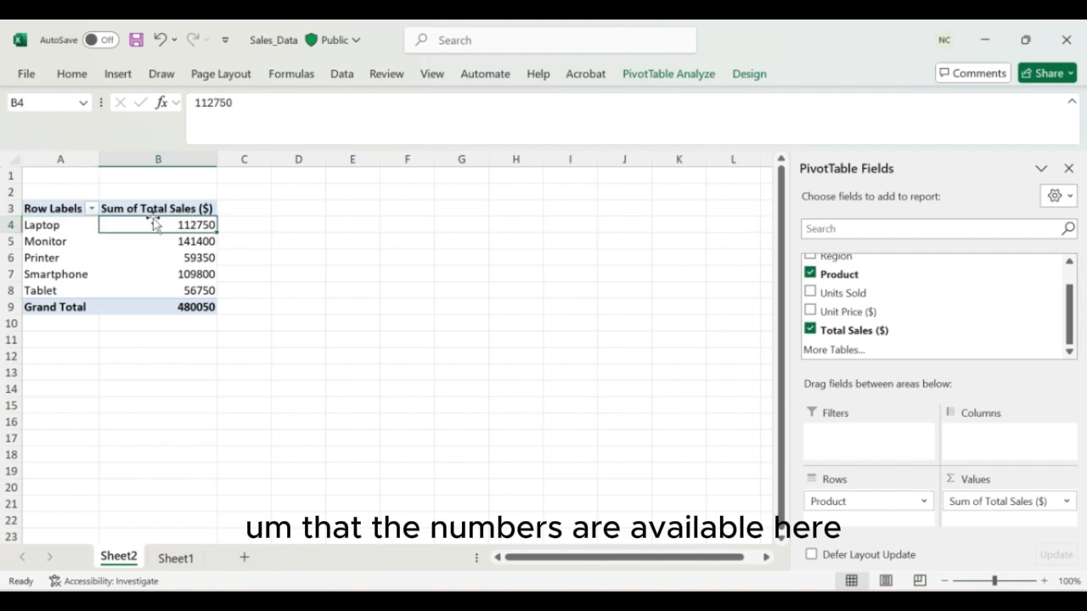
- Format the PivotTable's Sum of Total Sales ($) values as Number with 2 decimal places
{"action": "key", "text": "shift+Down"}
{"action": "key", "text": "shift+Down"}
{"action": "key", "text": "shift+Down"}
{"action": "key", "text": "shift+Down"}
{"action": "key", "text": "shift+Down"}
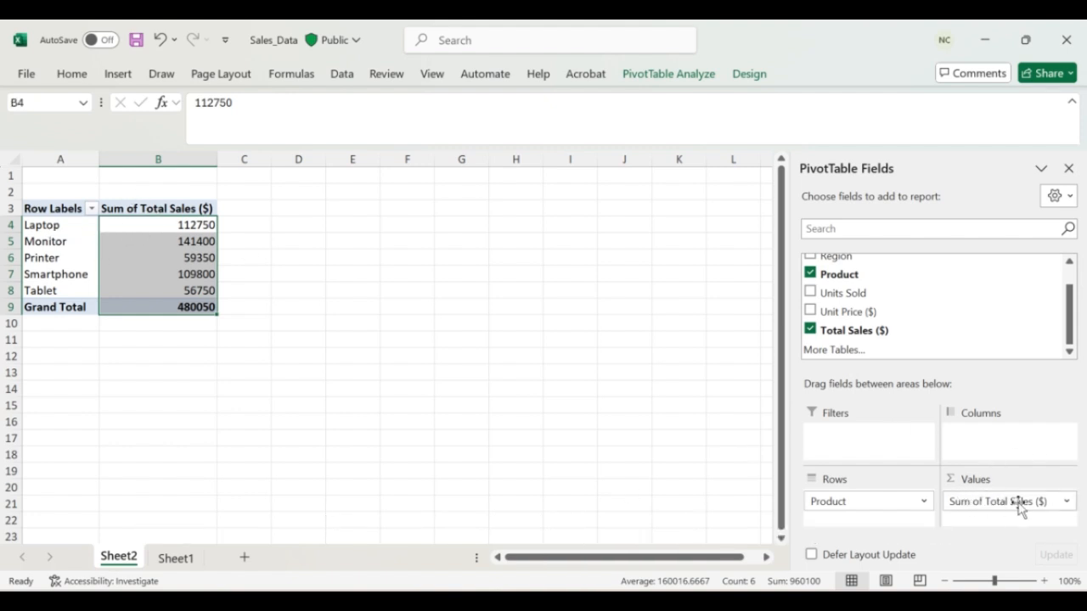
{"action": "left_click", "coordinate": [1067, 502]}
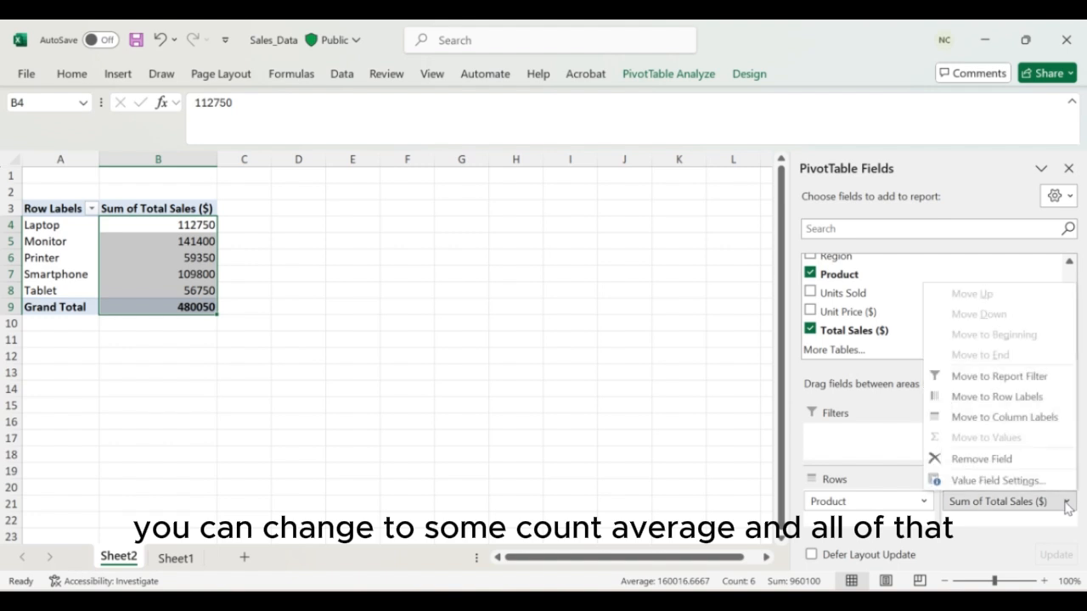
{"action": "left_click", "coordinate": [998, 481]}
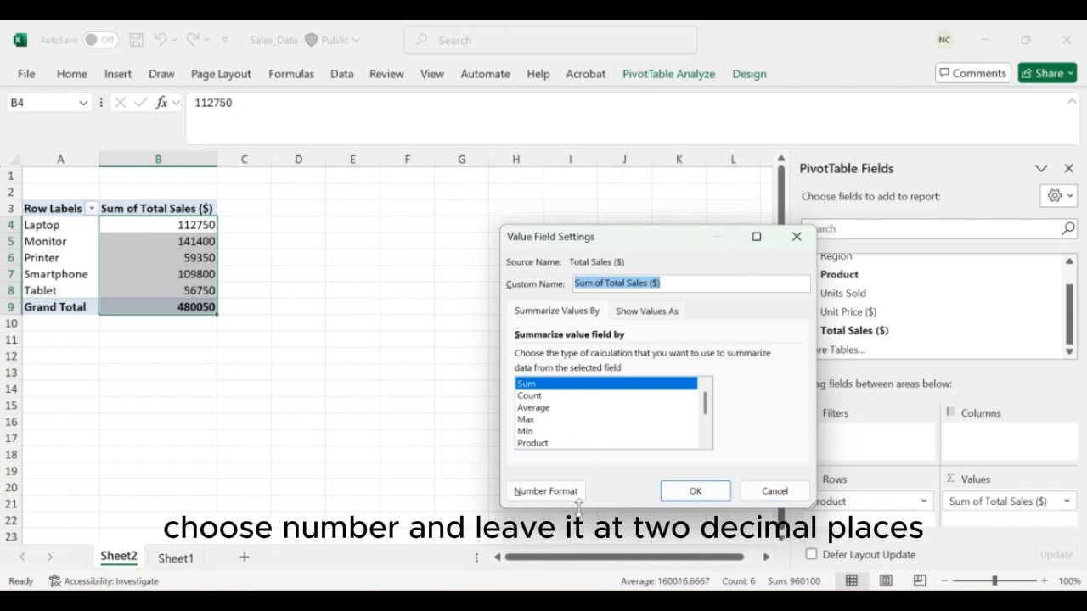
{"action": "left_click", "coordinate": [541, 492]}
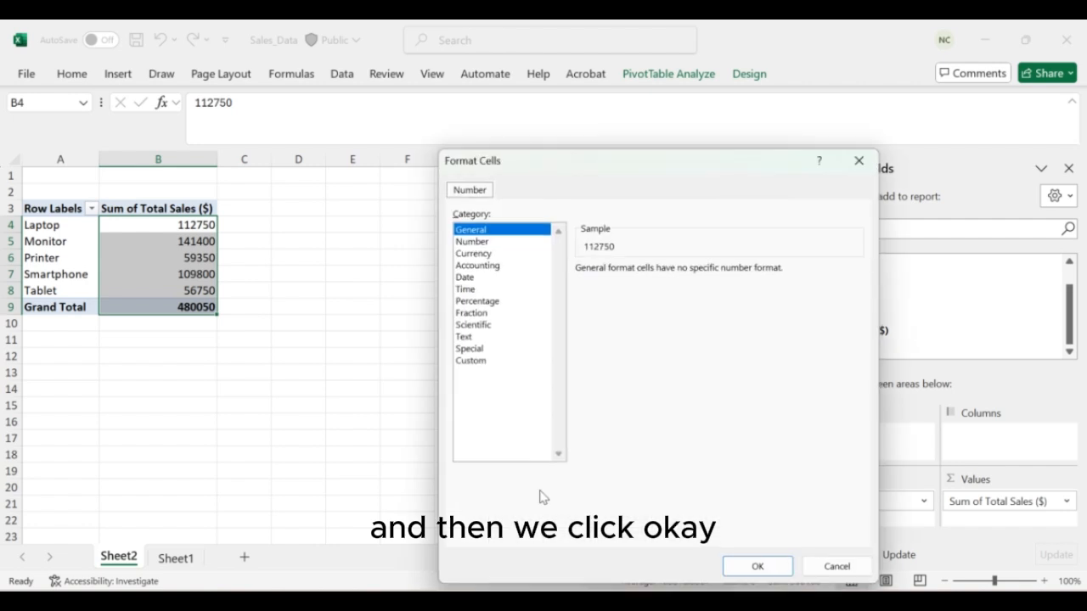
{"action": "left_click", "coordinate": [499, 242]}
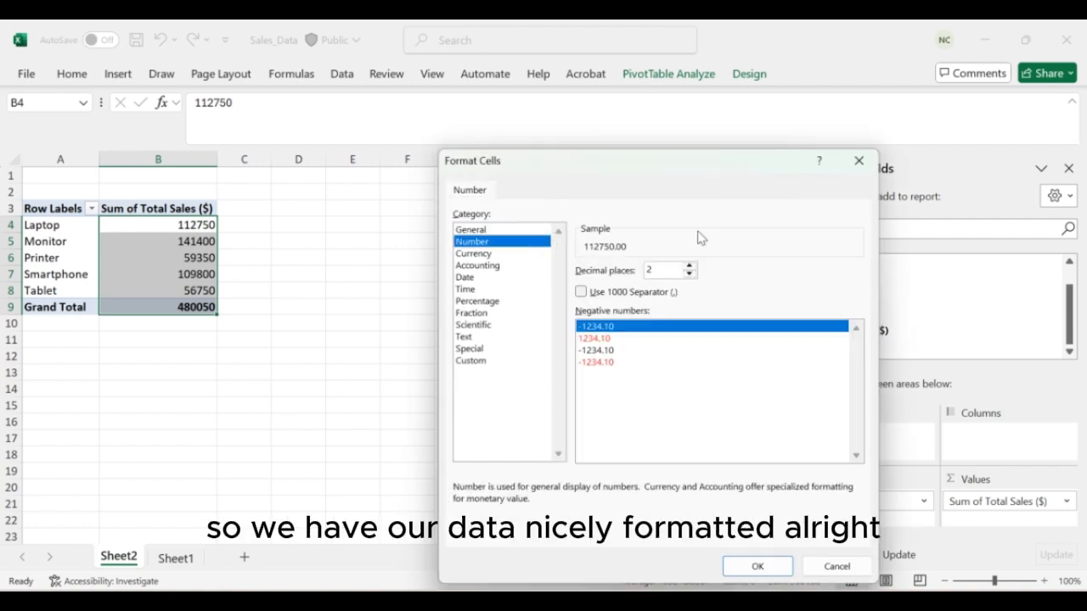
{"action": "left_click", "coordinate": [755, 566]}
{"action": "left_click", "coordinate": [692, 491]}
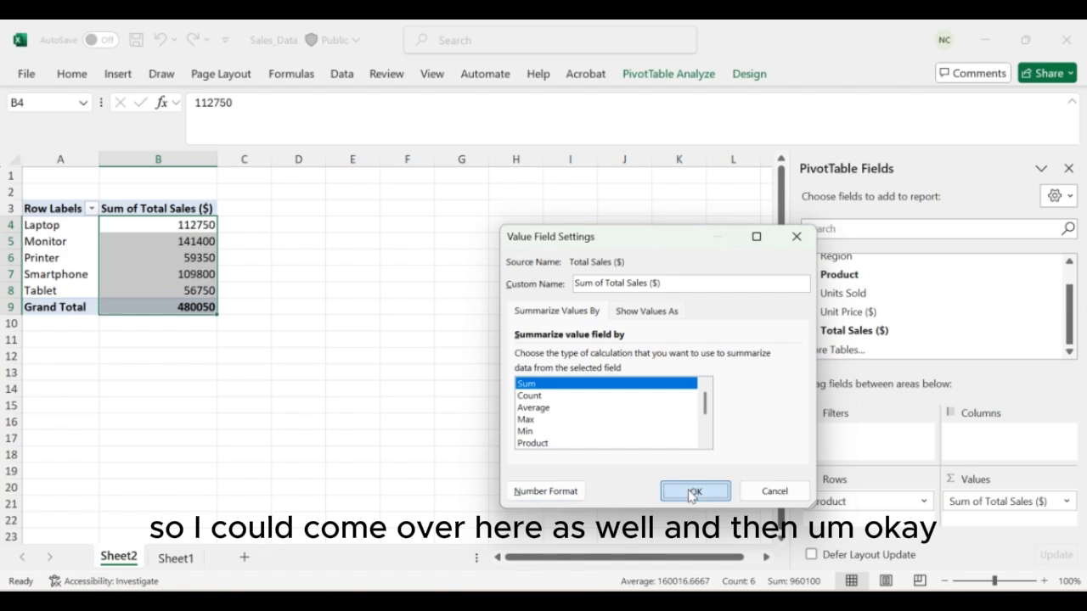
{"action": "left_click", "coordinate": [167, 241]}
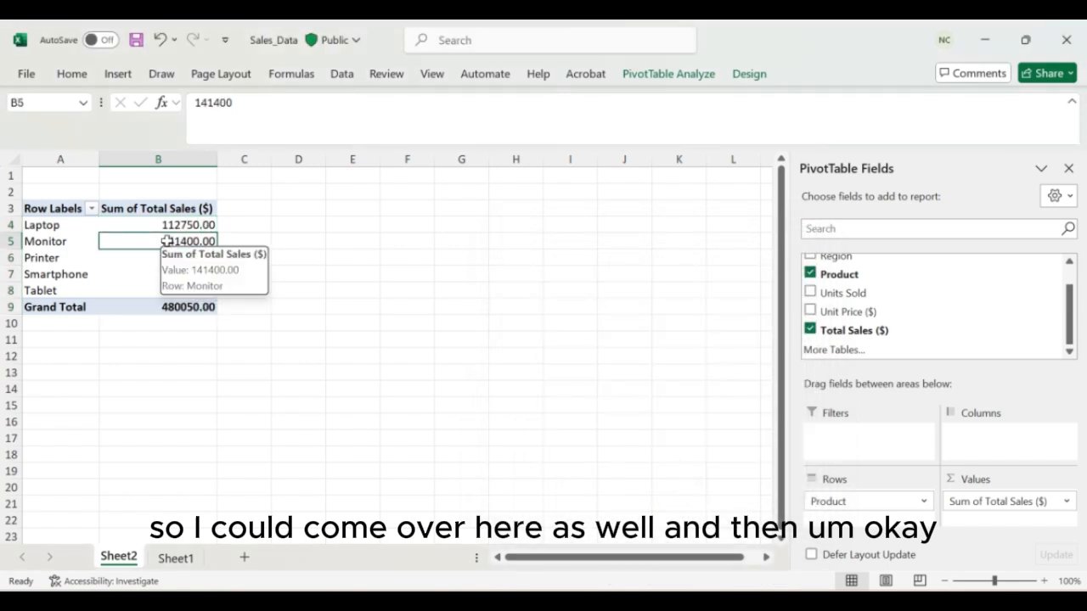
- Rename the PivotTable's value column header as Total Sales($), without the space used in the source field's name
{"action": "left_click", "coordinate": [130, 212]}
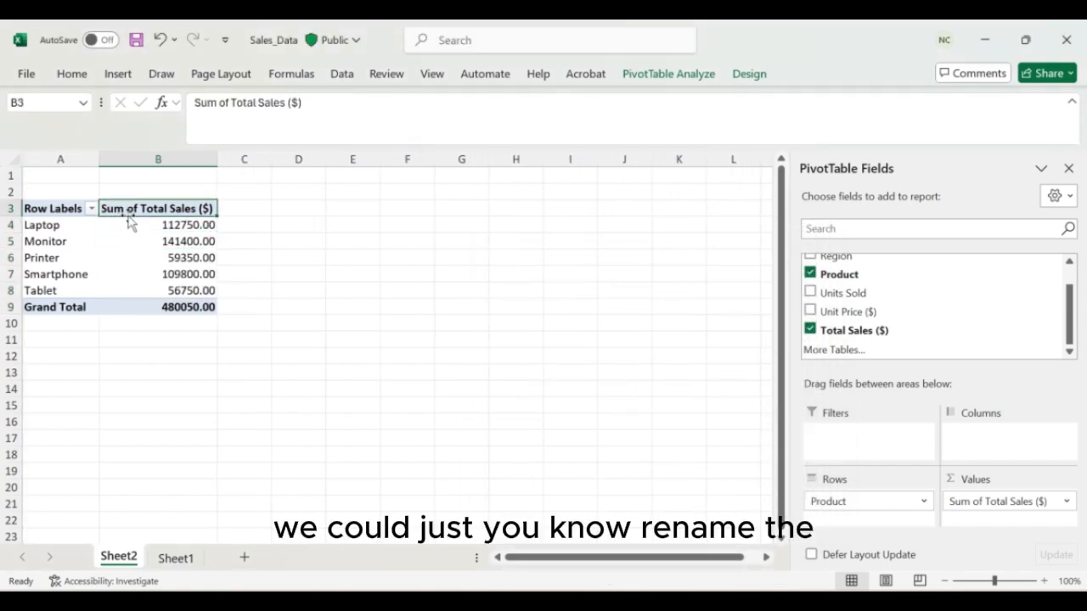
{"action": "left_click", "coordinate": [232, 102]}
{"action": "key", "text": "BackSpace"}
{"action": "key", "text": "BackSpace"}
{"action": "key", "text": "BackSpace"}
{"action": "key", "text": "BackSpace"}
{"action": "key", "text": "BackSpace"}
{"action": "key", "text": "BackSpace"}
{"action": "key", "text": "BackSpace"}
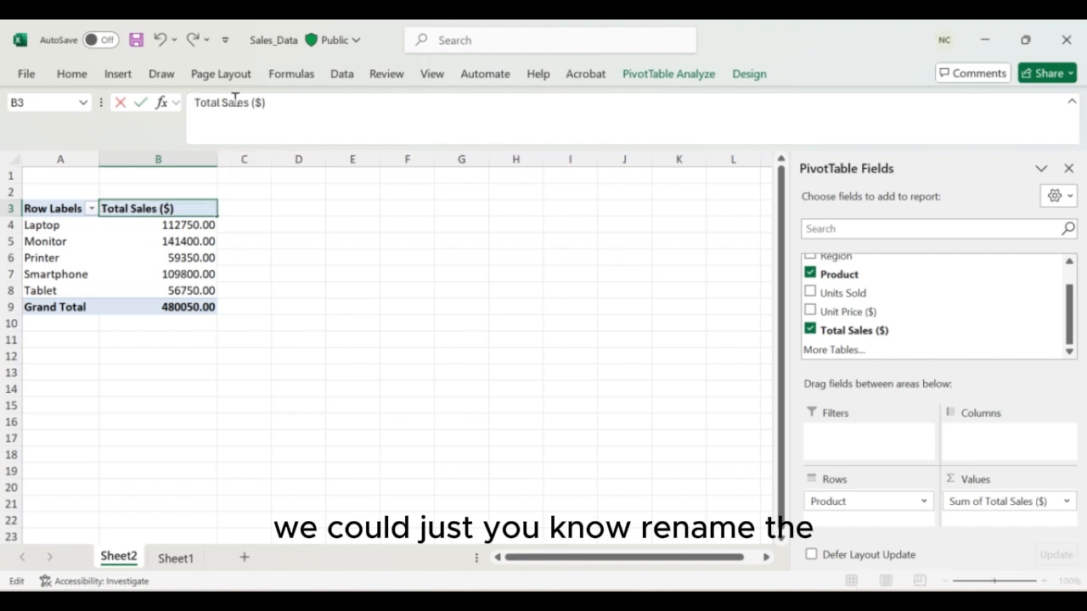
{"action": "key", "text": "Return"}
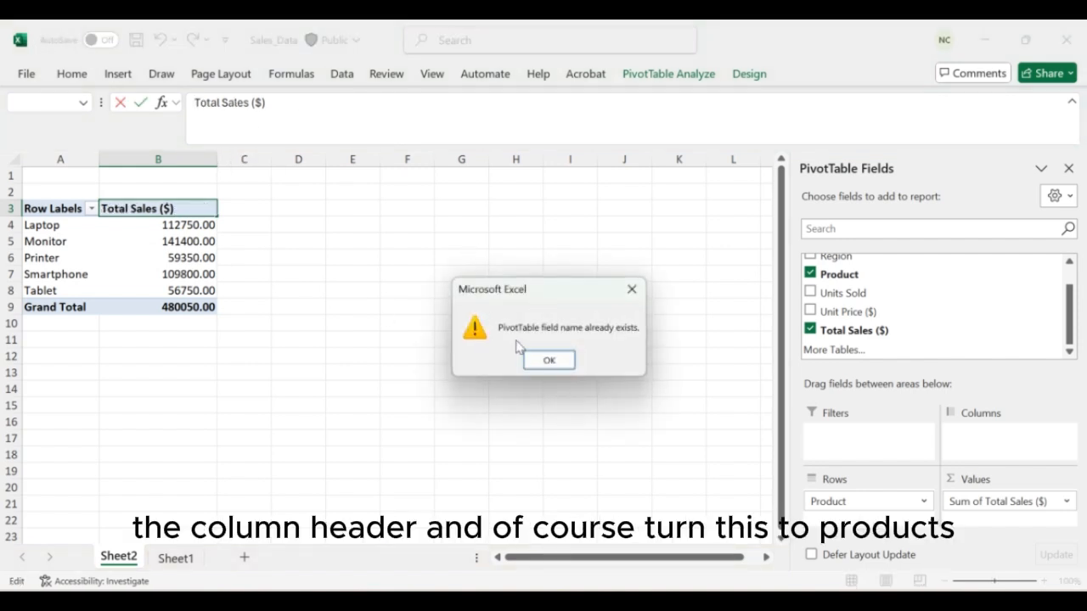
{"action": "left_click", "coordinate": [543, 360]}
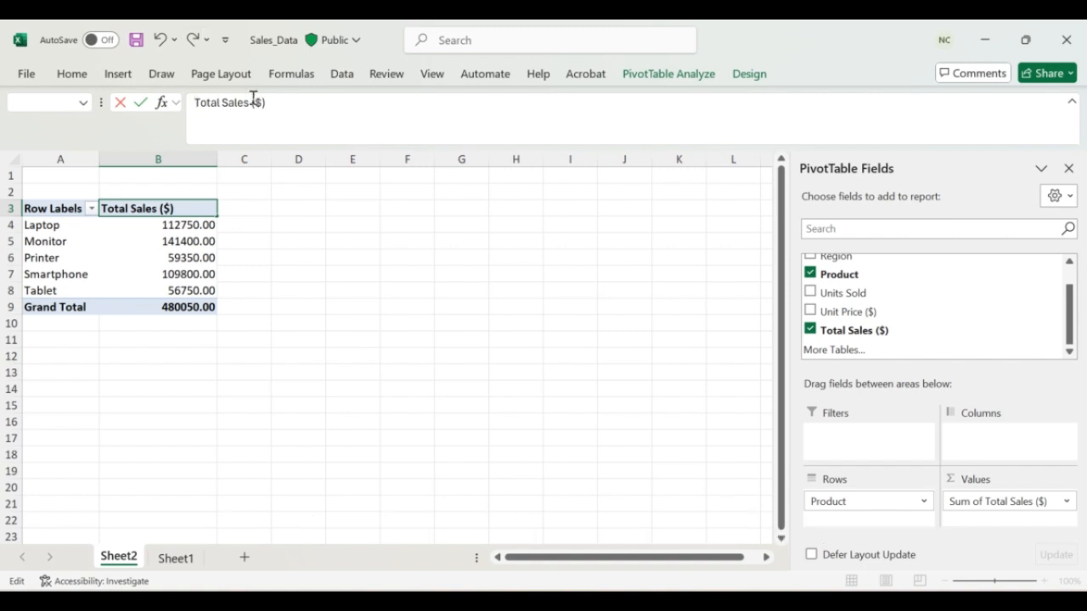
{"action": "key", "text": "BackSpace"}
{"action": "key", "text": "Return"}
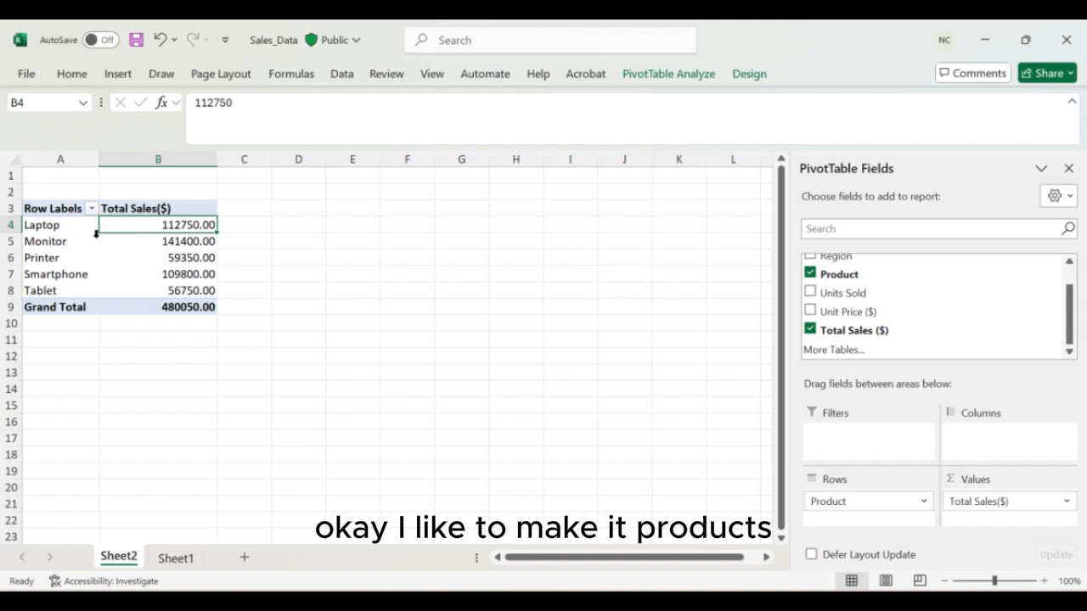
- Rename the PivotTable's Row Labels header as Product
{"action": "left_click", "coordinate": [46, 209]}
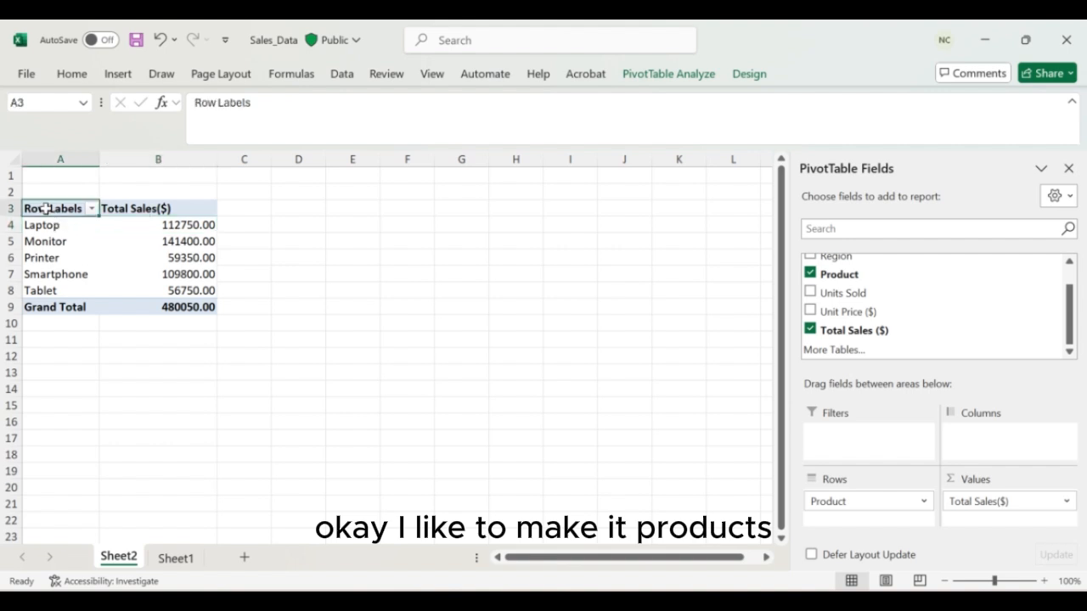
{"action": "left_click", "coordinate": [258, 101]}
{"action": "key", "text": "BackSpace"}
{"action": "key", "text": "BackSpace"}
{"action": "key", "text": "BackSpace"}
{"action": "key", "text": "BackSpace"}
{"action": "key", "text": "BackSpace"}
{"action": "key", "text": "BackSpace"}
{"action": "key", "text": "BackSpace"}
{"action": "key", "text": "BackSpace"}
{"action": "key", "text": "BackSpace"}
{"action": "key", "text": "BackSpace"}
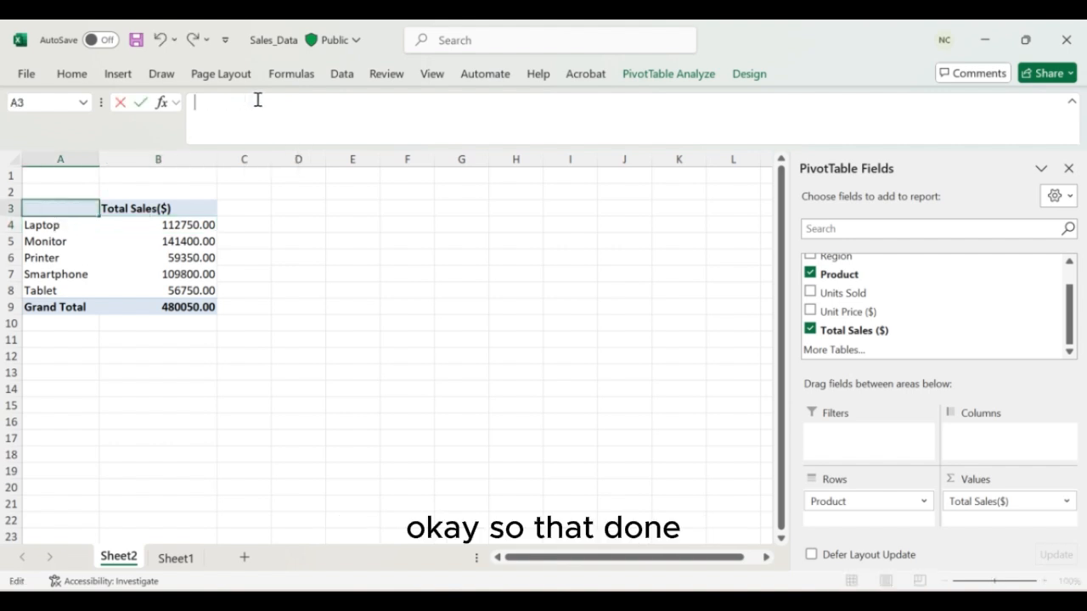
{"action": "type", "text": "Product"}
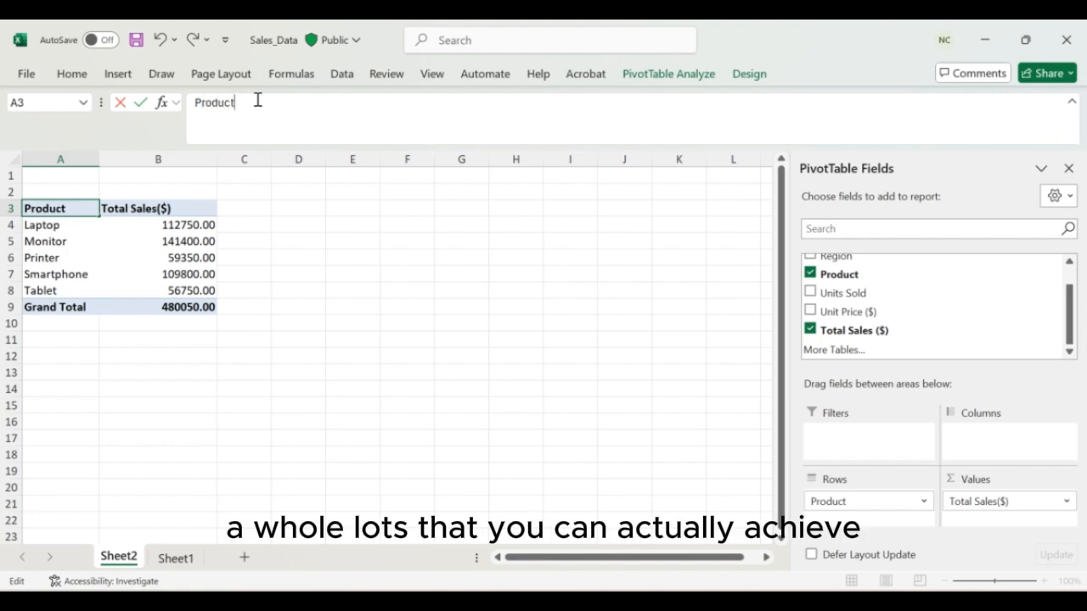
{"action": "key", "text": "Return"}
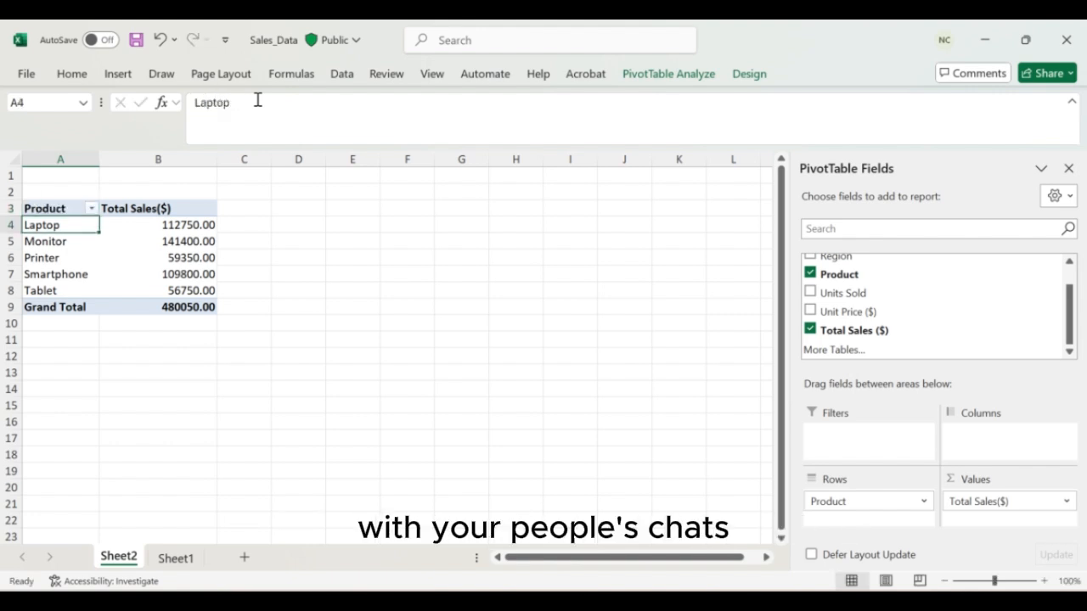
- Change the row header in A3 to the plural Products
{"action": "left_click", "coordinate": [45, 207]}
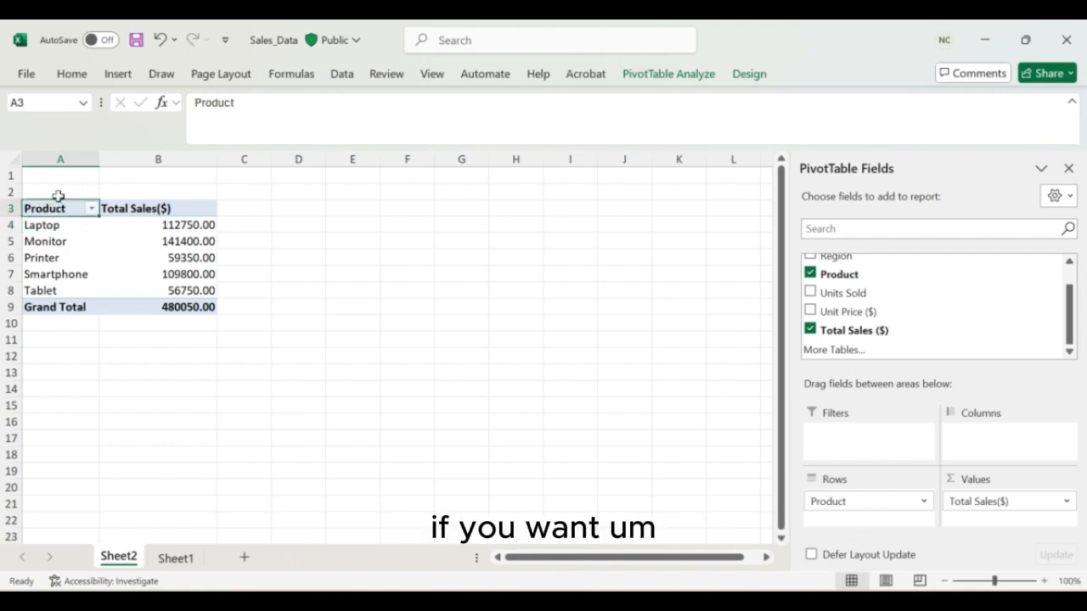
{"action": "left_click", "coordinate": [236, 104]}
{"action": "type", "text": "s"}
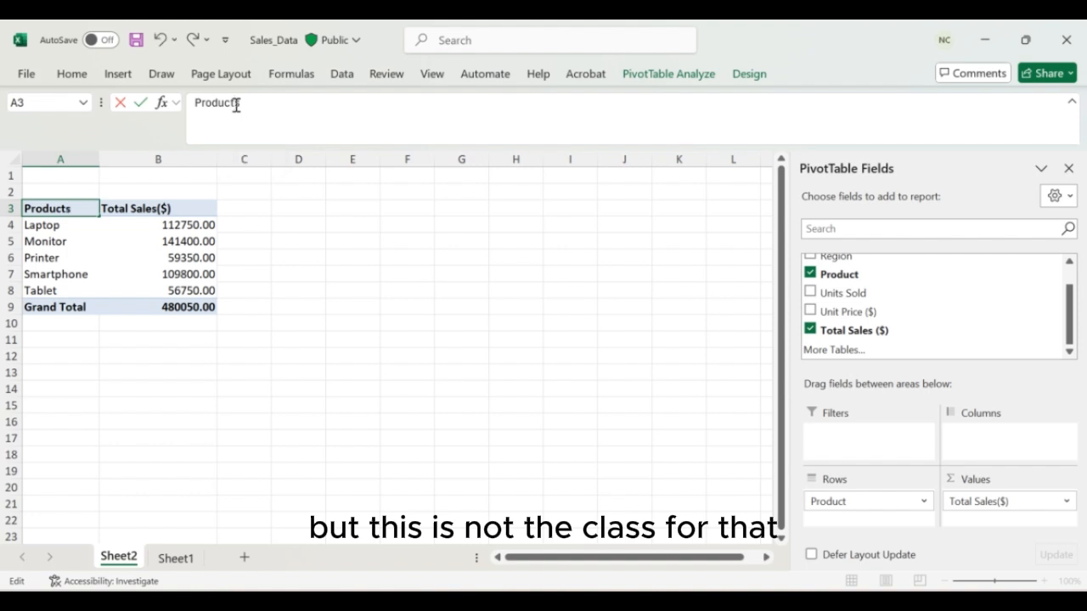
{"action": "key", "text": "Return"}
{"action": "left_click", "coordinate": [88, 244]}
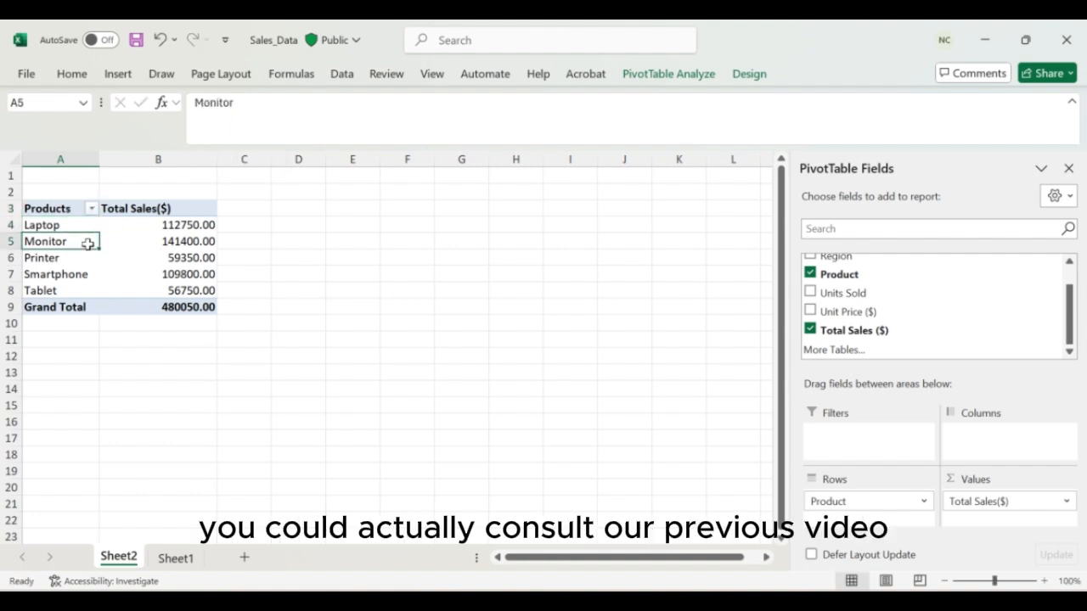
{"action": "left_click", "coordinate": [51, 291]}
{"action": "left_click", "coordinate": [111, 243]}
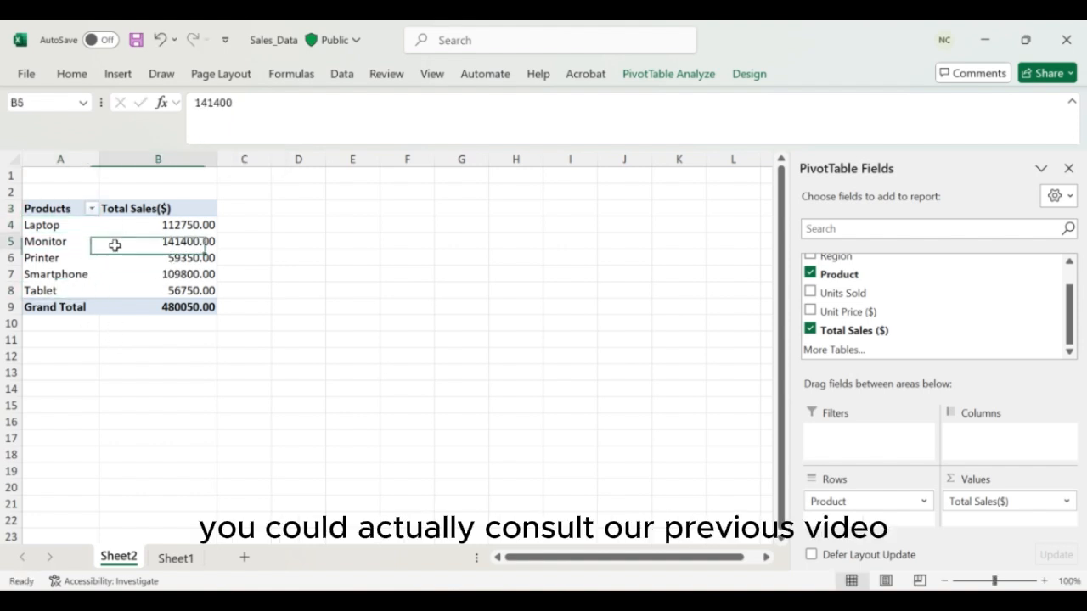
- Insert a Clustered Column PivotChart of total sales by product and place it beside the PivotTable, clear of its values
{"action": "left_click", "coordinate": [40, 202]}
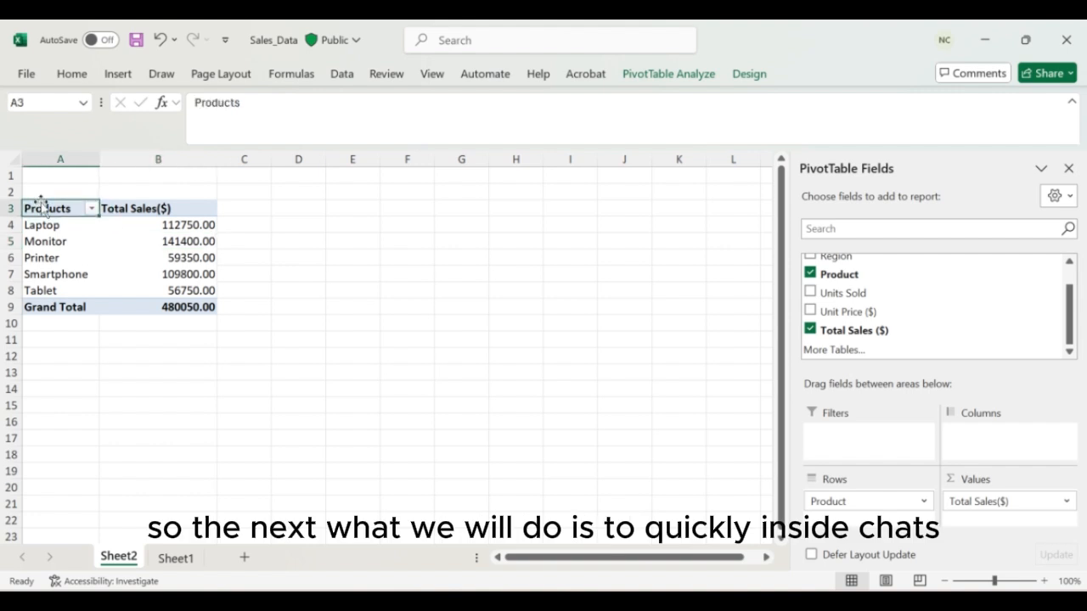
{"action": "key", "text": "shift+Right"}
{"action": "key", "text": "shift+Down"}
{"action": "key", "text": "shift+Down"}
{"action": "key", "text": "shift+Down"}
{"action": "key", "text": "shift+Down"}
{"action": "key", "text": "shift+Down"}
{"action": "key", "text": "shift+Down"}
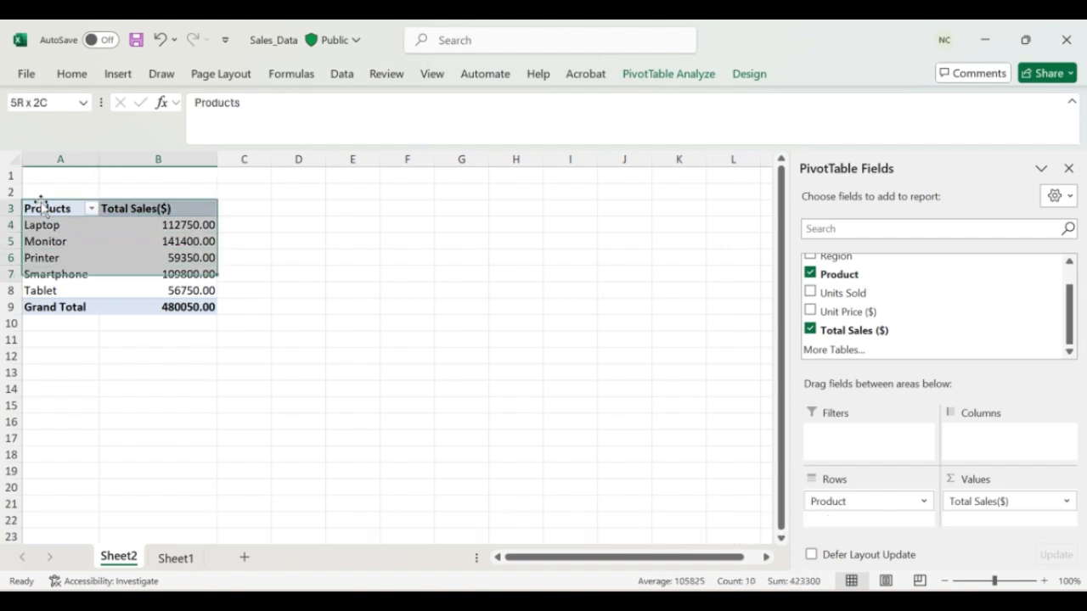
{"action": "key", "text": "Right"}
{"action": "left_click", "coordinate": [118, 74]}
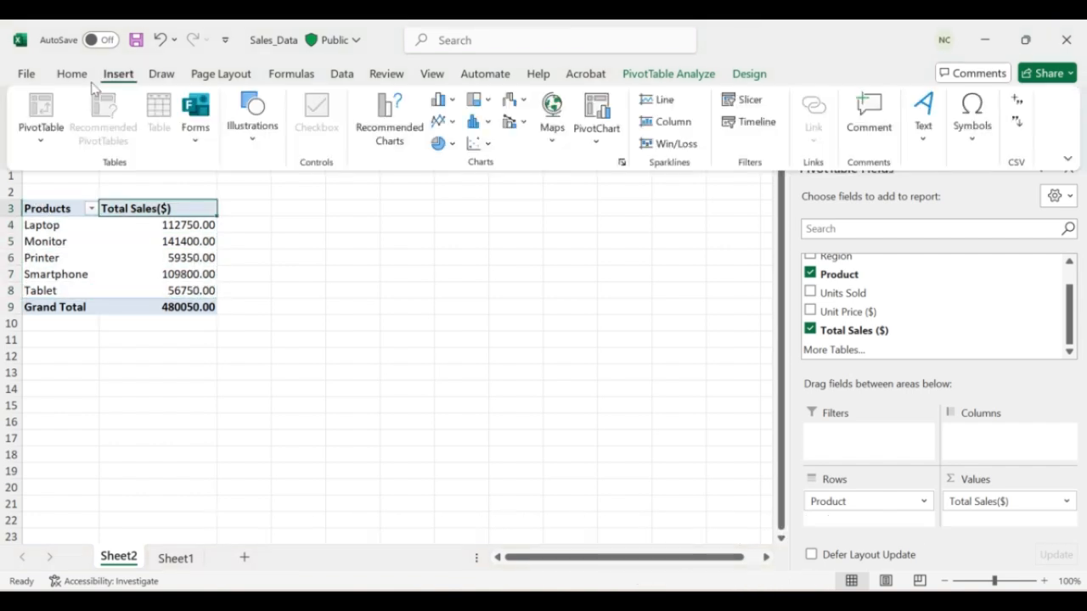
{"action": "left_click", "coordinate": [689, 74]}
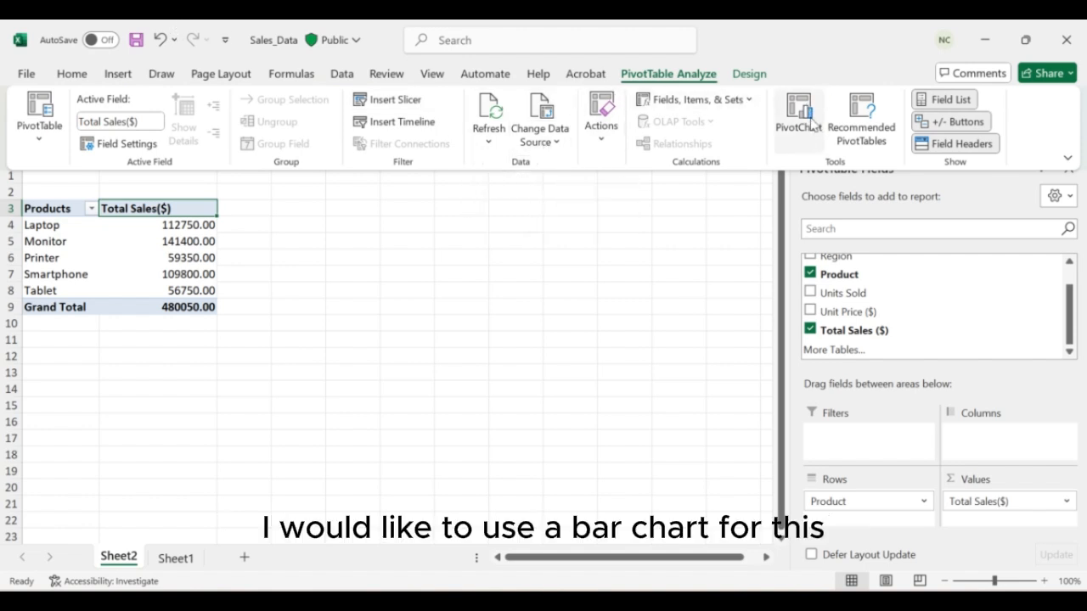
{"action": "left_click", "coordinate": [803, 119]}
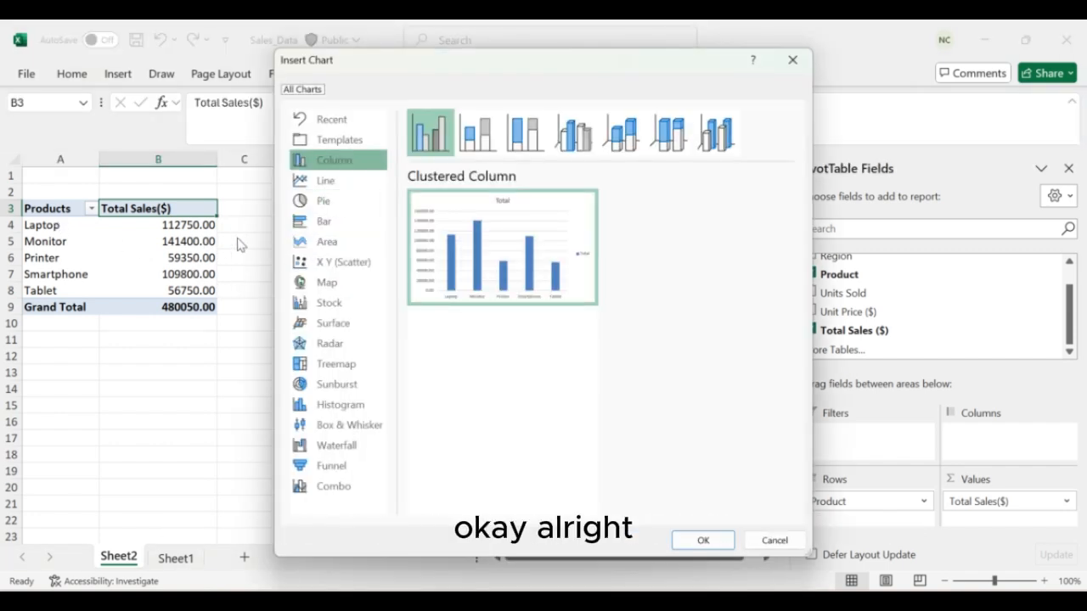
{"action": "left_click", "coordinate": [342, 223]}
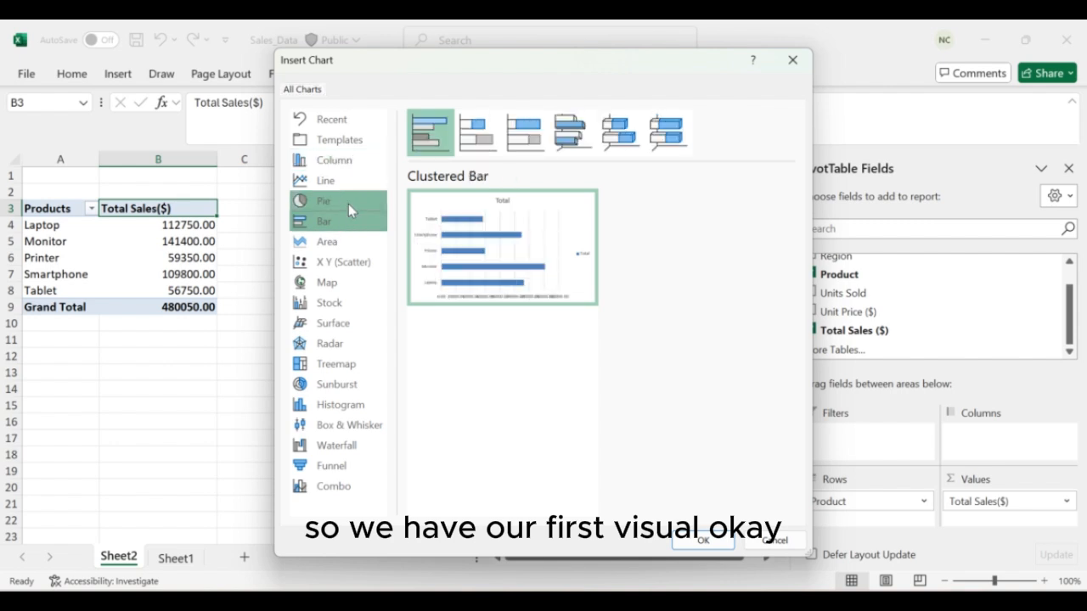
{"action": "left_click", "coordinate": [334, 160]}
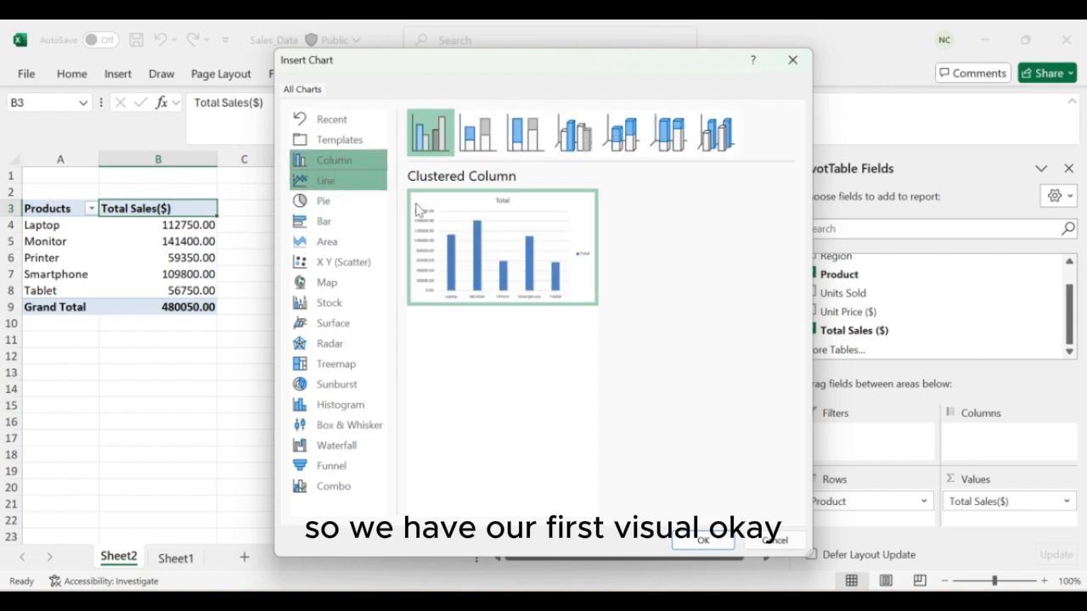
{"action": "left_click", "coordinate": [684, 537]}
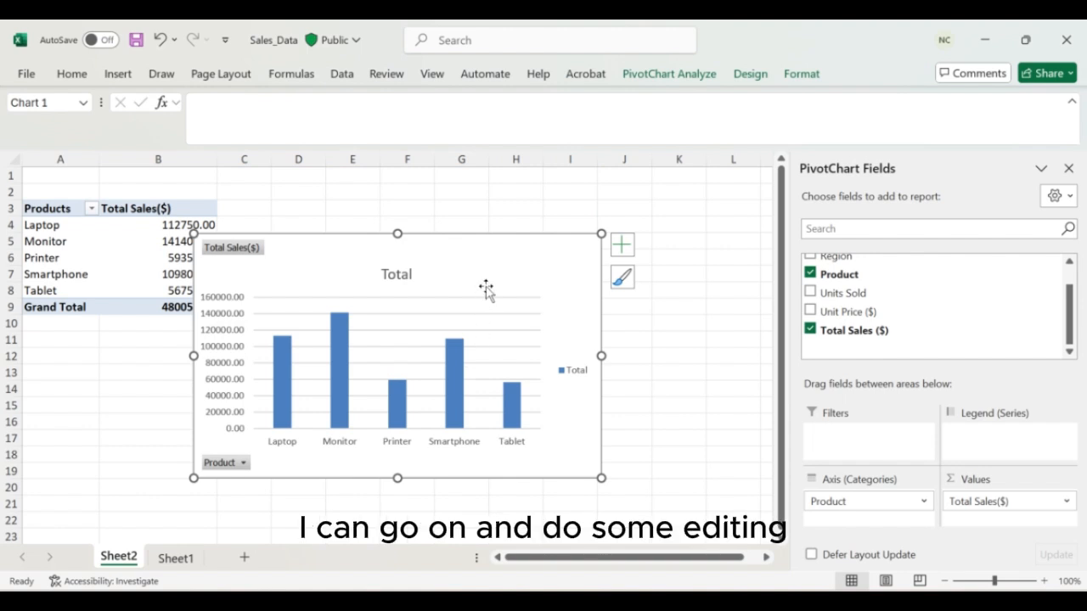
{"action": "left_click_drag", "start_coordinate": [485, 288], "coordinate": [566, 262]}
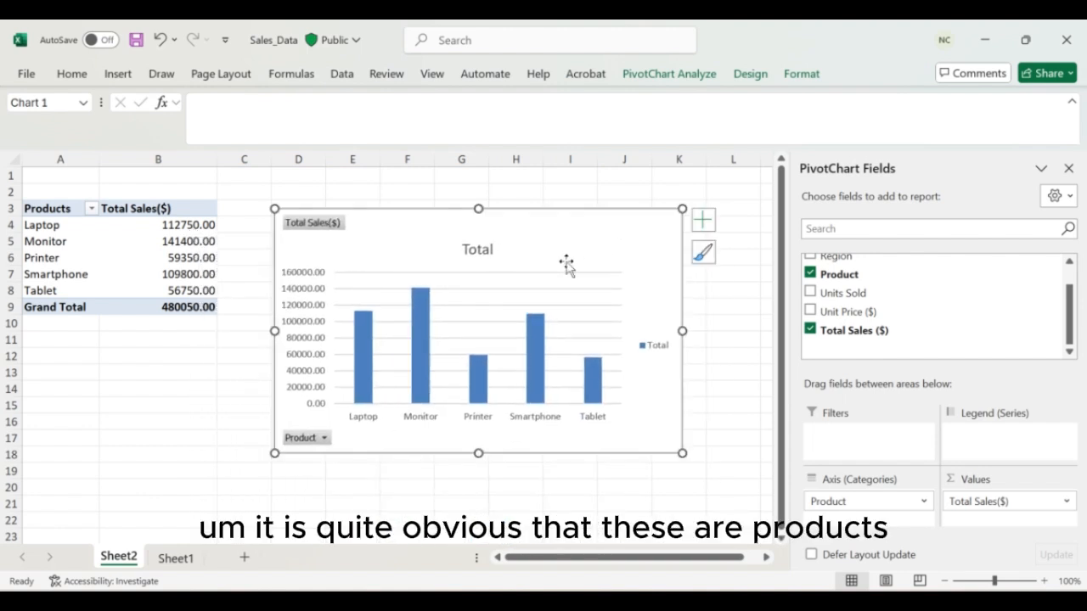
- Try the PivotChart without its primary horizontal axis and restore the axis
{"action": "left_click", "coordinate": [703, 219]}
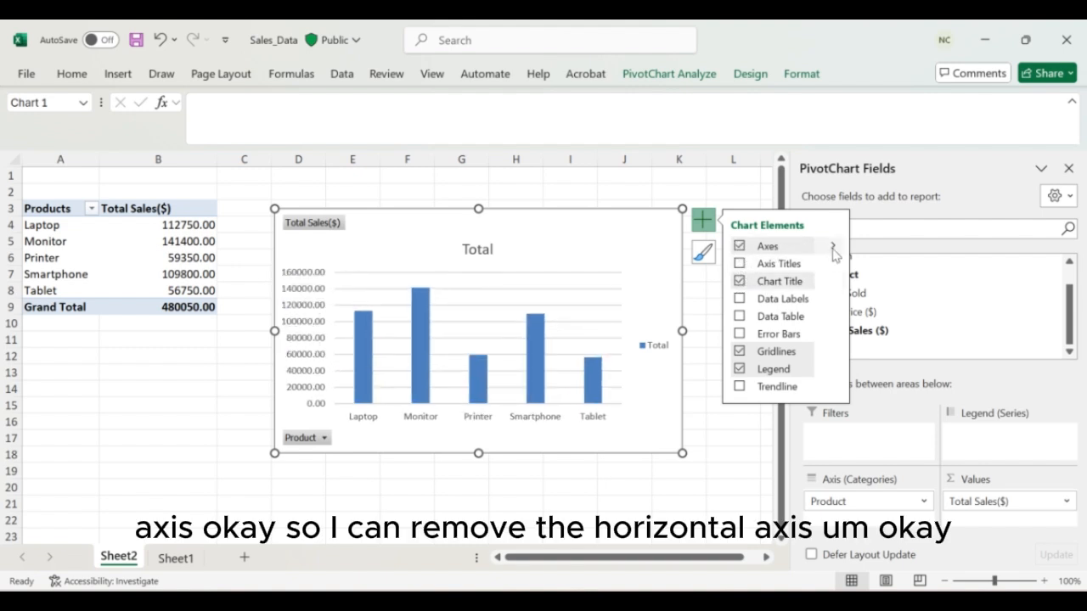
{"action": "left_click", "coordinate": [833, 246]}
{"action": "left_click", "coordinate": [868, 257]}
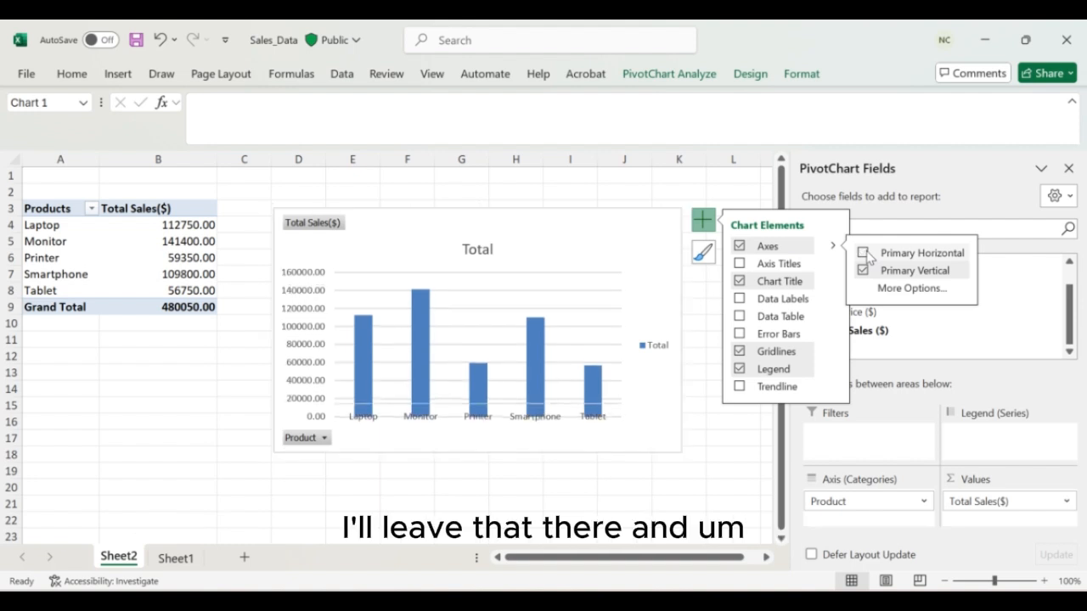
{"action": "left_click", "coordinate": [867, 255]}
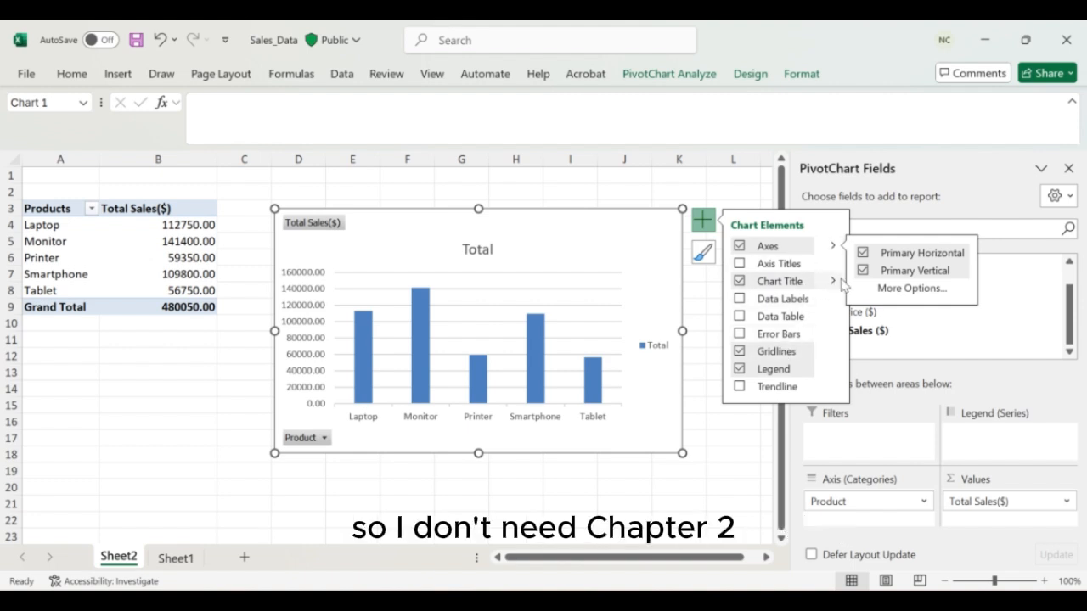
- Remove the chart title and the legend from the PivotChart
{"action": "mouse_move", "coordinate": [837, 283]}
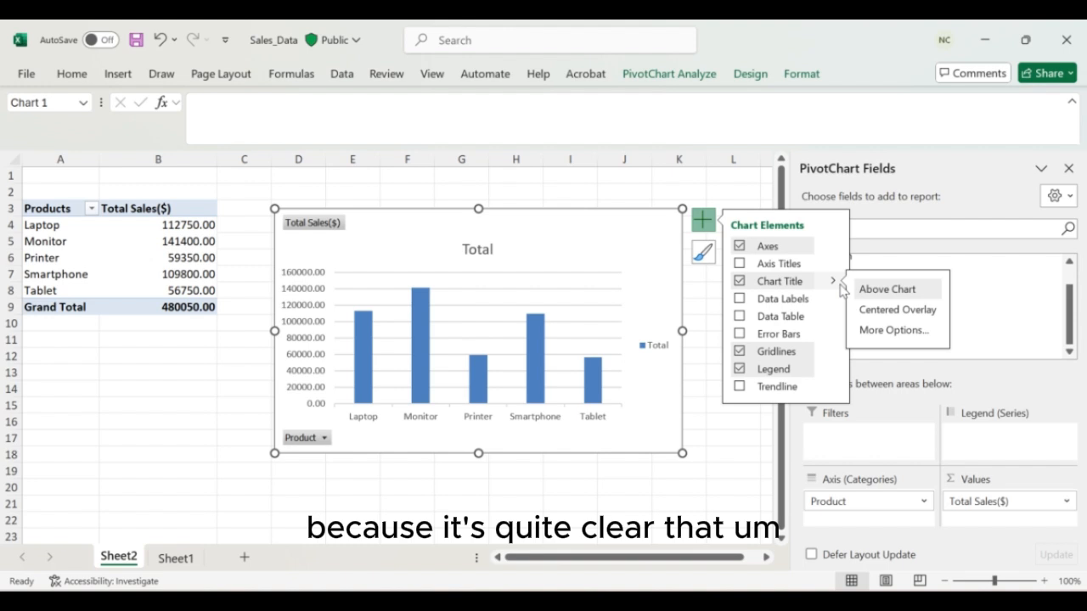
{"action": "left_click", "coordinate": [740, 281]}
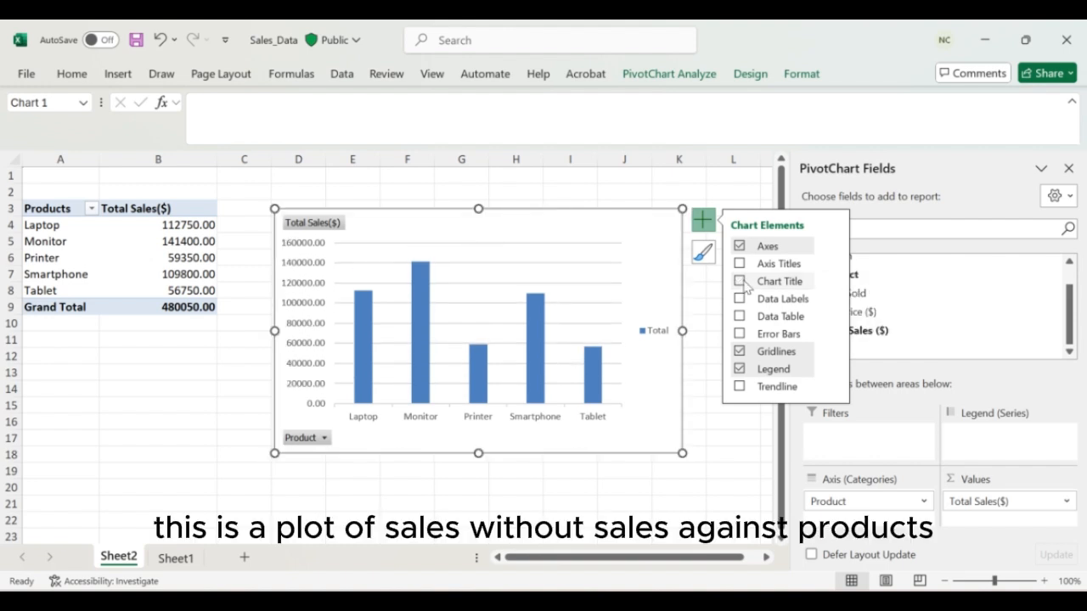
{"action": "left_click", "coordinate": [739, 368]}
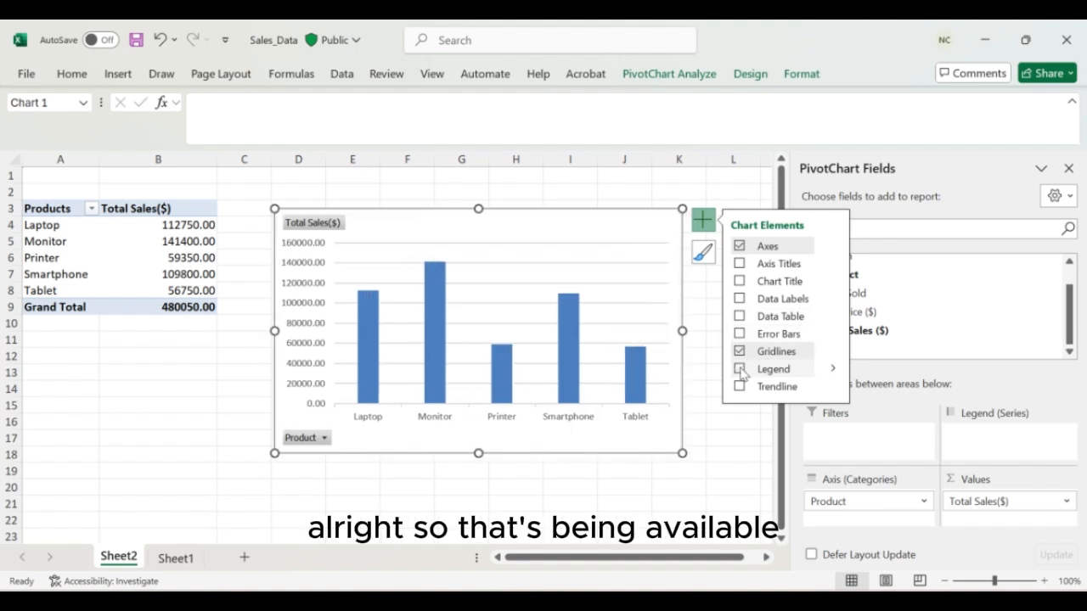
- Try the PivotChart's legend on and hide it again, and remove the gridlines
{"action": "left_click", "coordinate": [740, 369]}
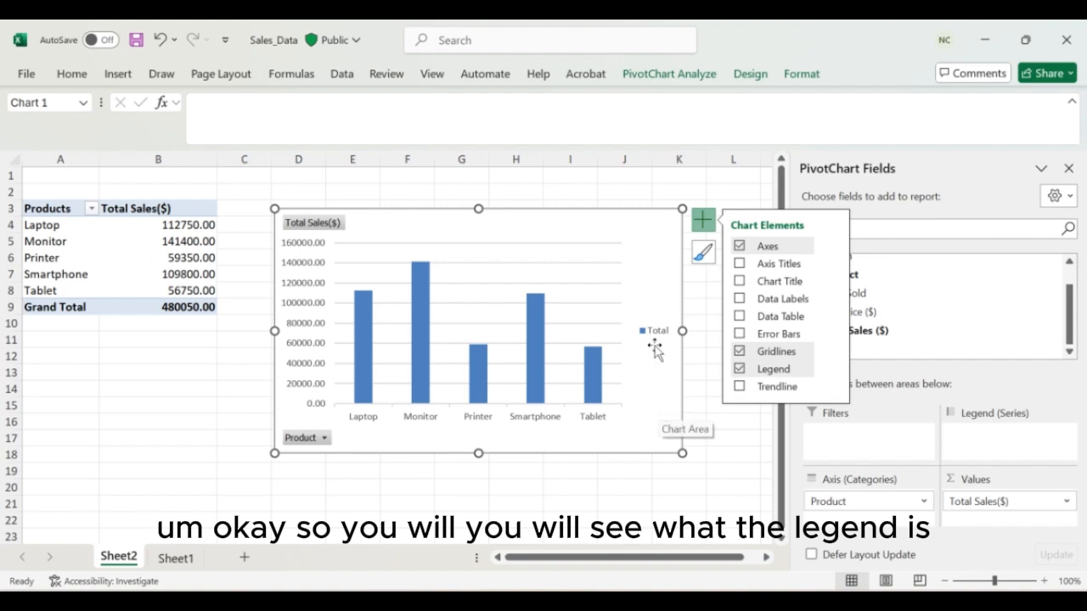
{"action": "left_click", "coordinate": [738, 369]}
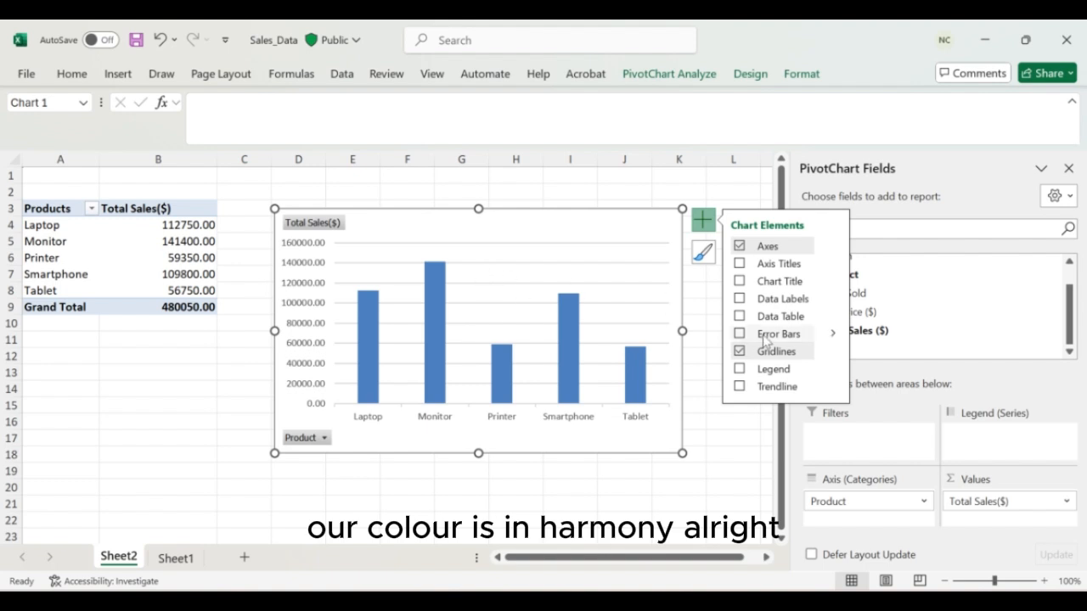
{"action": "left_click", "coordinate": [739, 351]}
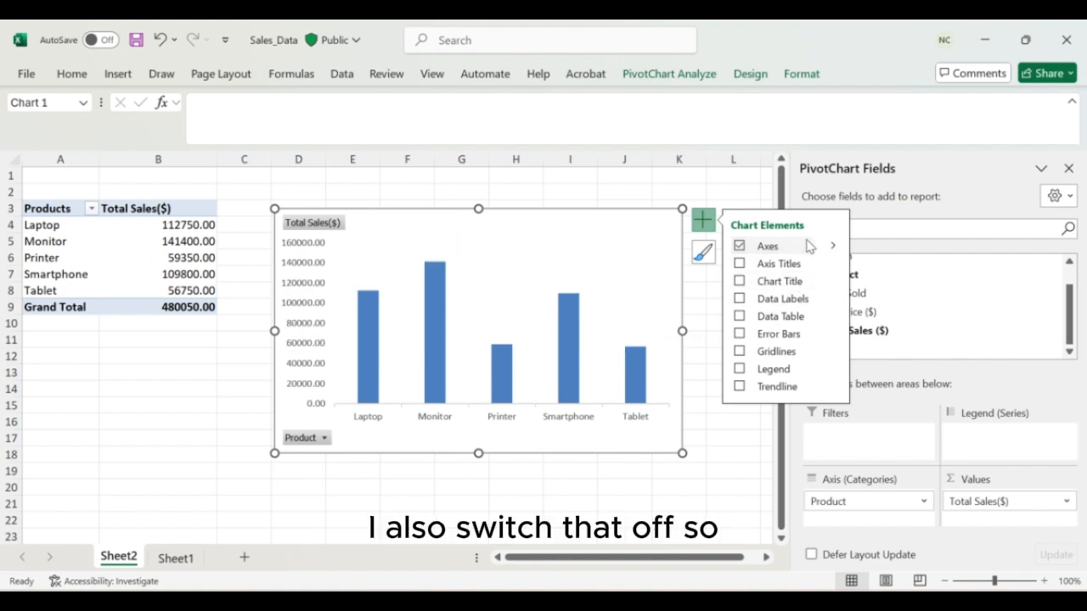
{"action": "left_click", "coordinate": [832, 248]}
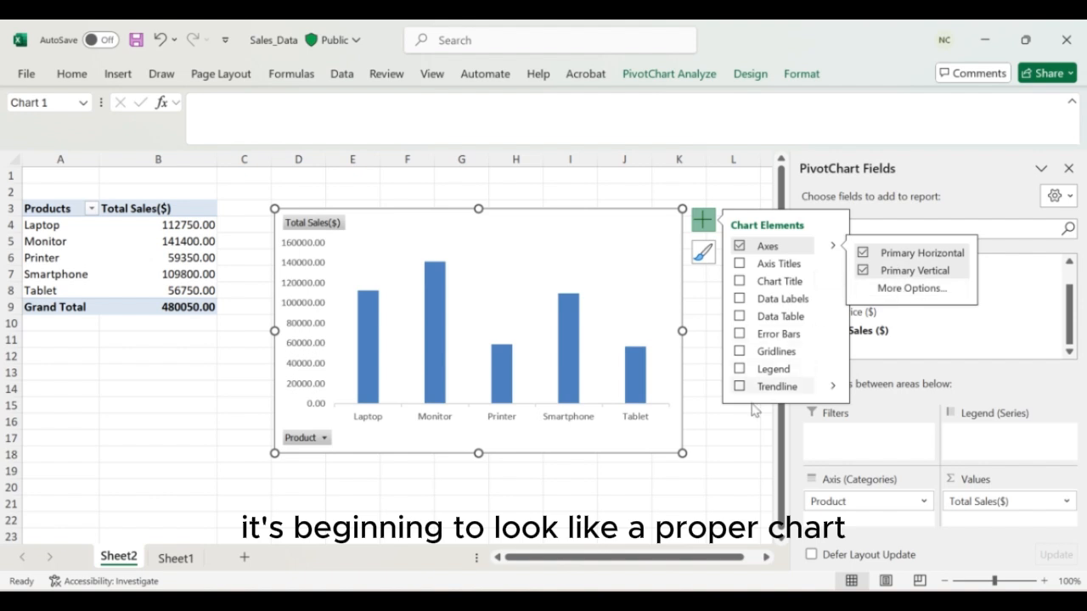
{"action": "left_click", "coordinate": [529, 280]}
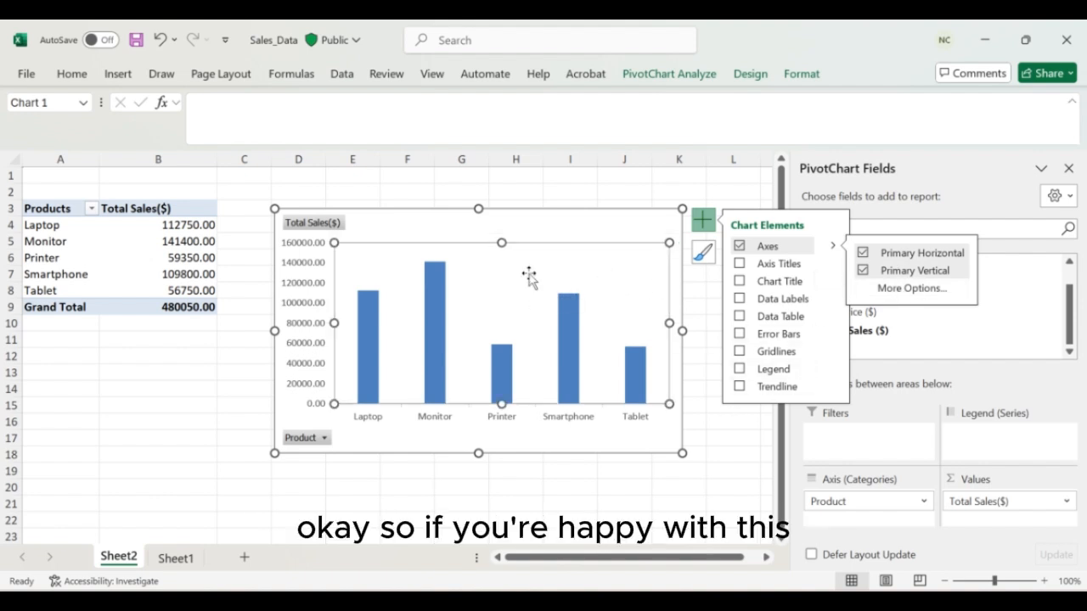
{"action": "left_click", "coordinate": [577, 219]}
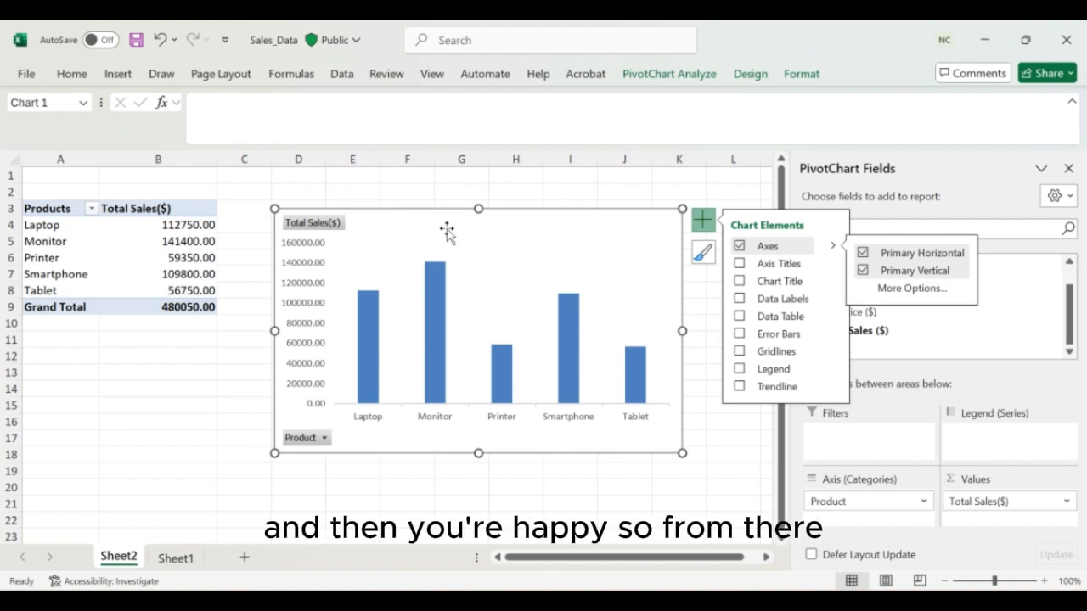
{"action": "left_click", "coordinate": [442, 269]}
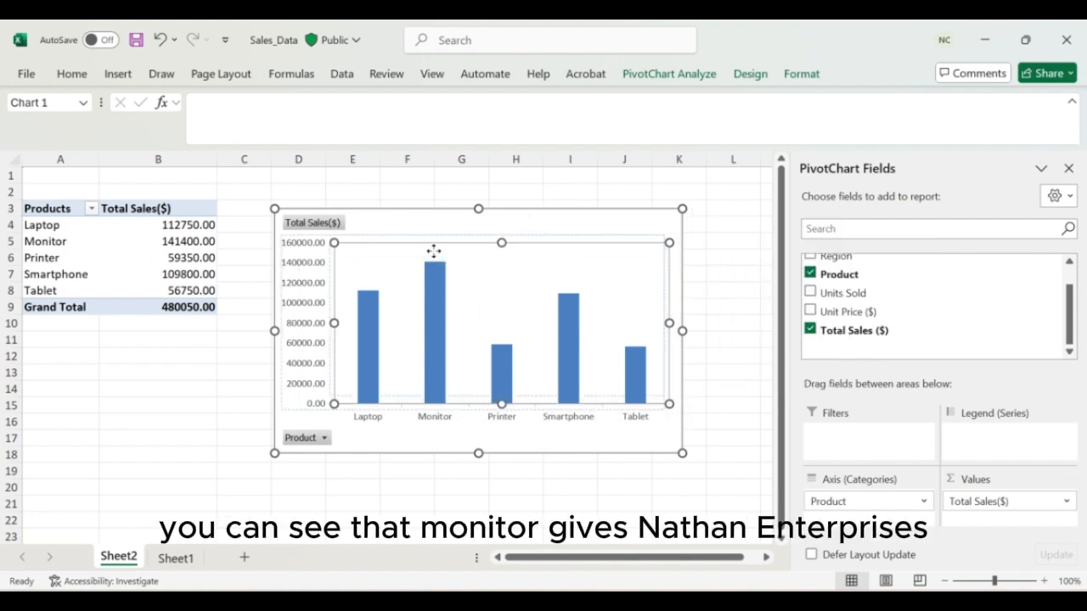
{"action": "left_click", "coordinate": [433, 251]}
{"action": "left_click", "coordinate": [452, 213]}
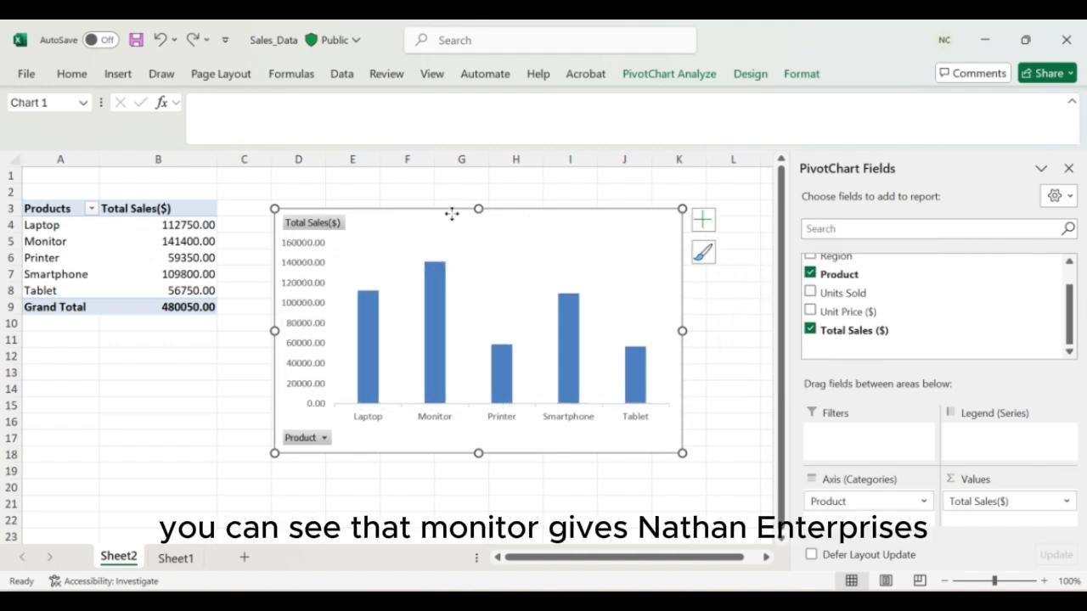
- Nudge the PivotChart slightly and shrink it to about 7.21 cm high and 10.57 cm wide
{"action": "mouse_move", "coordinate": [451, 214]}
{"action": "left_mouse_down"}
{"action": "mouse_move", "coordinate": [447, 223]}
{"action": "mouse_move", "coordinate": [466, 219]}
{"action": "mouse_move", "coordinate": [447, 209]}
{"action": "left_mouse_up"}
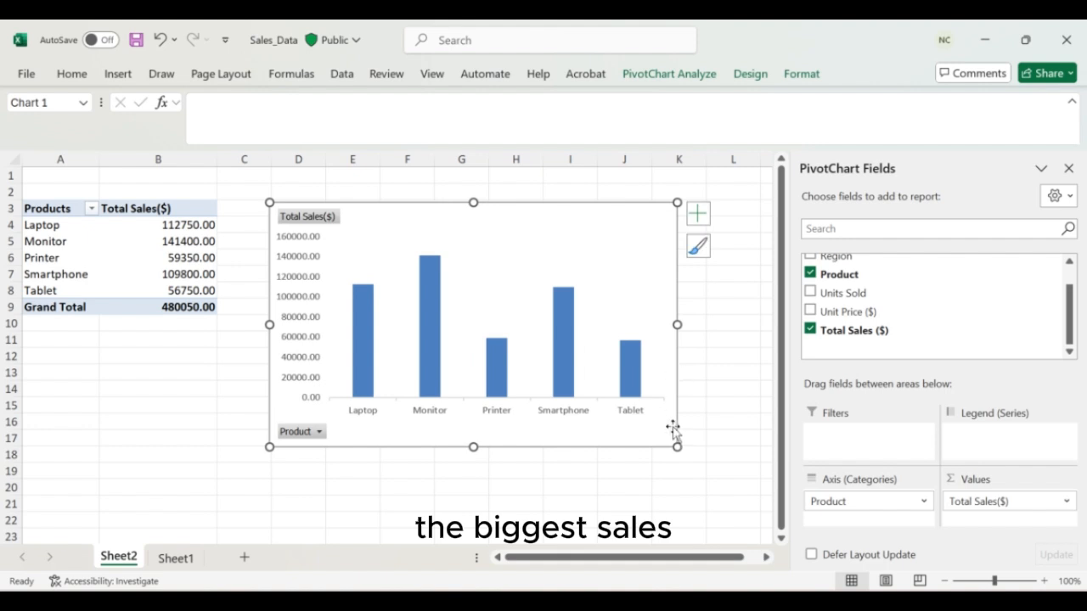
{"action": "left_click_drag", "start_coordinate": [677, 445], "coordinate": [607, 433]}
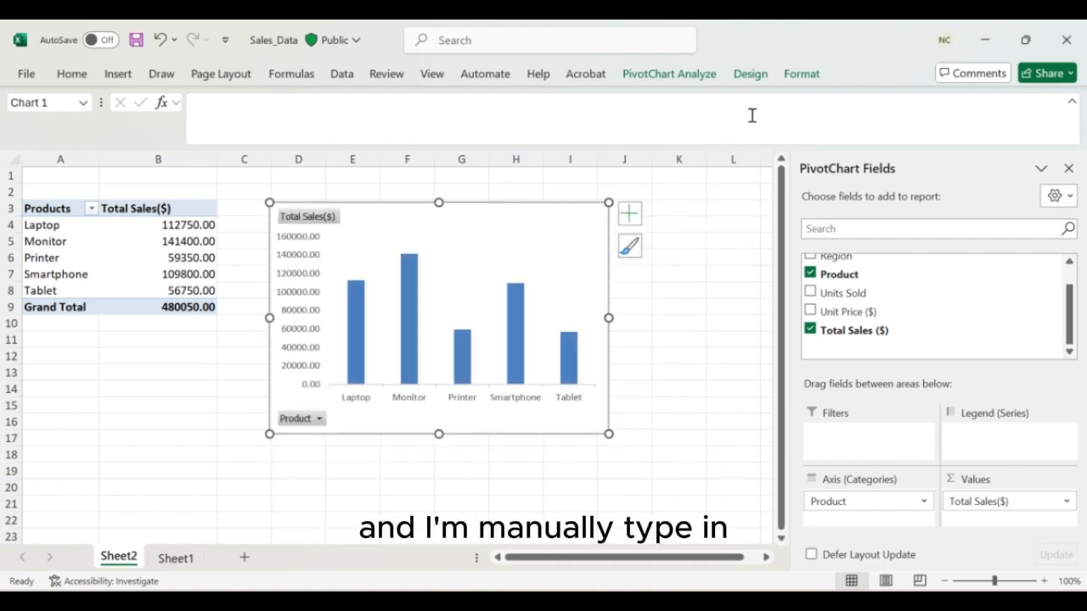
{"action": "left_click", "coordinate": [798, 75]}
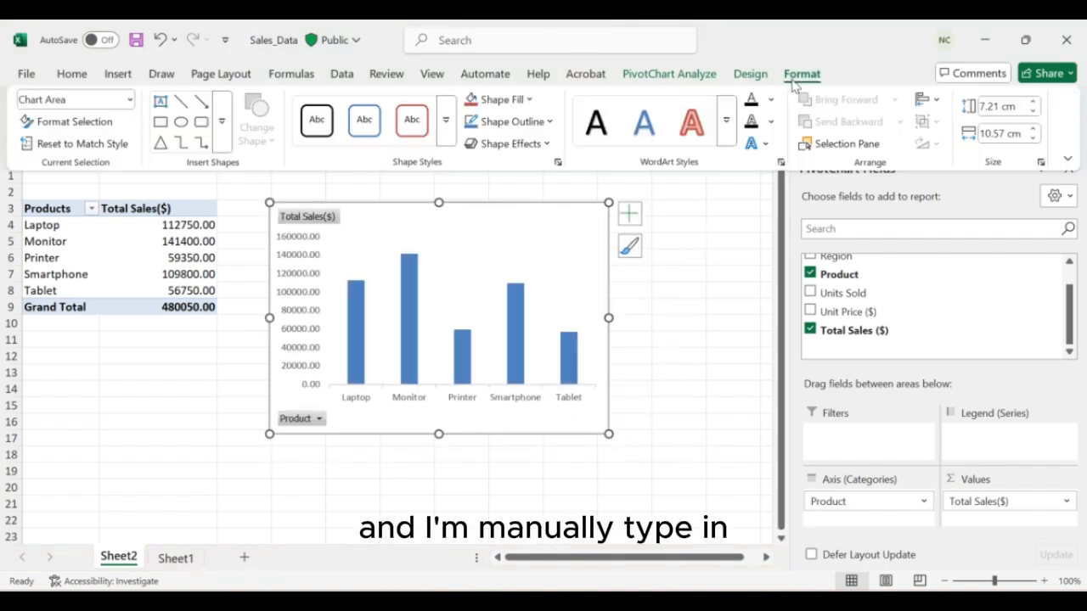
{"action": "left_click", "coordinate": [1015, 108]}
{"action": "left_click", "coordinate": [1010, 131]}
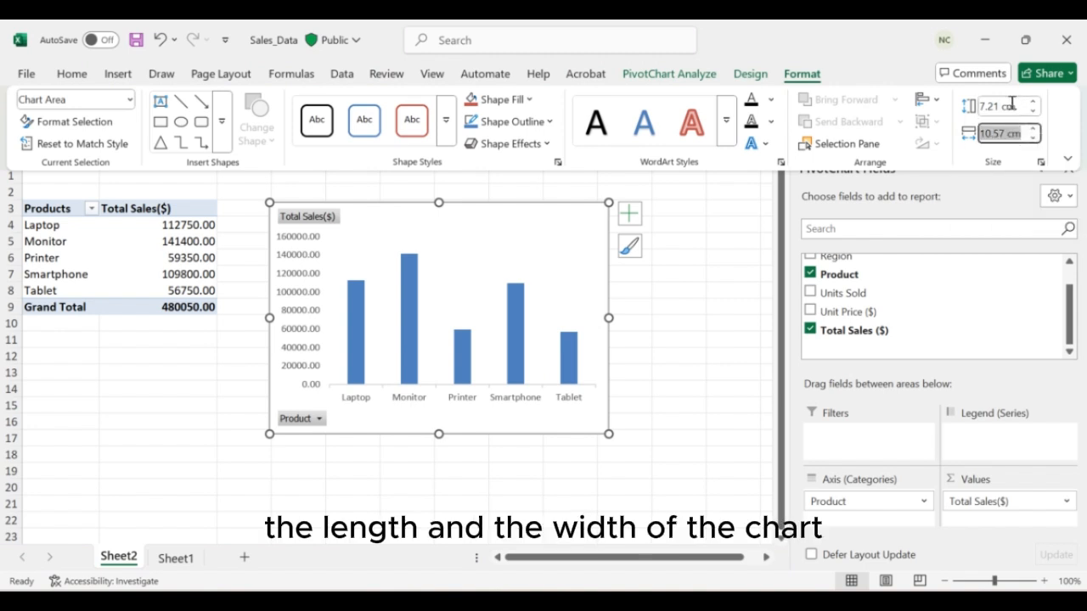
{"action": "left_click", "coordinate": [1011, 104]}
{"action": "left_click", "coordinate": [540, 300]}
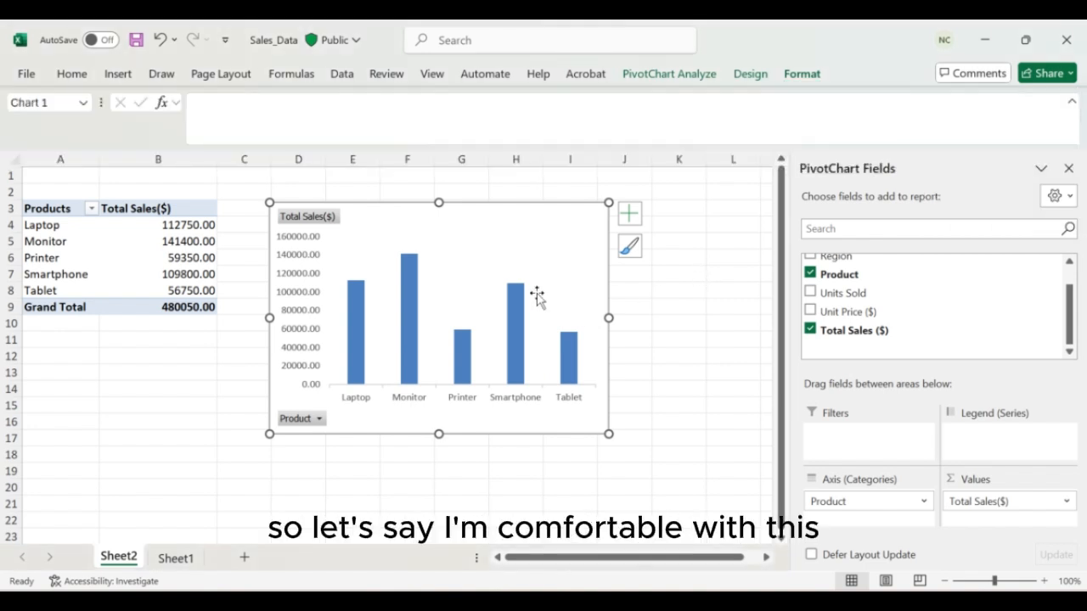
{"action": "left_click", "coordinate": [537, 295]}
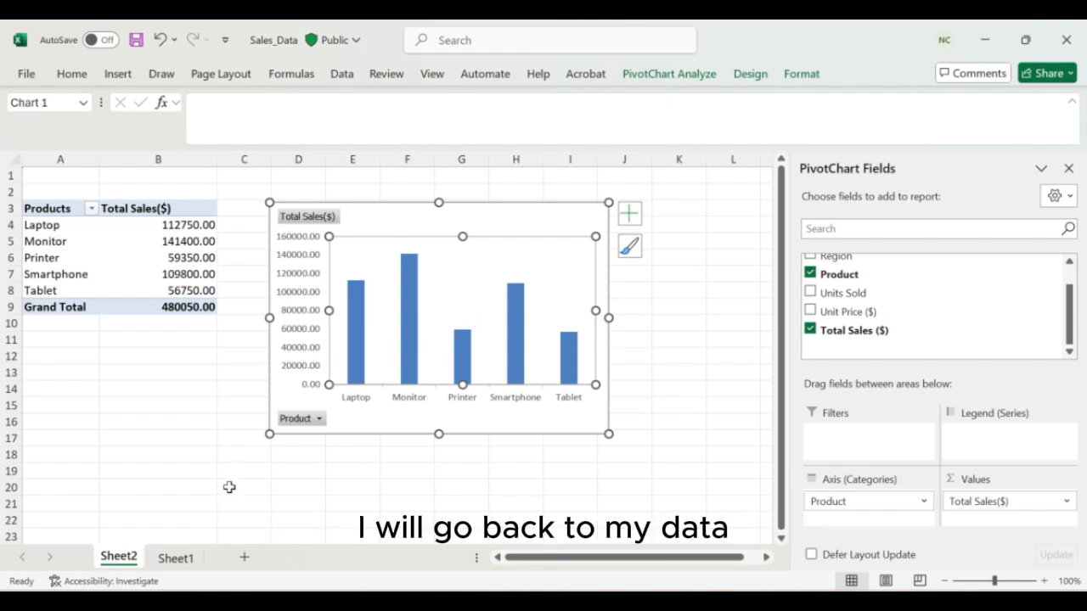
- Create another PivotTable from the SalesData table on Sheet1, placed on a new worksheet
{"action": "left_click", "coordinate": [174, 561]}
{"action": "left_click", "coordinate": [66, 222]}
{"action": "scroll", "coordinate": [66, 223], "scroll_direction": "up", "scroll_amount": 1}
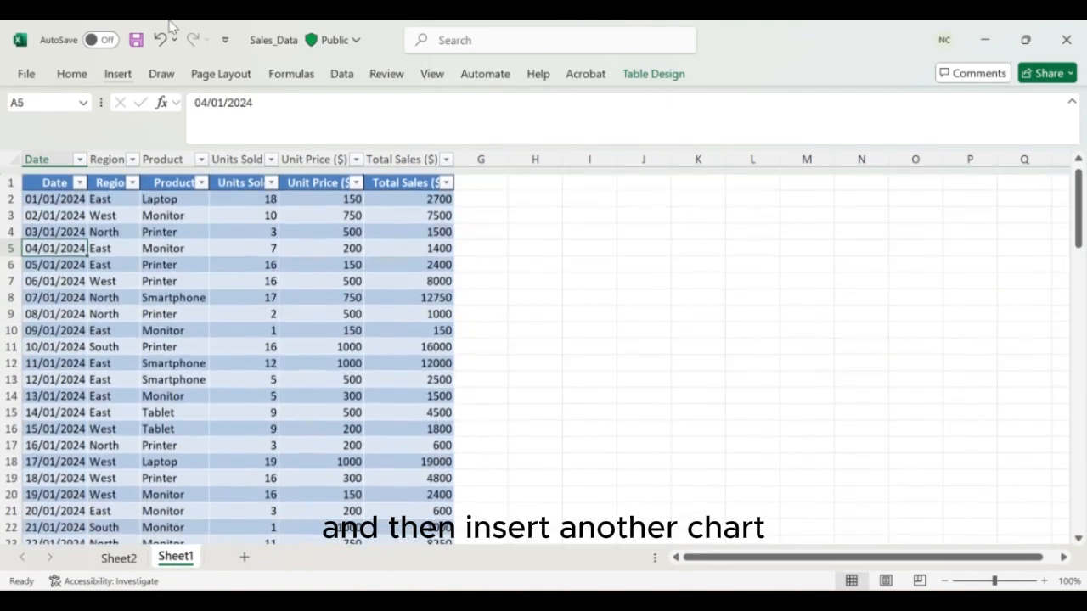
{"action": "left_click", "coordinate": [118, 74]}
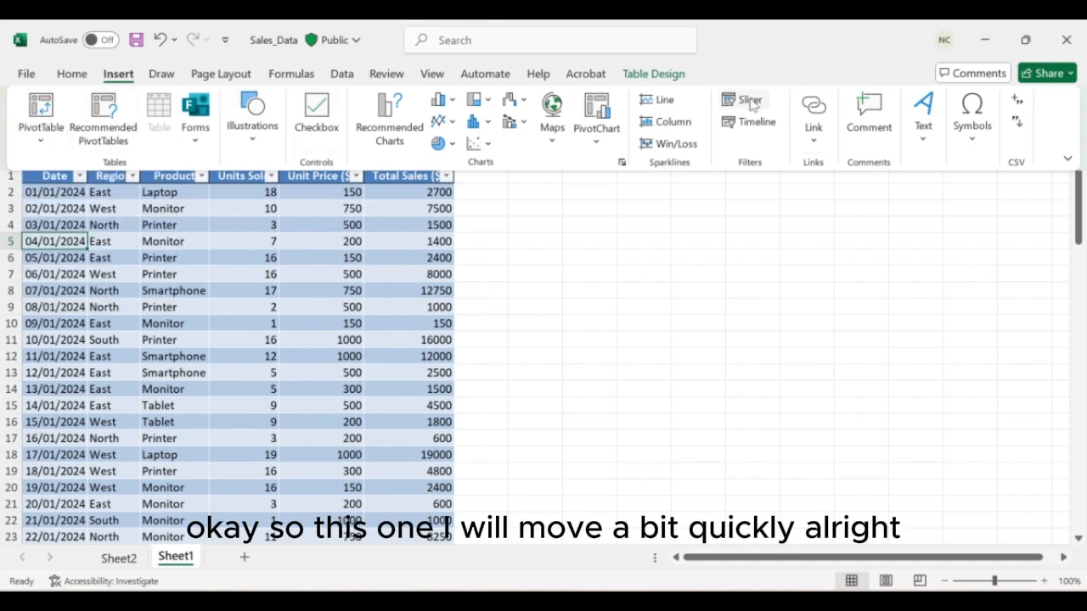
{"action": "left_click", "coordinate": [57, 111]}
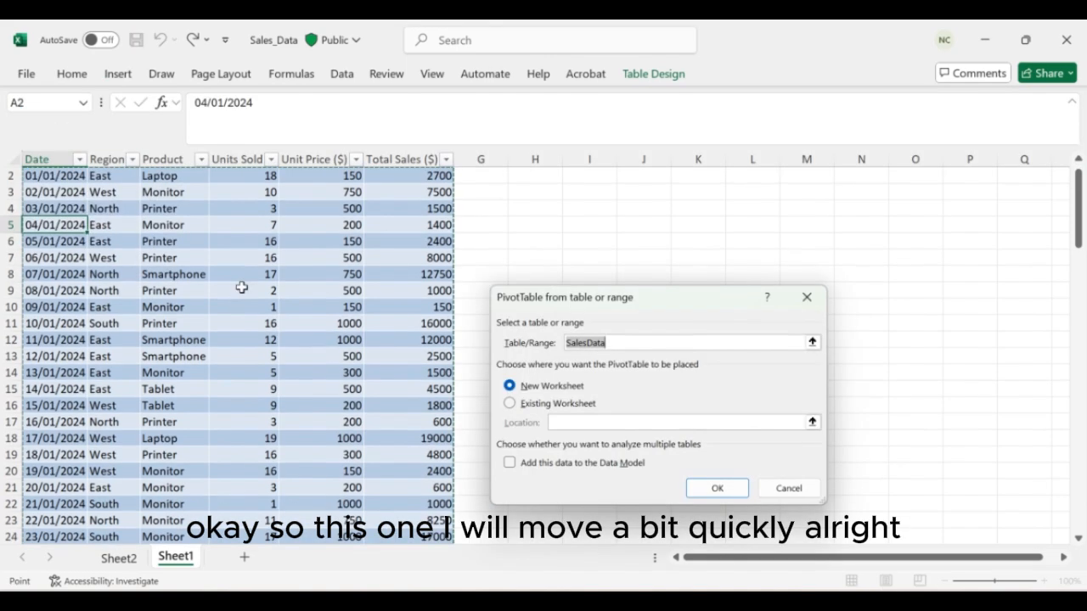
{"action": "left_click", "coordinate": [713, 489]}
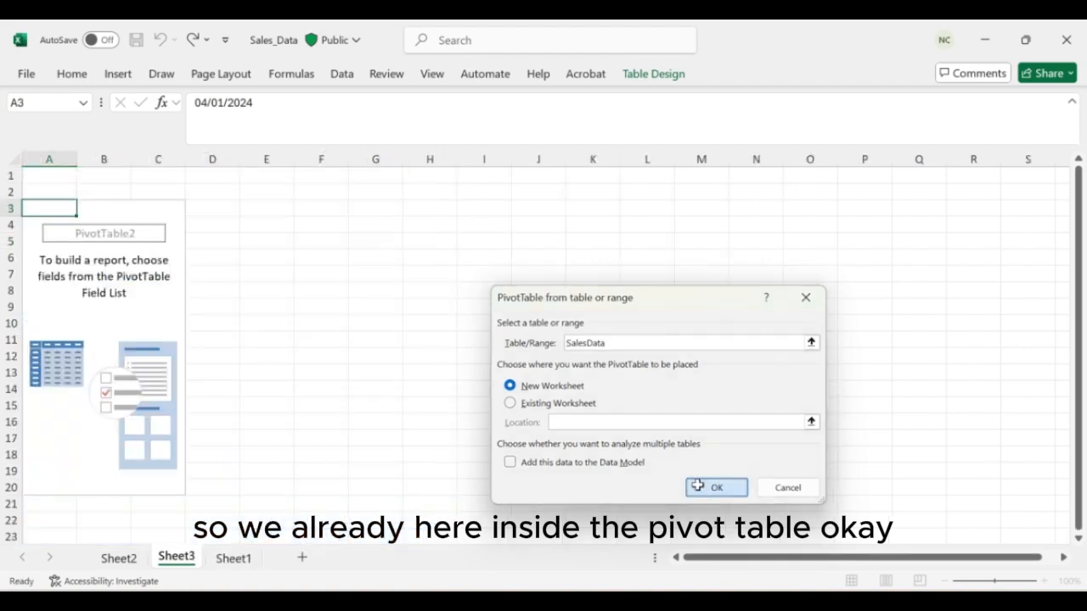
{"action": "left_click", "coordinate": [129, 327]}
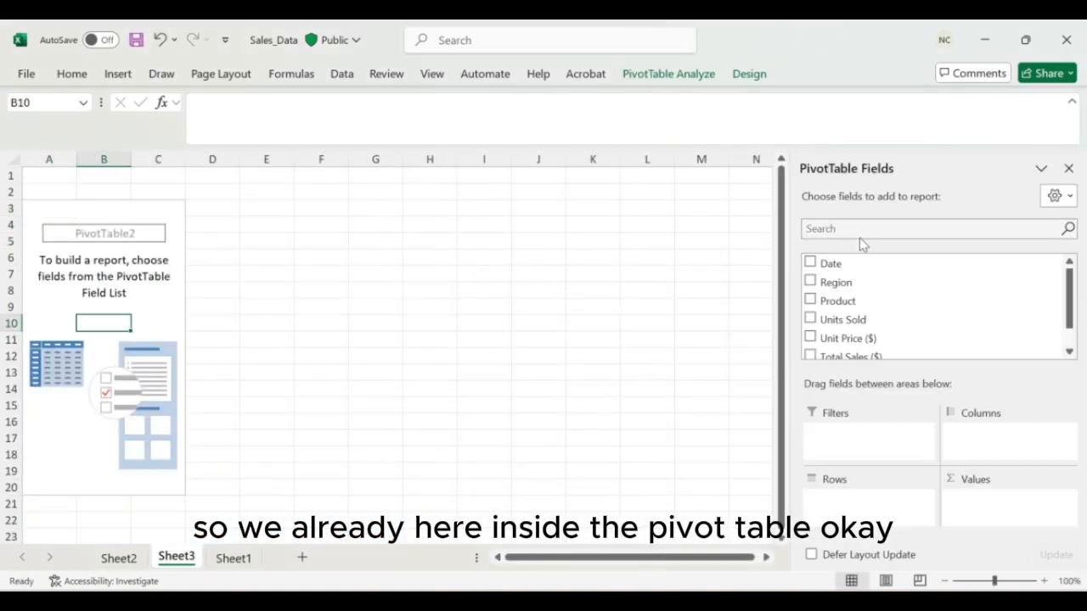
- Add Region to the new PivotTable's rows and Total Sales ($) to its values
{"action": "scroll", "coordinate": [865, 297], "scroll_direction": "down", "scroll_amount": 1}
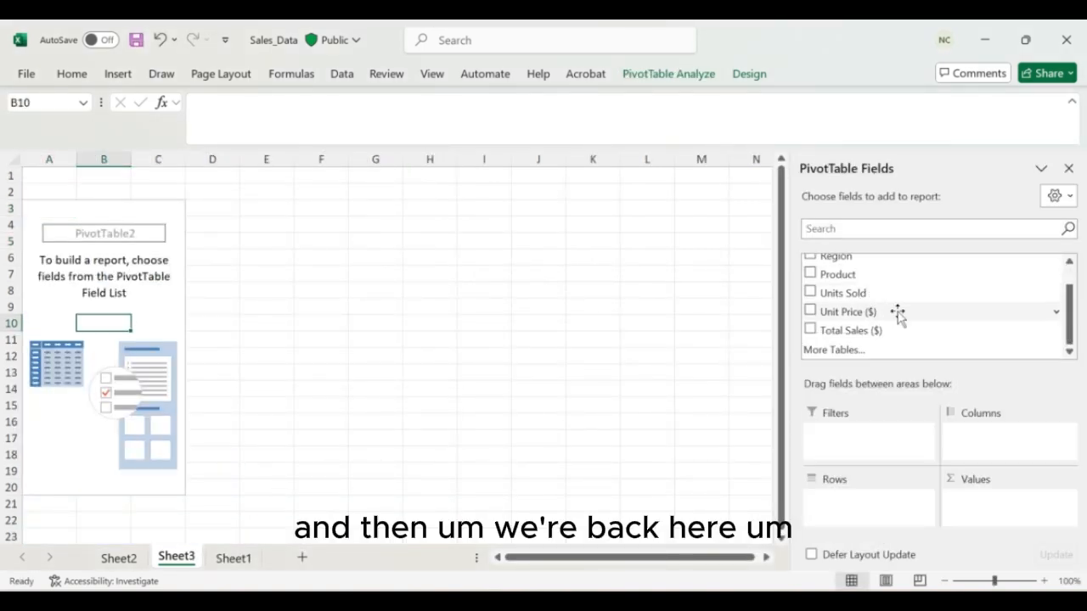
{"action": "scroll", "coordinate": [875, 290], "scroll_direction": "up", "scroll_amount": 1}
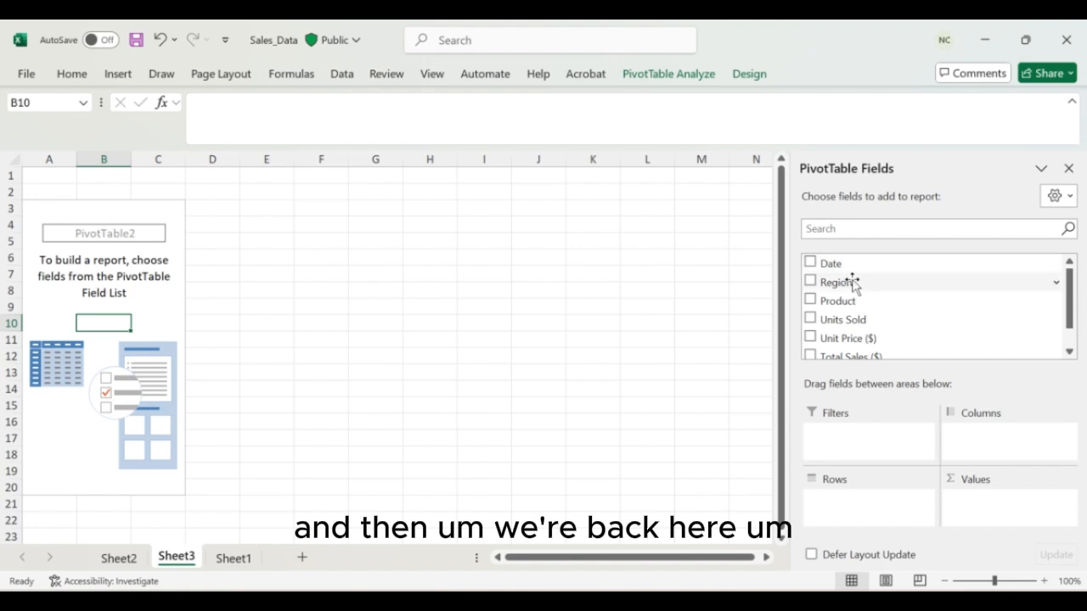
{"action": "left_click_drag", "start_coordinate": [843, 263], "coordinate": [867, 336]}
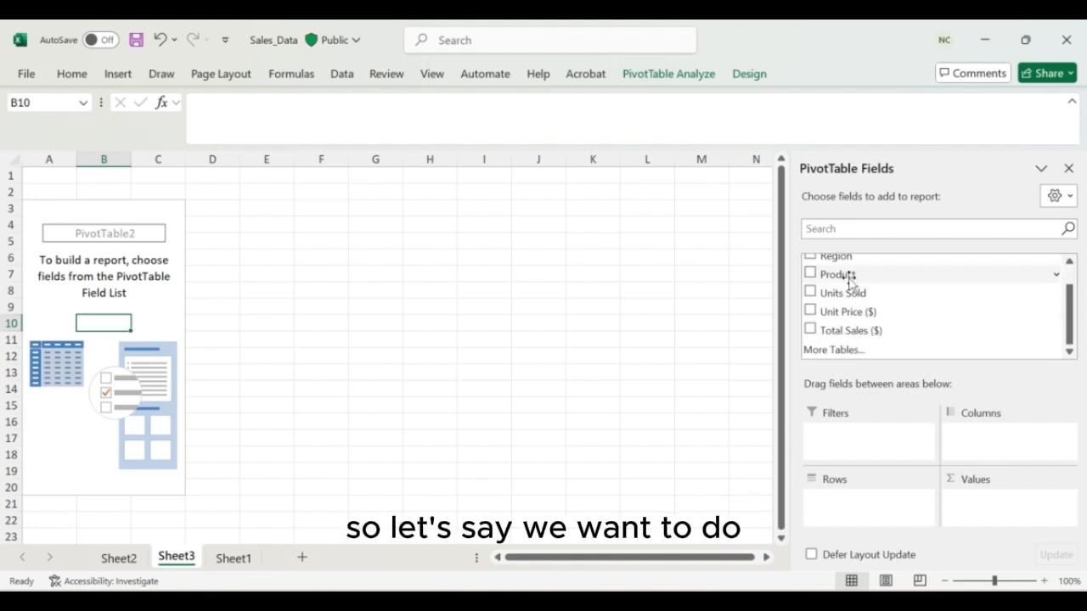
{"action": "scroll", "coordinate": [849, 277], "scroll_direction": "up", "scroll_amount": 1}
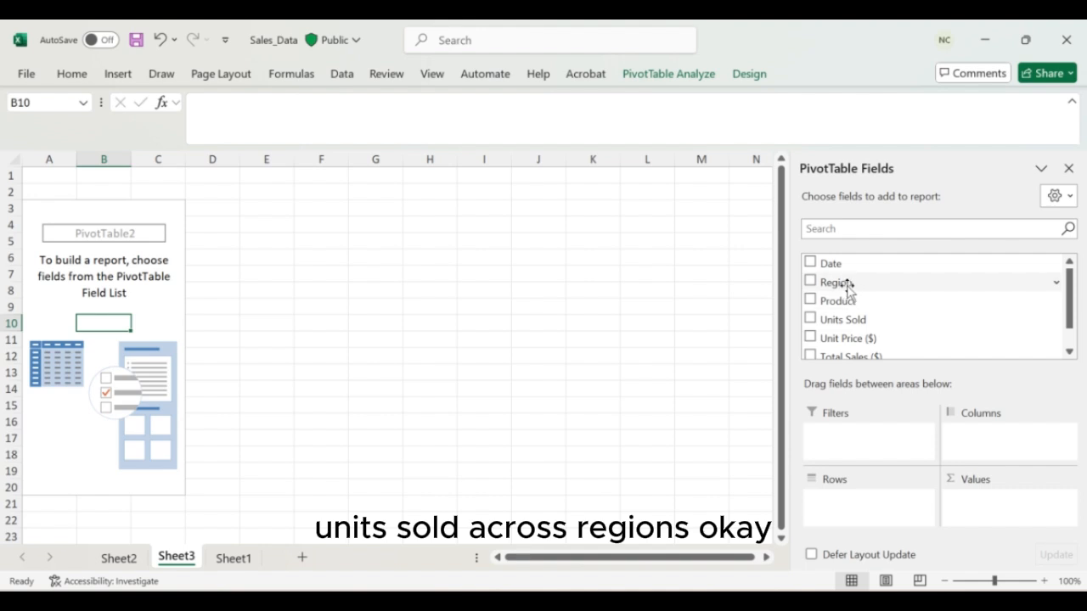
{"action": "left_click", "coordinate": [837, 283]}
{"action": "left_click", "coordinate": [868, 231]}
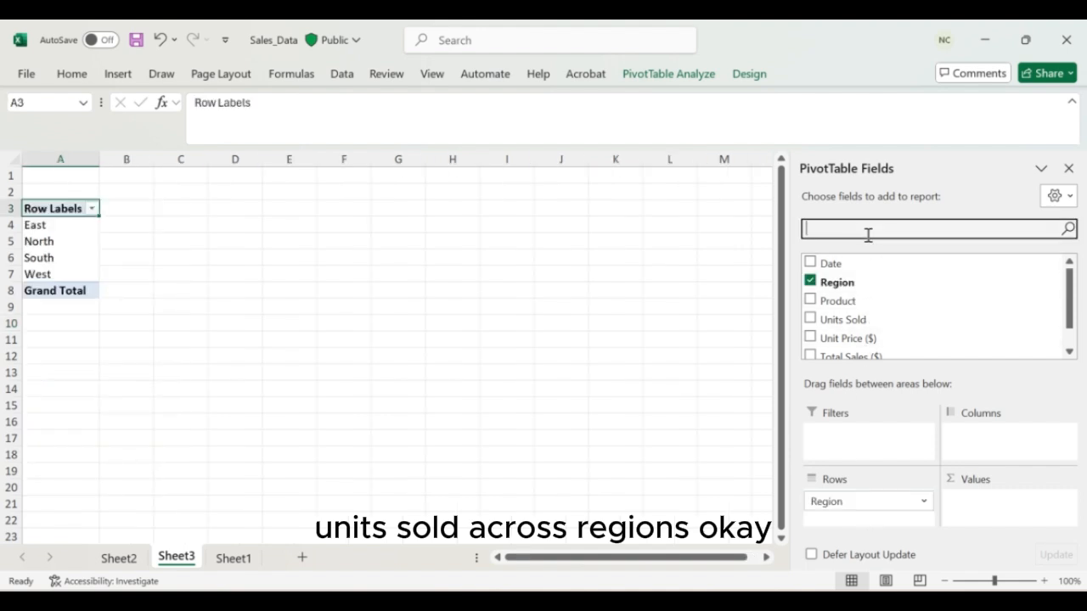
{"action": "type", "text": "tota"}
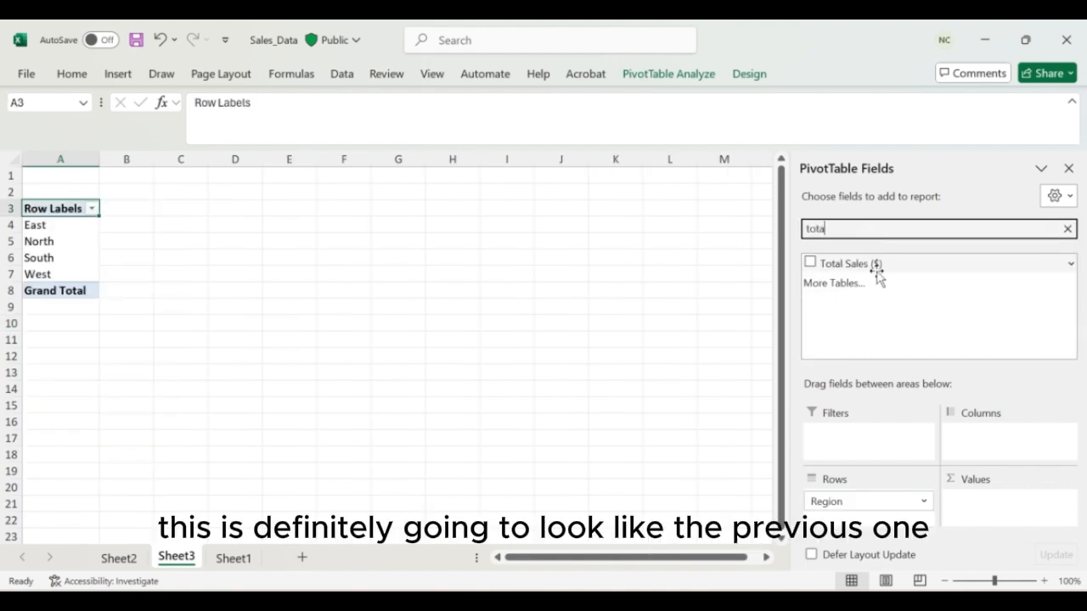
{"action": "left_click_drag", "start_coordinate": [875, 269], "coordinate": [989, 505]}
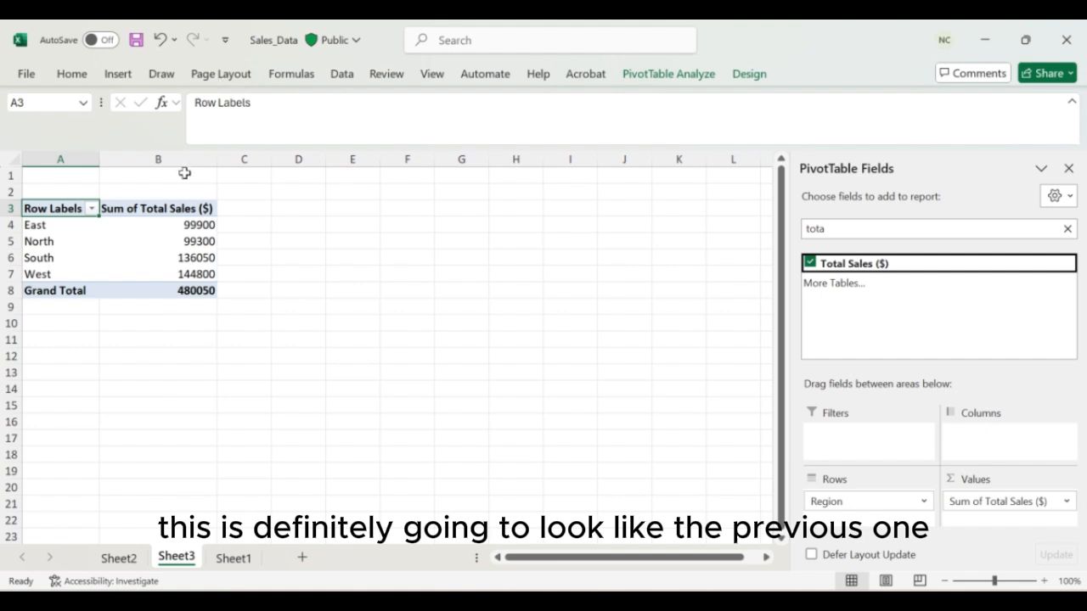
- Rename the row header in A3 of the region PivotTable as Regiona
{"action": "left_click", "coordinate": [155, 207]}
{"action": "left_click", "coordinate": [62, 206]}
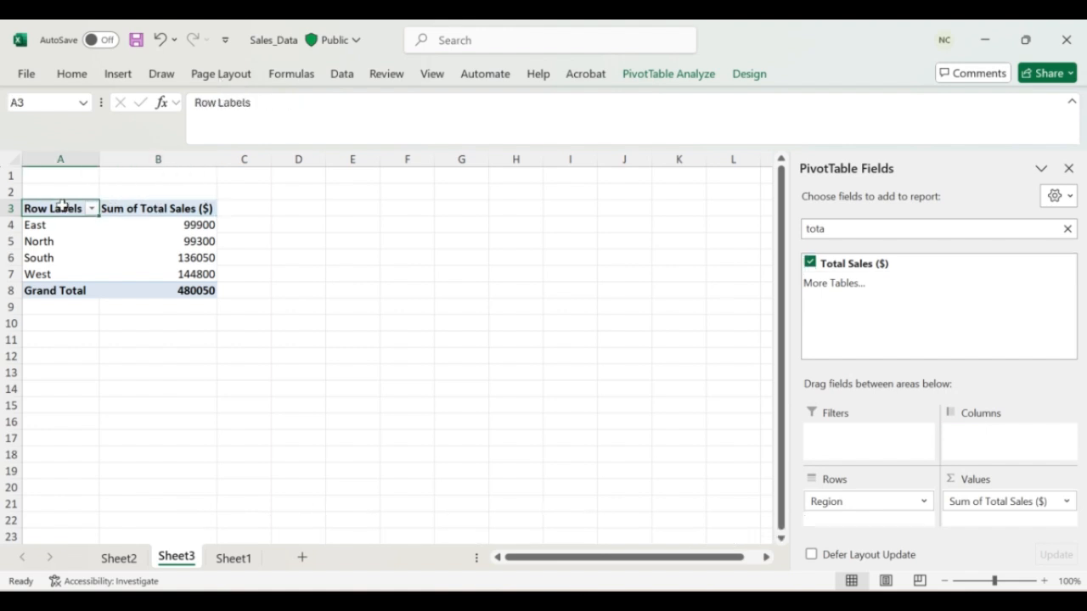
{"action": "left_click", "coordinate": [288, 114]}
{"action": "key", "text": "BackSpace"}
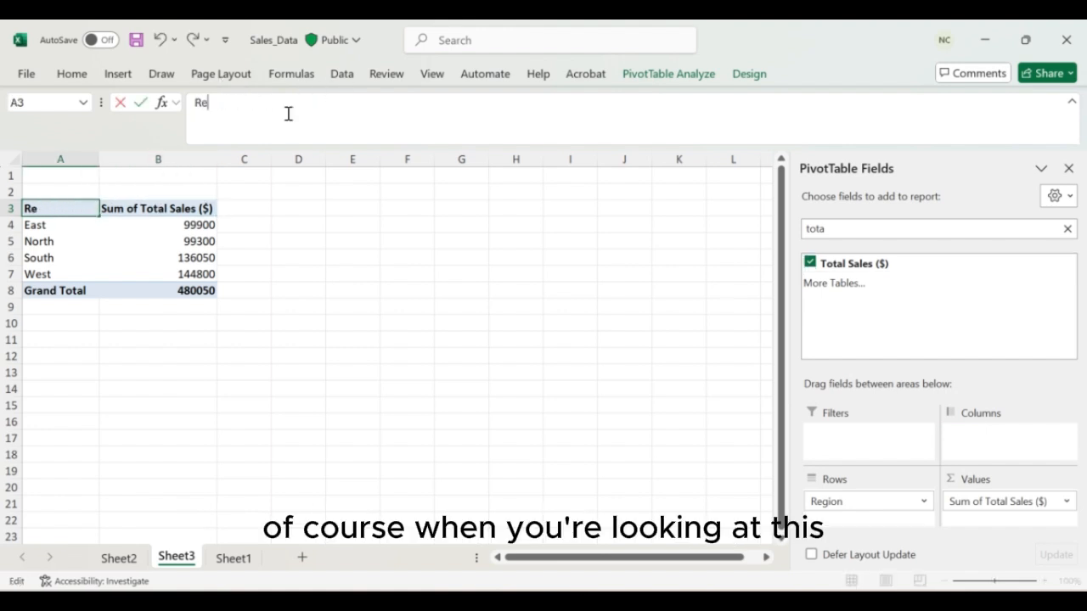
{"action": "type", "text": "Regions"}
{"action": "key", "text": "Return"}
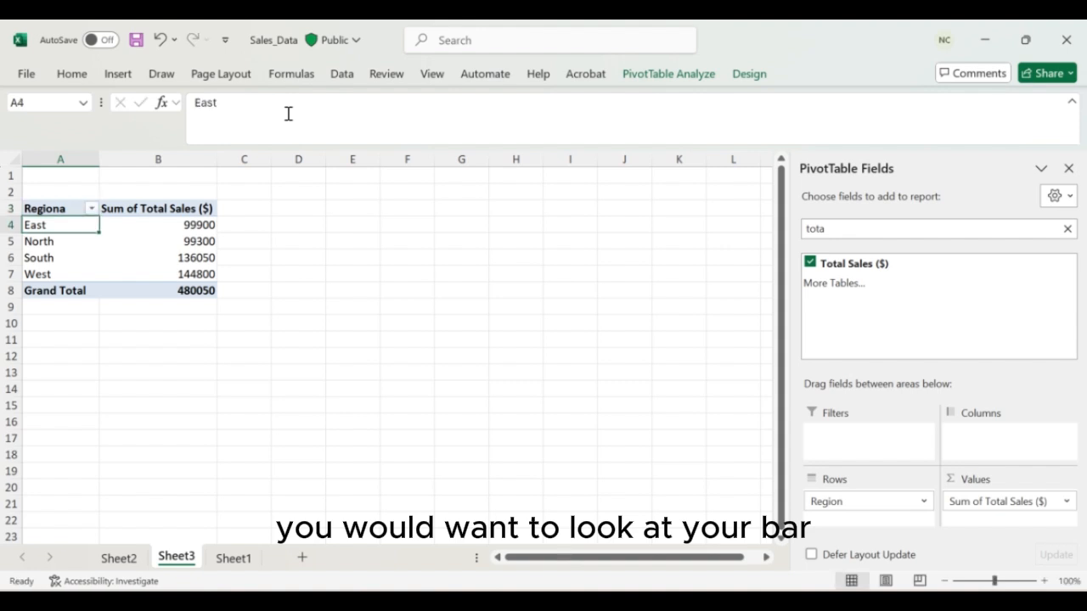
- Try to rename the value header in B3 of the region PivotTable as Total Sales ($)
{"action": "left_click", "coordinate": [180, 198]}
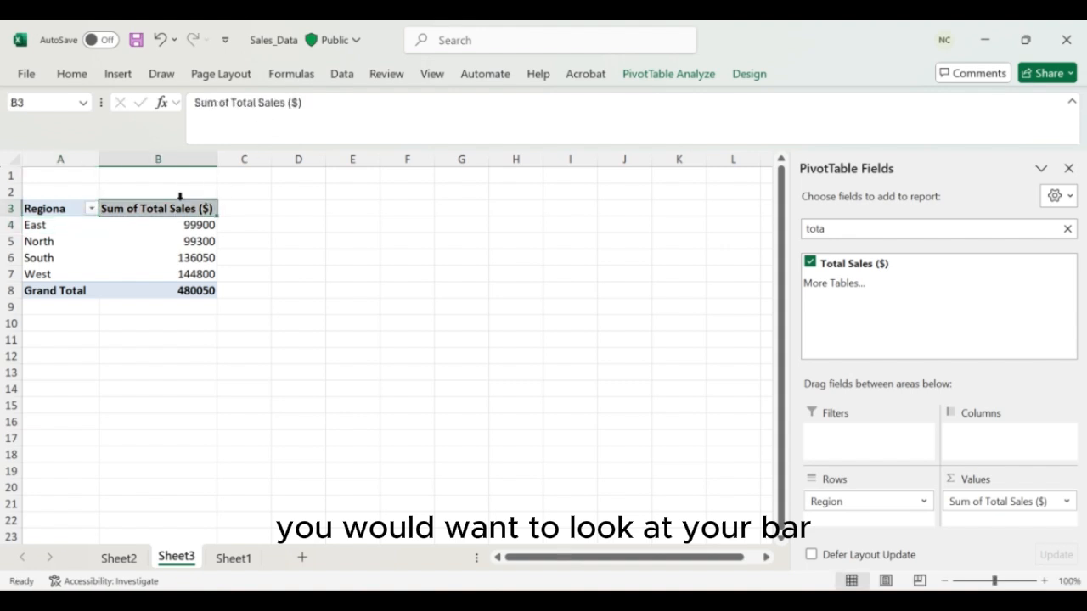
{"action": "left_click", "coordinate": [235, 103]}
{"action": "key", "text": "BackSpace"}
{"action": "key", "text": "BackSpace"}
{"action": "key", "text": "BackSpace"}
{"action": "key", "text": "BackSpace"}
{"action": "key", "text": "BackSpace"}
{"action": "key", "text": "BackSpace"}
{"action": "key", "text": "BackSpace"}
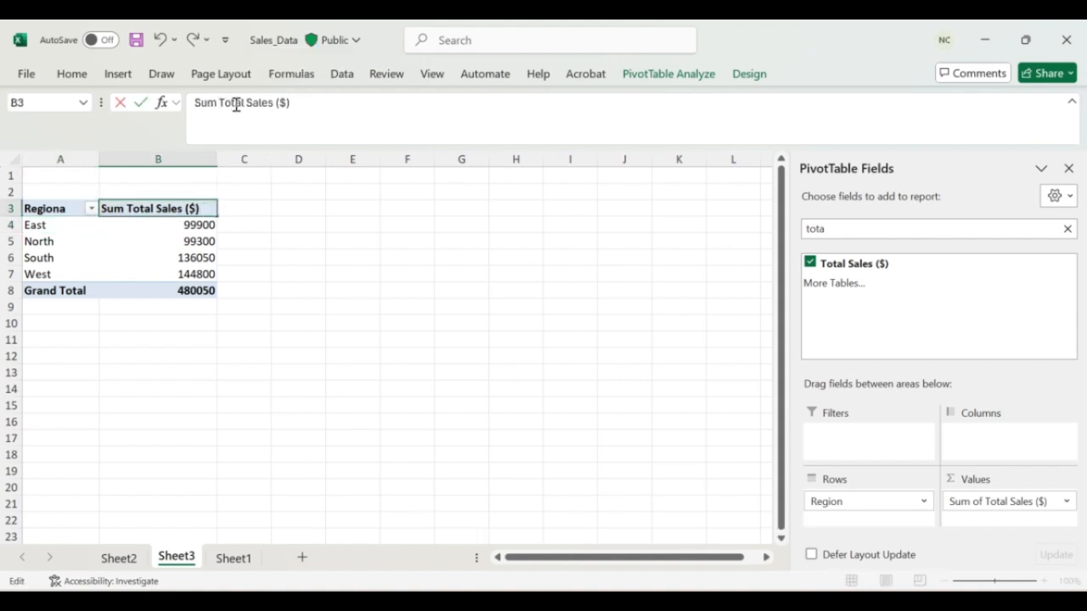
{"action": "key", "text": "Return"}
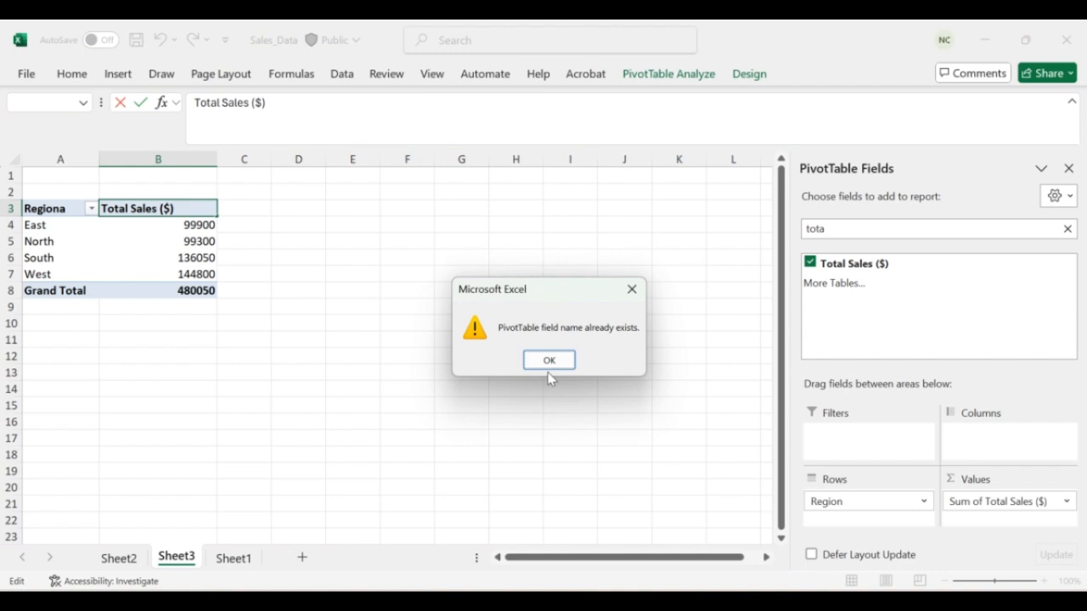
{"action": "left_click", "coordinate": [548, 360]}
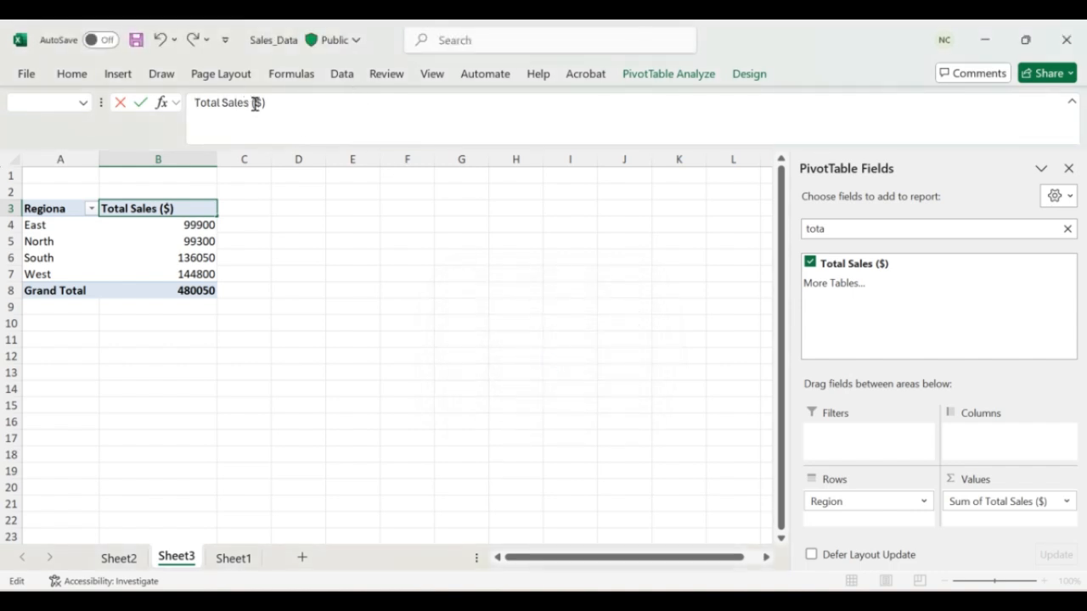
- Rename the region PivotTable's value header in B3 as Total Sale($)
{"action": "key", "text": "Return"}
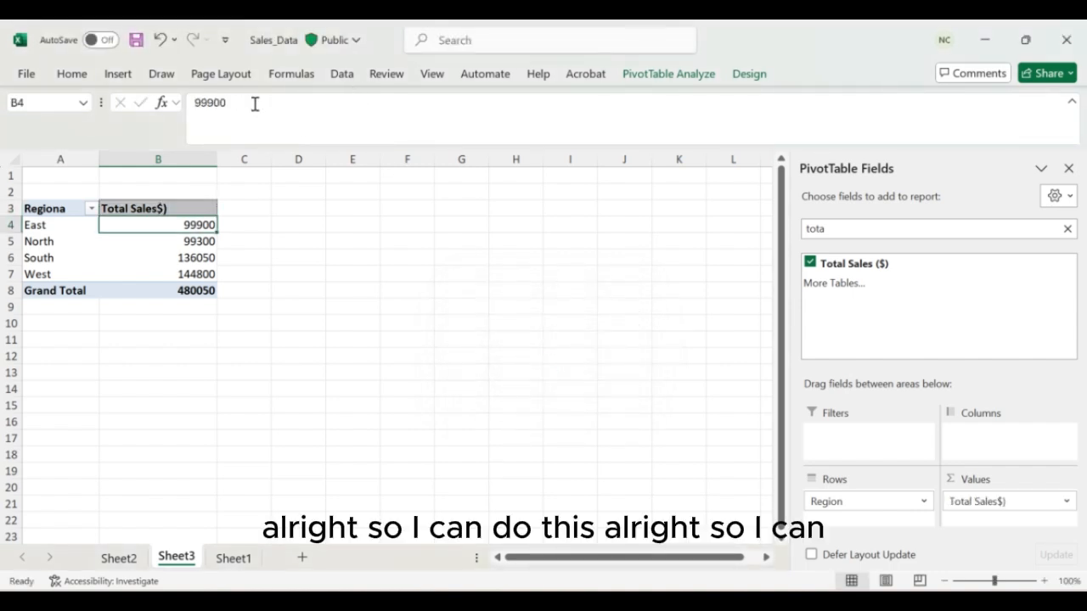
{"action": "left_click", "coordinate": [136, 209]}
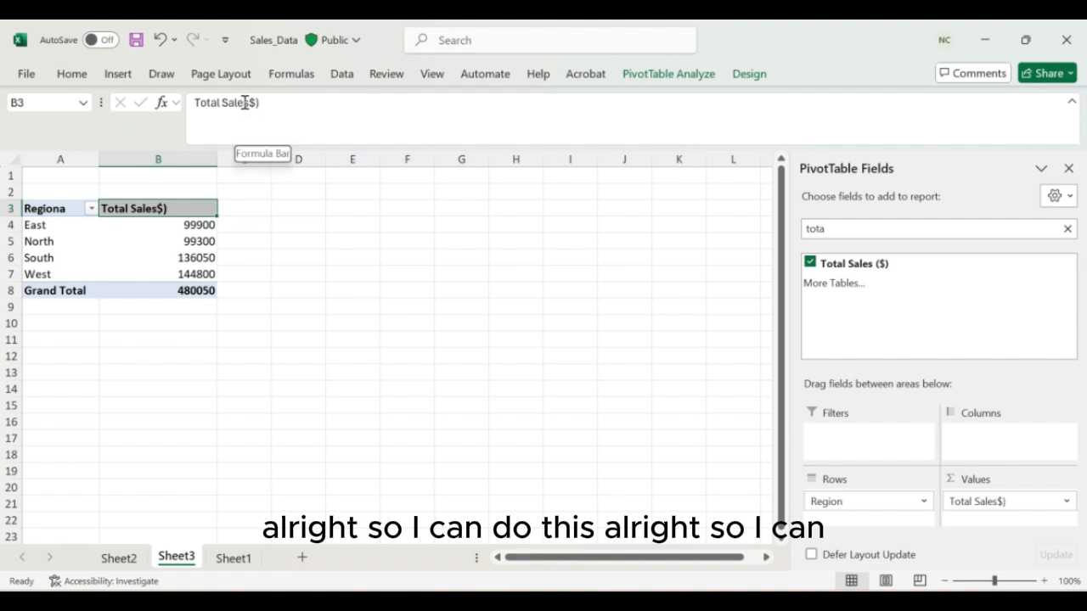
{"action": "left_click", "coordinate": [245, 102]}
{"action": "type", "text": "("}
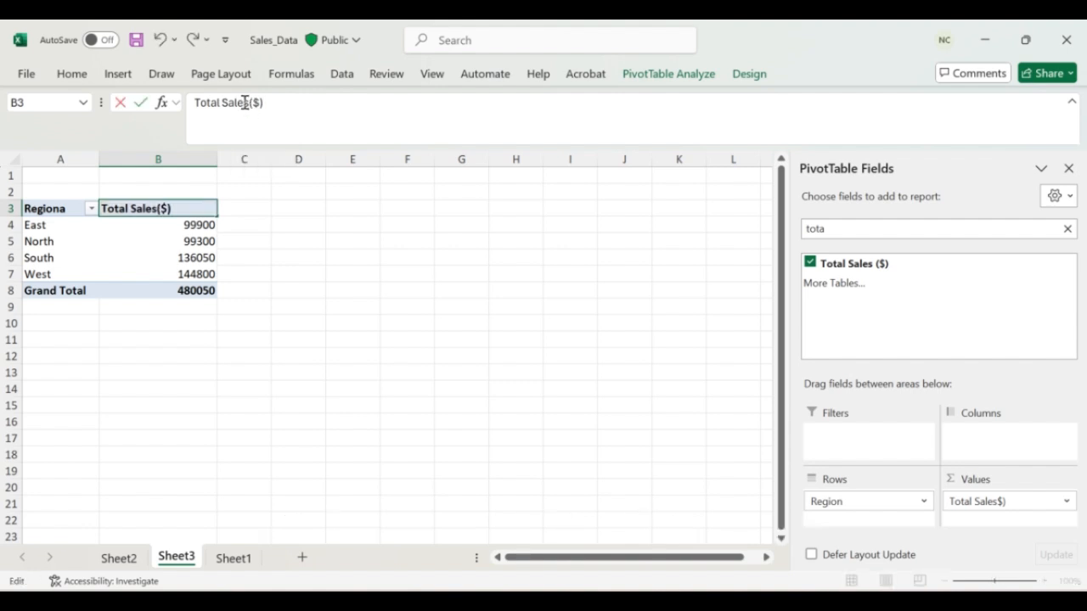
{"action": "key", "text": "BackSpace"}
{"action": "key", "text": "Return"}
{"action": "left_click", "coordinate": [177, 258]}
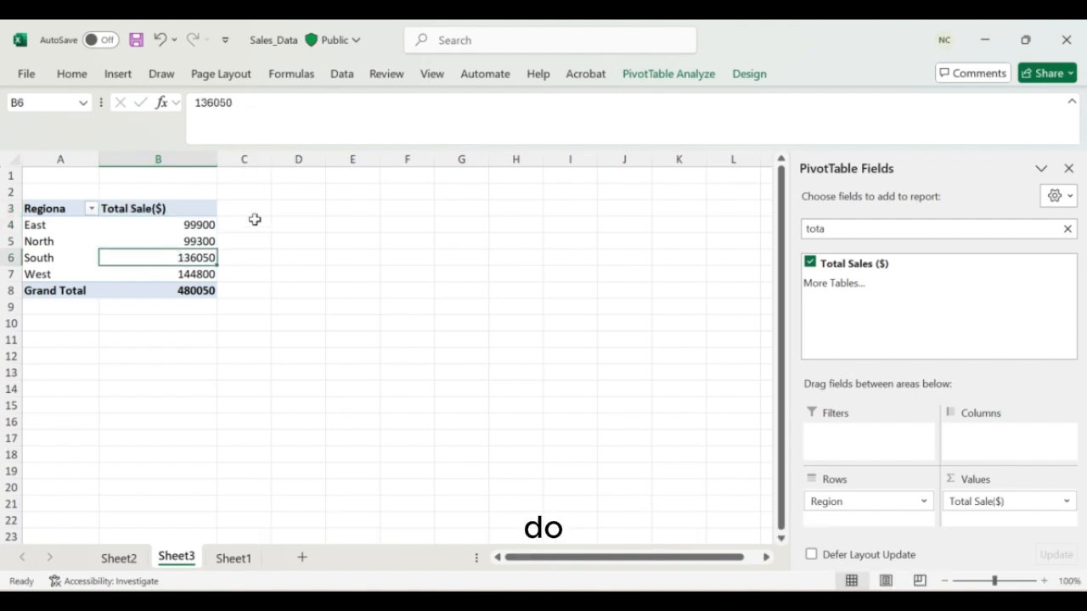
- Select the sales values in B4:B8 and set the Total Sales value field to summarize by Sum
{"action": "left_click", "coordinate": [196, 225]}
{"action": "key", "text": "shift+Down"}
{"action": "key", "text": "shift+Down"}
{"action": "key", "text": "shift+Down"}
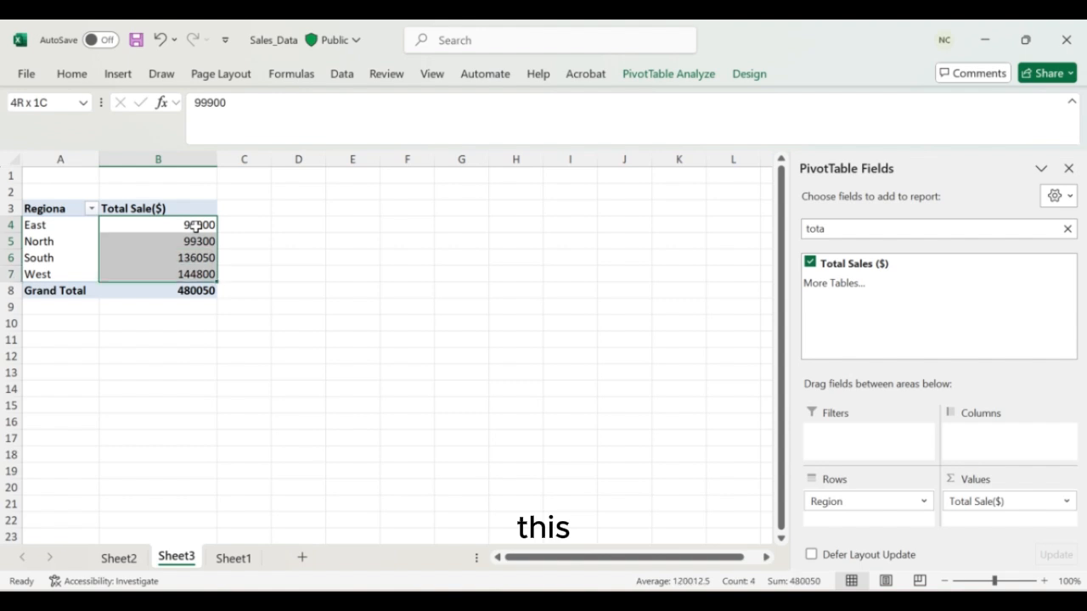
{"action": "key", "text": "shift+Down"}
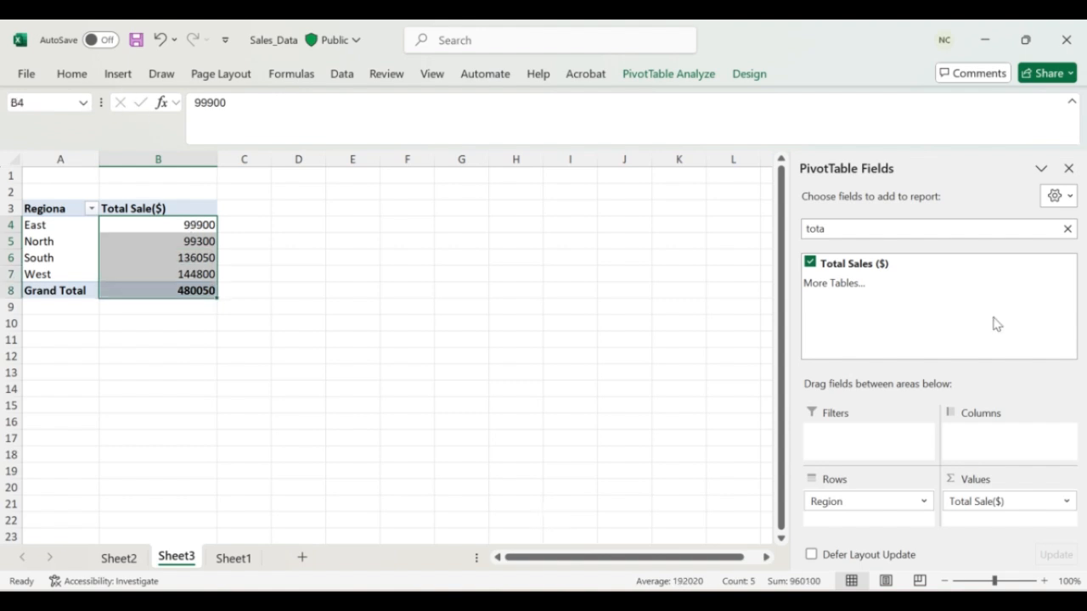
{"action": "left_click", "coordinate": [1065, 501]}
{"action": "left_click", "coordinate": [1002, 481]}
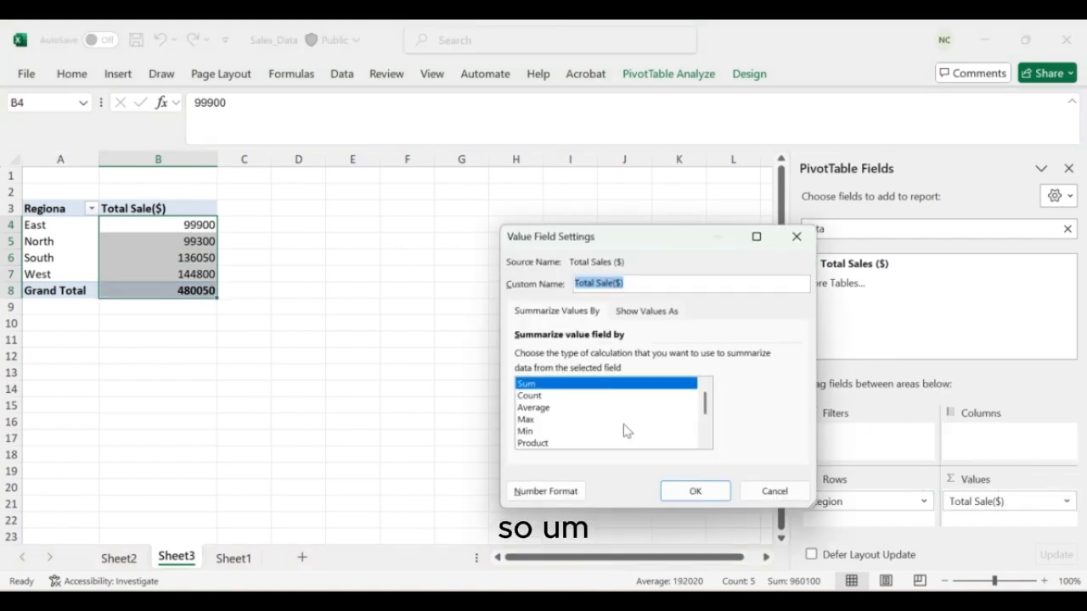
{"action": "left_click", "coordinate": [579, 385]}
{"action": "left_click", "coordinate": [689, 490]}
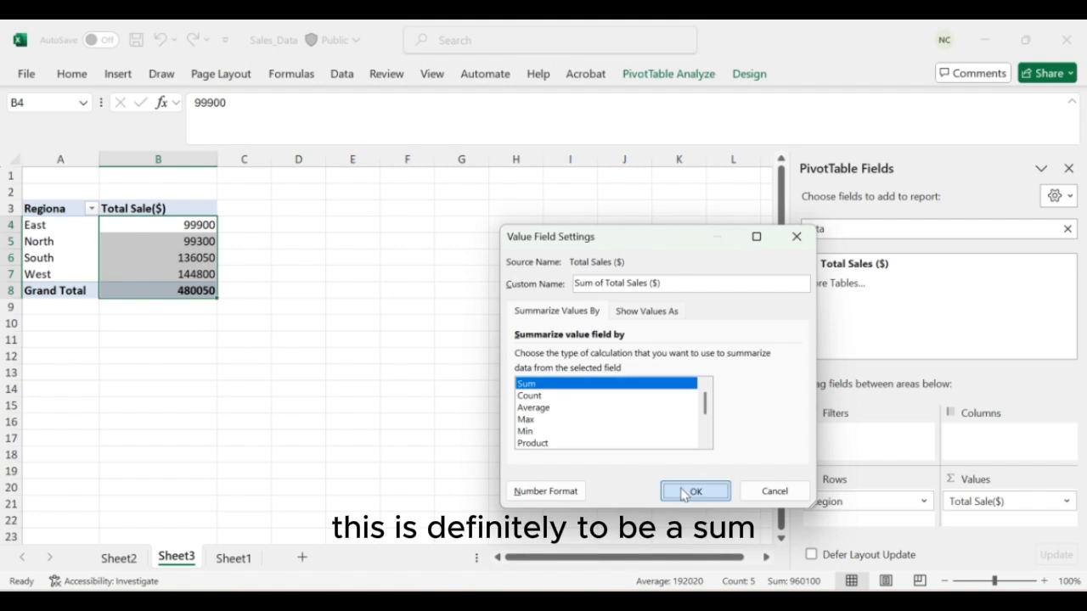
- Apply the Currency number format to the selected sales values in B4:B8
{"action": "left_click", "coordinate": [72, 74]}
{"action": "left_click", "coordinate": [436, 100]}
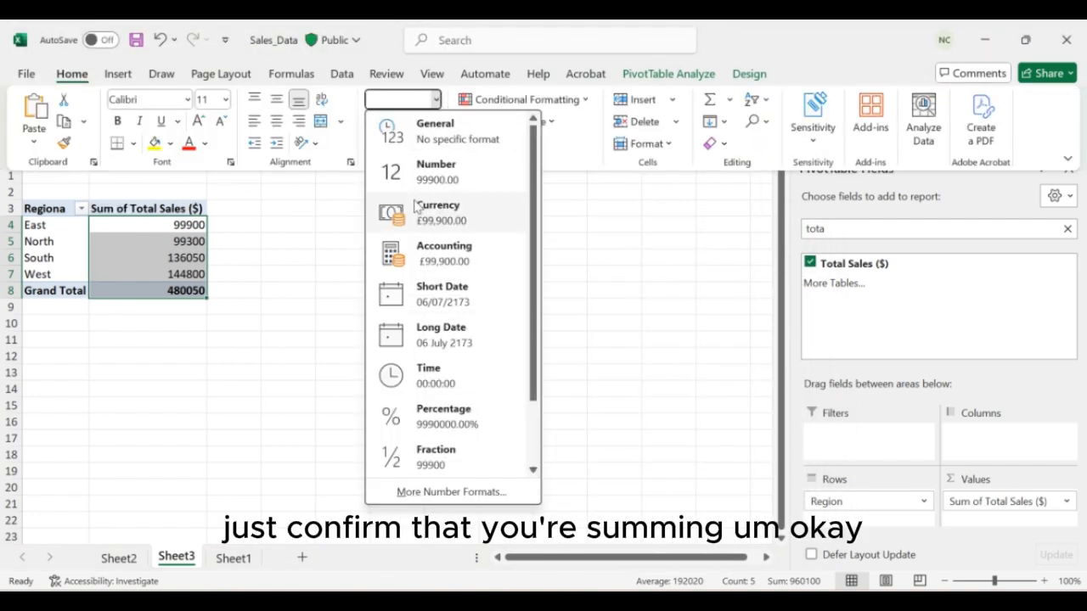
{"action": "left_click", "coordinate": [463, 214]}
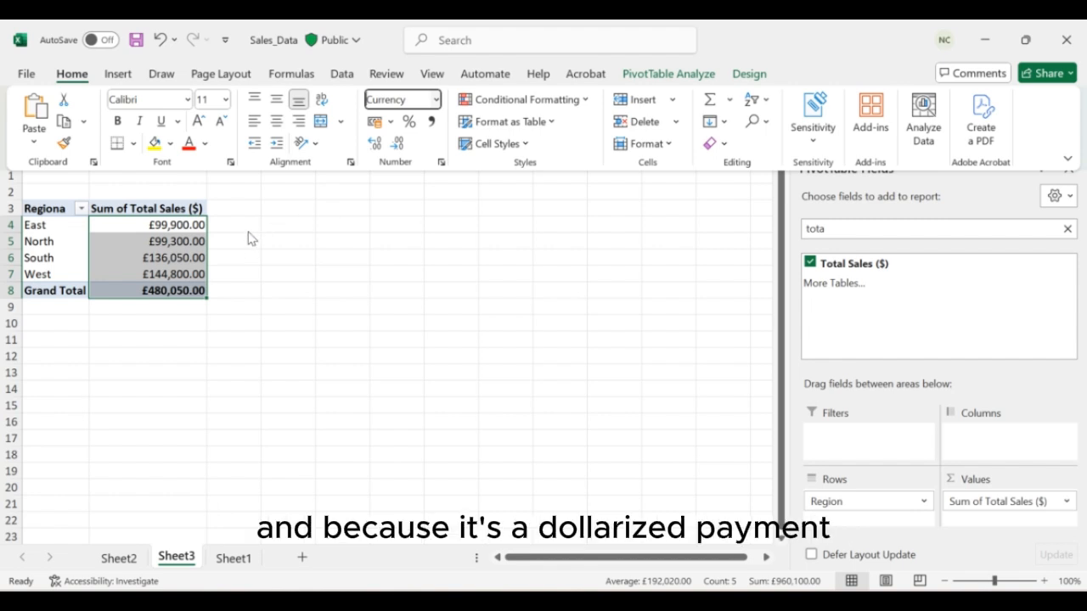
- Correct the region PivotTable's row header in A3 to Regions
{"action": "left_click", "coordinate": [58, 196]}
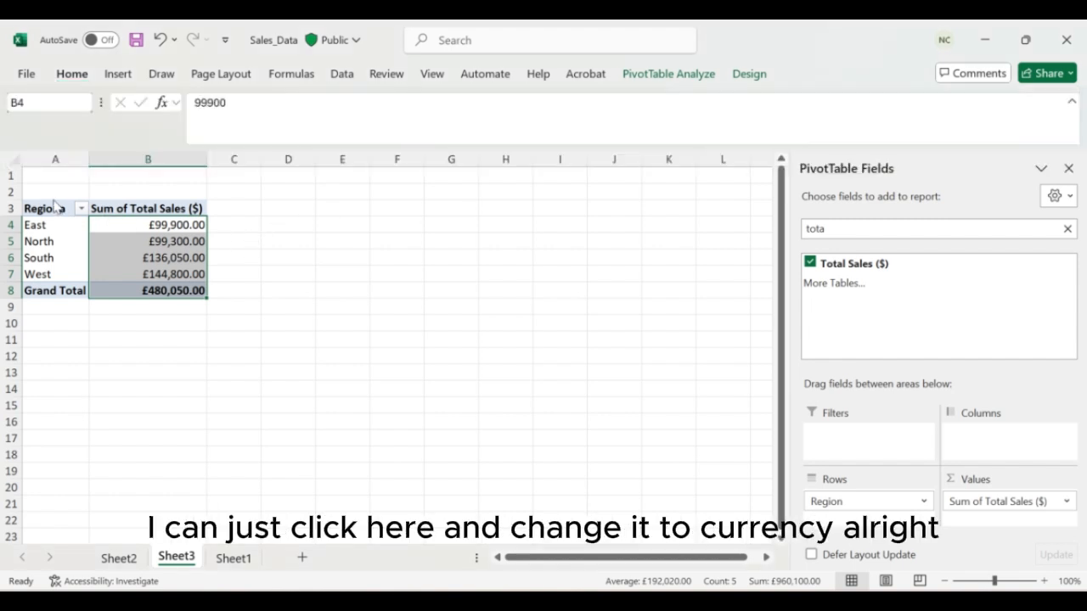
{"action": "left_click", "coordinate": [55, 205]}
{"action": "left_click", "coordinate": [268, 101]}
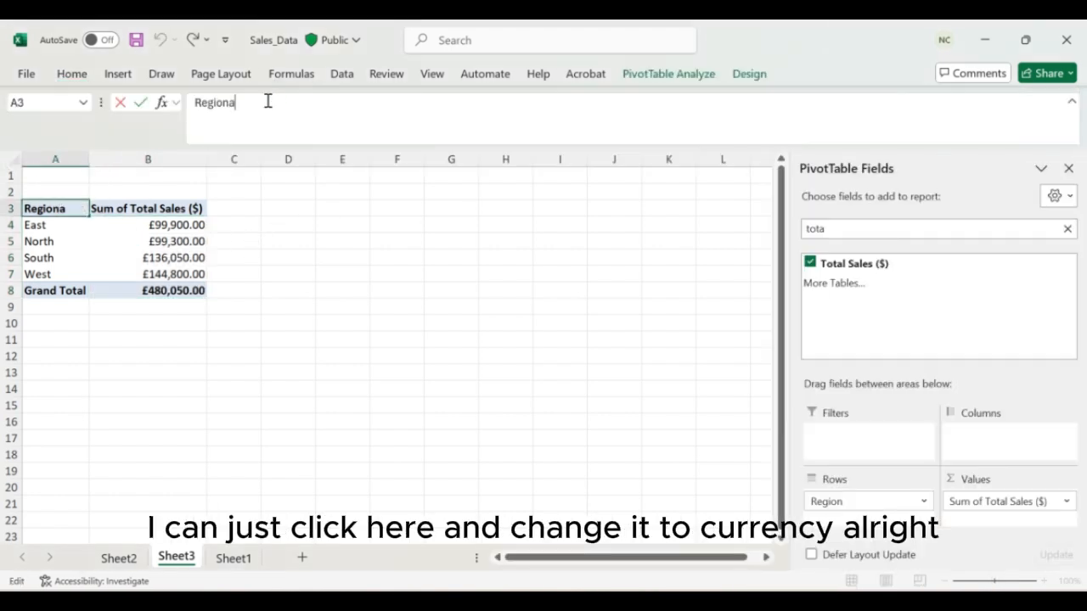
{"action": "key", "text": "BackSpace"}
{"action": "type", "text": "wss"}
{"action": "key", "text": "Return"}
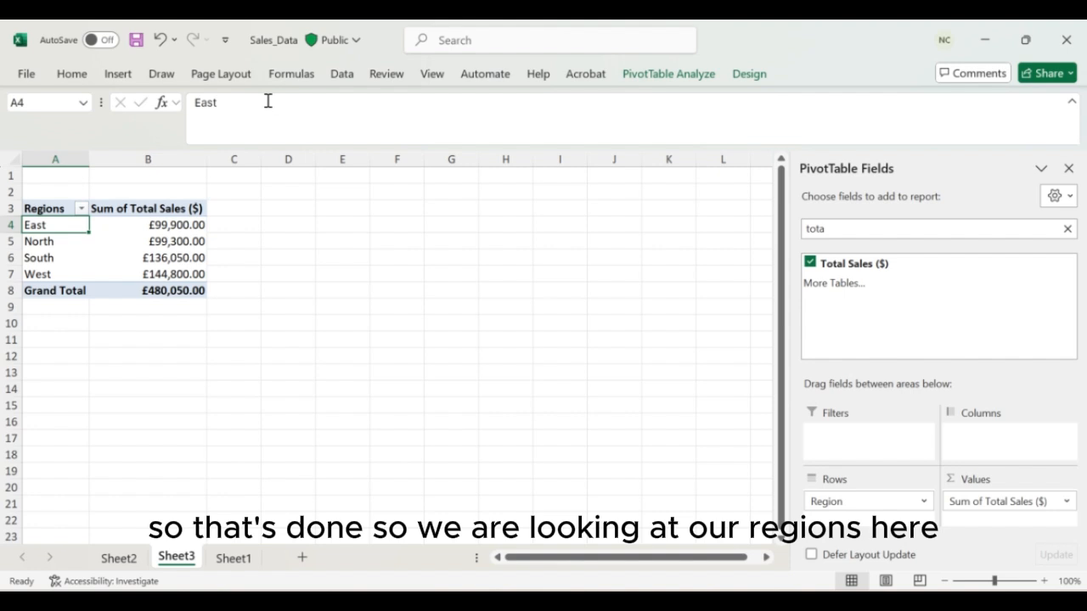
- Rename the value header in B3 of the region PivotTable as Total Sales($)
{"action": "left_click", "coordinate": [157, 223]}
{"action": "left_click", "coordinate": [119, 77]}
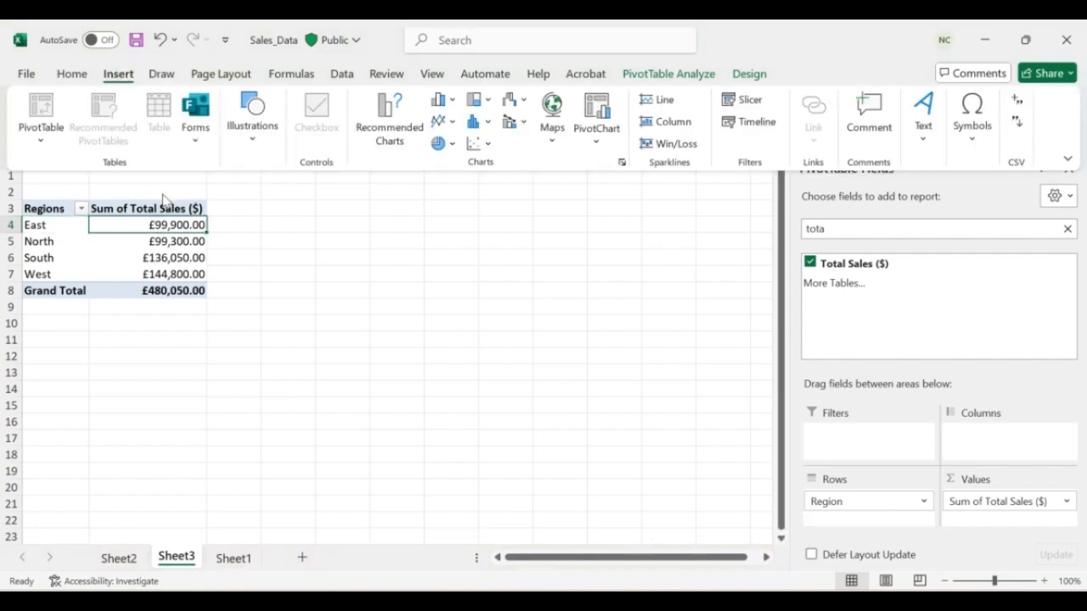
{"action": "left_click", "coordinate": [158, 201]}
{"action": "left_click", "coordinate": [159, 204]}
{"action": "left_click", "coordinate": [231, 102]}
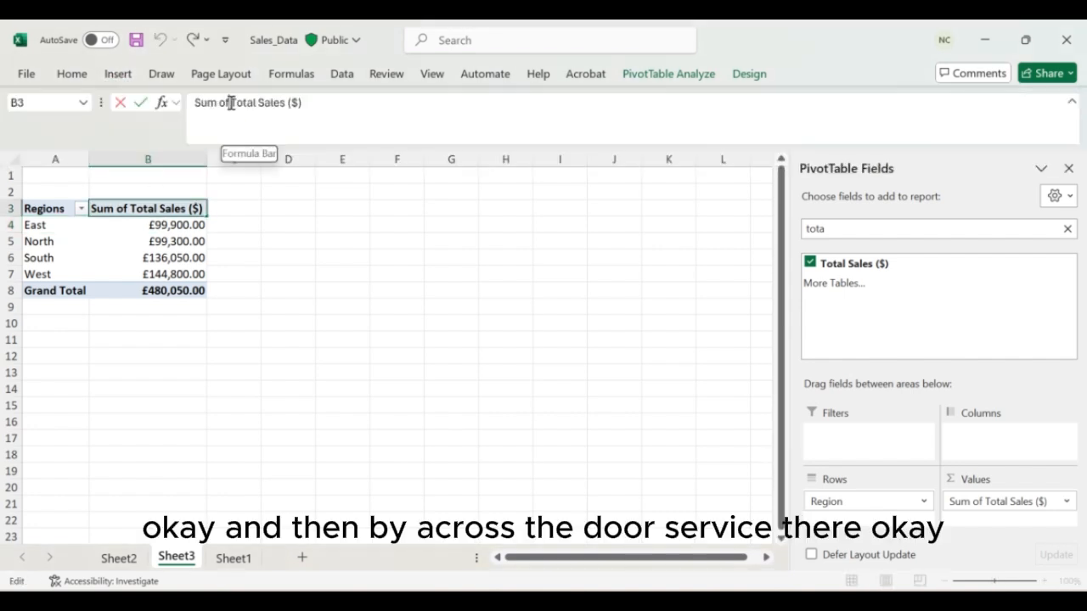
{"action": "key", "text": "BackSpace"}
{"action": "key", "text": "BackSpace"}
{"action": "key", "text": "BackSpace"}
{"action": "key", "text": "BackSpace"}
{"action": "key", "text": "BackSpace"}
{"action": "key", "text": "BackSpace"}
{"action": "key", "text": "BackSpace"}
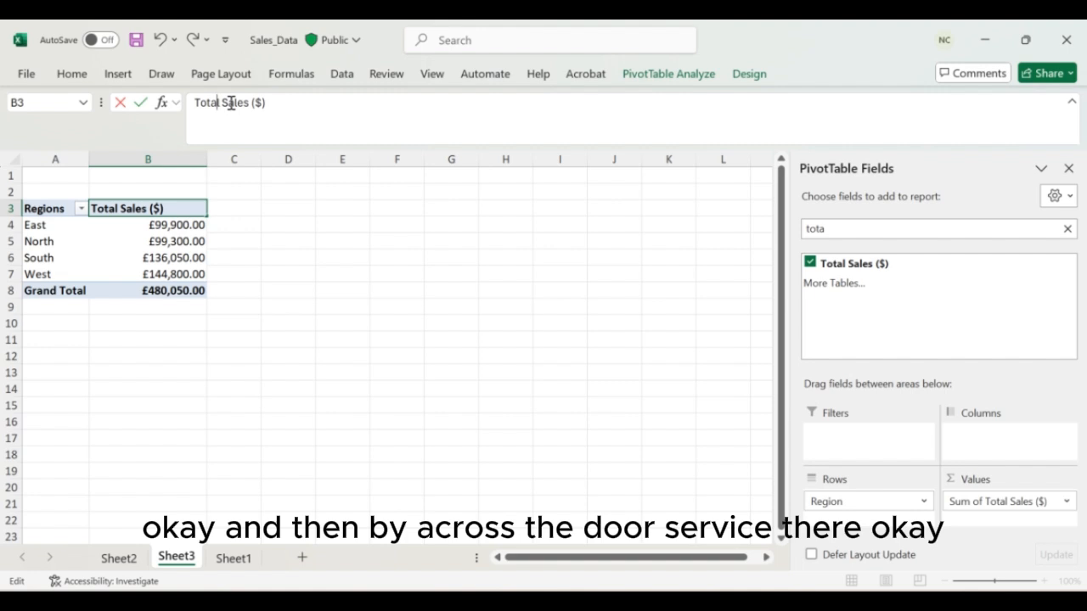
{"action": "key", "text": "BackSpace"}
{"action": "key", "text": "Return"}
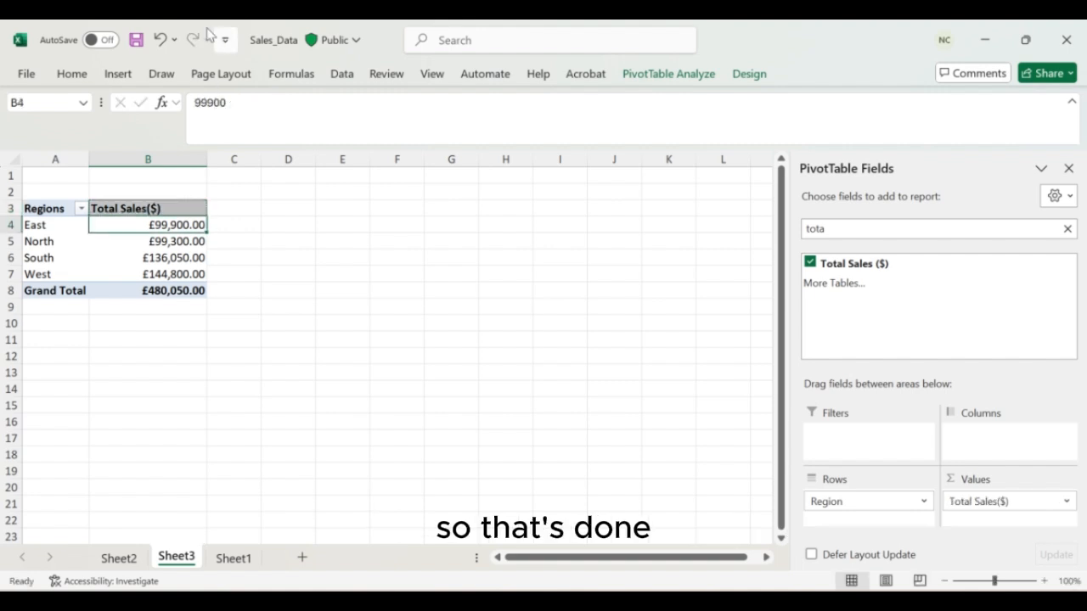
- Insert a clustered bar PivotChart from the region PivotTable and place it beside the table, spanning about columns D to K
{"action": "left_click", "coordinate": [112, 78]}
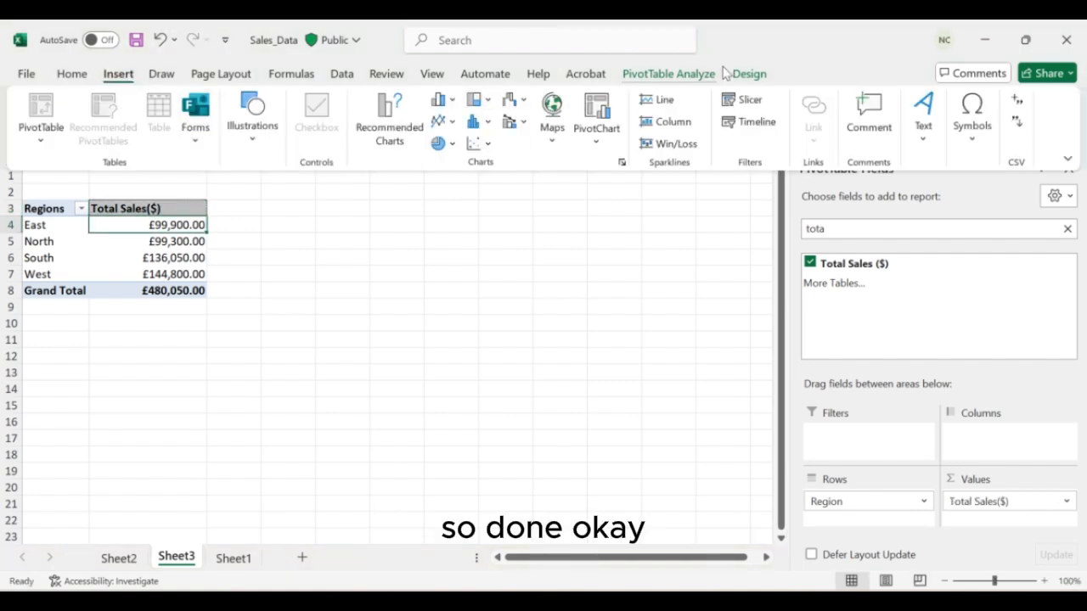
{"action": "left_click", "coordinate": [600, 119]}
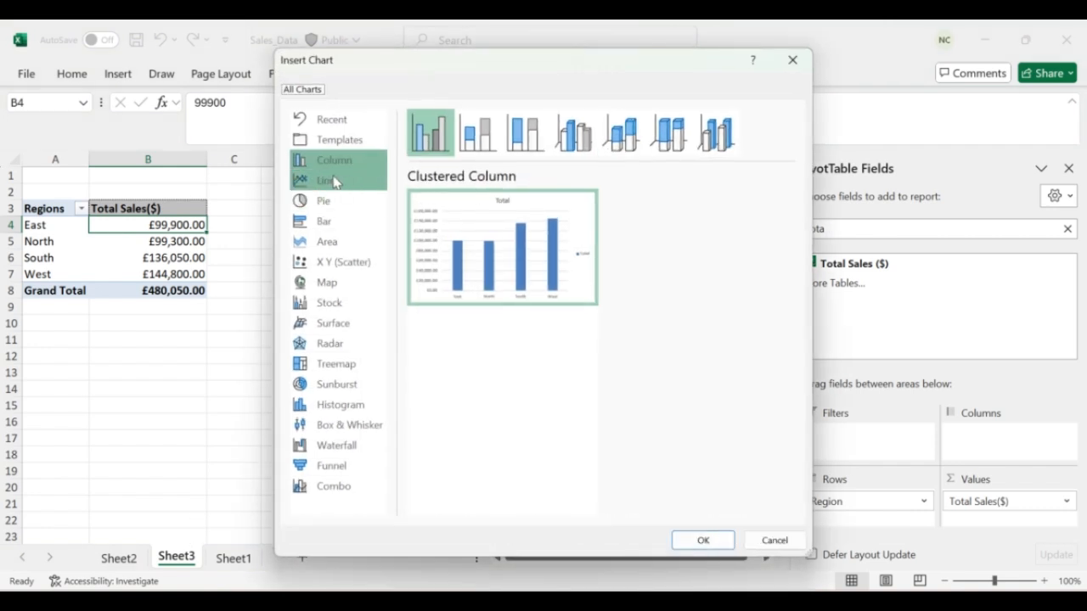
{"action": "left_click", "coordinate": [353, 219]}
{"action": "mouse_move", "coordinate": [498, 235]}
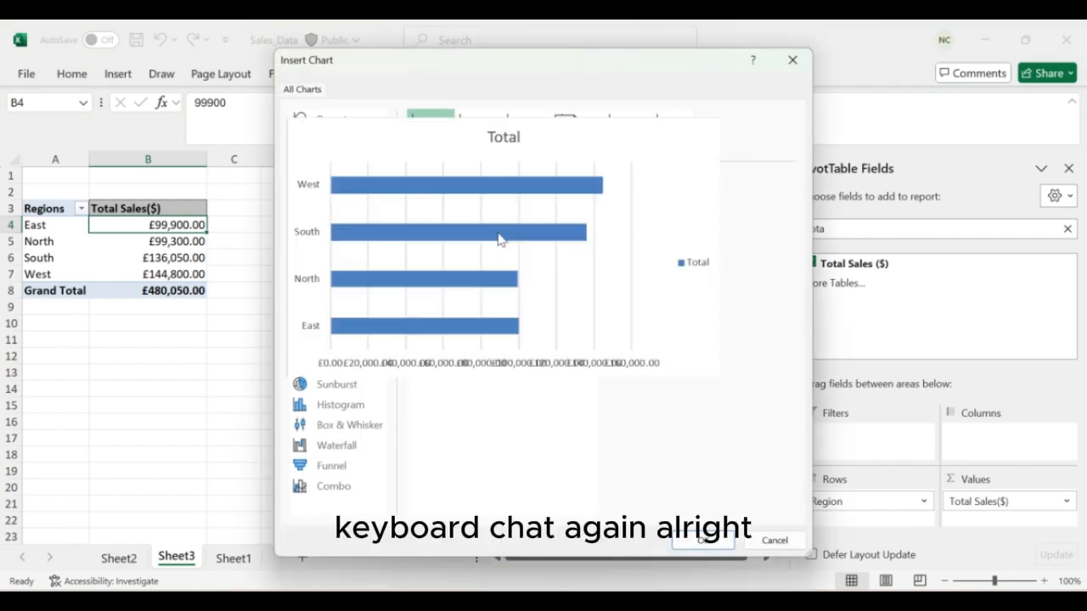
{"action": "left_click", "coordinate": [702, 540]}
{"action": "left_click_drag", "start_coordinate": [480, 256], "coordinate": [568, 214]}
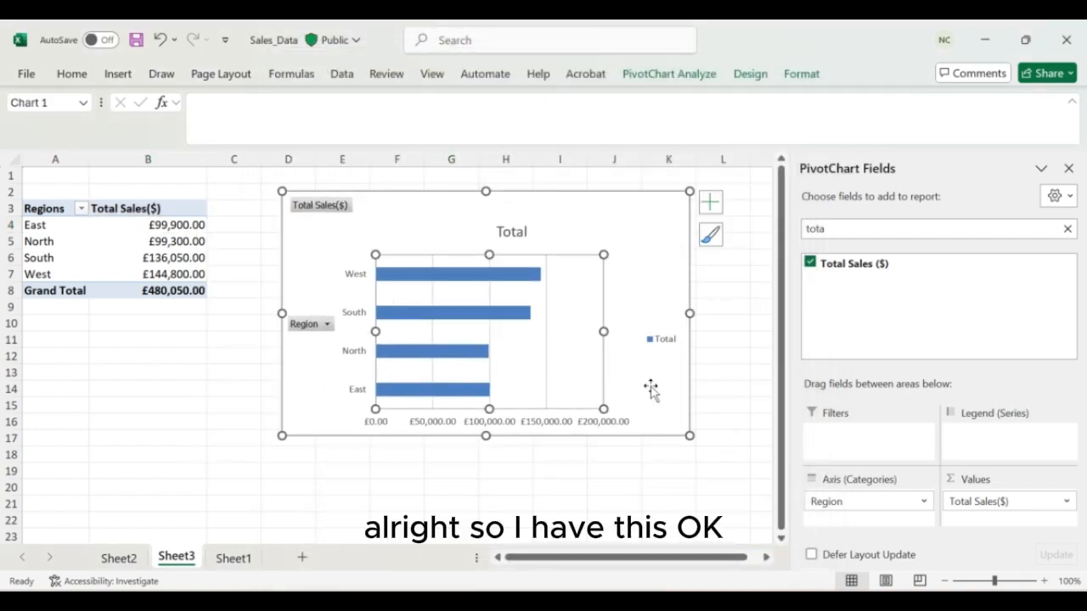
{"action": "left_click", "coordinate": [713, 216]}
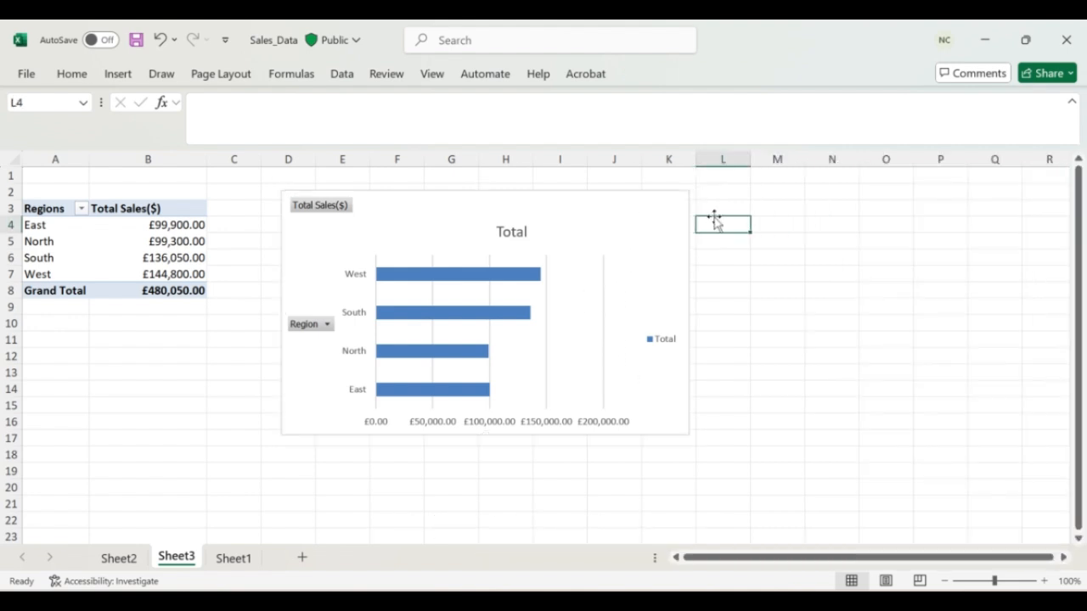
- Hide the chart title, legend and primary horizontal axis of the region bar chart
{"action": "left_click", "coordinate": [642, 206]}
{"action": "left_click", "coordinate": [708, 202]}
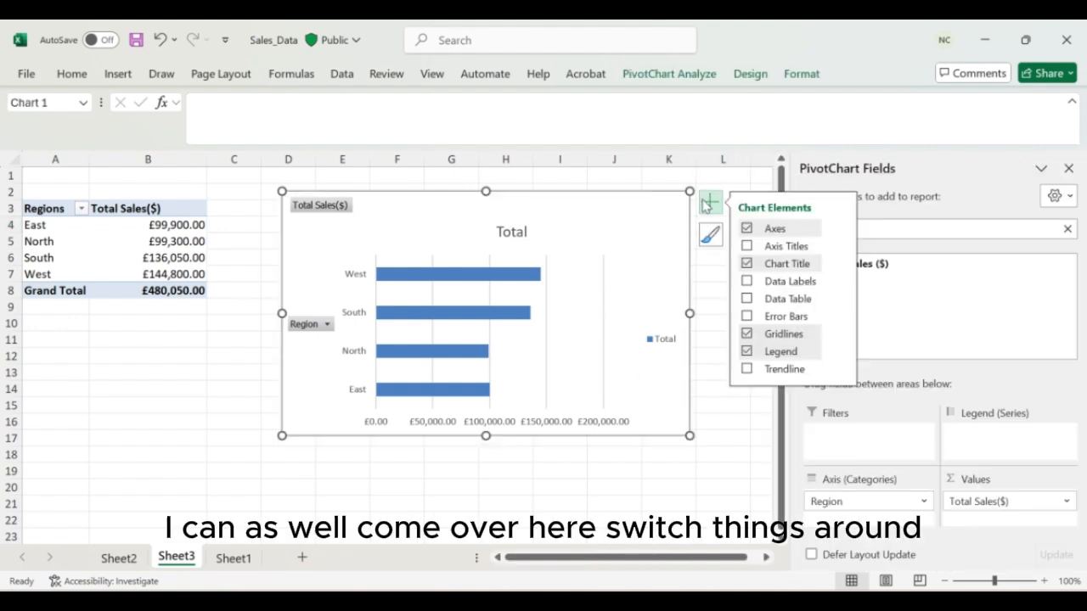
{"action": "left_click", "coordinate": [747, 264]}
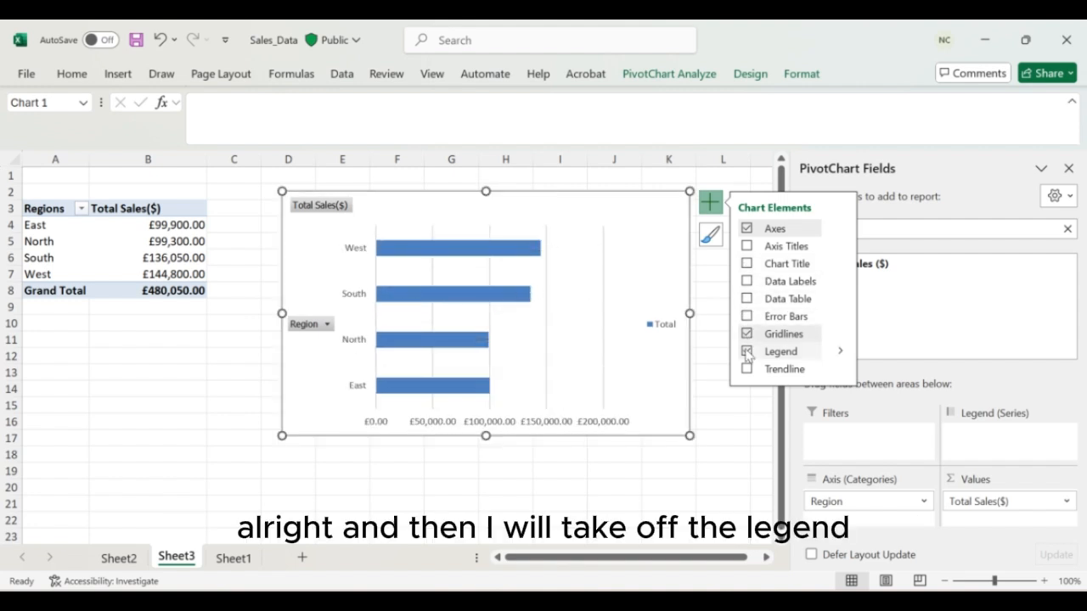
{"action": "left_click", "coordinate": [748, 353]}
{"action": "left_click", "coordinate": [748, 229]}
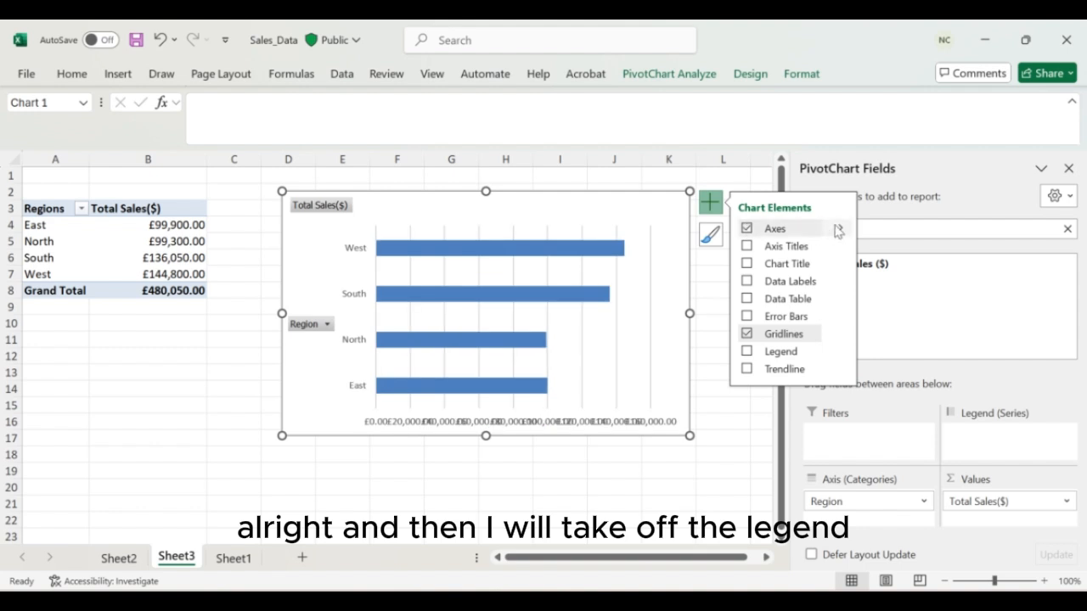
{"action": "left_click", "coordinate": [840, 229]}
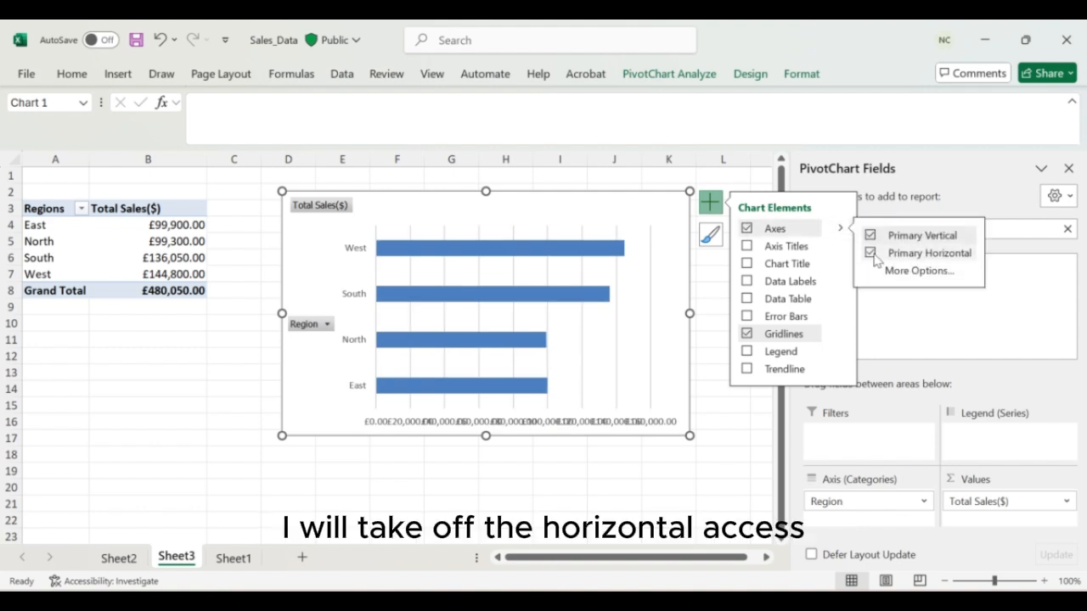
{"action": "left_click", "coordinate": [871, 254]}
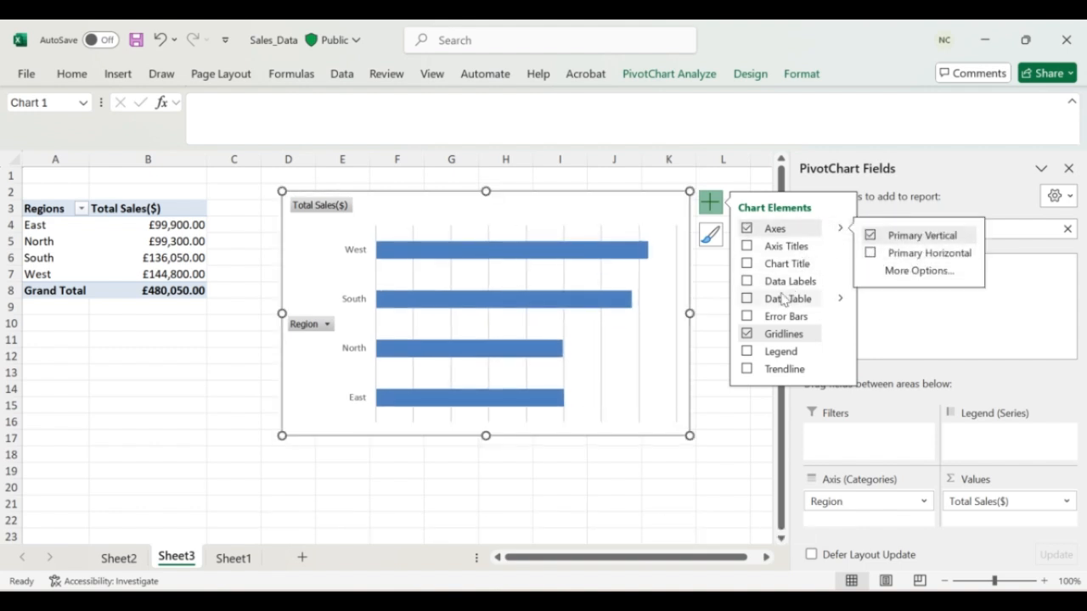
- Add centered data labels to the region bar chart and open their detailed formatting options
{"action": "left_click", "coordinate": [747, 281]}
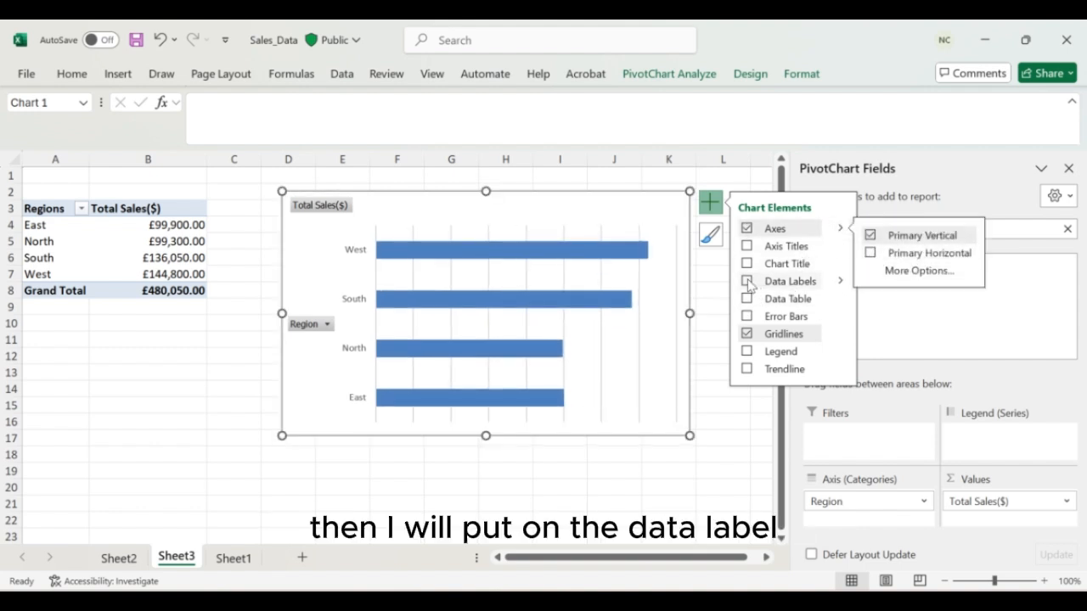
{"action": "left_click", "coordinate": [841, 283]}
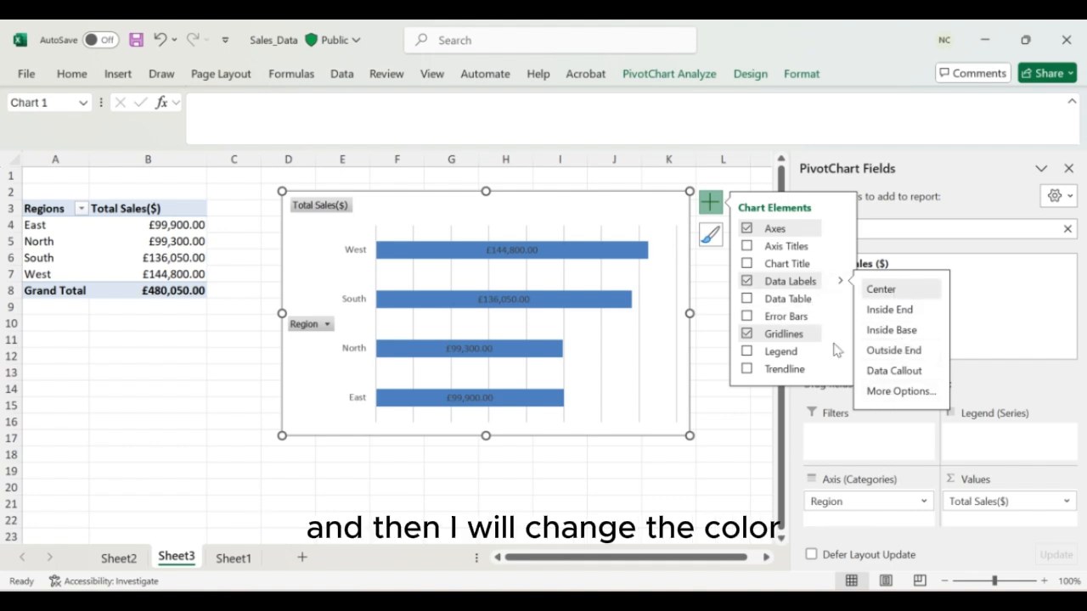
{"action": "left_click", "coordinate": [894, 393]}
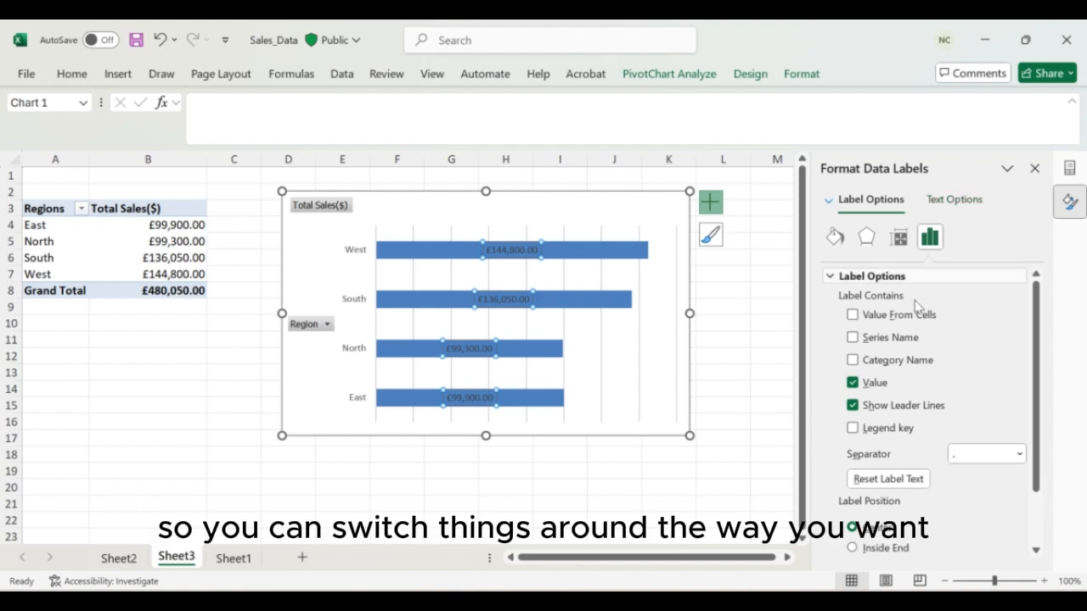
- Examine the data labels' formatting options for label position, number format, text fill, text outline, effects and text box
{"action": "scroll", "coordinate": [881, 463], "scroll_direction": "down", "scroll_amount": 2}
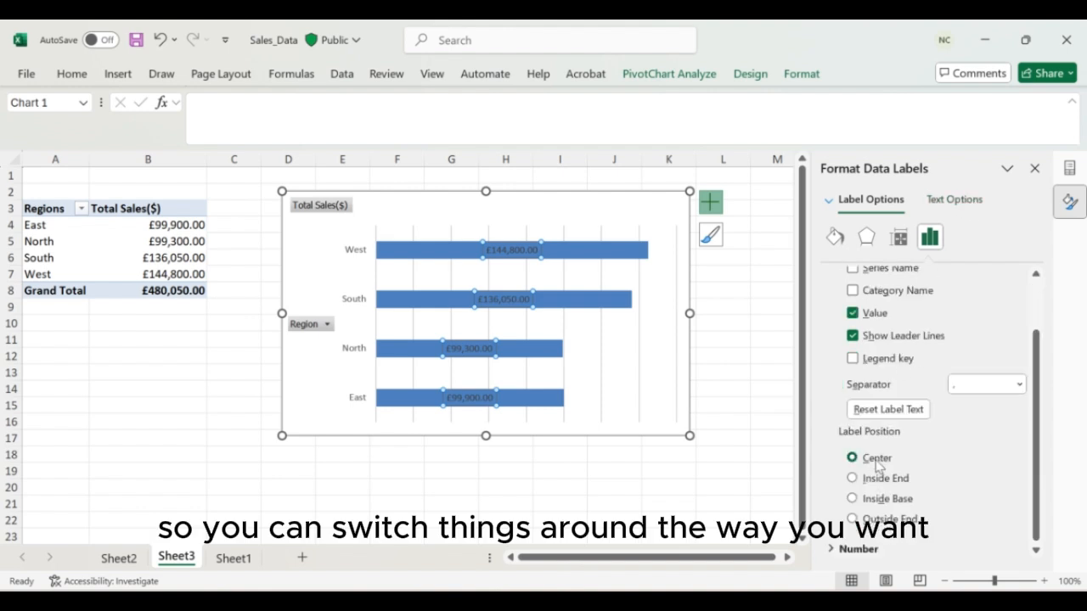
{"action": "left_click", "coordinate": [951, 199]}
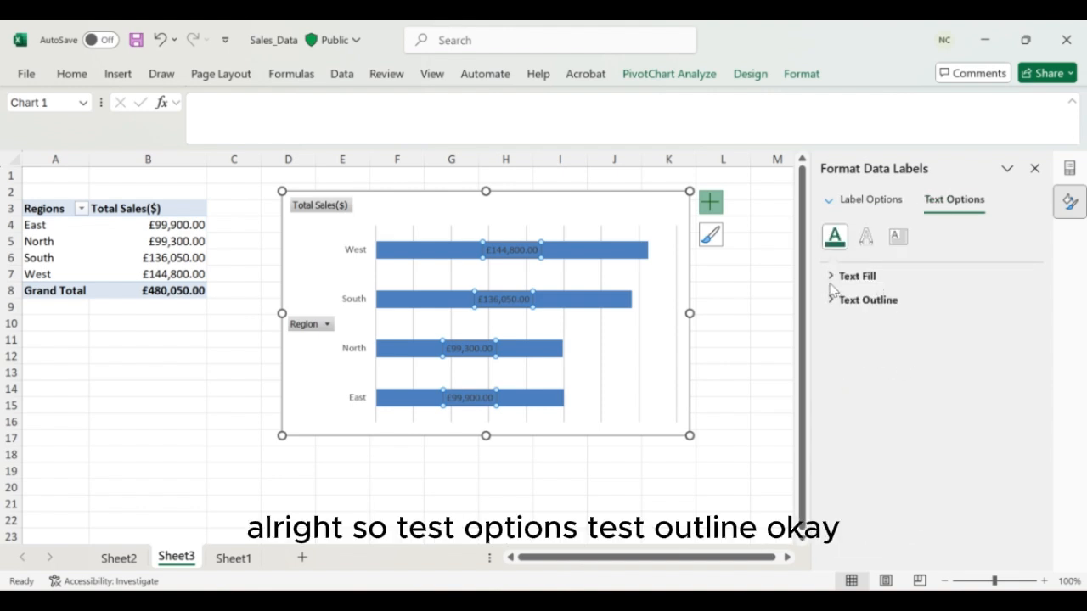
{"action": "left_click", "coordinate": [898, 238]}
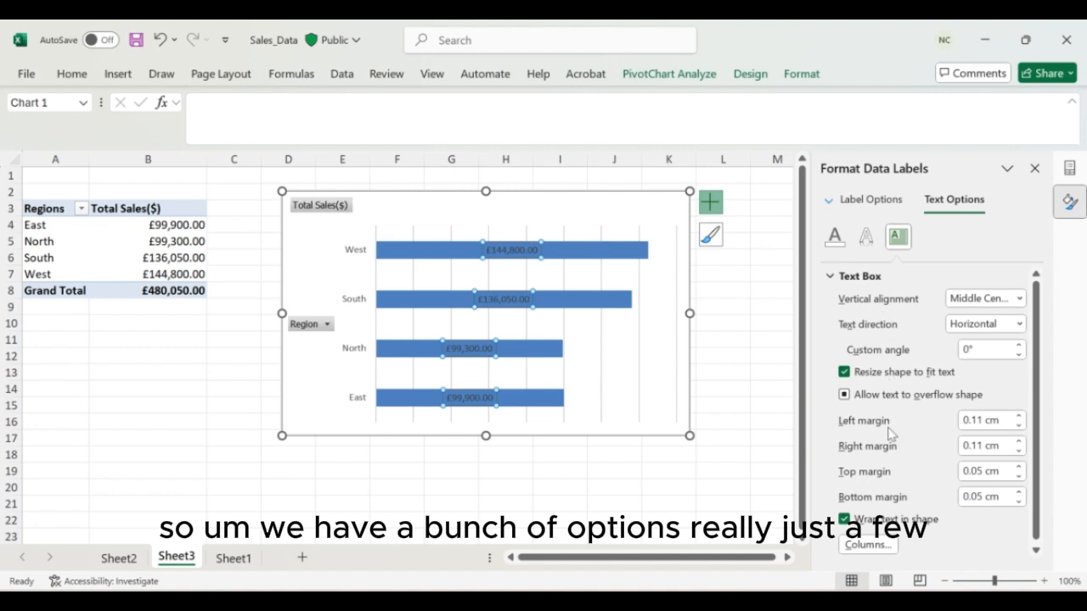
{"action": "left_click", "coordinate": [835, 237]}
{"action": "left_click", "coordinate": [842, 277]}
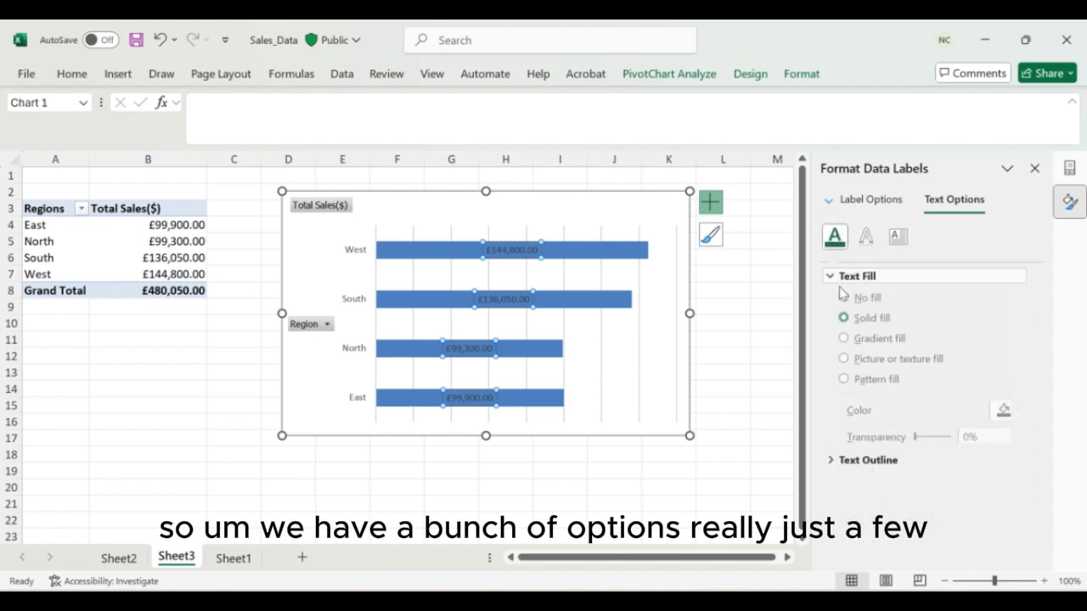
{"action": "left_click", "coordinate": [848, 477]}
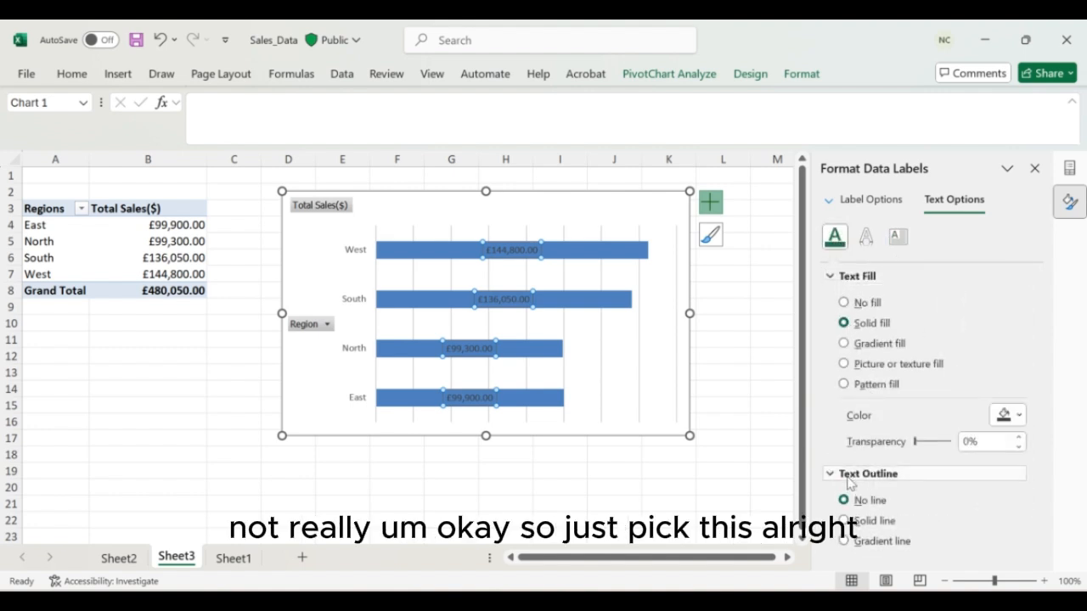
{"action": "left_click", "coordinate": [866, 237]}
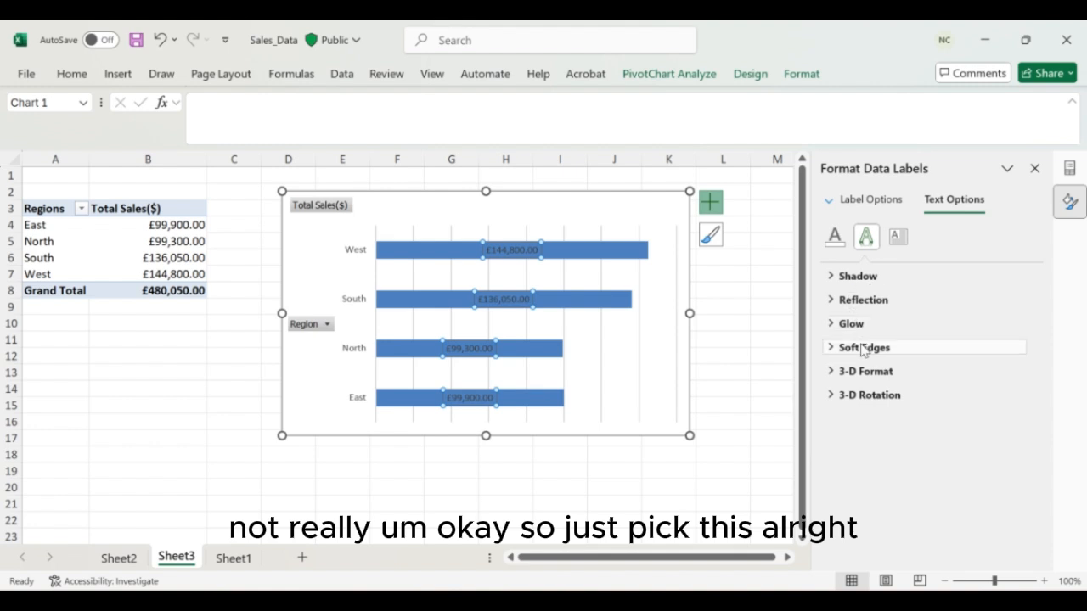
{"action": "left_click", "coordinate": [899, 237]}
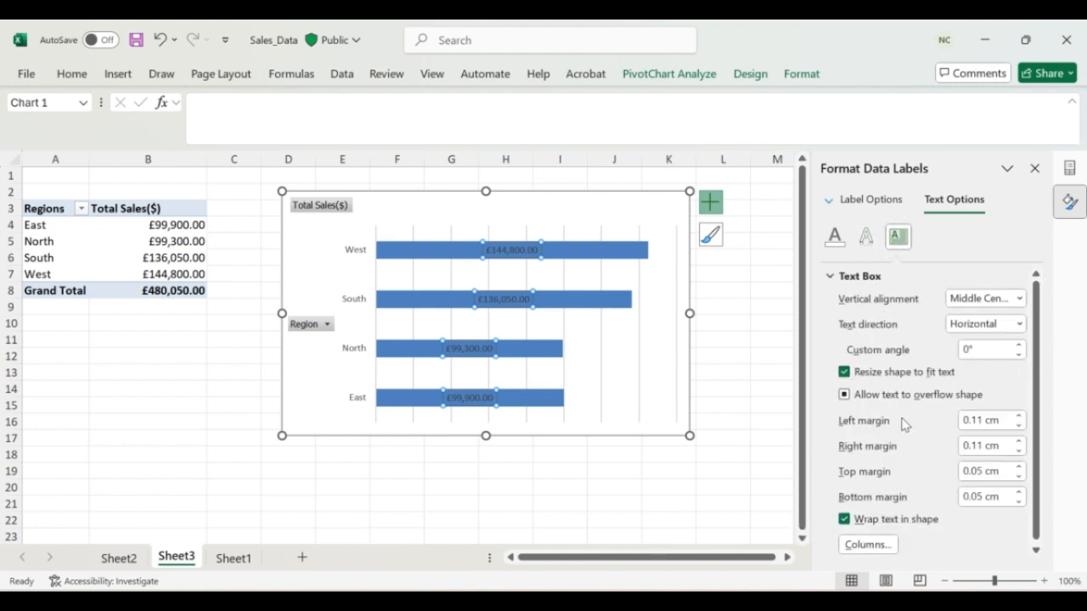
{"action": "left_click", "coordinate": [874, 198]}
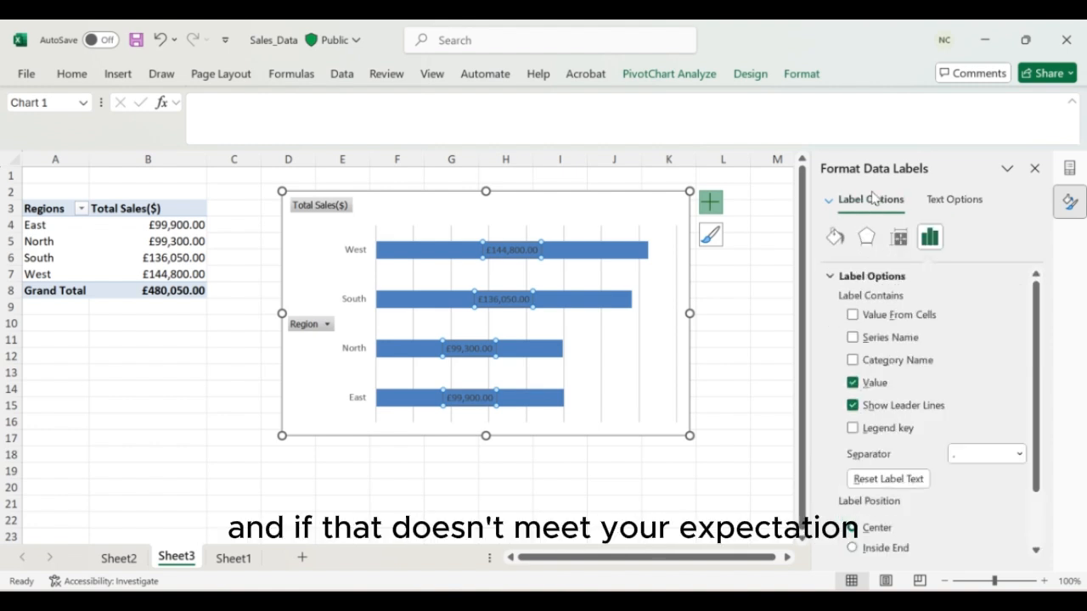
{"action": "scroll", "coordinate": [883, 378], "scroll_direction": "down", "scroll_amount": 2}
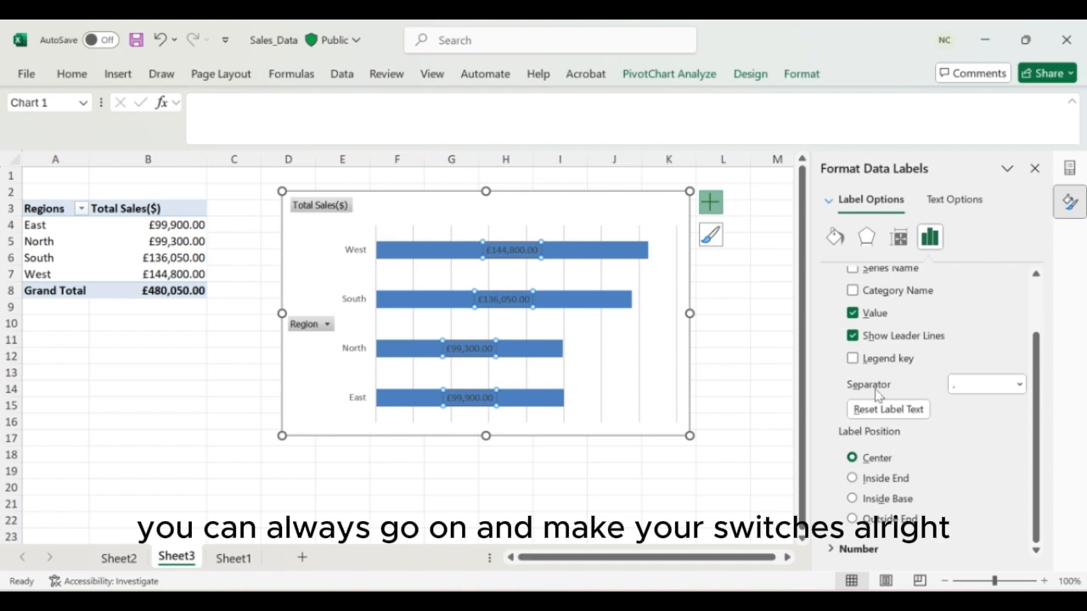
{"action": "scroll", "coordinate": [879, 393], "scroll_direction": "up", "scroll_amount": 2}
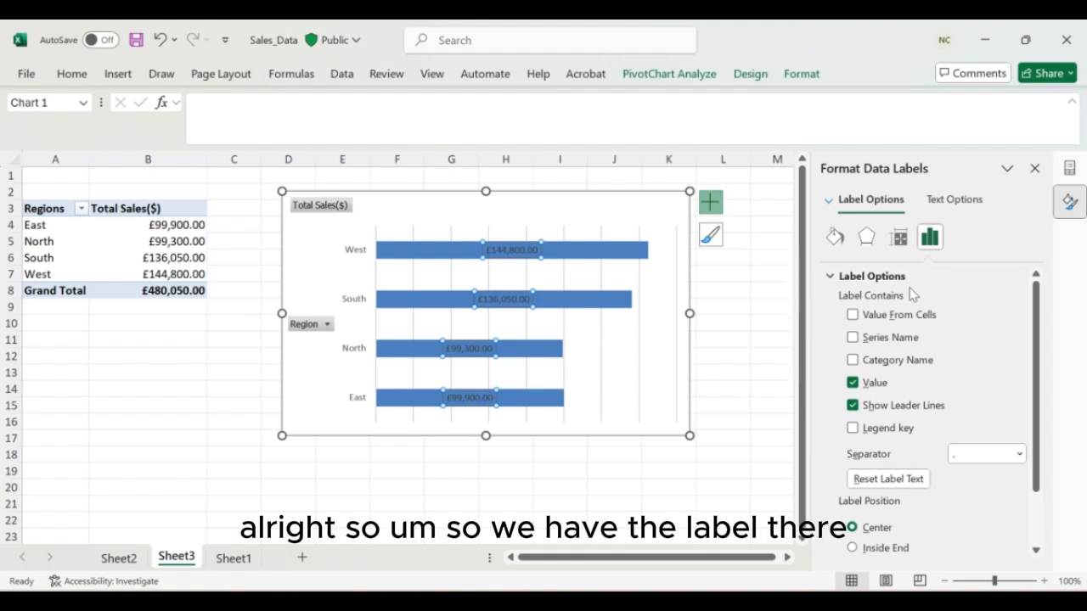
{"action": "scroll", "coordinate": [889, 377], "scroll_direction": "down", "scroll_amount": 2}
{"action": "scroll", "coordinate": [857, 380], "scroll_direction": "up", "scroll_amount": 2}
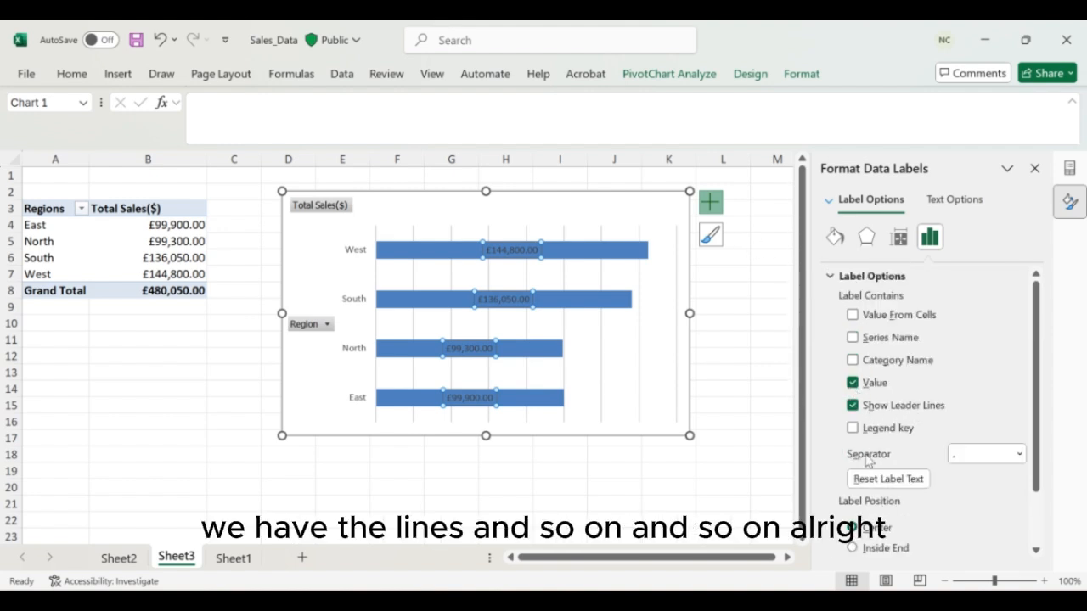
{"action": "scroll", "coordinate": [898, 433], "scroll_direction": "down", "scroll_amount": 2}
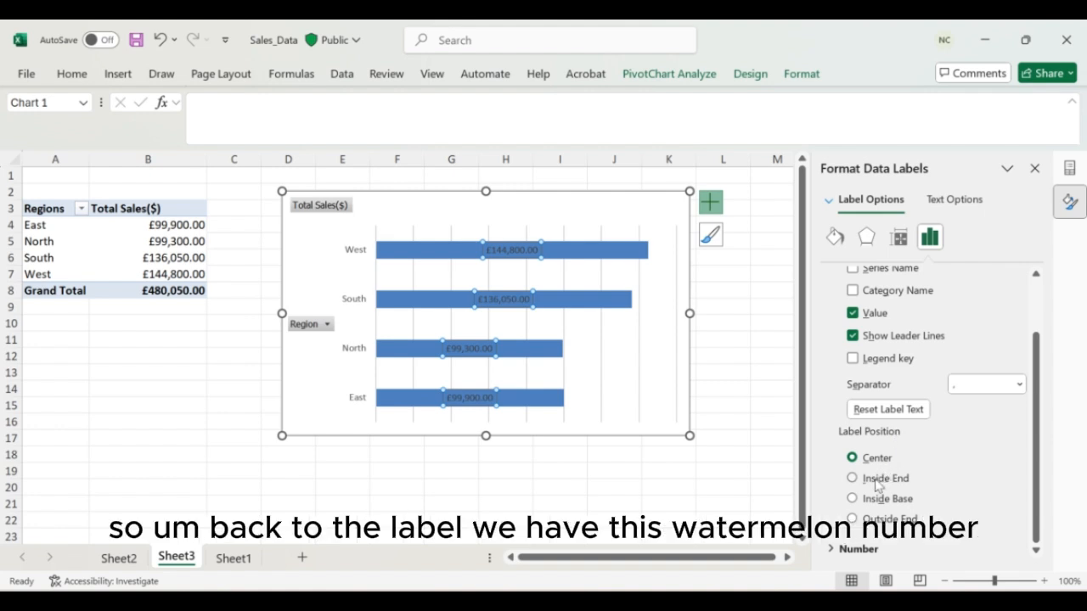
{"action": "left_click", "coordinate": [862, 549]}
{"action": "scroll", "coordinate": [864, 552], "scroll_direction": "down", "scroll_amount": 4}
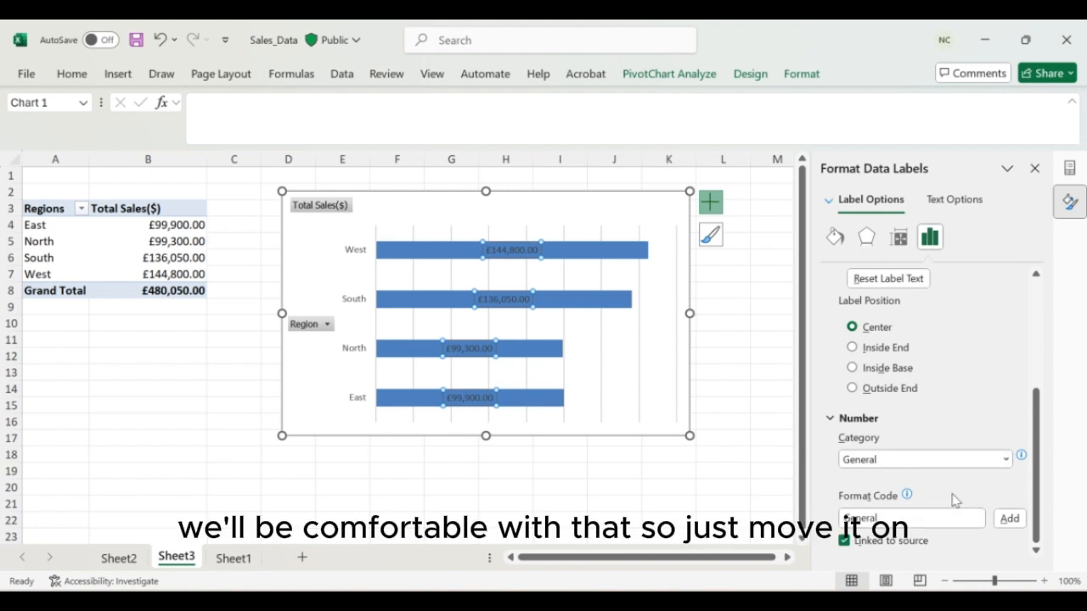
{"action": "scroll", "coordinate": [911, 395], "scroll_direction": "up", "scroll_amount": 4}
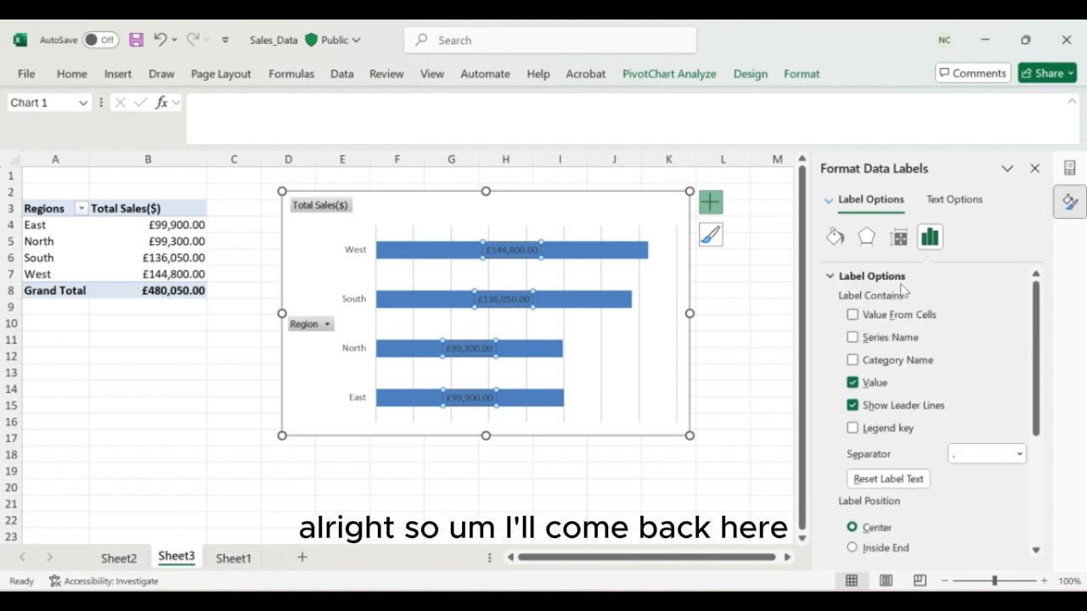
{"action": "left_click", "coordinate": [944, 204]}
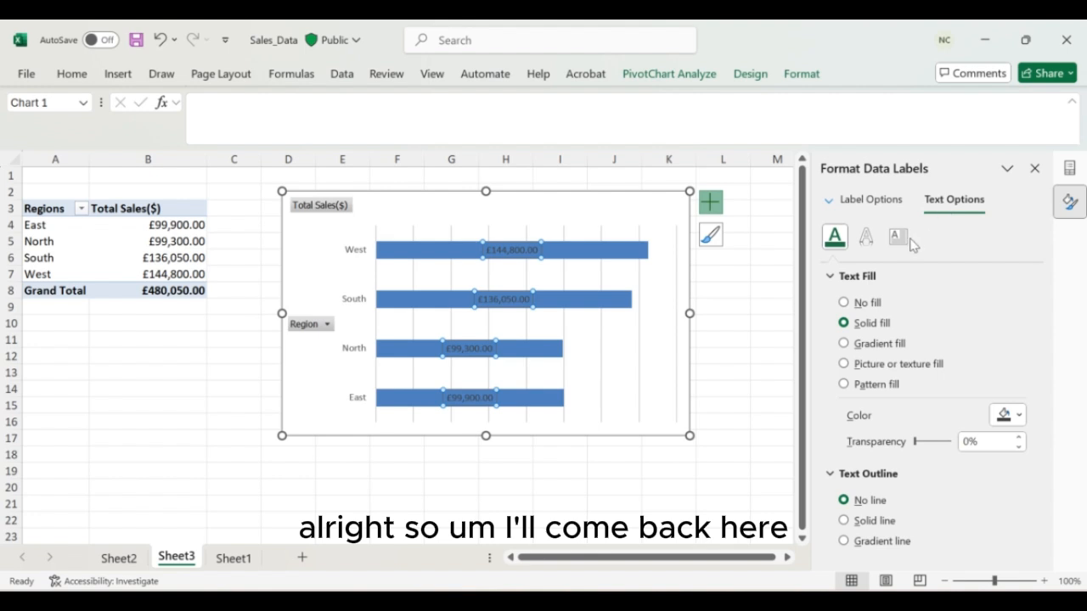
- Set the text fill of the region chart's data labels to the lightest tint of the blue accent theme color
{"action": "left_click", "coordinate": [710, 192]}
{"action": "left_click", "coordinate": [649, 208]}
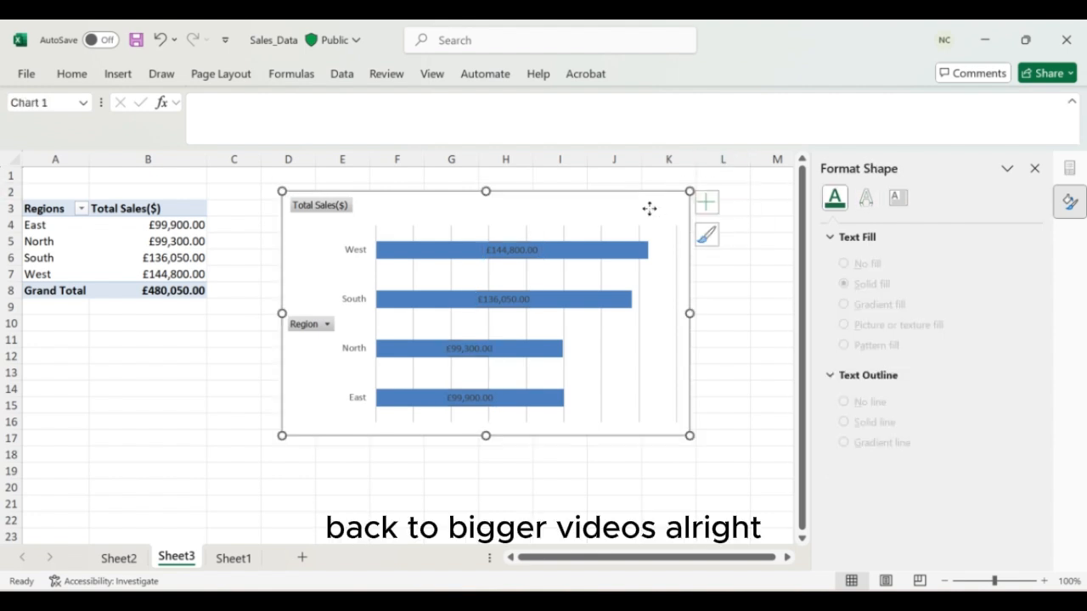
{"action": "left_click", "coordinate": [707, 202]}
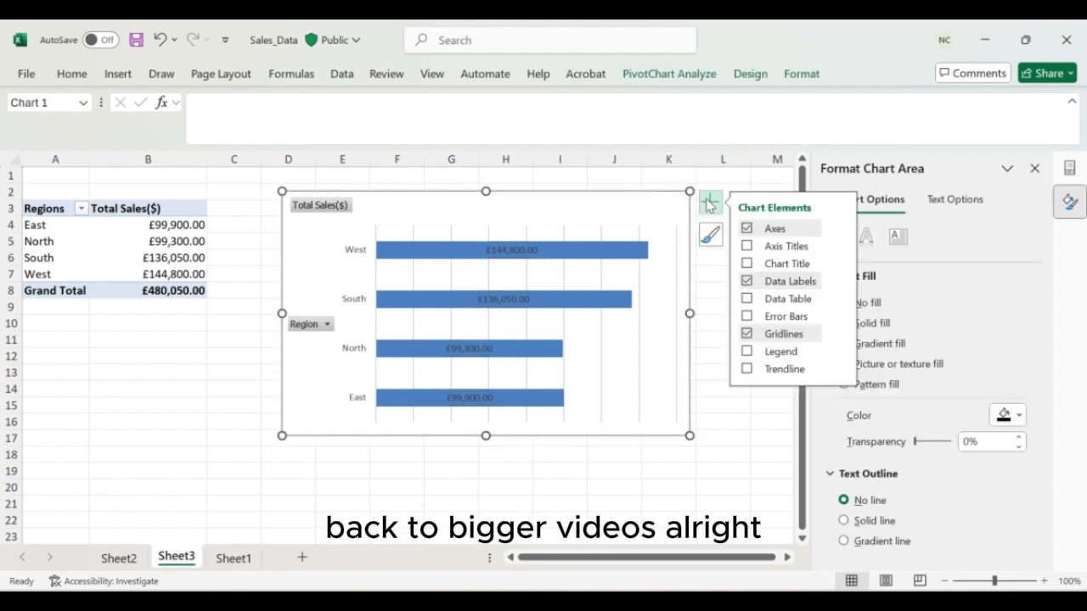
{"action": "left_click", "coordinate": [839, 281]}
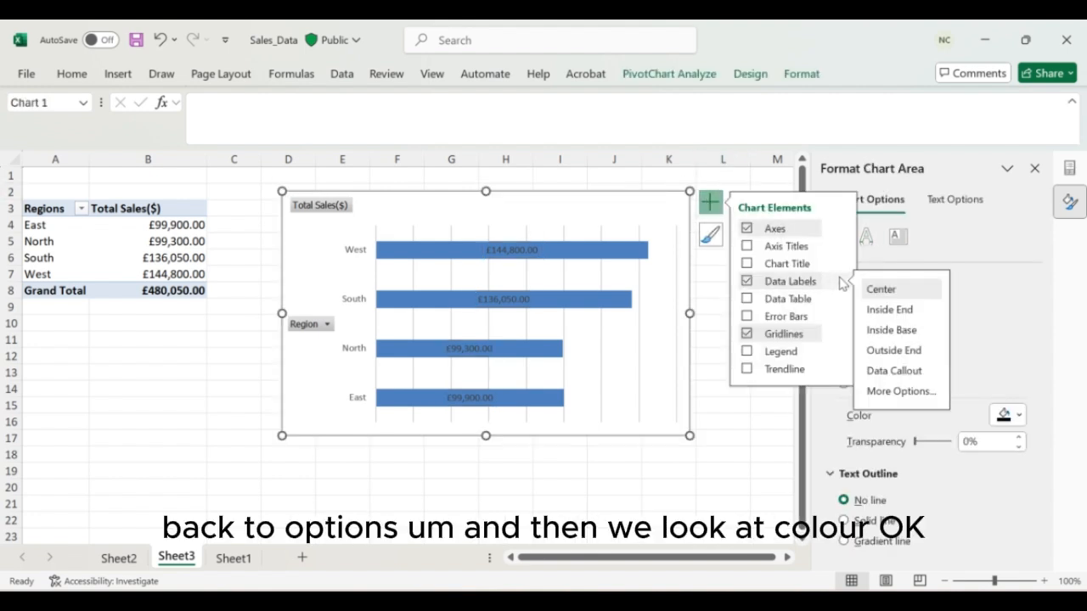
{"action": "left_click", "coordinate": [903, 390]}
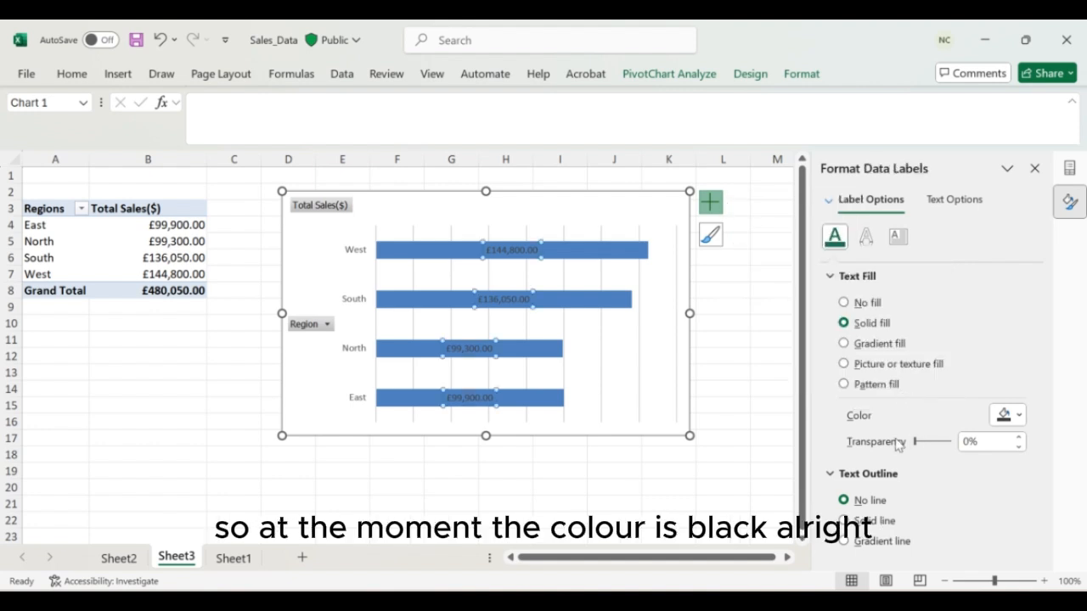
{"action": "left_click", "coordinate": [1018, 416]}
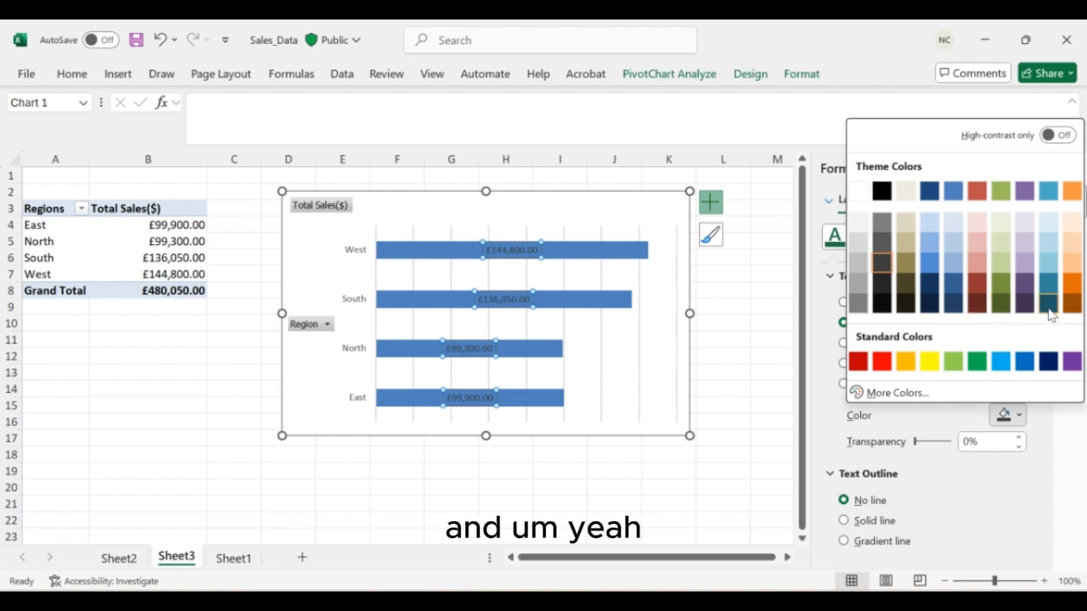
{"action": "left_click", "coordinate": [951, 228]}
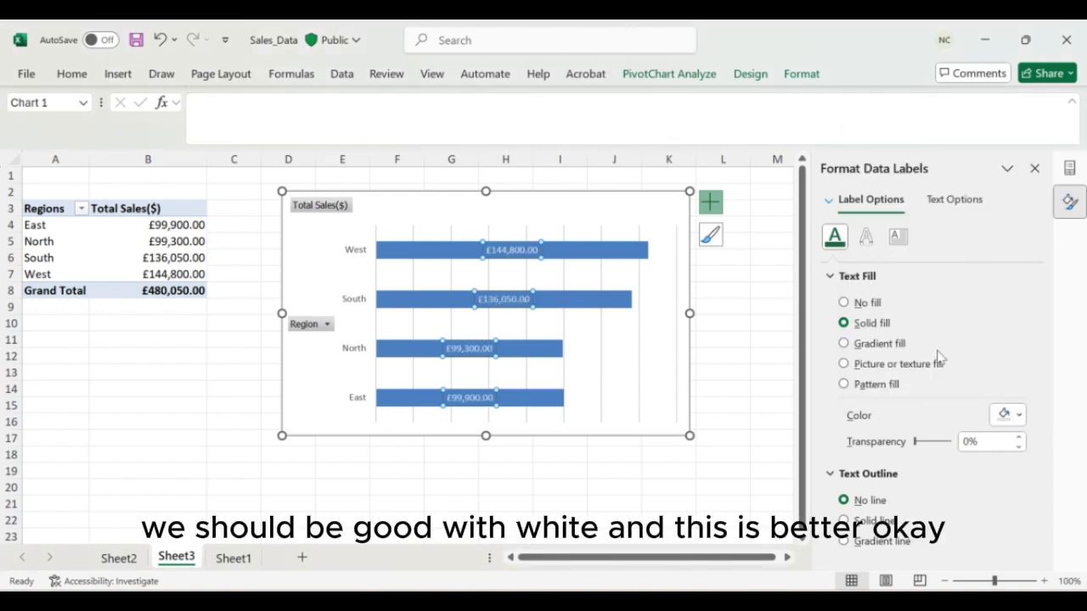
{"action": "left_click", "coordinate": [1019, 416]}
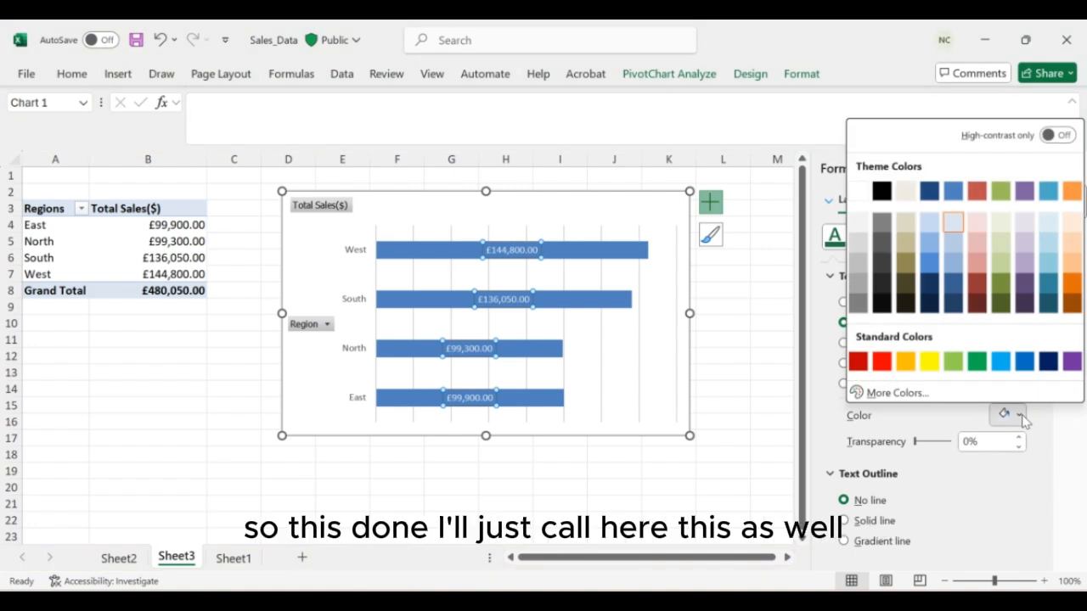
{"action": "left_click", "coordinate": [1050, 451]}
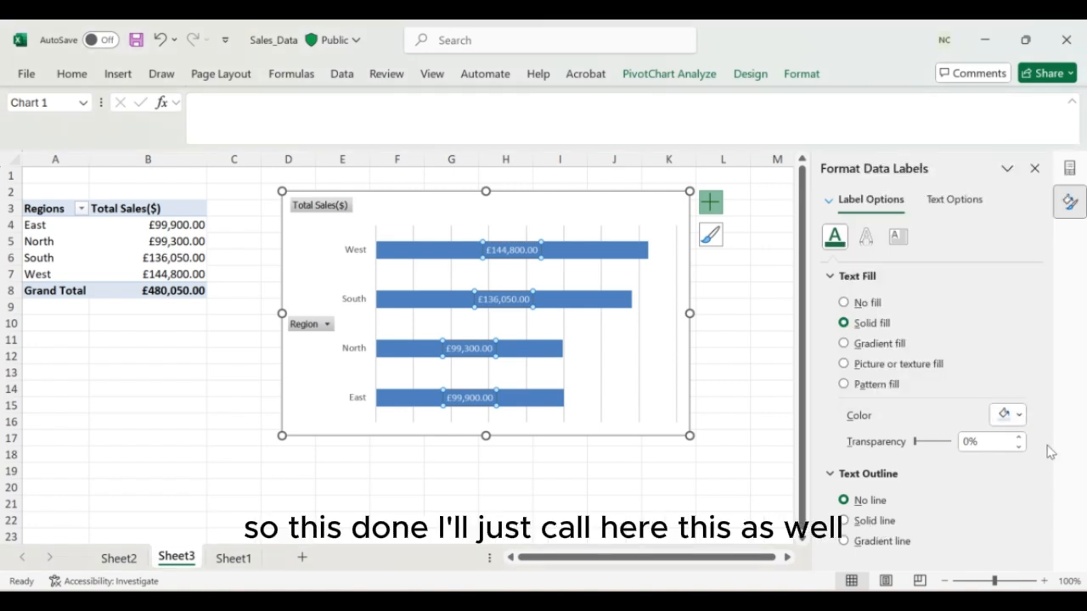
{"action": "left_click", "coordinate": [720, 354]}
{"action": "left_click", "coordinate": [645, 384]}
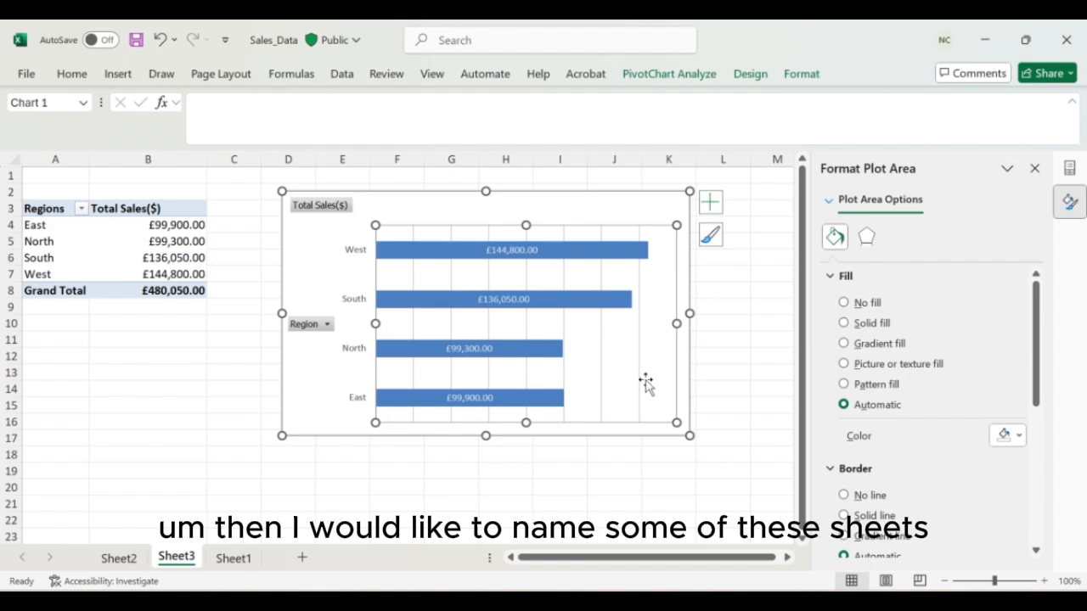
- Rename Sheet2, which holds the product PivotTable and column chart, as Sales By Products
{"action": "left_click", "coordinate": [237, 558]}
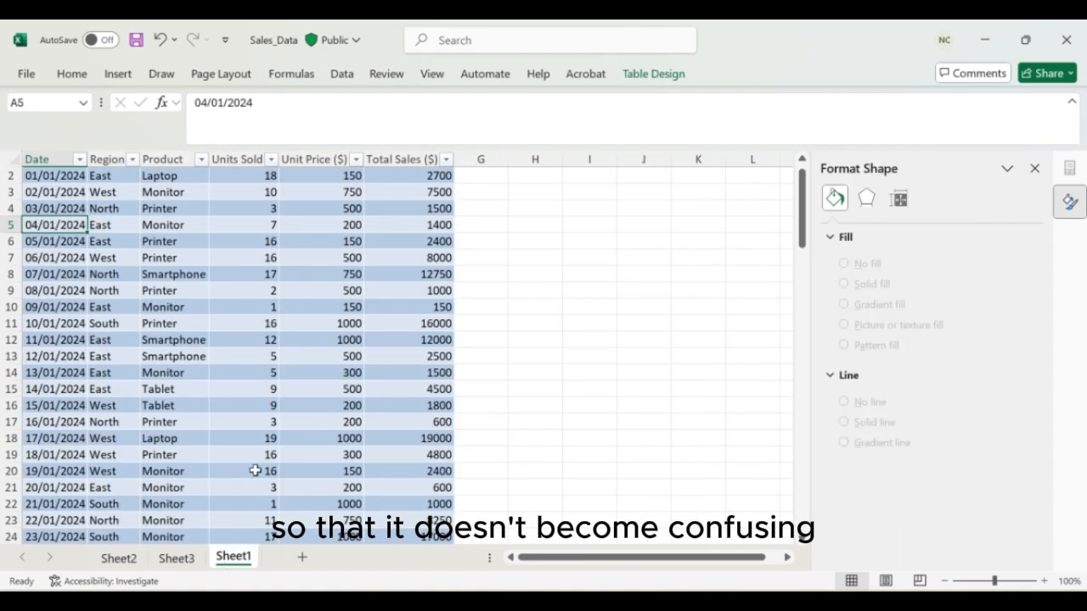
{"action": "left_click", "coordinate": [170, 562]}
{"action": "left_click", "coordinate": [117, 560]}
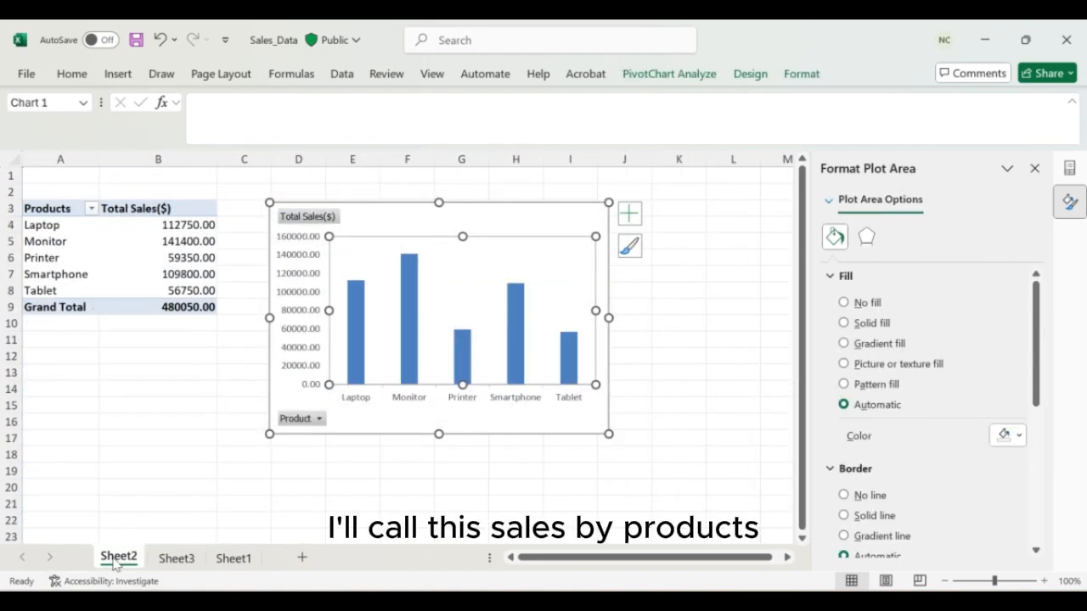
{"action": "right_click", "coordinate": [116, 562]}
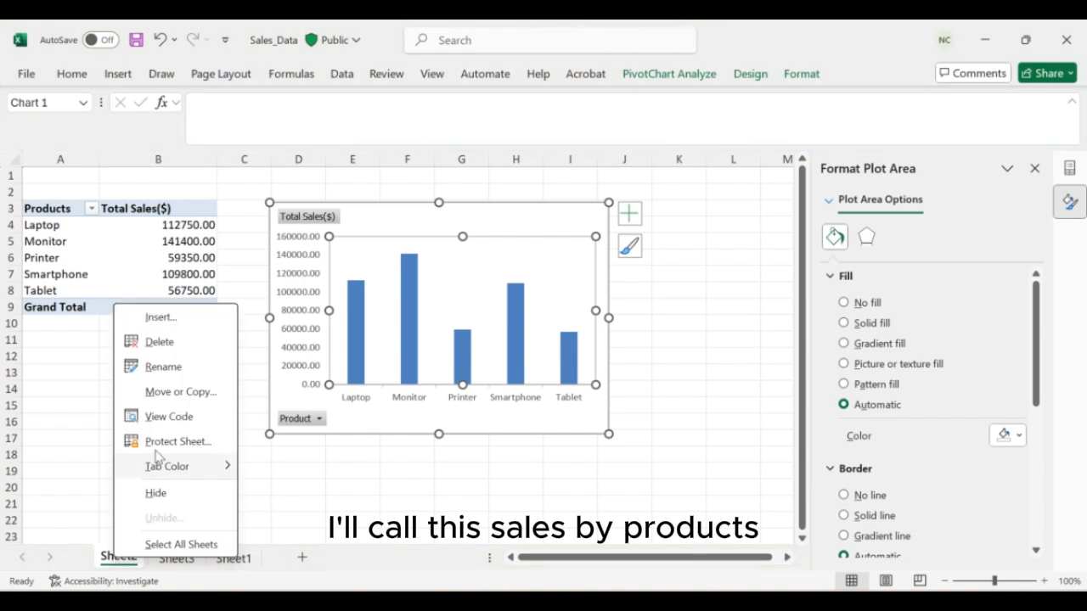
{"action": "left_click", "coordinate": [163, 366]}
{"action": "type", "text": "Sa"}
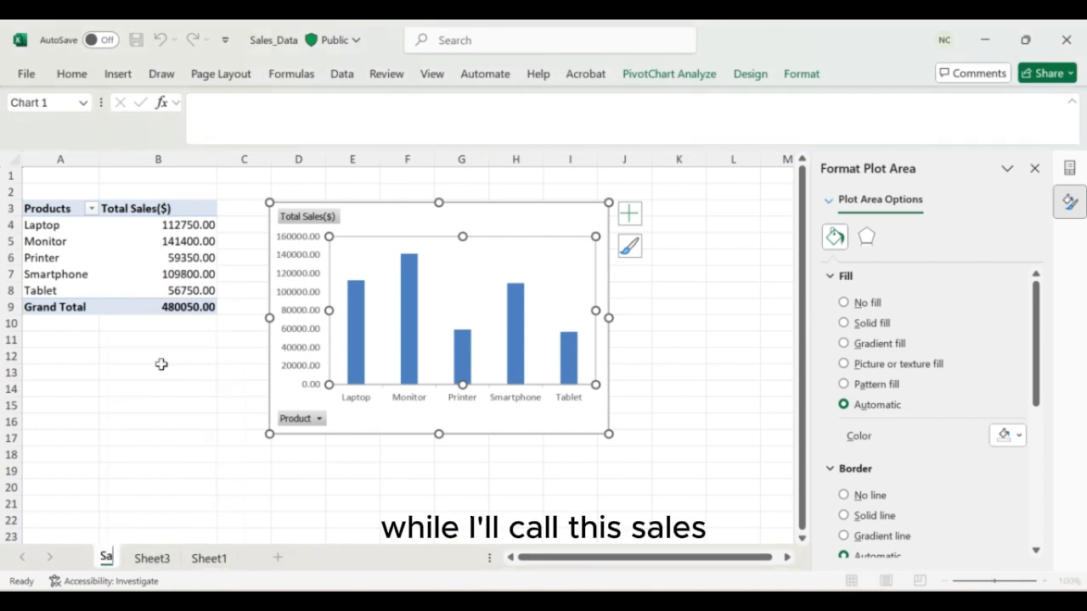
{"action": "type", "text": "les By Produc"}
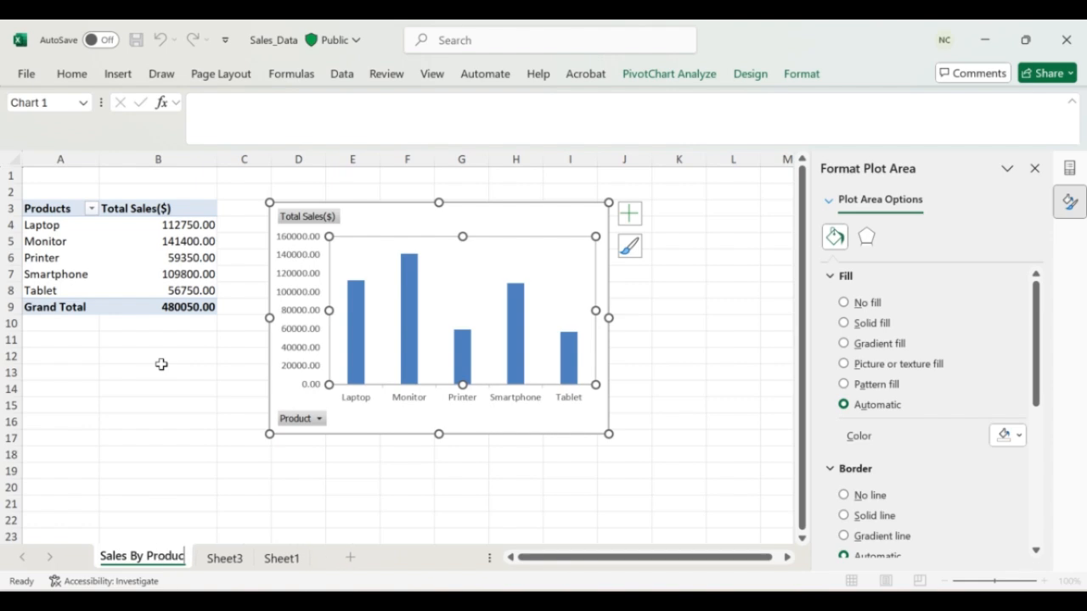
{"action": "type", "text": "ts"}
{"action": "key", "text": "Return"}
- Rename Sheet3, which holds the region PivotTable and bar chart, as Sales by Region
{"action": "left_click", "coordinate": [283, 557]}
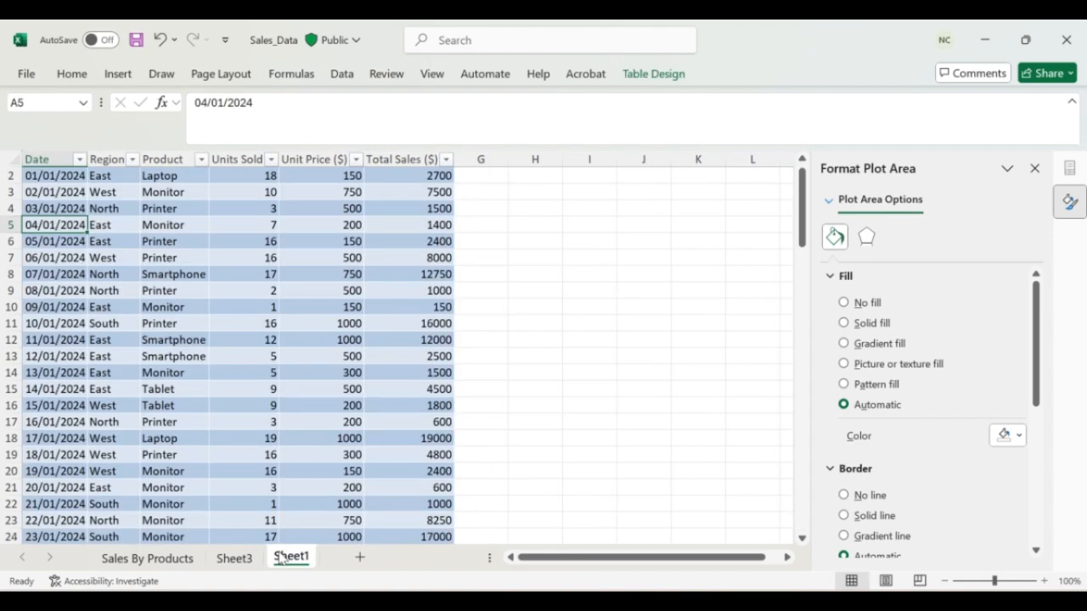
{"action": "left_click", "coordinate": [238, 558]}
{"action": "right_click", "coordinate": [245, 558]}
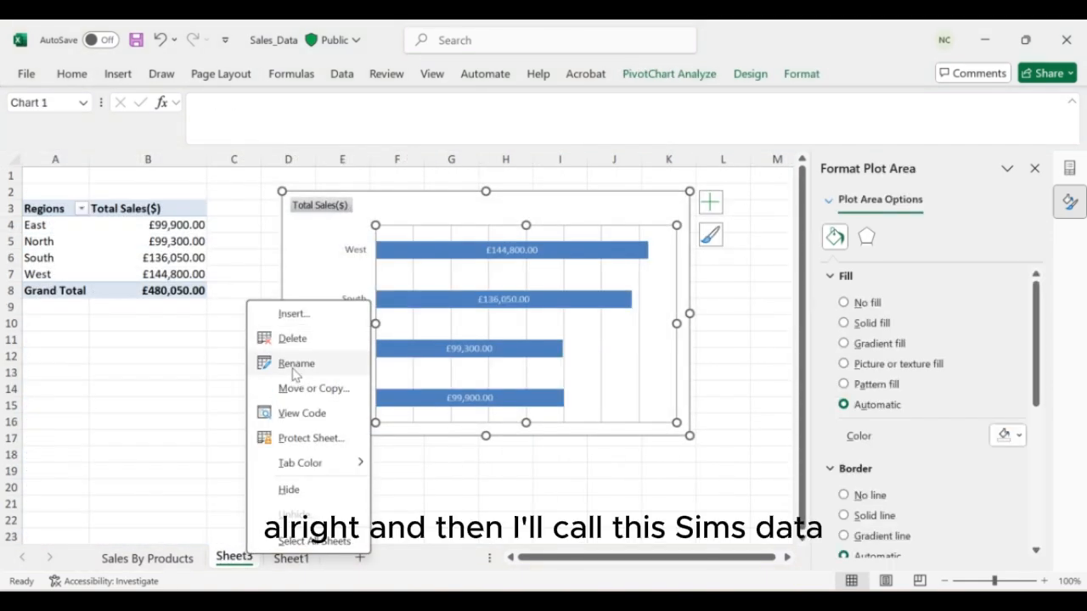
{"action": "left_click", "coordinate": [295, 364]}
{"action": "type", "text": "Sales"}
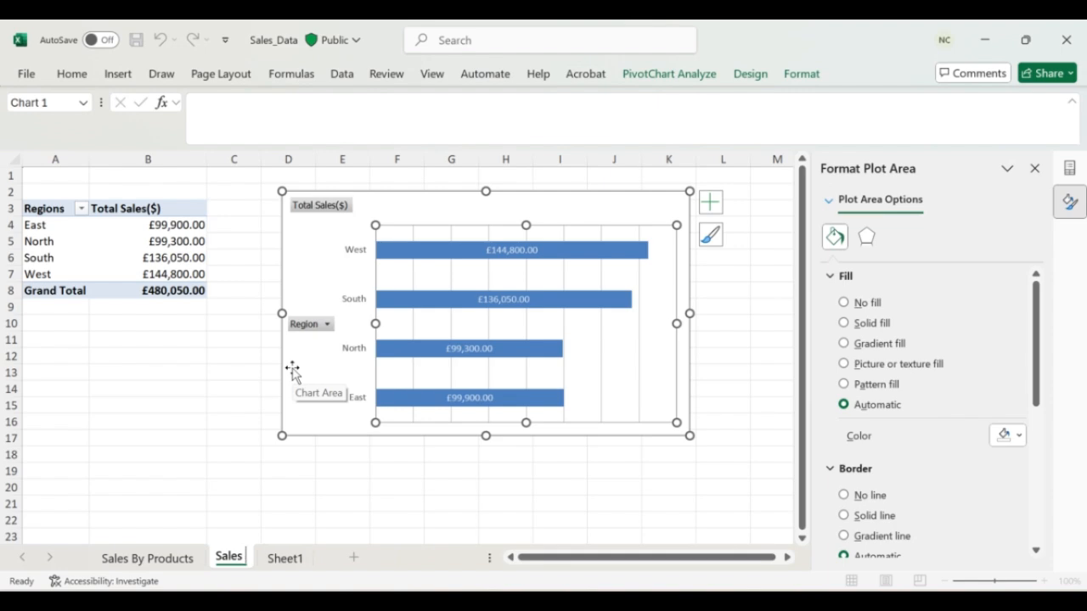
{"action": "type", "text": " by Regon"}
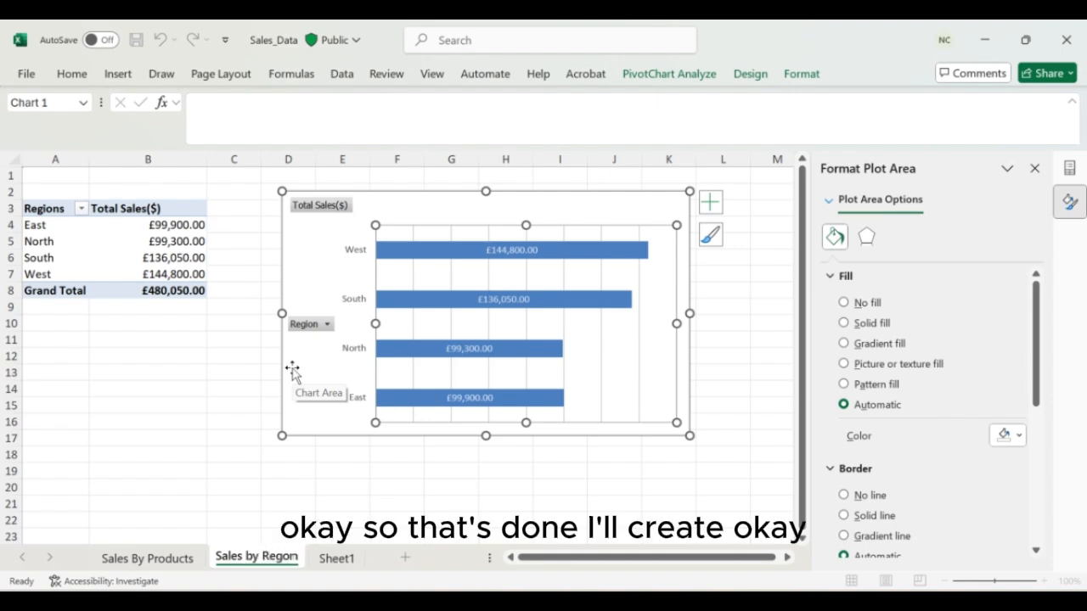
{"action": "key", "text": "BackSpace"}
{"action": "key", "text": "BackSpace"}
{"action": "type", "text": "ion"}
{"action": "key", "text": "Return"}
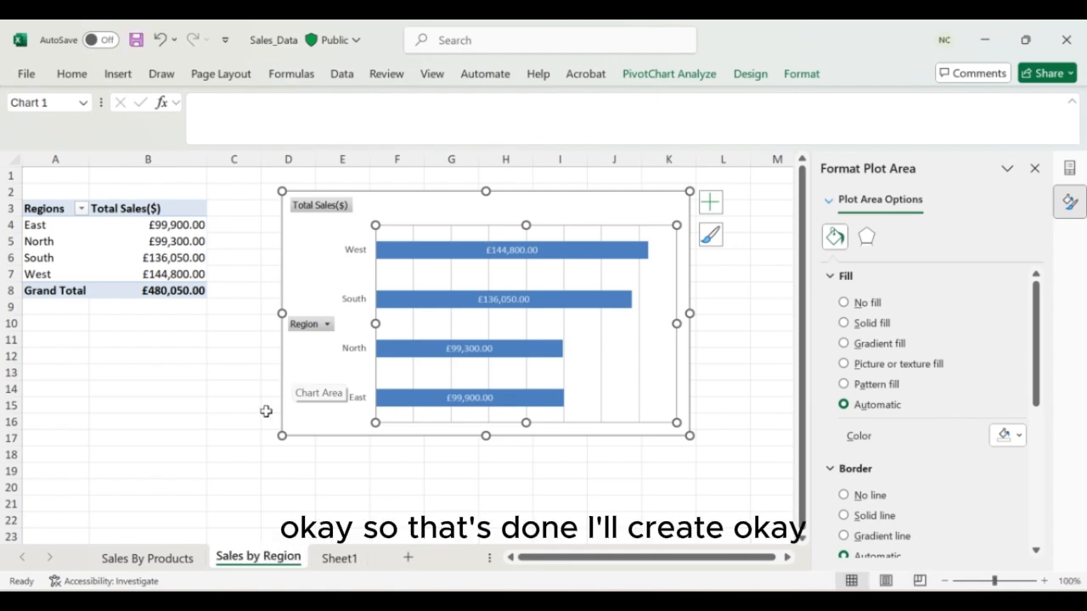
- Rename Sheet1, which holds the source data table, as Sales Data
{"action": "right_click", "coordinate": [344, 558]}
{"action": "left_click", "coordinate": [406, 343]}
{"action": "type", "text": "Sales Data"}
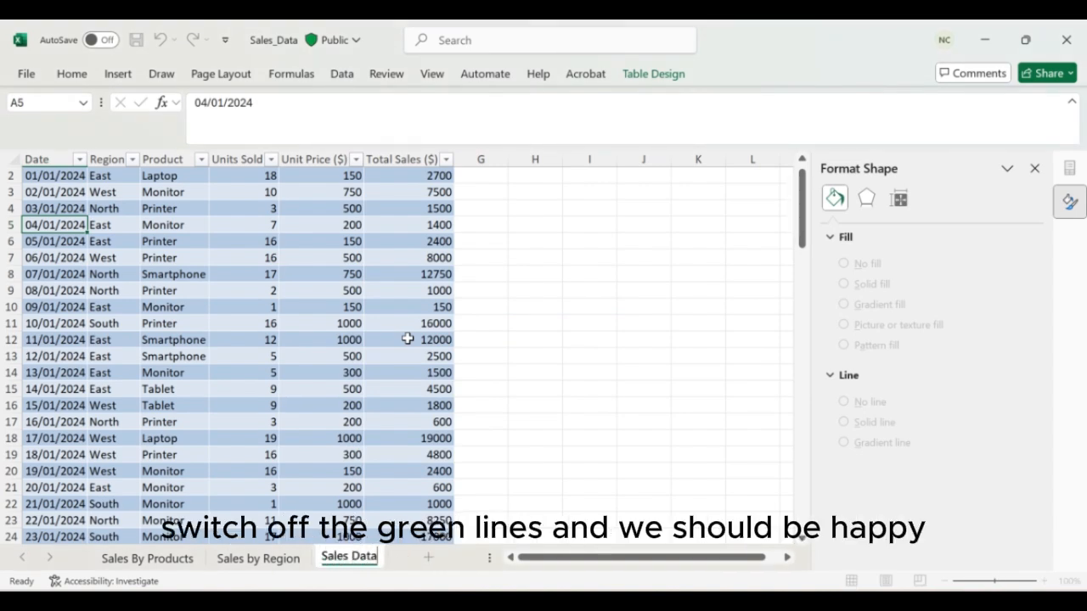
{"action": "key", "text": "Return"}
{"action": "left_click", "coordinate": [315, 323]}
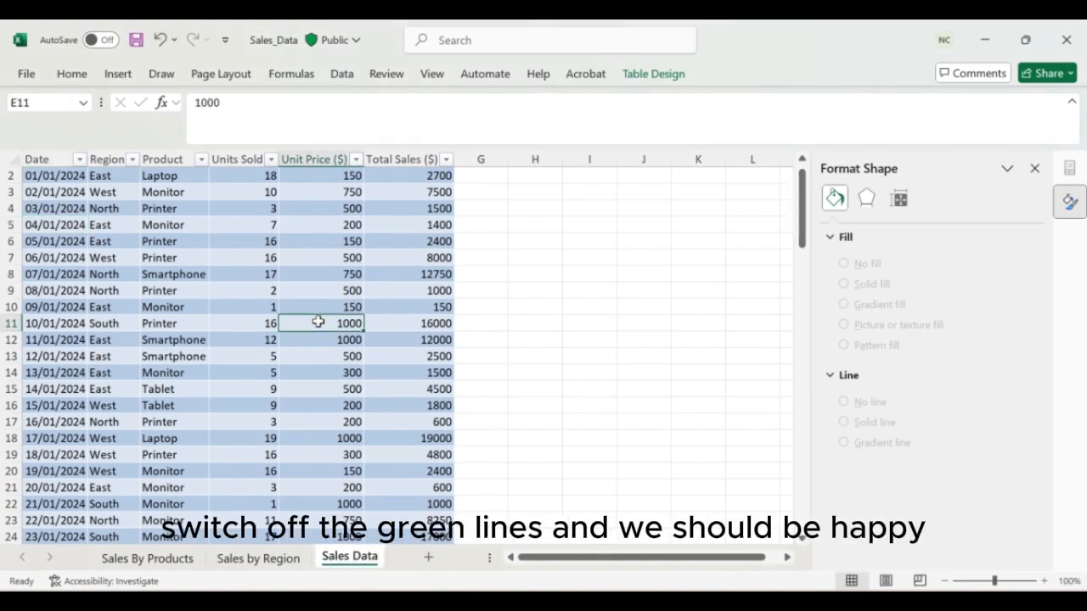
- Remove the gridlines from the bar chart on the Sales by Region sheet
{"action": "left_click", "coordinate": [282, 561]}
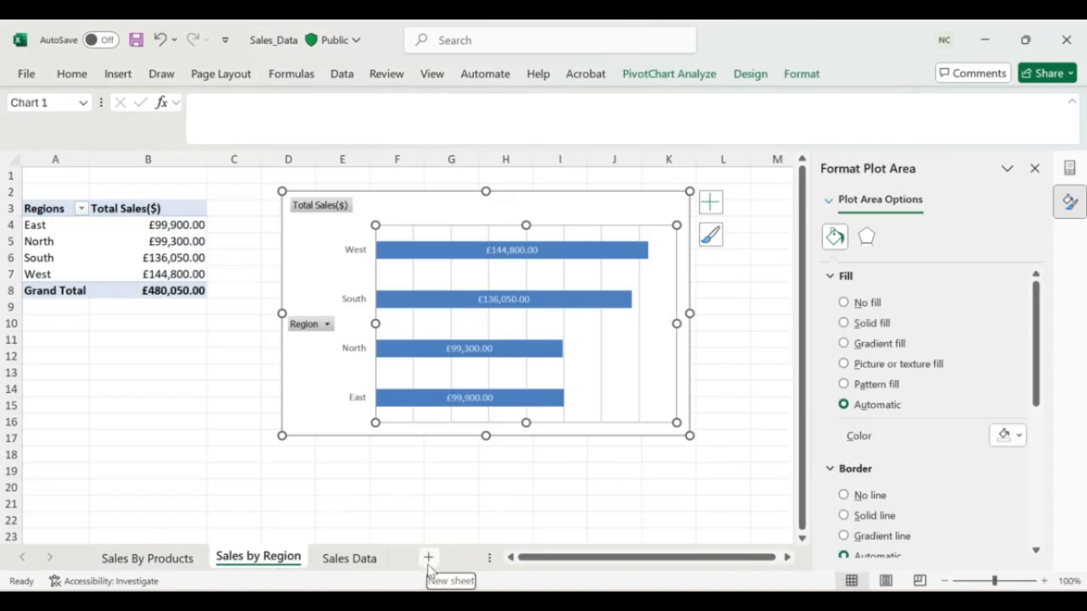
{"action": "left_click", "coordinate": [709, 201]}
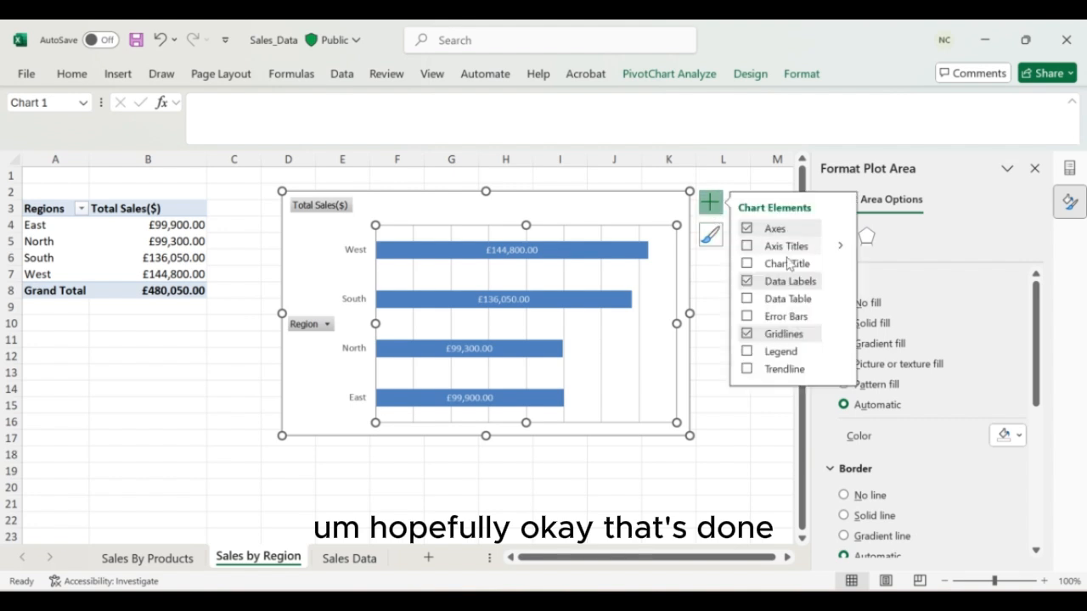
{"action": "left_click", "coordinate": [746, 336]}
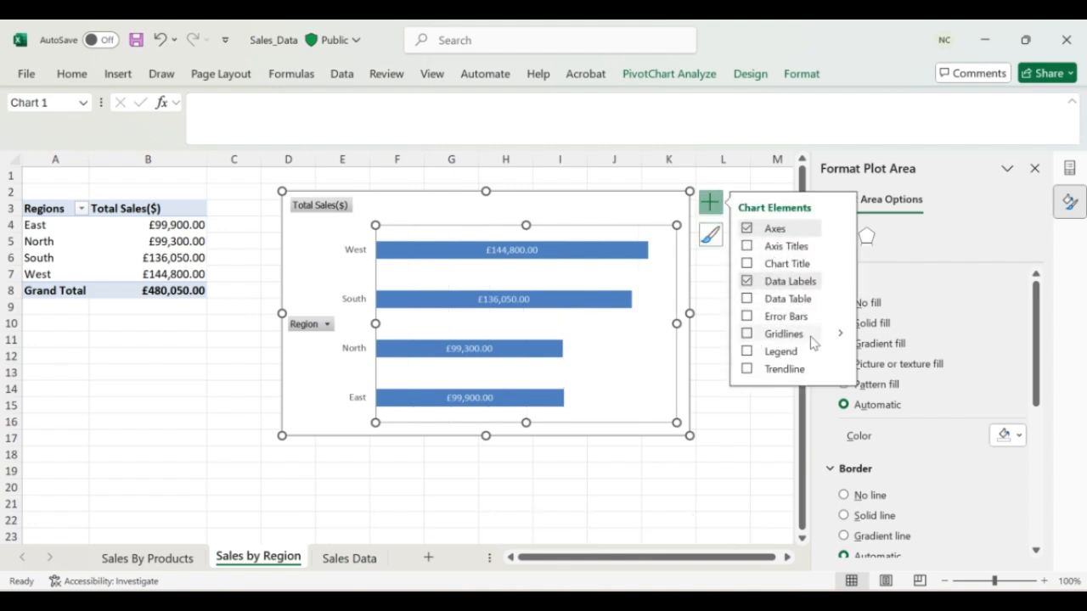
{"action": "left_click", "coordinate": [722, 306]}
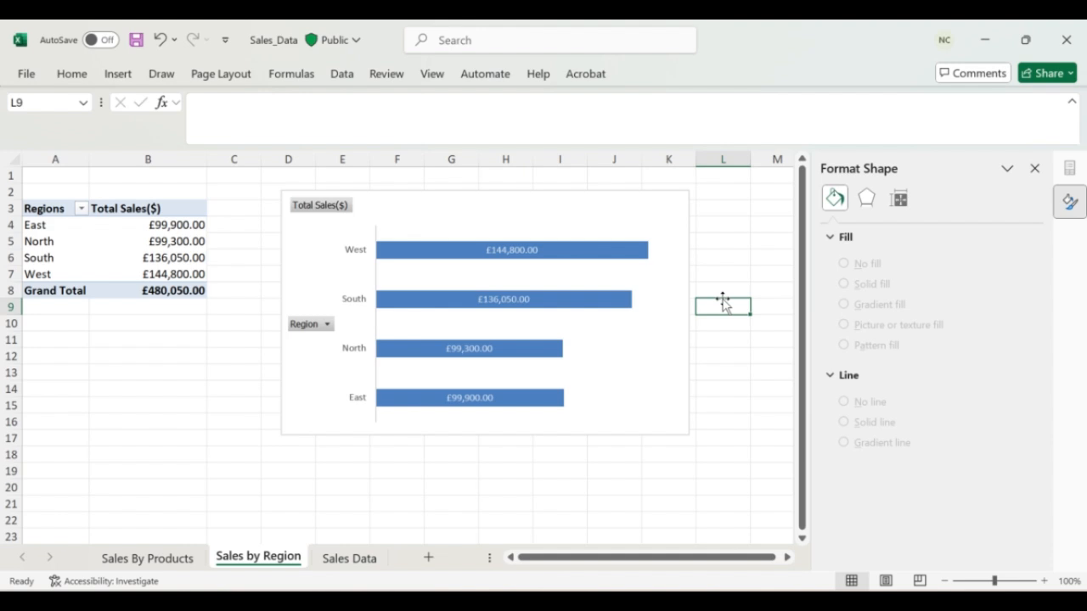
{"action": "left_click", "coordinate": [600, 396]}
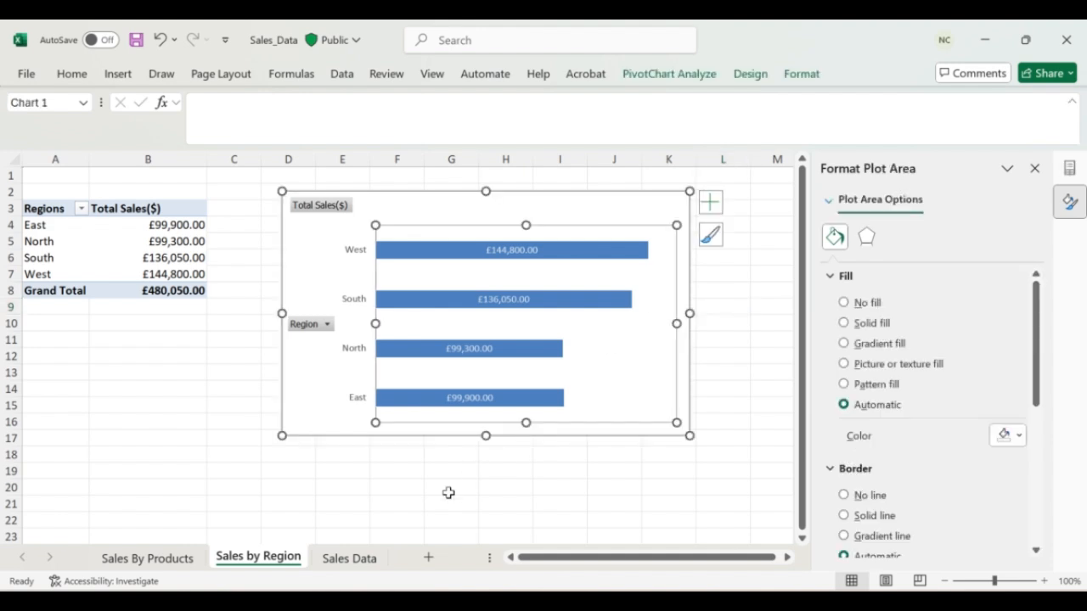
- Add a new blank worksheet and name it Dashboard
{"action": "left_click", "coordinate": [428, 558]}
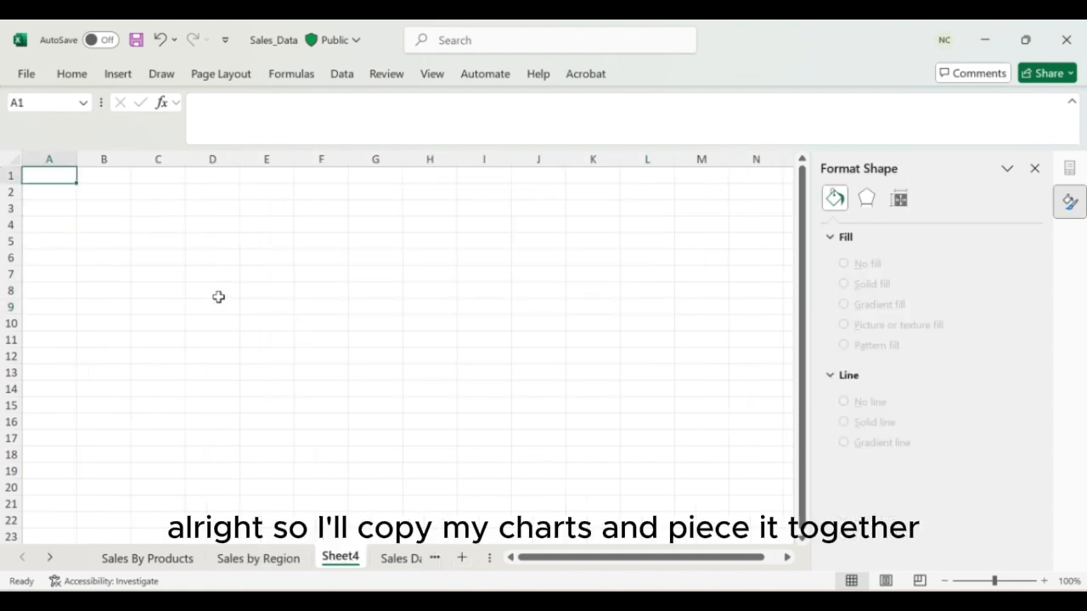
{"action": "right_click", "coordinate": [351, 554]}
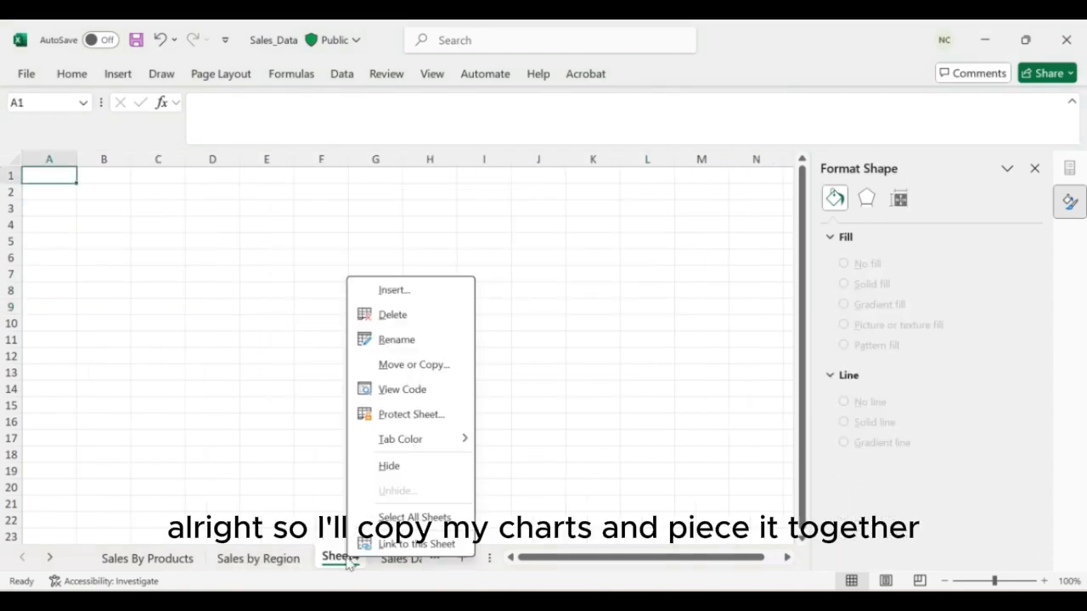
{"action": "left_click", "coordinate": [407, 348]}
{"action": "type", "text": "Dashboard"}
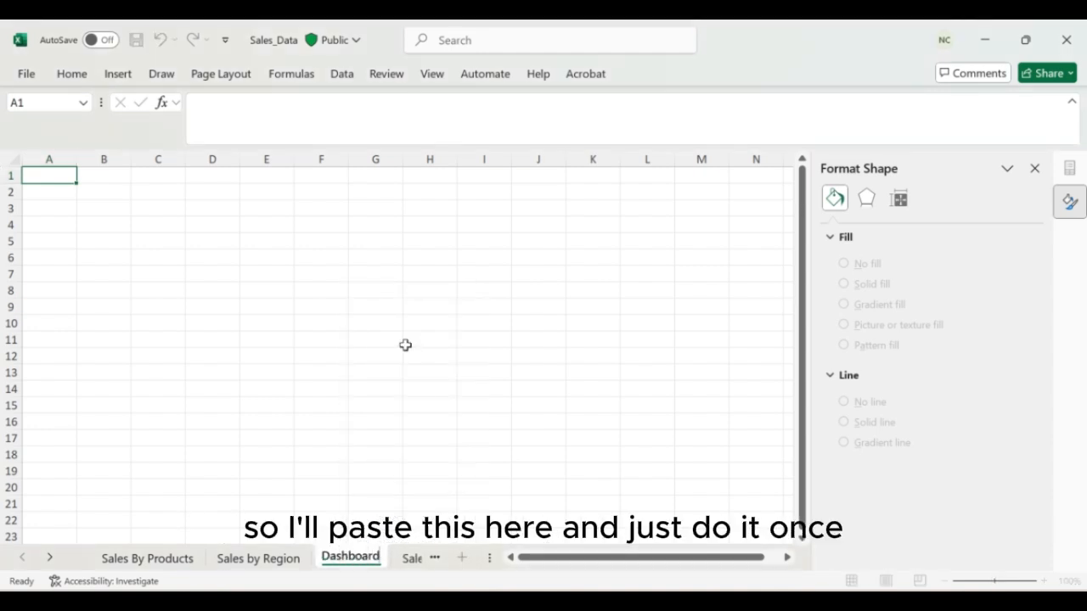
{"action": "left_click", "coordinate": [332, 309]}
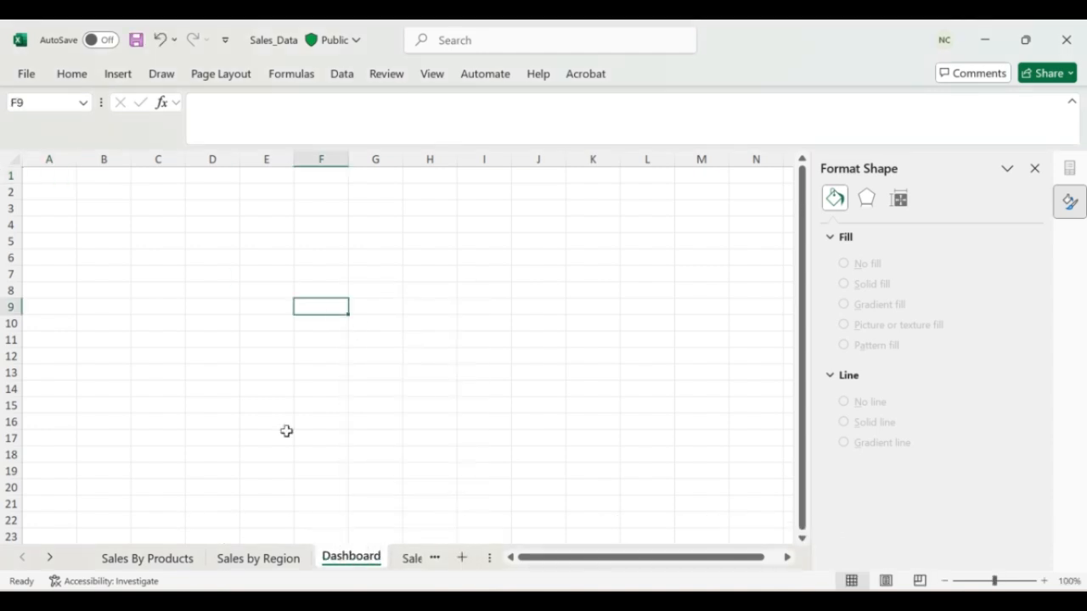
- Copy the region bar chart onto the Dashboard sheet at A4, shift it slightly right and shrink it to end around G17
{"action": "left_click", "coordinate": [240, 564]}
{"action": "left_click", "coordinate": [445, 207]}
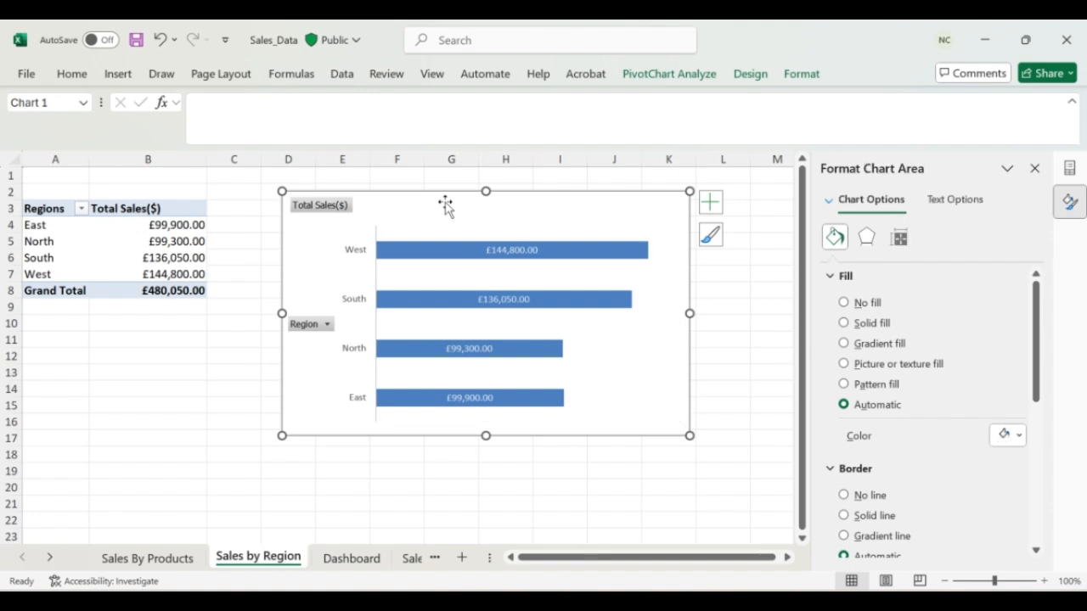
{"action": "left_click", "coordinate": [350, 559]}
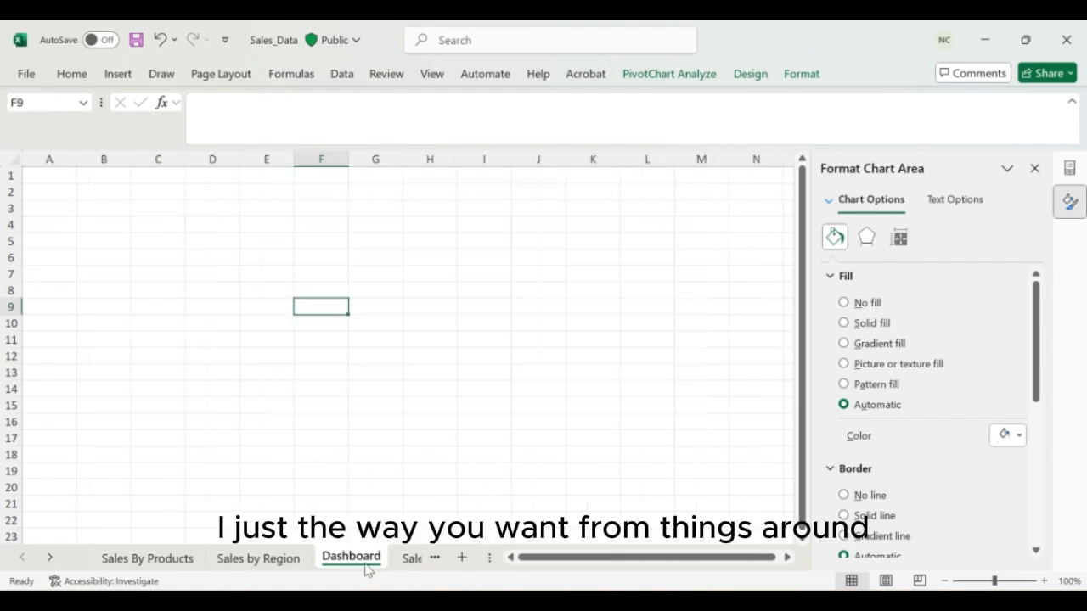
{"action": "left_click", "coordinate": [73, 223]}
{"action": "key", "text": "ctrl+v"}
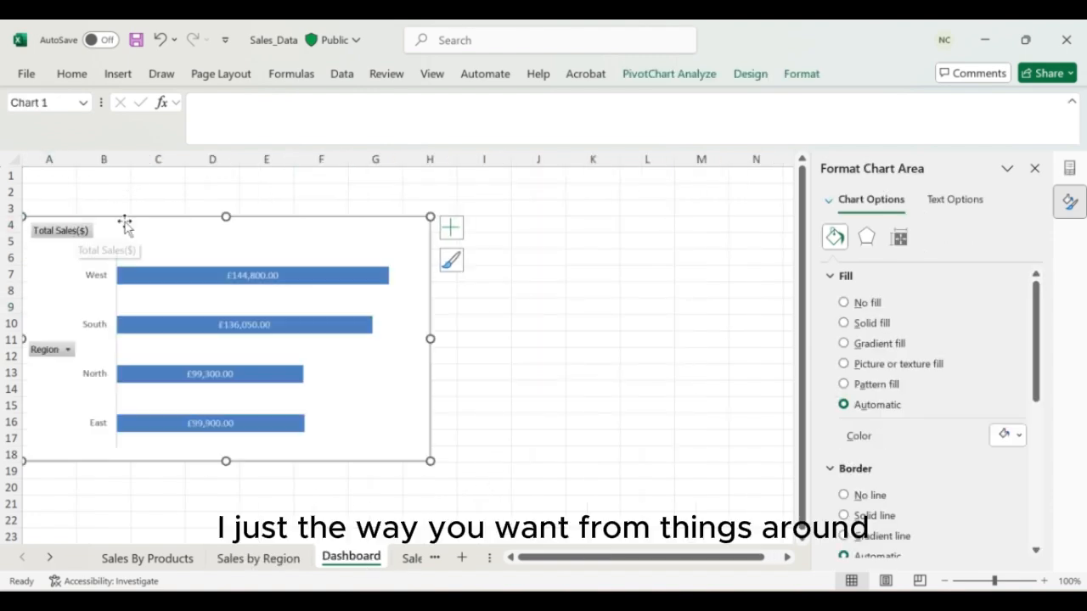
{"action": "left_click_drag", "start_coordinate": [124, 223], "coordinate": [176, 228]}
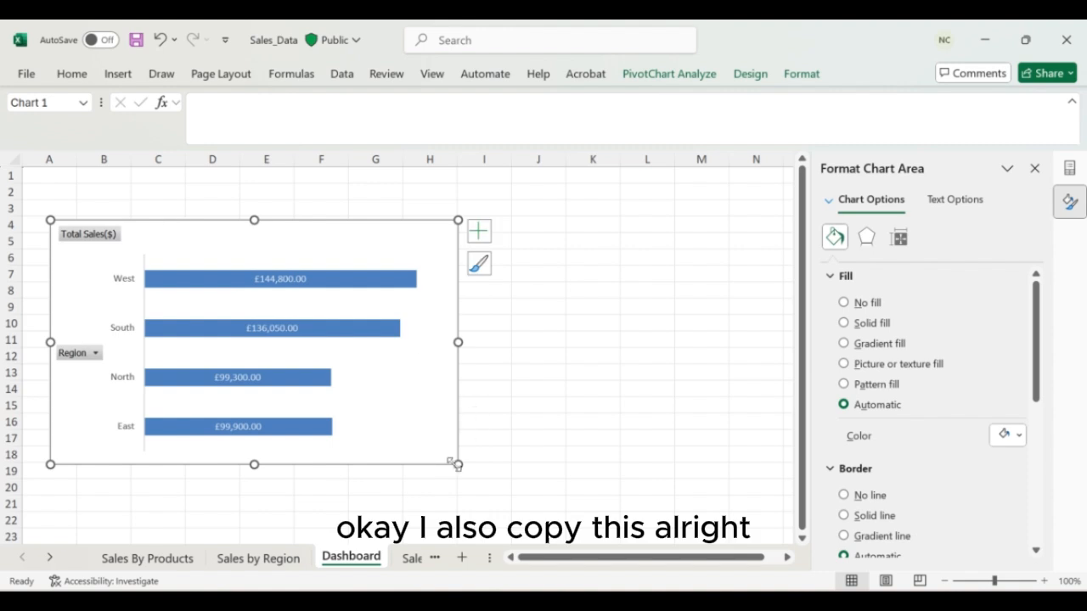
{"action": "left_click_drag", "start_coordinate": [457, 465], "coordinate": [400, 441]}
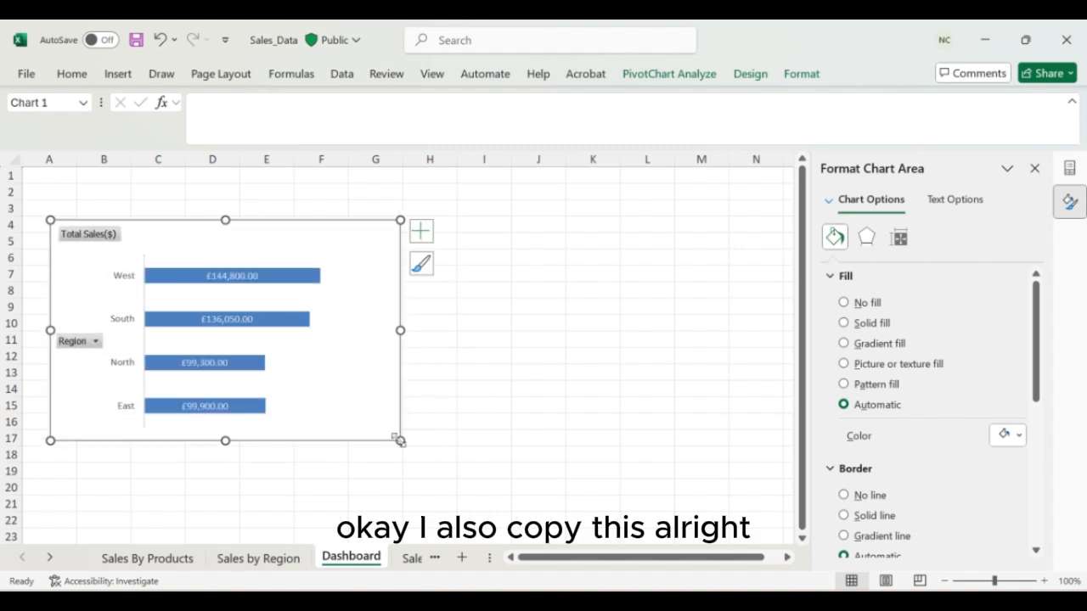
{"action": "left_click", "coordinate": [320, 393]}
{"action": "left_click_drag", "start_coordinate": [332, 428], "coordinate": [332, 429]}
{"action": "key", "text": "ctrl+z"}
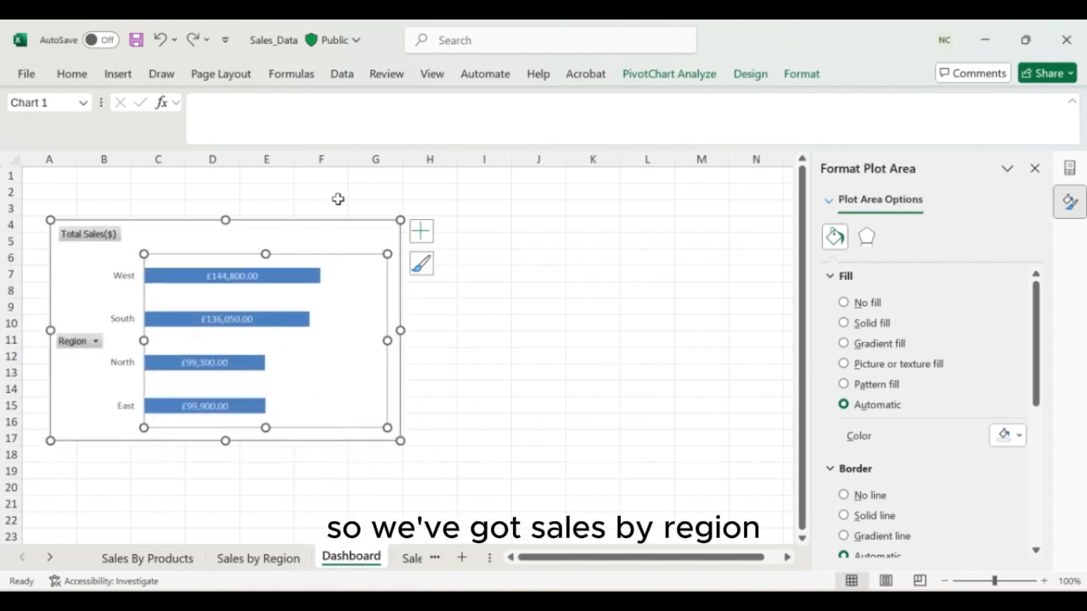
- Move the region chart on the Dashboard sheet down so it starts at about row 5
{"action": "left_click", "coordinate": [336, 235]}
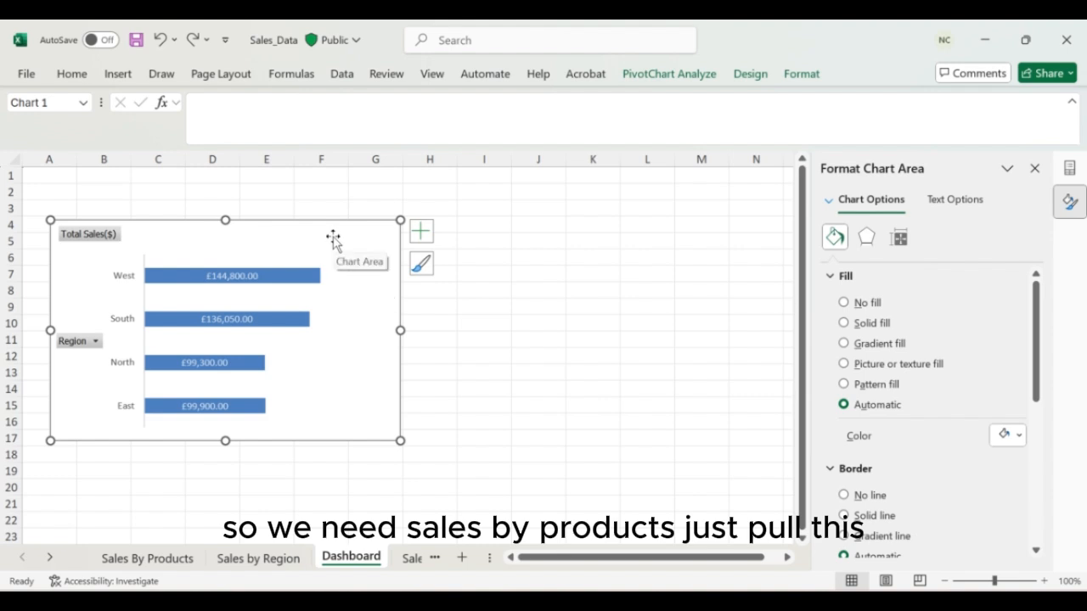
{"action": "left_click_drag", "start_coordinate": [335, 238], "coordinate": [335, 258]}
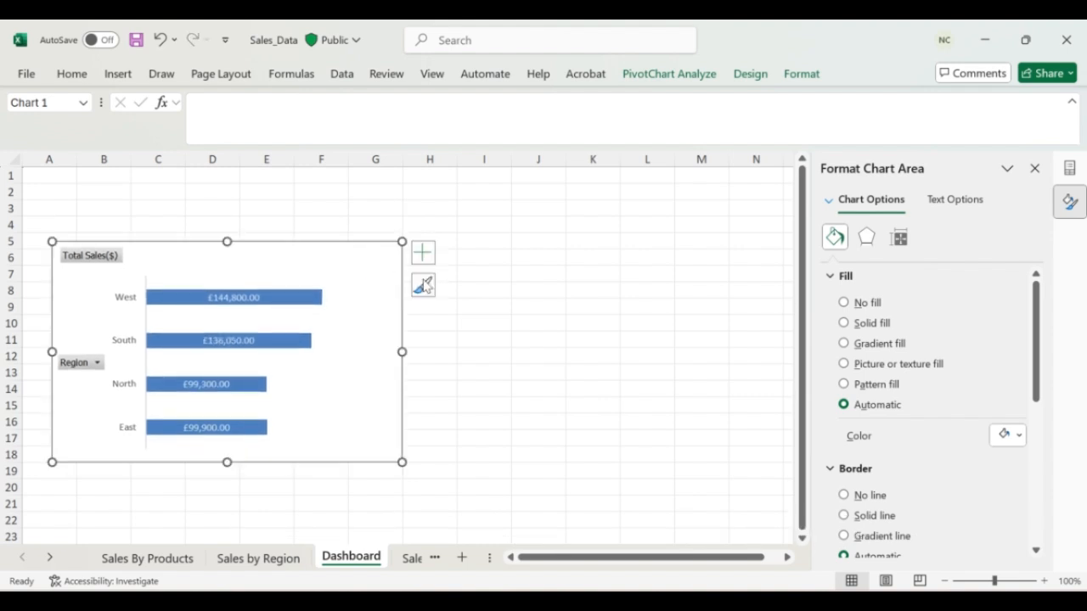
- Copy the column chart from the Sales By Products sheet onto the Dashboard sheet at I9, beside the region chart
{"action": "left_click", "coordinate": [258, 557]}
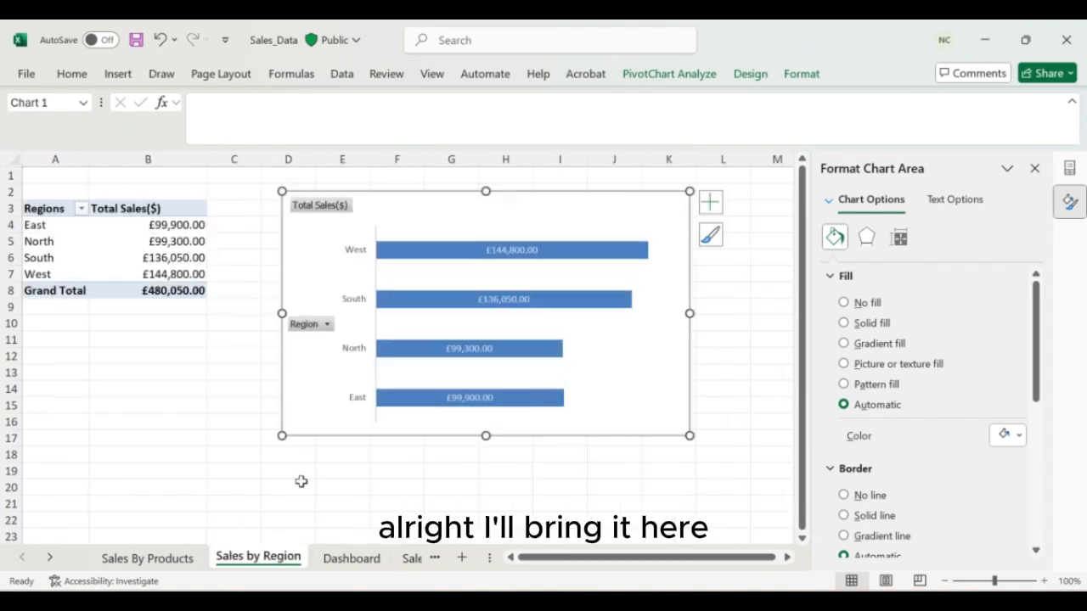
{"action": "left_click", "coordinate": [352, 559]}
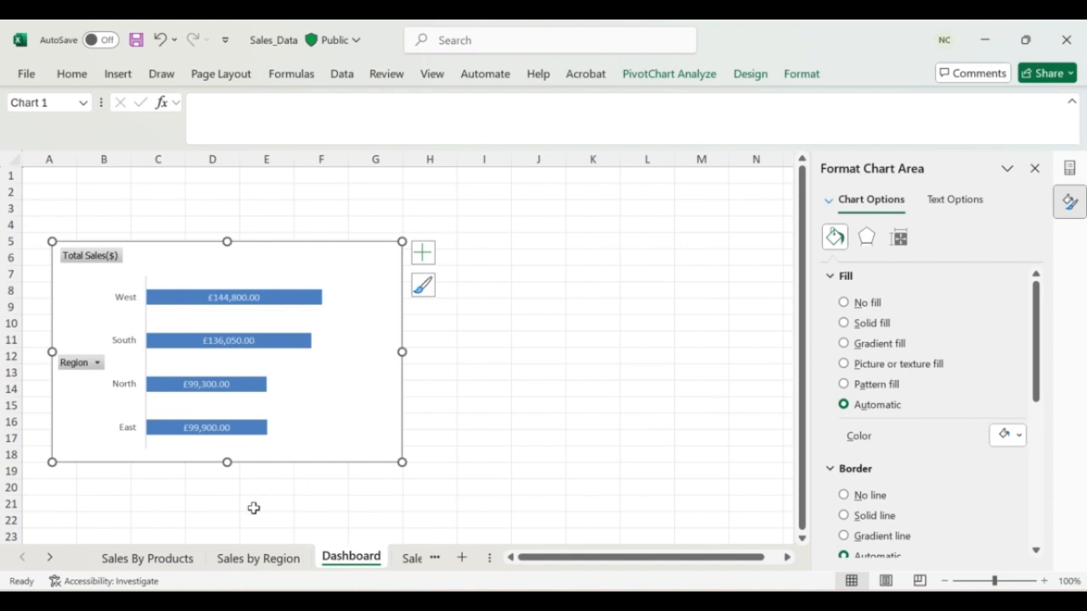
{"action": "left_click", "coordinate": [243, 564]}
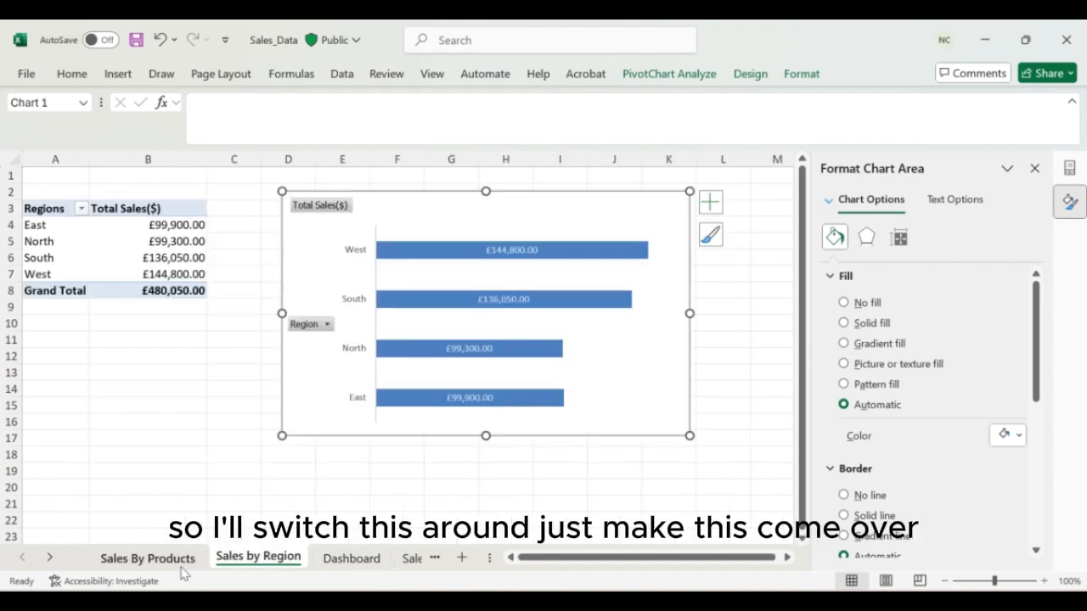
{"action": "left_click", "coordinate": [158, 563]}
{"action": "left_click", "coordinate": [414, 248]}
{"action": "left_click", "coordinate": [399, 218]}
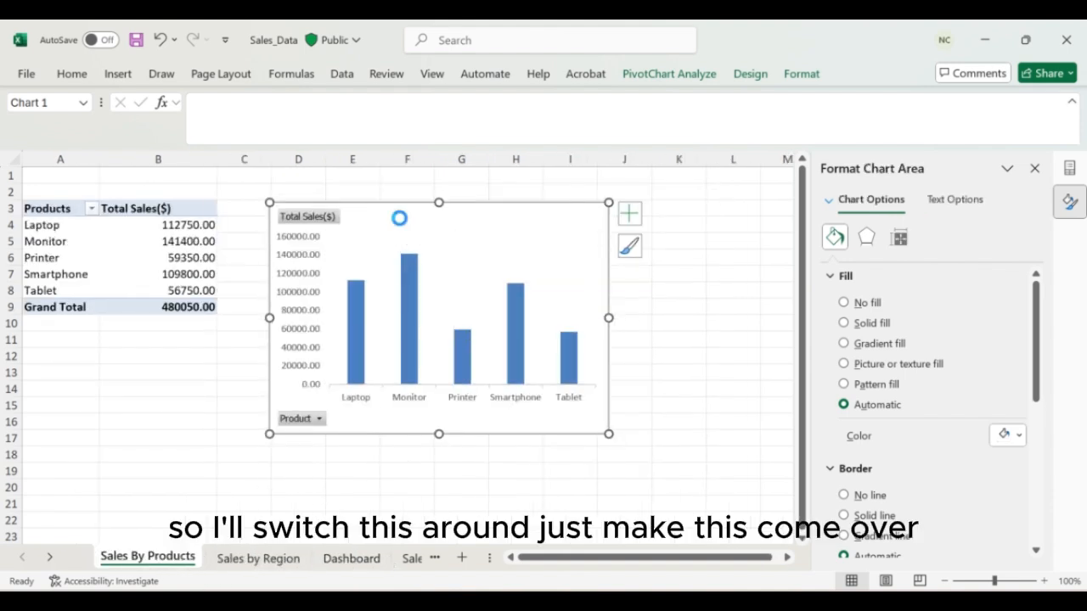
{"action": "left_click", "coordinate": [347, 566]}
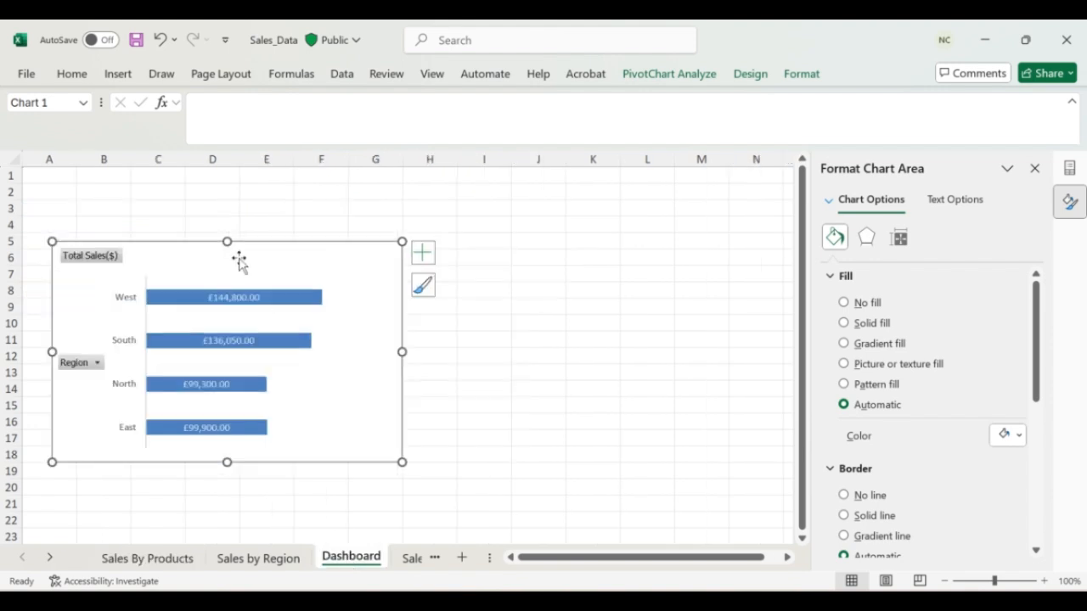
{"action": "left_click", "coordinate": [495, 301]}
{"action": "key", "text": "ctrl+v"}
- Rearrange the Dashboard charts side by side from about row 3, with the product column chart left of the region bar chart
{"action": "left_click", "coordinate": [594, 368]}
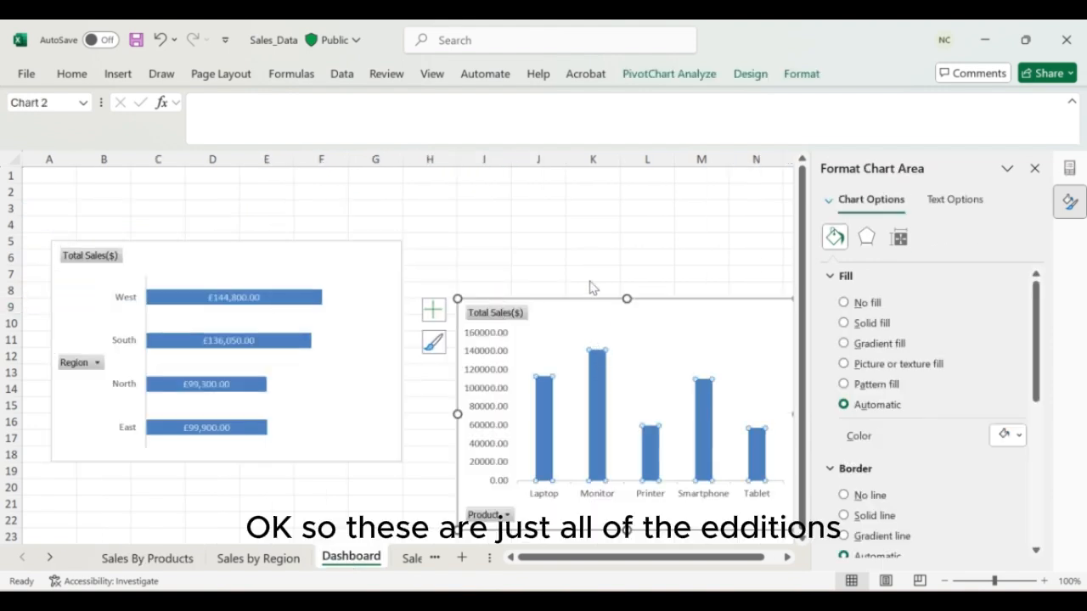
{"action": "left_click_drag", "start_coordinate": [623, 326], "coordinate": [614, 258]}
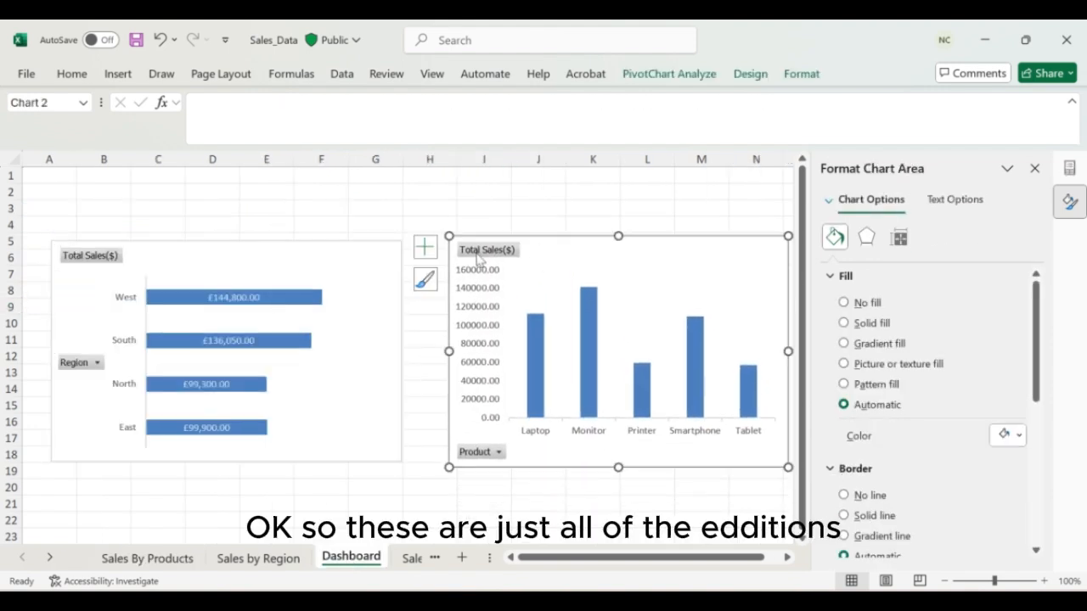
{"action": "left_click_drag", "start_coordinate": [354, 262], "coordinate": [810, 302]}
{"action": "left_click_drag", "start_coordinate": [663, 304], "coordinate": [269, 283]}
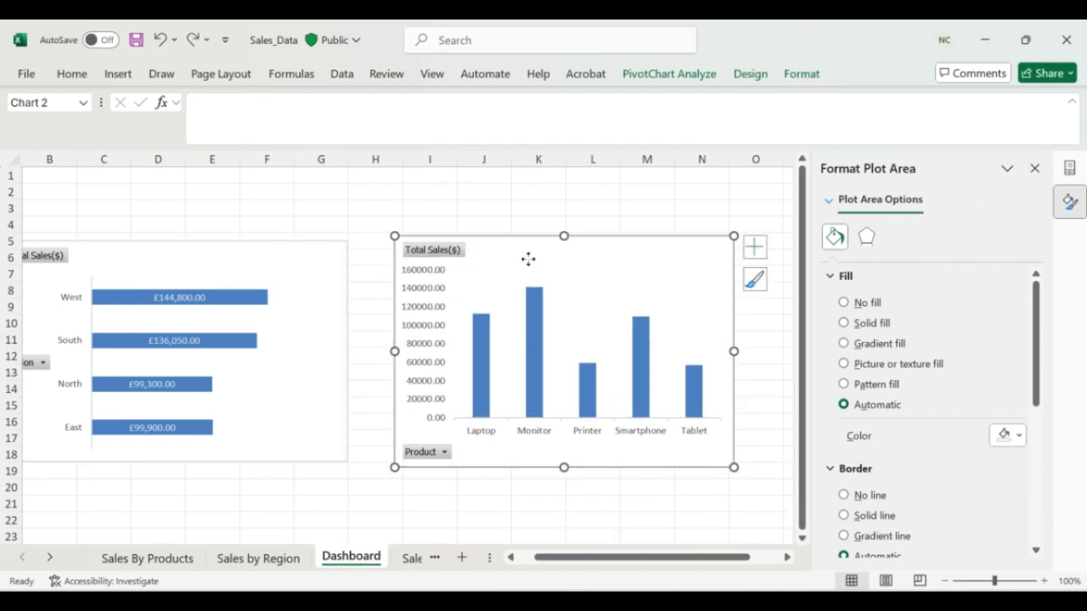
{"action": "left_click_drag", "start_coordinate": [527, 257], "coordinate": [226, 192]}
{"action": "left_click", "coordinate": [274, 419]}
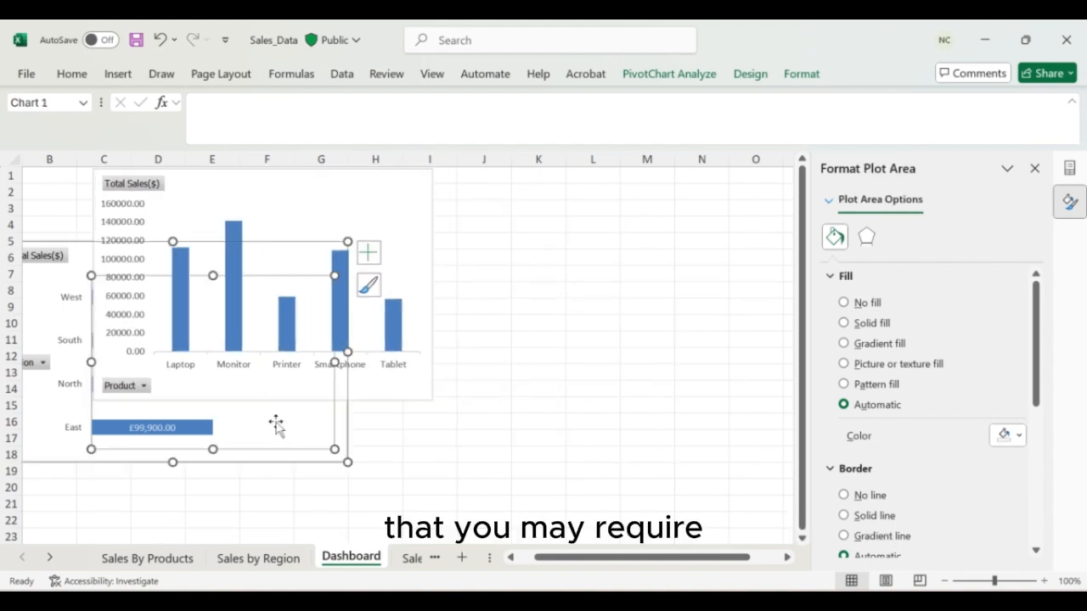
{"action": "left_click", "coordinate": [429, 486]}
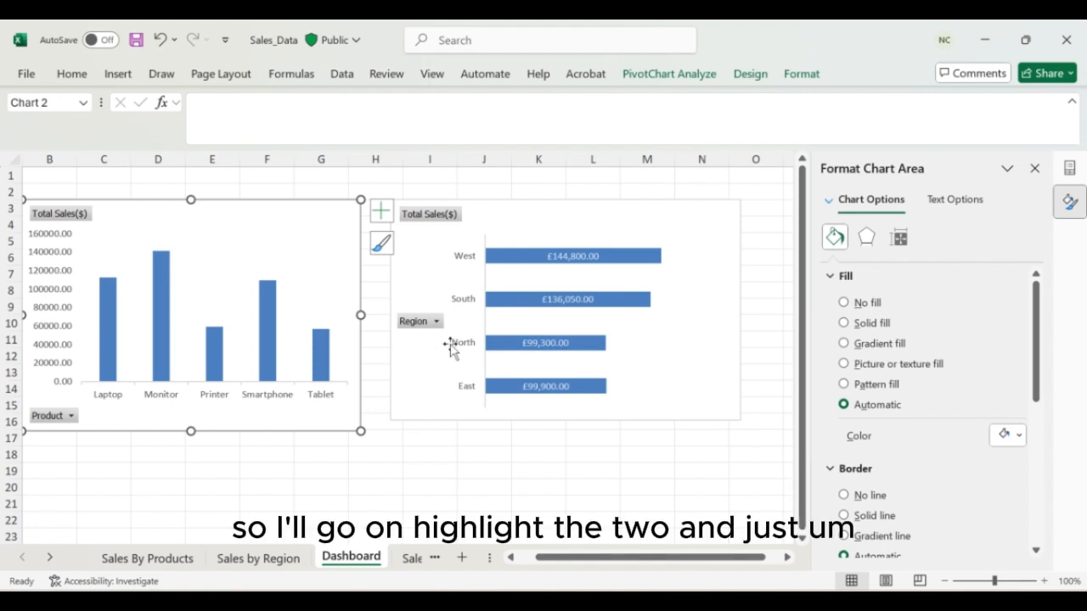
- Resize both Dashboard charts together to 7 cm high and 10 cm wide
{"action": "left_click", "coordinate": [674, 393], "text": "ctrl"}
{"action": "left_click", "coordinate": [645, 75]}
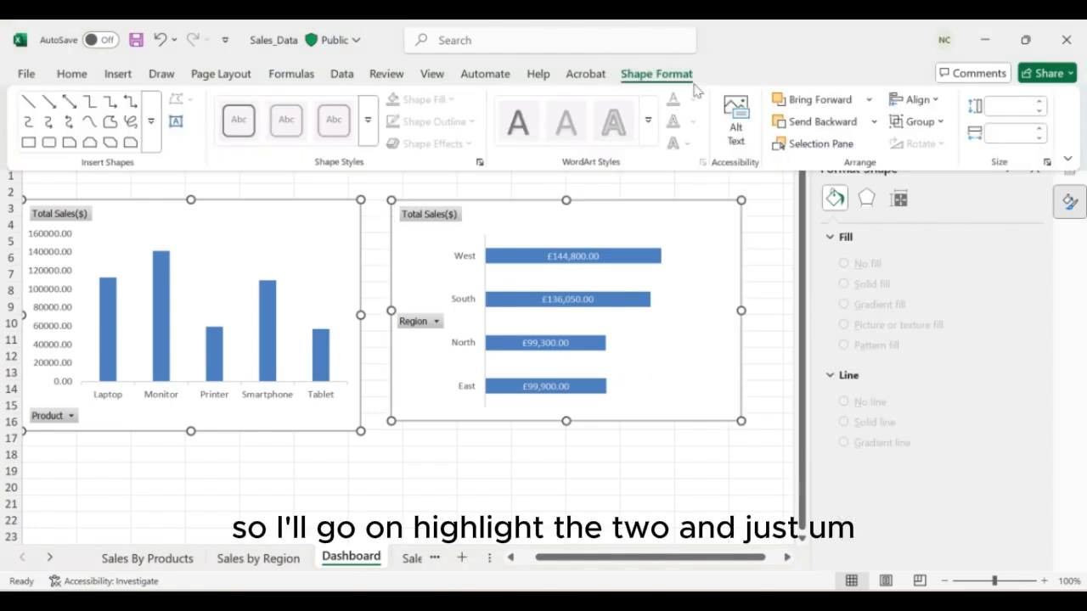
{"action": "left_click", "coordinate": [1002, 108]}
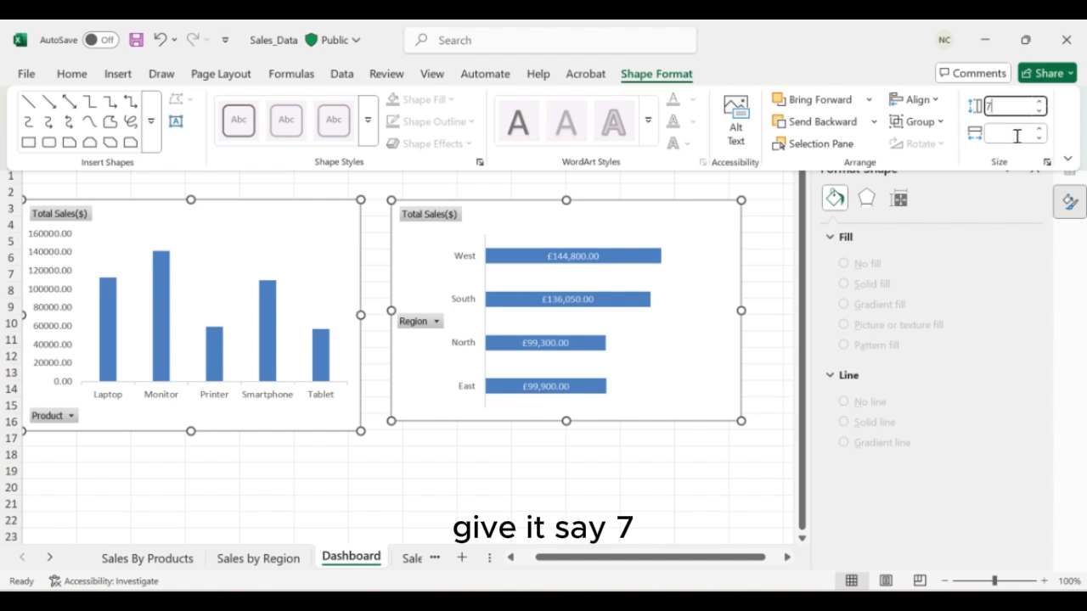
{"action": "type", "text": "7"}
{"action": "left_click", "coordinate": [1015, 135]}
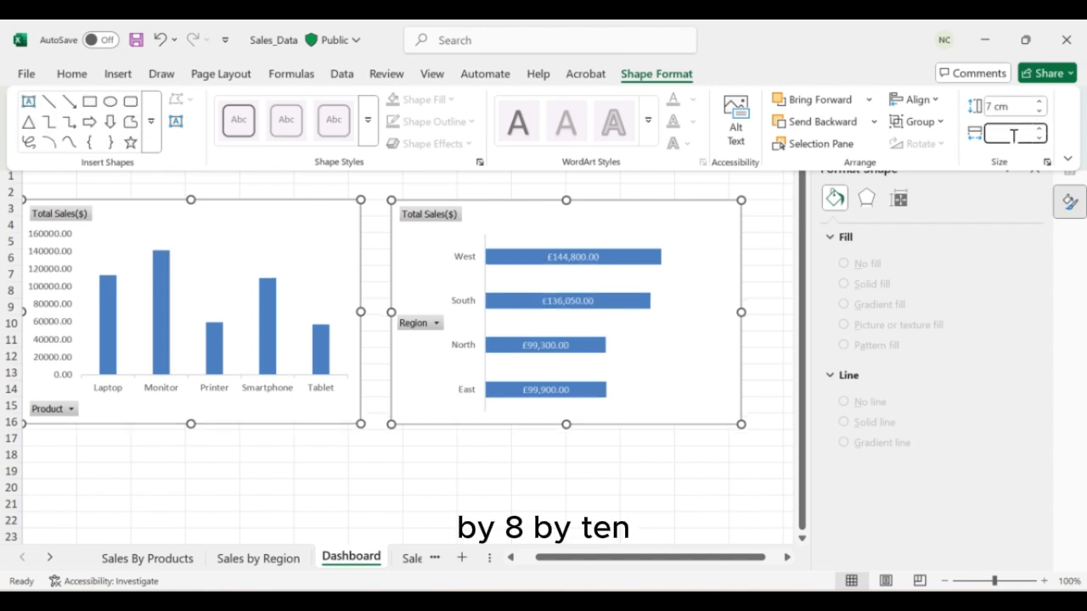
{"action": "type", "text": "10"}
{"action": "key", "text": "Return"}
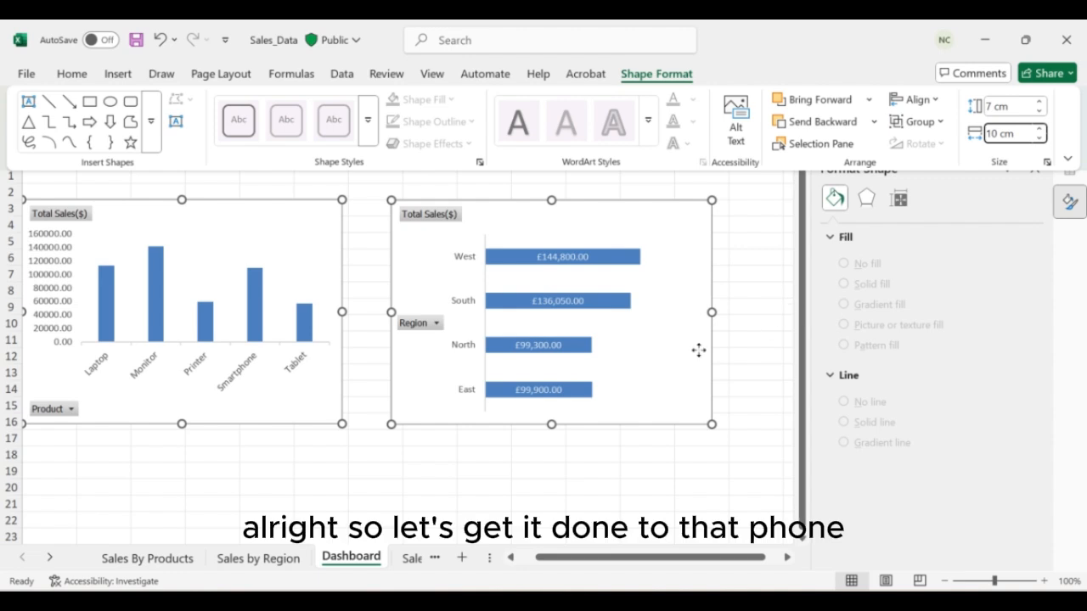
- Move both Dashboard charts down together so they start at about row 6, leaving empty space above them
{"action": "left_click", "coordinate": [379, 490]}
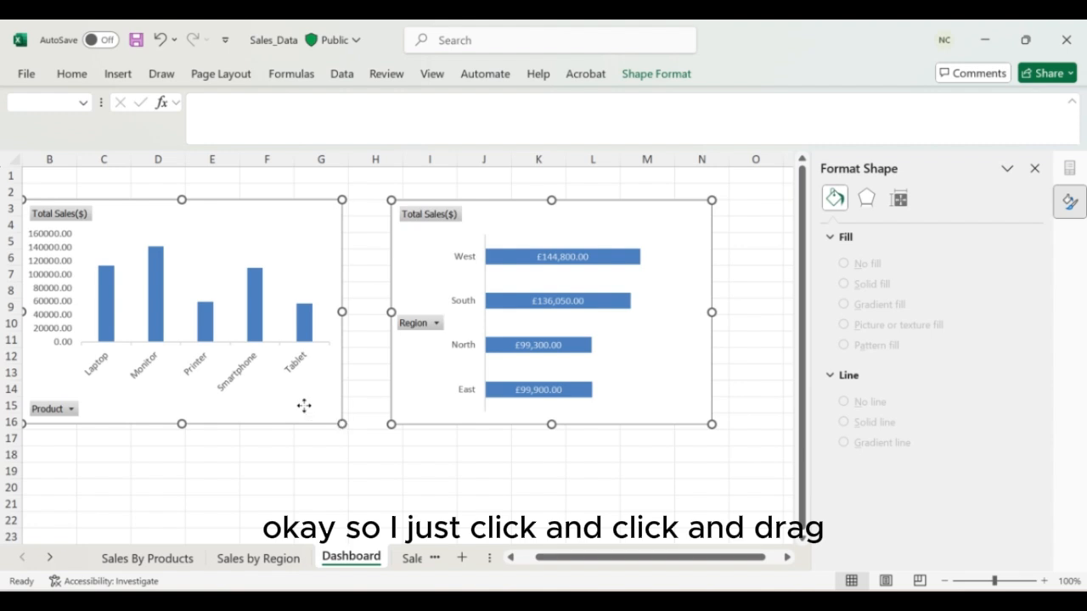
{"action": "left_click", "coordinate": [453, 405], "text": "ctrl"}
{"action": "left_click", "coordinate": [450, 404], "text": "ctrl"}
{"action": "left_click_drag", "start_coordinate": [450, 404], "coordinate": [457, 458]}
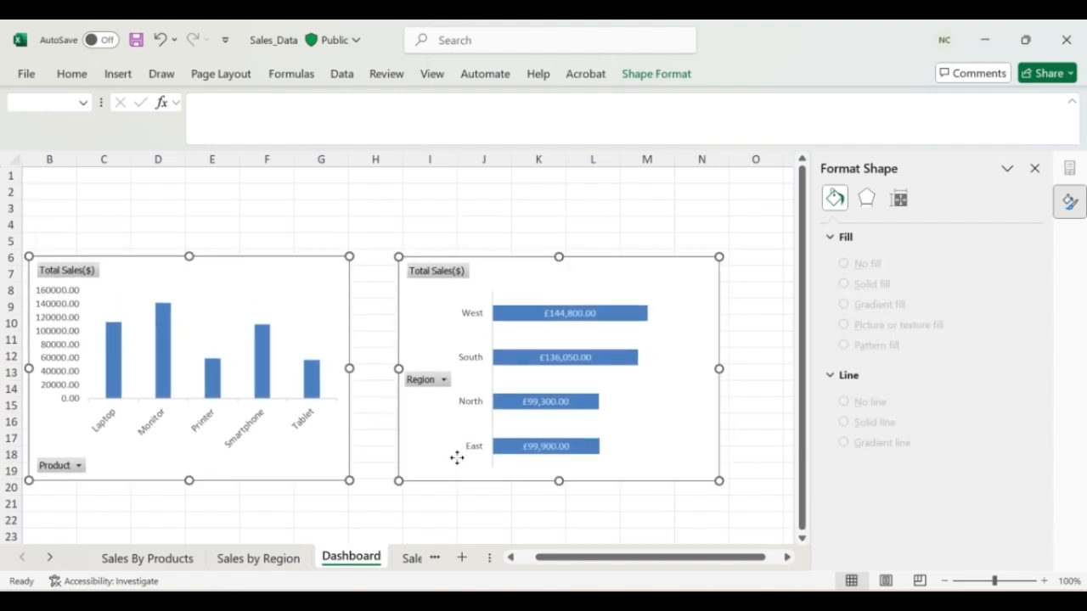
{"action": "left_click", "coordinate": [163, 188]}
{"action": "left_click", "coordinate": [81, 207]}
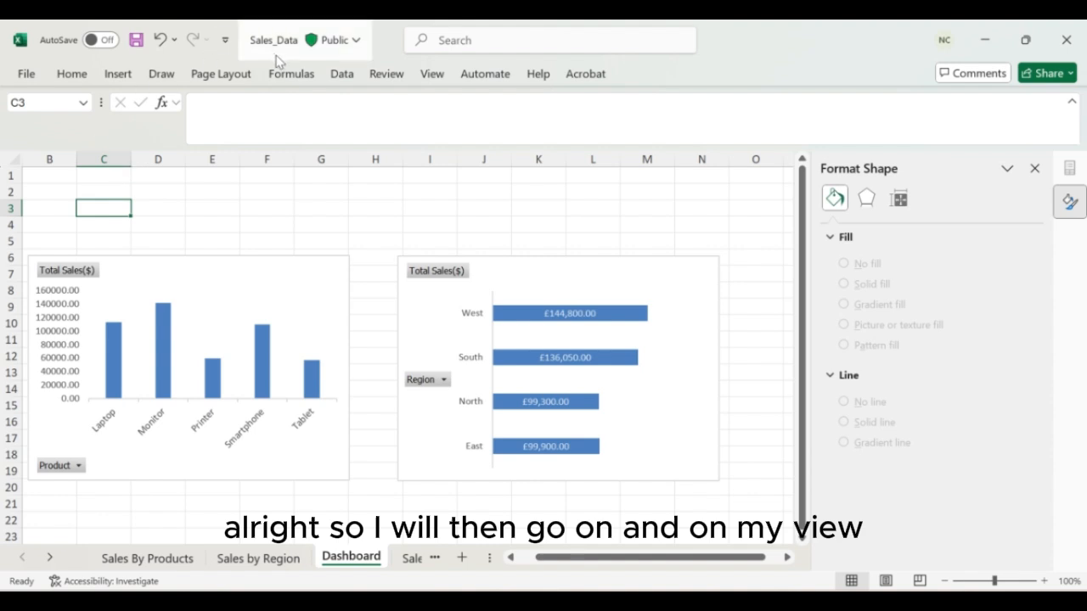
- Hide the gridlines on the Dashboard sheet and close the Format Shape pane
{"action": "left_click", "coordinate": [84, 76]}
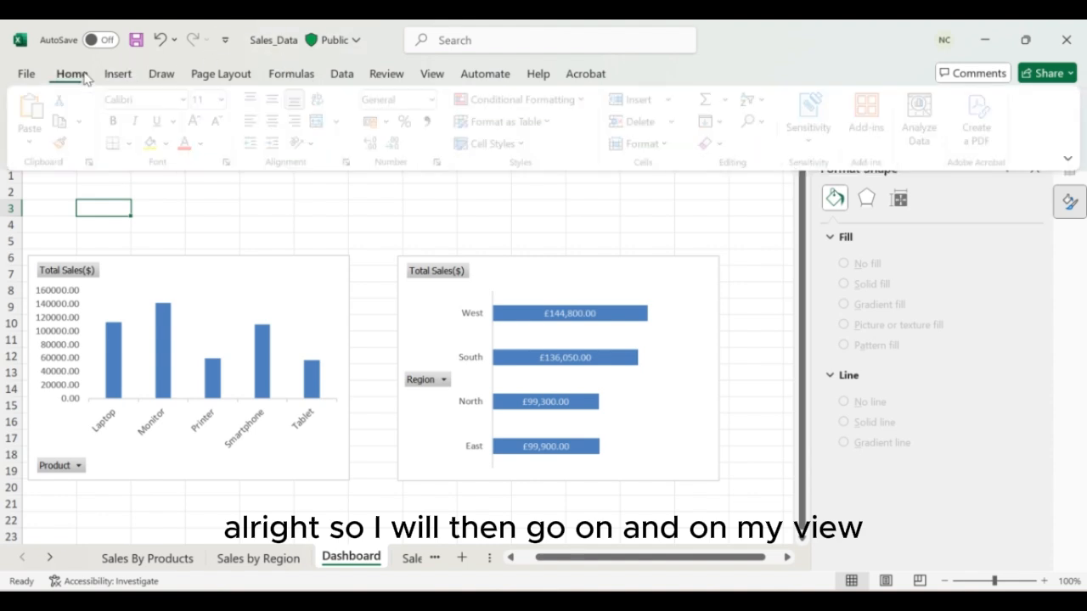
{"action": "left_click", "coordinate": [342, 74]}
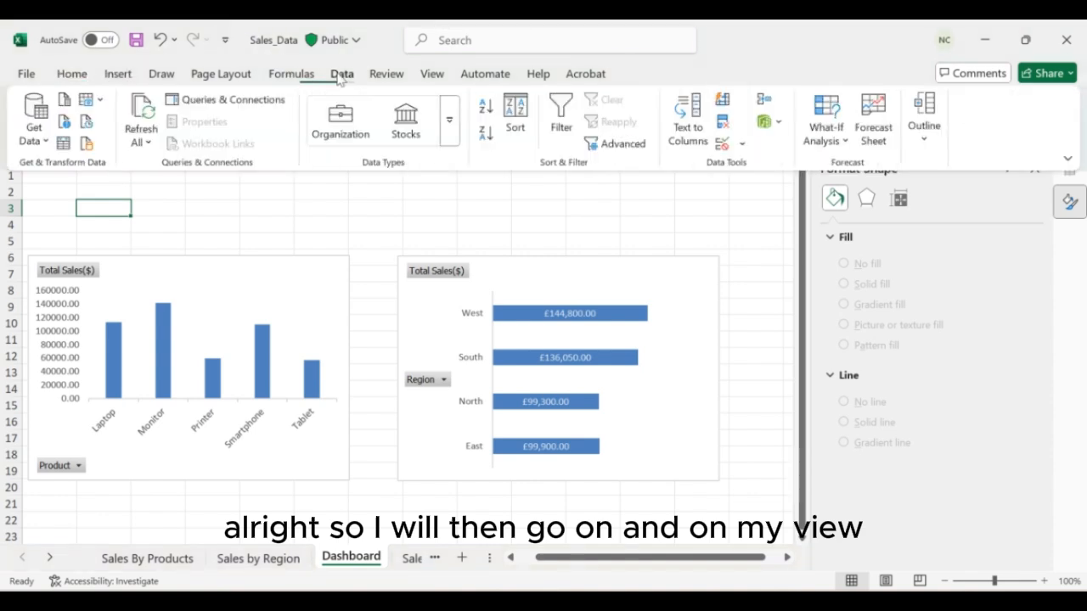
{"action": "left_click", "coordinate": [431, 74]}
{"action": "left_click", "coordinate": [377, 123]}
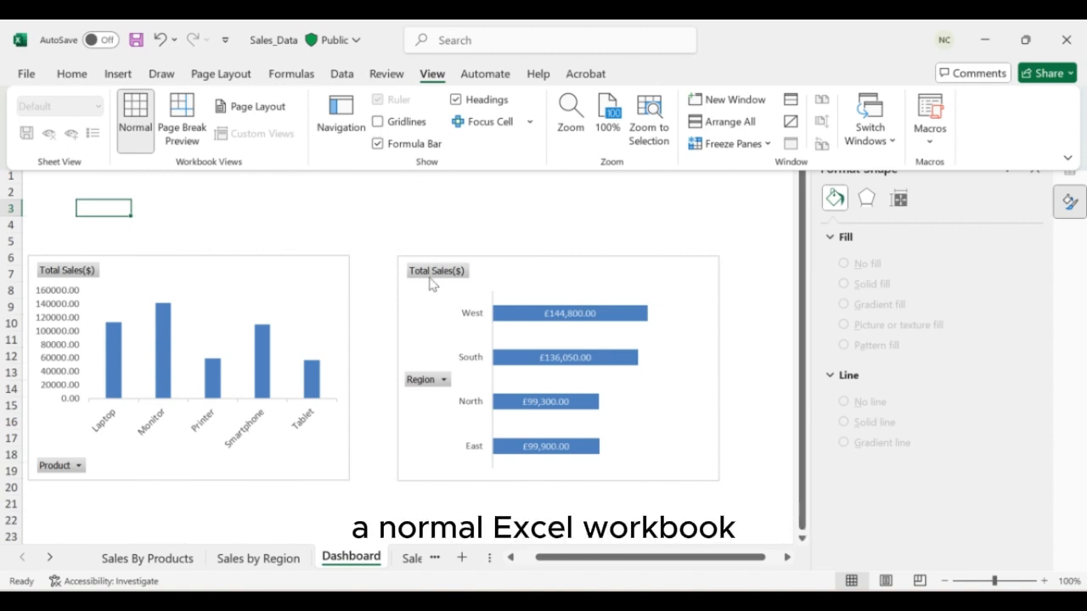
{"action": "left_click", "coordinate": [703, 214]}
{"action": "left_click", "coordinate": [701, 210]}
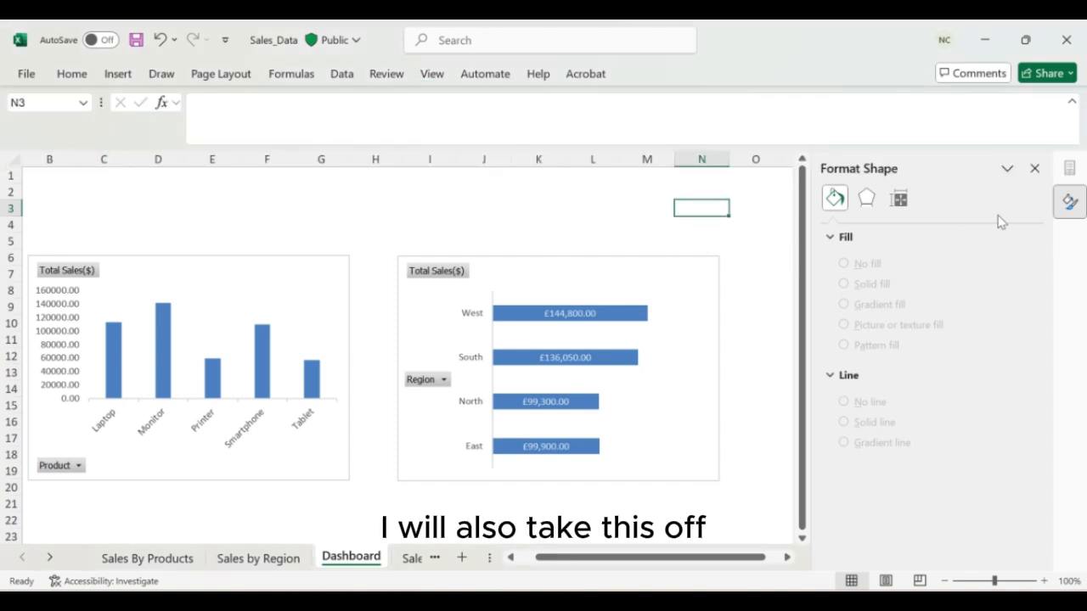
{"action": "left_click", "coordinate": [1035, 169]}
{"action": "scroll", "coordinate": [771, 373], "scroll_direction": "down", "scroll_amount": 1}
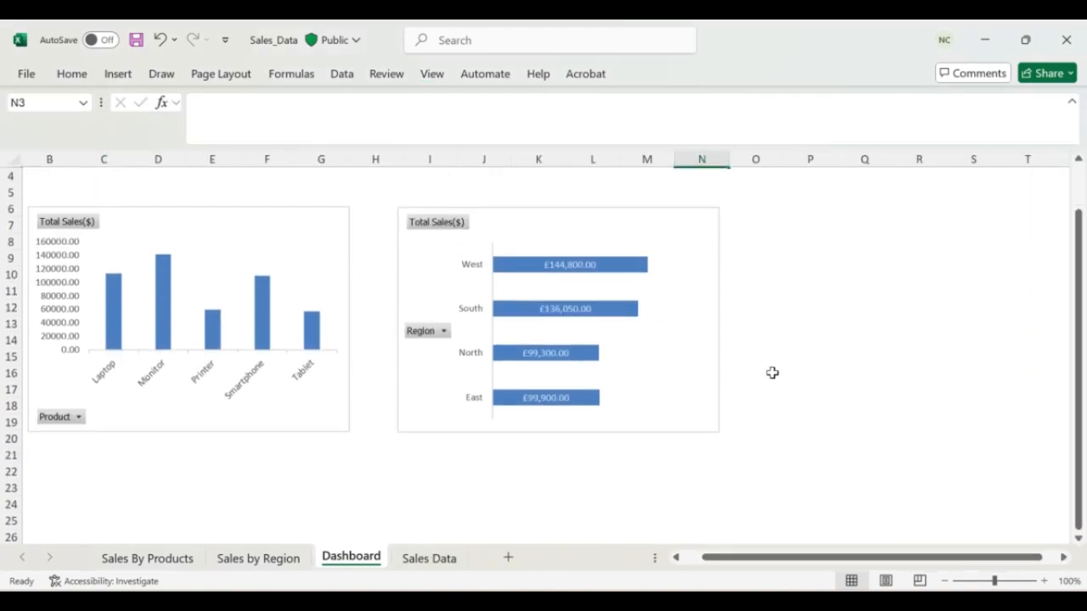
{"action": "scroll", "coordinate": [772, 373], "scroll_direction": "up", "scroll_amount": 1}
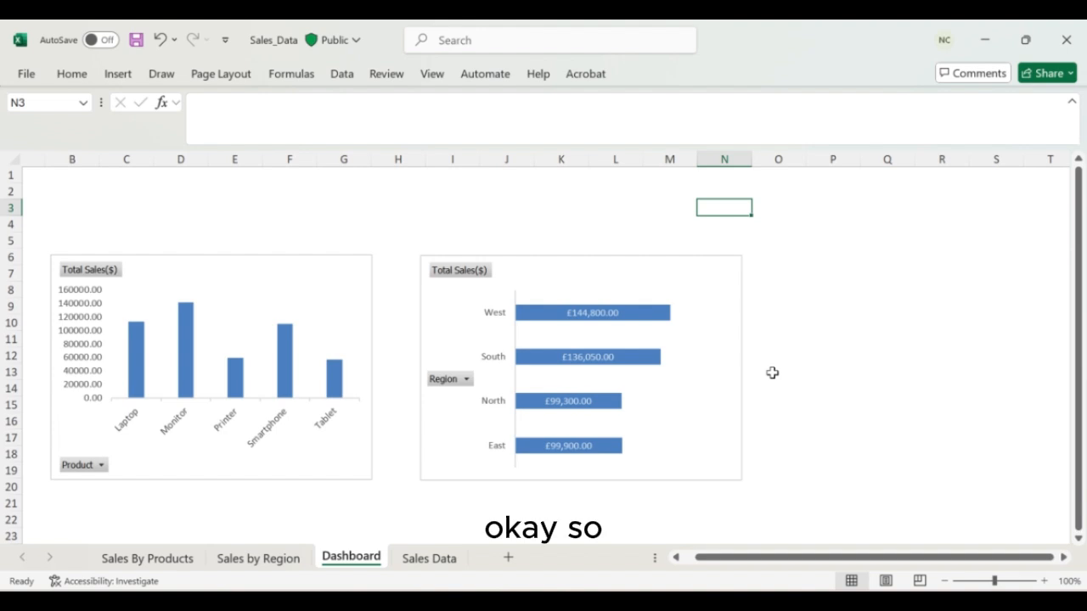
- Draw a long thin rectangle above the charts at about row 2, spanning columns B to S
{"action": "left_click", "coordinate": [114, 203]}
{"action": "left_click", "coordinate": [94, 178]}
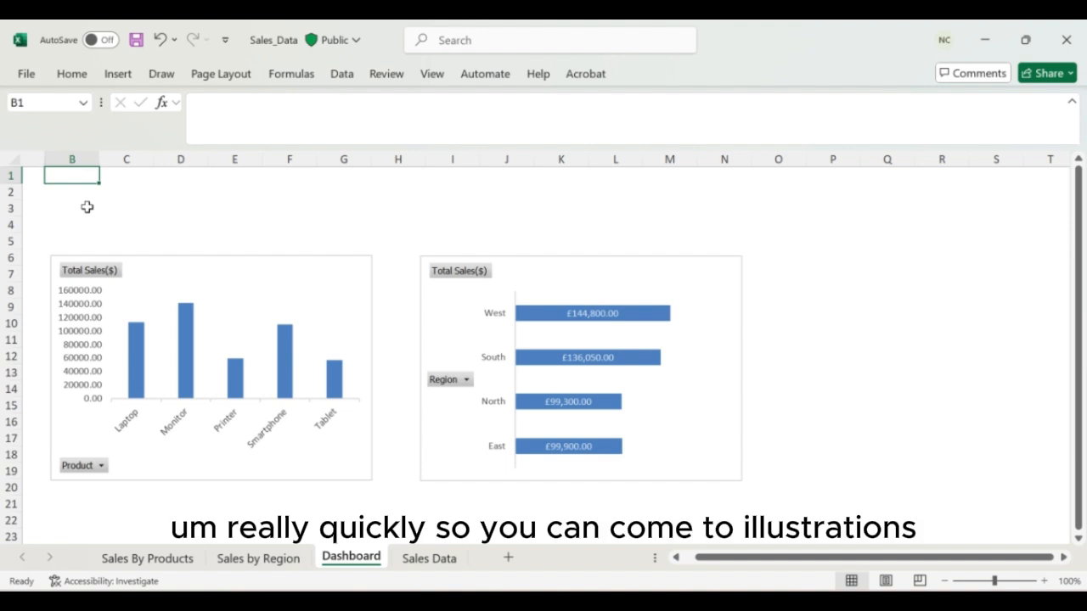
{"action": "left_click", "coordinate": [118, 74]}
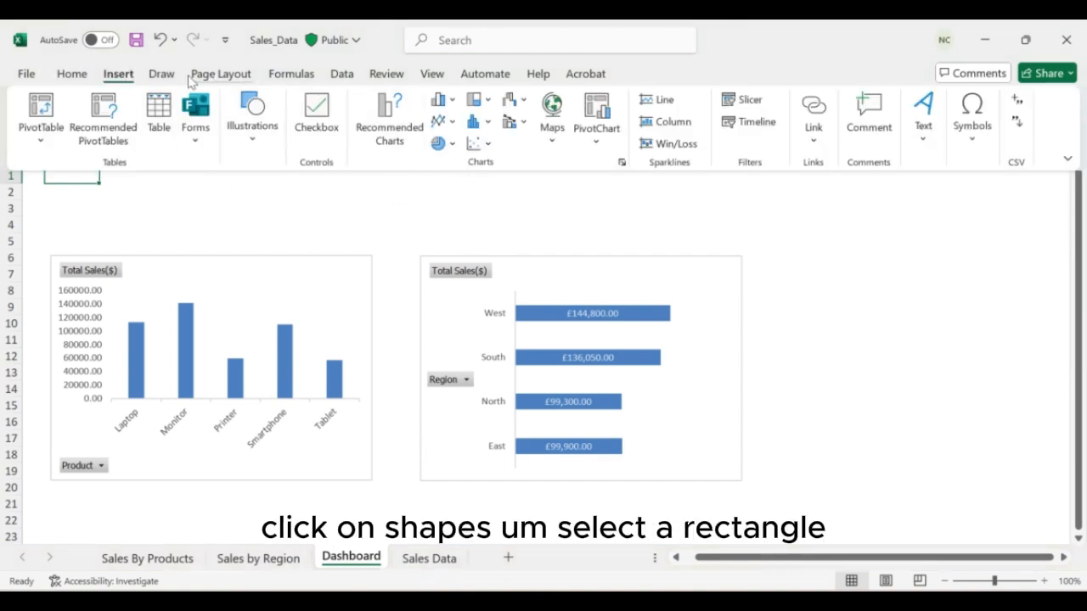
{"action": "left_click", "coordinate": [255, 128]}
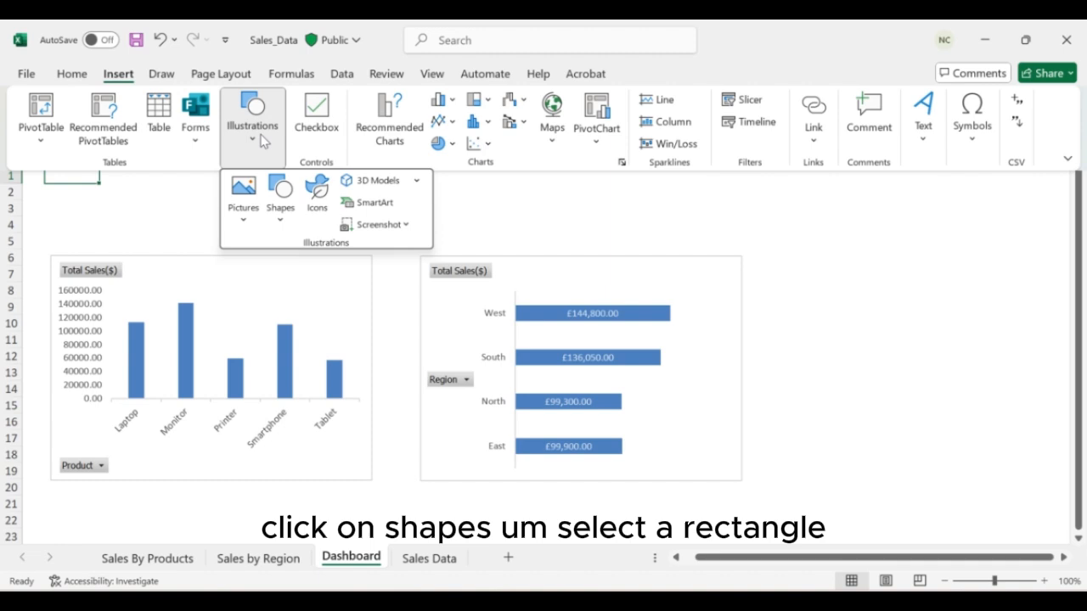
{"action": "left_click", "coordinate": [281, 216]}
{"action": "left_click", "coordinate": [336, 270]}
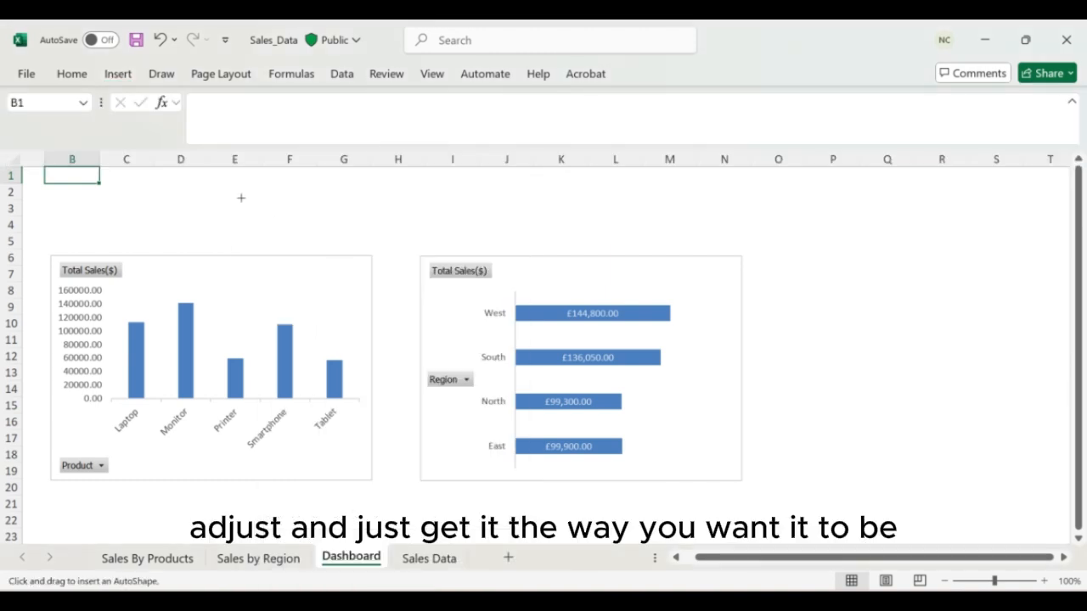
{"action": "mouse_move", "coordinate": [73, 191]}
{"action": "left_mouse_down"}
{"action": "mouse_move", "coordinate": [154, 271]}
{"action": "mouse_move", "coordinate": [131, 204]}
{"action": "mouse_move", "coordinate": [766, 223]}
{"action": "mouse_move", "coordinate": [1061, 219]}
{"action": "mouse_move", "coordinate": [1040, 212]}
{"action": "left_mouse_up"}
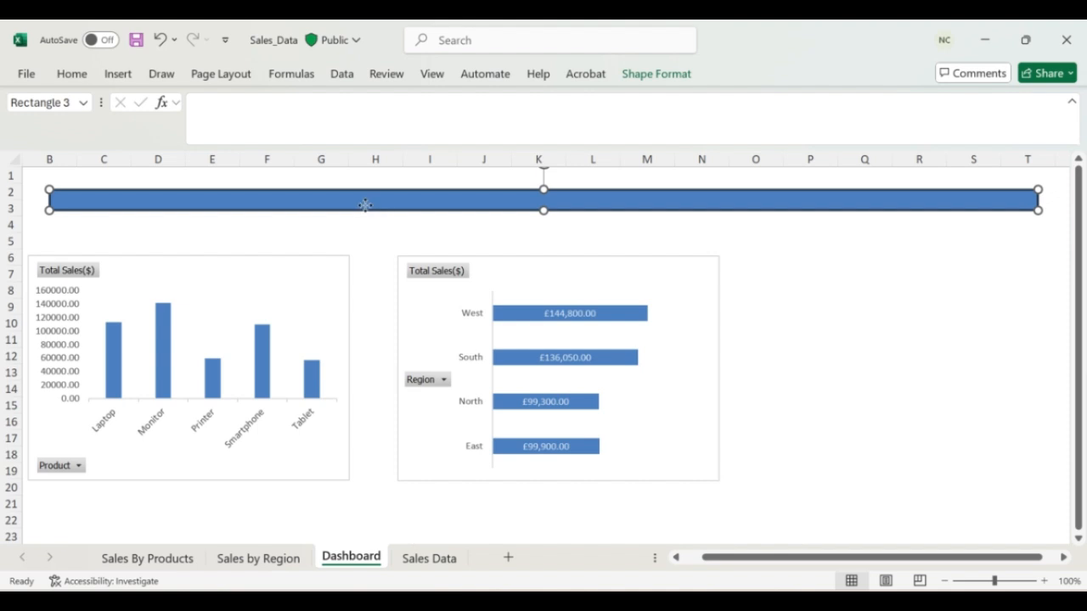
{"action": "left_click_drag", "start_coordinate": [365, 204], "coordinate": [336, 200]}
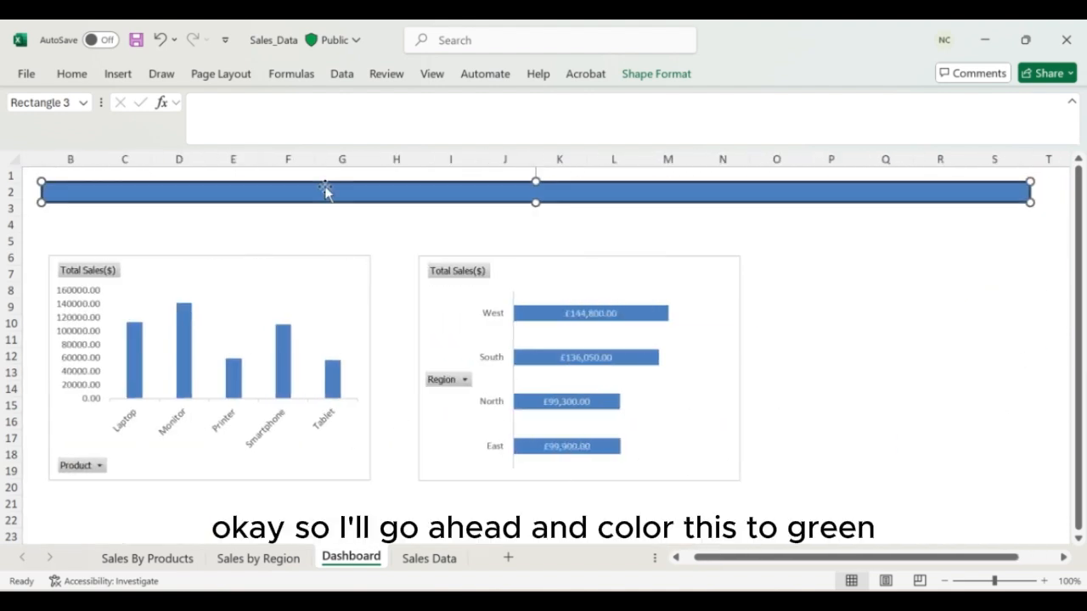
{"action": "left_click_drag", "start_coordinate": [325, 190], "coordinate": [329, 192]}
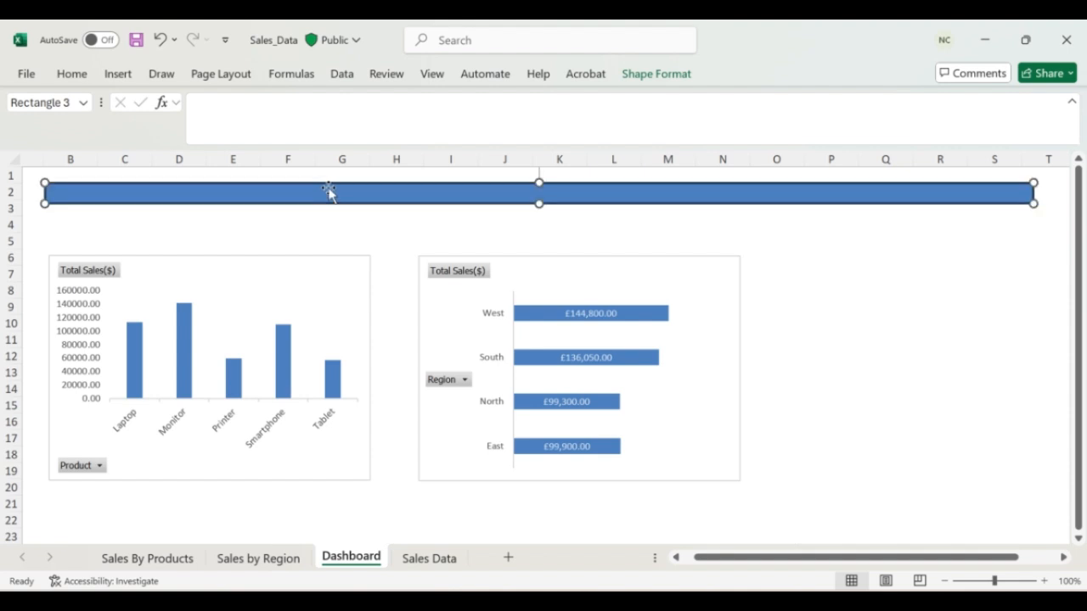
- Fill the rectangle above the charts with standard green and reduce its height slightly
{"action": "left_click", "coordinate": [73, 75]}
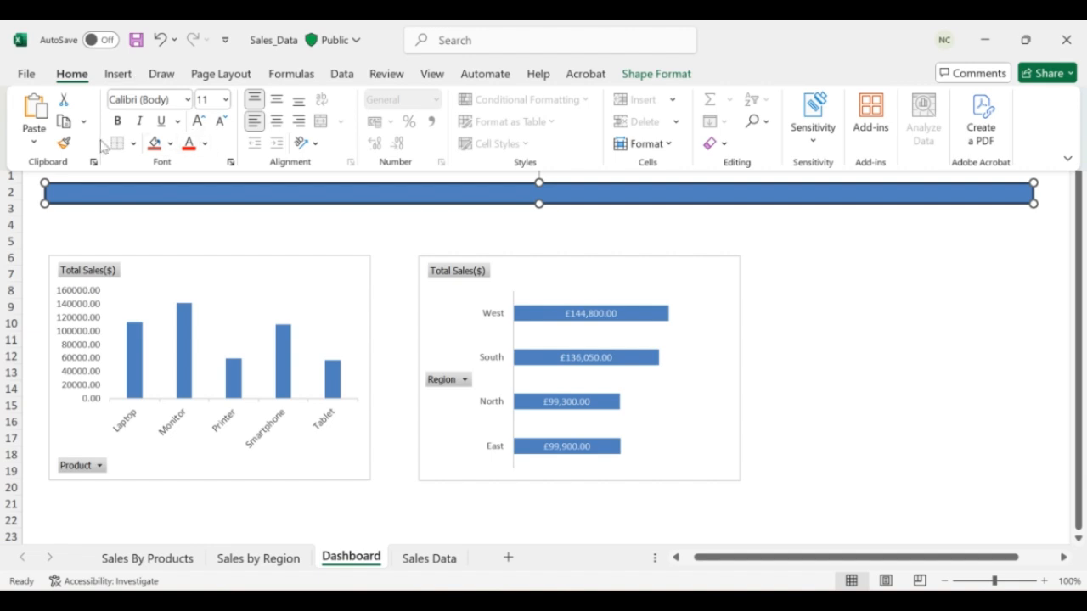
{"action": "left_click", "coordinate": [171, 146]}
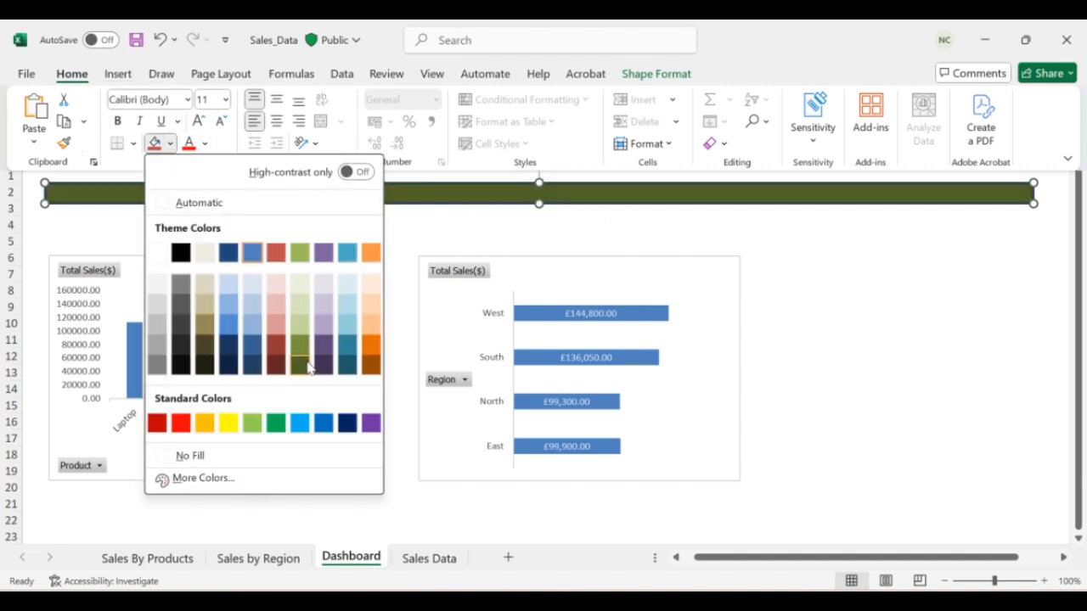
{"action": "left_click", "coordinate": [282, 428]}
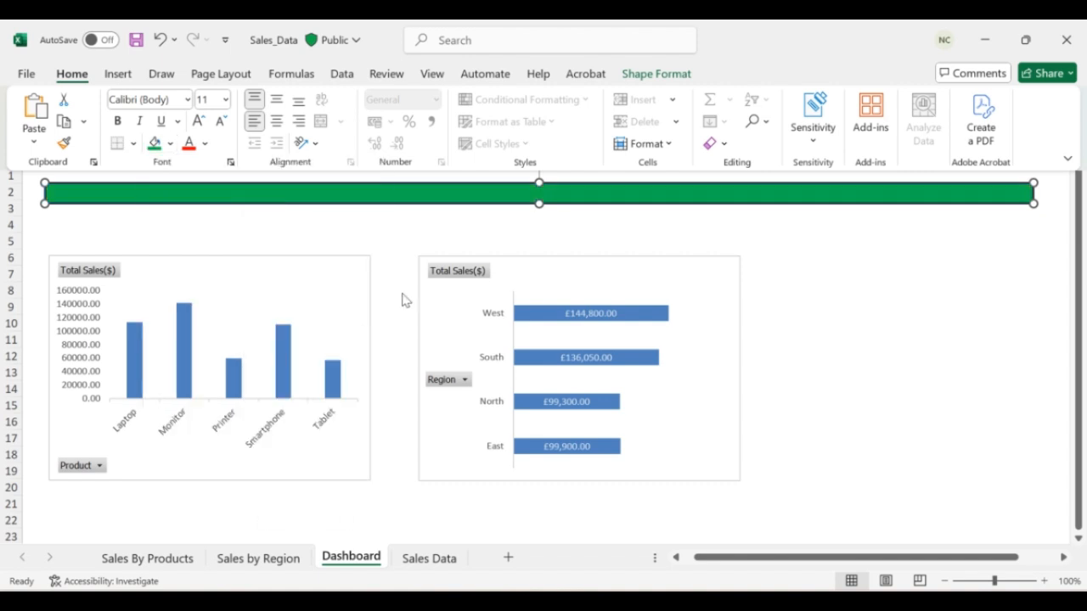
{"action": "left_click", "coordinate": [347, 226]}
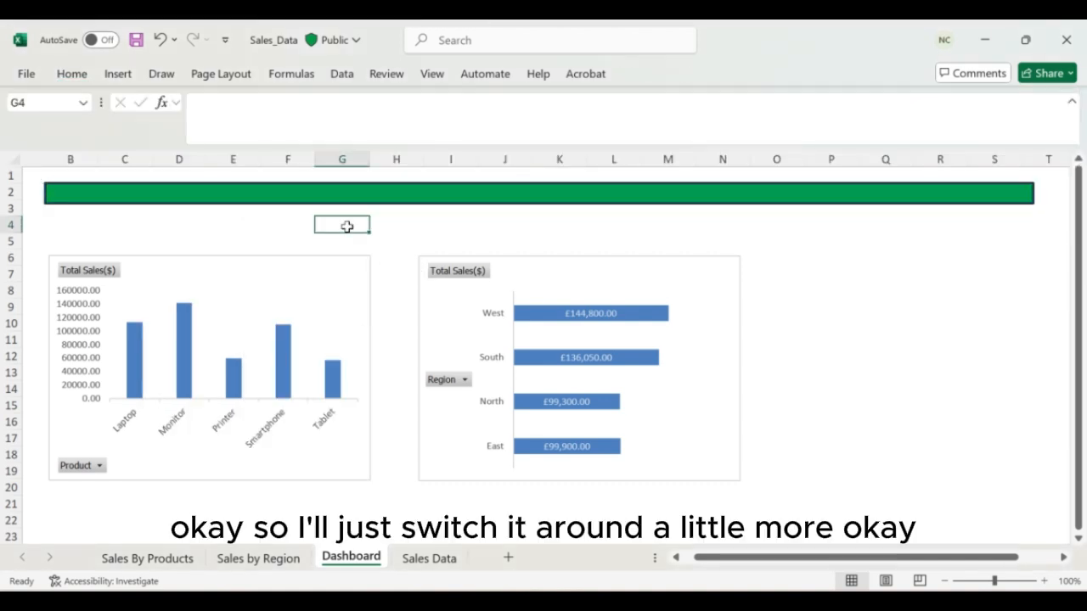
{"action": "left_click", "coordinate": [185, 190]}
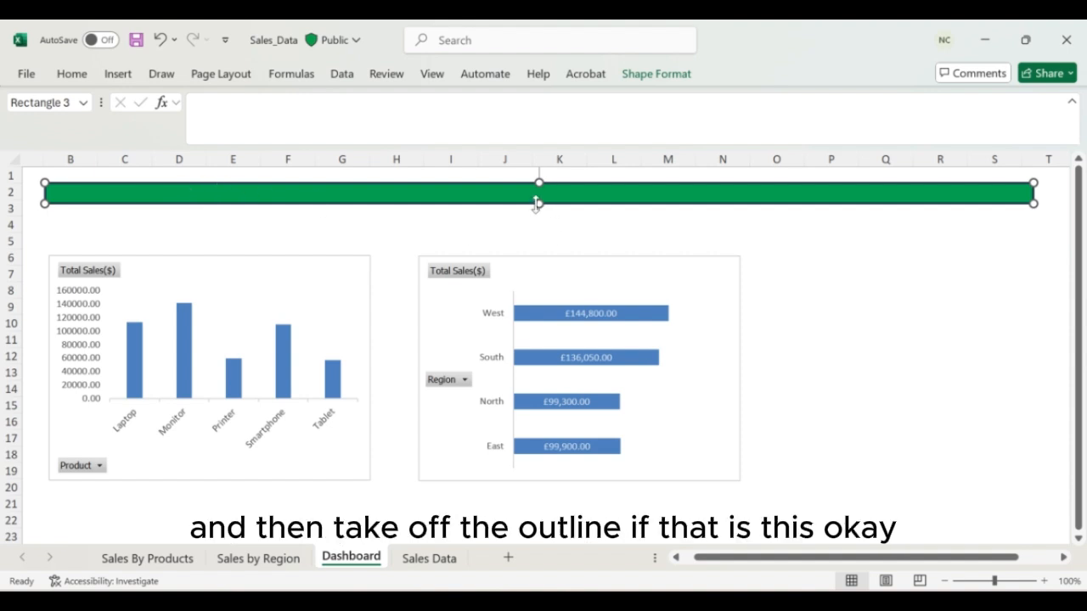
{"action": "left_click_drag", "start_coordinate": [537, 204], "coordinate": [539, 196]}
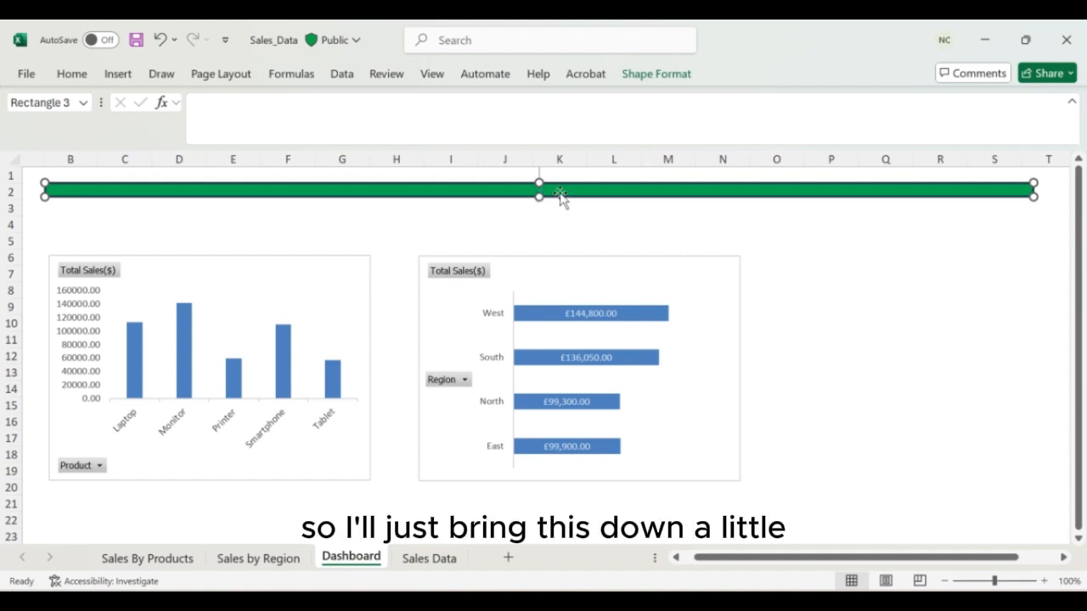
- Remove the green bar's outline and move the bar down to about row 3
{"action": "right_click", "coordinate": [561, 193]}
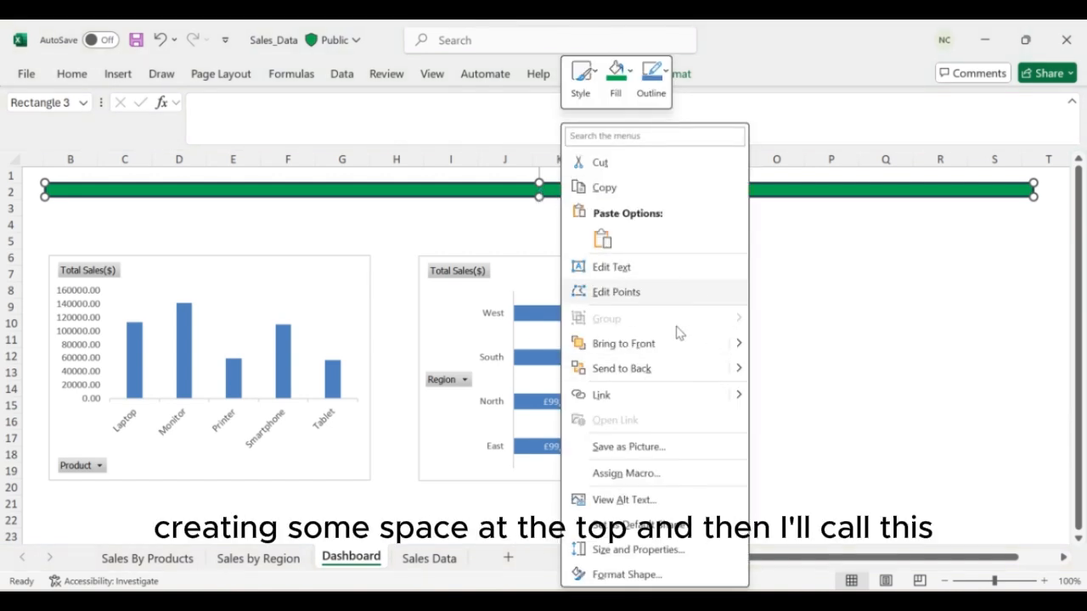
{"action": "left_click", "coordinate": [666, 71]}
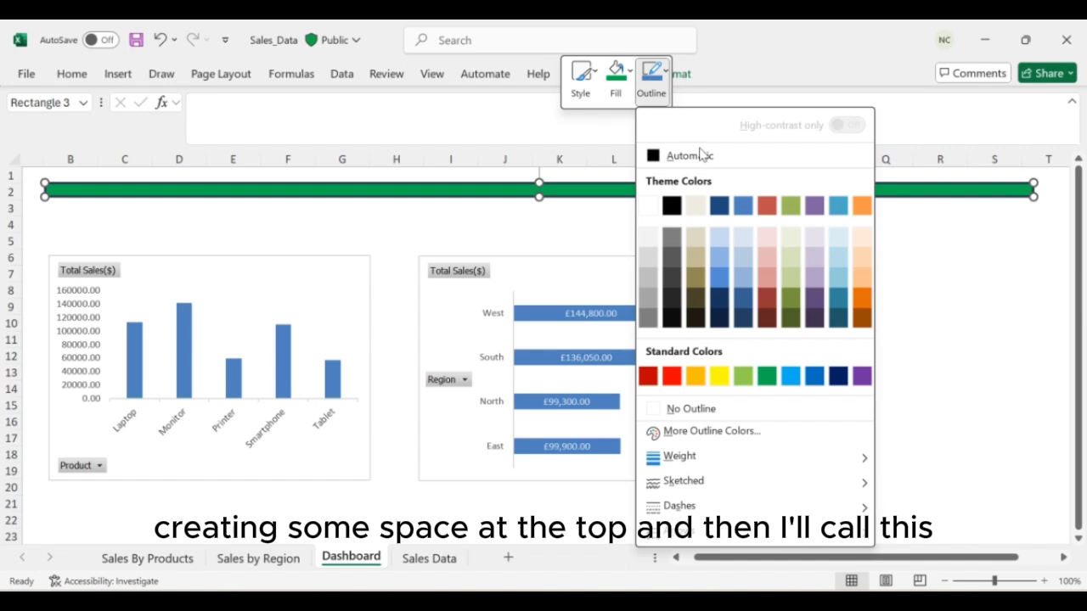
{"action": "left_click", "coordinate": [697, 411]}
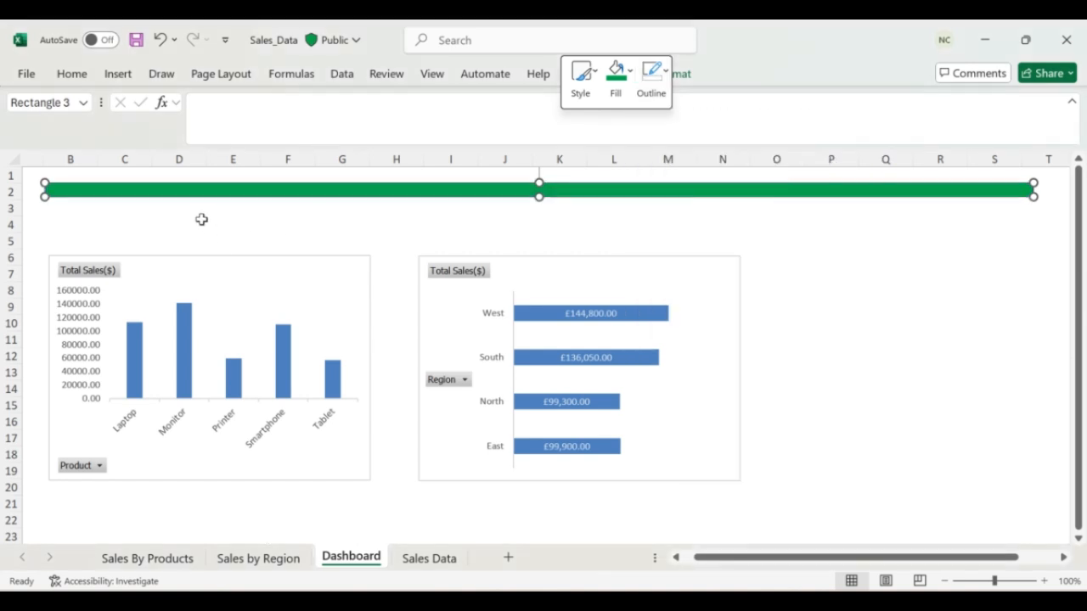
{"action": "left_click", "coordinate": [201, 219]}
{"action": "left_click", "coordinate": [189, 197]}
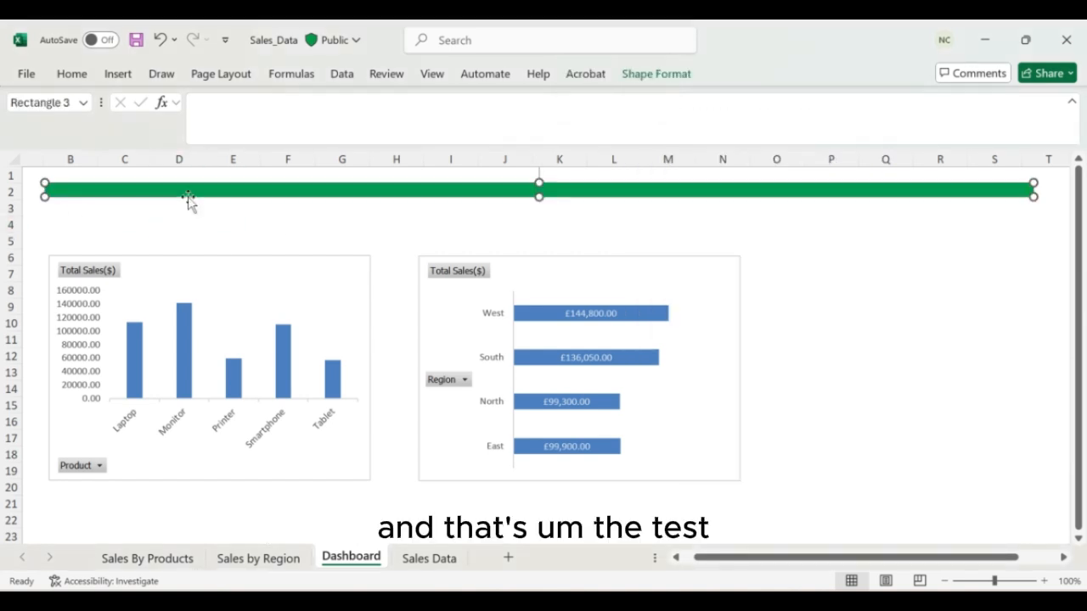
{"action": "left_click_drag", "start_coordinate": [188, 197], "coordinate": [188, 211]}
- Draw a small text box in column B across rows 1 to 3, over the green bar
{"action": "left_click", "coordinate": [172, 187]}
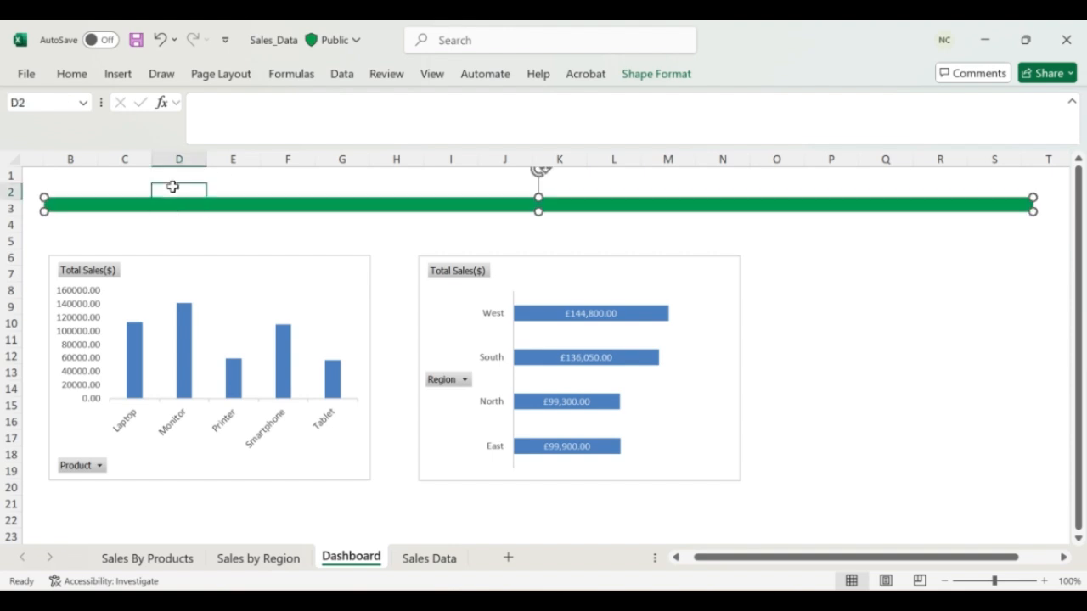
{"action": "left_click", "coordinate": [71, 76]}
{"action": "left_click", "coordinate": [118, 74]}
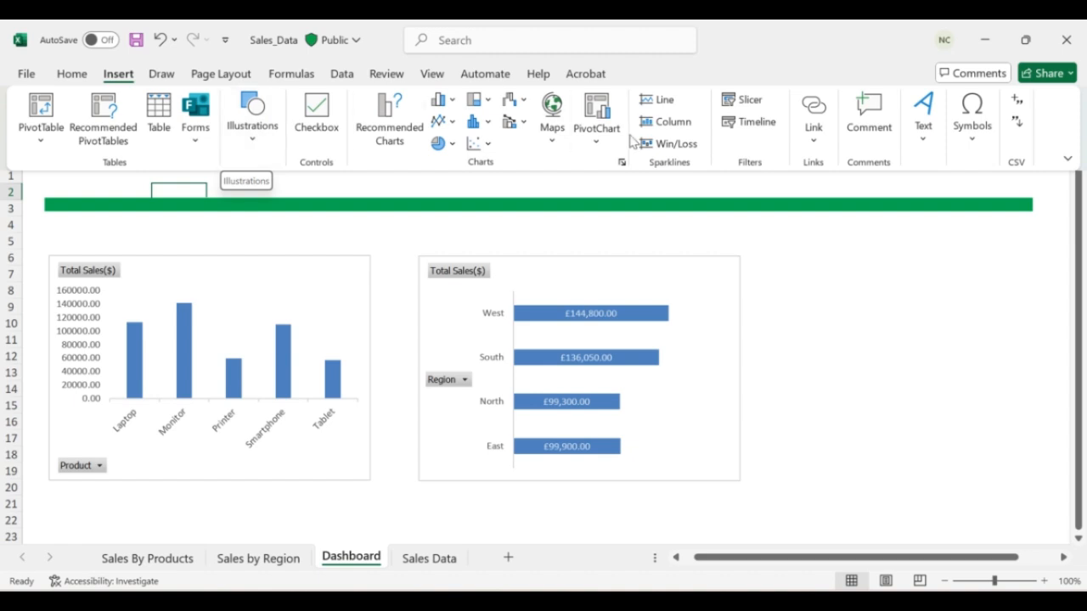
{"action": "left_click", "coordinate": [934, 152]}
{"action": "left_click", "coordinate": [898, 187]}
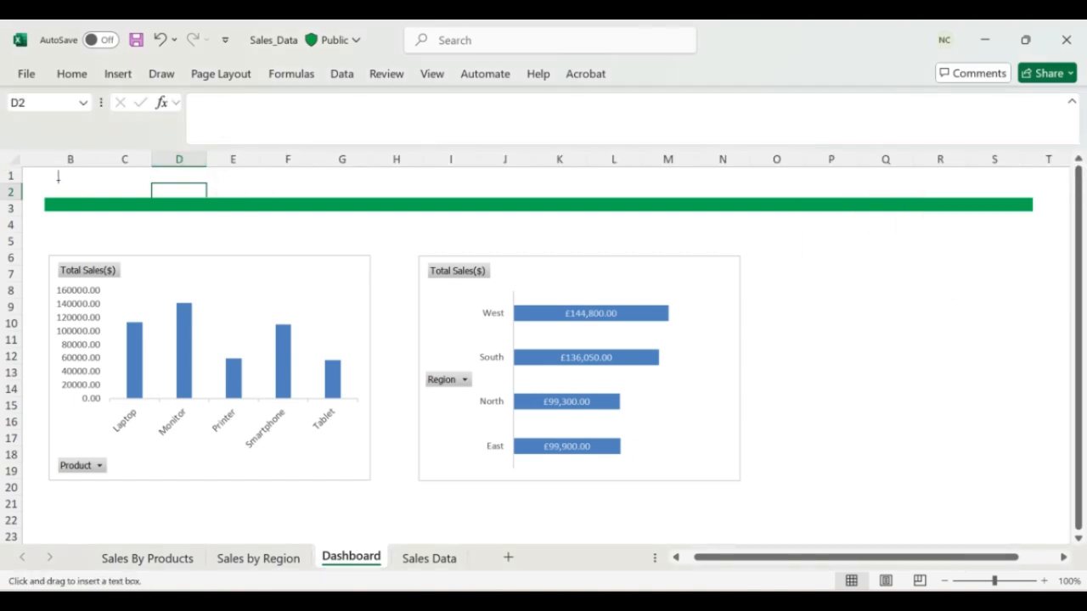
{"action": "left_click_drag", "start_coordinate": [58, 180], "coordinate": [75, 204]}
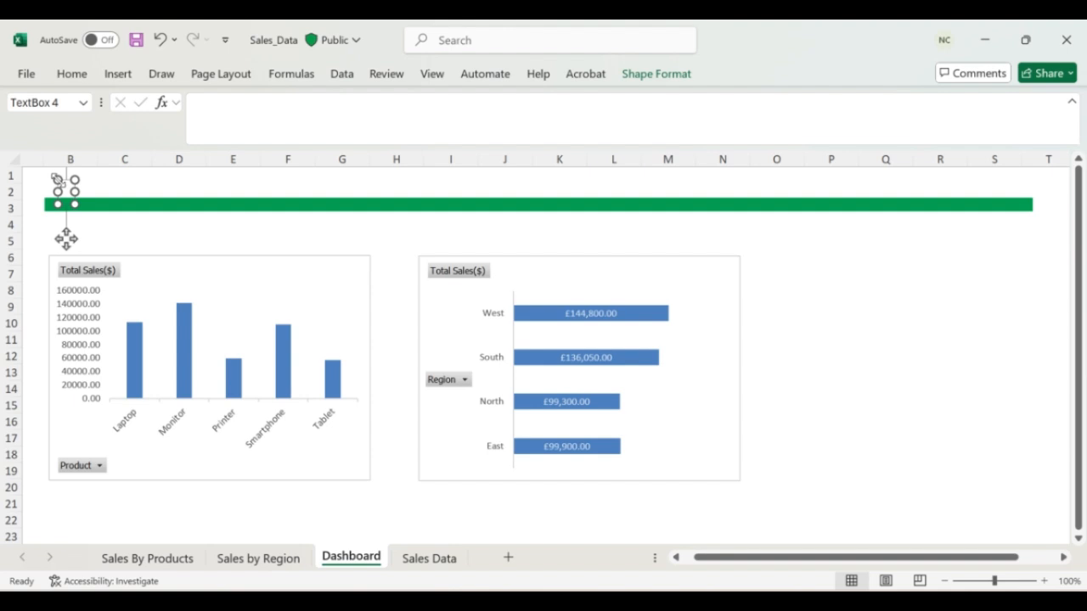
- Enter the title "Nathan Enterprises Dashboard" in the text box, place it just above the green bar and widen it to column G
{"action": "type", "text": "N"}
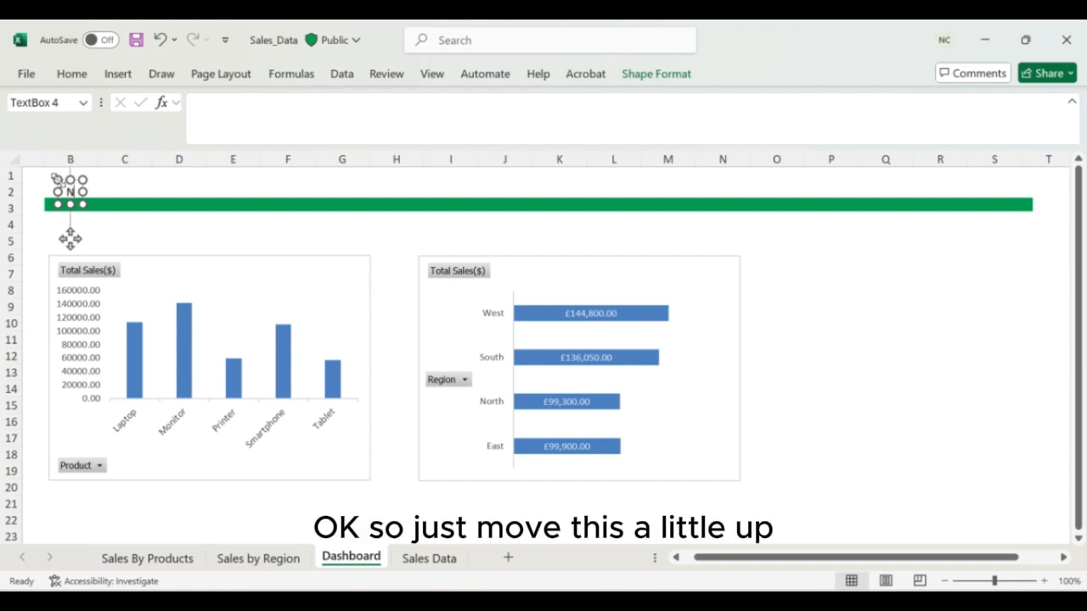
{"action": "type", "text": "athan En"}
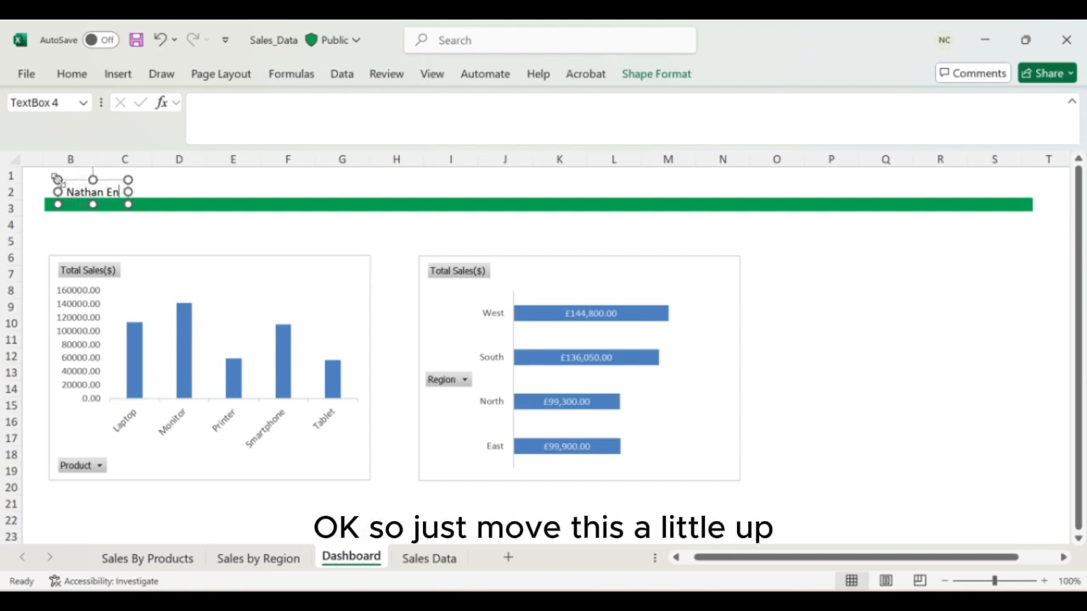
{"action": "type", "text": "terprises D"}
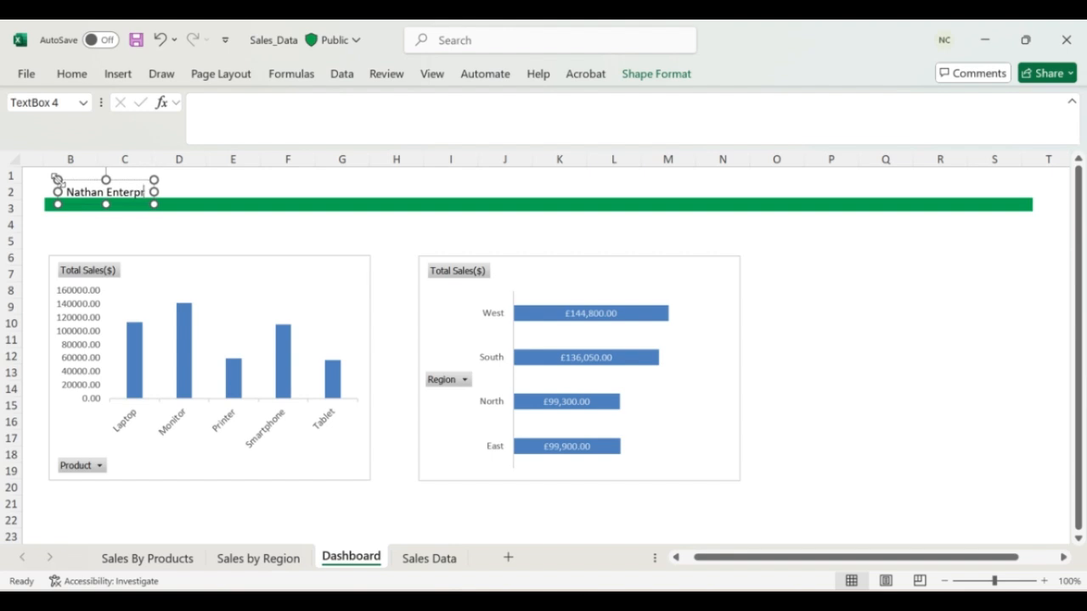
{"action": "type", "text": "hboard"}
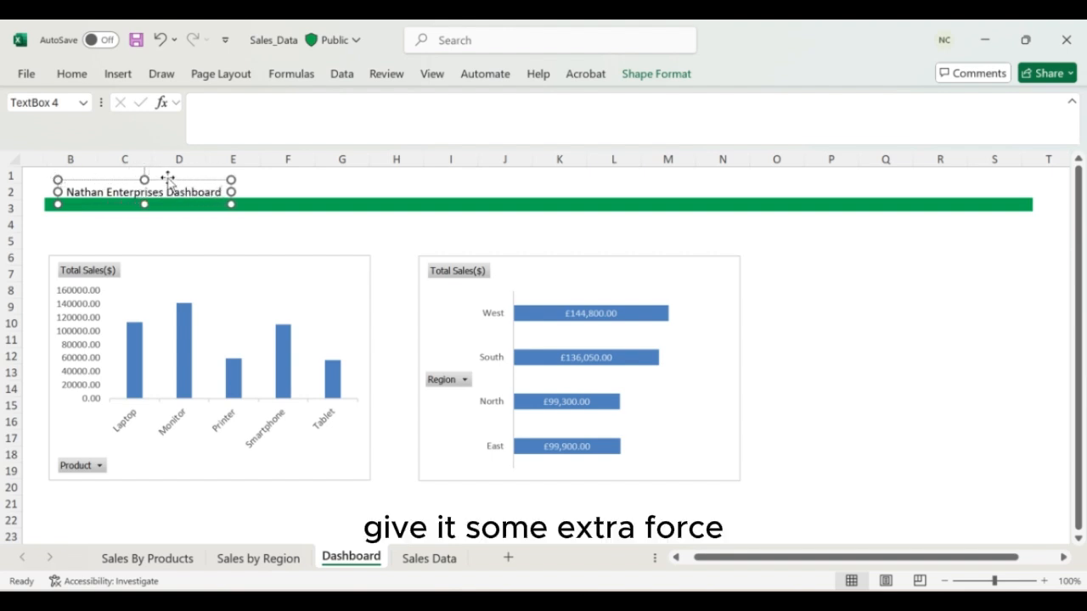
{"action": "left_click_drag", "start_coordinate": [170, 180], "coordinate": [347, 184]}
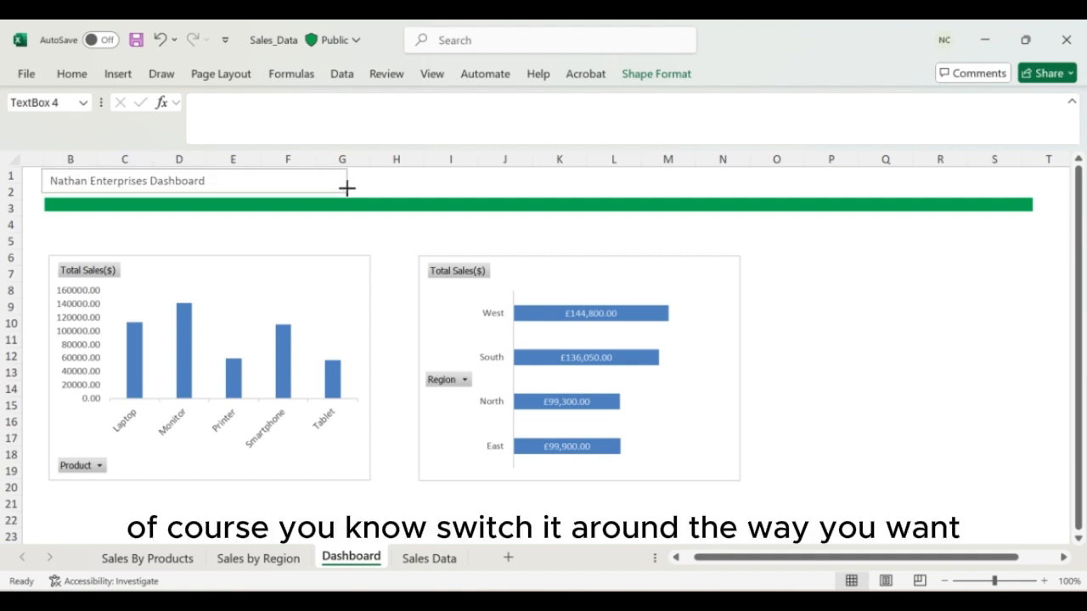
- Enlarge the dashboard title text by three font-size increments and make it bold
{"action": "triple_click", "coordinate": [227, 180]}
{"action": "key", "text": "ctrl+shift+period"}
{"action": "key", "text": "ctrl+shift+period"}
{"action": "key", "text": "ctrl+shift+period"}
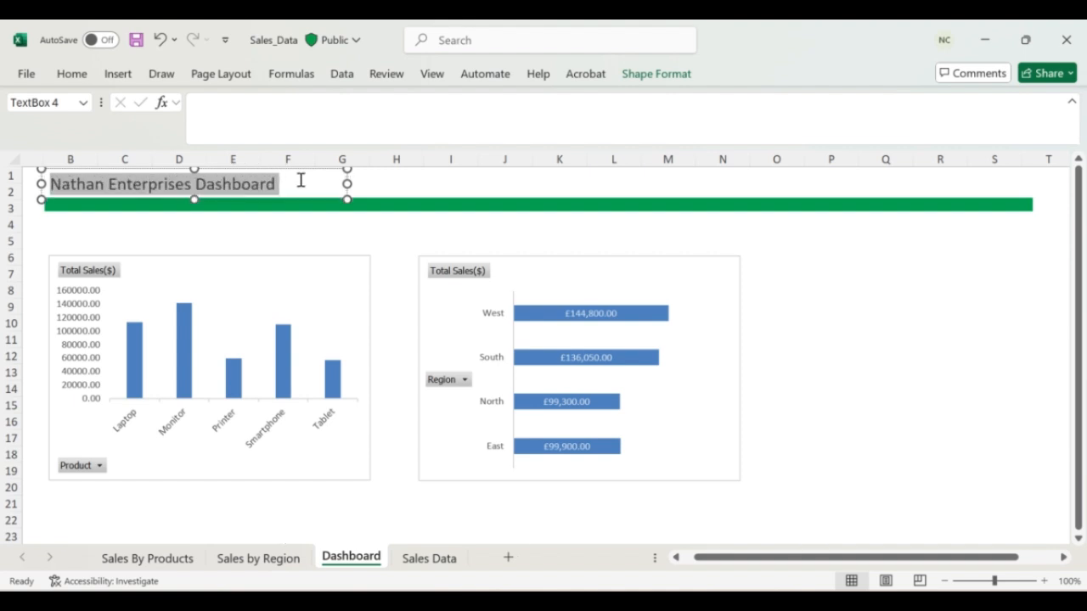
{"action": "key", "text": "ctrl+b"}
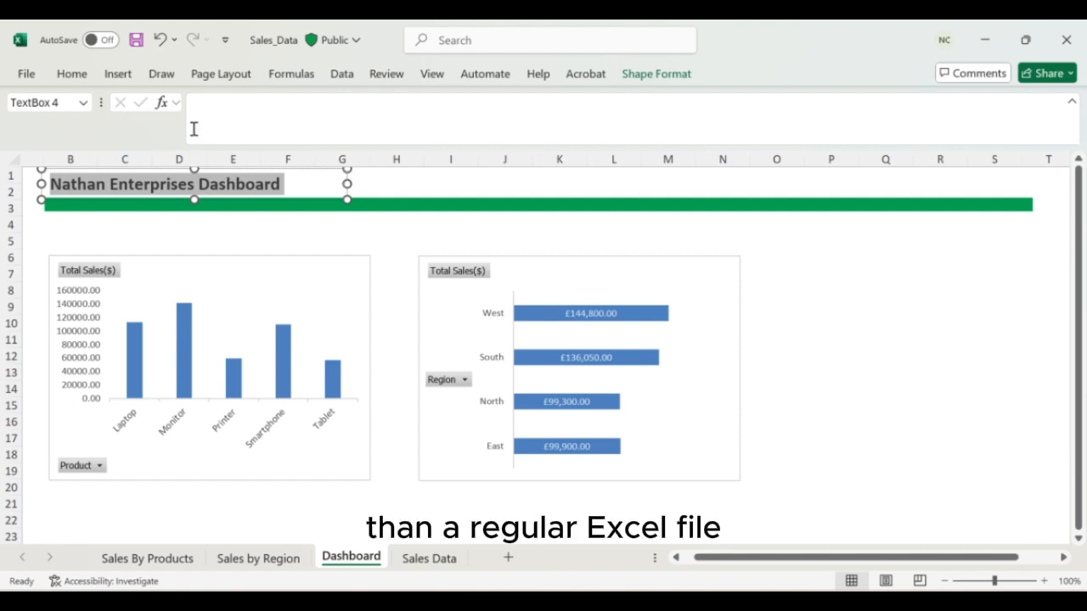
{"action": "left_click", "coordinate": [520, 177]}
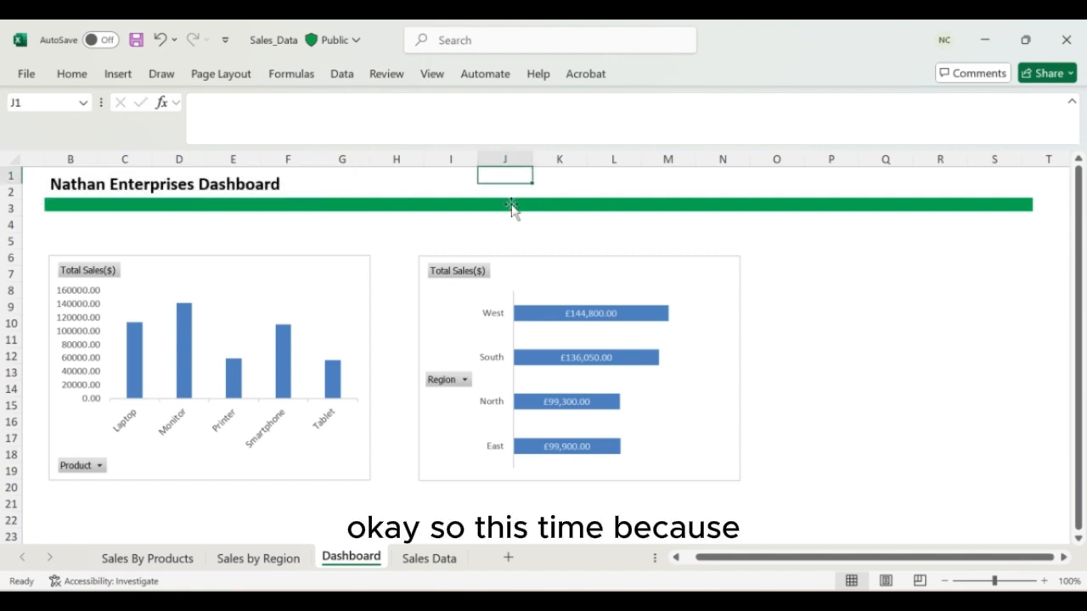
- Reduce the dashboard title to 14 pt and narrow its text box to end in column F
{"action": "left_click", "coordinate": [221, 182]}
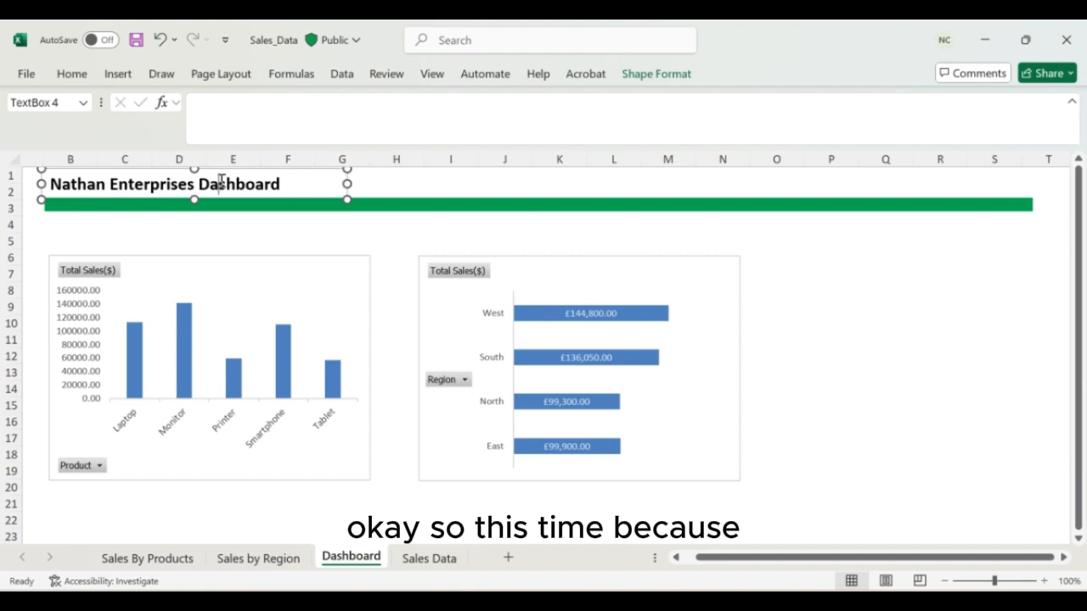
{"action": "triple_click", "coordinate": [156, 186]}
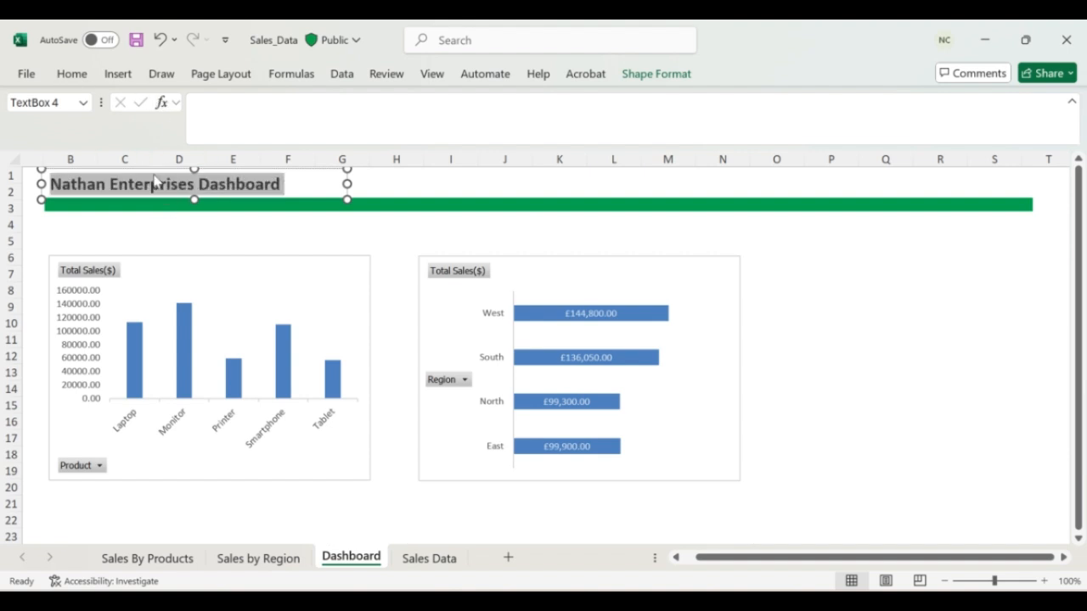
{"action": "key", "text": "ctrl+shift+comma"}
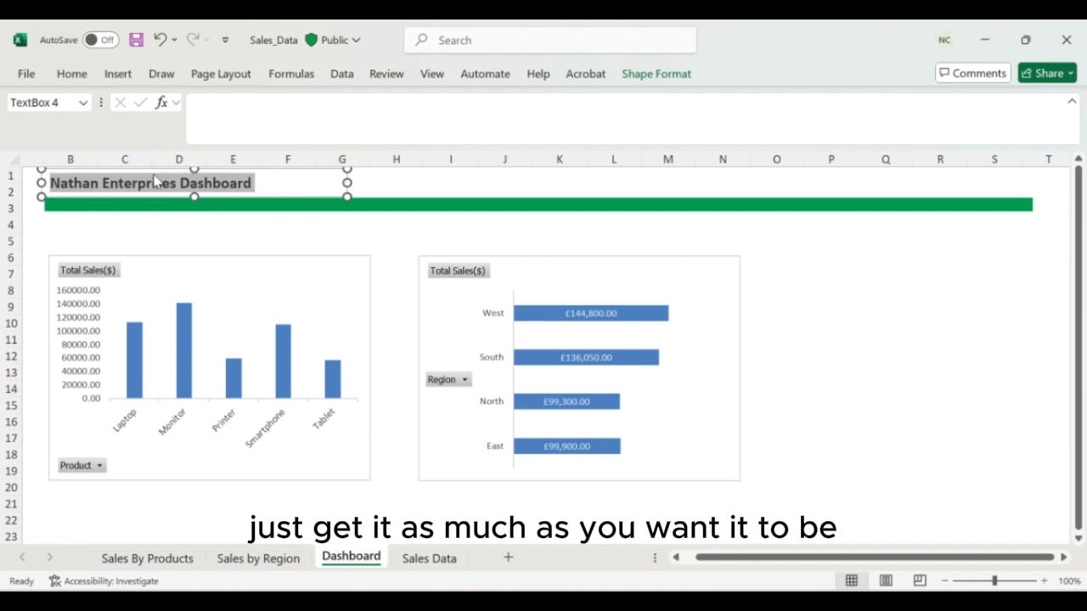
{"action": "left_click_drag", "start_coordinate": [347, 184], "coordinate": [301, 185]}
{"action": "right_click", "coordinate": [299, 185]}
{"action": "left_click", "coordinate": [215, 185]}
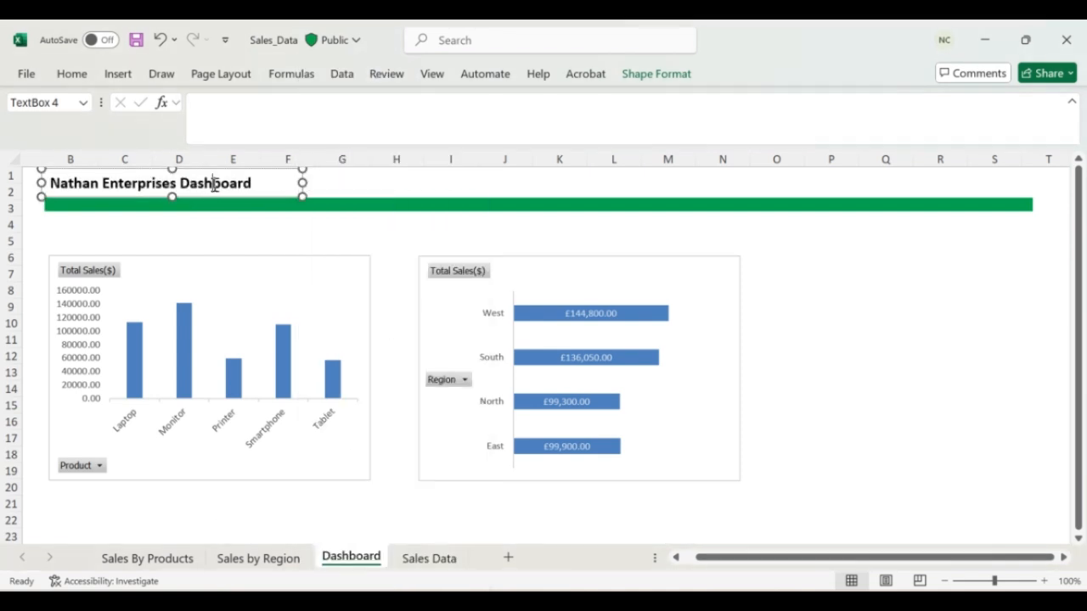
- Browse the available fonts for the dashboard title text
{"action": "triple_click", "coordinate": [215, 186]}
{"action": "left_click", "coordinate": [72, 75]}
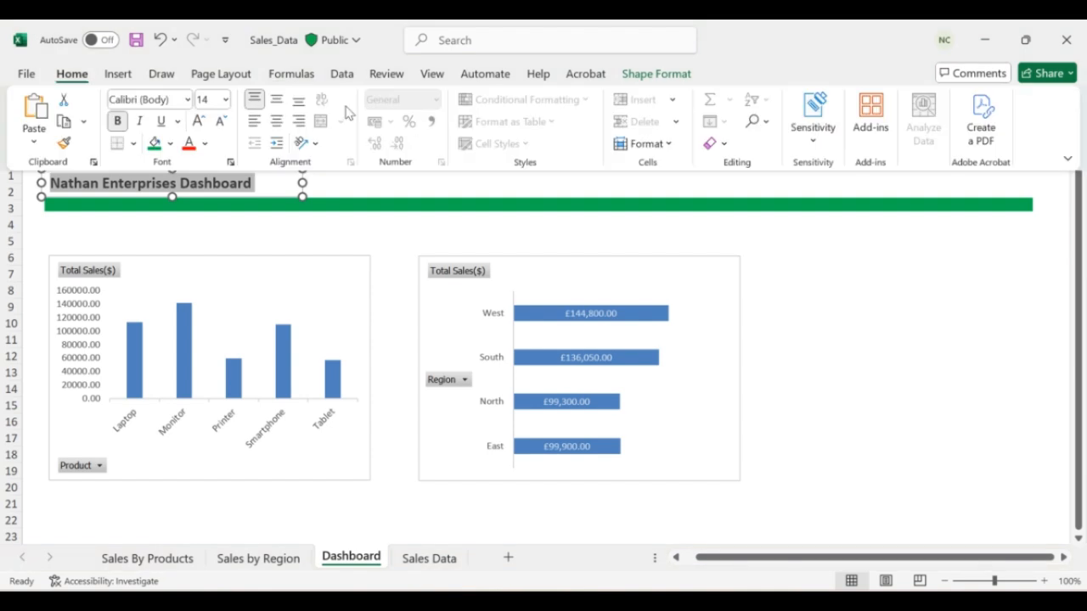
{"action": "left_click", "coordinate": [188, 100]}
{"action": "scroll", "coordinate": [207, 357], "scroll_direction": "down", "scroll_amount": 10}
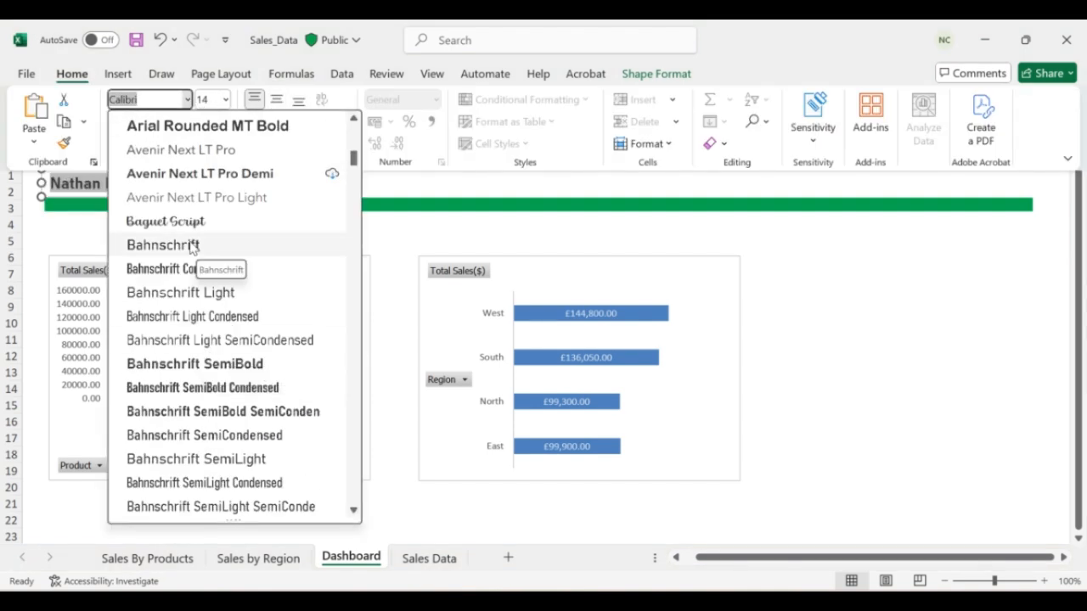
{"action": "scroll", "coordinate": [191, 247], "scroll_direction": "up", "scroll_amount": 1}
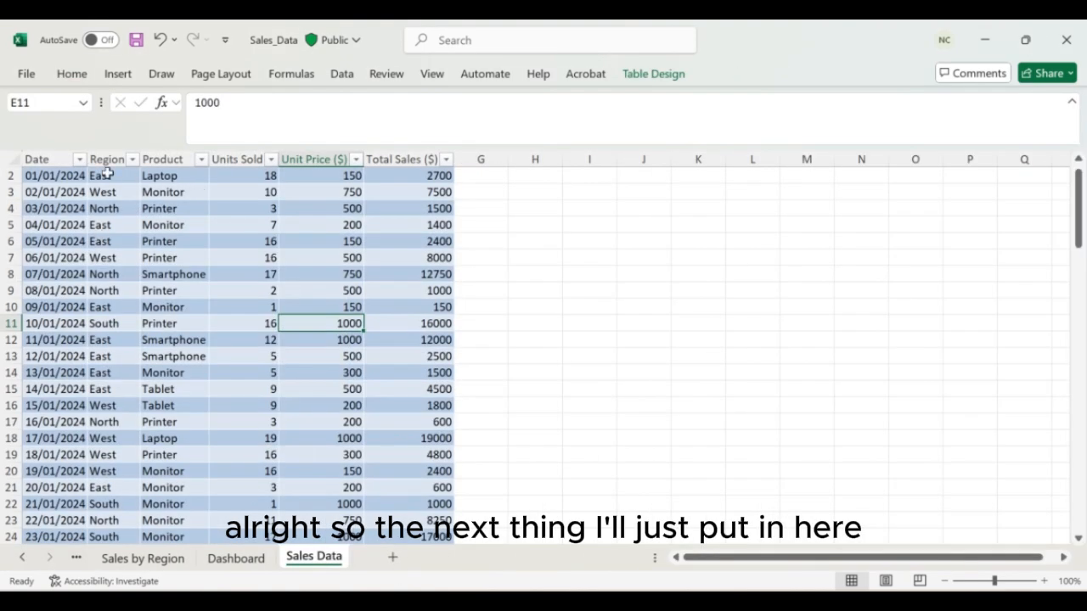
- Create a PivotTable from the SalesData table on a new worksheet
{"action": "left_click", "coordinate": [118, 74]}
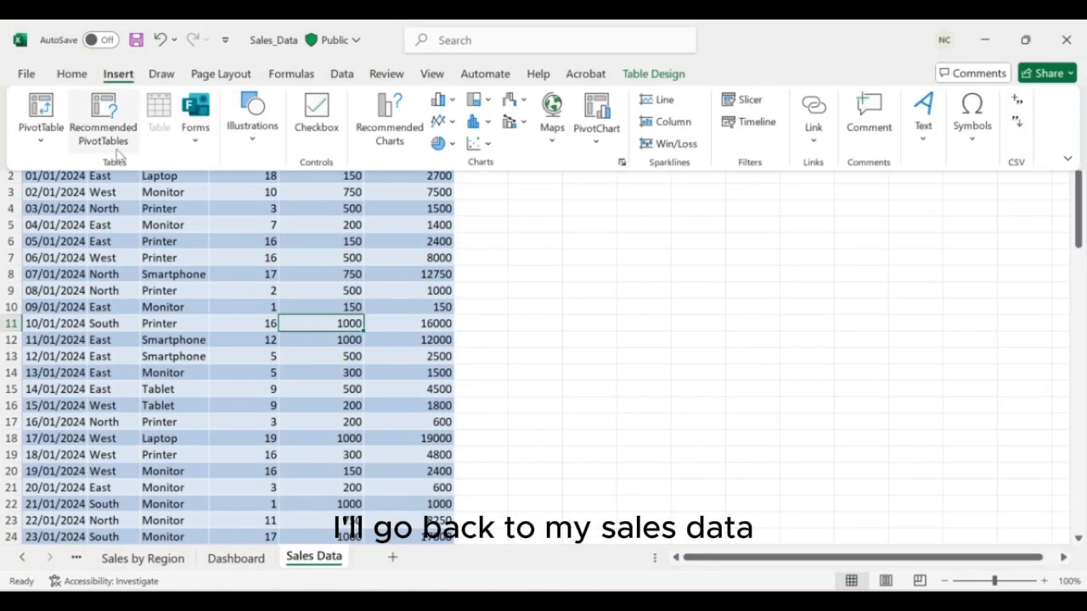
{"action": "left_click", "coordinate": [41, 134]}
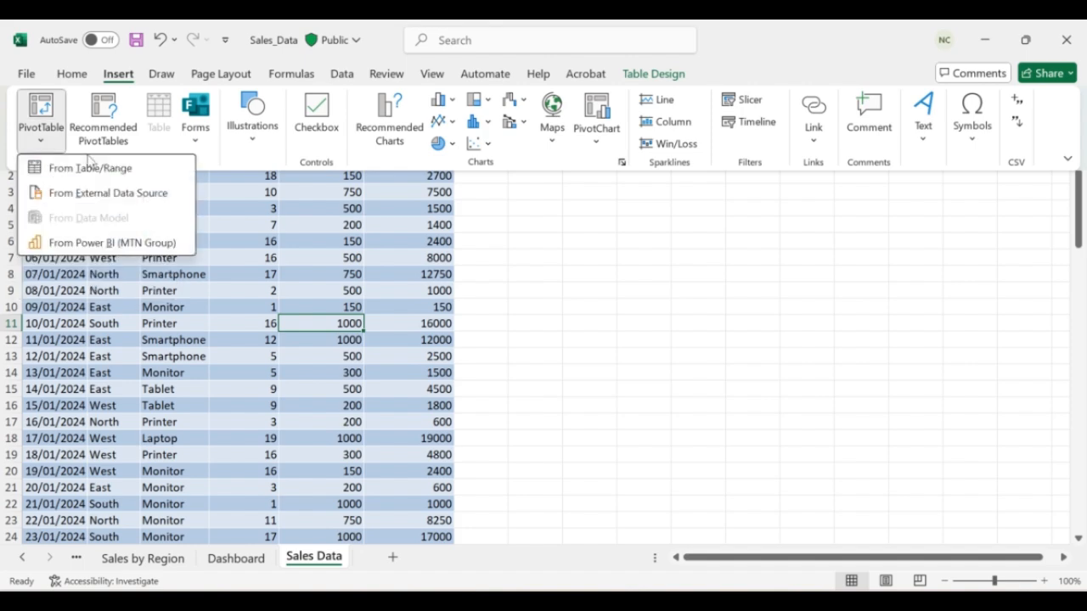
{"action": "left_click", "coordinate": [90, 172]}
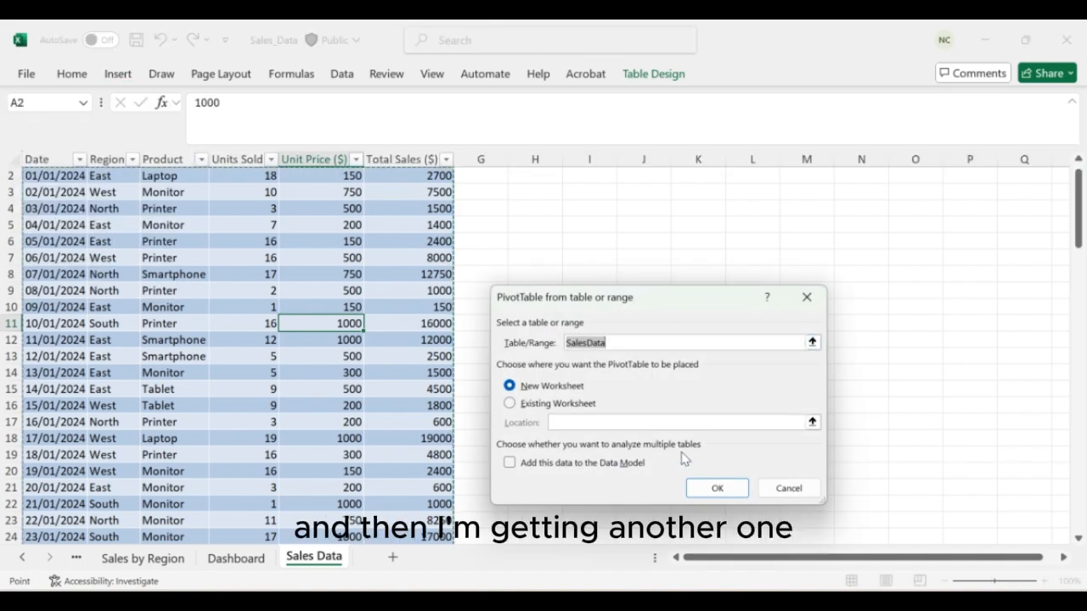
{"action": "left_click", "coordinate": [717, 488]}
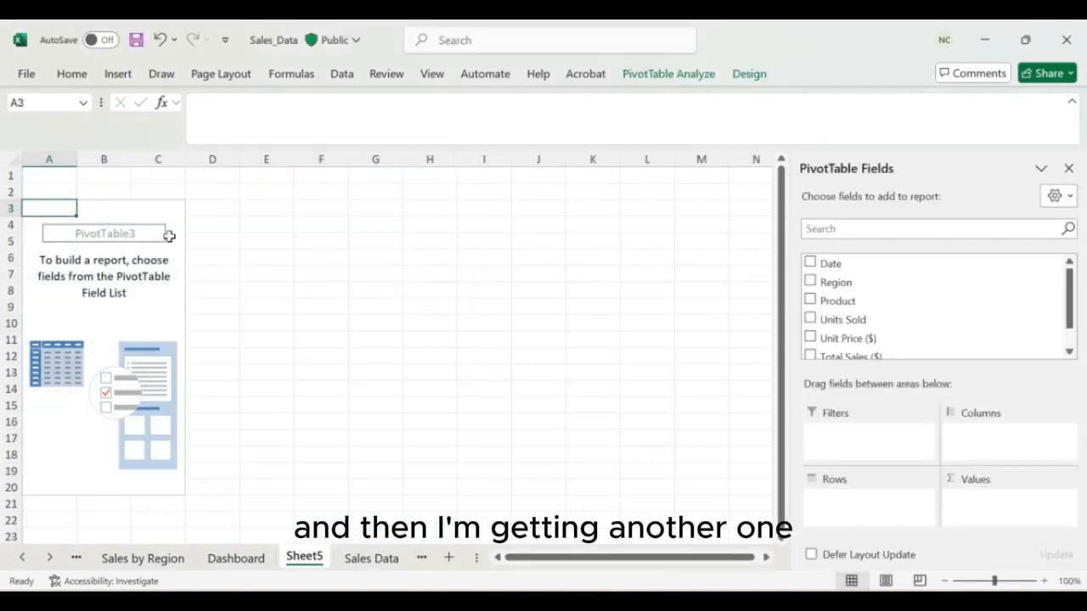
- Add Date to the PivotTable's rows and Units Sold to its values
{"action": "left_click", "coordinate": [866, 230]}
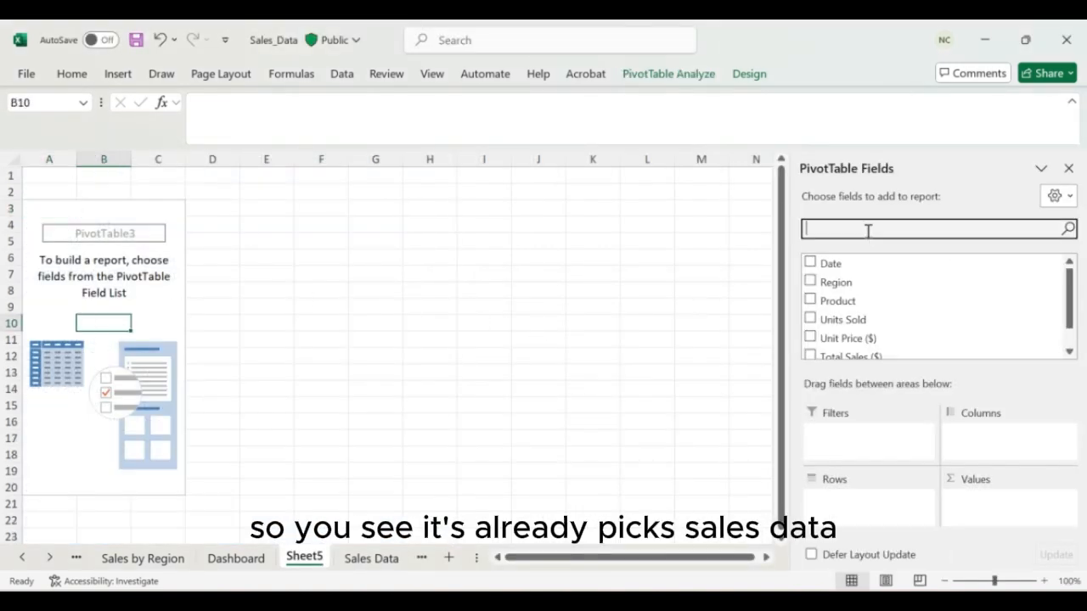
{"action": "type", "text": "date"}
{"action": "left_click_drag", "start_coordinate": [869, 263], "coordinate": [874, 502]}
{"action": "left_click", "coordinate": [885, 230]}
{"action": "type", "text": "unit"}
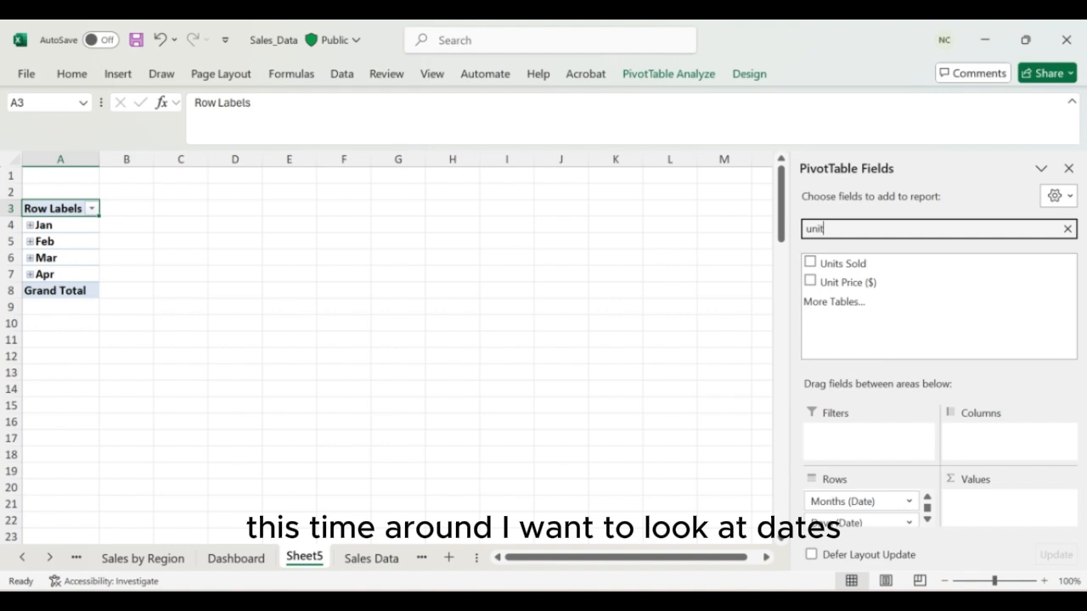
{"action": "left_click_drag", "start_coordinate": [874, 265], "coordinate": [1005, 503]}
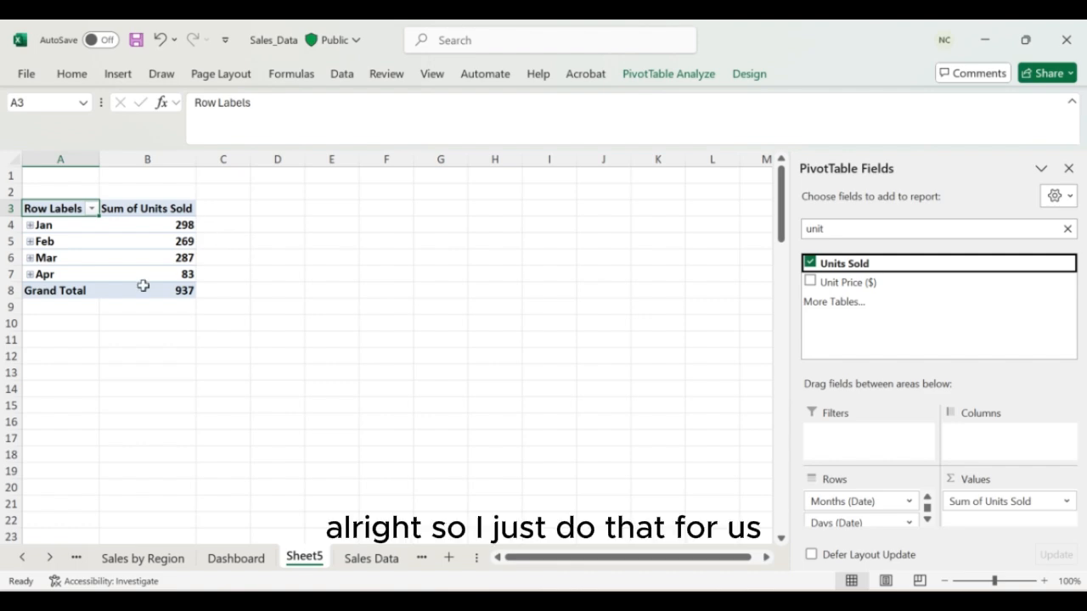
- Insert a Line PivotChart of units sold by month and place it clear of the PivotTable, starting around column D
{"action": "left_click", "coordinate": [668, 73]}
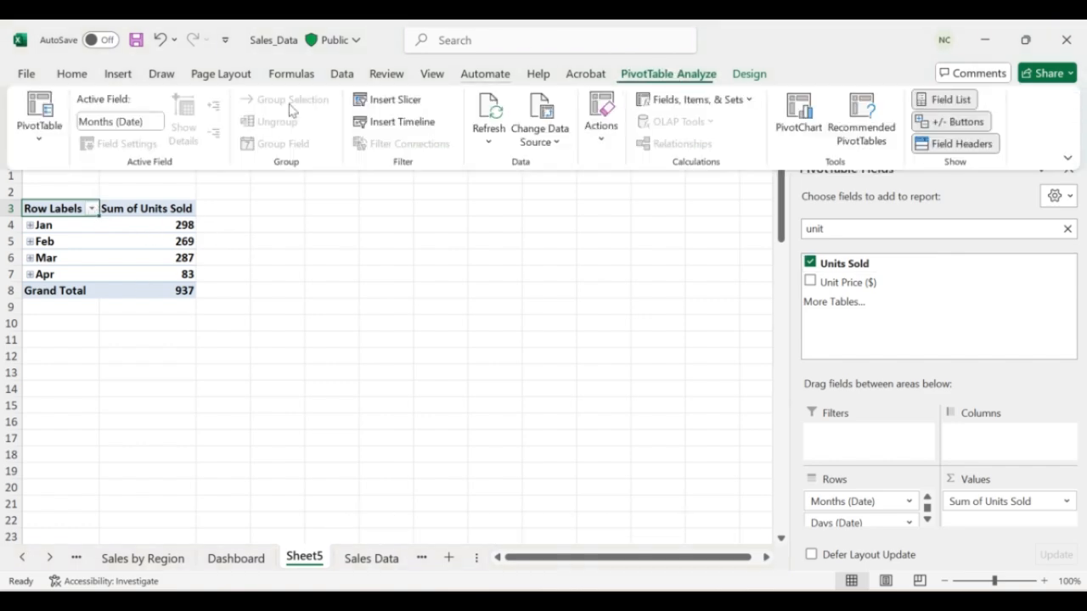
{"action": "left_click", "coordinate": [798, 127]}
{"action": "left_click", "coordinate": [329, 180]}
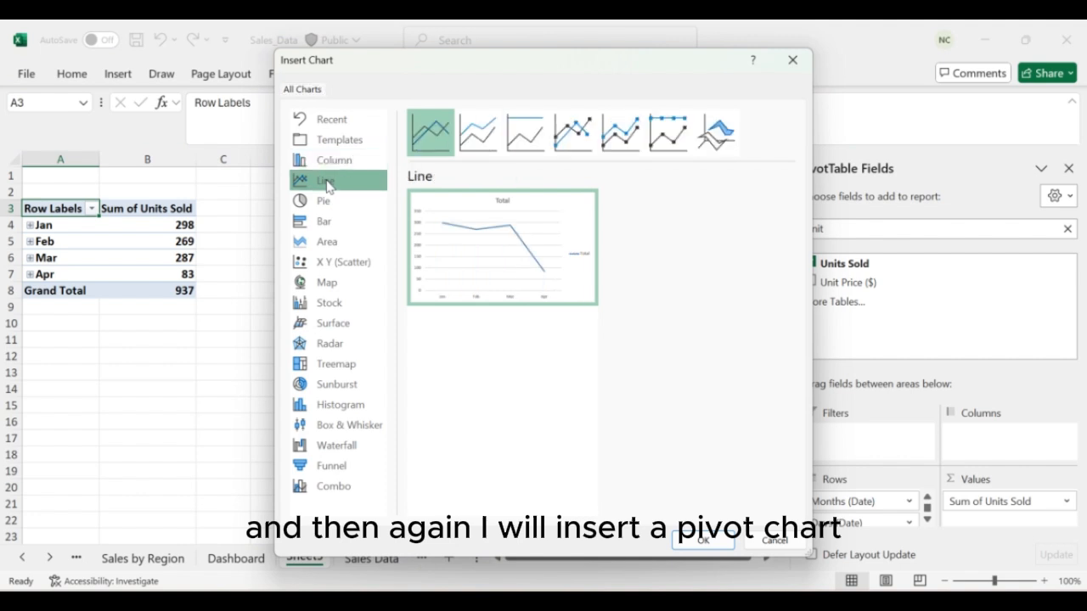
{"action": "mouse_move", "coordinate": [594, 267]}
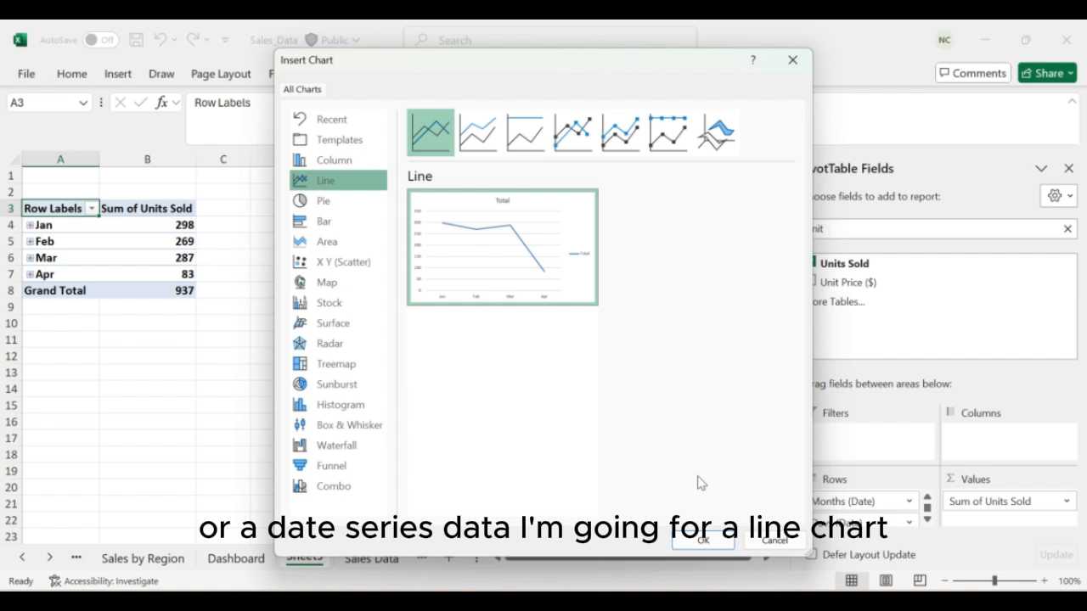
{"action": "left_click", "coordinate": [702, 540]}
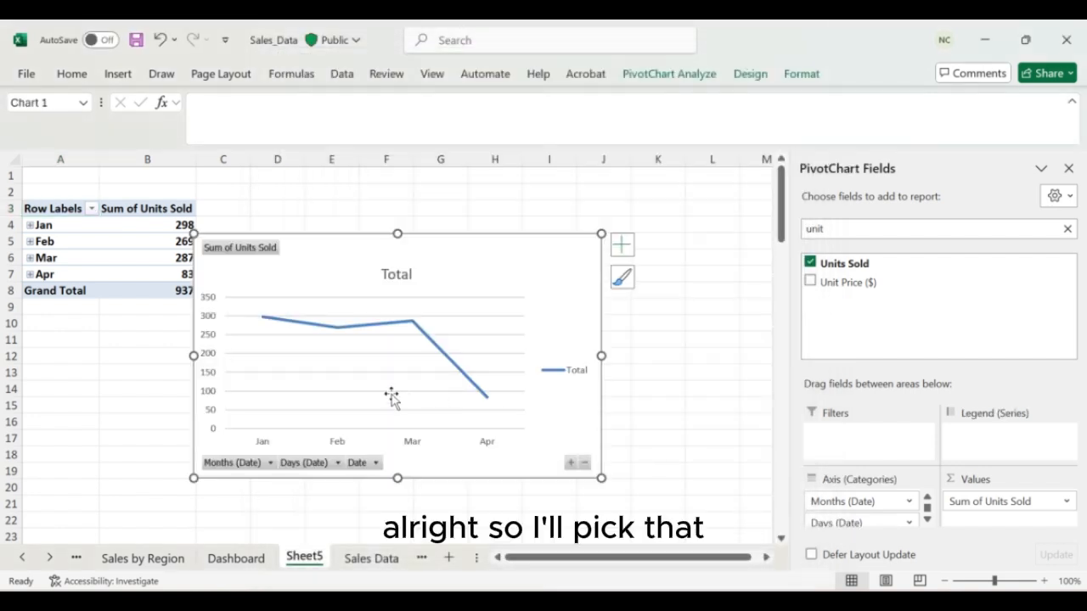
{"action": "left_click_drag", "start_coordinate": [504, 282], "coordinate": [553, 277]}
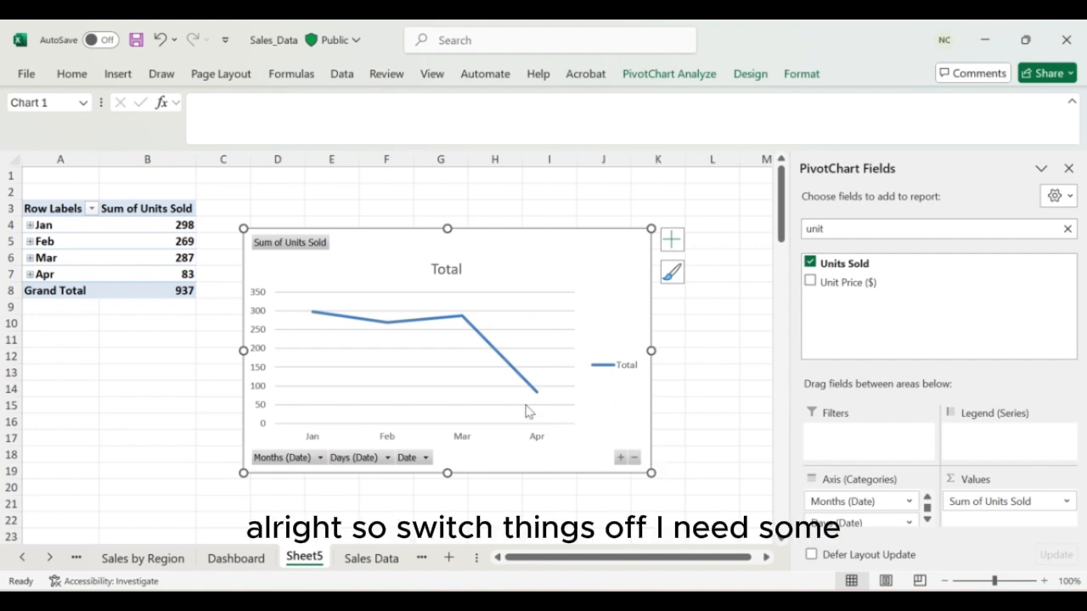
- Remove the chart title and gridlines from the units sold line chart
{"action": "left_click", "coordinate": [671, 239]}
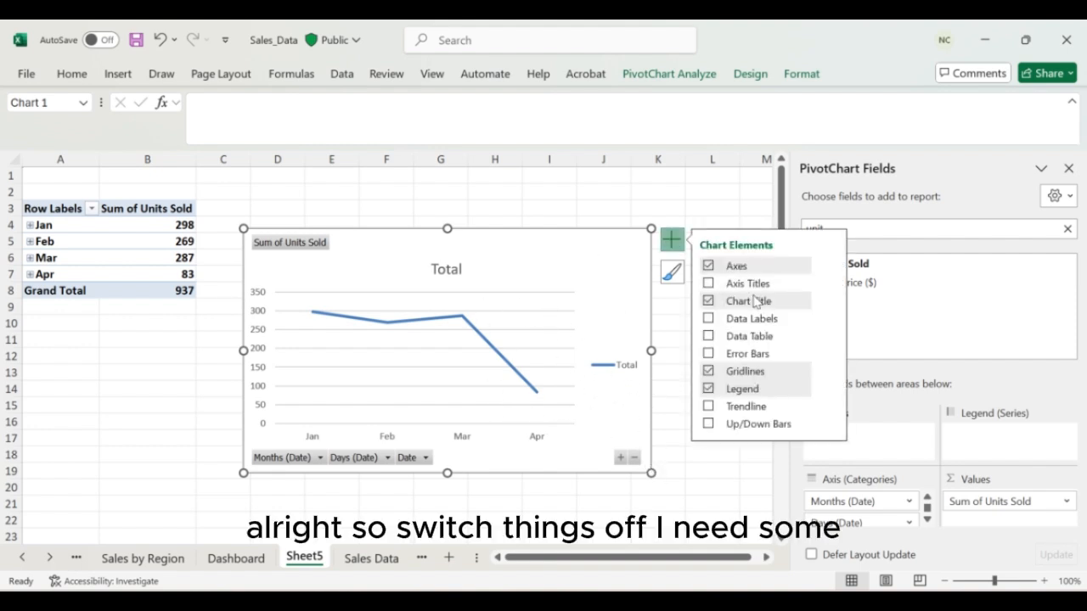
{"action": "left_click", "coordinate": [709, 302]}
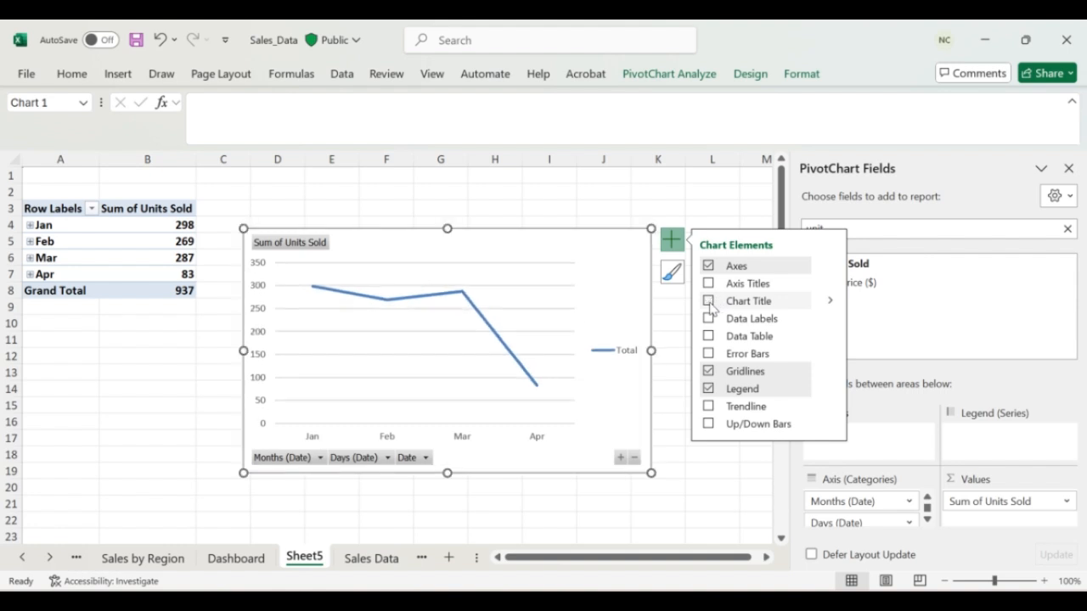
{"action": "left_click", "coordinate": [709, 372]}
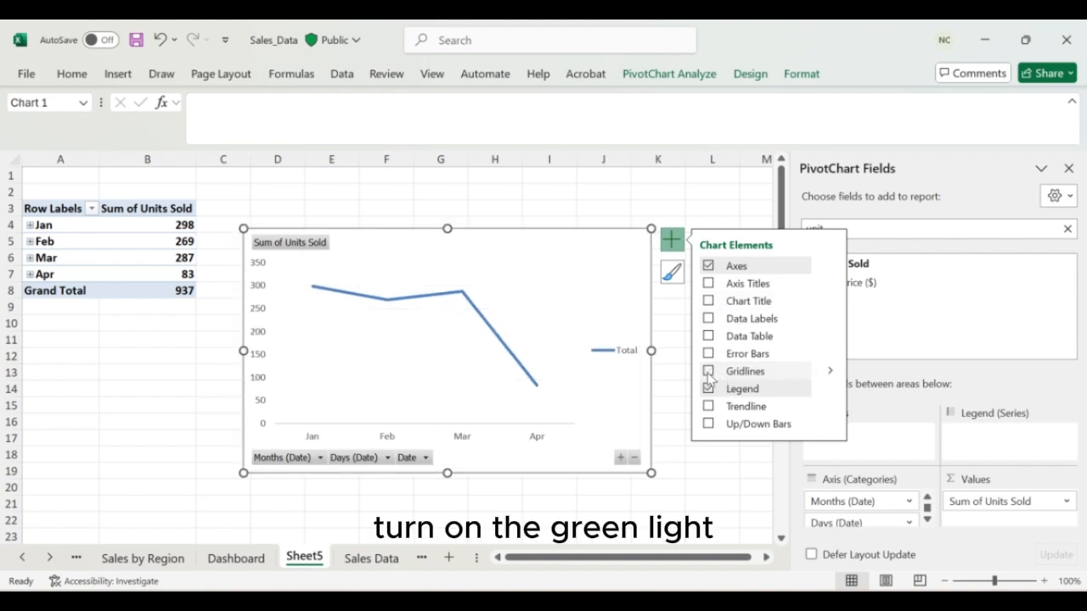
- Remove the legend from the units sold line chart after checking its date field filters
{"action": "left_click", "coordinate": [319, 458]}
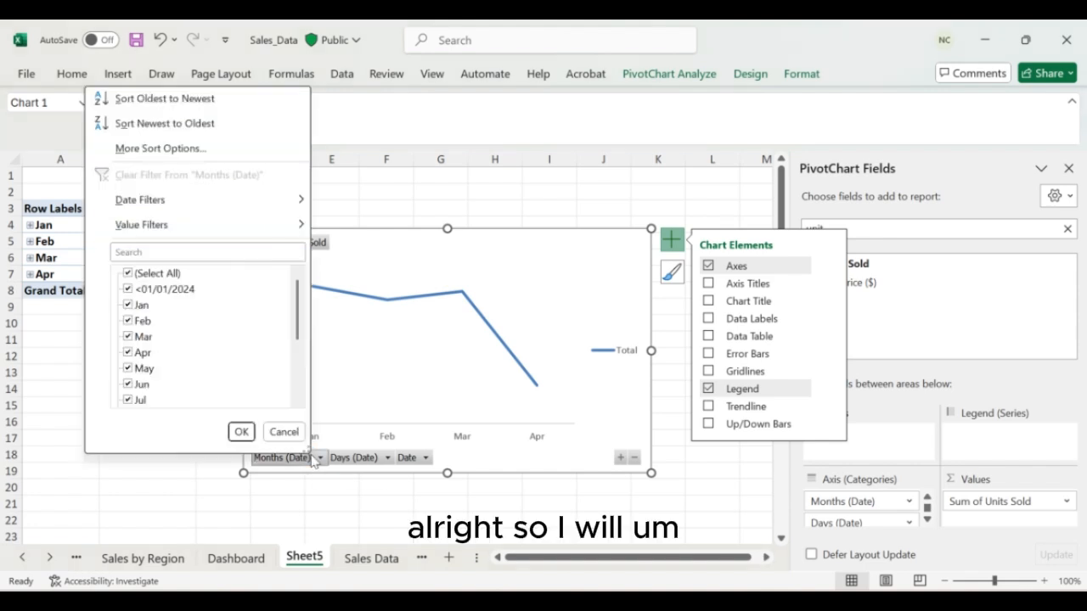
{"action": "left_click", "coordinate": [314, 459]}
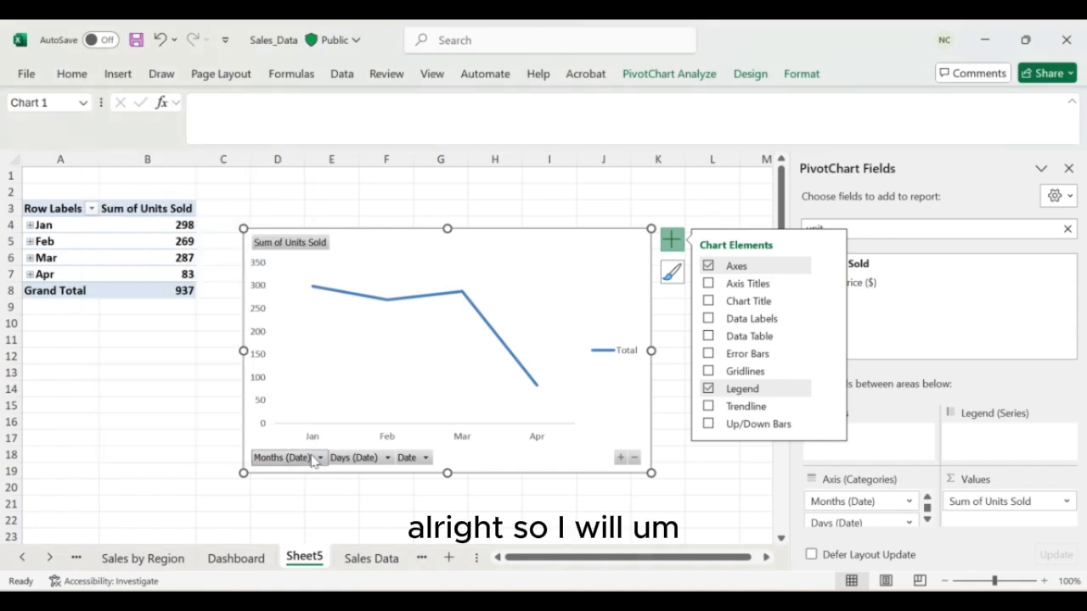
{"action": "left_click", "coordinate": [376, 458]}
{"action": "left_click", "coordinate": [406, 459]}
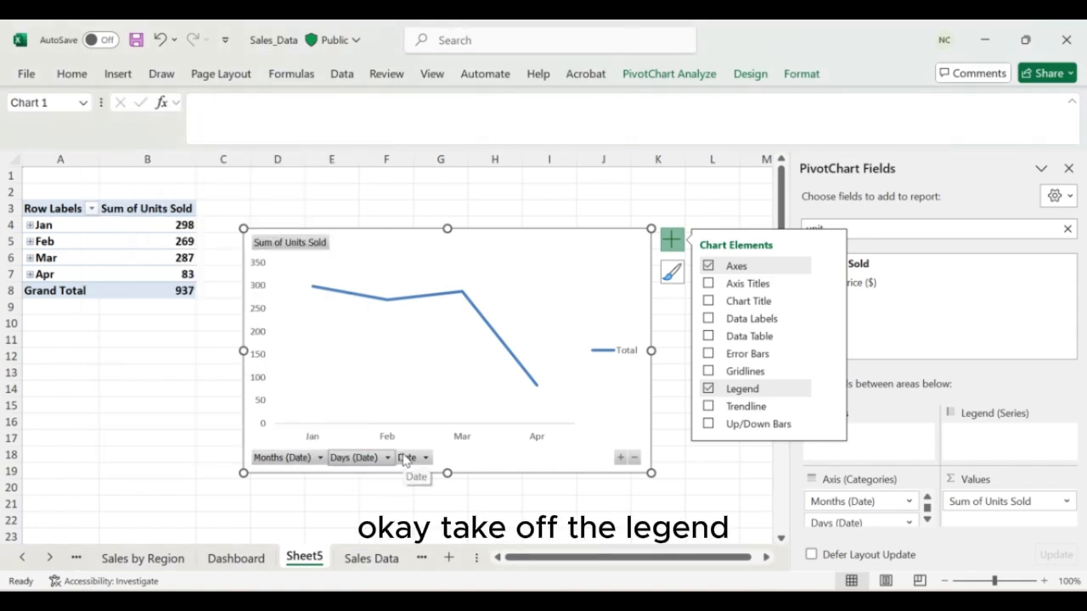
{"action": "left_click", "coordinate": [708, 390]}
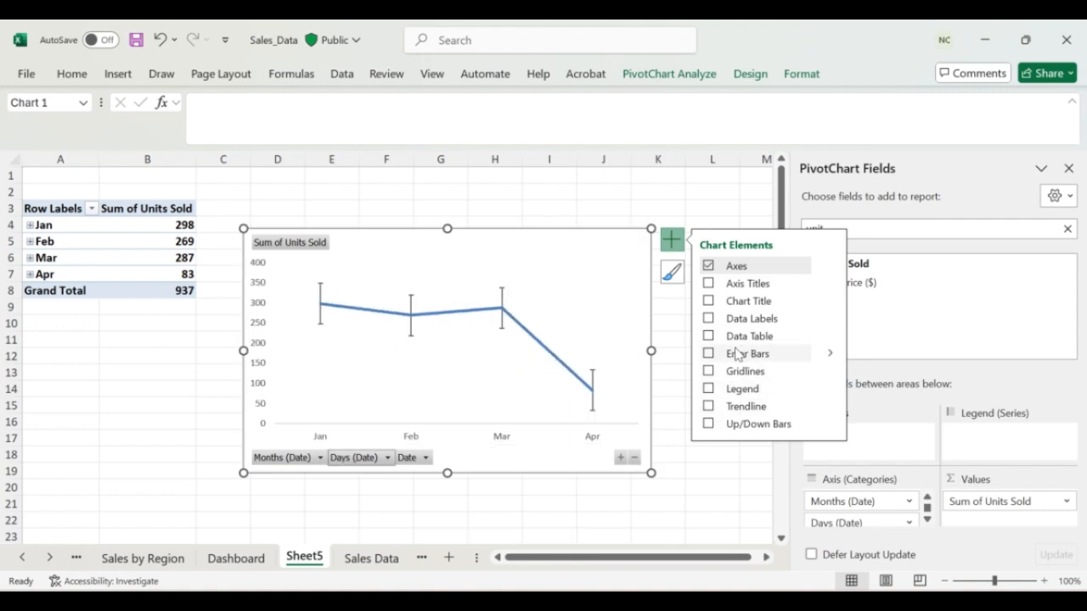
- Expand the entire date field in the units sold line chart from months to individual days
{"action": "left_click", "coordinate": [830, 267]}
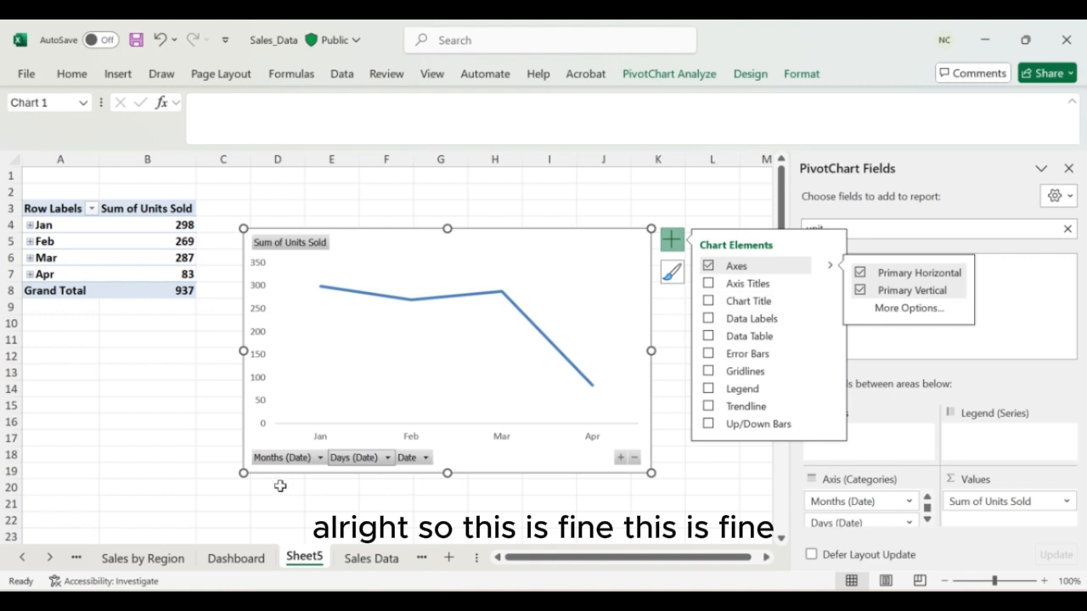
{"action": "left_click", "coordinate": [415, 459]}
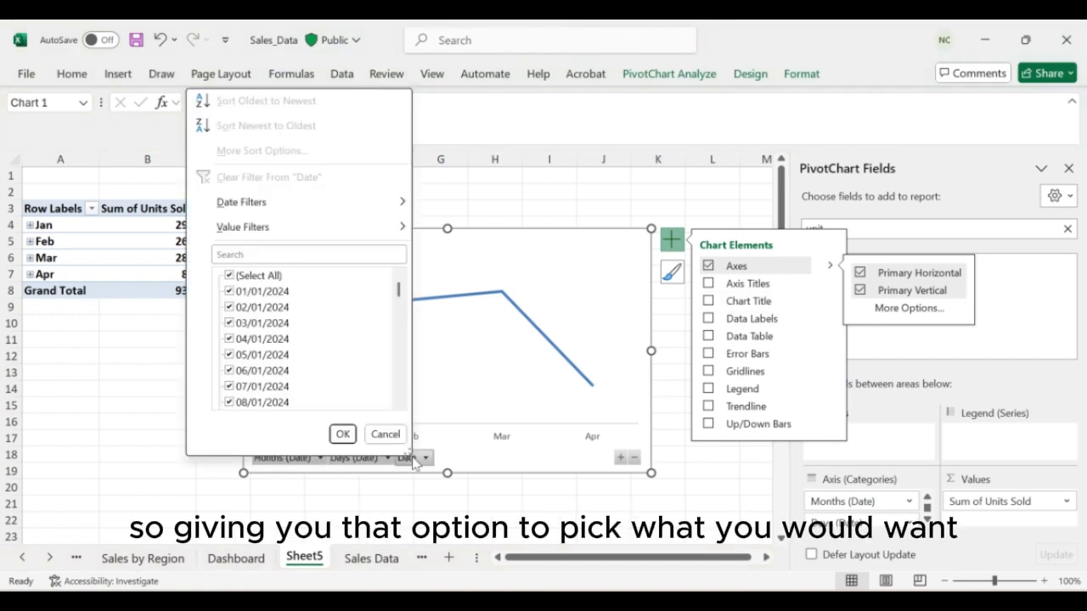
{"action": "left_click", "coordinate": [342, 435]}
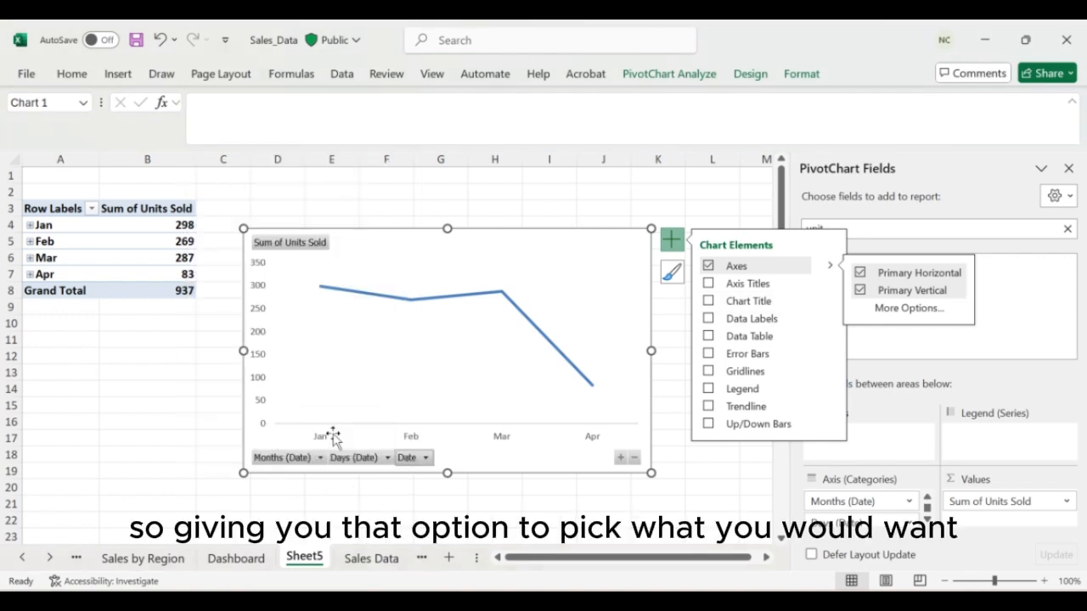
{"action": "left_click", "coordinate": [372, 459]}
{"action": "left_click", "coordinate": [288, 459]}
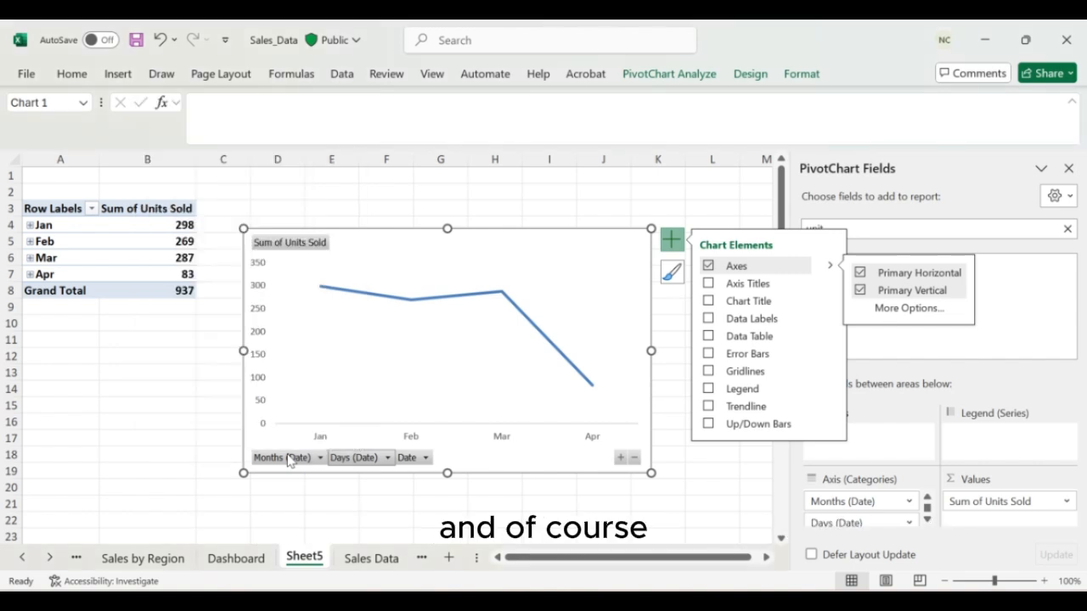
{"action": "left_click", "coordinate": [622, 460]}
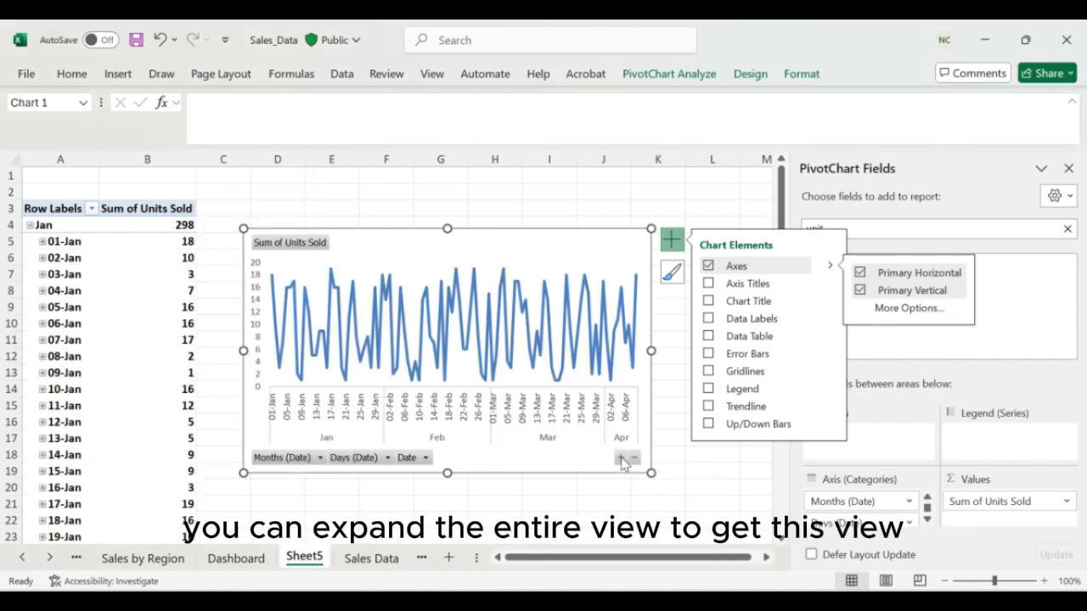
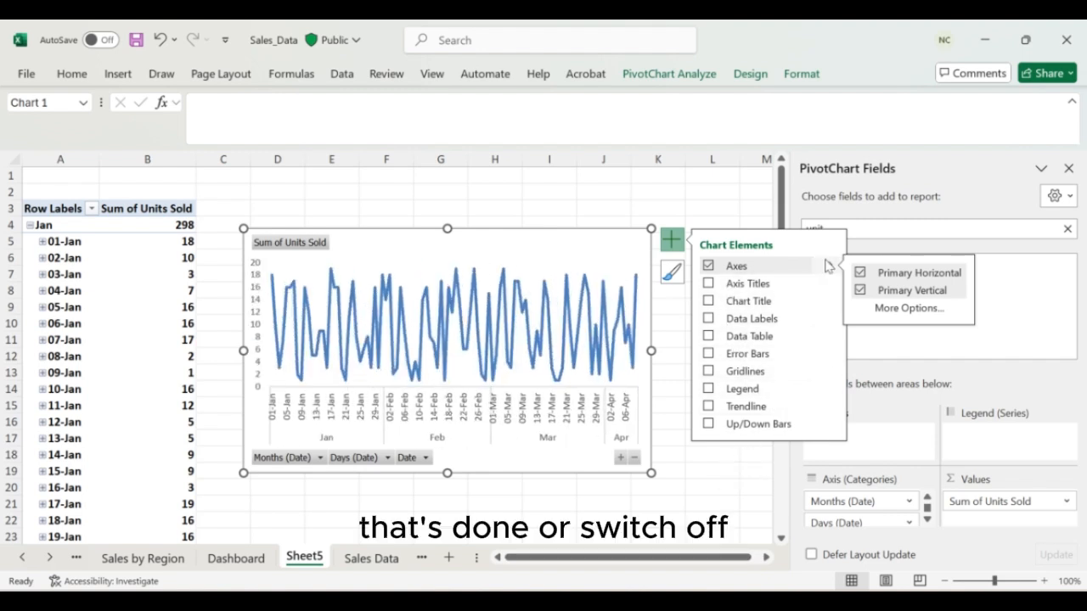
- Try the line chart without its primary vertical axis, restore the axis, and review the Format Axis options
{"action": "left_click", "coordinate": [860, 291]}
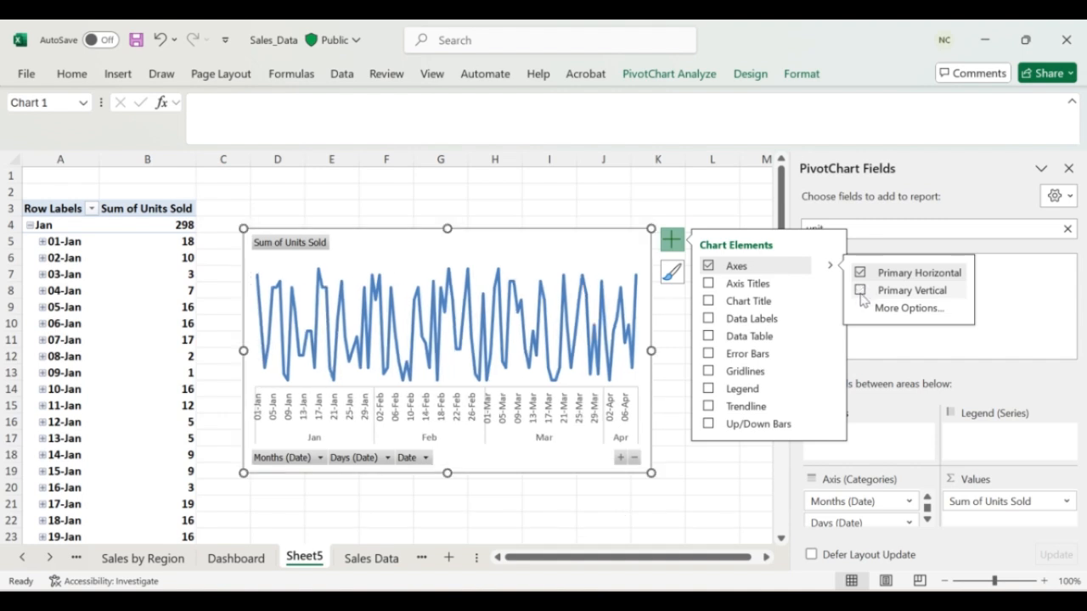
{"action": "left_click", "coordinate": [860, 291]}
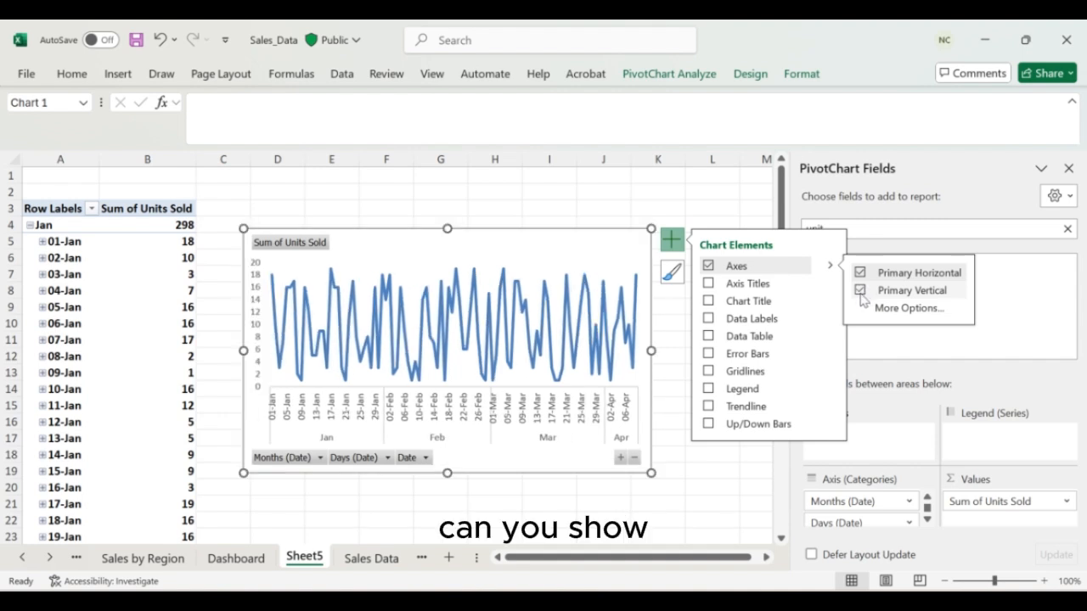
{"action": "left_click", "coordinate": [909, 310]}
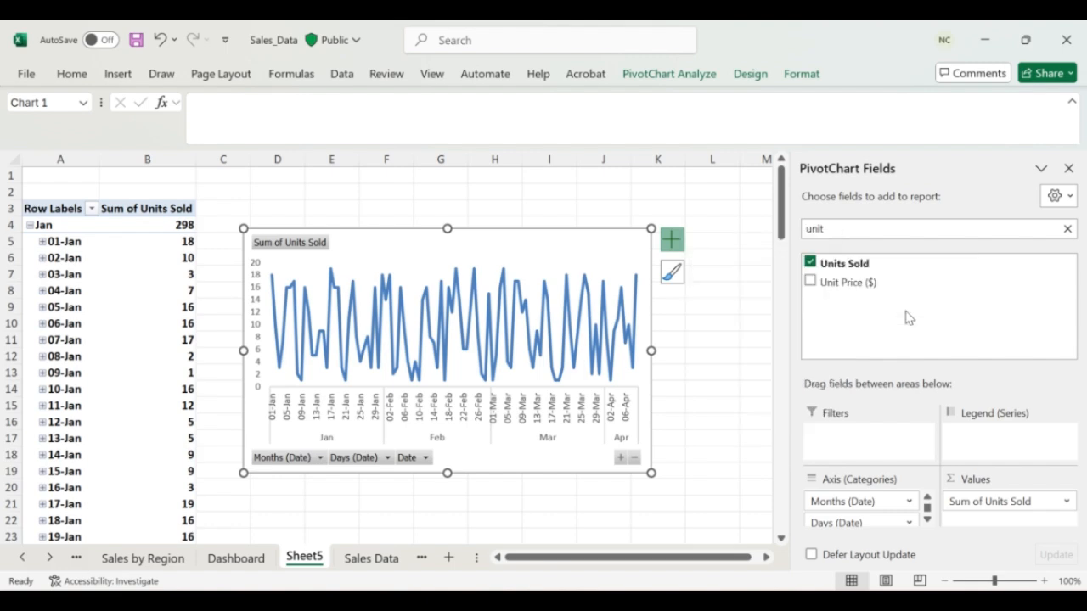
{"action": "scroll", "coordinate": [898, 463], "scroll_direction": "down", "scroll_amount": 2}
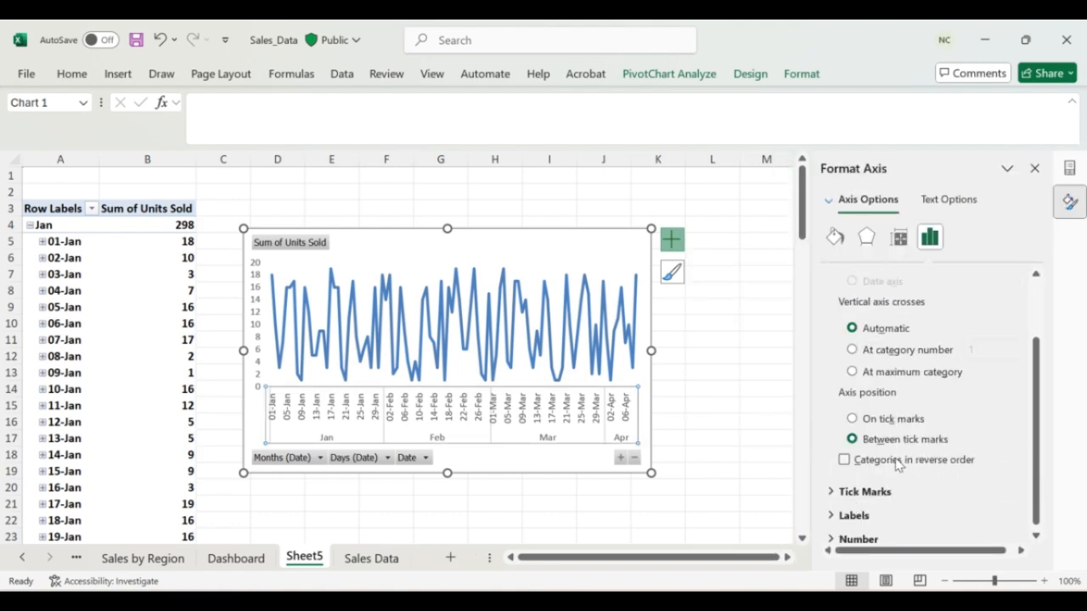
{"action": "scroll", "coordinate": [899, 463], "scroll_direction": "down", "scroll_amount": 1}
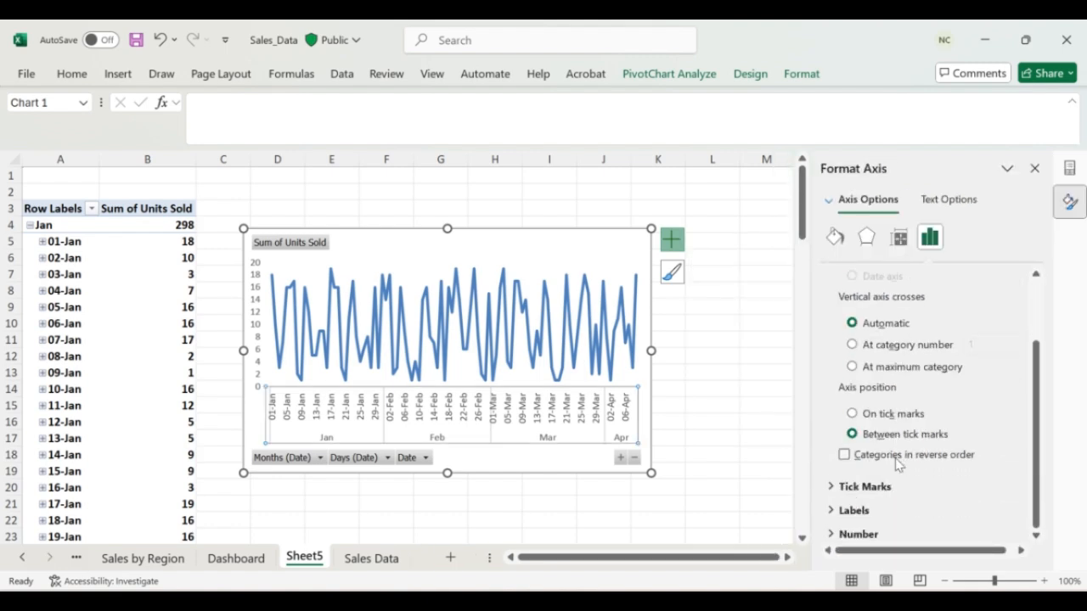
{"action": "scroll", "coordinate": [899, 464], "scroll_direction": "up", "scroll_amount": 2}
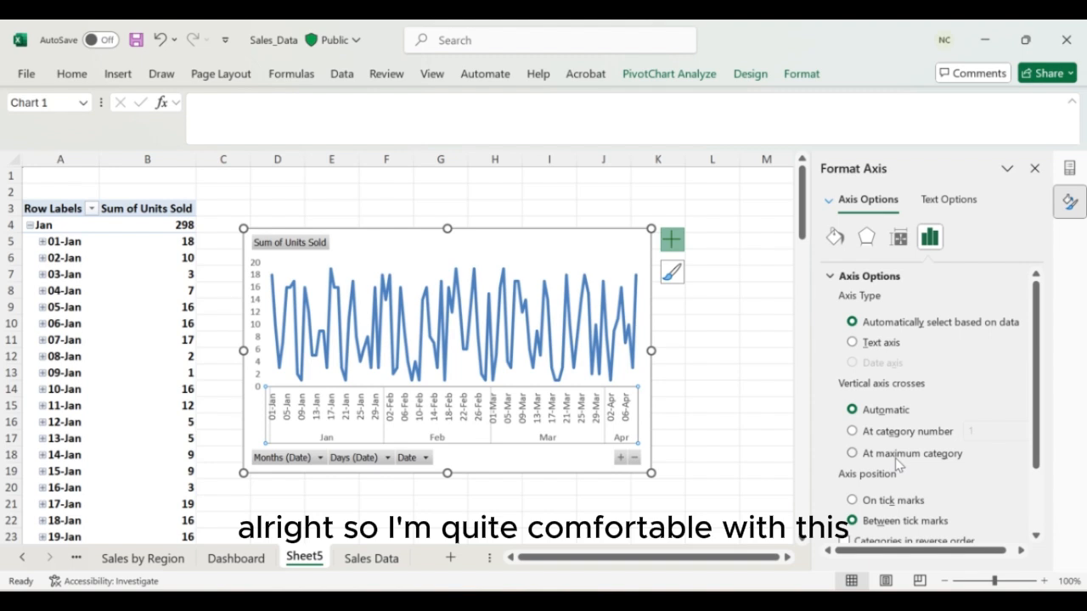
- Copy the units sold line chart to the Dashboard sheet and place it beside the region chart, starting around column O
{"action": "left_click", "coordinate": [544, 258]}
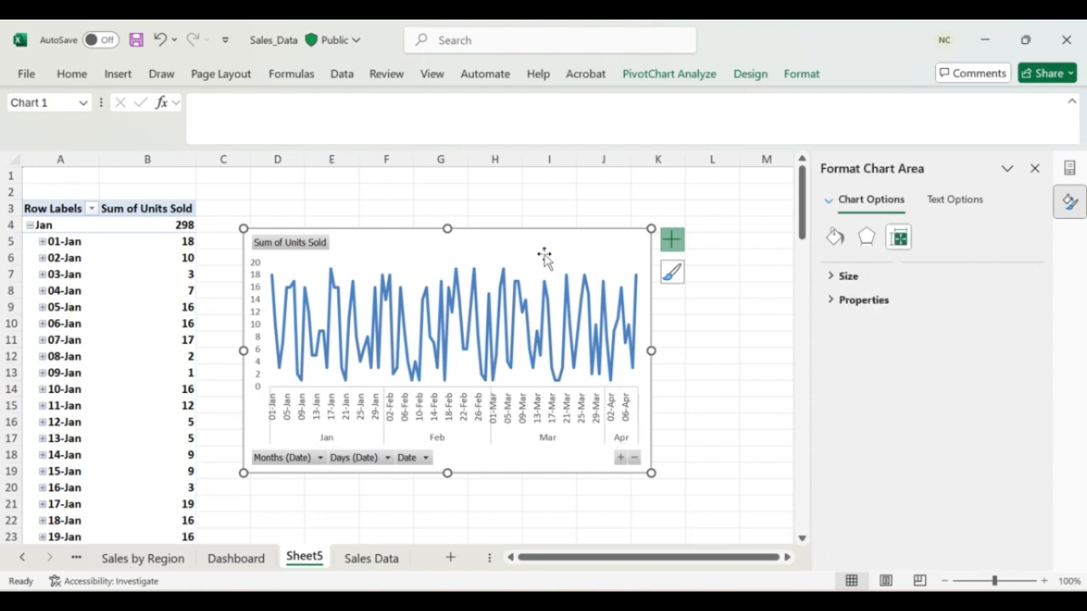
{"action": "left_click", "coordinate": [217, 569]}
{"action": "scroll", "coordinate": [488, 474], "scroll_direction": "right", "scroll_amount": 5}
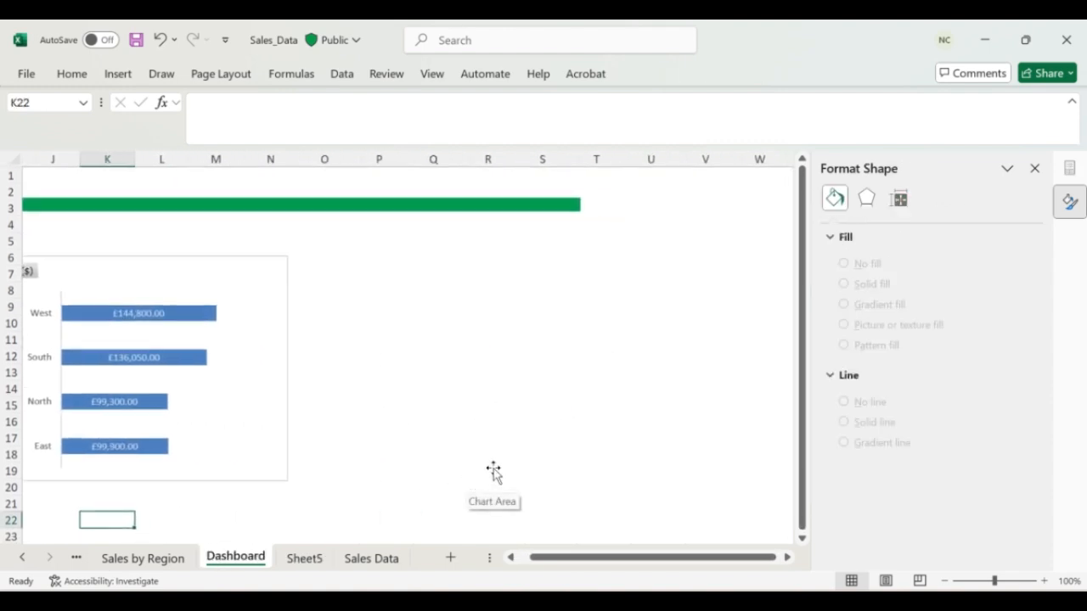
{"action": "left_click", "coordinate": [440, 378]}
{"action": "left_click_drag", "start_coordinate": [515, 384], "coordinate": [413, 269]}
{"action": "scroll", "coordinate": [235, 376], "scroll_direction": "left", "scroll_amount": 3}
{"action": "scroll", "coordinate": [233, 373], "scroll_direction": "right", "scroll_amount": 1}
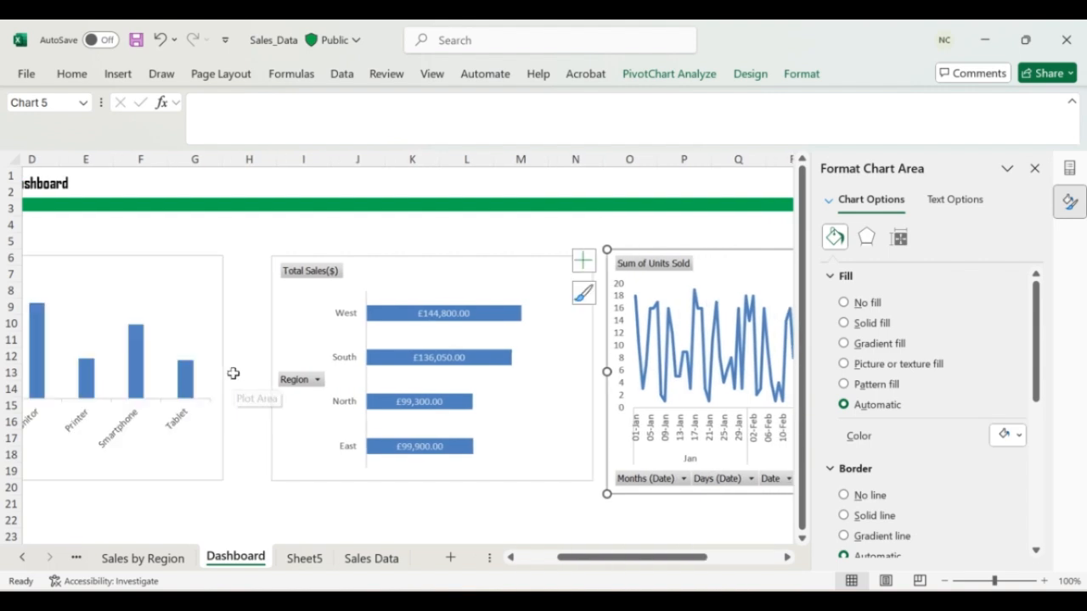
{"action": "scroll", "coordinate": [365, 387], "scroll_direction": "right", "scroll_amount": 2}
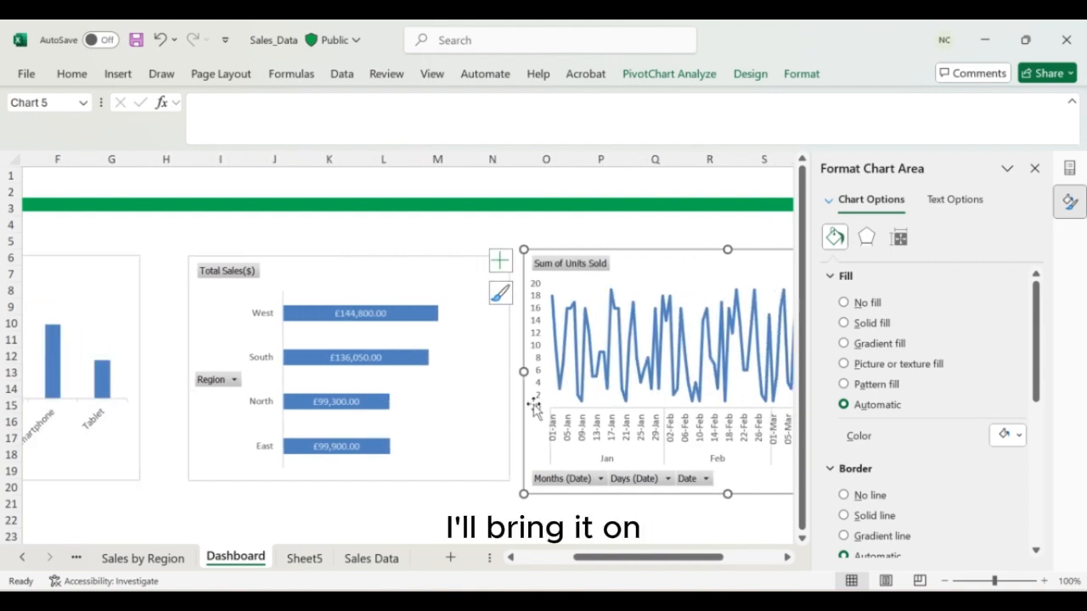
{"action": "scroll", "coordinate": [535, 396], "scroll_direction": "right", "scroll_amount": 3}
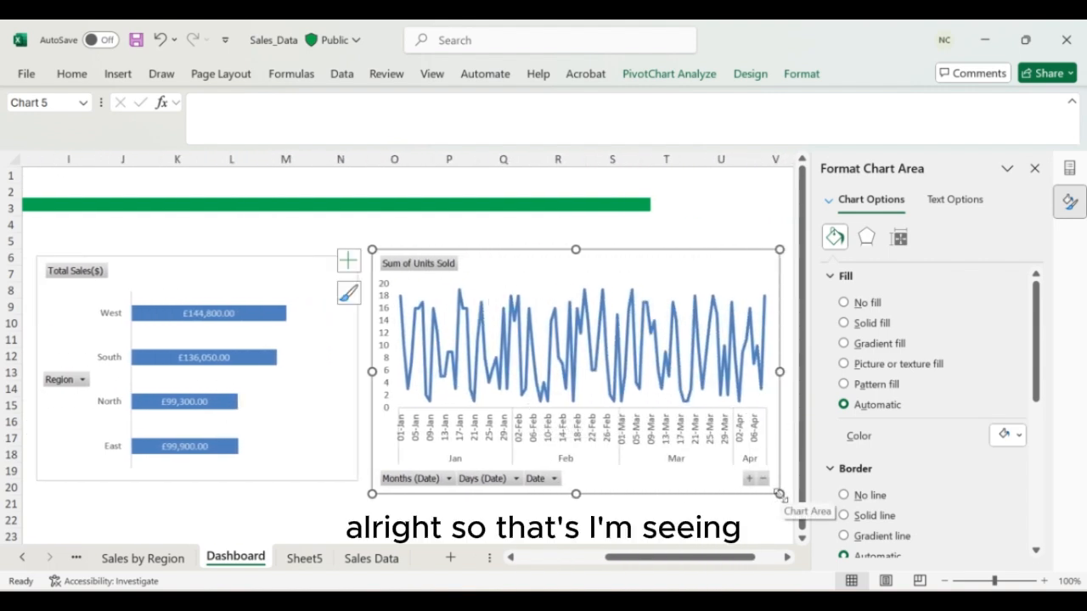
- Move the units sold chart below the product chart, with its upper edge around row 21 and its side aligned at column B
{"action": "scroll", "coordinate": [366, 382], "scroll_direction": "left", "scroll_amount": 6}
{"action": "scroll", "coordinate": [378, 384], "scroll_direction": "right", "scroll_amount": 2}
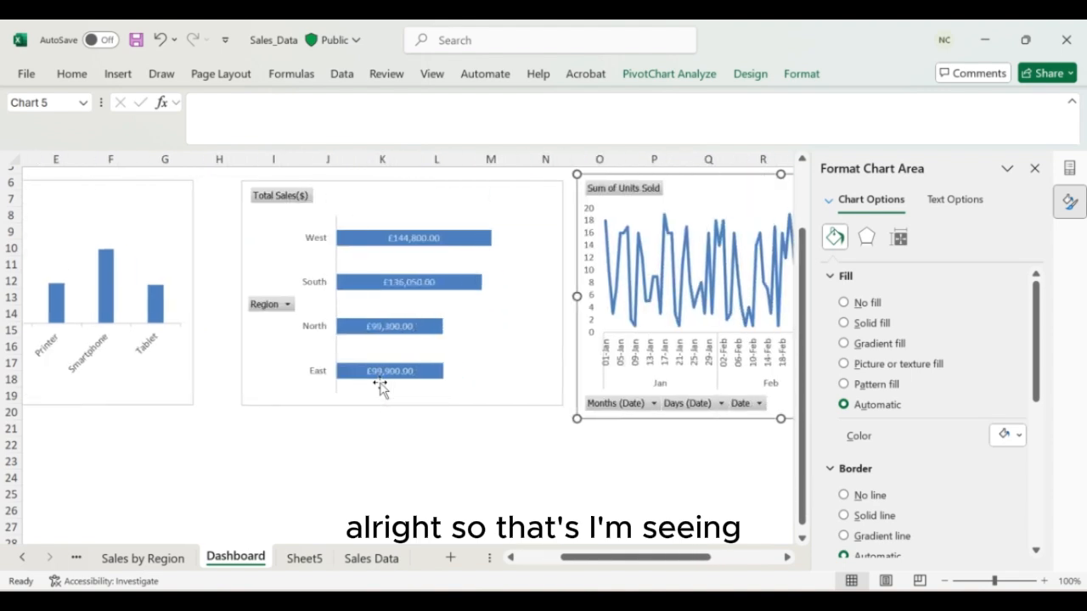
{"action": "left_click", "coordinate": [704, 331]}
{"action": "left_click", "coordinate": [680, 188]}
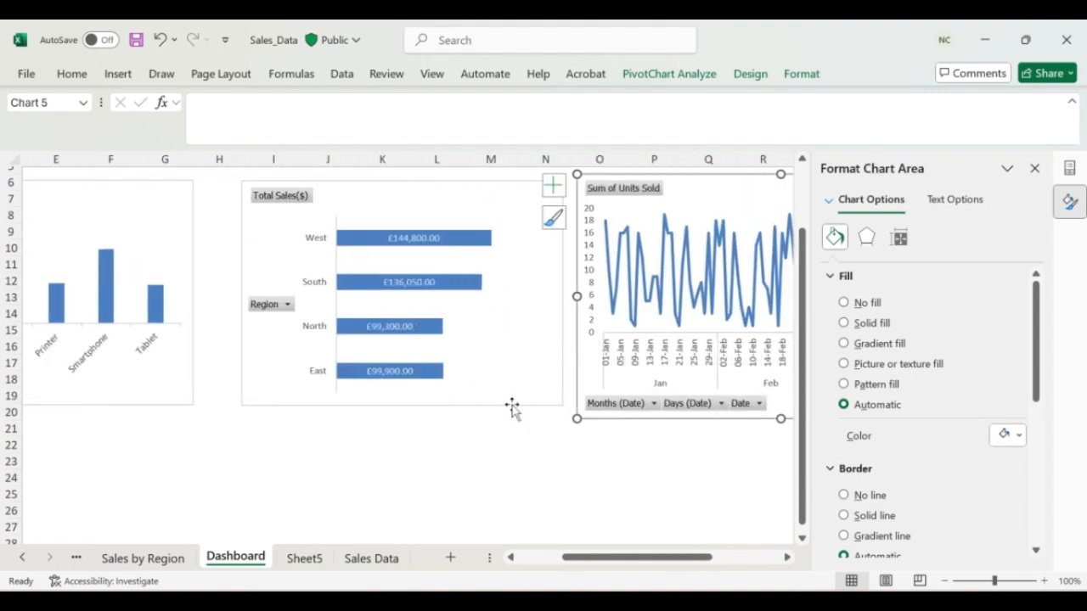
{"action": "left_click_drag", "start_coordinate": [753, 200], "coordinate": [160, 444]}
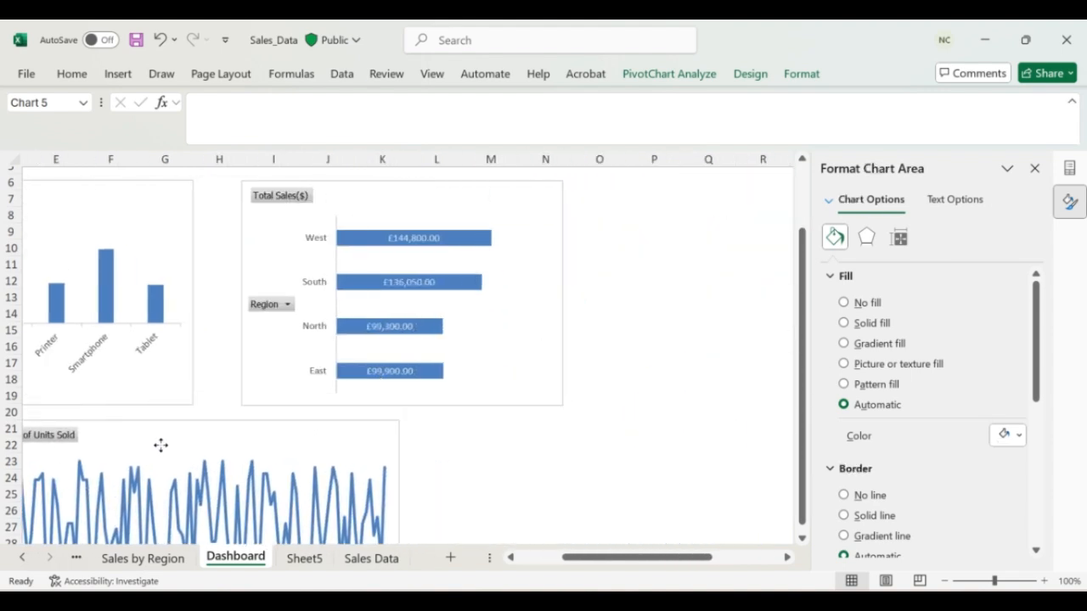
{"action": "scroll", "coordinate": [271, 356], "scroll_direction": "left", "scroll_amount": 2}
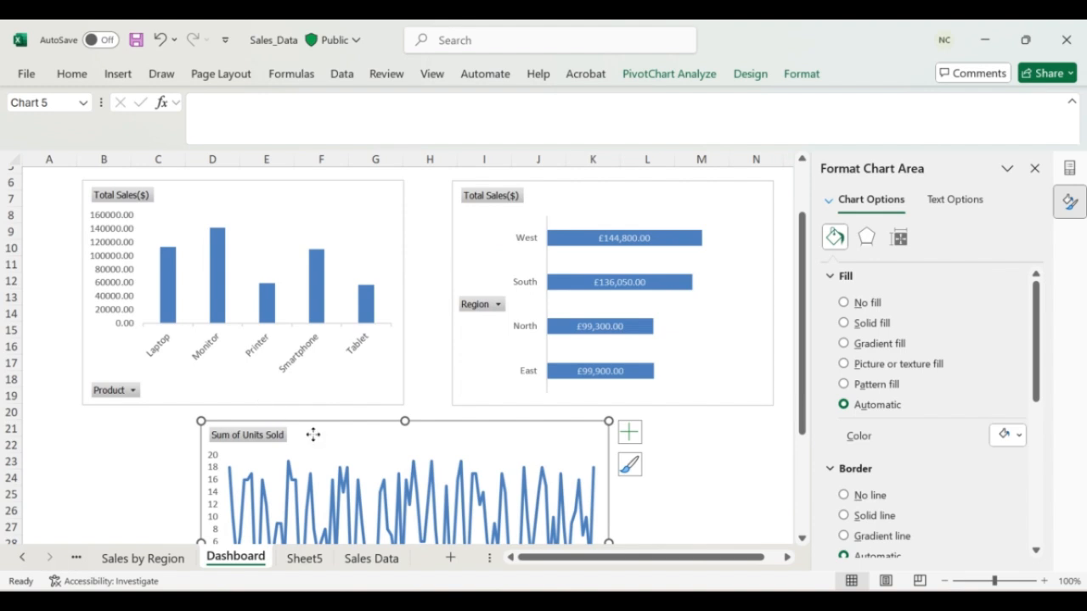
{"action": "left_click_drag", "start_coordinate": [313, 435], "coordinate": [192, 440]}
{"action": "scroll", "coordinate": [424, 331], "scroll_direction": "up", "scroll_amount": 1}
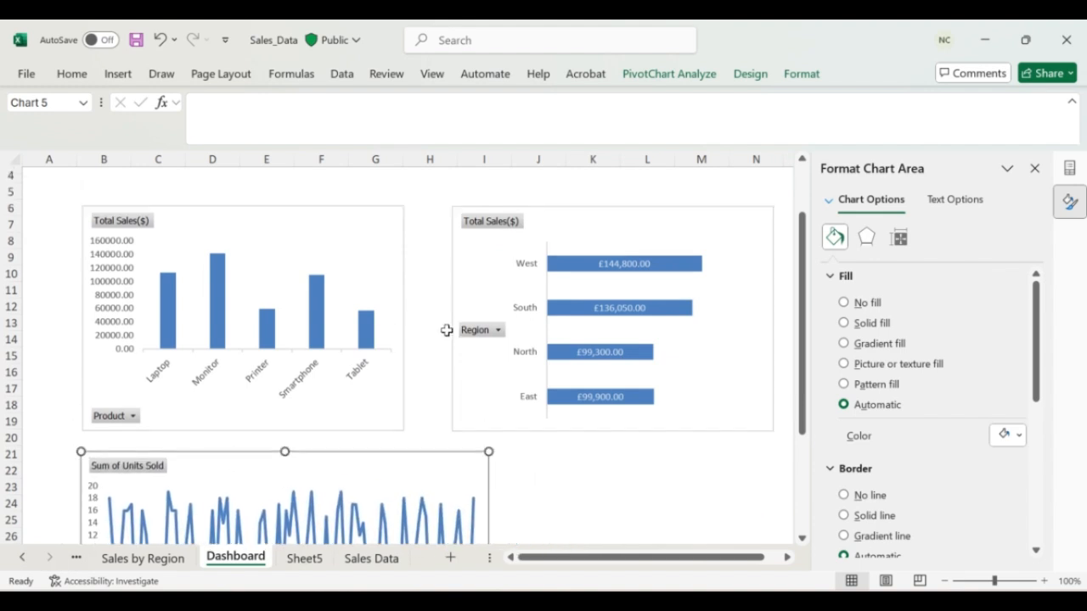
- Narrow the units sold chart to match the product chart's width, ending around column G
{"action": "scroll", "coordinate": [447, 329], "scroll_direction": "down", "scroll_amount": 2}
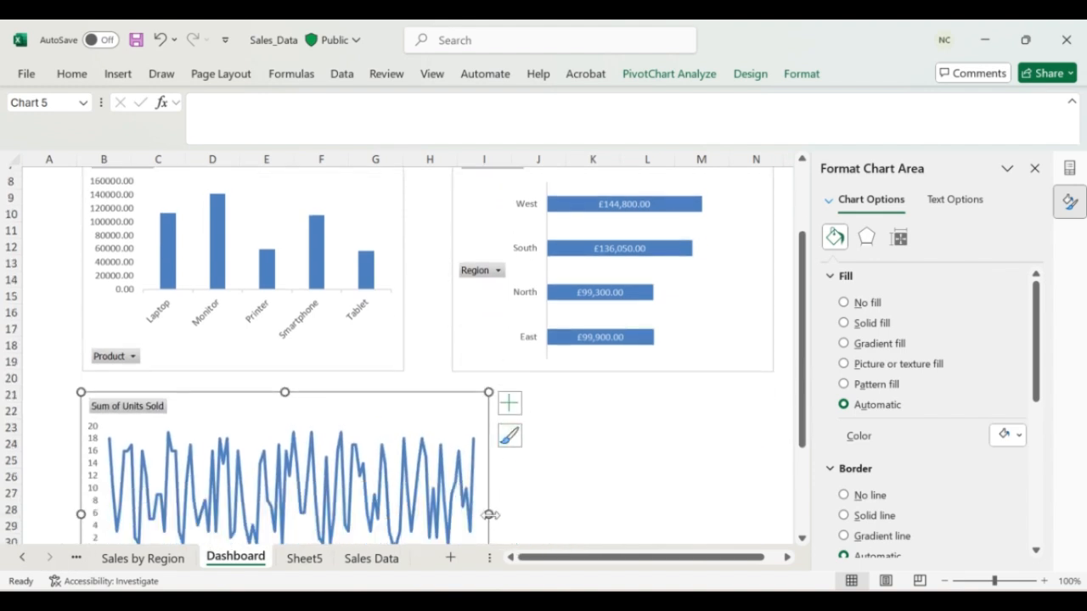
{"action": "left_click_drag", "start_coordinate": [491, 514], "coordinate": [404, 513]}
{"action": "scroll", "coordinate": [495, 487], "scroll_direction": "down", "scroll_amount": 3}
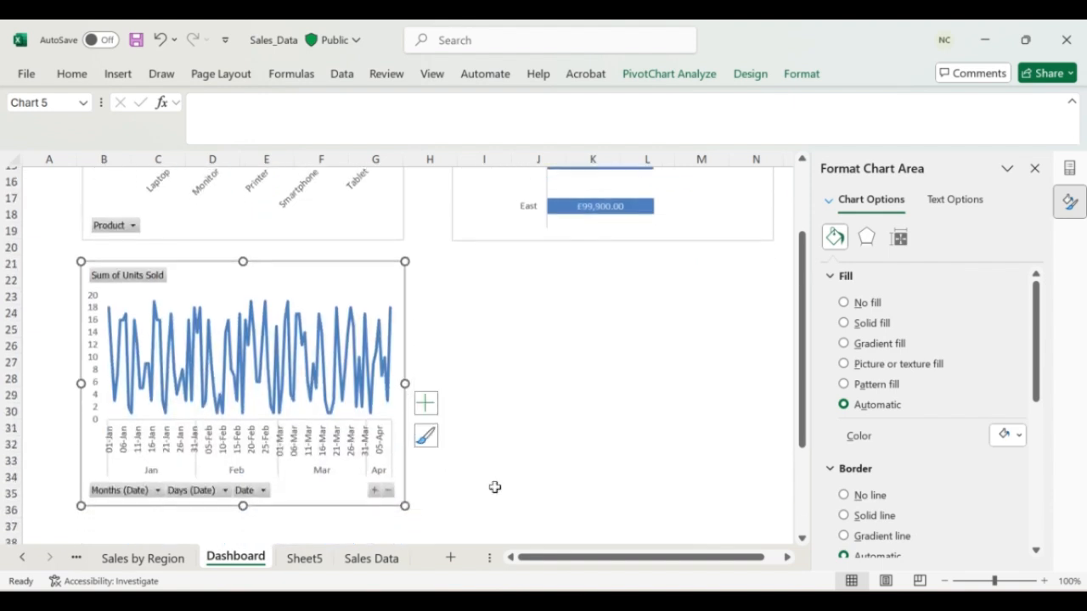
{"action": "scroll", "coordinate": [495, 488], "scroll_direction": "up", "scroll_amount": 5}
{"action": "scroll", "coordinate": [503, 519], "scroll_direction": "down", "scroll_amount": 2}
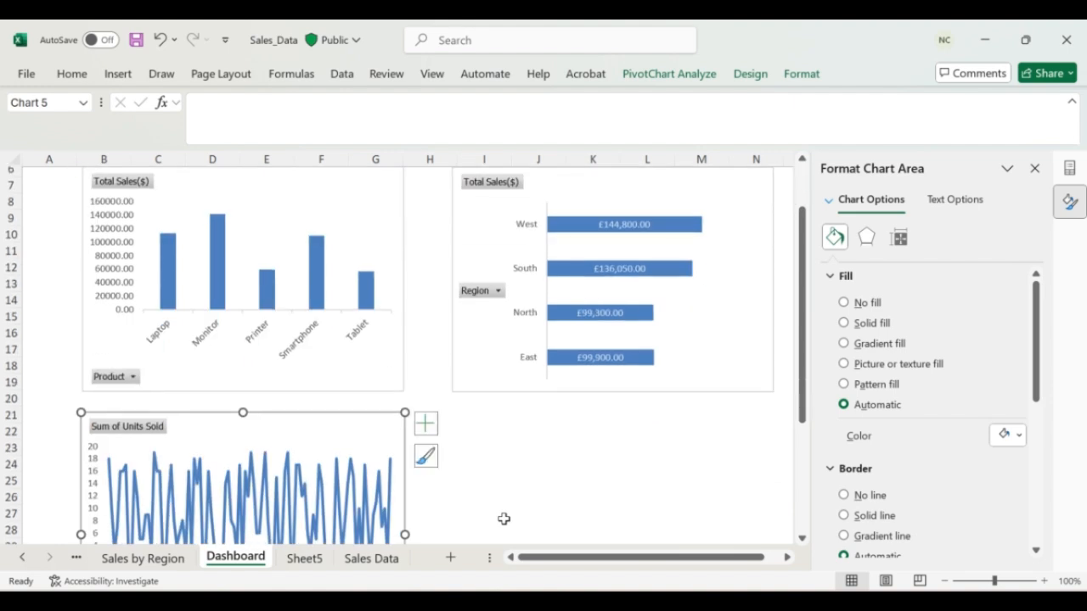
- Examine the dashboard's chart layout and free space, and open the Sales by Region sheet
{"action": "left_click", "coordinate": [502, 517]}
{"action": "scroll", "coordinate": [485, 447], "scroll_direction": "down", "scroll_amount": 3}
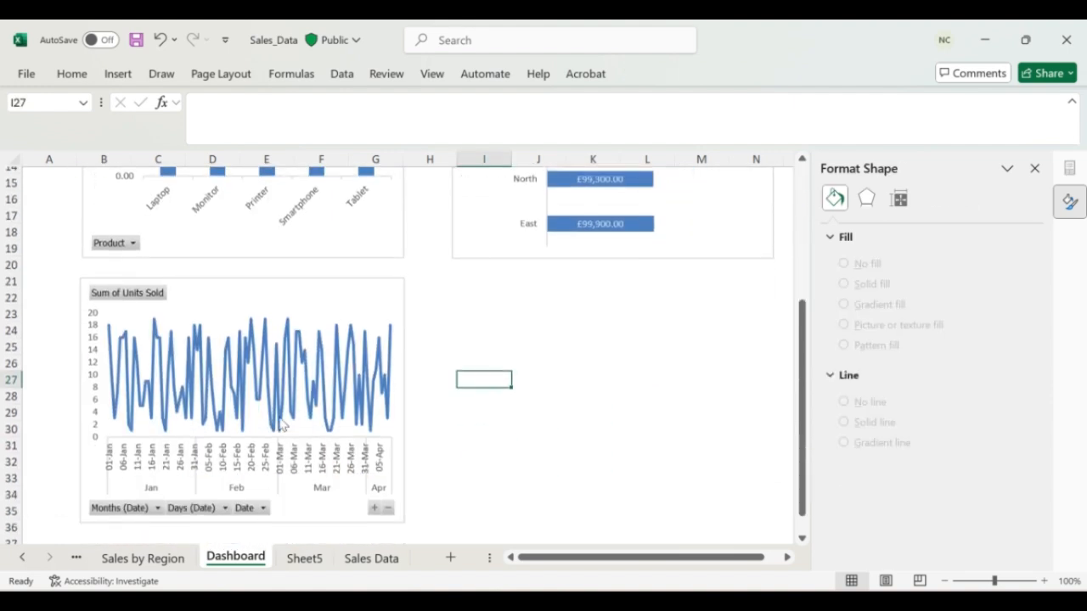
{"action": "left_click", "coordinate": [272, 294]}
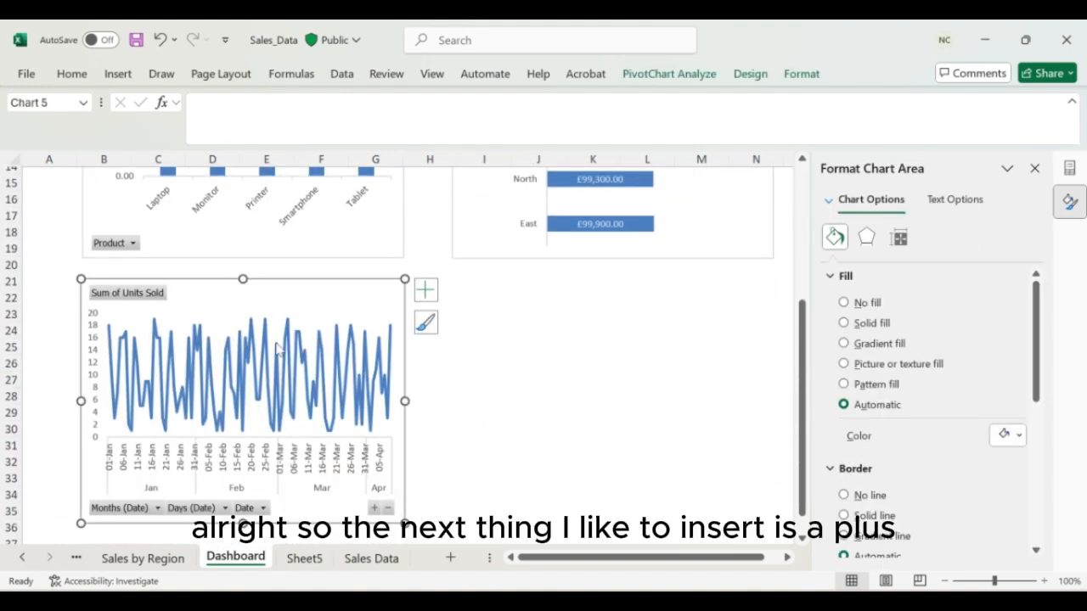
{"action": "scroll", "coordinate": [424, 329], "scroll_direction": "up", "scroll_amount": 5}
{"action": "scroll", "coordinate": [424, 331], "scroll_direction": "down", "scroll_amount": 2}
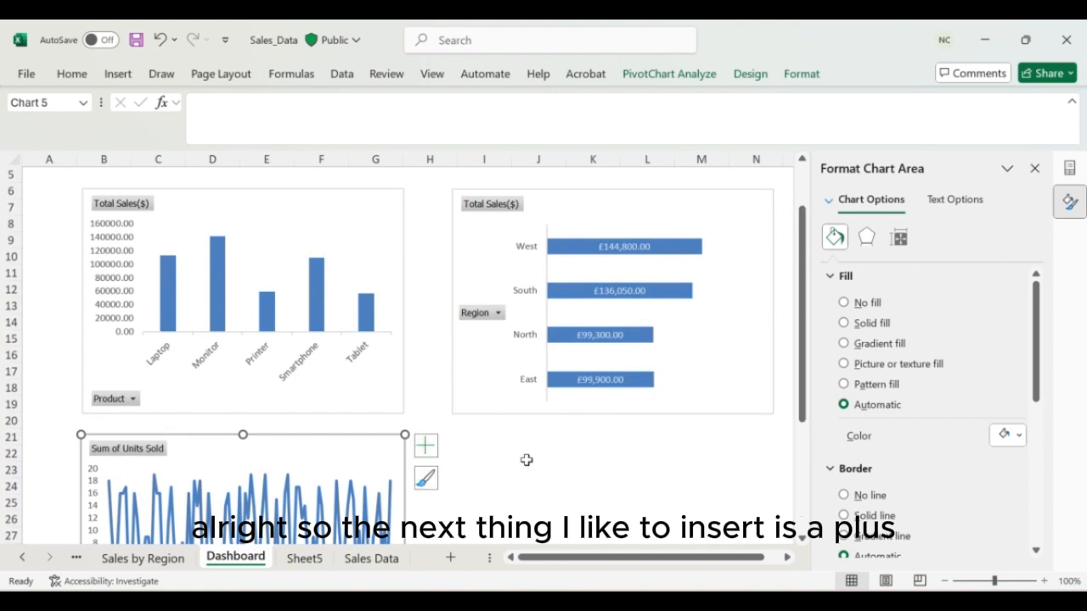
{"action": "scroll", "coordinate": [545, 497], "scroll_direction": "down", "scroll_amount": 2}
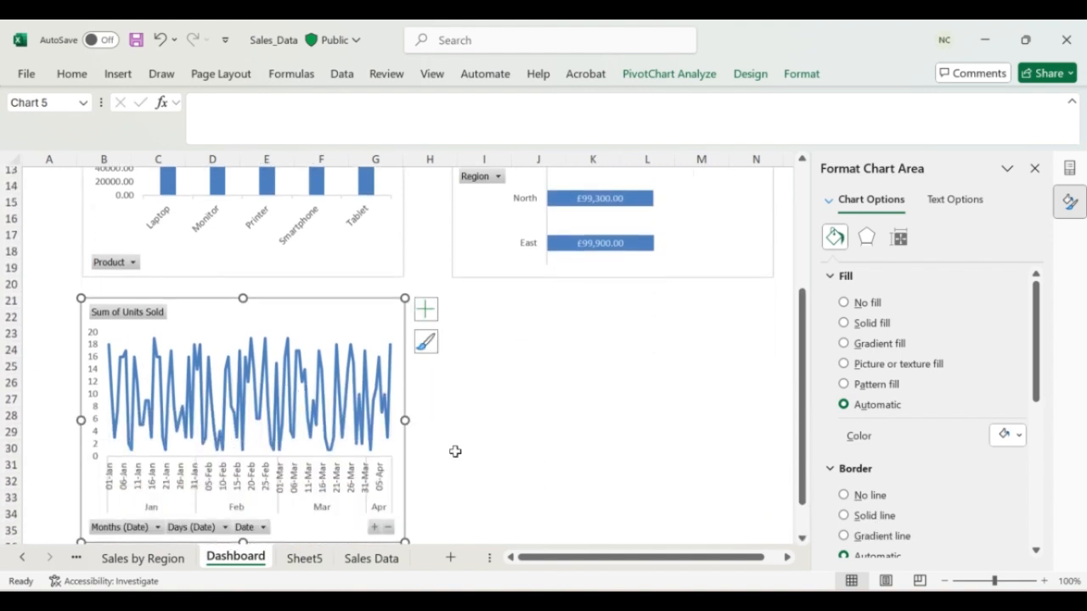
{"action": "scroll", "coordinate": [575, 434], "scroll_direction": "up", "scroll_amount": 4}
{"action": "scroll", "coordinate": [575, 435], "scroll_direction": "down", "scroll_amount": 1}
{"action": "scroll", "coordinate": [574, 435], "scroll_direction": "right", "scroll_amount": 3}
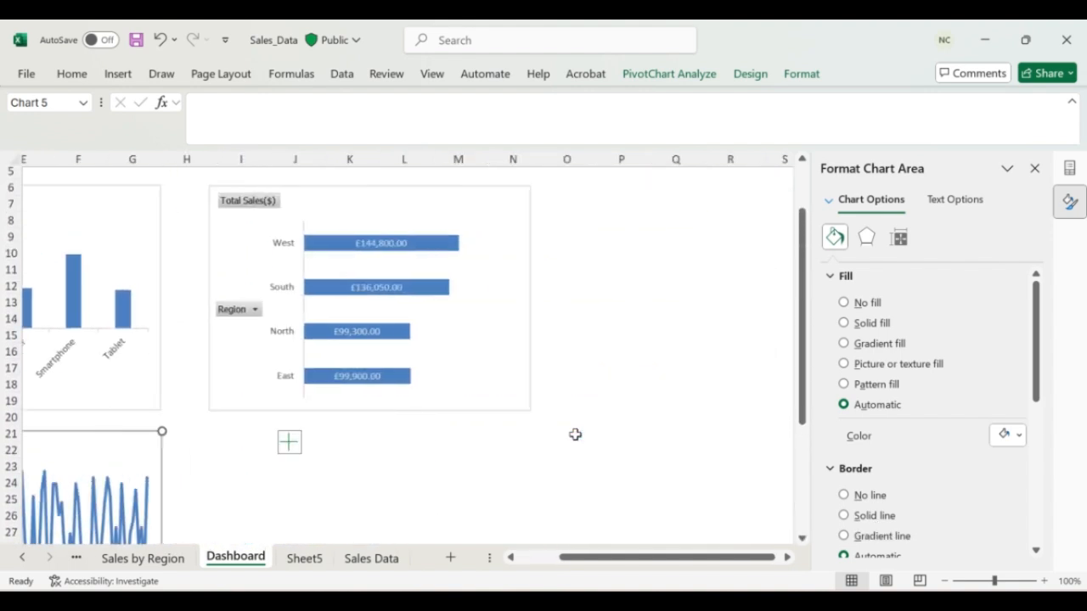
{"action": "scroll", "coordinate": [543, 437], "scroll_direction": "up", "scroll_amount": 1}
{"action": "left_click", "coordinate": [141, 558]}
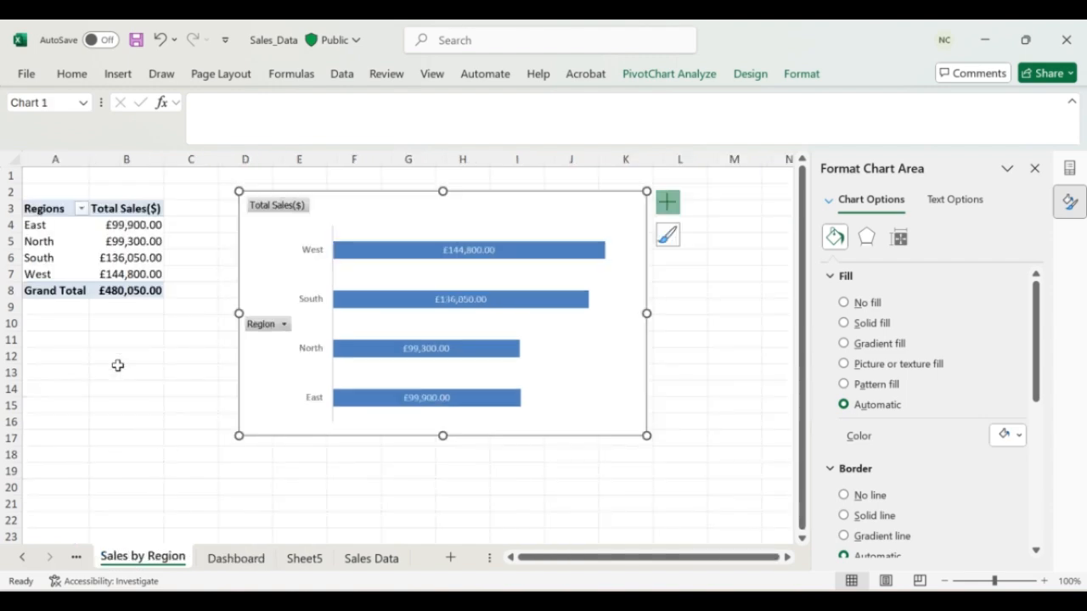
- Create a PivotTable from the SalesData table of the Sales Data sheet on a new worksheet
{"action": "left_click", "coordinate": [363, 559]}
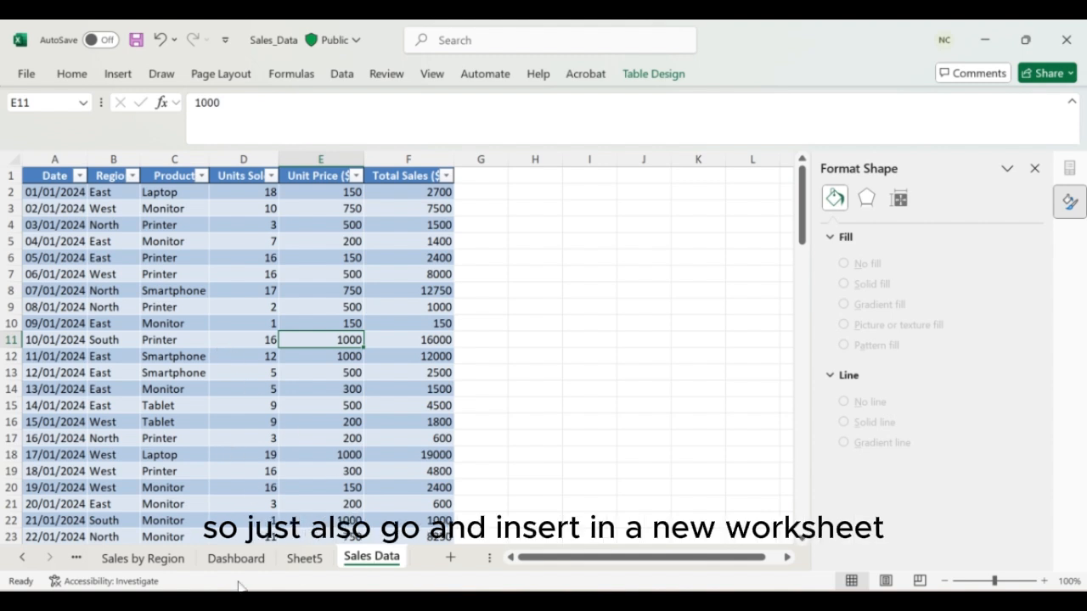
{"action": "left_click", "coordinate": [134, 73]}
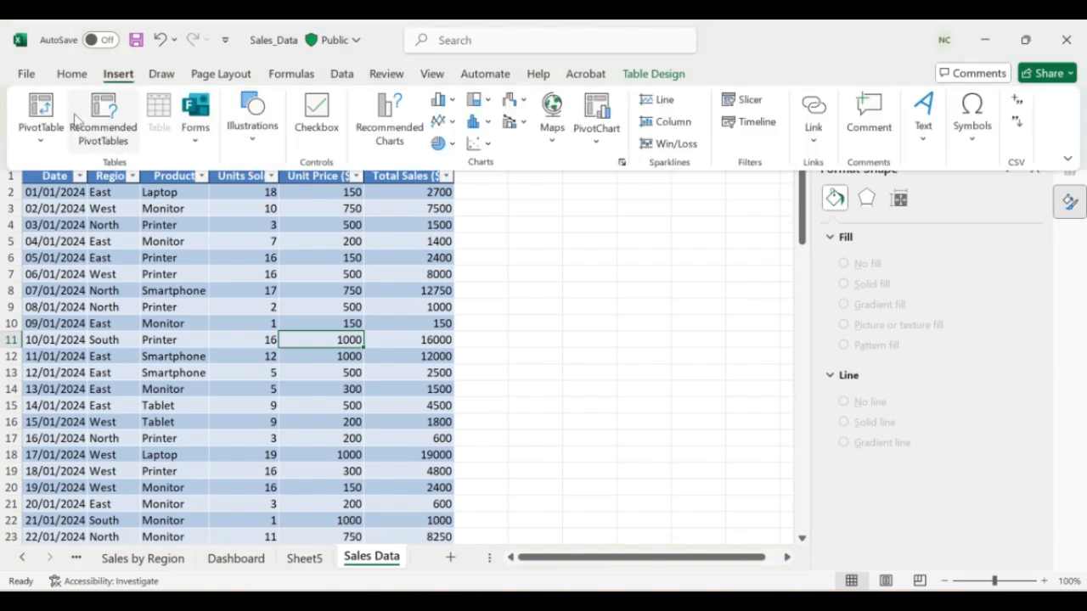
{"action": "left_click", "coordinate": [41, 111]}
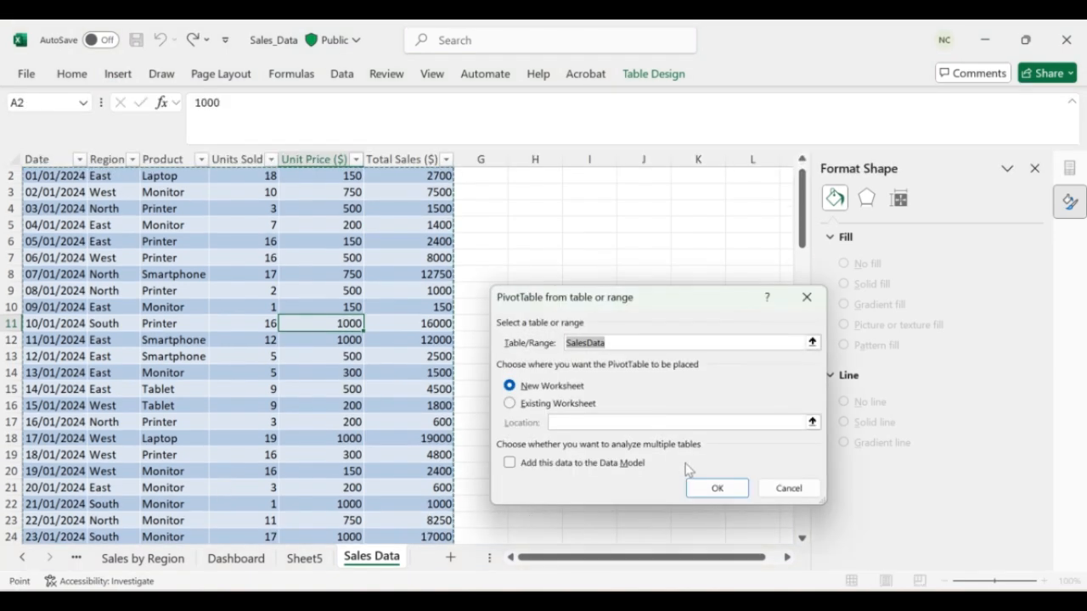
{"action": "left_click", "coordinate": [732, 493]}
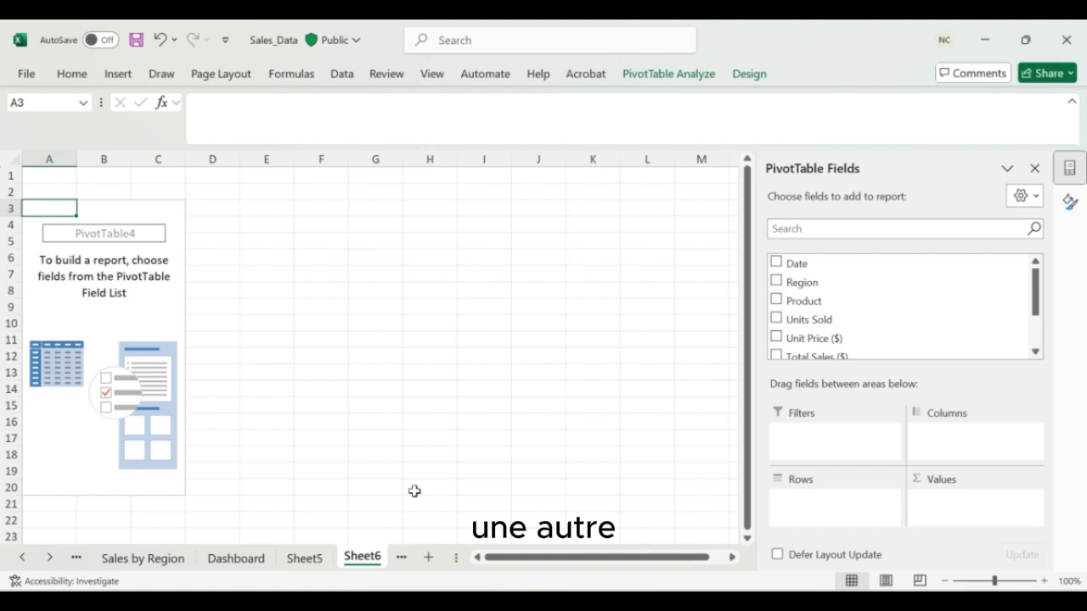
- Rename the new PivotTable's worksheet as Product Units
{"action": "right_click", "coordinate": [365, 561]}
{"action": "left_click", "coordinate": [405, 341]}
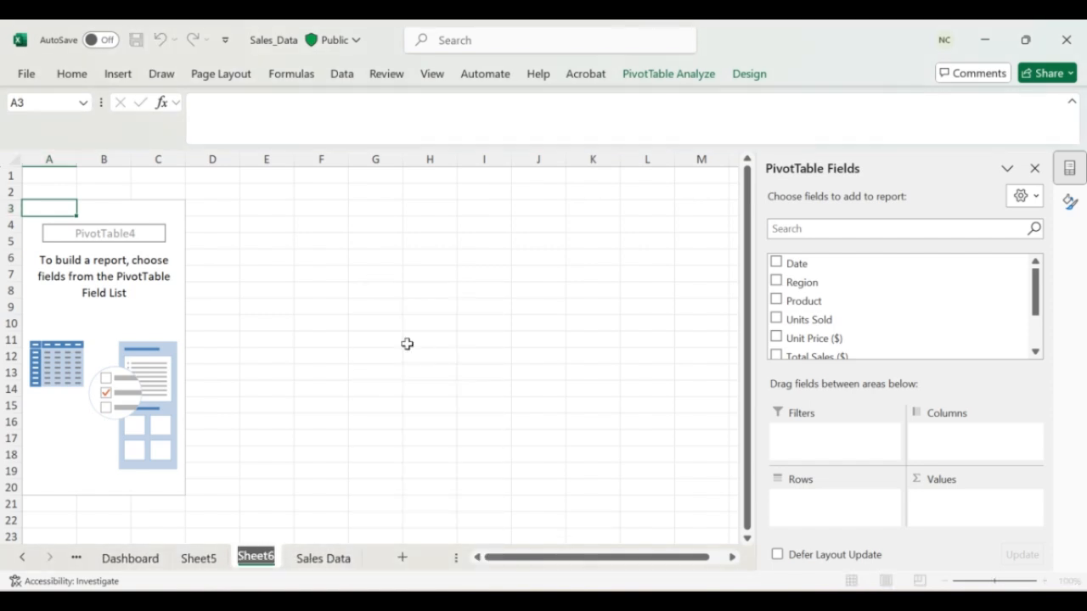
{"action": "type", "text": "Prod"}
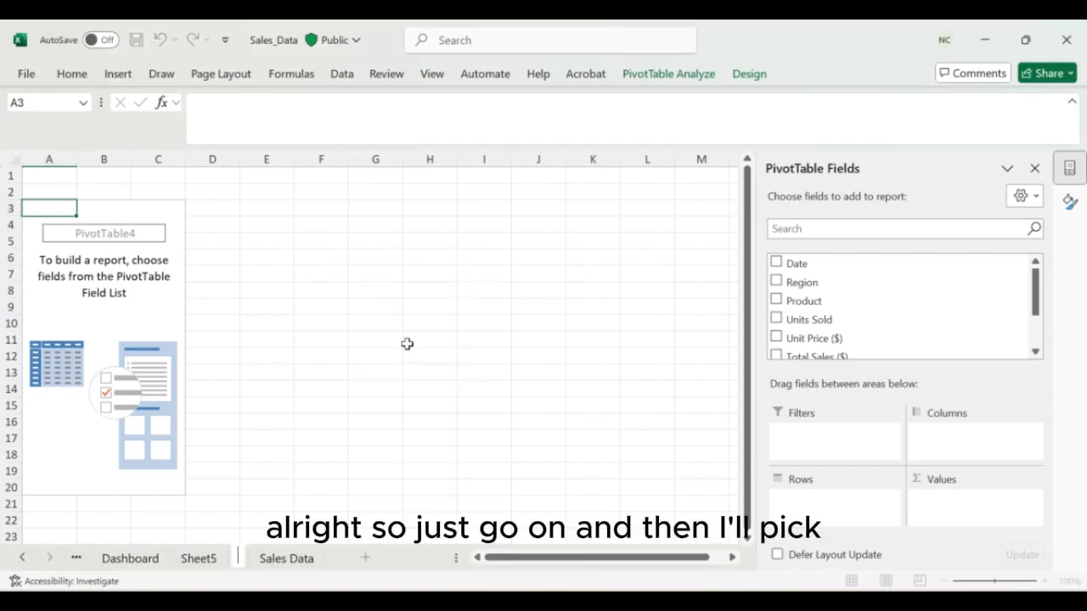
{"action": "type", "text": "uct by"}
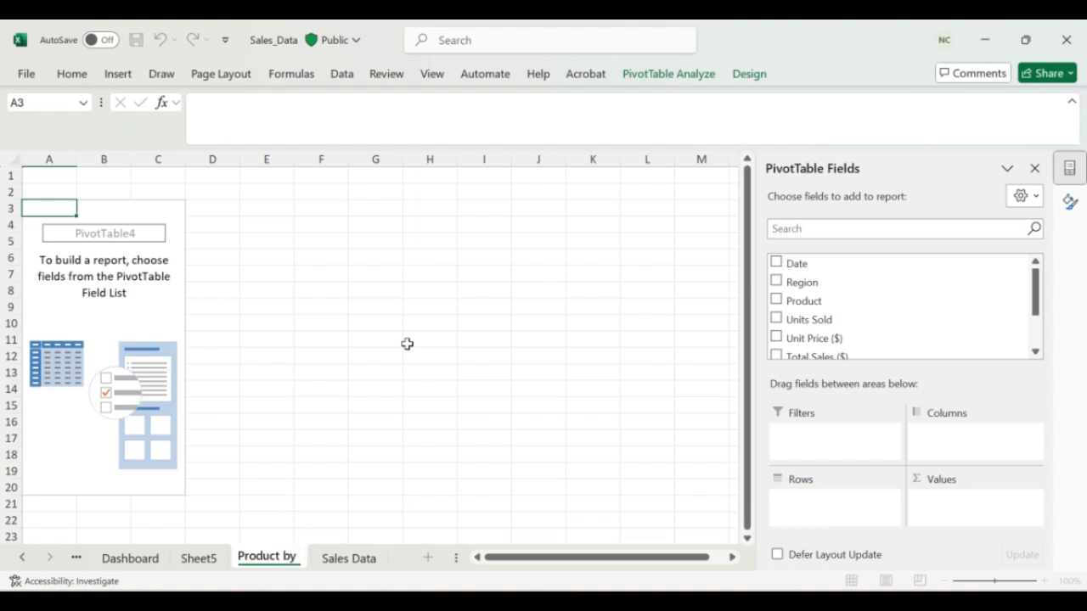
{"action": "key", "text": "BackSpace"}
{"action": "key", "text": "BackSpace"}
{"action": "key", "text": "BackSpace"}
{"action": "type", "text": "uNITS"}
{"action": "key", "text": "BackSpace"}
{"action": "key", "text": "BackSpace"}
{"action": "key", "text": "BackSpace"}
{"action": "key", "text": "BackSpace"}
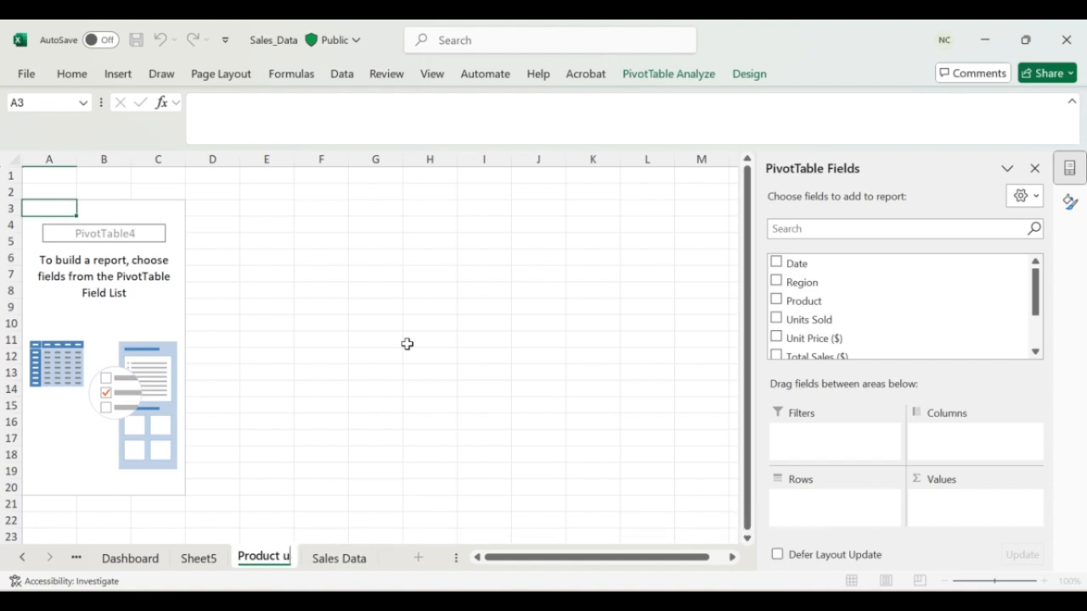
{"action": "key", "text": "BackSpace"}
{"action": "type", "text": "Unit"}
{"action": "key", "text": "BackSpace"}
{"action": "type", "text": "t"}
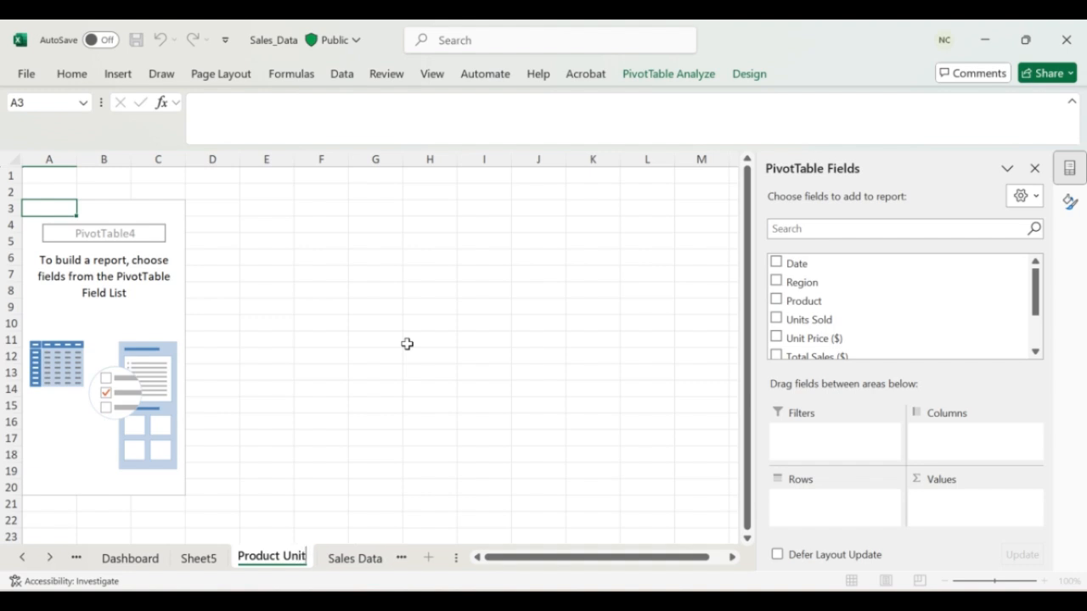
{"action": "type", "text": "s"}
{"action": "key", "text": "Return"}
- Add Product to the PivotTable's rows and Units Sold to its values
{"action": "left_click", "coordinate": [140, 319]}
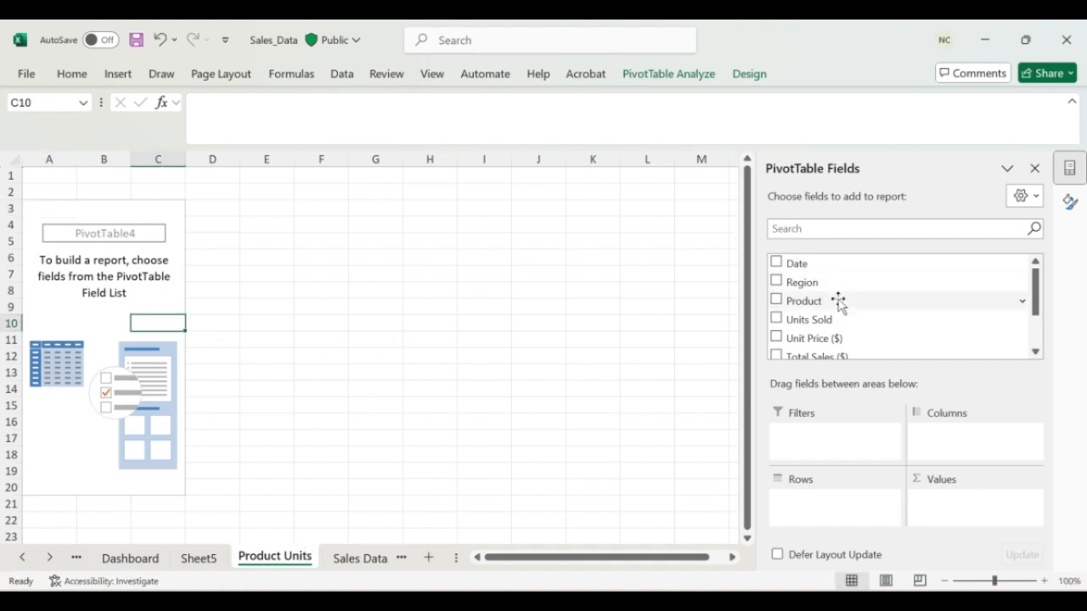
{"action": "left_click", "coordinate": [807, 231]}
{"action": "left_click_drag", "start_coordinate": [805, 300], "coordinate": [849, 518]}
{"action": "left_click", "coordinate": [820, 230]}
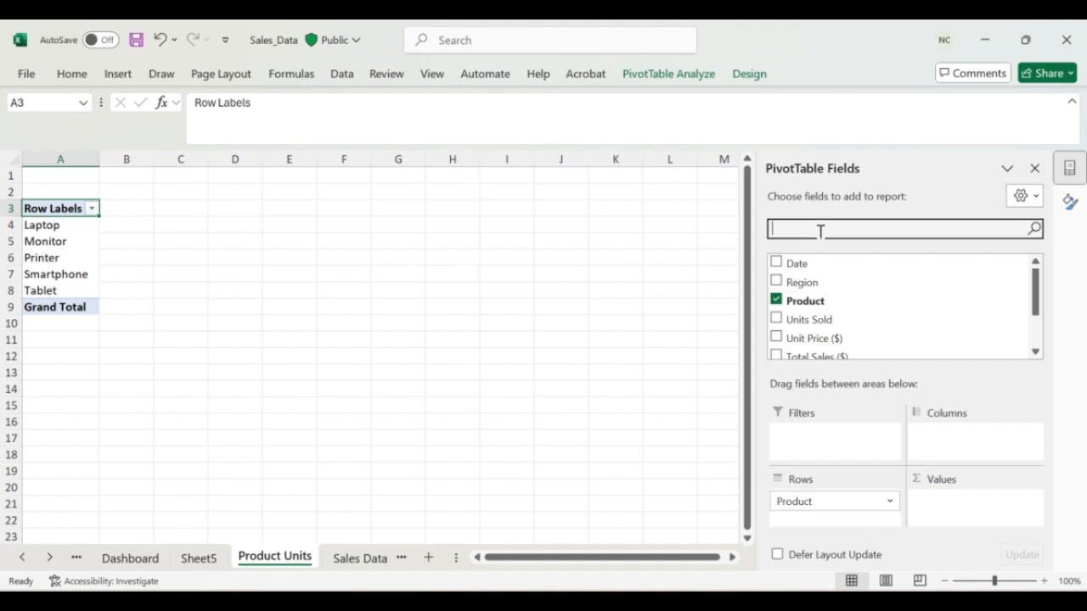
{"action": "type", "text": "uni"}
{"action": "left_click_drag", "start_coordinate": [820, 261], "coordinate": [951, 503]}
- Rename the PivotTable's row label header in A3 as Products
{"action": "left_click", "coordinate": [133, 210]}
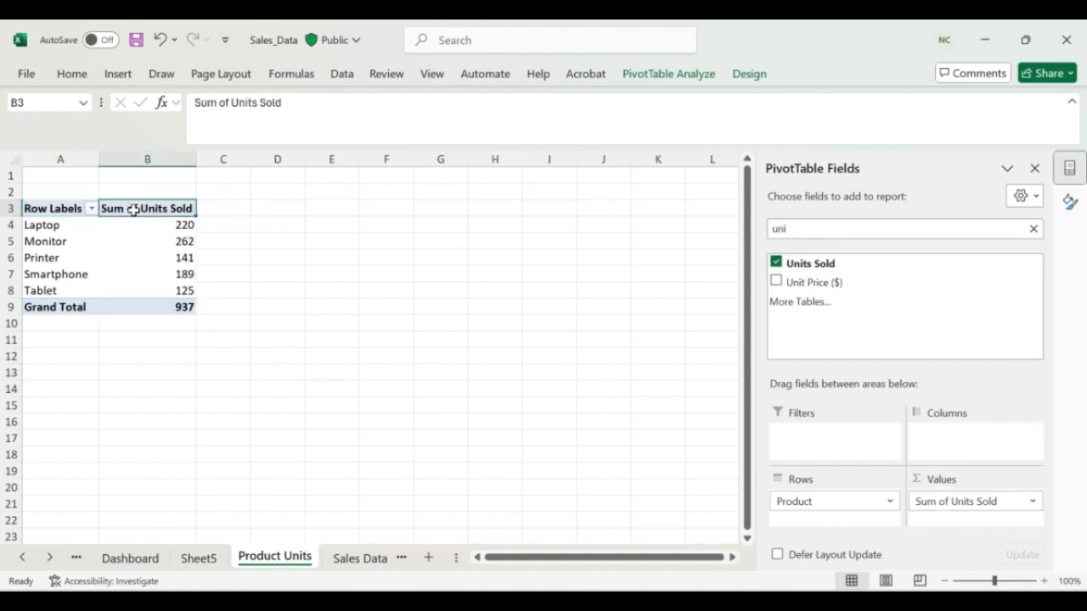
{"action": "left_click", "coordinate": [60, 207]}
{"action": "left_click", "coordinate": [290, 104]}
{"action": "key", "text": "BackSpace"}
{"action": "key", "text": "BackSpace"}
{"action": "key", "text": "BackSpace"}
{"action": "key", "text": "BackSpace"}
{"action": "key", "text": "BackSpace"}
{"action": "key", "text": "BackSpace"}
{"action": "key", "text": "BackSpace"}
{"action": "key", "text": "BackSpace"}
{"action": "key", "text": "BackSpace"}
{"action": "key", "text": "BackSpace"}
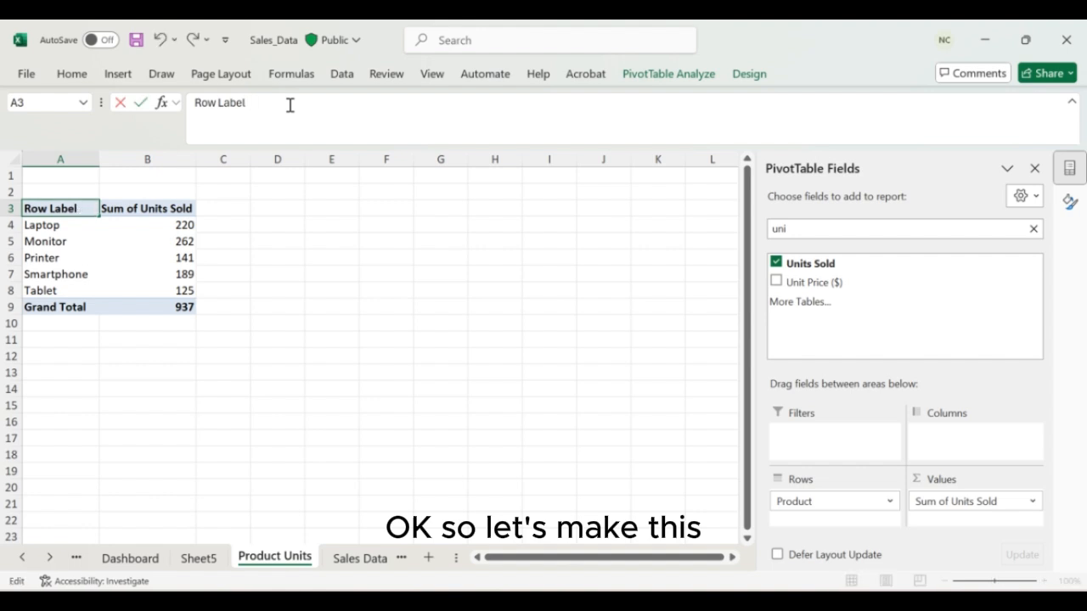
{"action": "type", "text": "Product"}
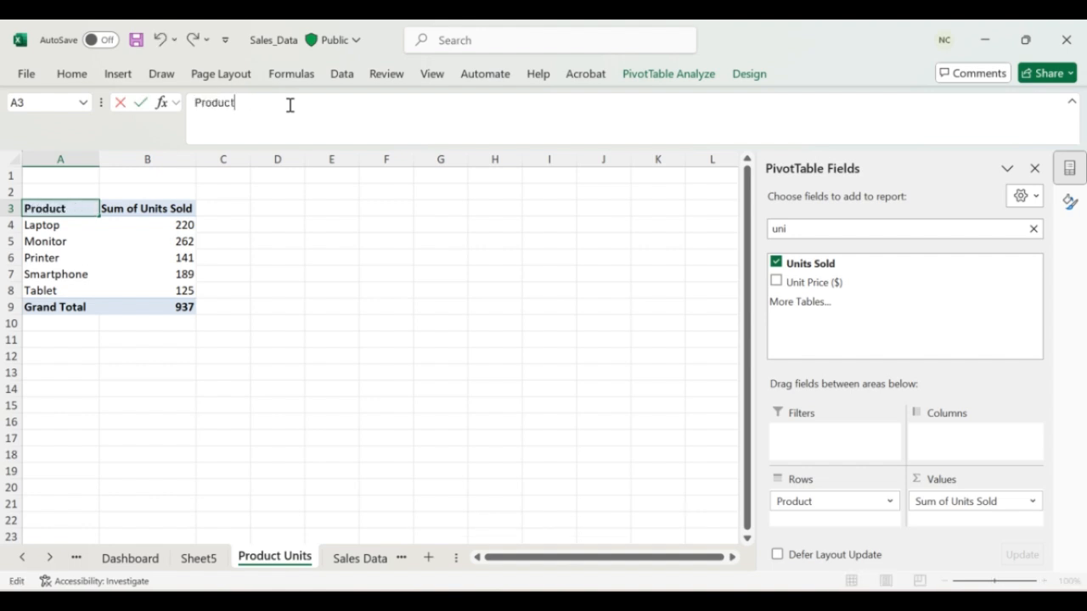
{"action": "type", "text": "s"}
{"action": "key", "text": "Return"}
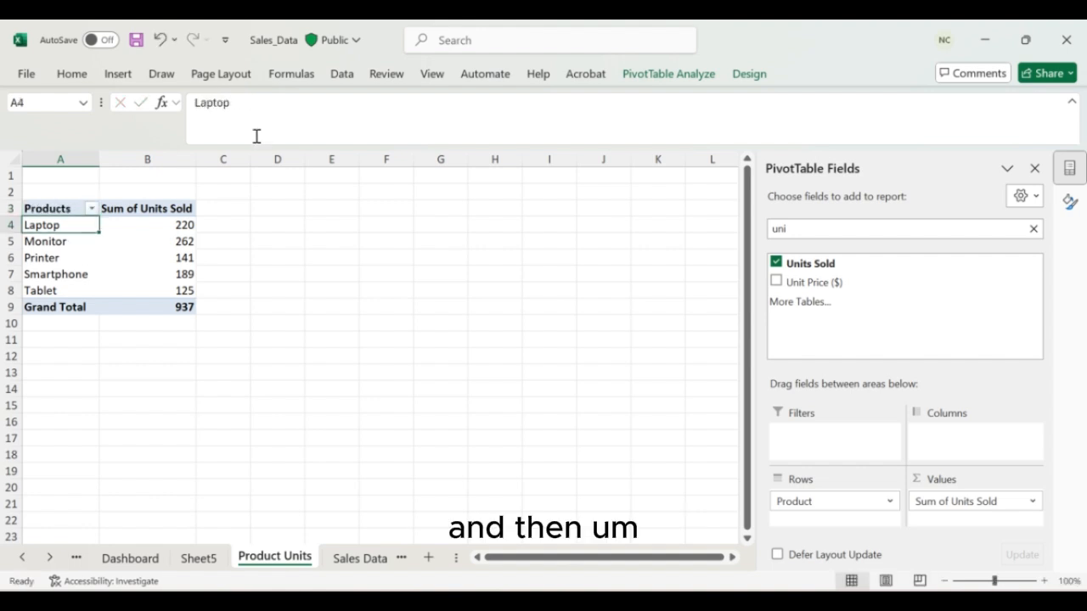
- Rename the PivotTable's value header in B3 as Units_Sold
{"action": "left_click", "coordinate": [178, 209]}
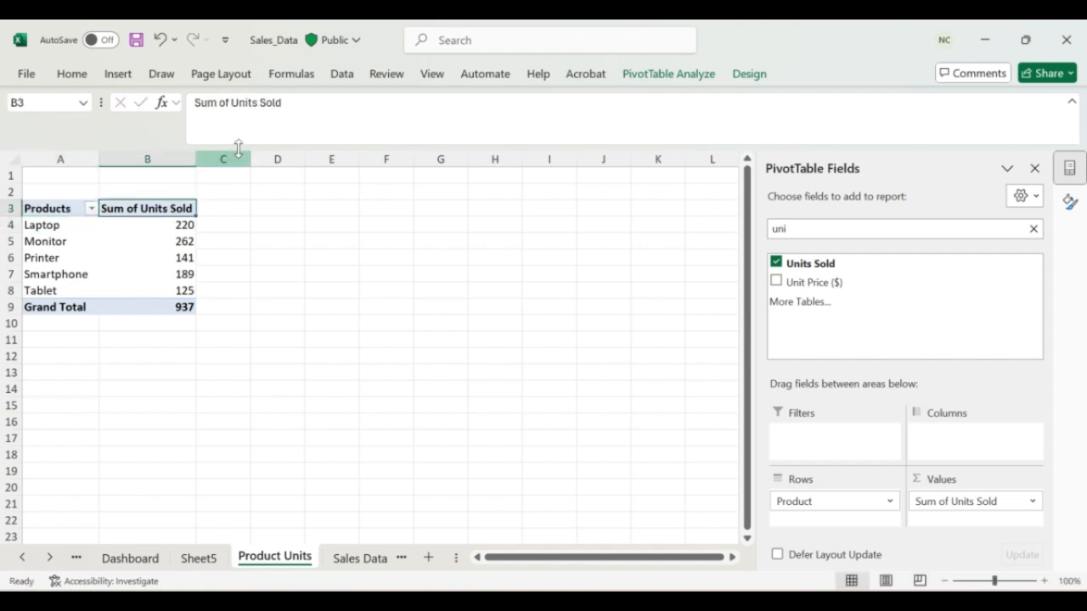
{"action": "left_click", "coordinate": [232, 106]}
{"action": "key", "text": "BackSpace"}
{"action": "key", "text": "BackSpace"}
{"action": "key", "text": "BackSpace"}
{"action": "key", "text": "BackSpace"}
{"action": "key", "text": "BackSpace"}
{"action": "key", "text": "BackSpace"}
{"action": "key", "text": "BackSpace"}
{"action": "key", "text": "Return"}
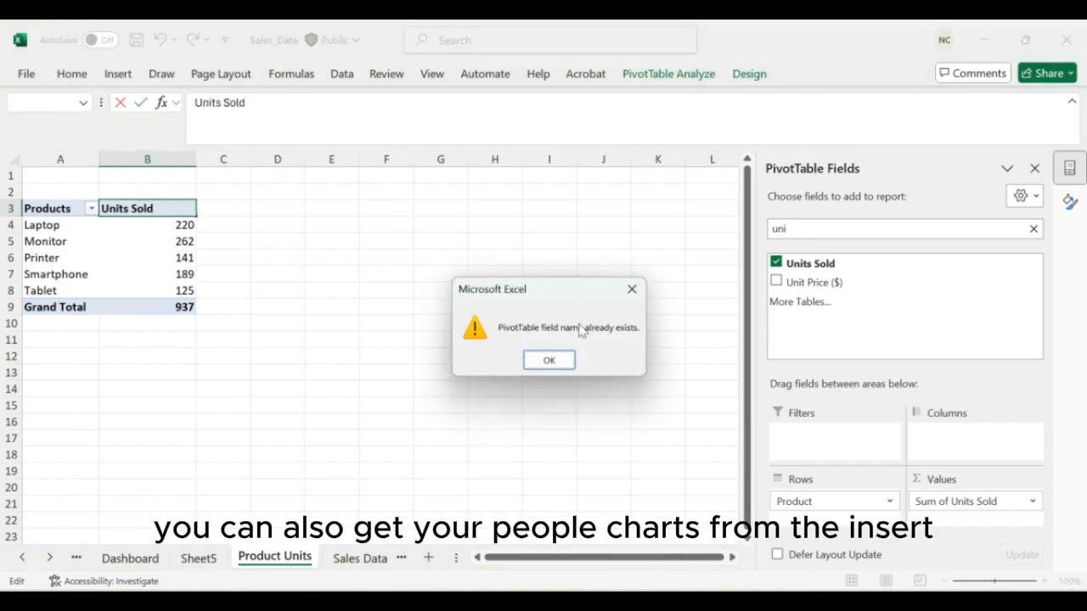
{"action": "left_click", "coordinate": [549, 359]}
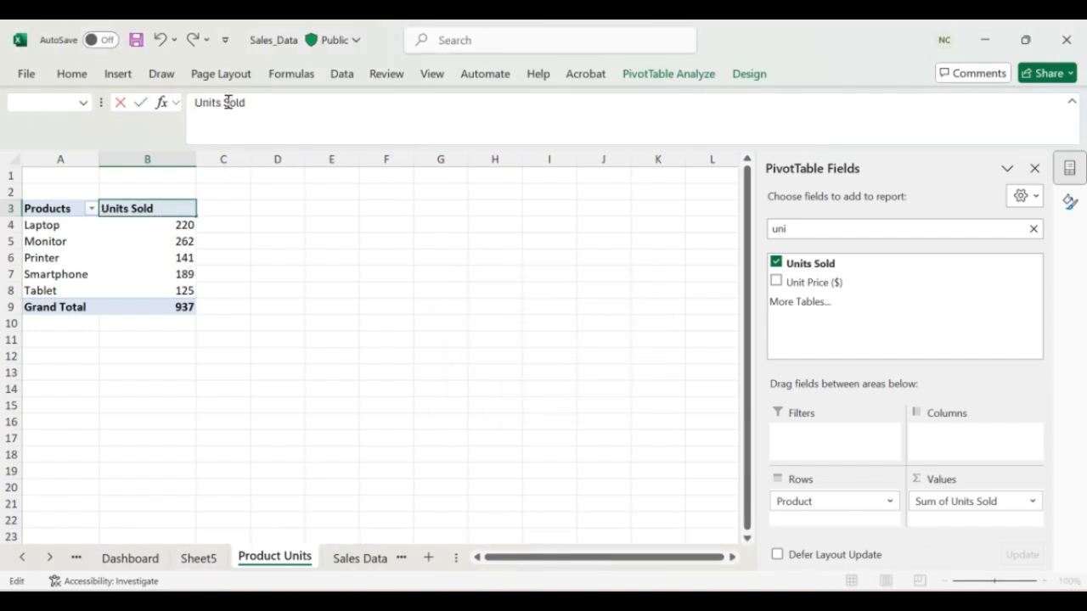
{"action": "left_click", "coordinate": [225, 102]}
{"action": "key", "text": "BackSpace"}
{"action": "type", "text": "_"}
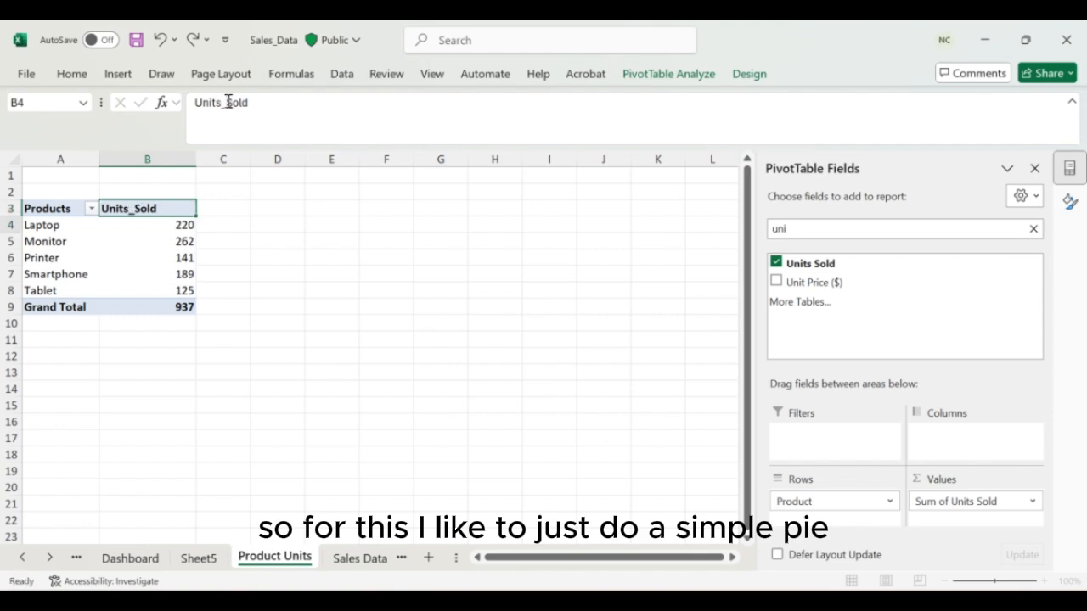
{"action": "key", "text": "Return"}
- Insert a doughnut PivotChart based on the product units PivotTable
{"action": "left_click", "coordinate": [53, 228]}
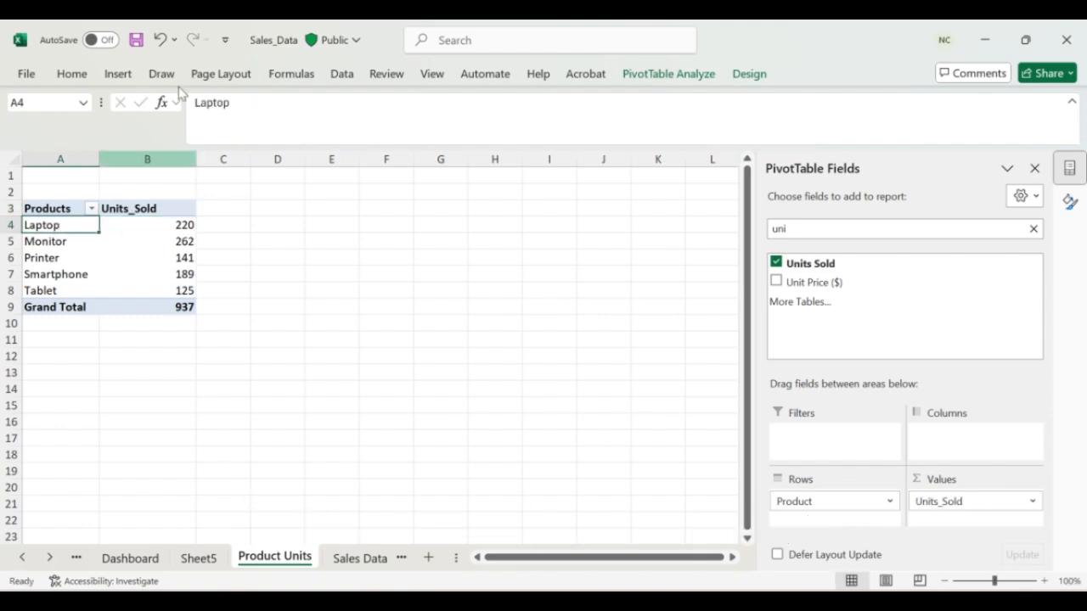
{"action": "left_click", "coordinate": [118, 75]}
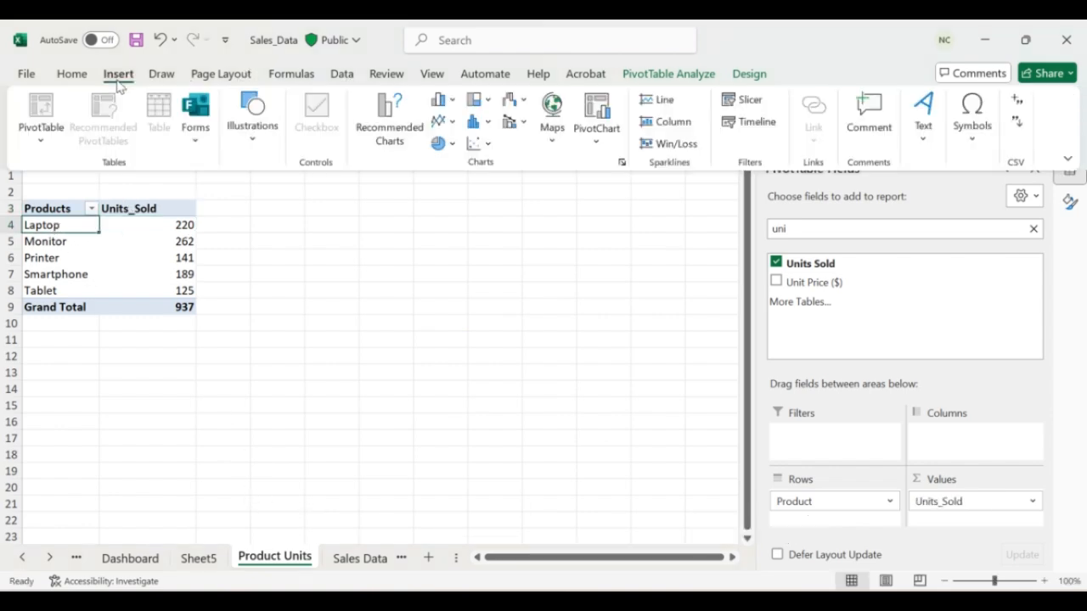
{"action": "left_click", "coordinate": [597, 136]}
{"action": "left_click", "coordinate": [604, 165]}
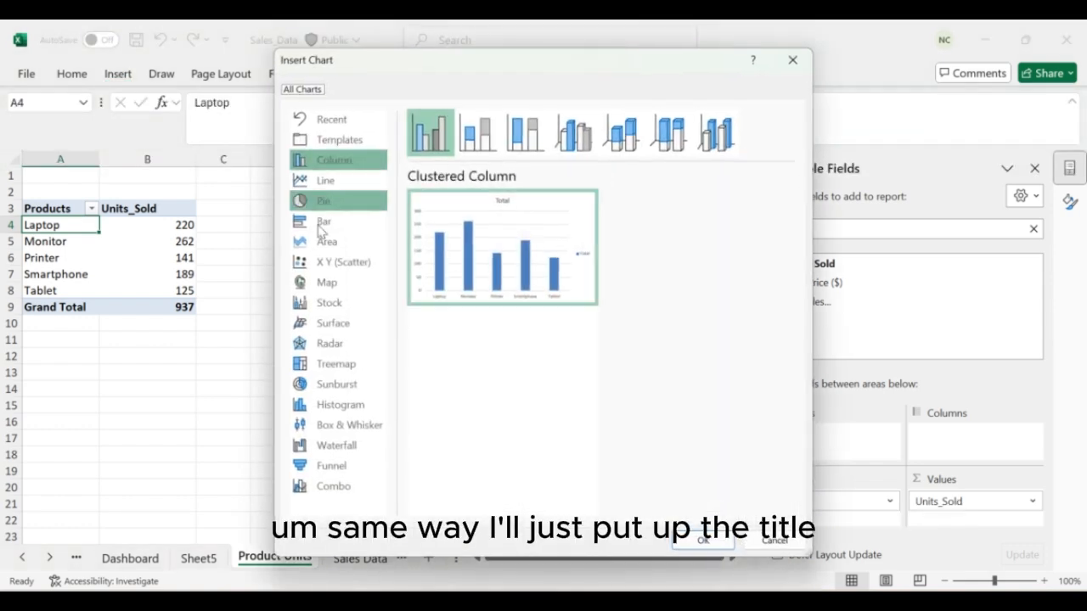
{"action": "left_click", "coordinate": [315, 206]}
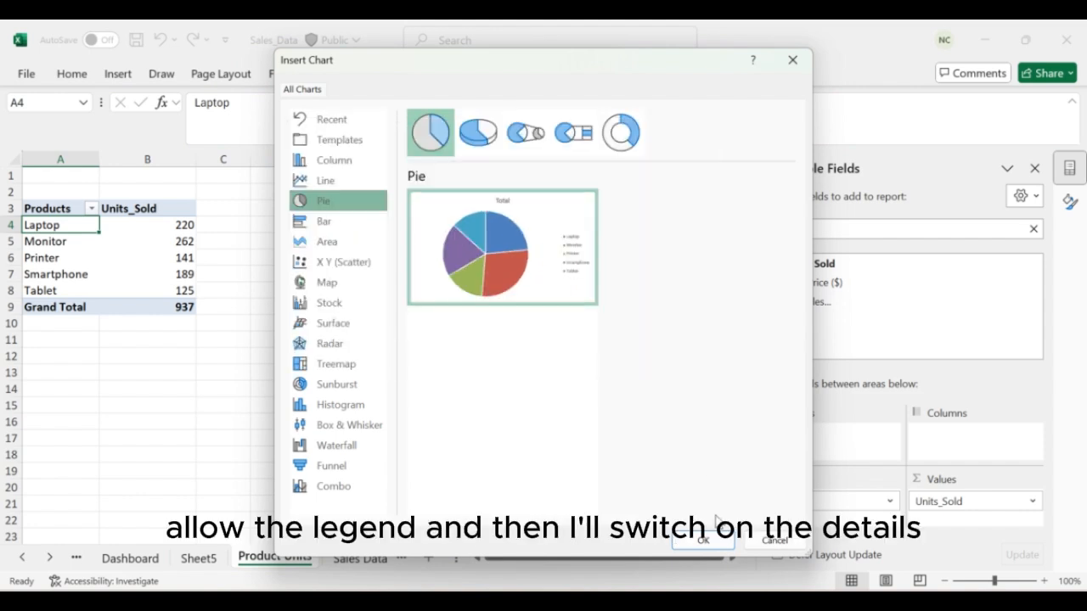
{"action": "left_click", "coordinate": [620, 132]}
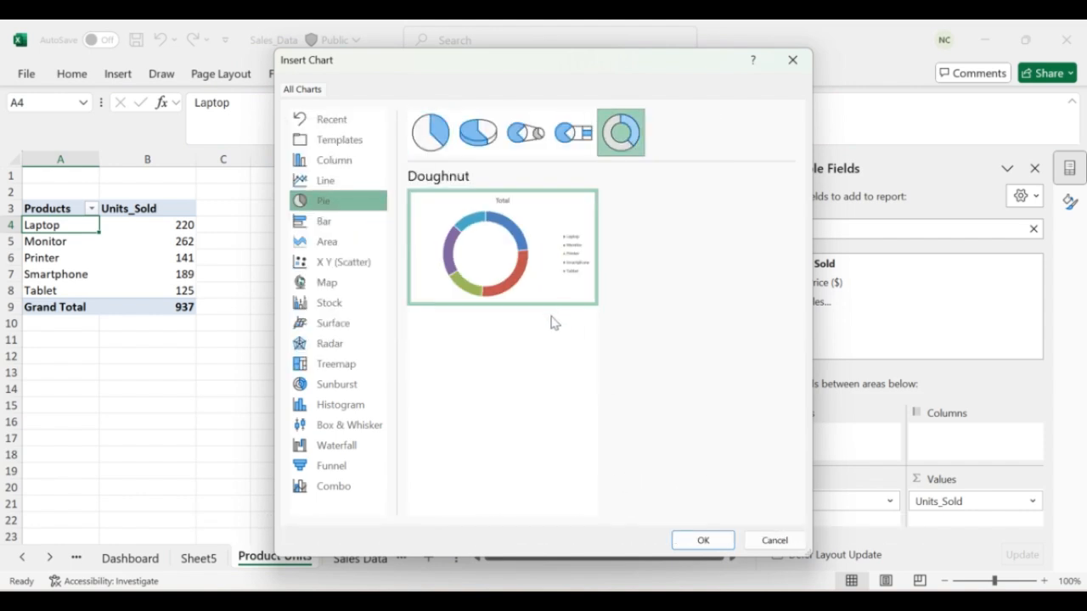
{"action": "mouse_move", "coordinate": [488, 289]}
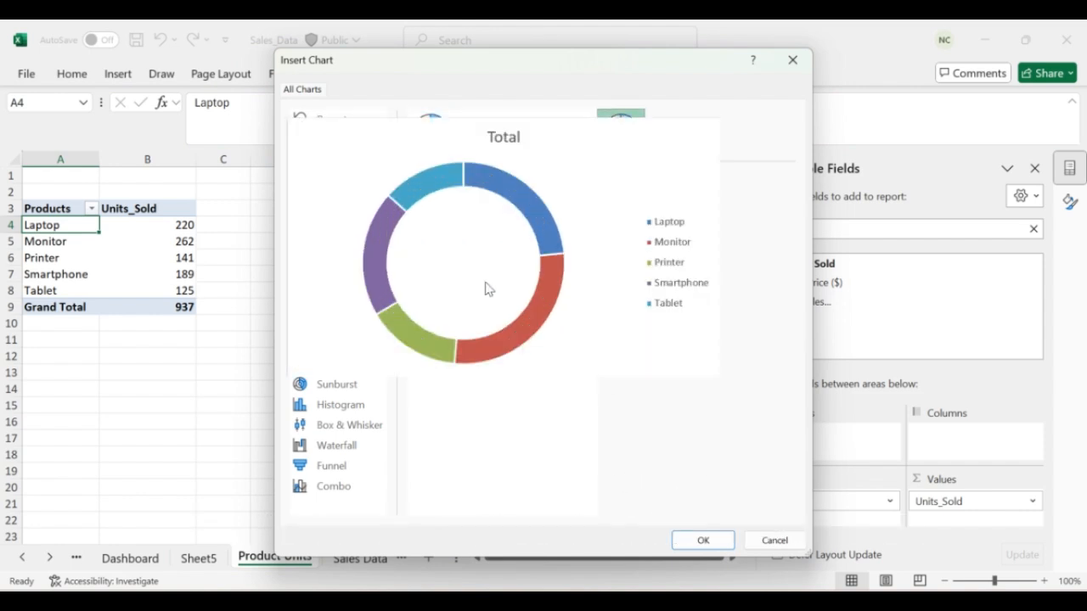
{"action": "left_click", "coordinate": [692, 552]}
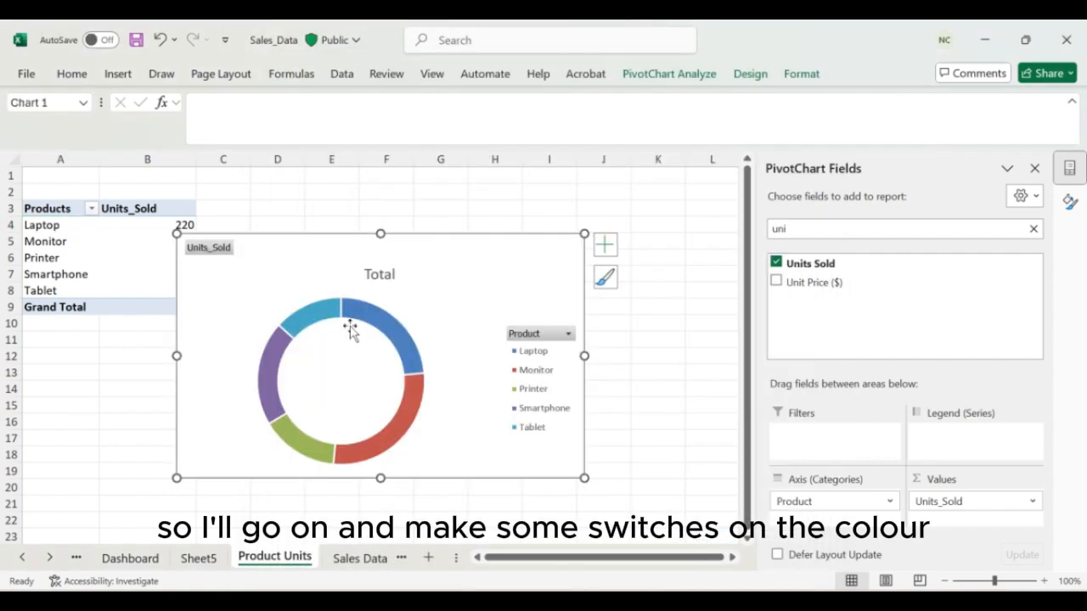
- Remove the doughnut chart's title and add data labels to its segments, keeping the legend
{"action": "left_click", "coordinate": [604, 246]}
{"action": "left_click", "coordinate": [642, 271]}
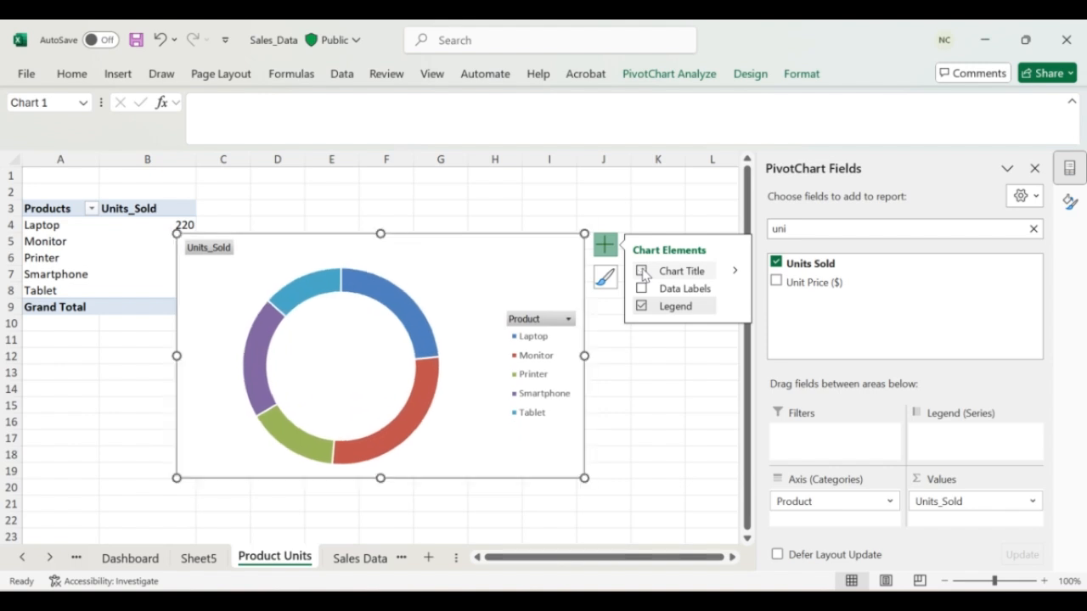
{"action": "left_click", "coordinate": [668, 292]}
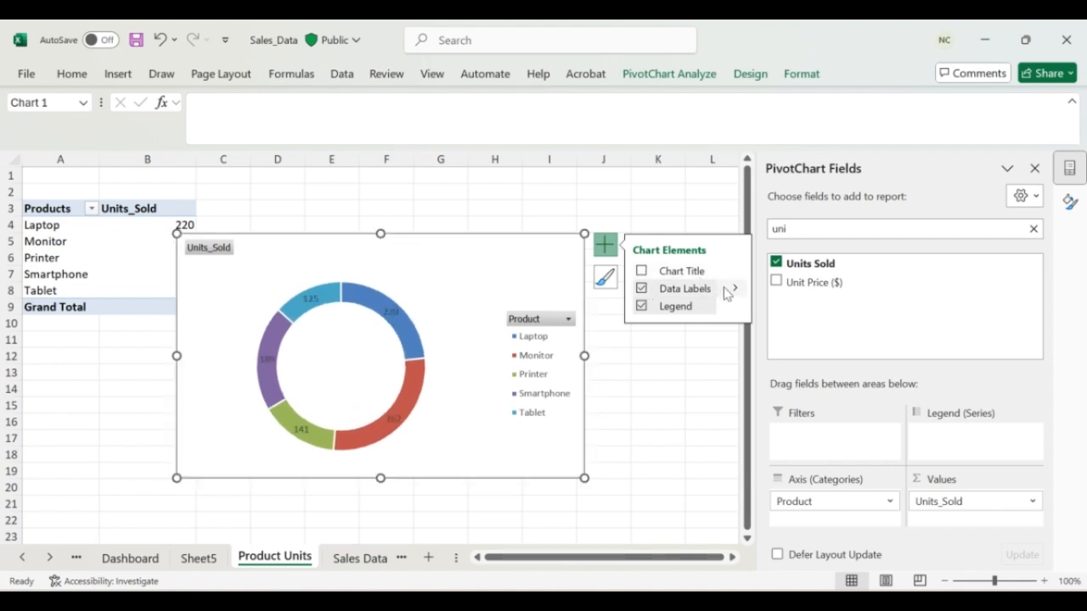
- Set the text fill of the doughnut chart's data labels to solid white
{"action": "mouse_move", "coordinate": [733, 292]}
{"action": "left_click", "coordinate": [800, 337]}
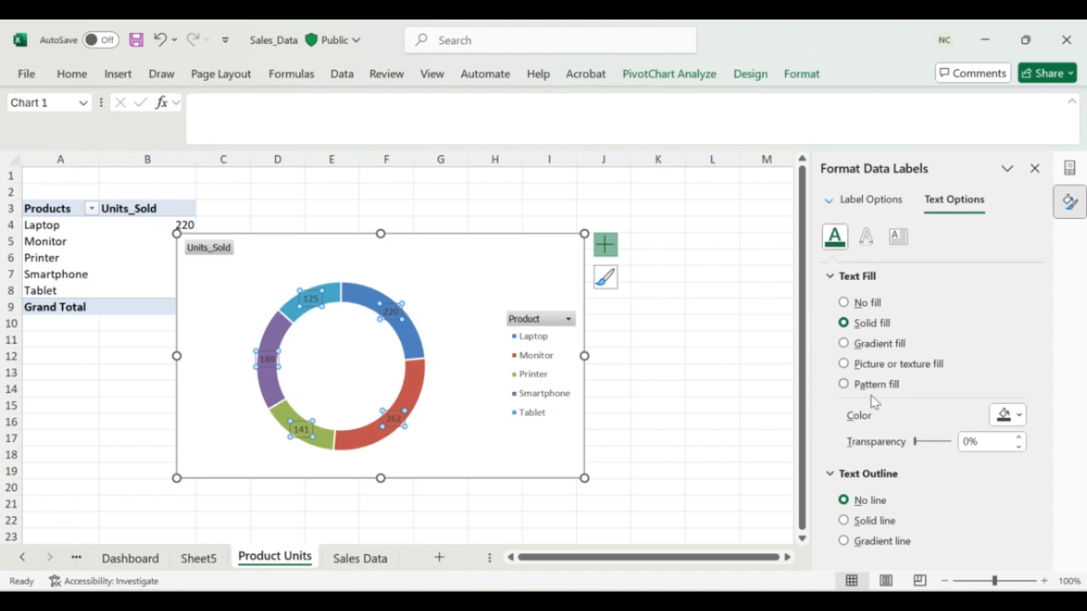
{"action": "left_click", "coordinate": [1018, 417]}
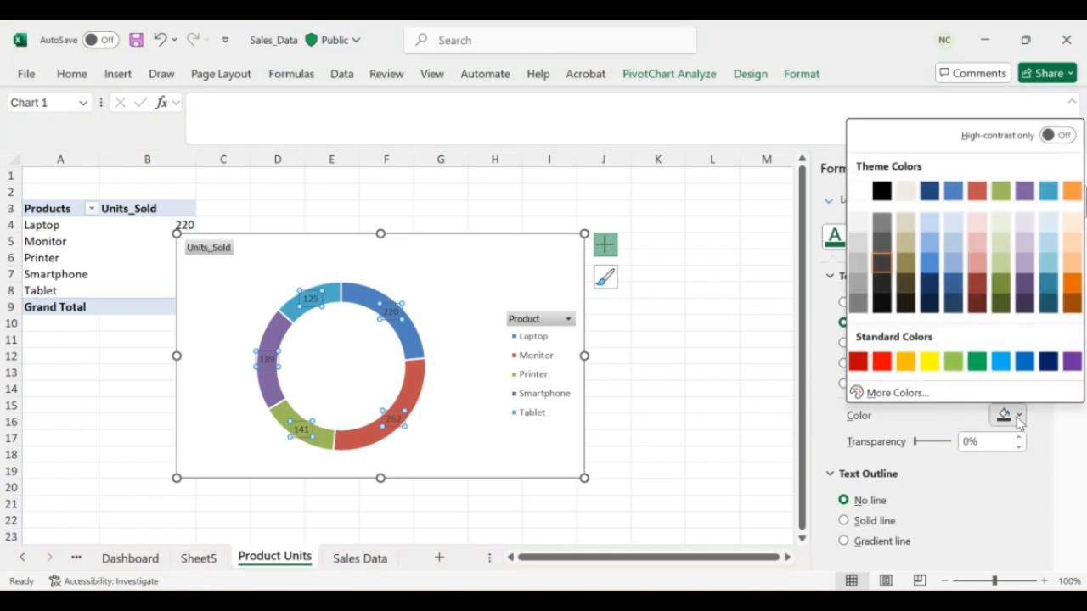
{"action": "left_click", "coordinate": [862, 193]}
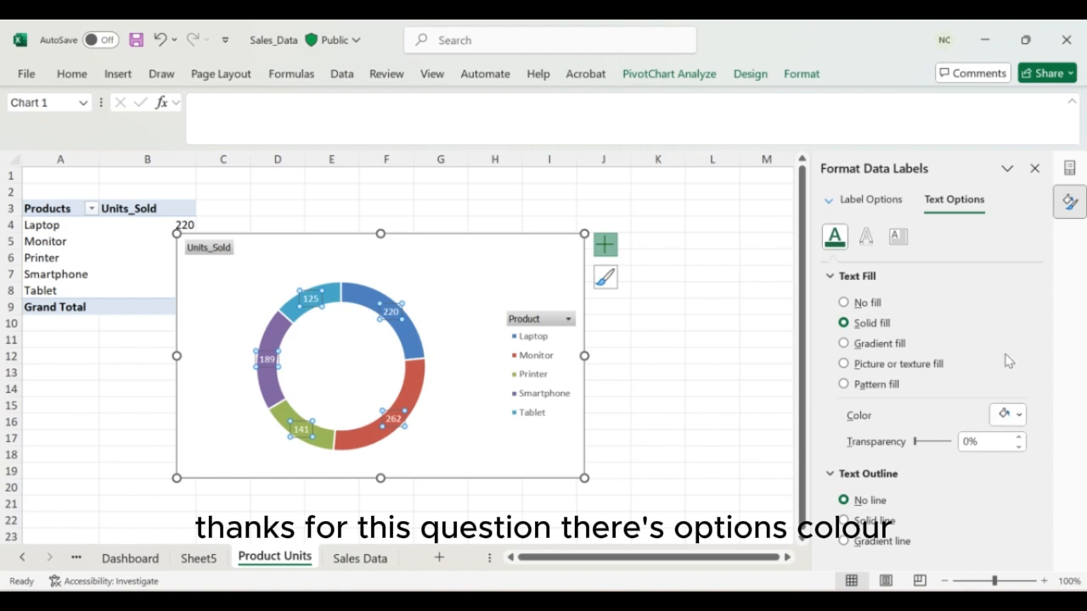
{"action": "left_click", "coordinate": [466, 467]}
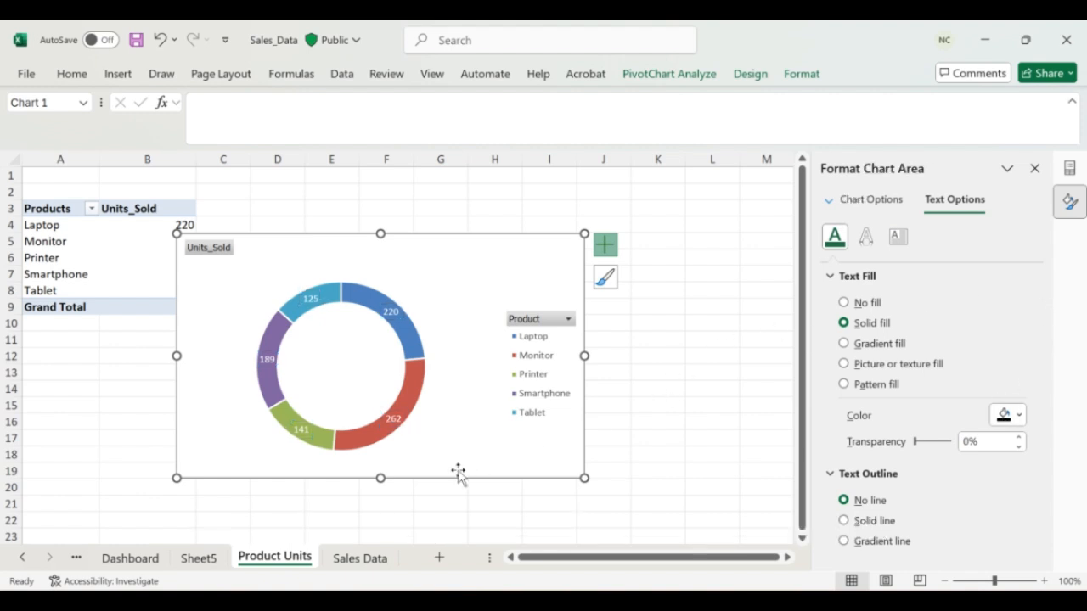
- Narrow and shift the doughnut chart to span about columns C to H beside the PivotTable, and open the Dashboard sheet
{"action": "left_click_drag", "start_coordinate": [584, 478], "coordinate": [497, 481]}
{"action": "left_click_drag", "start_coordinate": [383, 455], "coordinate": [438, 463]}
{"action": "left_click", "coordinate": [444, 264]}
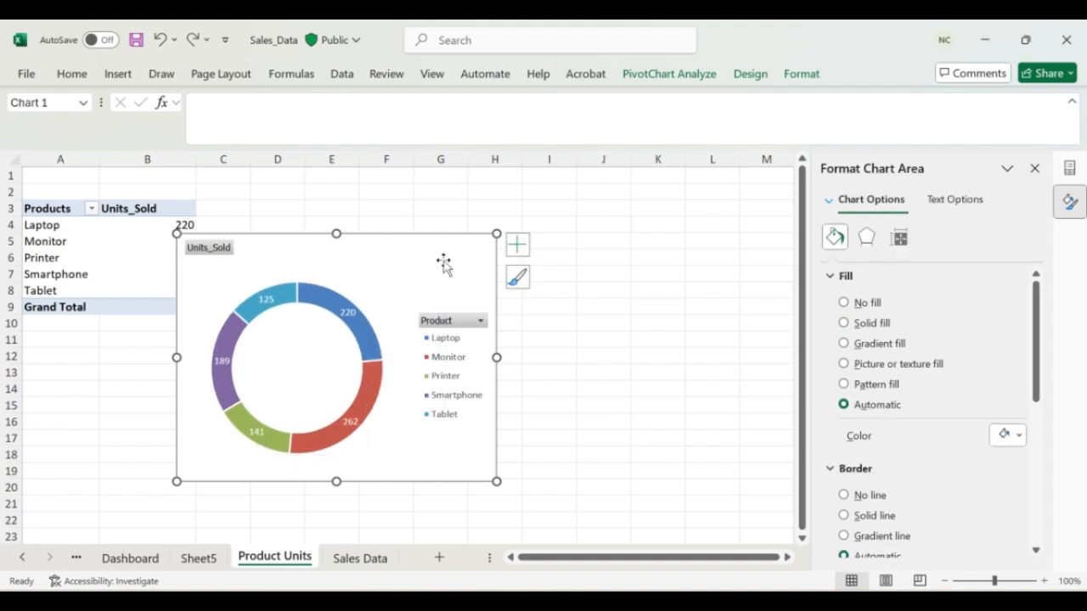
{"action": "left_click_drag", "start_coordinate": [472, 254], "coordinate": [503, 255]}
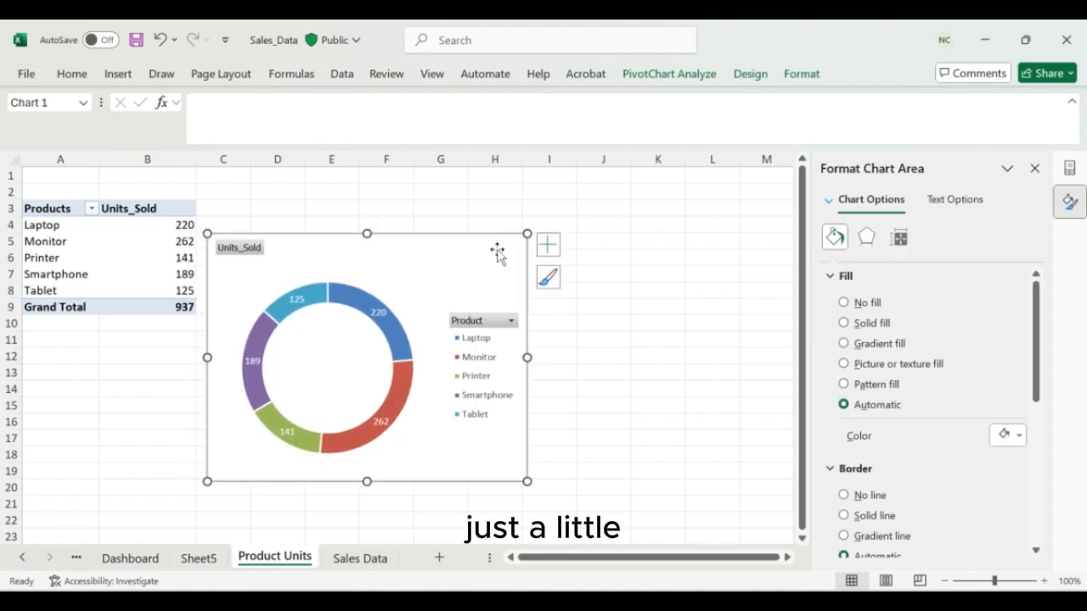
{"action": "left_click", "coordinate": [130, 558]}
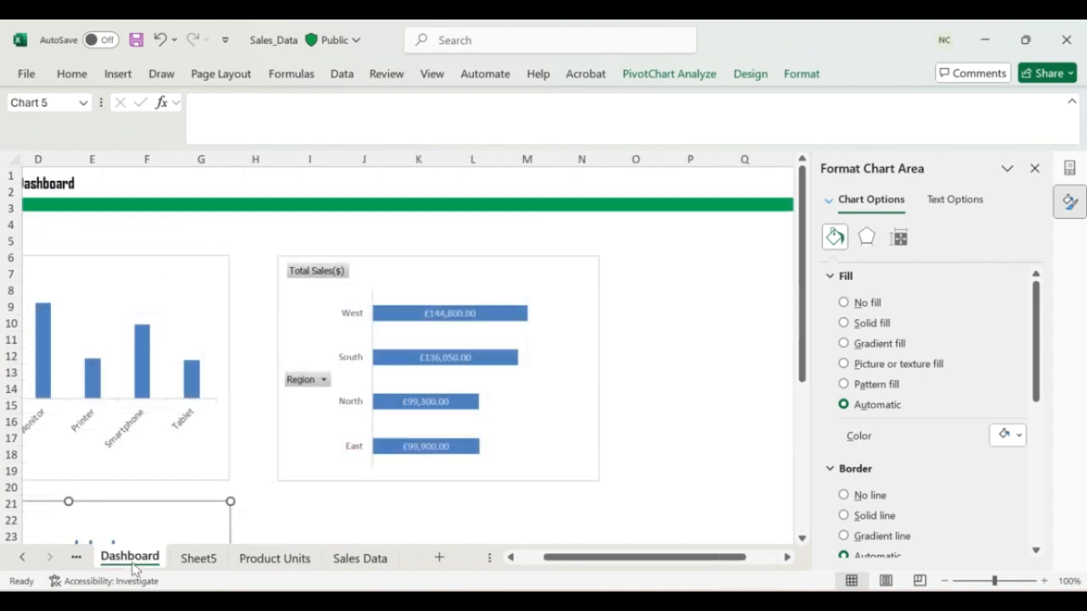
- Paste the doughnut chart into the Dashboard sheet and align it directly below the region bar chart, beside the units sold line chart
{"action": "scroll", "coordinate": [381, 510], "scroll_direction": "down", "scroll_amount": 3}
{"action": "left_click", "coordinate": [382, 454]}
{"action": "key", "text": "ctrl+v"}
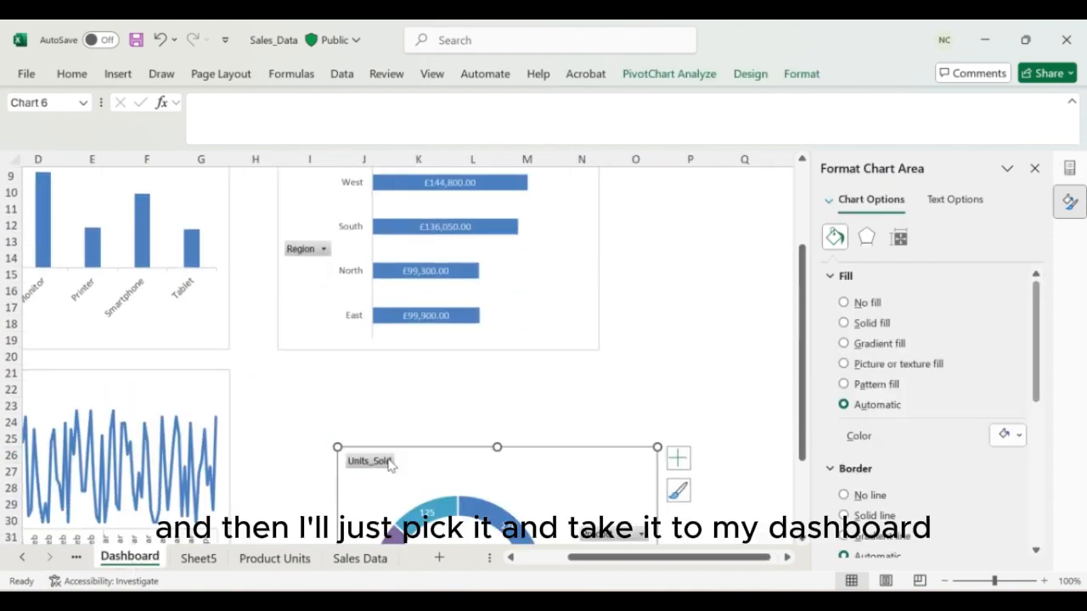
{"action": "left_click_drag", "start_coordinate": [448, 461], "coordinate": [392, 383]}
{"action": "scroll", "coordinate": [449, 396], "scroll_direction": "left", "scroll_amount": 3}
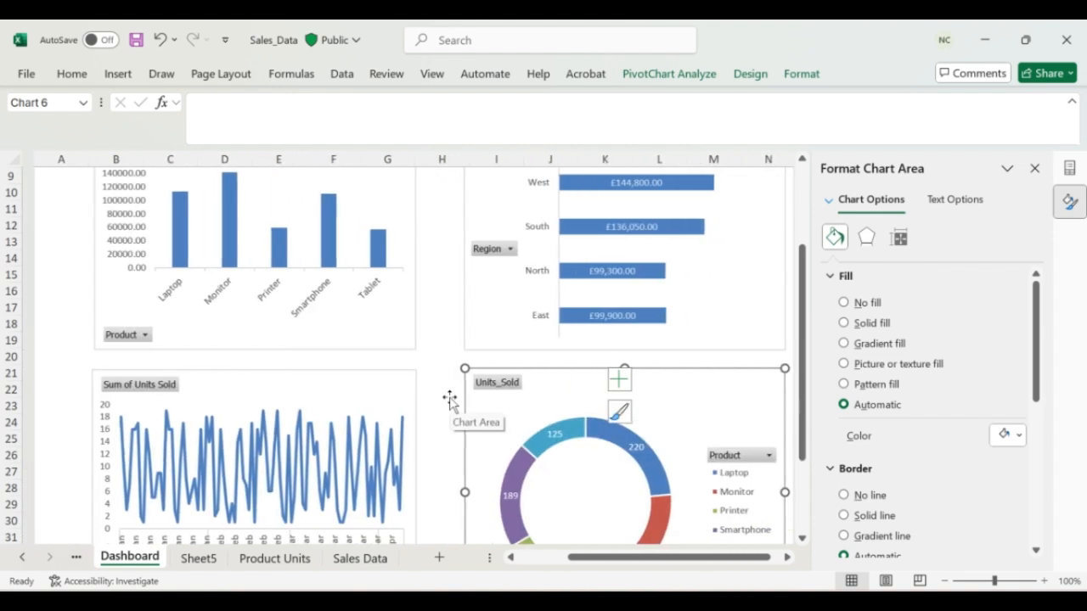
{"action": "scroll", "coordinate": [423, 283], "scroll_direction": "up", "scroll_amount": 3}
{"action": "scroll", "coordinate": [423, 283], "scroll_direction": "down", "scroll_amount": 1}
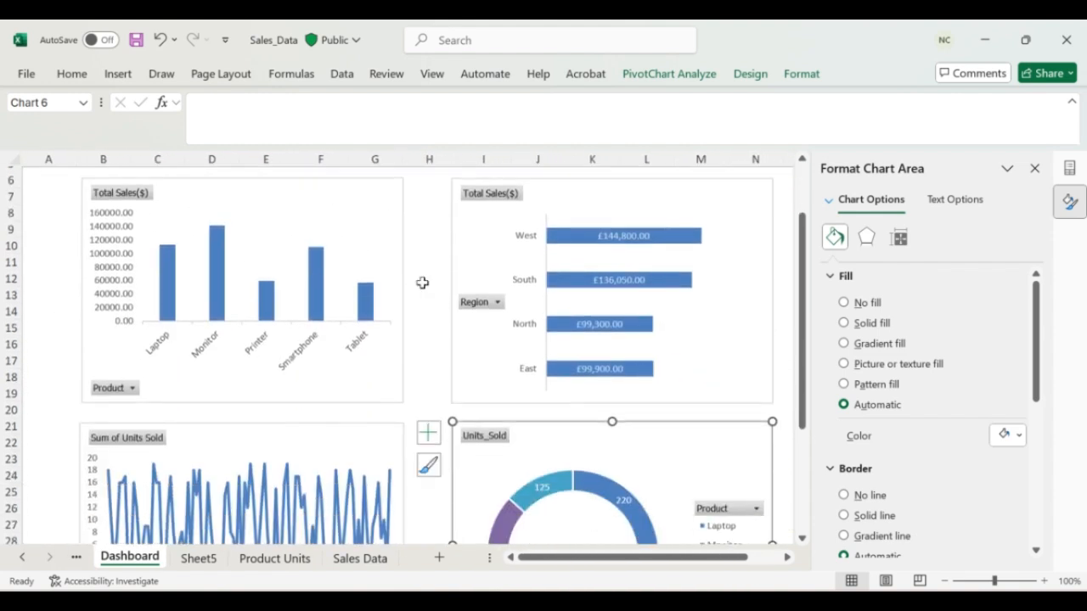
{"action": "scroll", "coordinate": [423, 284], "scroll_direction": "up", "scroll_amount": 1}
{"action": "left_click", "coordinate": [341, 175]}
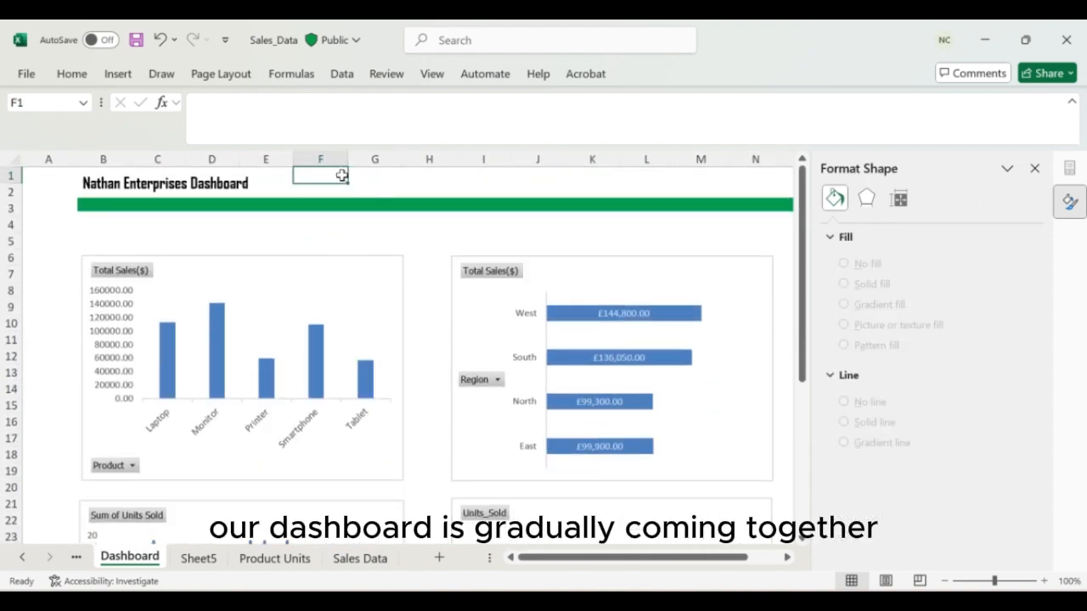
{"action": "left_click", "coordinate": [426, 187]}
{"action": "left_click", "coordinate": [548, 177]}
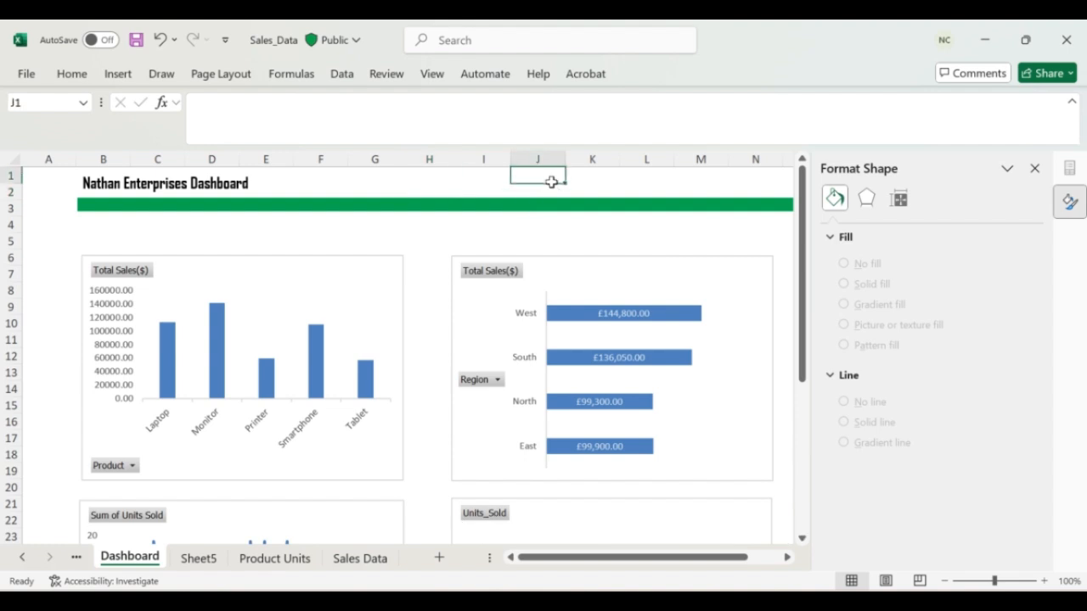
{"action": "left_click", "coordinate": [318, 182]}
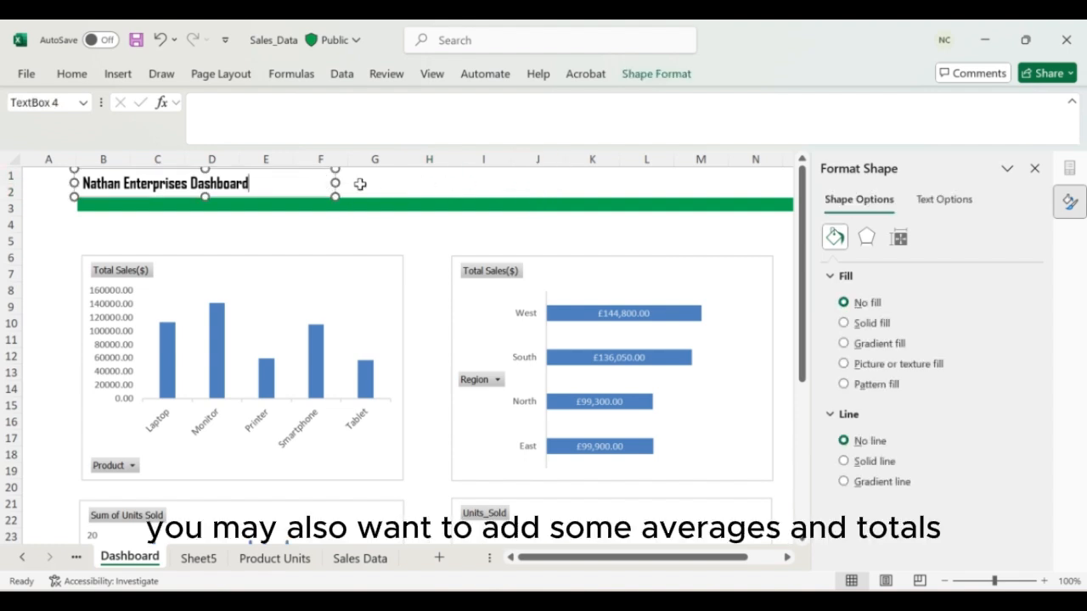
{"action": "left_click", "coordinate": [365, 187]}
{"action": "left_click", "coordinate": [419, 180]}
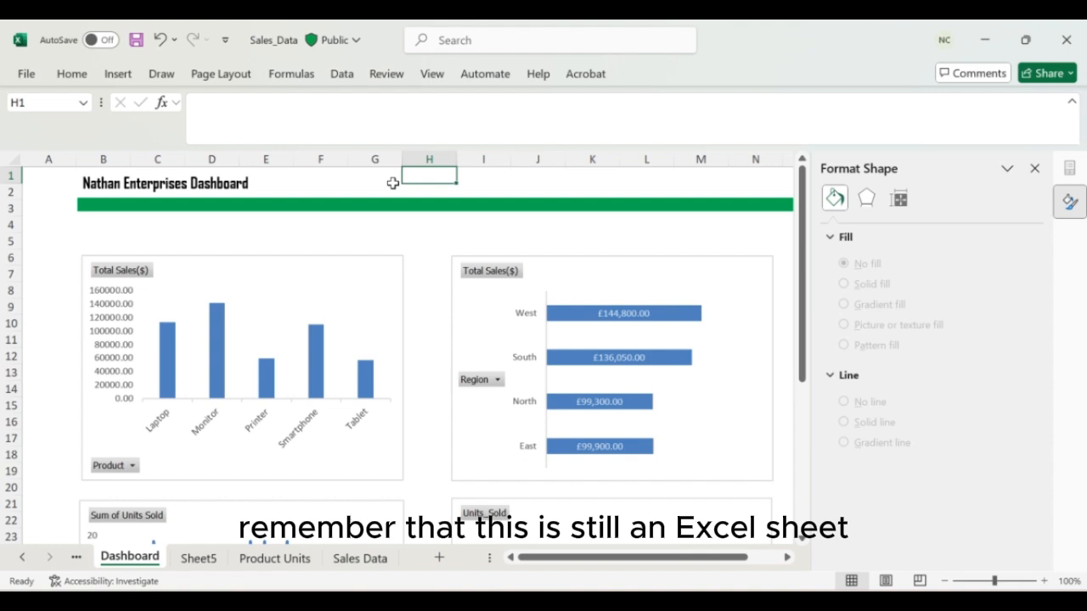
- Merge and center cells H1 and H2 beside the dashboard title
{"action": "left_click", "coordinate": [391, 182]}
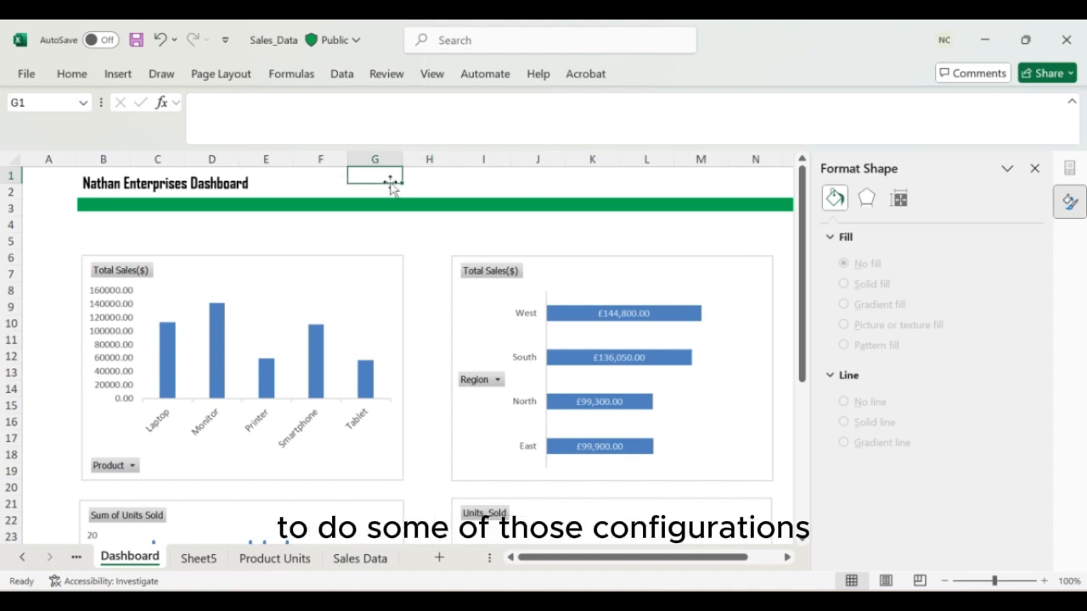
{"action": "left_click", "coordinate": [418, 181]}
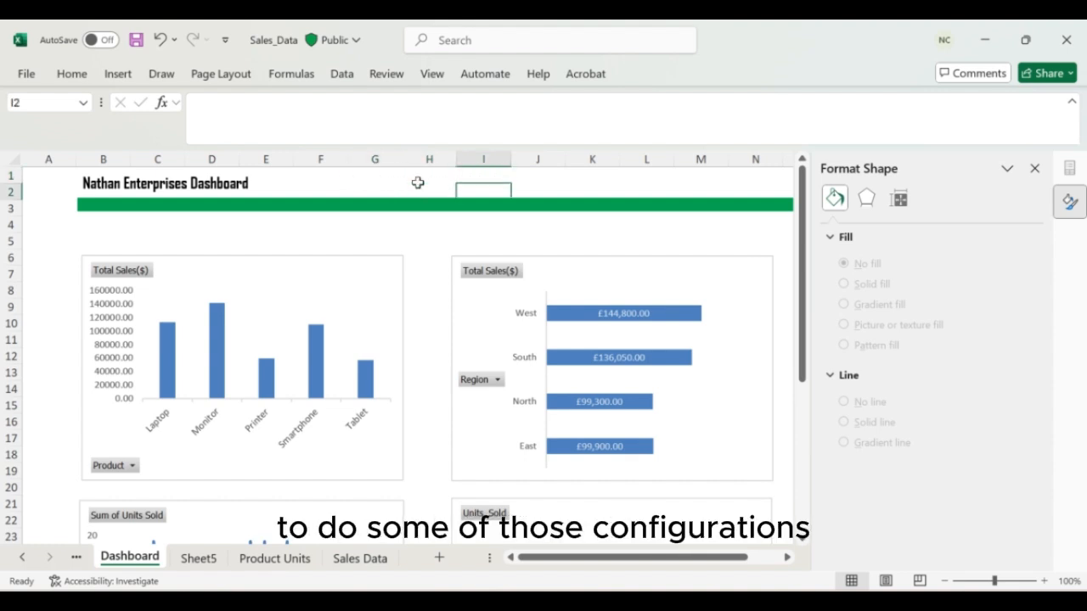
{"action": "left_click_drag", "start_coordinate": [420, 186], "coordinate": [418, 182]}
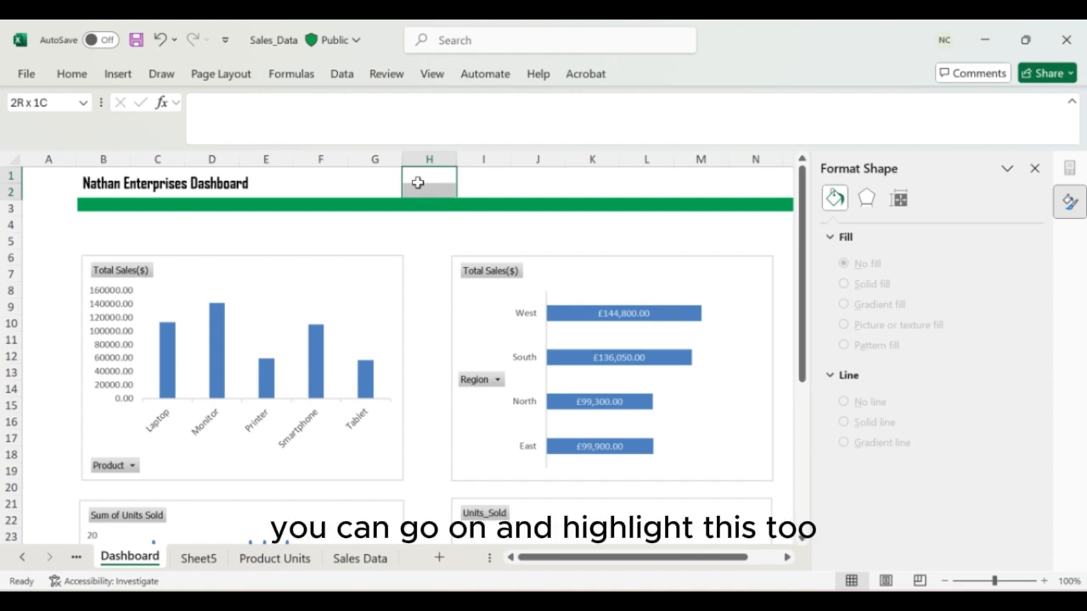
{"action": "left_click", "coordinate": [72, 74]}
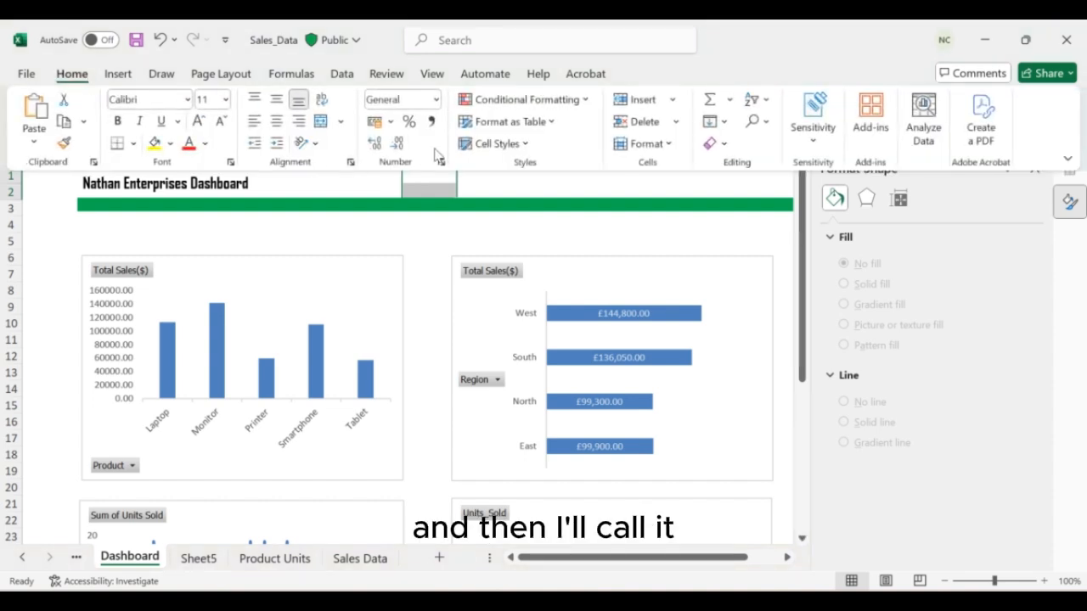
{"action": "left_click", "coordinate": [321, 124]}
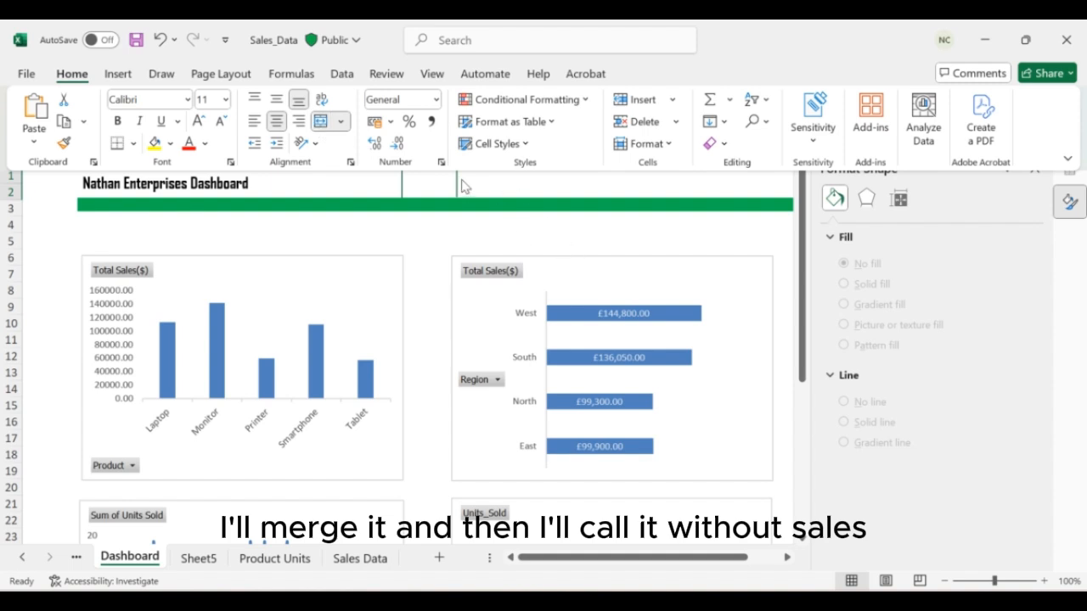
- Enter the label "Total Sales" in the merged cell H1 and align it vertically to the middle
{"action": "left_click", "coordinate": [438, 177]}
{"action": "type", "text": "TO"}
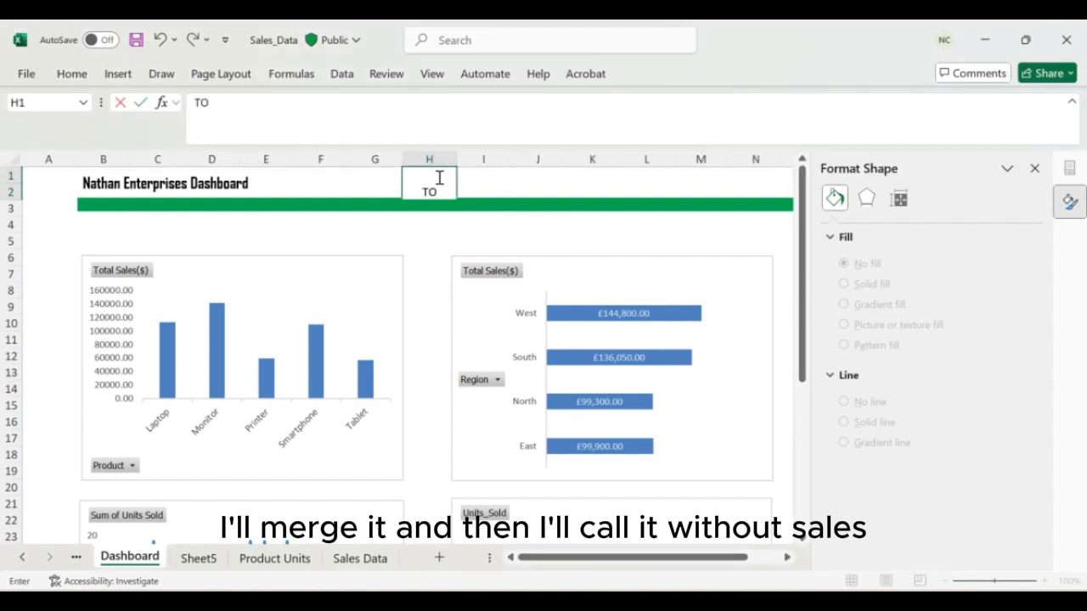
{"action": "type", "text": "tal Sales"}
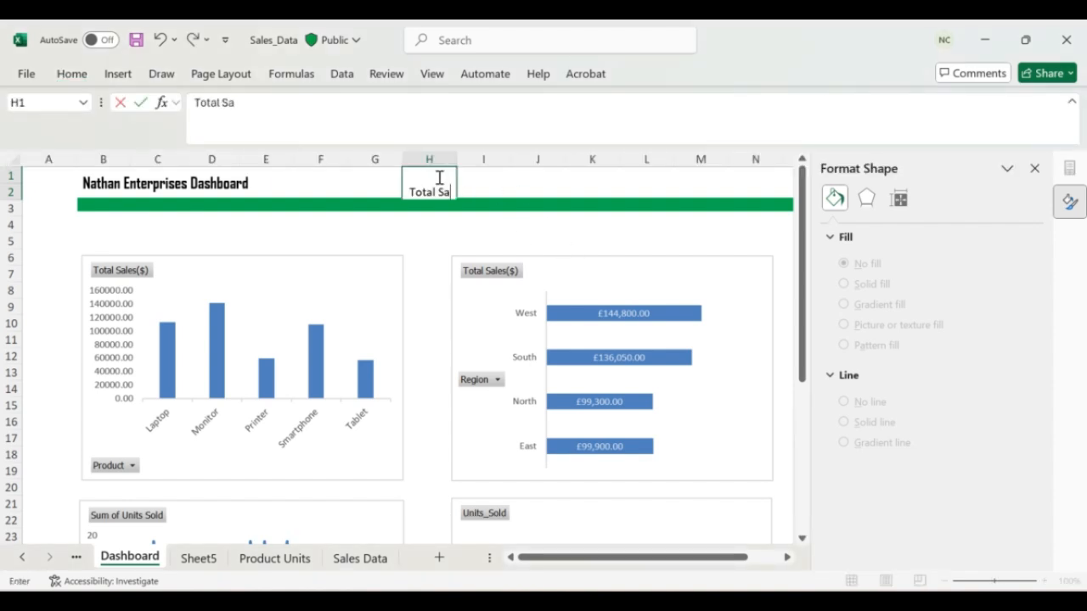
{"action": "key", "text": "Tab"}
{"action": "left_click", "coordinate": [425, 188]}
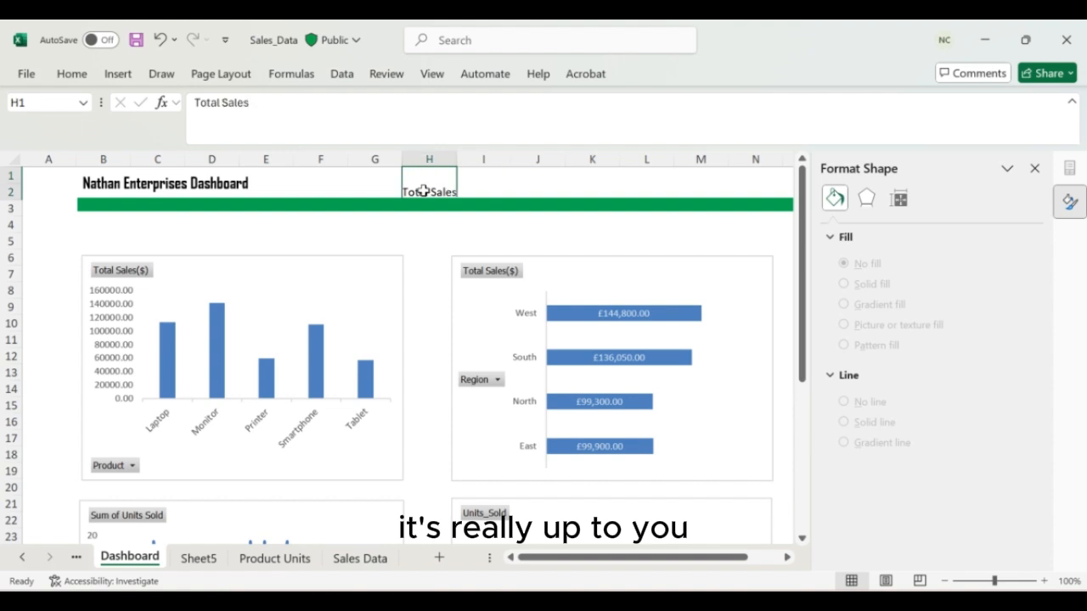
{"action": "left_click", "coordinate": [73, 74]}
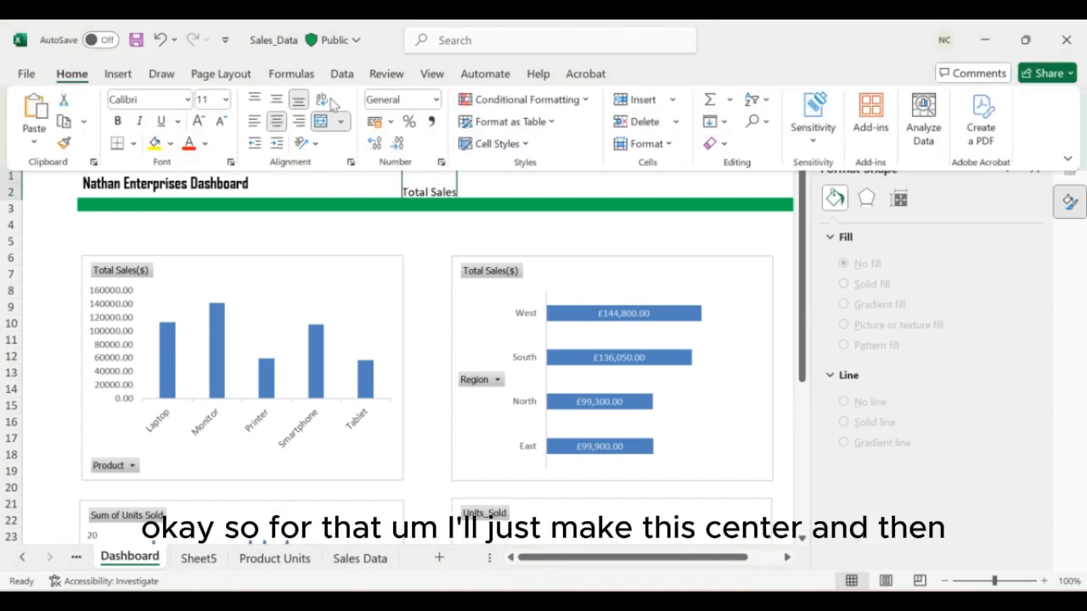
{"action": "left_click", "coordinate": [276, 100]}
{"action": "left_click", "coordinate": [482, 185]}
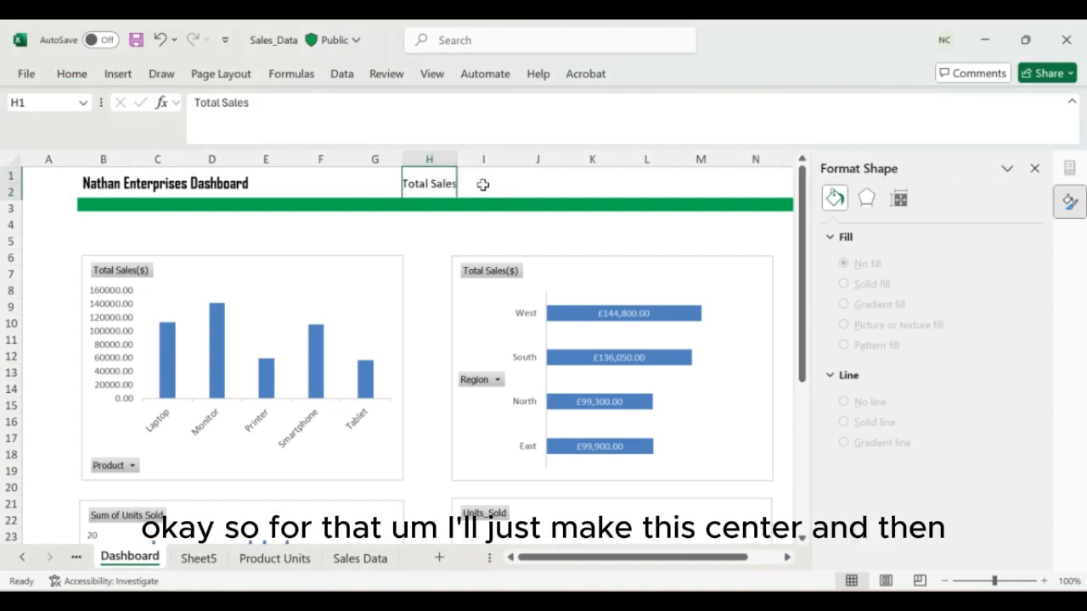
- Merge and center cells I1 and I2 next to the Total Sales label
{"action": "left_click", "coordinate": [480, 189]}
{"action": "left_click", "coordinate": [478, 175]}
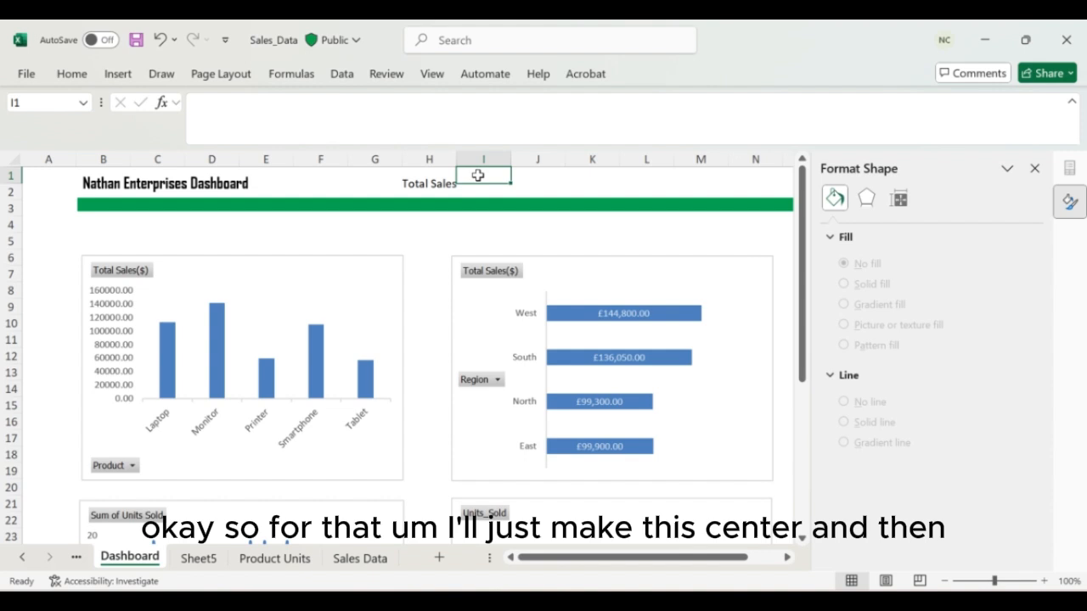
{"action": "left_click_drag", "start_coordinate": [478, 175], "coordinate": [478, 187]}
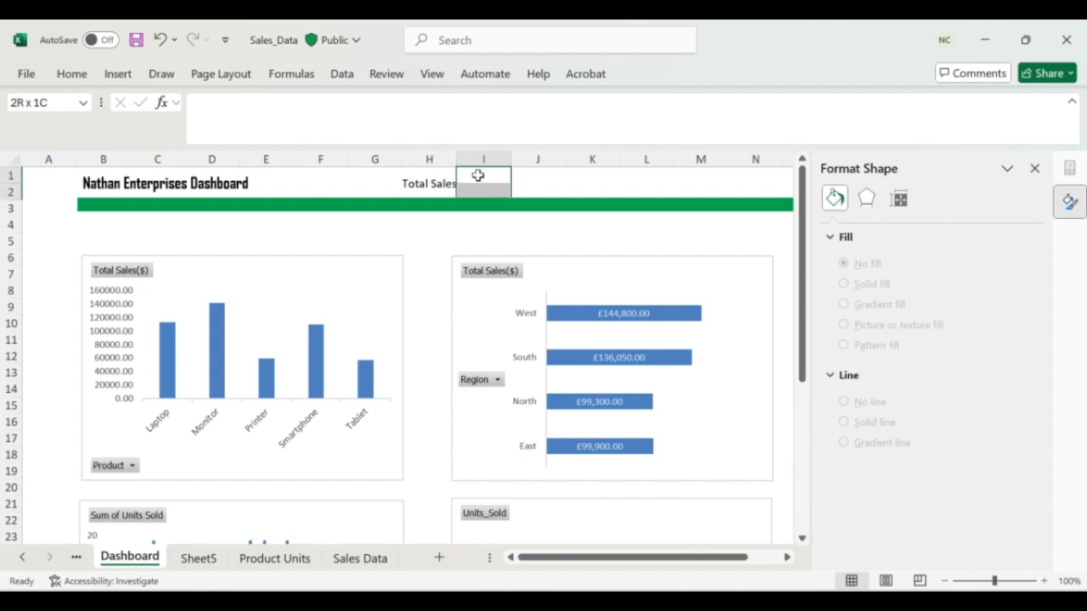
{"action": "left_click", "coordinate": [71, 74]}
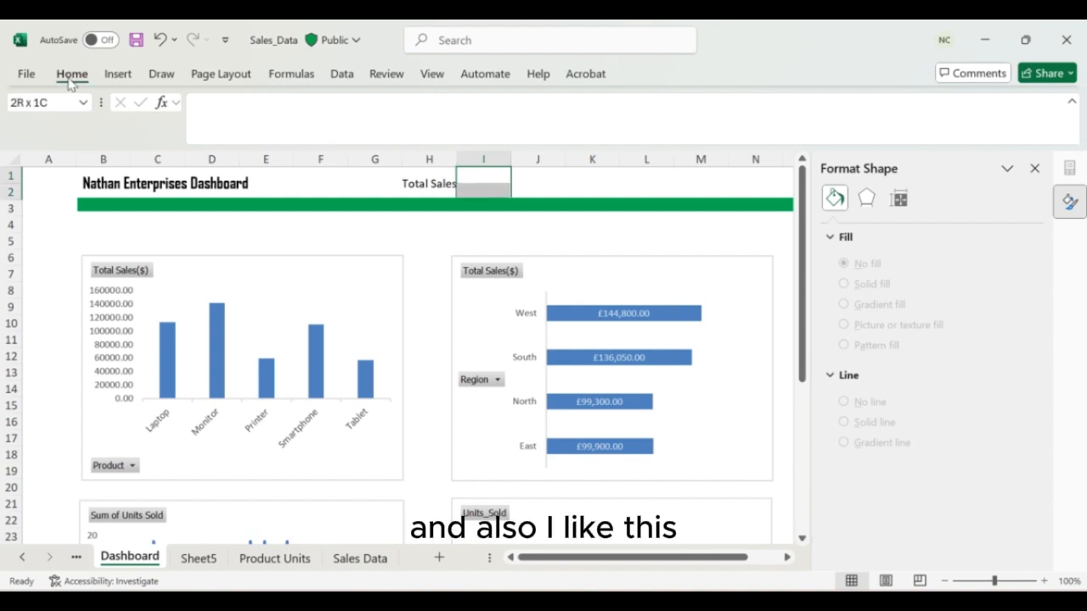
{"action": "left_click", "coordinate": [321, 121]}
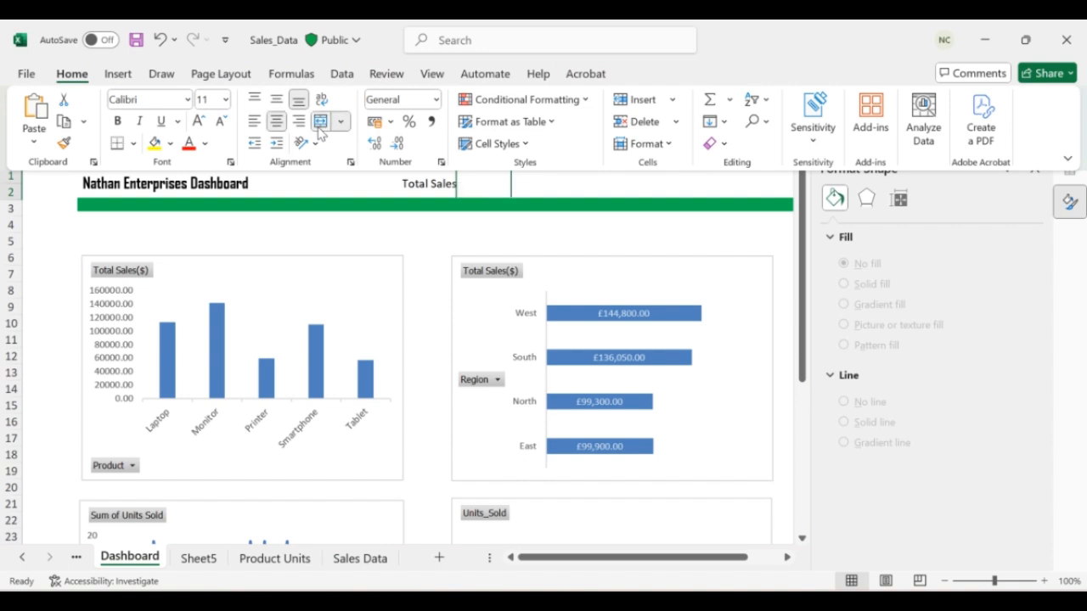
- Begin a SUM formula in the merged cell I1
{"action": "left_click", "coordinate": [484, 185]}
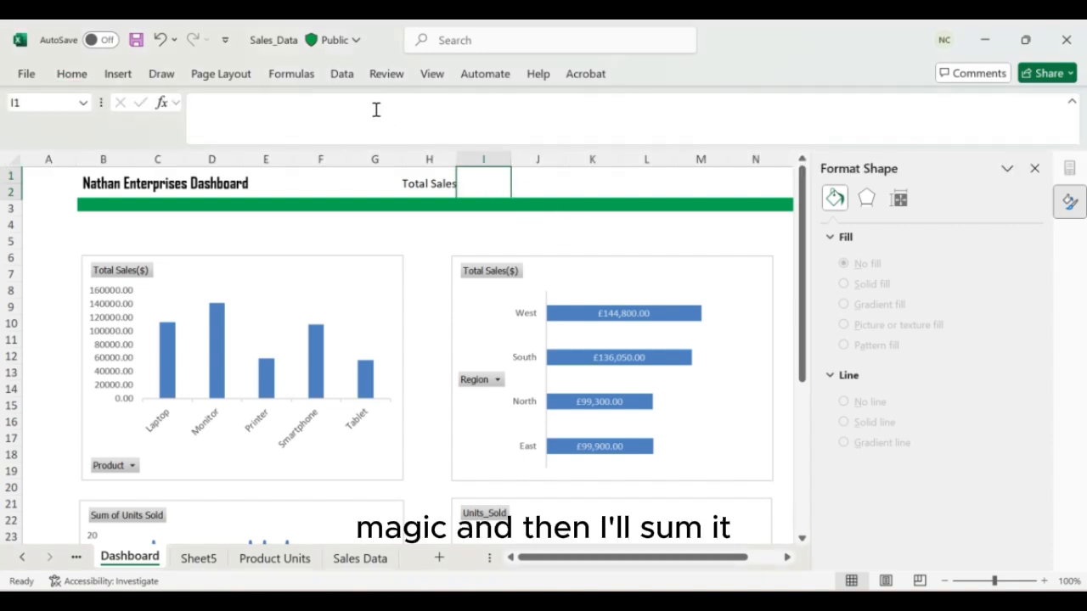
{"action": "type", "text": "=sum"}
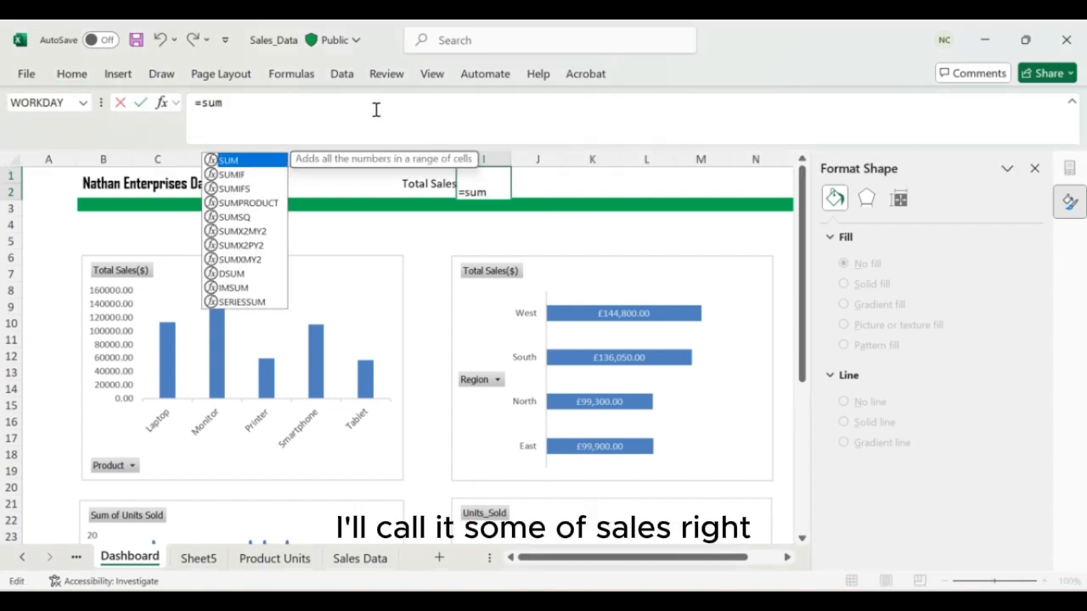
{"action": "type", "text": "("}
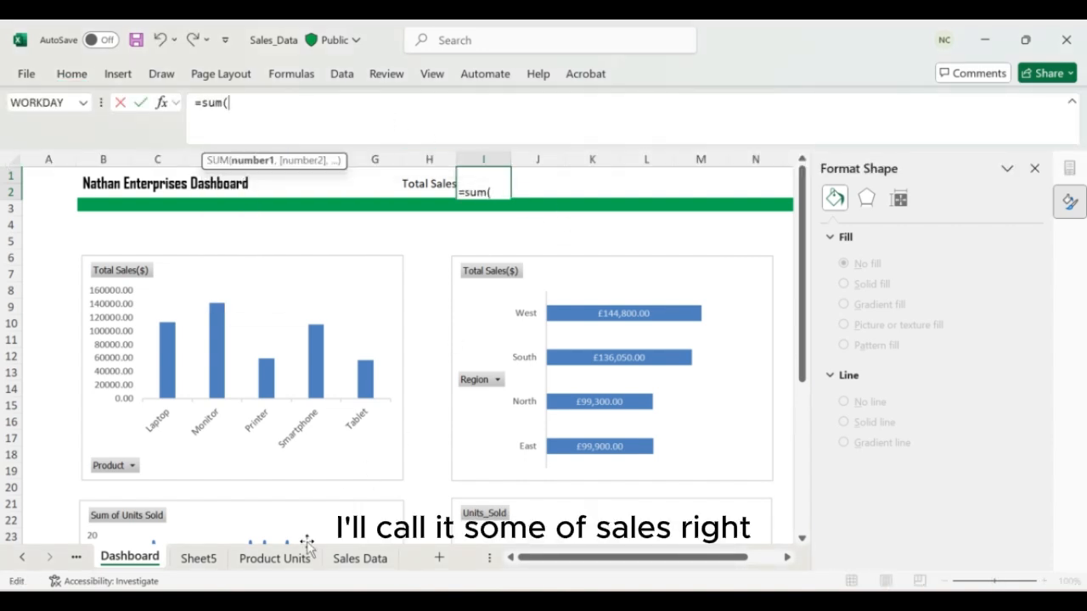
{"action": "left_click", "coordinate": [360, 558]}
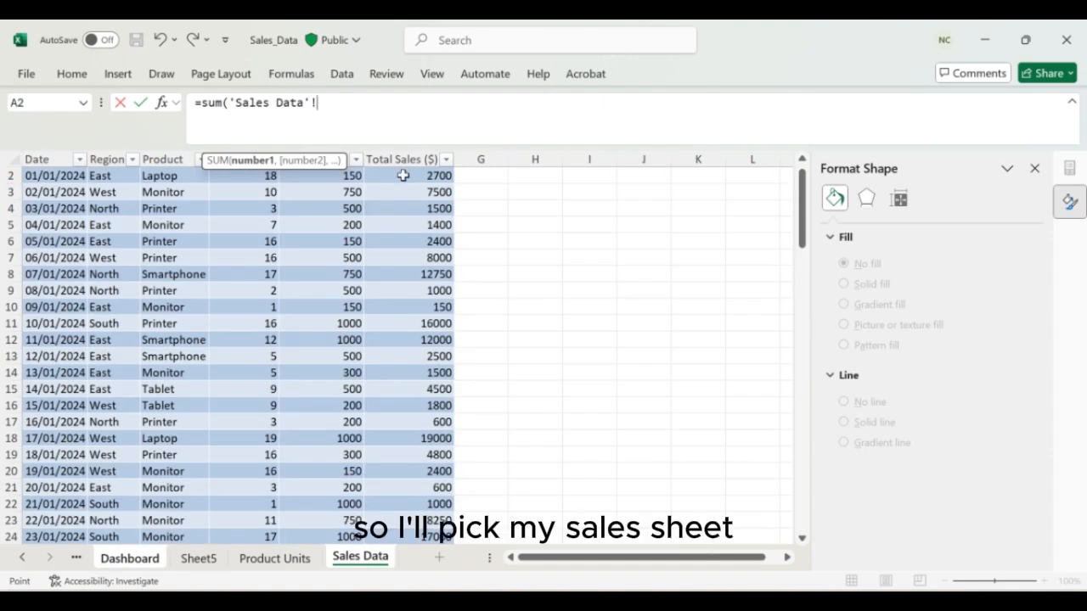
{"action": "left_click", "coordinate": [402, 175]}
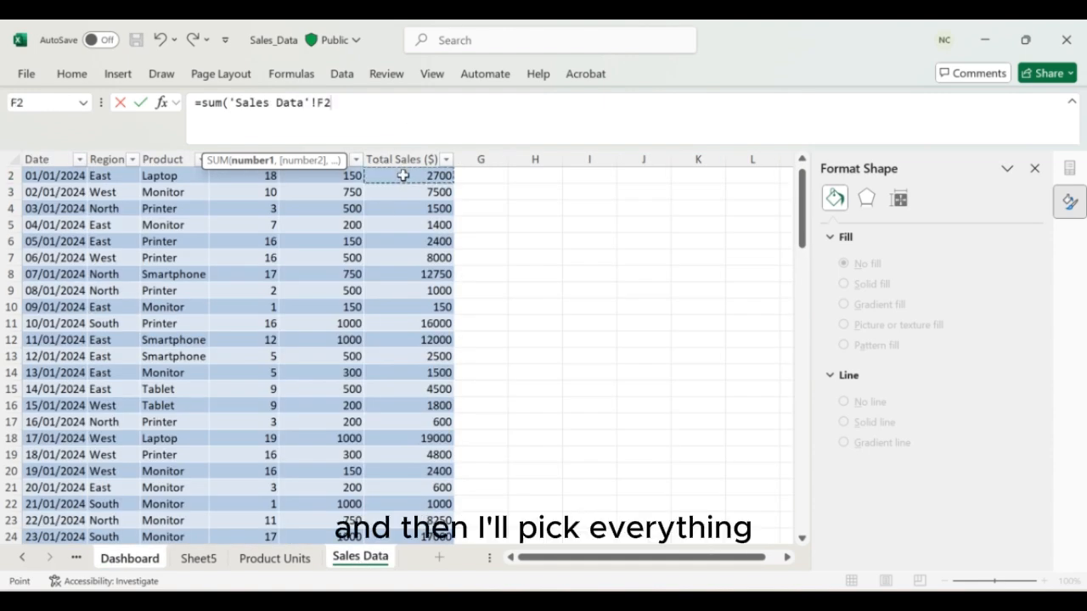
{"action": "key", "text": "ctrl+shift+Down"}
{"action": "scroll", "coordinate": [427, 284], "scroll_direction": "up", "scroll_amount": 20}
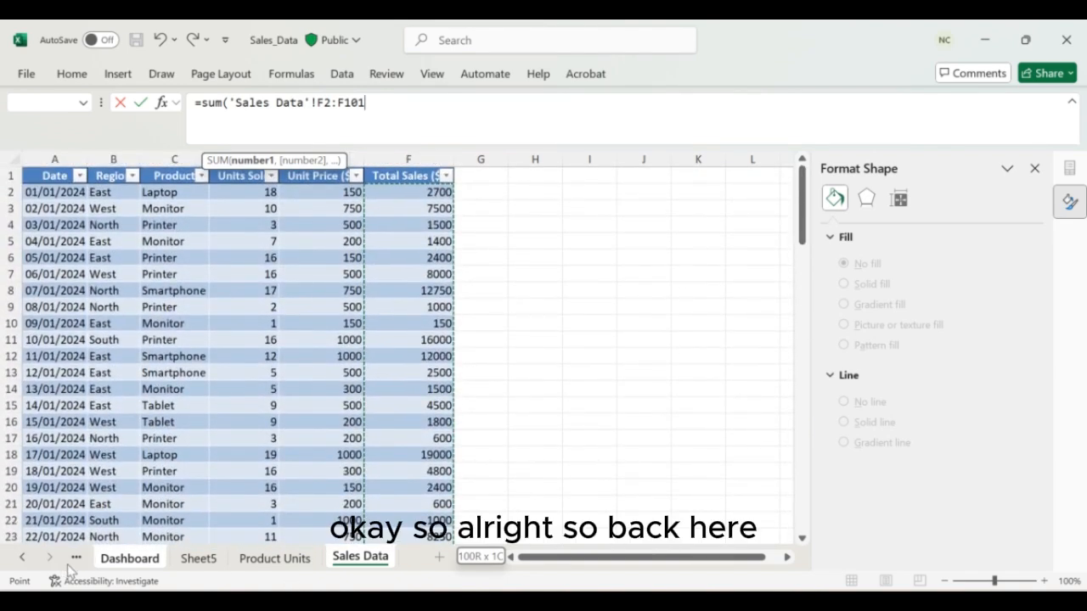
{"action": "left_click", "coordinate": [129, 564]}
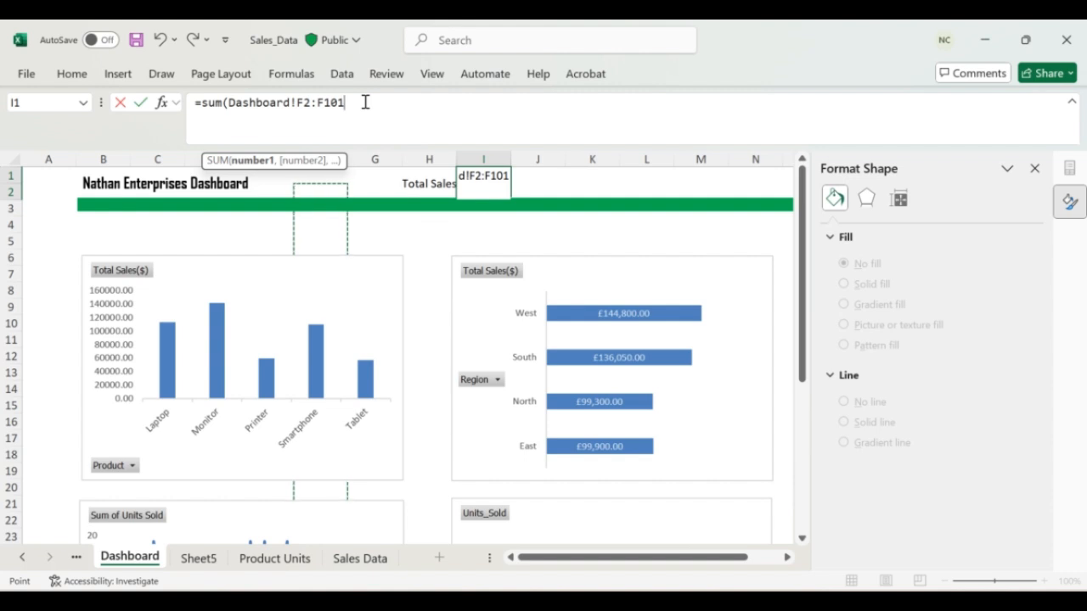
{"action": "key", "text": "BackSpace"}
{"action": "key", "text": "BackSpace"}
{"action": "key", "text": "BackSpace"}
{"action": "key", "text": "BackSpace"}
{"action": "key", "text": "BackSpace"}
{"action": "key", "text": "BackSpace"}
{"action": "key", "text": "BackSpace"}
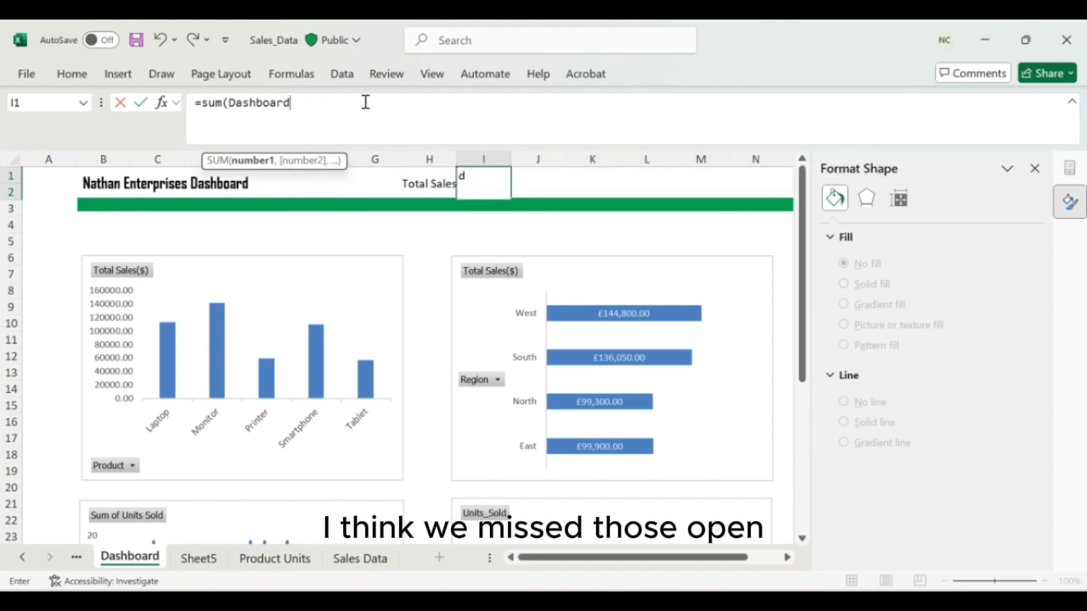
{"action": "key", "text": "BackSpace"}
{"action": "key", "text": "BackSpace"}
{"action": "key", "text": "BackSpace"}
{"action": "key", "text": "BackSpace"}
{"action": "key", "text": "BackSpace"}
{"action": "key", "text": "BackSpace"}
{"action": "key", "text": "BackSpace"}
{"action": "key", "text": "BackSpace"}
{"action": "key", "text": "BackSpace"}
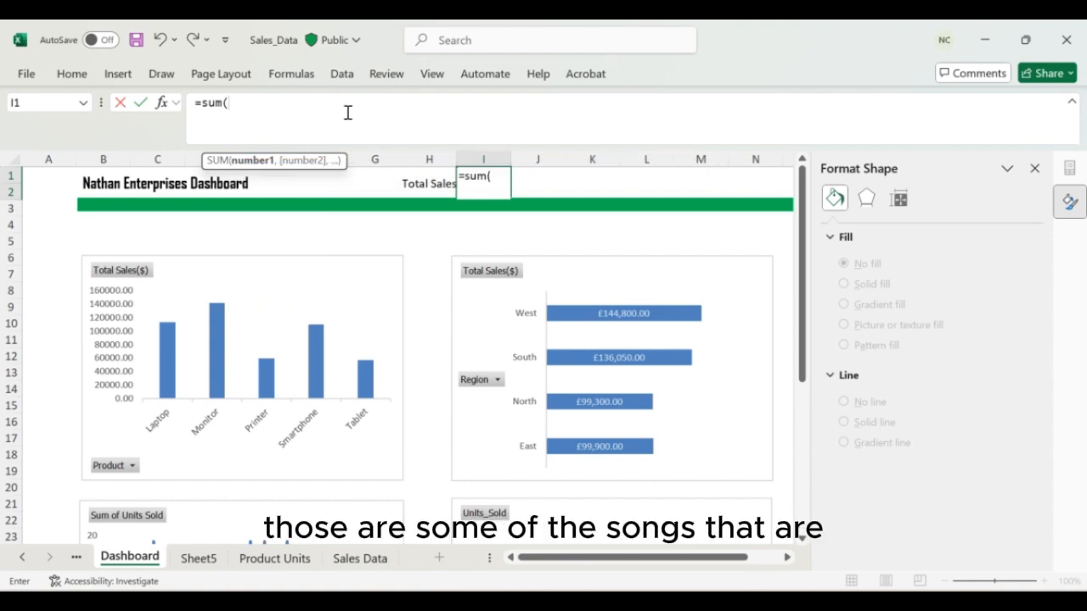
- Complete the SUM formula with the Total Sales column range F2:F101 from the Sales Data sheet
{"action": "left_click", "coordinate": [360, 558]}
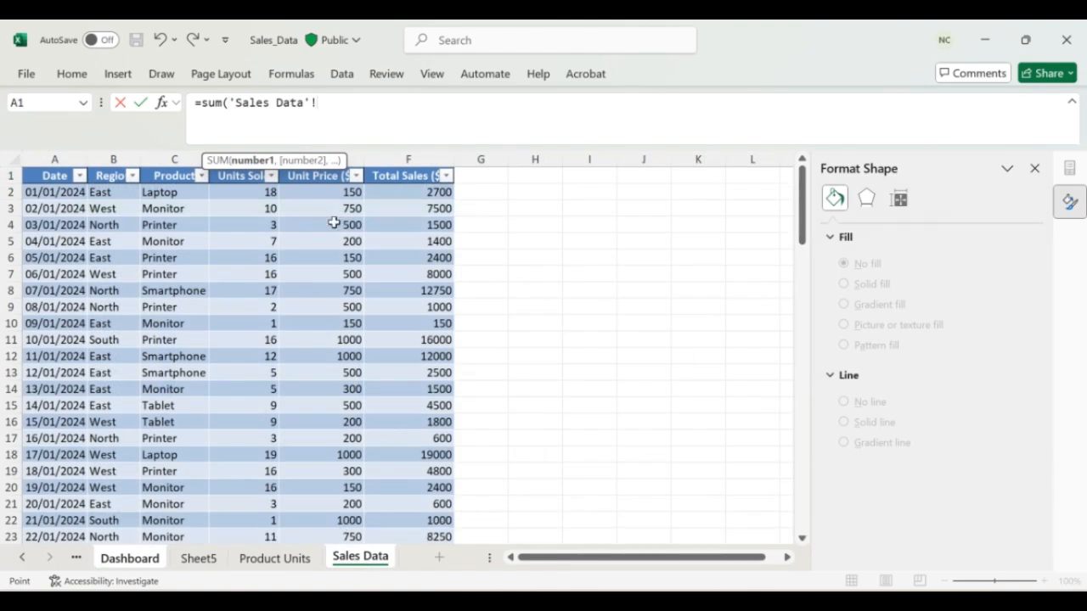
{"action": "left_click", "coordinate": [413, 192]}
{"action": "key", "text": "ctrl+shift+Down"}
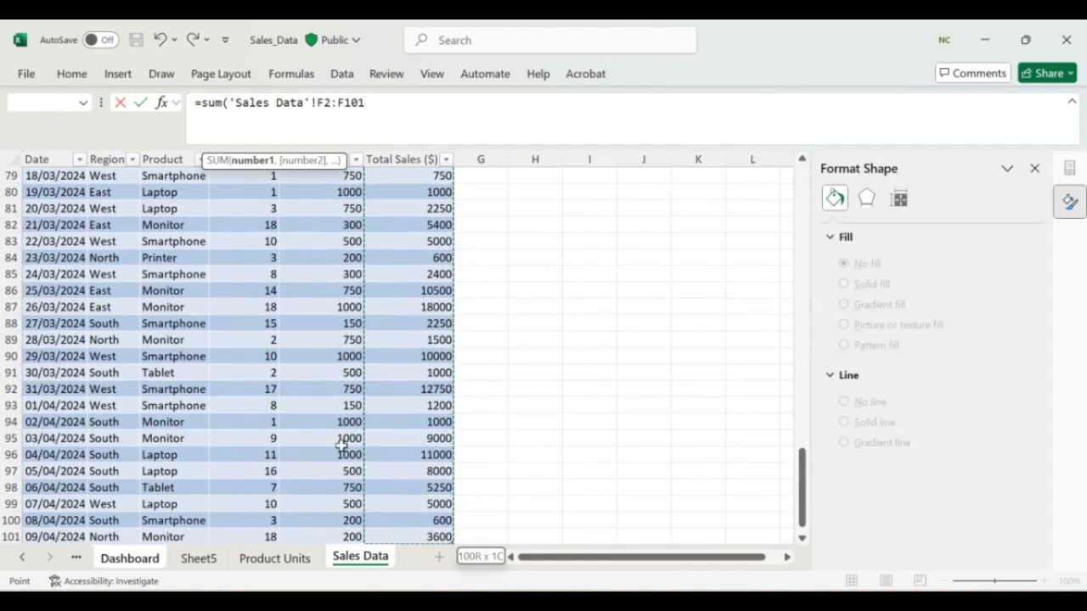
{"action": "type", "text": ")"}
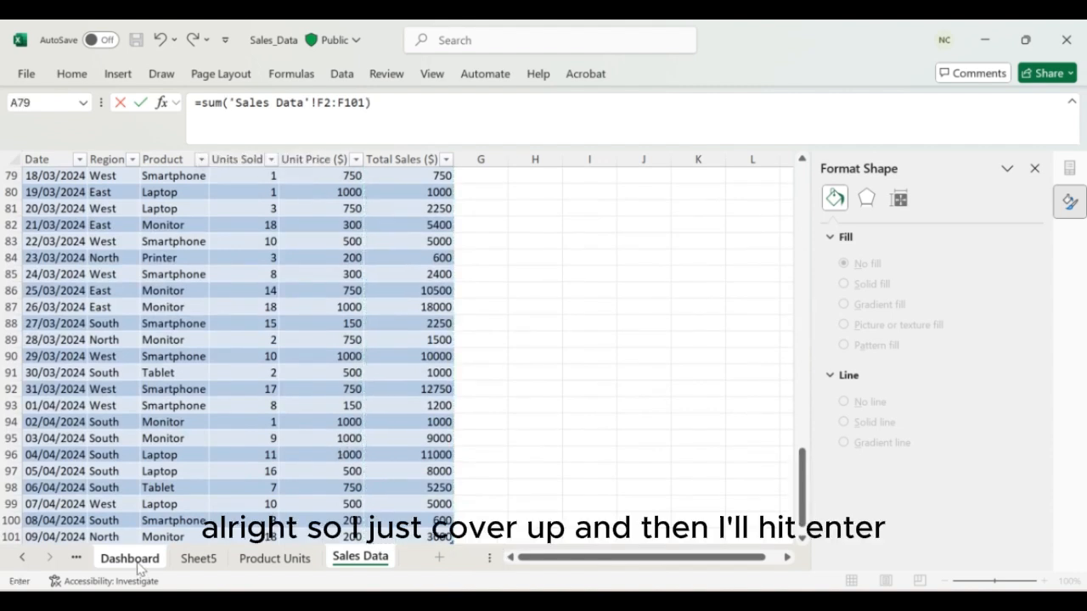
{"action": "key", "text": "Return"}
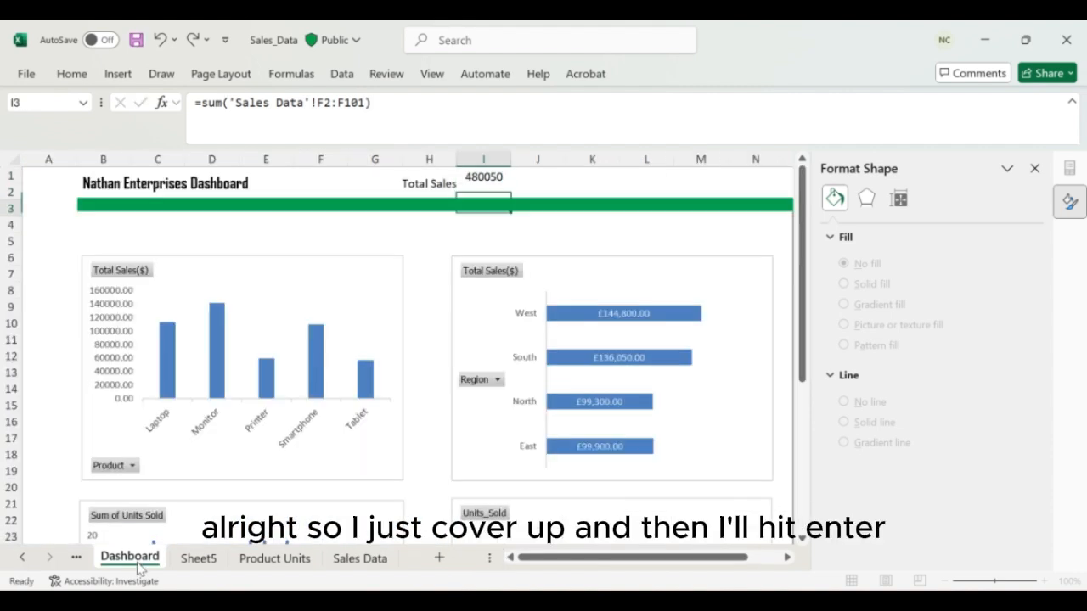
- Align the total in I1 vertically to the middle and apply the Currency number format
{"action": "left_click", "coordinate": [483, 188]}
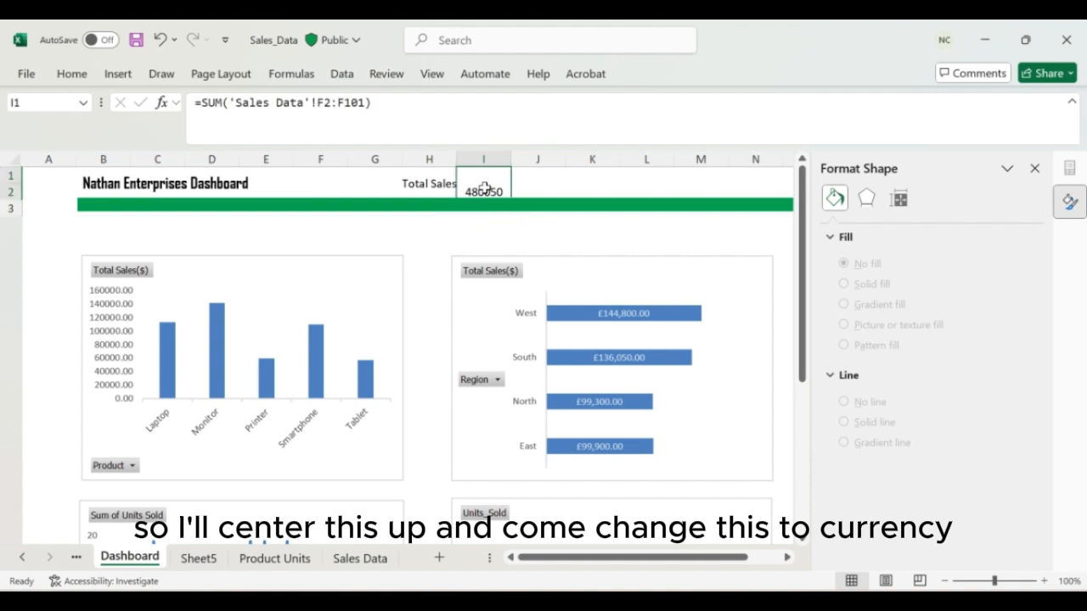
{"action": "left_click", "coordinate": [76, 74]}
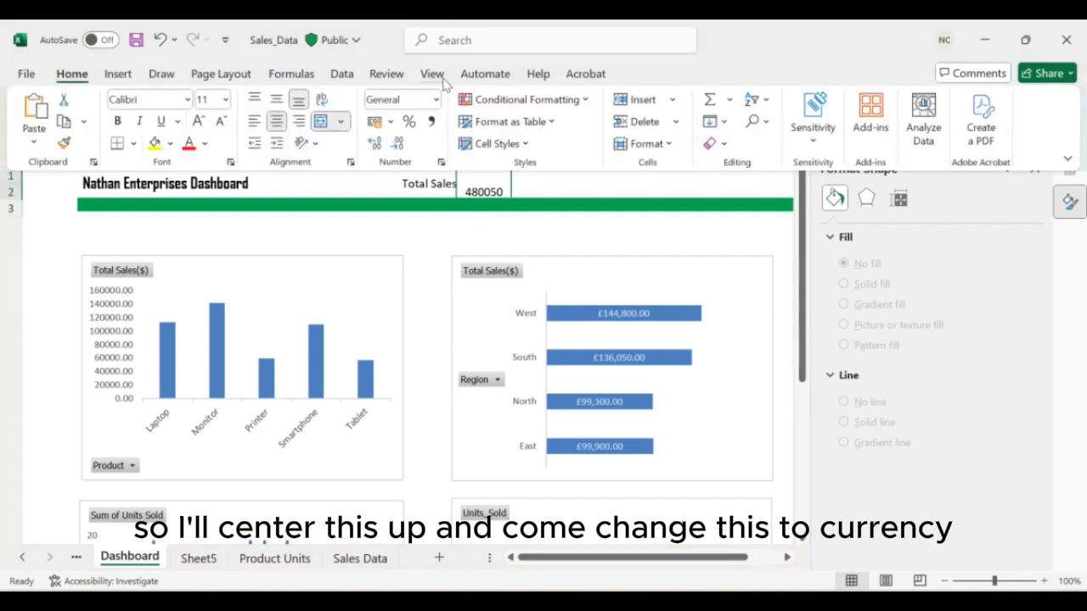
{"action": "left_click", "coordinate": [276, 99]}
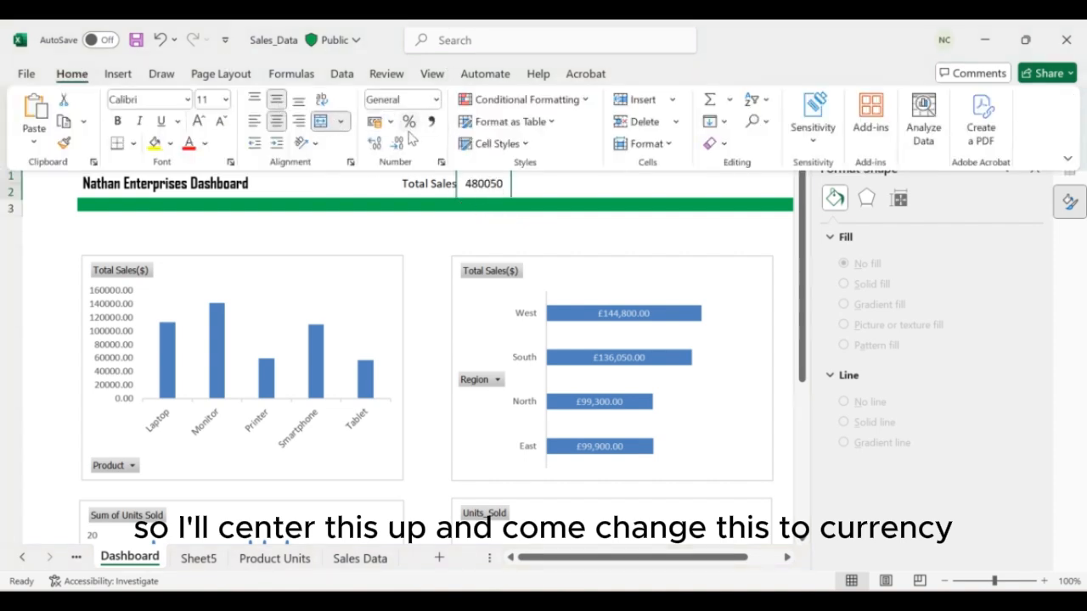
{"action": "left_click", "coordinate": [436, 99]}
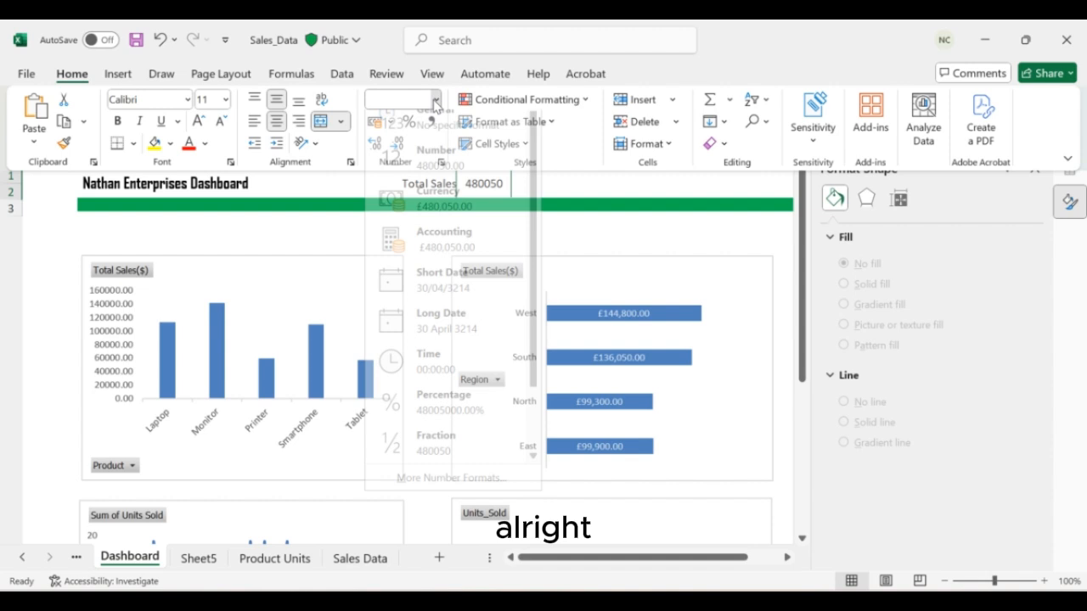
{"action": "left_click", "coordinate": [427, 204]}
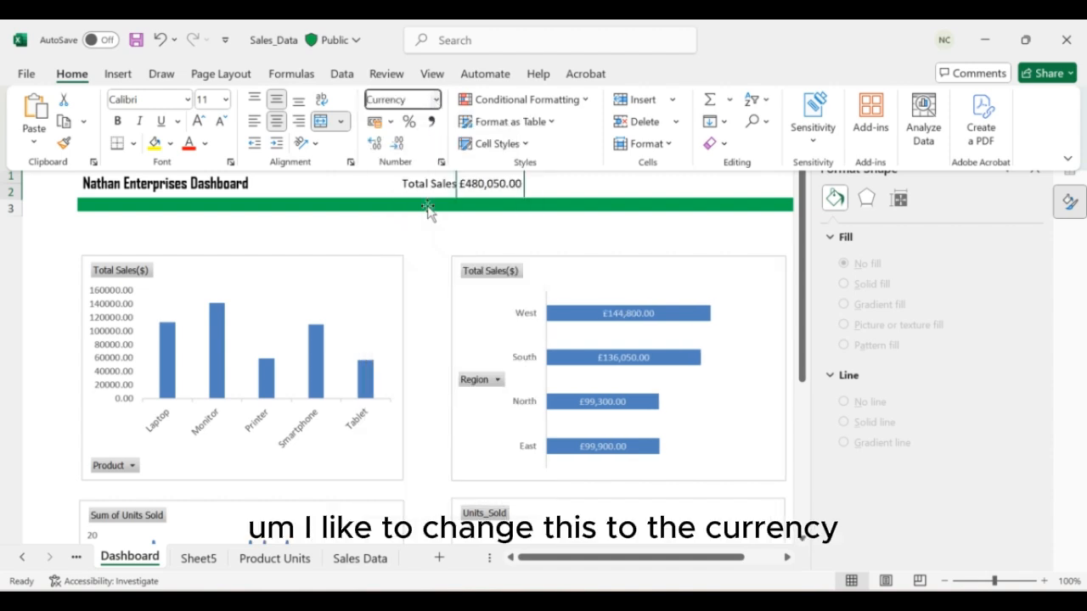
- Change the currency symbol of the total in I1 to the dollar sign ($) in the number format settings
{"action": "left_click", "coordinate": [435, 99]}
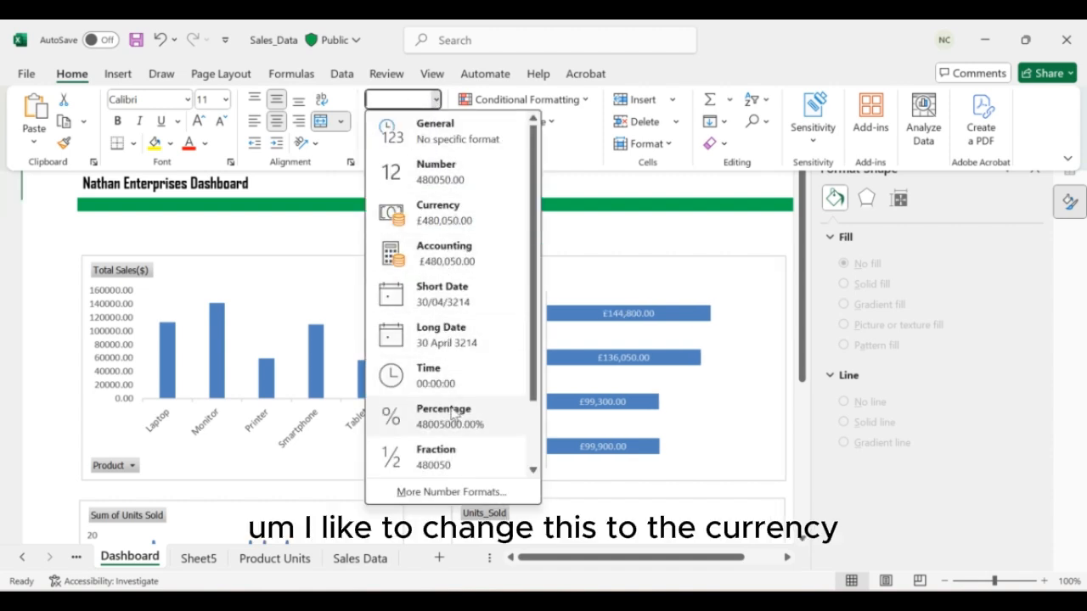
{"action": "left_click", "coordinate": [448, 491]}
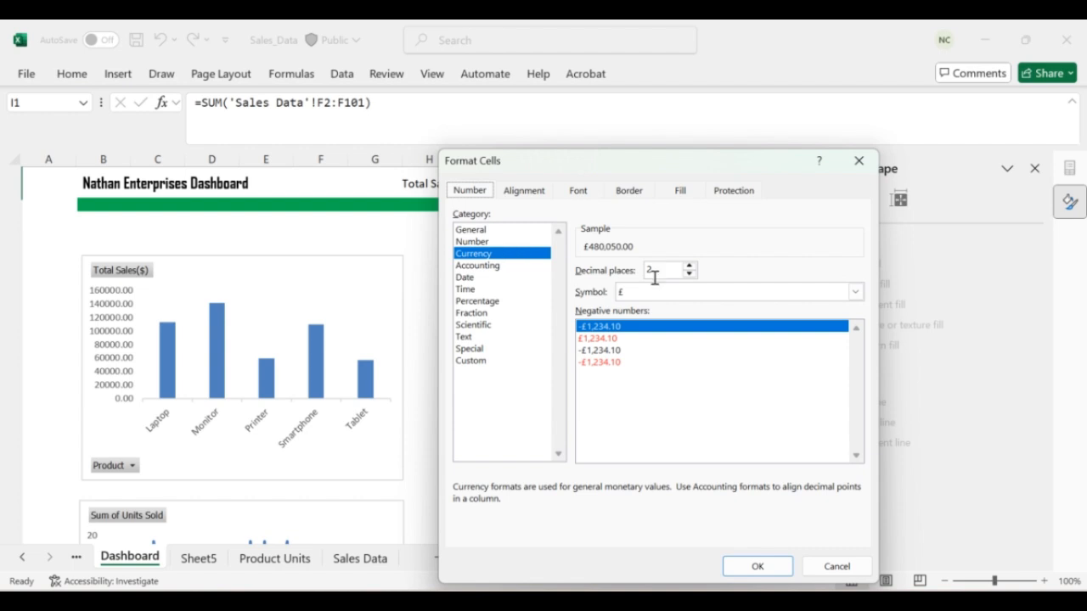
{"action": "left_click", "coordinate": [854, 291]}
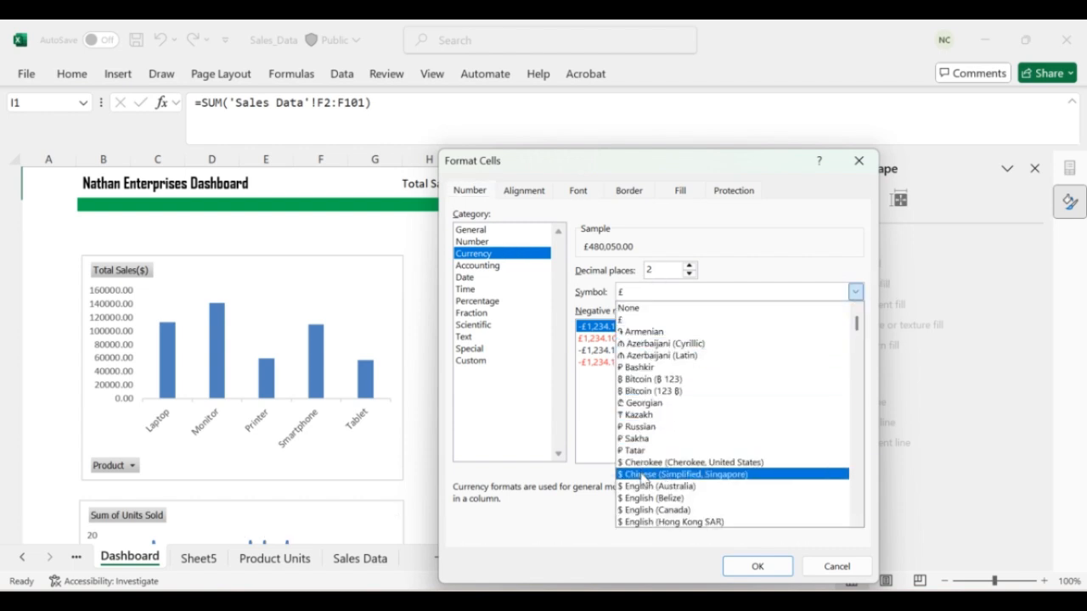
{"action": "left_click", "coordinate": [643, 489]}
{"action": "left_click", "coordinate": [756, 566]}
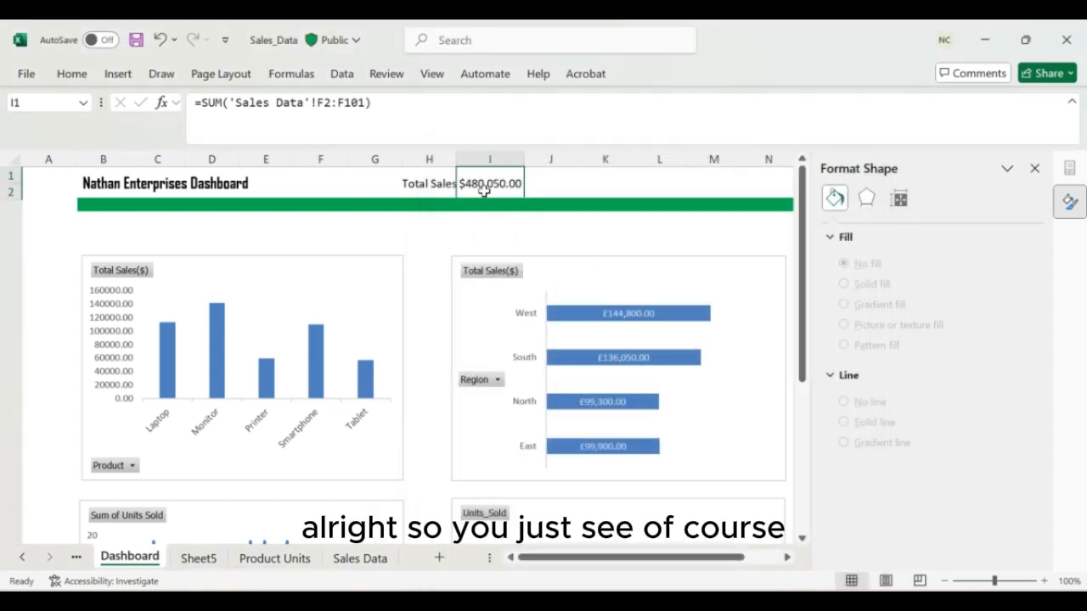
- Make the Total Sales label in H1 bold
{"action": "left_click", "coordinate": [428, 181]}
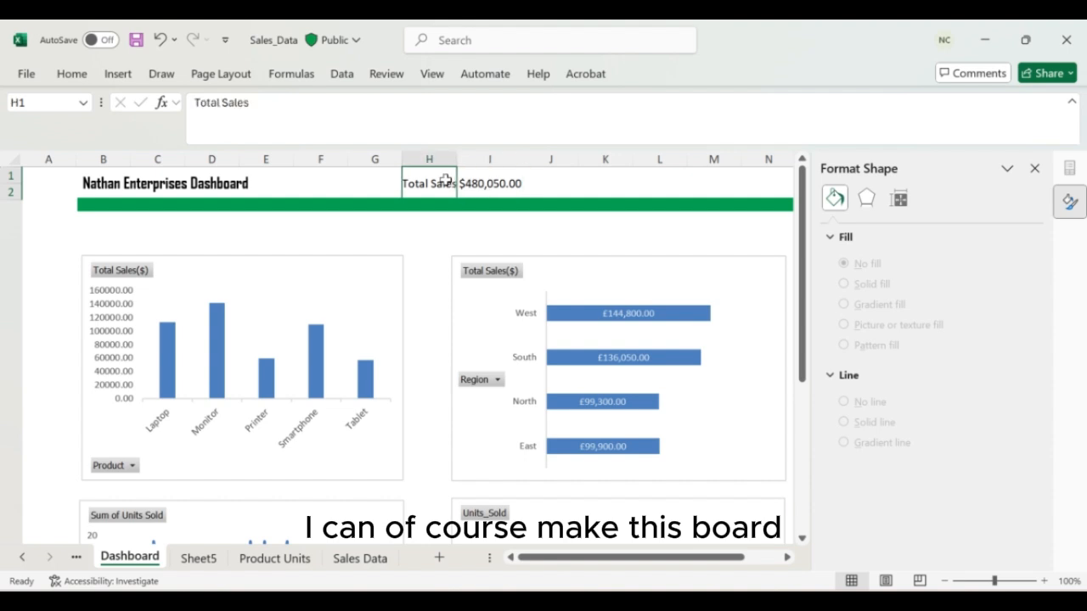
{"action": "key", "text": "ctrl+b"}
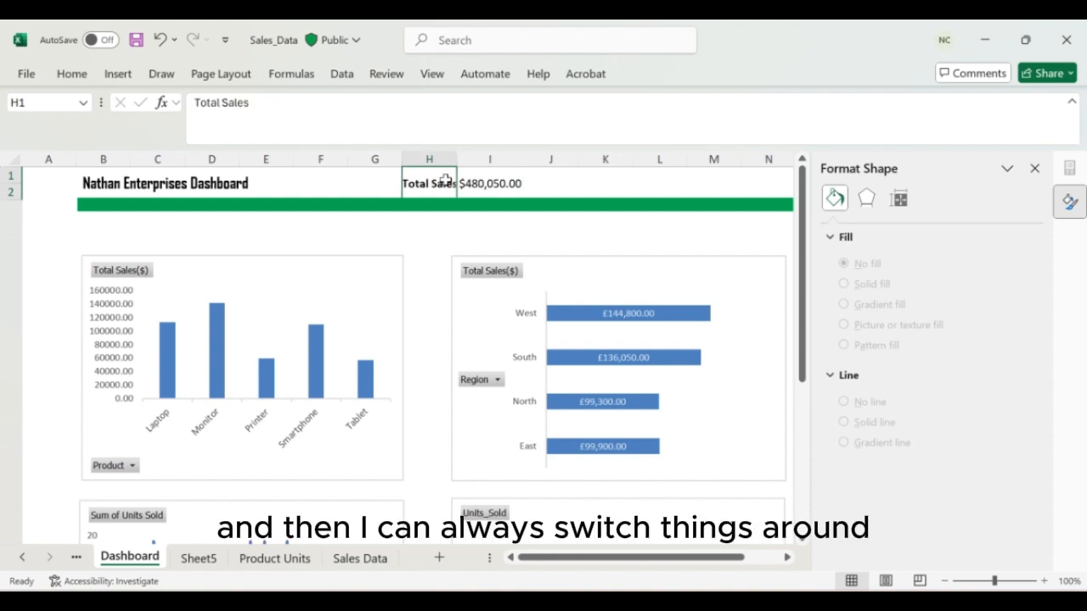
{"action": "left_click", "coordinate": [492, 180]}
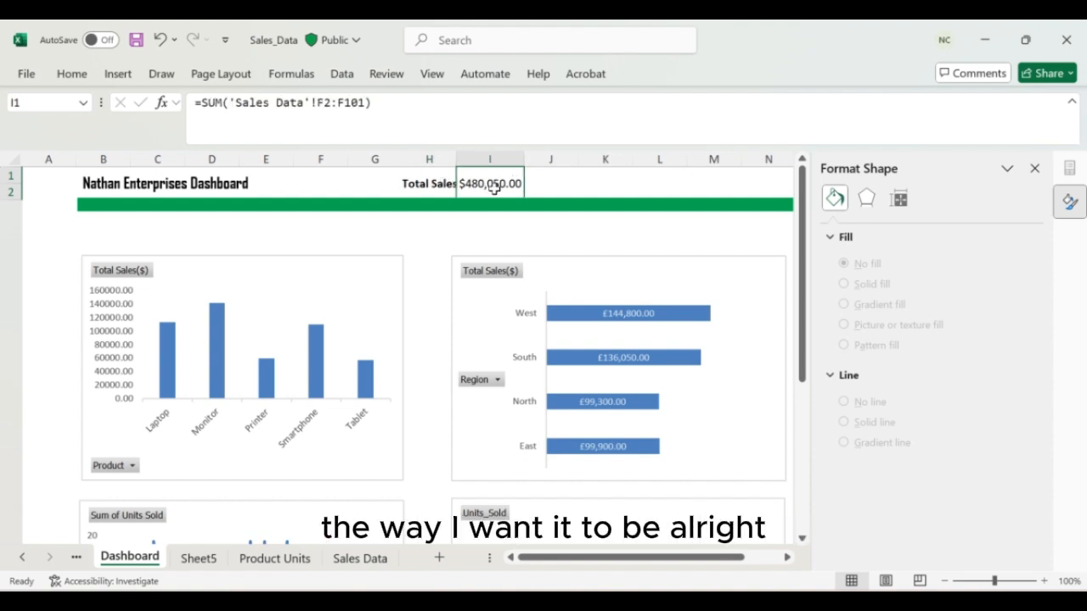
{"action": "left_click", "coordinate": [616, 183]}
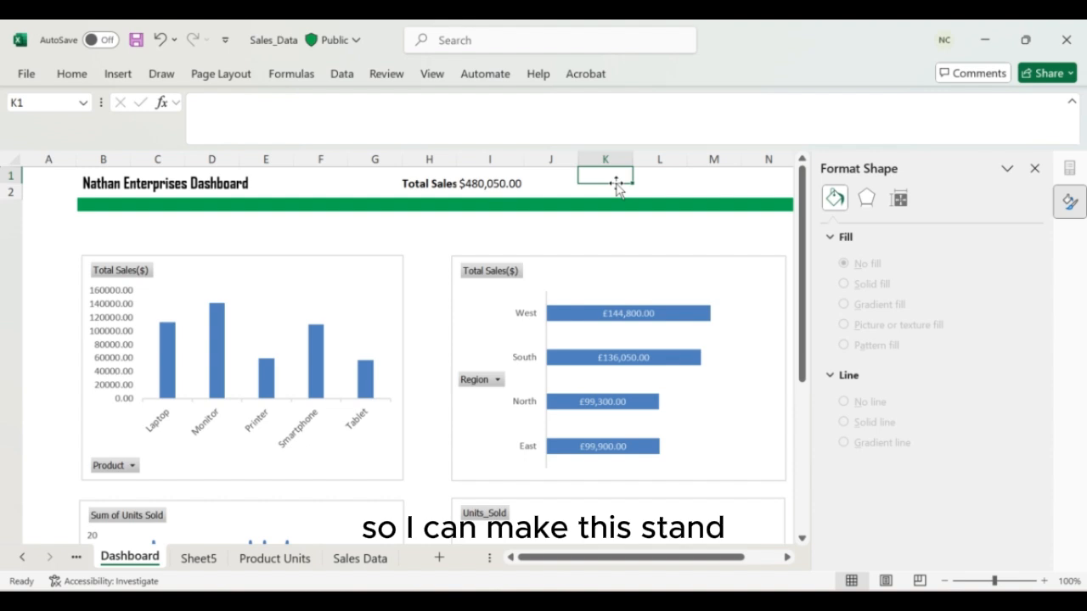
- Set the font size of the total in I1 to 10
{"action": "left_click", "coordinate": [500, 187]}
{"action": "left_click", "coordinate": [71, 73]}
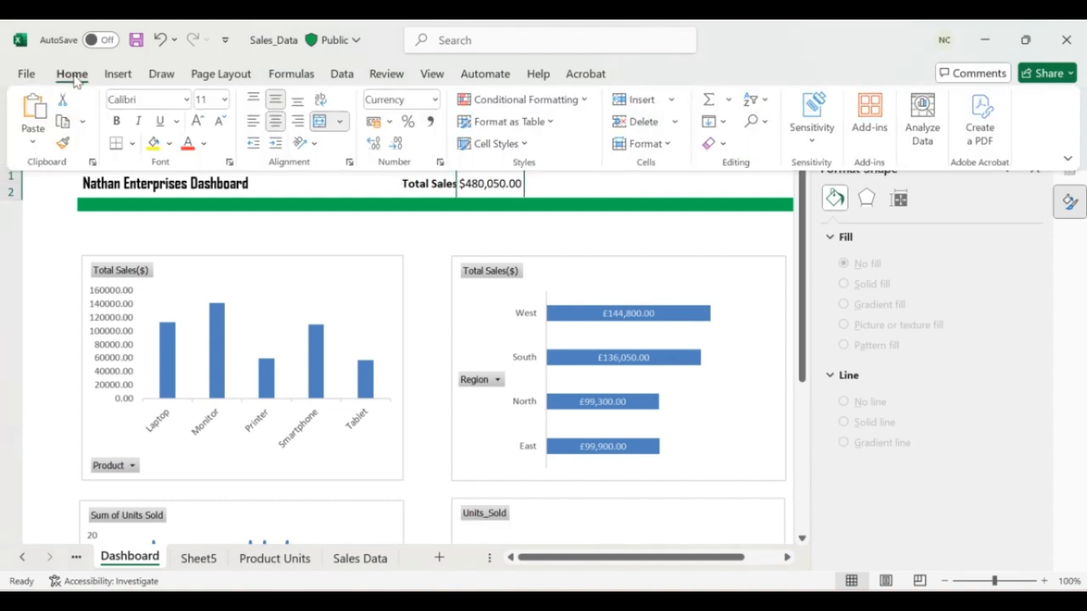
{"action": "left_click", "coordinate": [226, 100]}
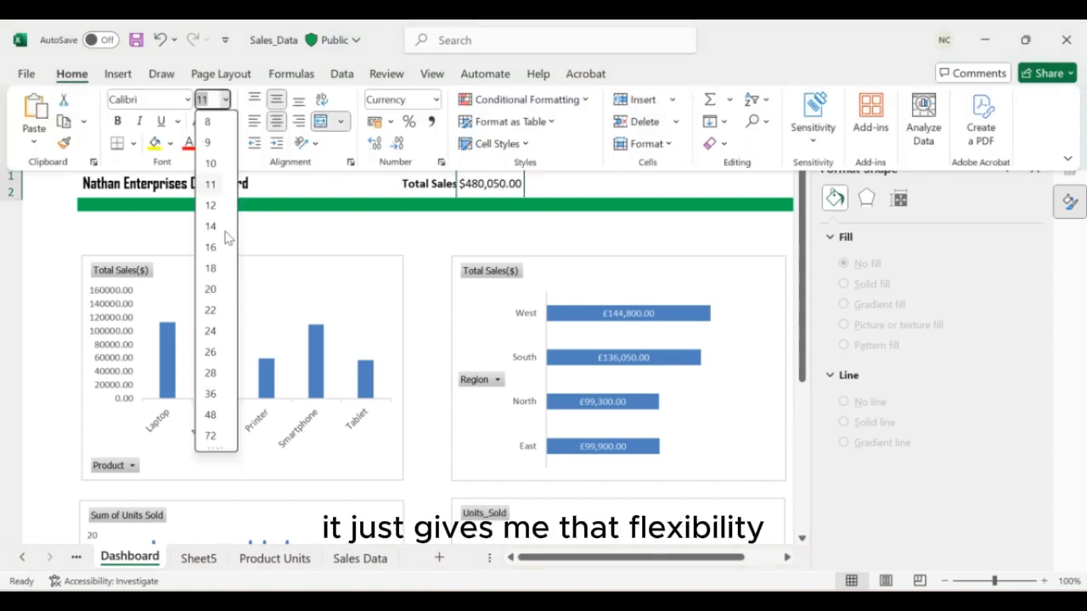
{"action": "left_click", "coordinate": [214, 162]}
{"action": "left_click", "coordinate": [585, 193]}
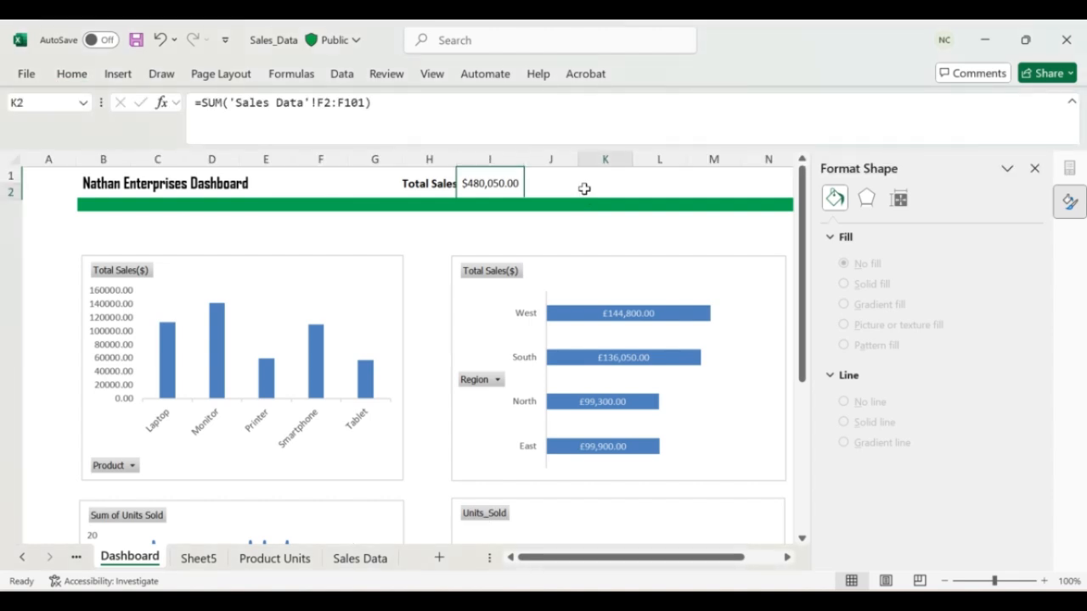
{"action": "left_click", "coordinate": [582, 187]}
- Autofit the width of column H to the Total Sales label
{"action": "left_click", "coordinate": [433, 185]}
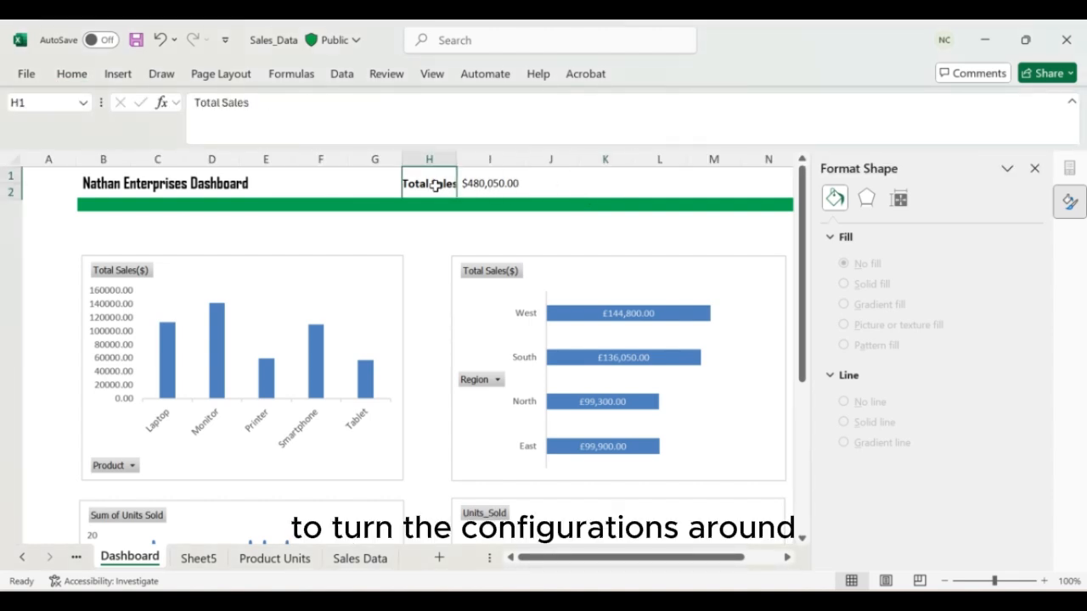
{"action": "double_click", "coordinate": [457, 161]}
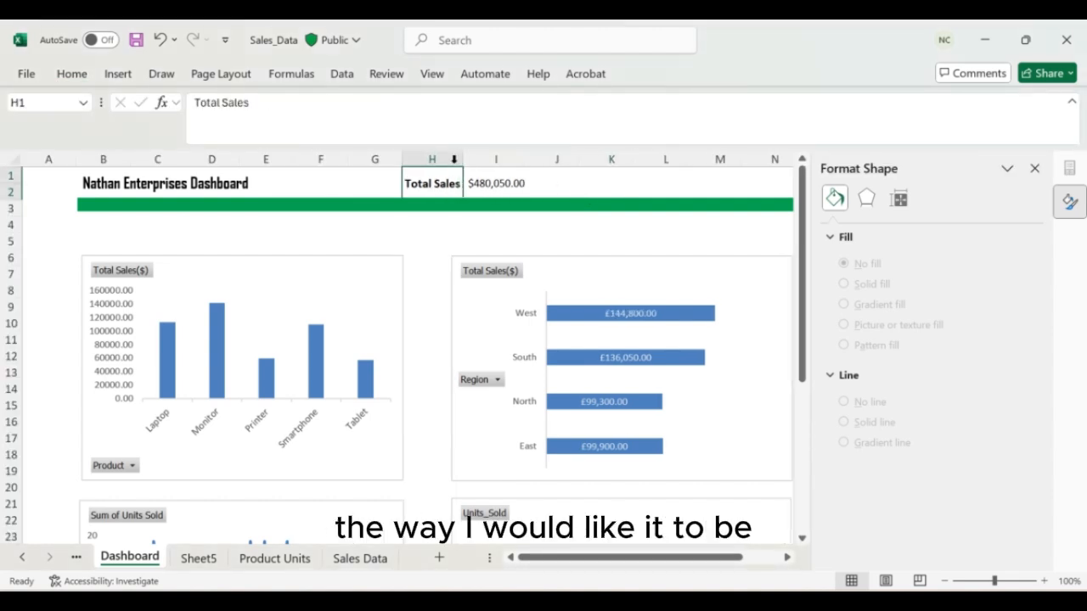
{"action": "left_click", "coordinate": [523, 193]}
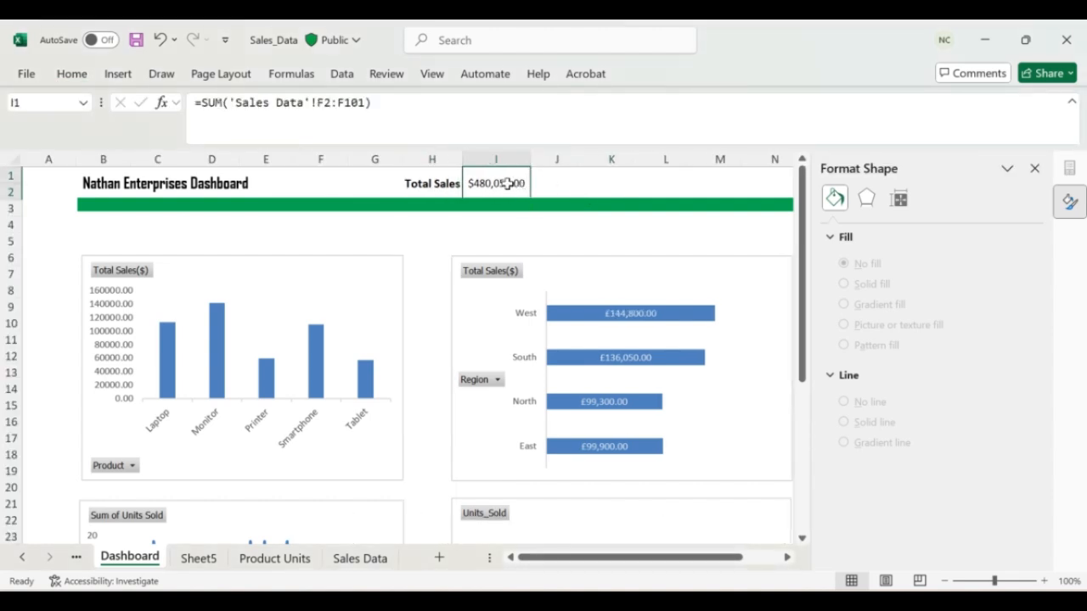
{"action": "left_click", "coordinate": [555, 188]}
{"action": "left_click", "coordinate": [418, 188]}
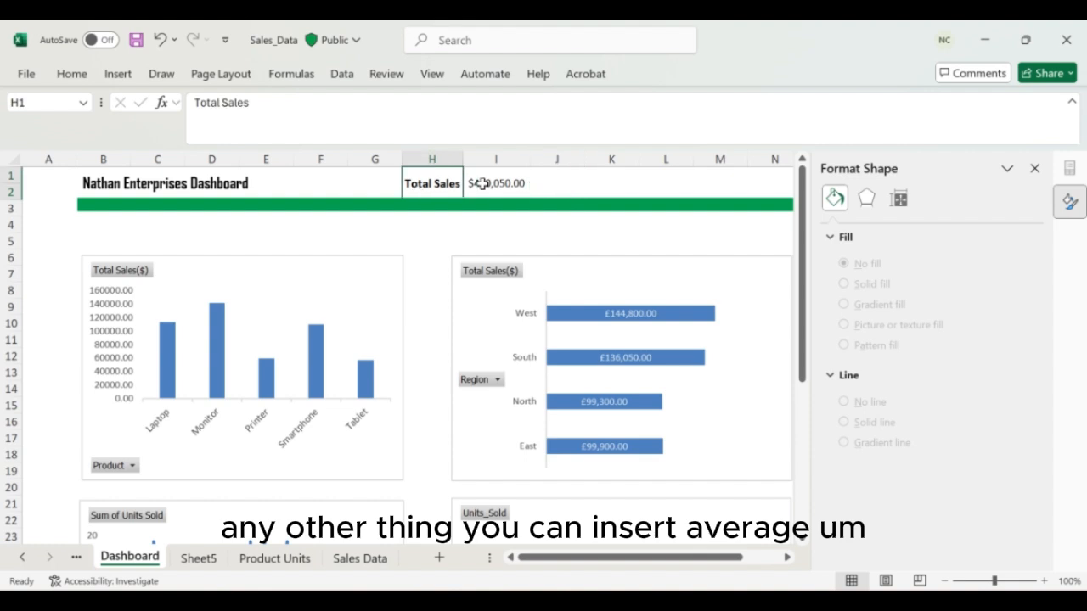
{"action": "left_click", "coordinate": [565, 177]}
{"action": "left_click", "coordinate": [611, 179]}
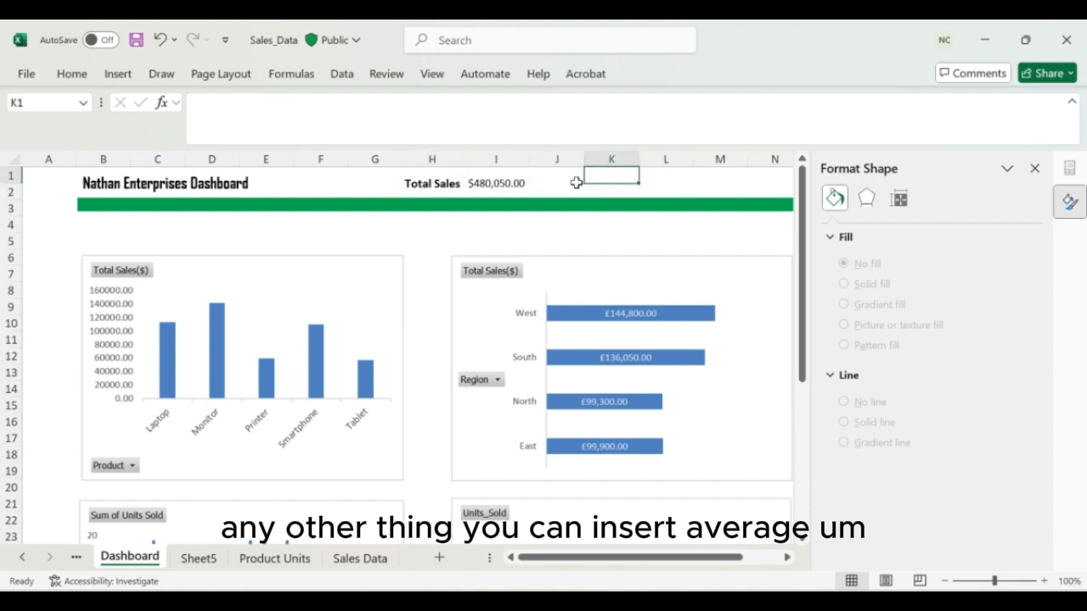
{"action": "left_click", "coordinate": [573, 189]}
{"action": "left_click", "coordinate": [604, 184]}
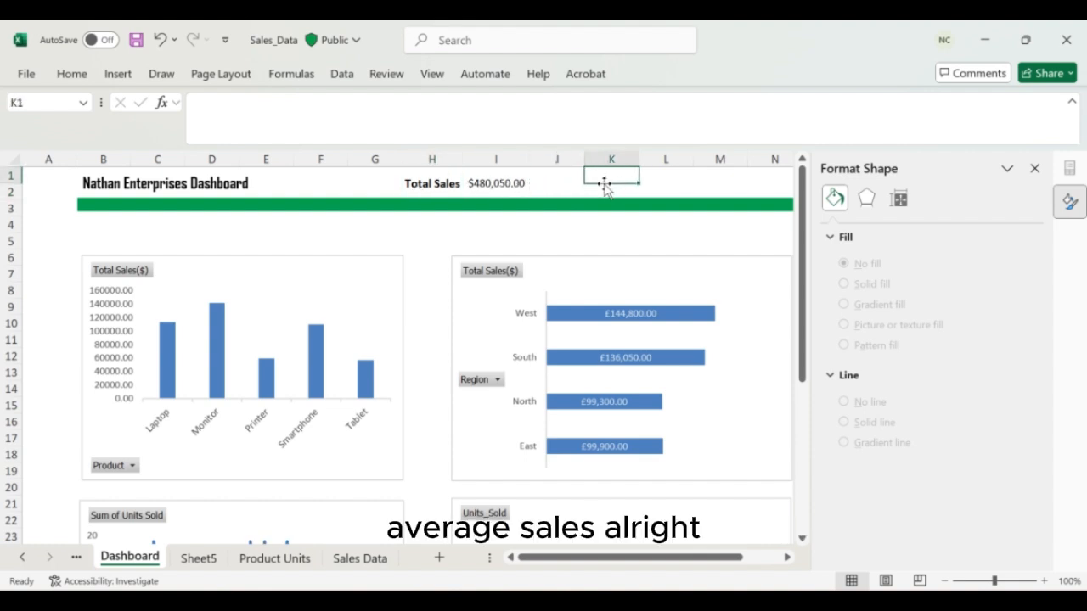
{"action": "scroll", "coordinate": [599, 190], "scroll_direction": "right", "scroll_amount": 3}
{"action": "scroll", "coordinate": [594, 192], "scroll_direction": "left", "scroll_amount": 2}
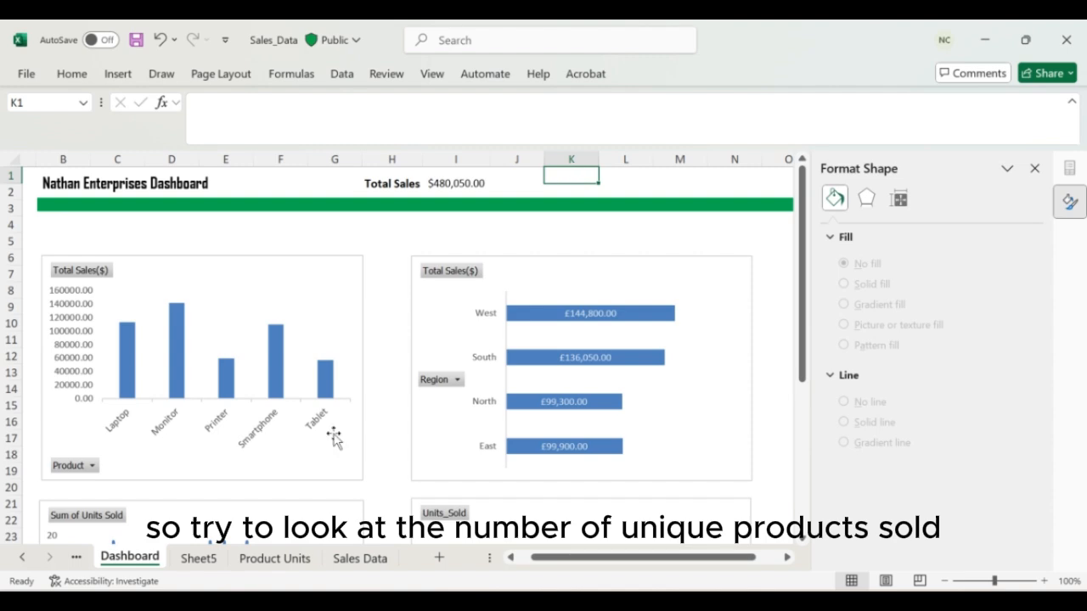
{"action": "left_click", "coordinate": [358, 558]}
{"action": "scroll", "coordinate": [336, 299], "scroll_direction": "up", "scroll_amount": 20}
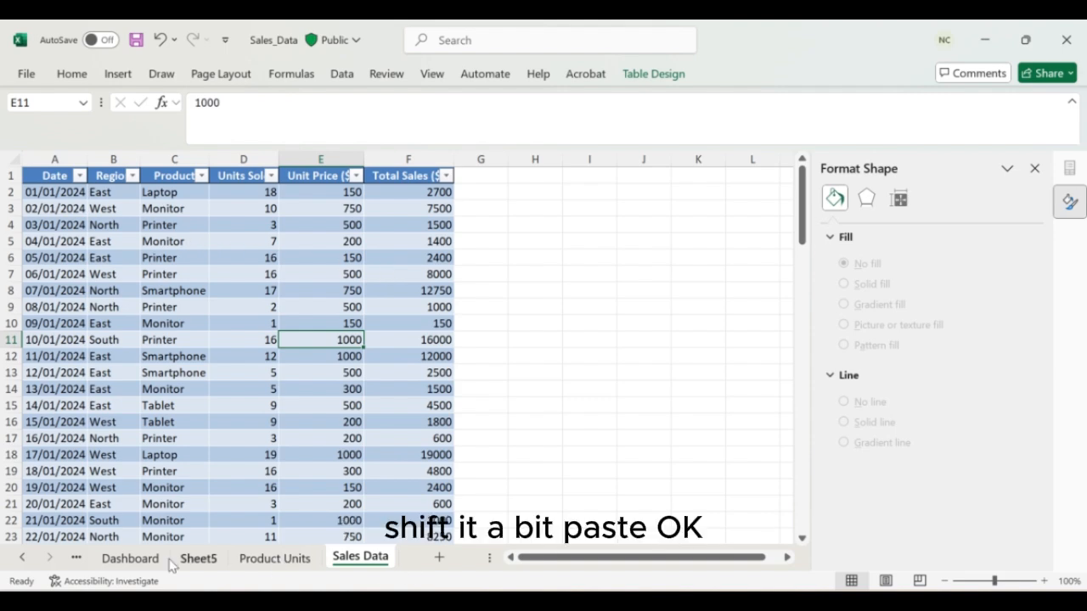
{"action": "left_click", "coordinate": [130, 558]}
- Copy the Total Sales label and its total from H1:I2 and paste them at K1 in the dashboard header
{"action": "left_click", "coordinate": [555, 188]}
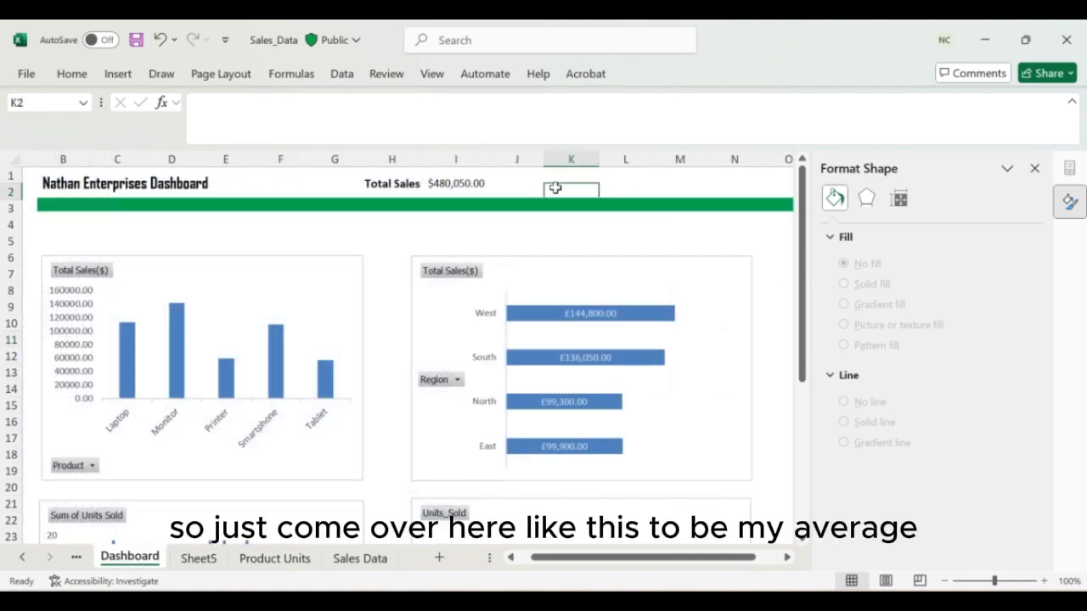
{"action": "left_click", "coordinate": [568, 178]}
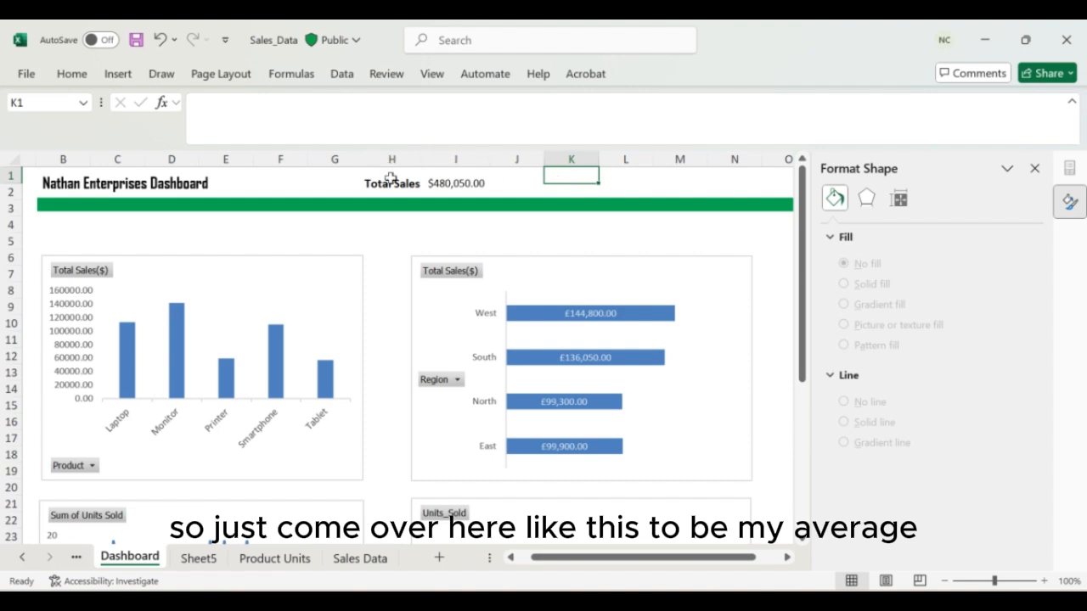
{"action": "left_click", "coordinate": [392, 179]}
{"action": "left_click_drag", "start_coordinate": [392, 181], "coordinate": [463, 183]}
{"action": "key", "text": "ctrl+c"}
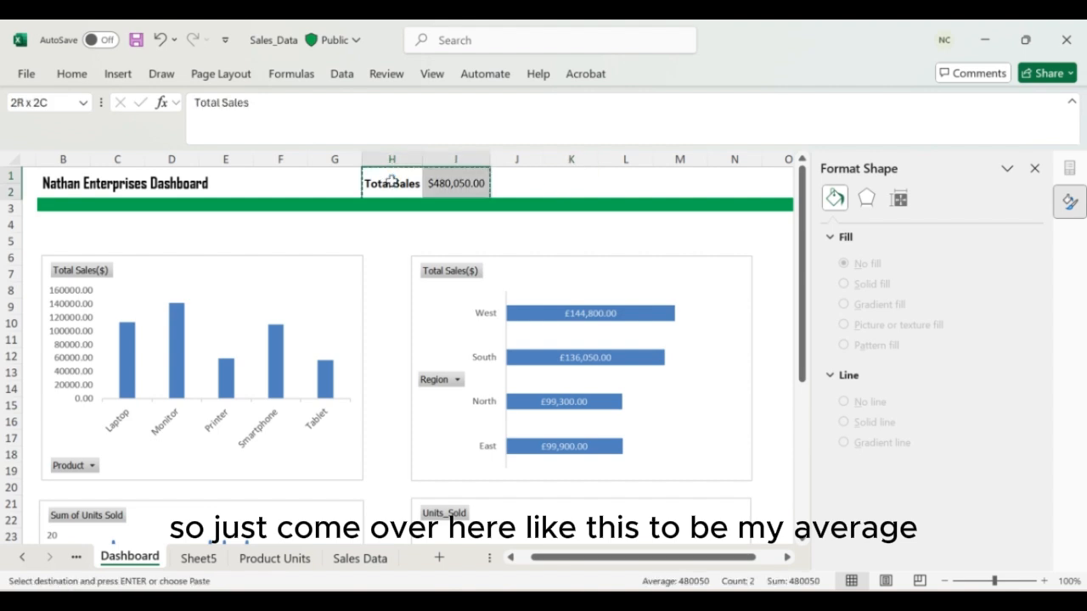
{"action": "left_click", "coordinate": [553, 179]}
{"action": "key", "text": "ctrl+v"}
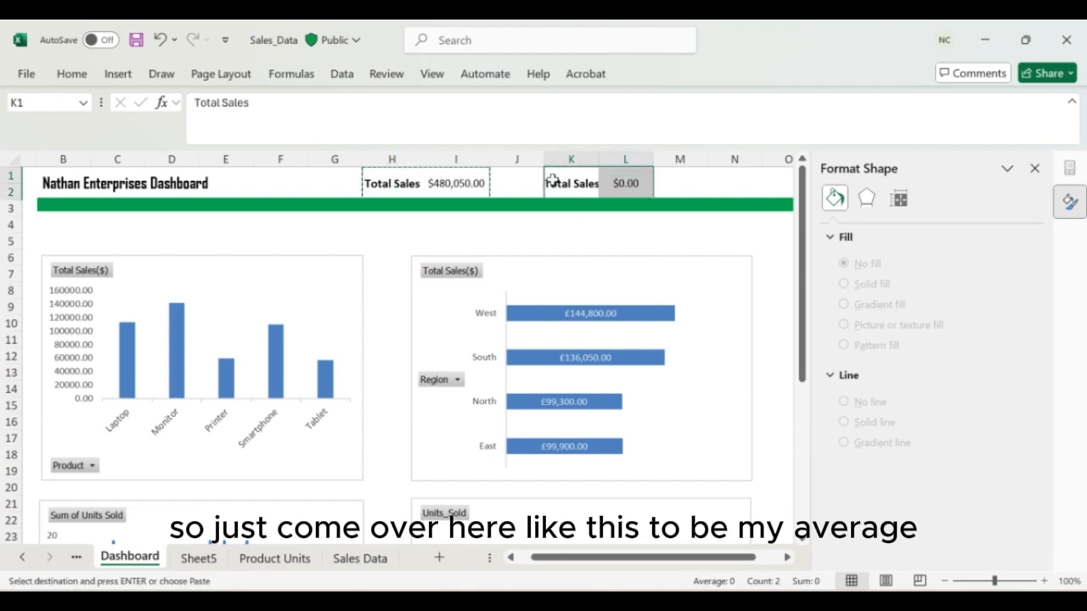
{"action": "left_click", "coordinate": [625, 180]}
{"action": "left_click", "coordinate": [571, 186]}
- Replace the SUM function with AVERAGE in the copied formula in L1
{"action": "left_click", "coordinate": [620, 183]}
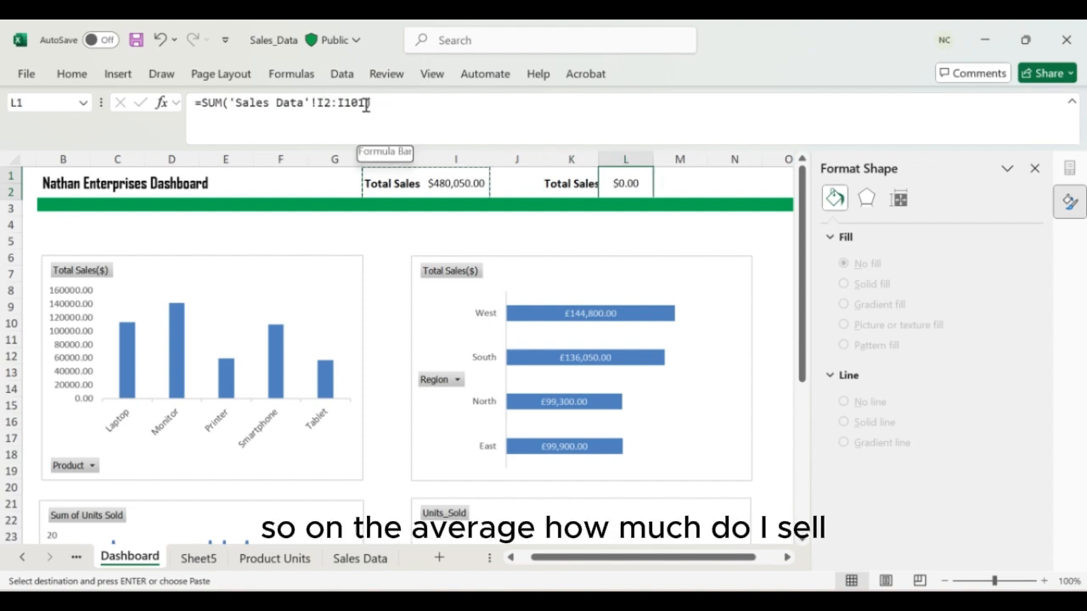
{"action": "left_click", "coordinate": [226, 102]}
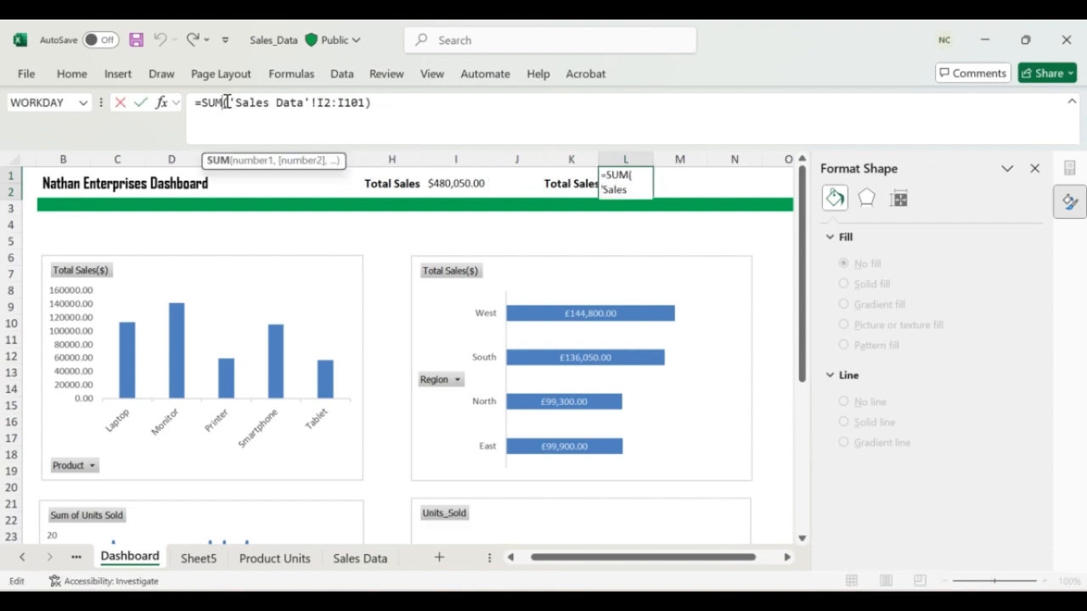
{"action": "key", "text": "BackSpace"}
{"action": "key", "text": "BackSpace"}
{"action": "key", "text": "BackSpace"}
{"action": "type", "text": "AVERAGE"}
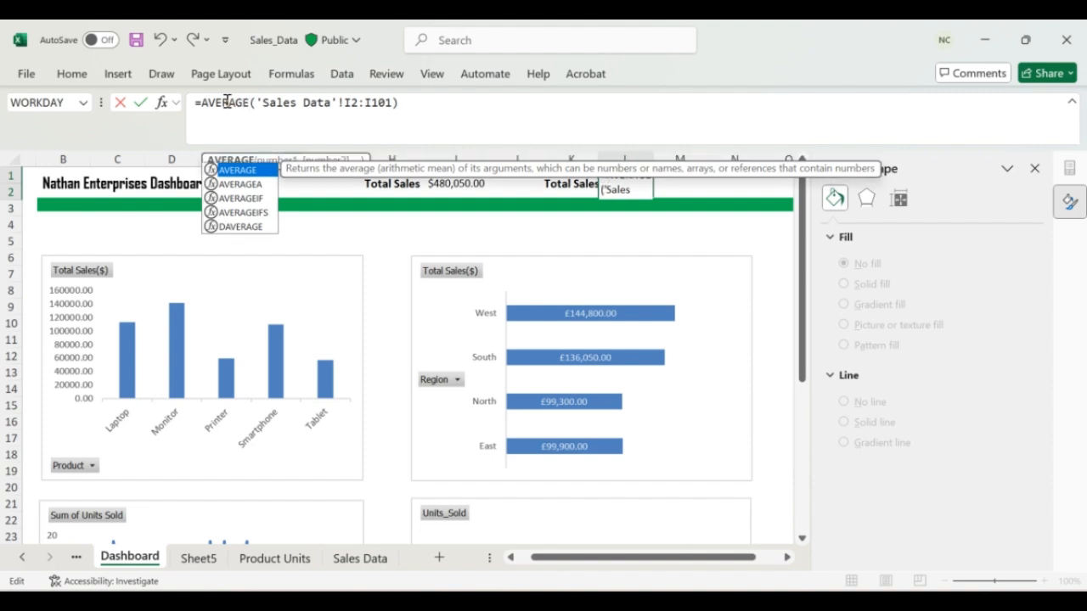
{"action": "left_click", "coordinate": [422, 108]}
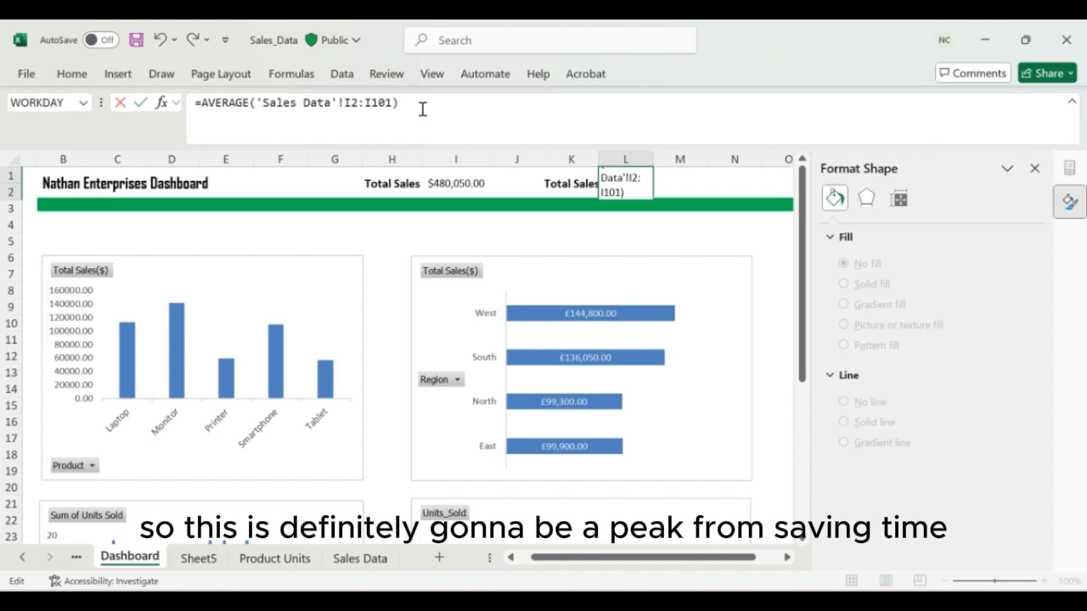
{"action": "key", "text": "Return"}
- Clear the 'Sales Data'!I2:I101 reference from inside the AVERAGE formula in L1
{"action": "left_click", "coordinate": [620, 181]}
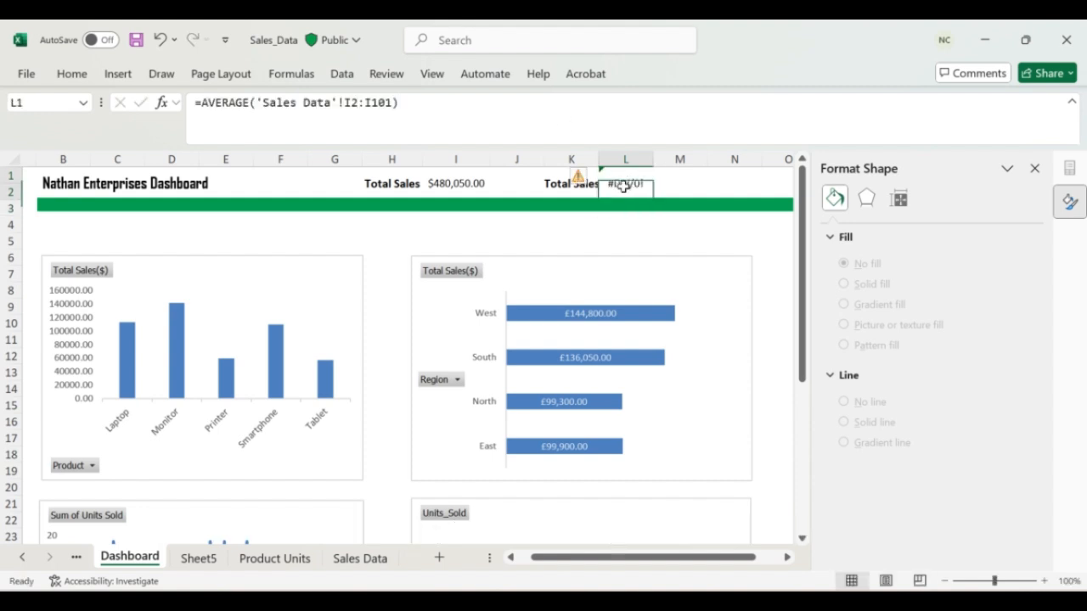
{"action": "left_click", "coordinate": [391, 103]}
{"action": "key", "text": "BackSpace"}
{"action": "key", "text": "BackSpace"}
{"action": "key", "text": "BackSpace"}
{"action": "key", "text": "BackSpace"}
{"action": "key", "text": "BackSpace"}
{"action": "key", "text": "BackSpace"}
{"action": "key", "text": "BackSpace"}
{"action": "key", "text": "BackSpace"}
{"action": "key", "text": "BackSpace"}
{"action": "key", "text": "BackSpace"}
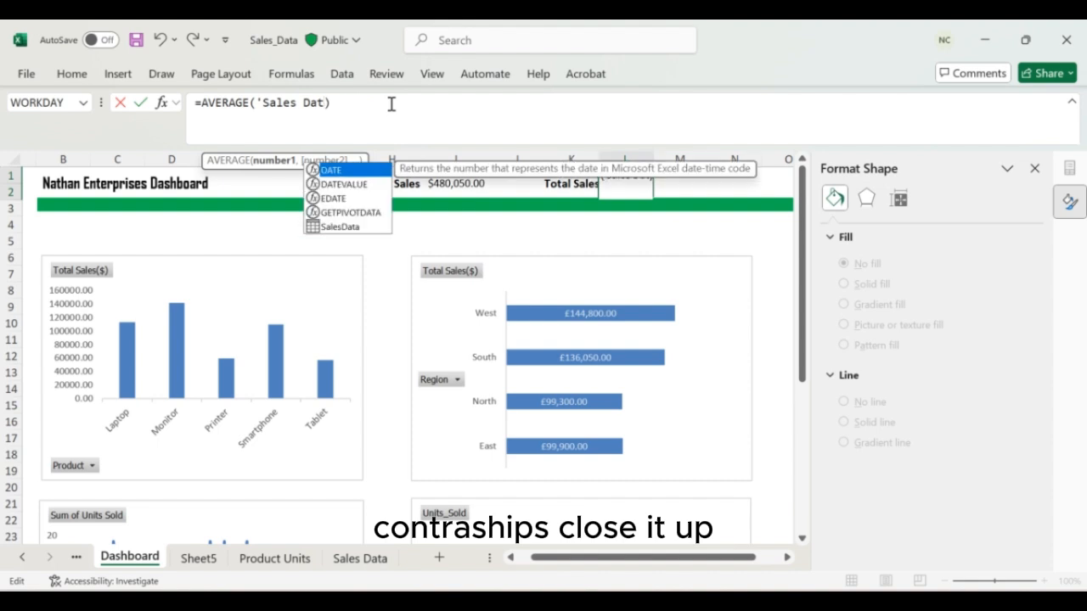
{"action": "type", "text": "a"}
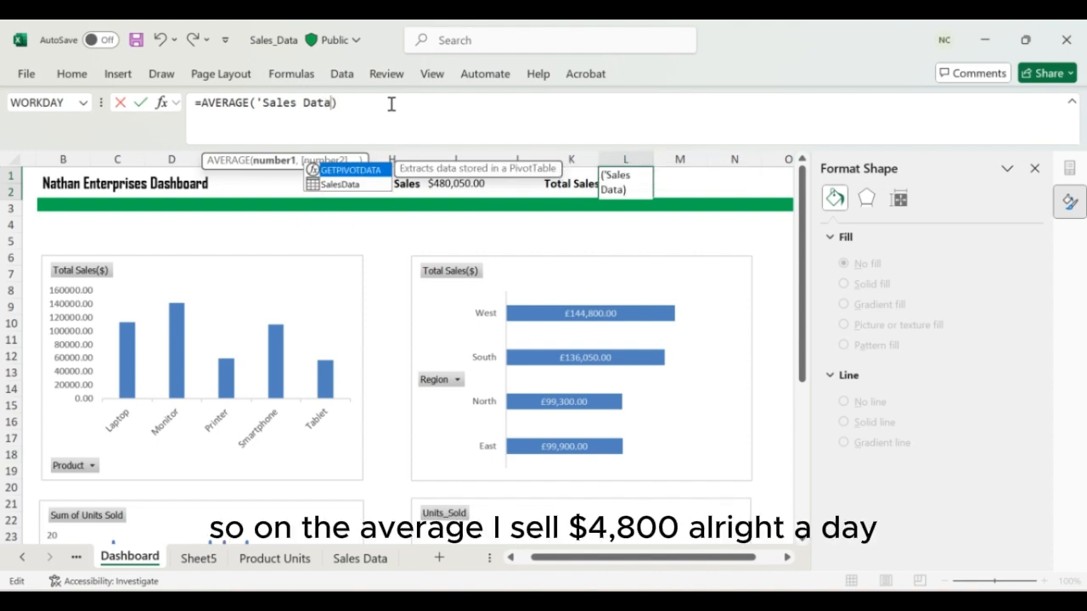
{"action": "key", "text": "BackSpace"}
{"action": "key", "text": "BackSpace"}
{"action": "key", "text": "BackSpace"}
{"action": "key", "text": "BackSpace"}
{"action": "key", "text": "BackSpace"}
{"action": "key", "text": "BackSpace"}
{"action": "key", "text": "BackSpace"}
{"action": "key", "text": "BackSpace"}
{"action": "key", "text": "BackSpace"}
{"action": "key", "text": "BackSpace"}
{"action": "key", "text": "BackSpace"}
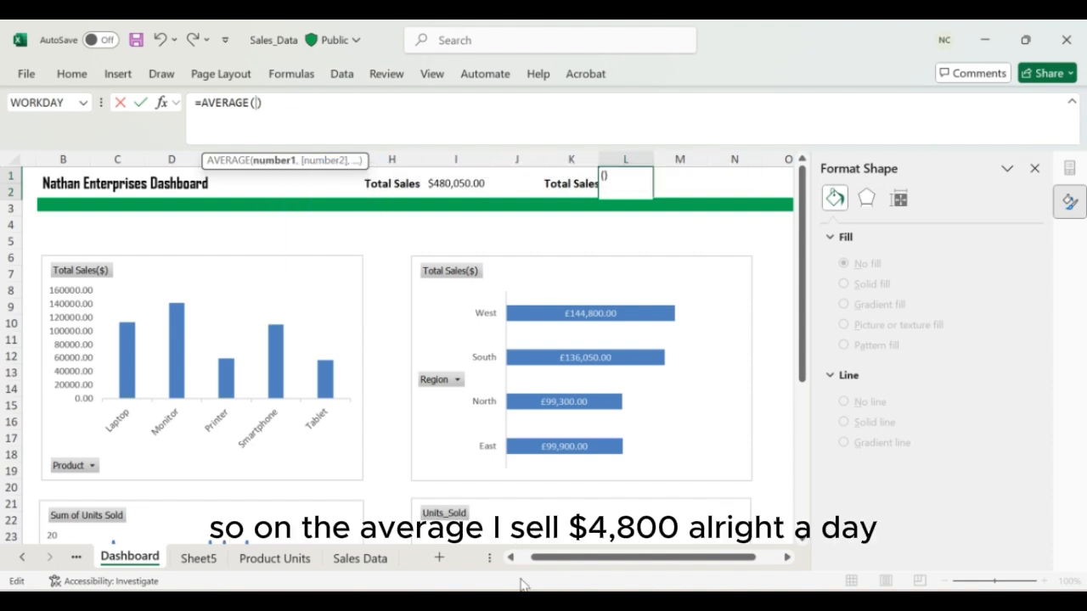
- Complete the AVERAGE formula in L1 with the Total Sales column range F2:F101 from the Sales Data sheet
{"action": "left_click", "coordinate": [360, 559]}
{"action": "left_click", "coordinate": [423, 196]}
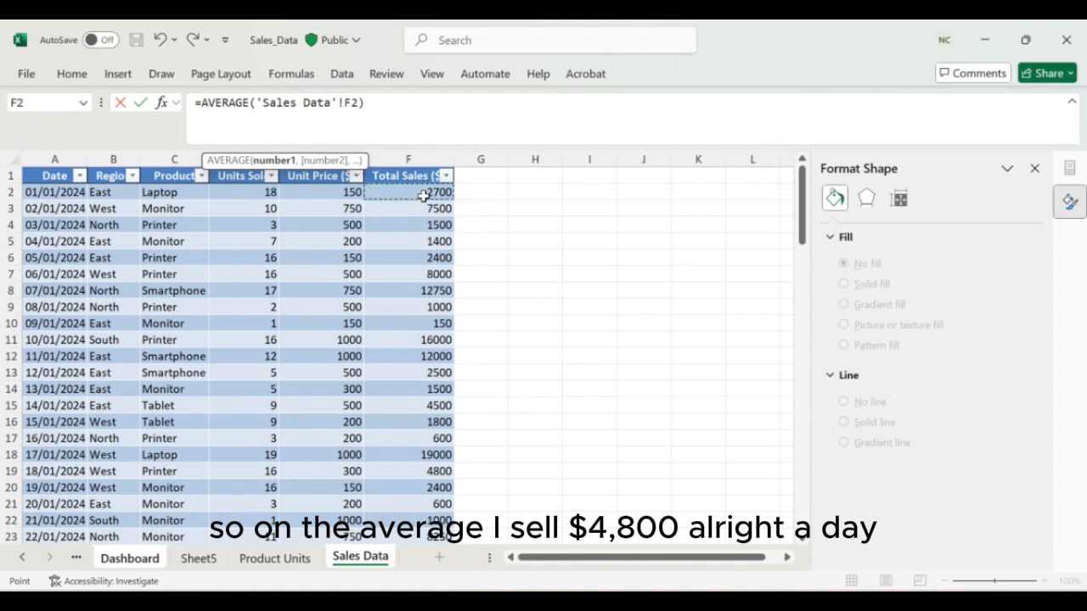
{"action": "key", "text": "shift+Down"}
{"action": "key", "text": "shift+Down"}
{"action": "key", "text": "shift+Down"}
{"action": "key", "text": "shift+Down"}
{"action": "key", "text": "shift+Down"}
{"action": "key", "text": "shift+Down"}
{"action": "key", "text": "shift+Down"}
{"action": "key", "text": "shift+Down"}
{"action": "key", "text": "shift+Down"}
{"action": "key", "text": "ctrl+shift+Down"}
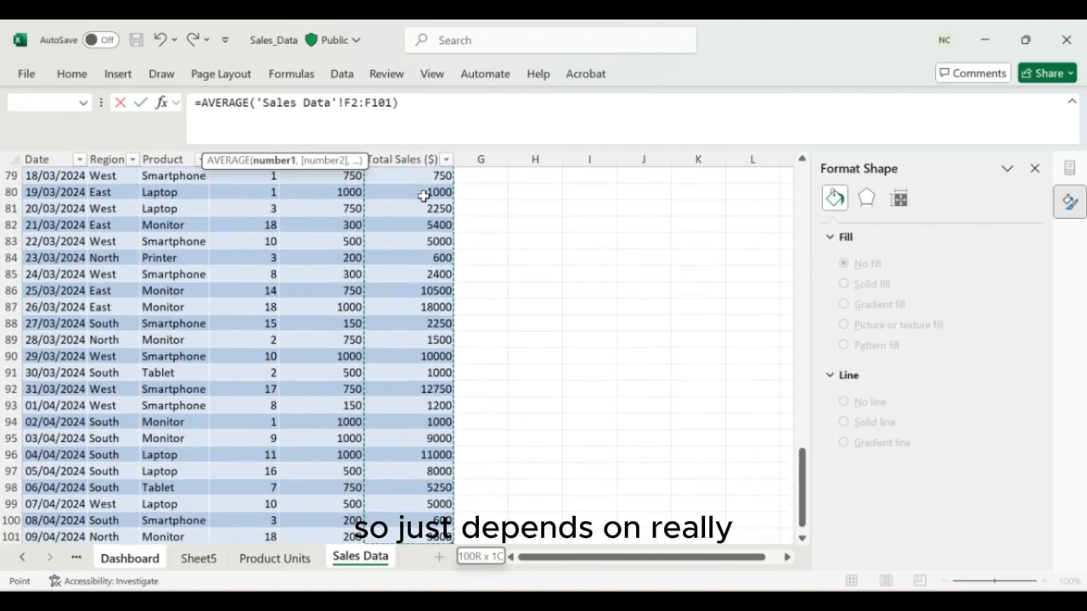
{"action": "key", "text": "Return"}
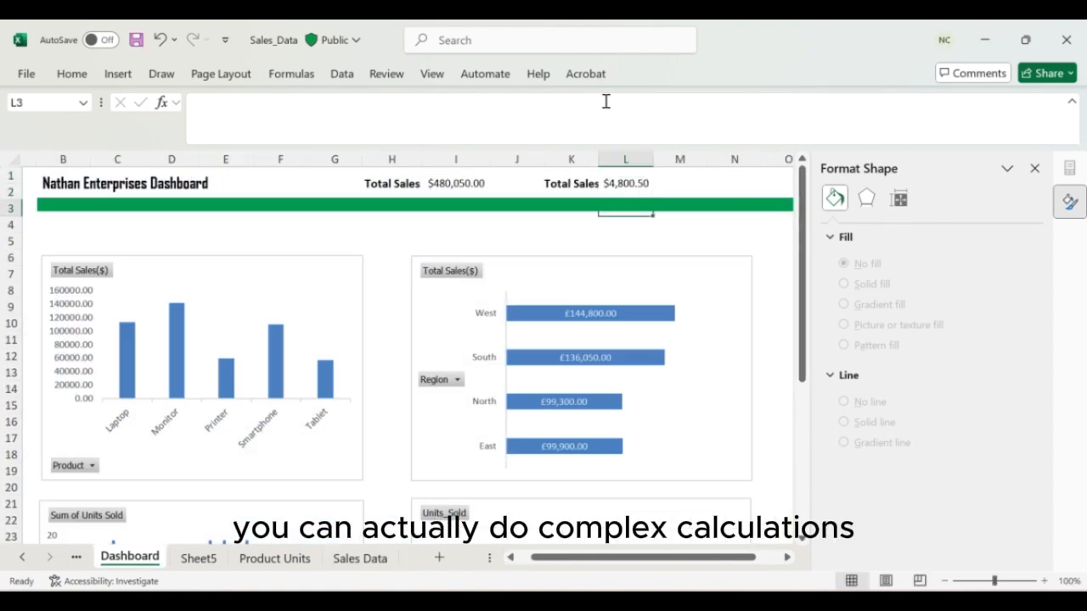
{"action": "left_click", "coordinate": [622, 179]}
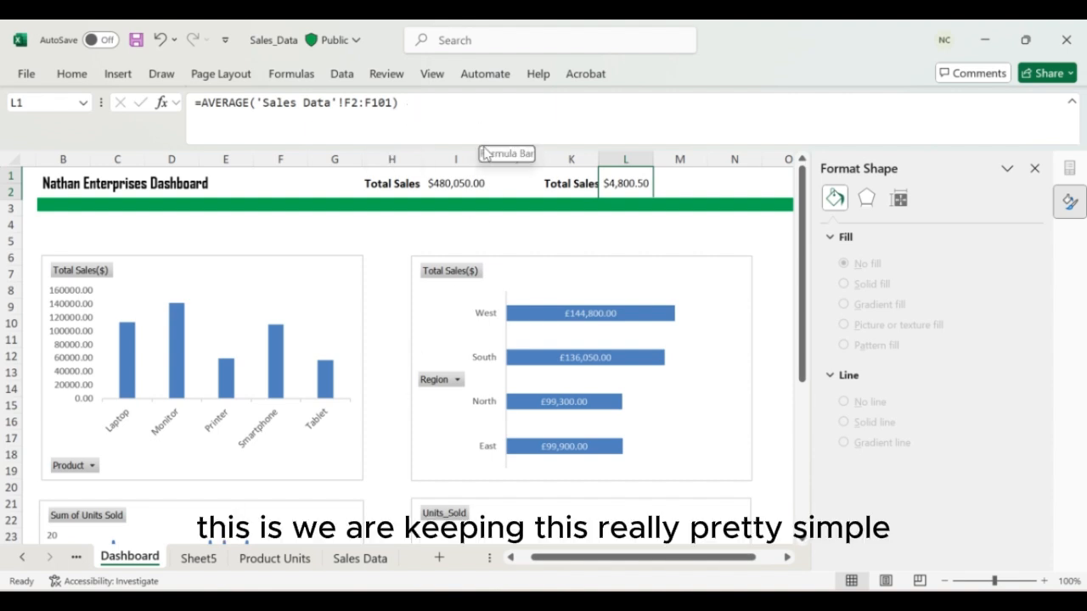
{"action": "left_click", "coordinate": [427, 103]}
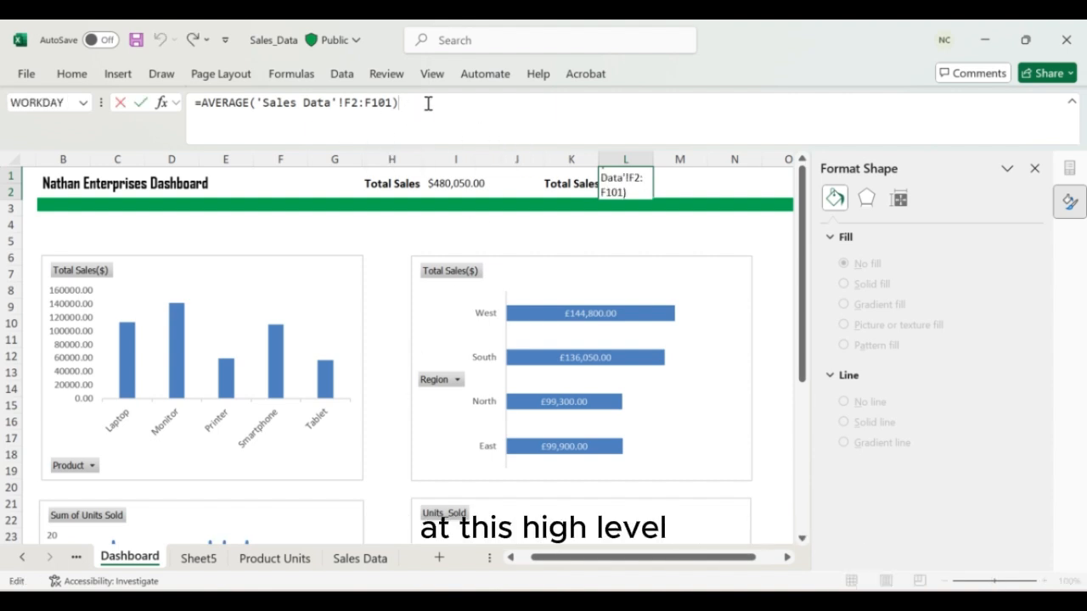
{"action": "key", "text": "Tab"}
{"action": "scroll", "coordinate": [585, 219], "scroll_direction": "right", "scroll_amount": 3}
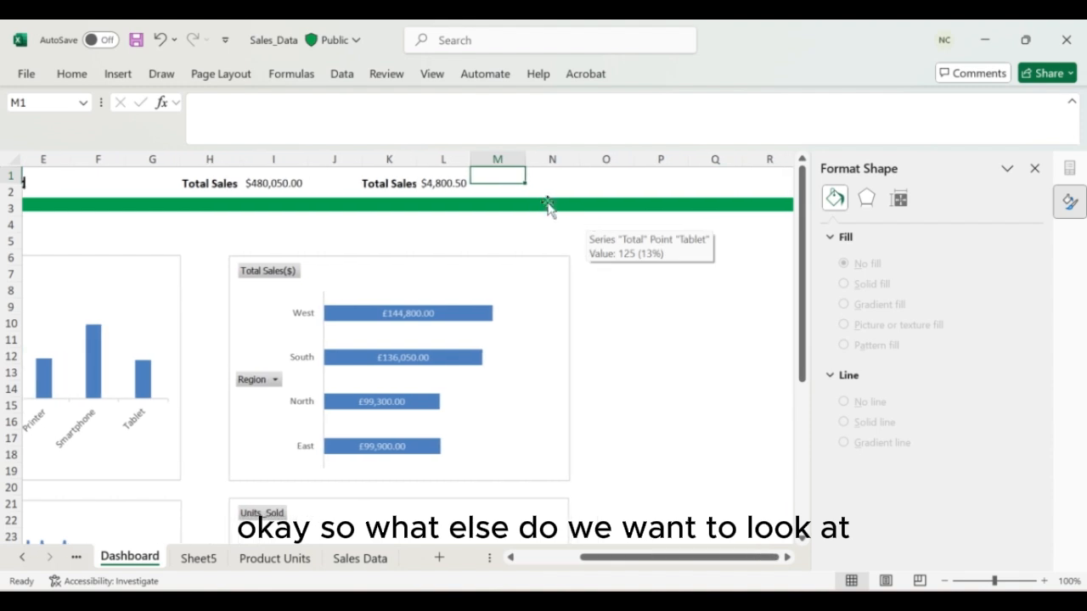
{"action": "left_click", "coordinate": [551, 187]}
{"action": "left_click", "coordinate": [498, 188]}
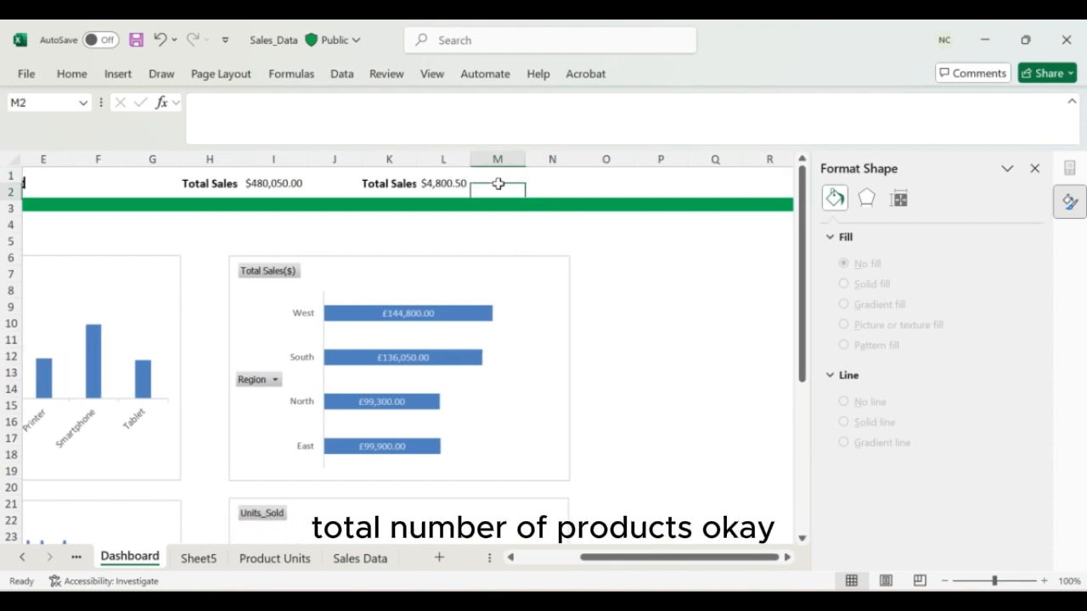
{"action": "left_click", "coordinate": [412, 188]}
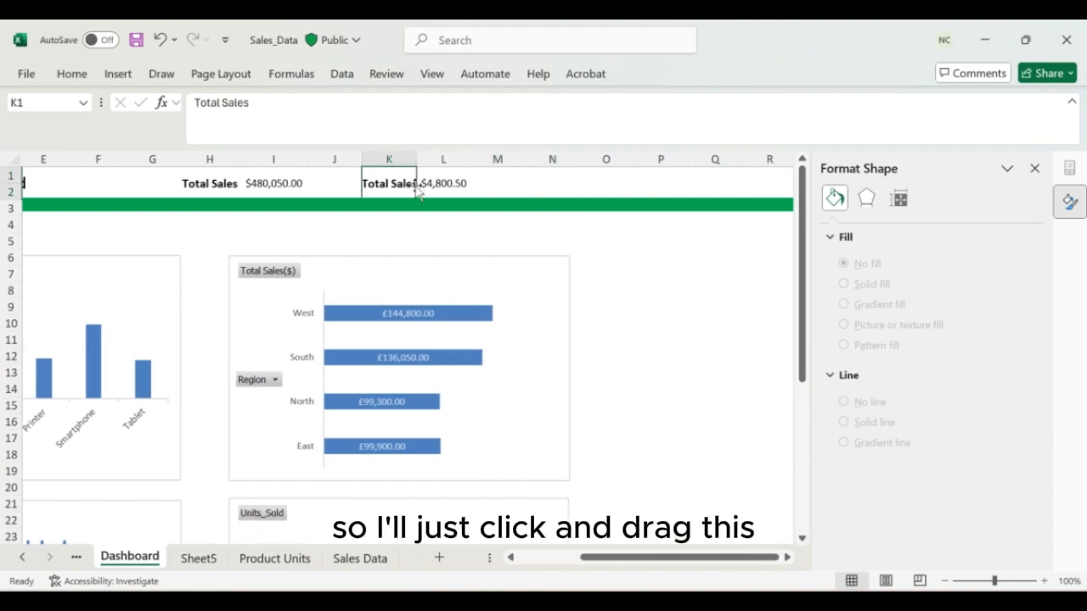
{"action": "left_click", "coordinate": [458, 180]}
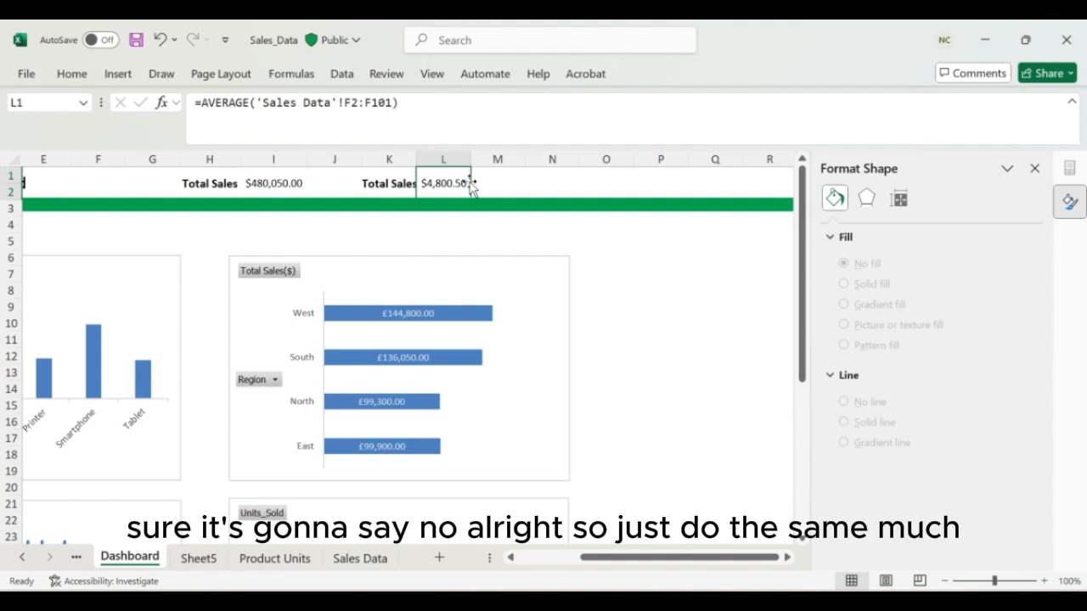
{"action": "left_click", "coordinate": [536, 180]}
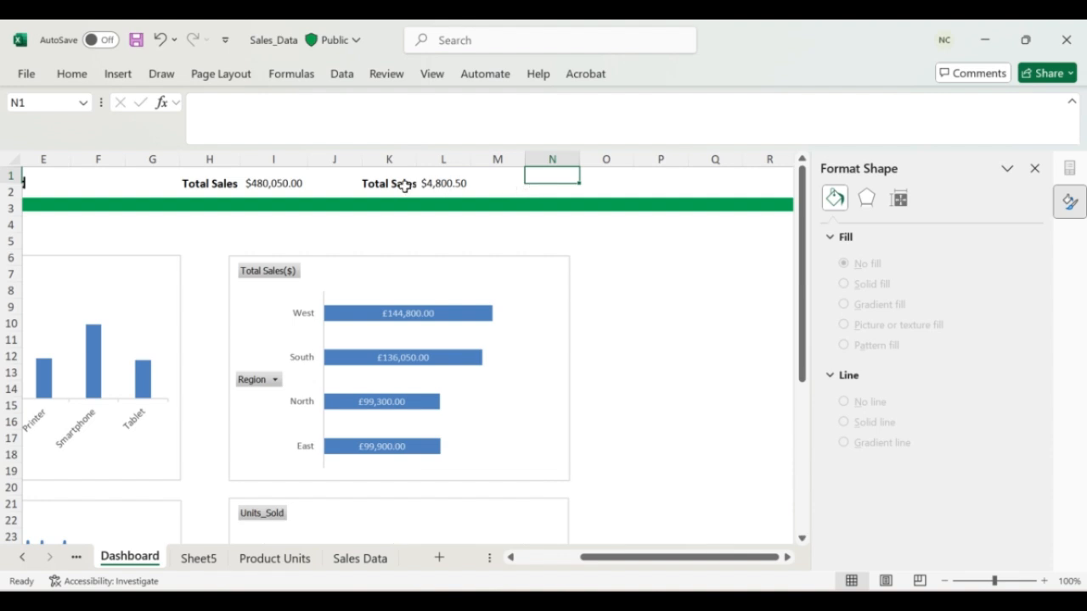
- Move the Total Sales label and its total from H1:I2 to G1:H2, accepting that merged cells get unmerged
{"action": "scroll", "coordinate": [377, 189], "scroll_direction": "left", "scroll_amount": 2}
{"action": "left_click", "coordinate": [319, 190]}
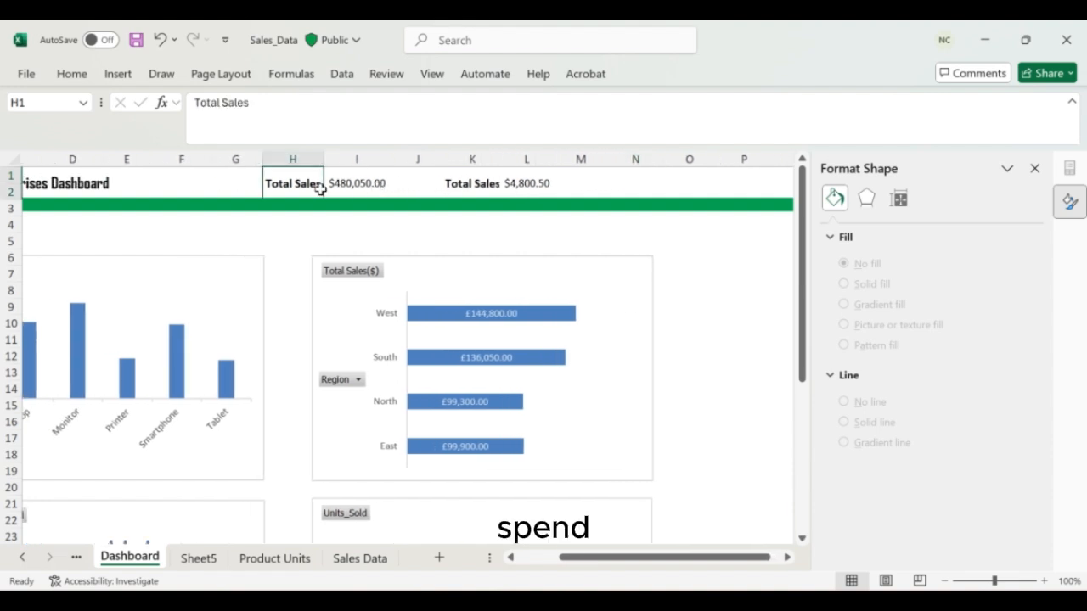
{"action": "left_click_drag", "start_coordinate": [319, 189], "coordinate": [242, 185]}
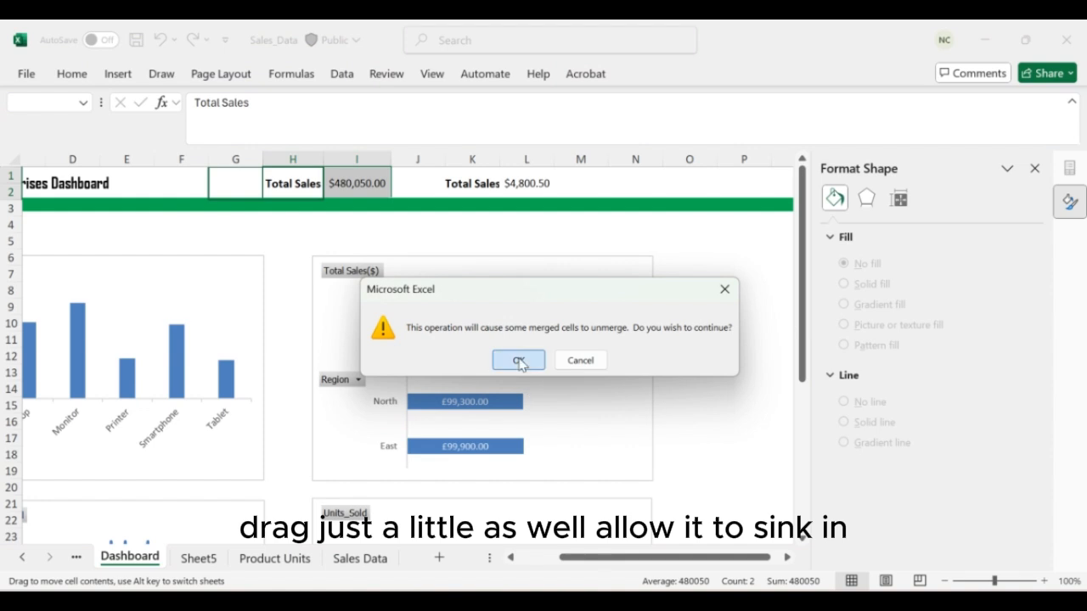
{"action": "left_click", "coordinate": [518, 361]}
- Merge and center G1:G2 around the Total Sales label and widen column G slightly
{"action": "left_click", "coordinate": [226, 174]}
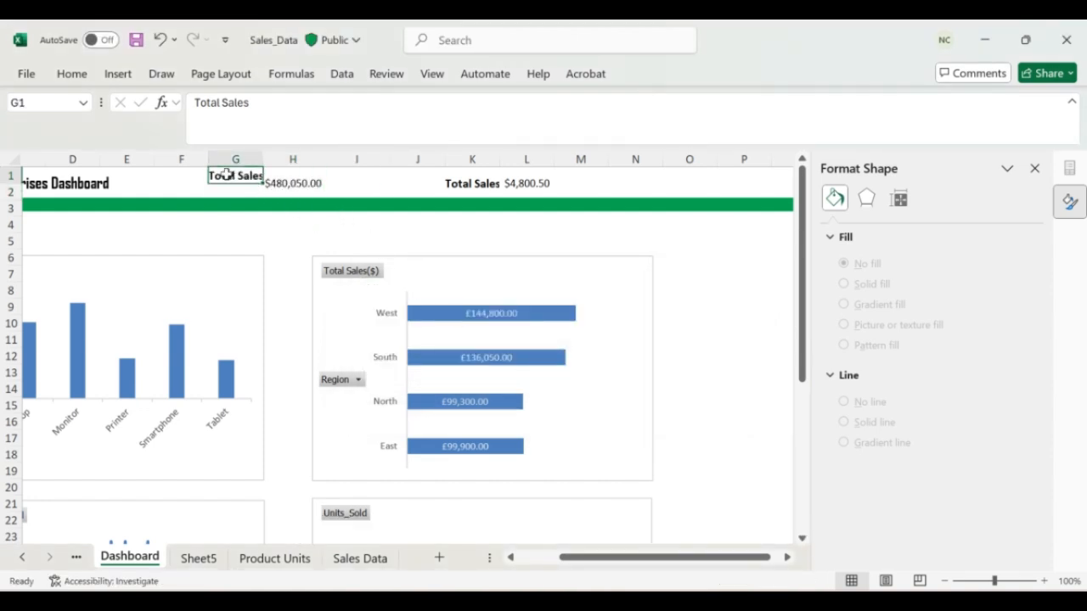
{"action": "left_click", "coordinate": [72, 73]}
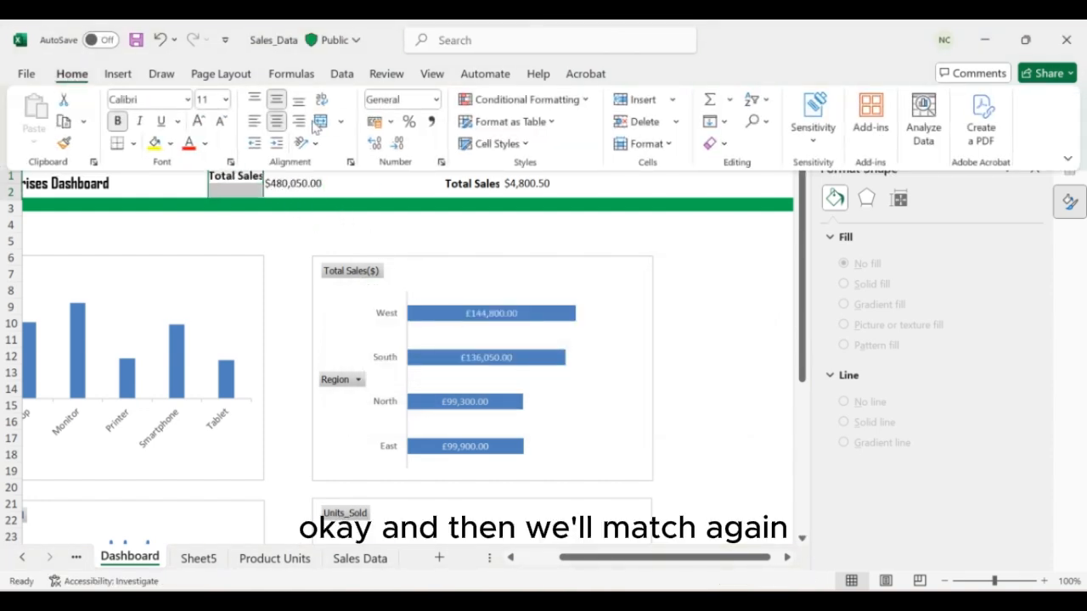
{"action": "left_click", "coordinate": [320, 121]}
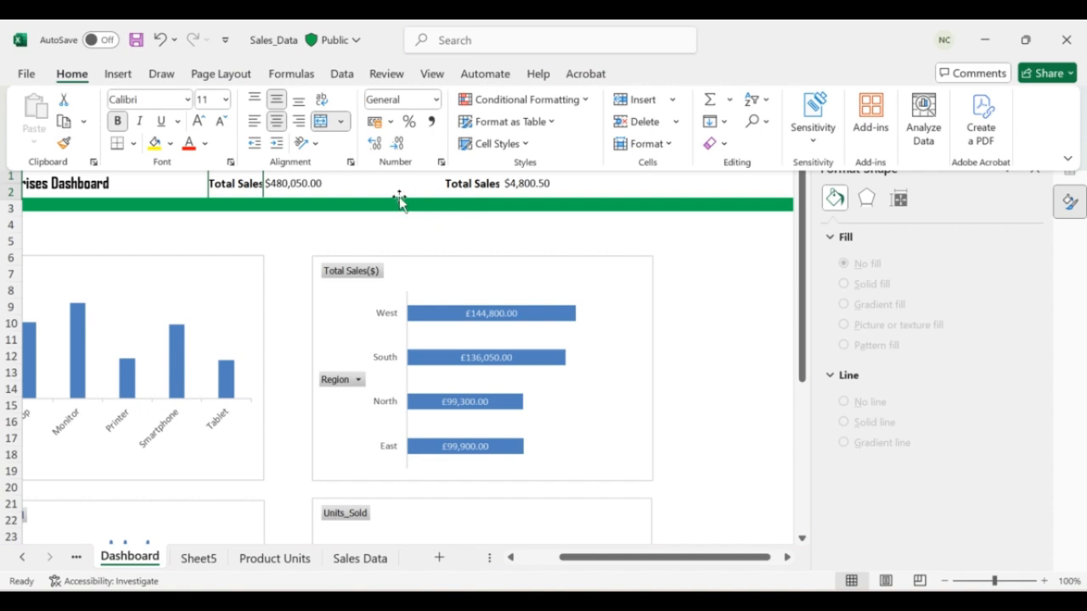
{"action": "left_click_drag", "start_coordinate": [262, 156], "coordinate": [269, 156]}
{"action": "left_click", "coordinate": [445, 190]}
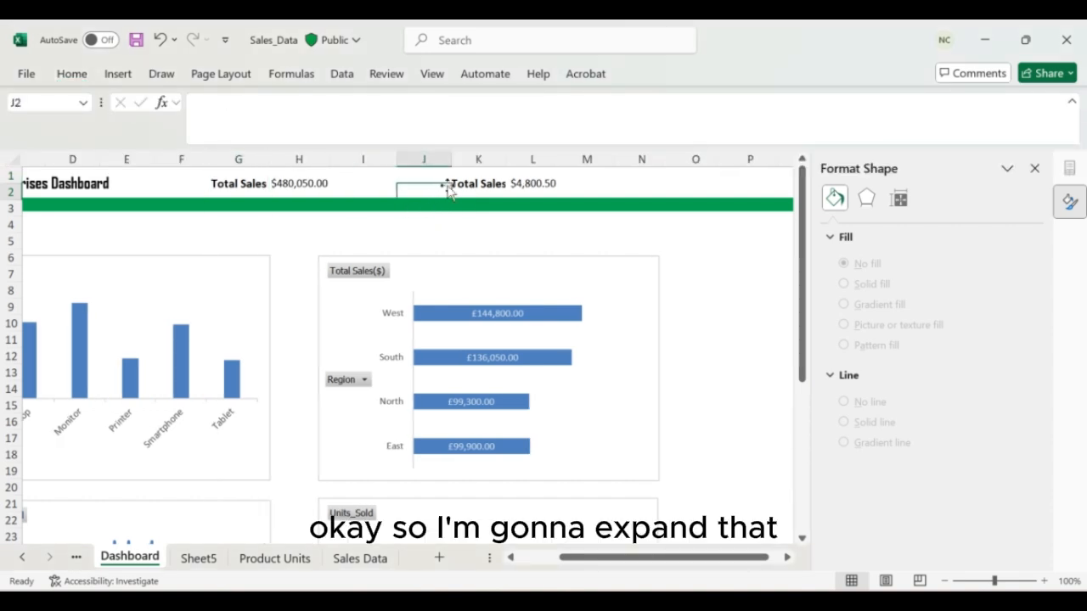
- Move the second label and its average value from K1:L2 to J1:K2, accepting the unmerging of cells
{"action": "left_click", "coordinate": [478, 184]}
{"action": "left_click", "coordinate": [364, 185]}
{"action": "left_click", "coordinate": [478, 184]}
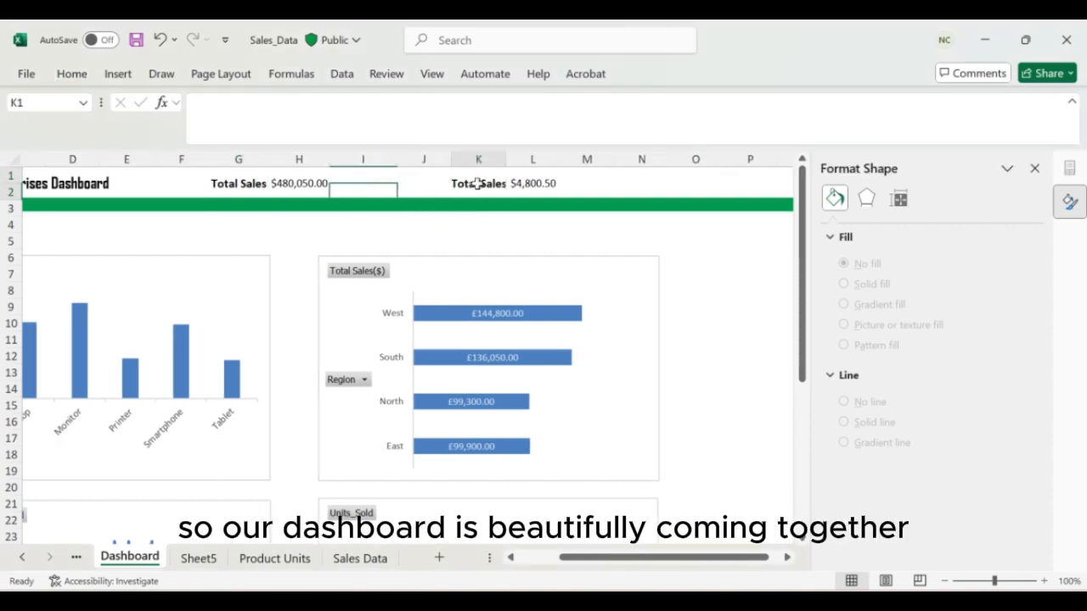
{"action": "key", "text": "shift+Right"}
{"action": "left_click_drag", "start_coordinate": [452, 193], "coordinate": [409, 198]}
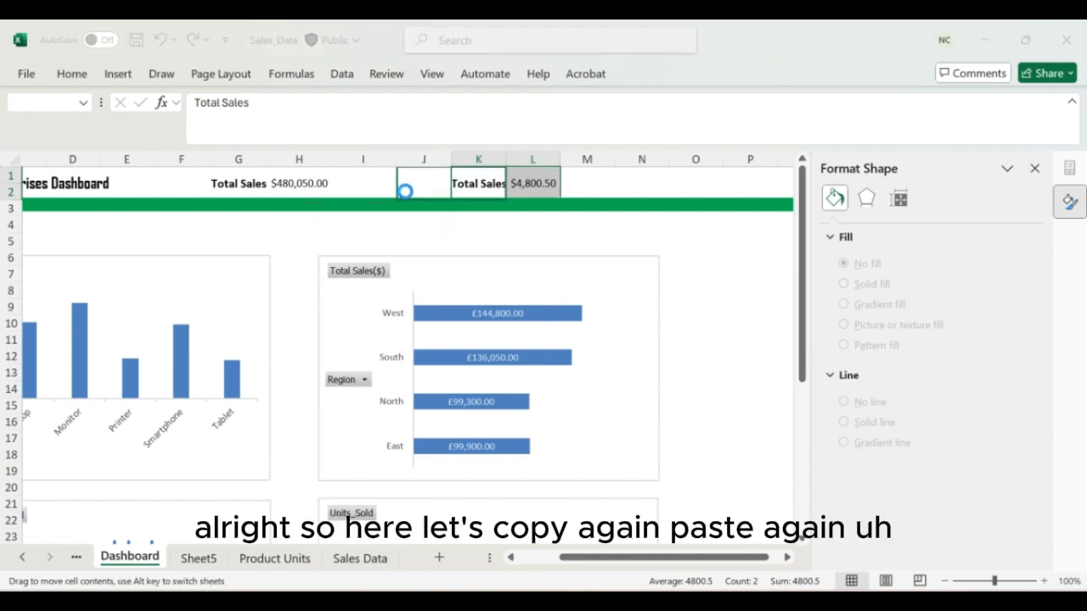
{"action": "left_click", "coordinate": [518, 360]}
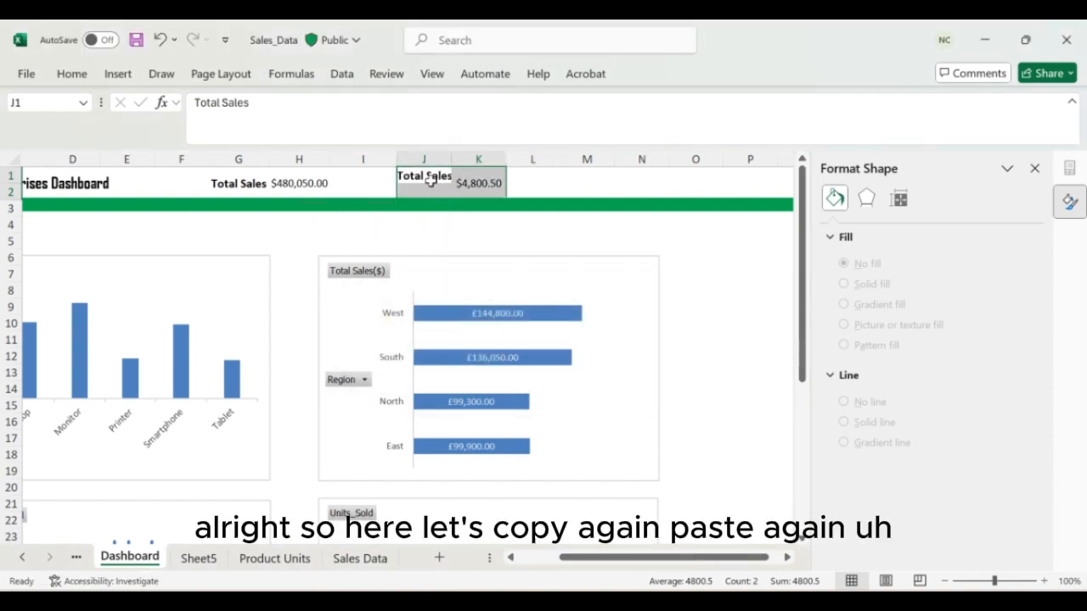
- Merge and center J1:J2 around the moved label and widen column J slightly
{"action": "left_click", "coordinate": [433, 186]}
{"action": "left_click_drag", "start_coordinate": [433, 189], "coordinate": [427, 190]}
{"action": "left_click", "coordinate": [72, 74]}
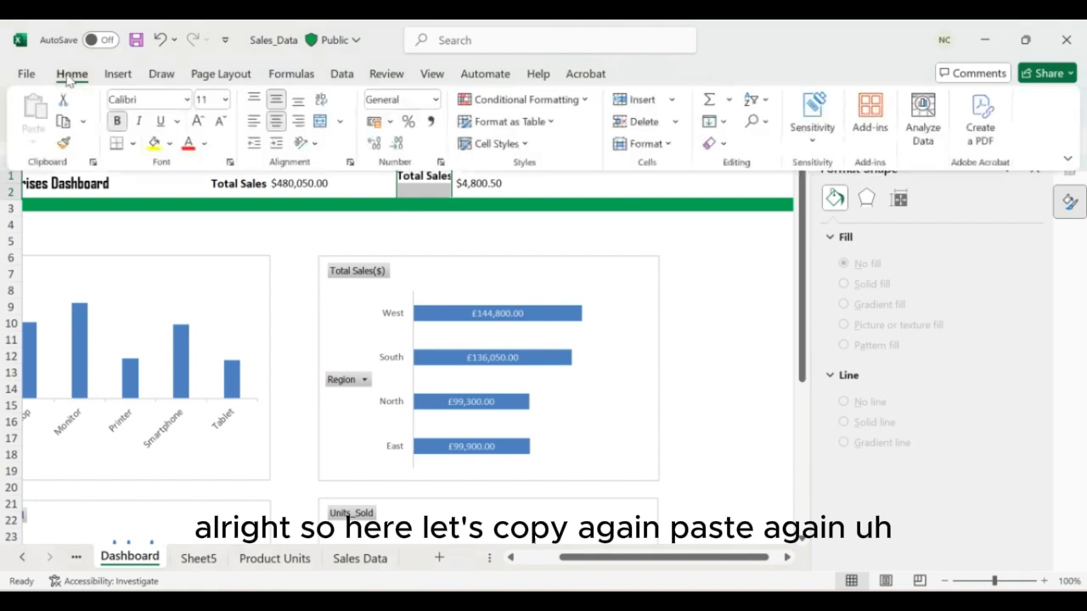
{"action": "left_click", "coordinate": [454, 173]}
{"action": "left_click_drag", "start_coordinate": [451, 158], "coordinate": [457, 160]}
{"action": "left_click", "coordinate": [490, 180]}
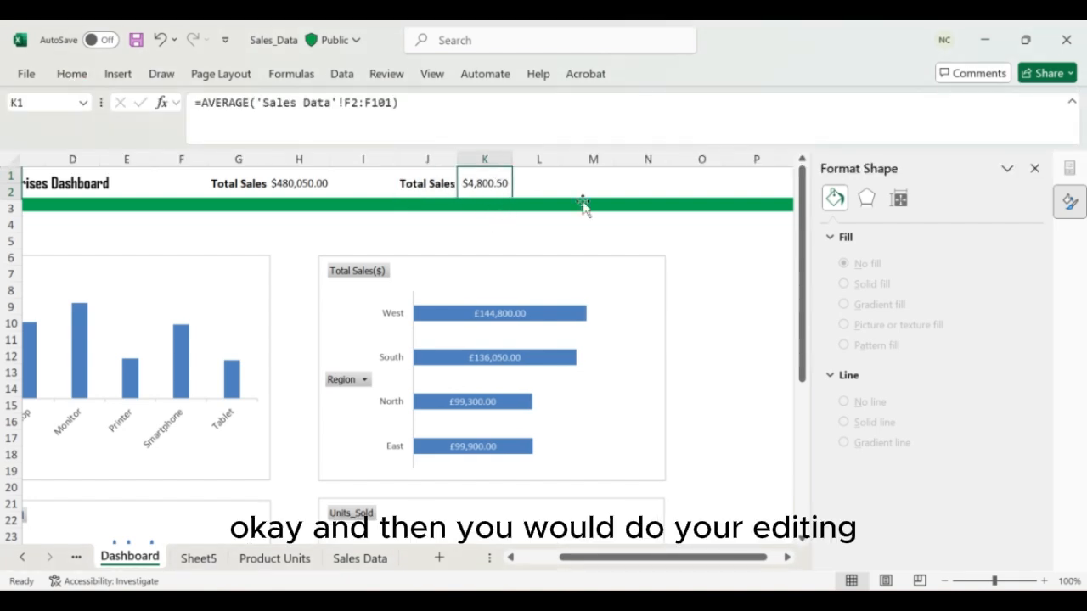
- Copy the label and average value from J1:K2 and paste them at M1 in the dashboard header
{"action": "scroll", "coordinate": [581, 174], "scroll_direction": "left", "scroll_amount": 3}
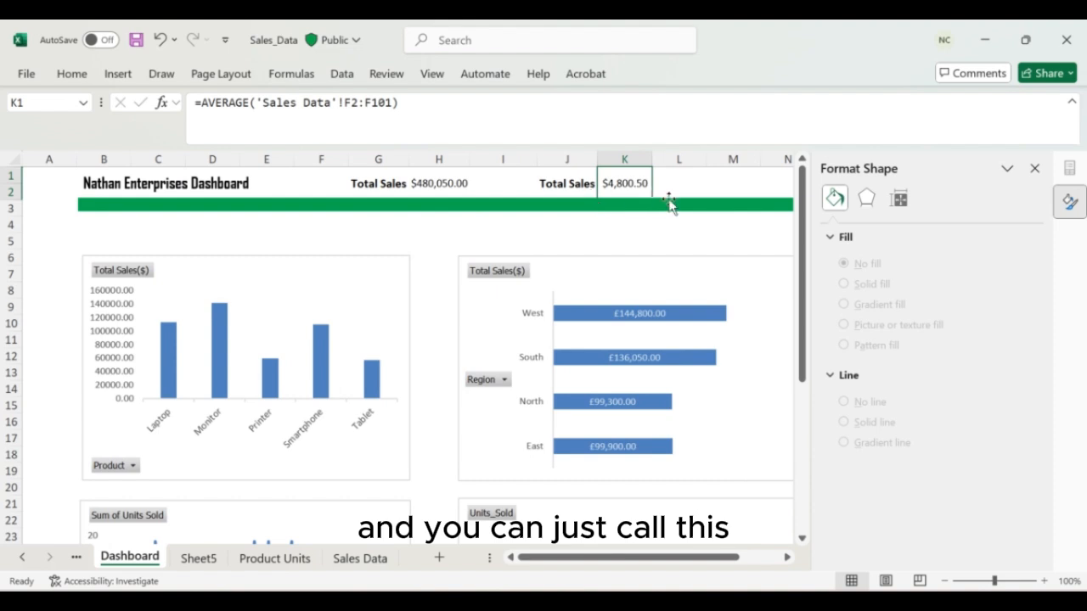
{"action": "scroll", "coordinate": [631, 219], "scroll_direction": "right", "scroll_amount": 2}
{"action": "left_click", "coordinate": [616, 178]}
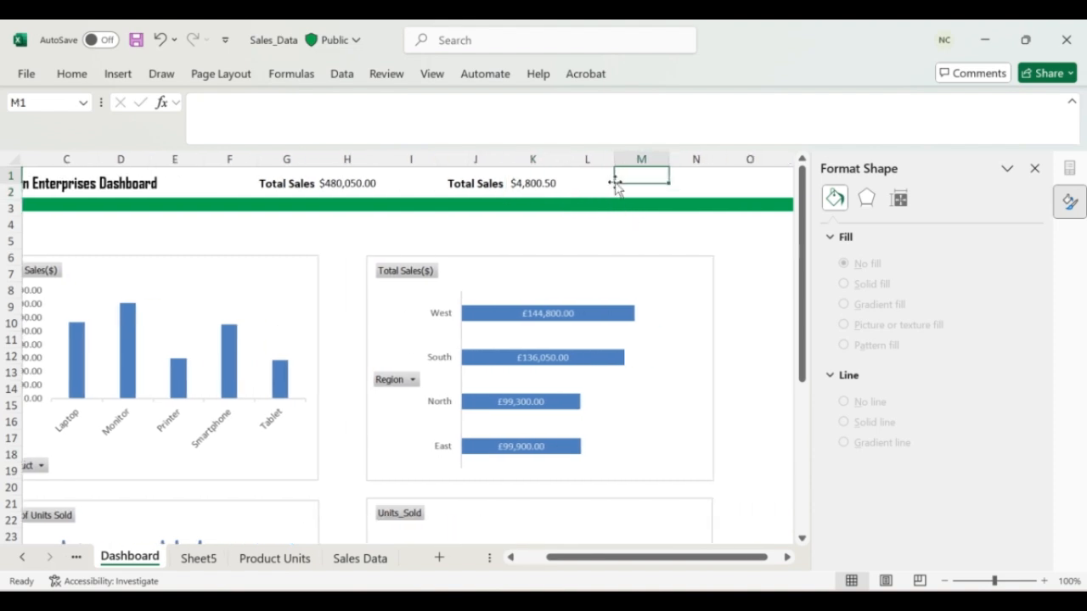
{"action": "left_click", "coordinate": [480, 182]}
{"action": "key", "text": "shift+Right"}
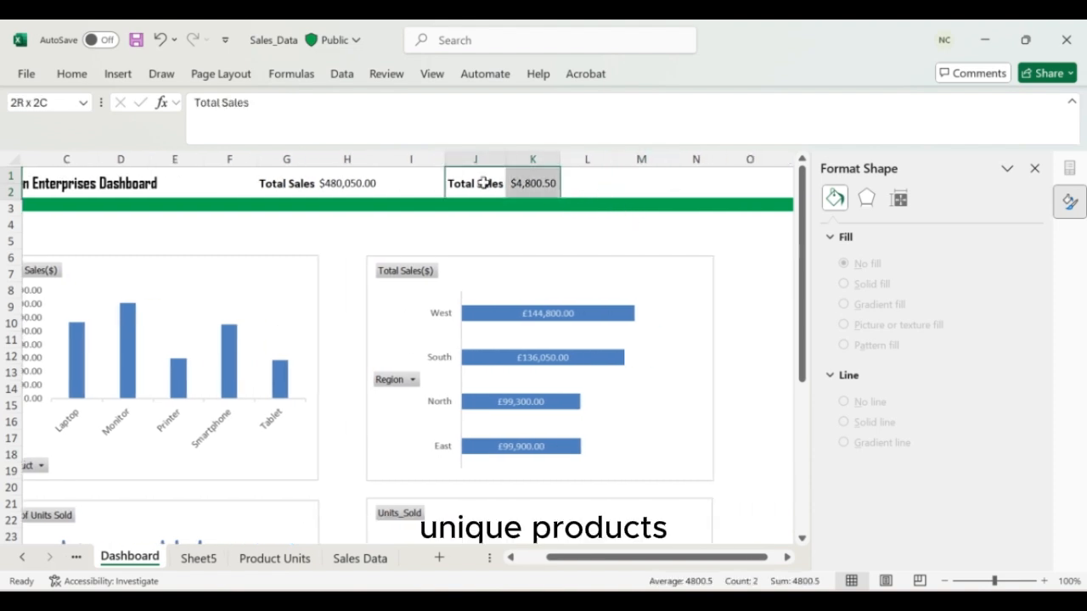
{"action": "key", "text": "ctrl+c"}
{"action": "left_click", "coordinate": [639, 190]}
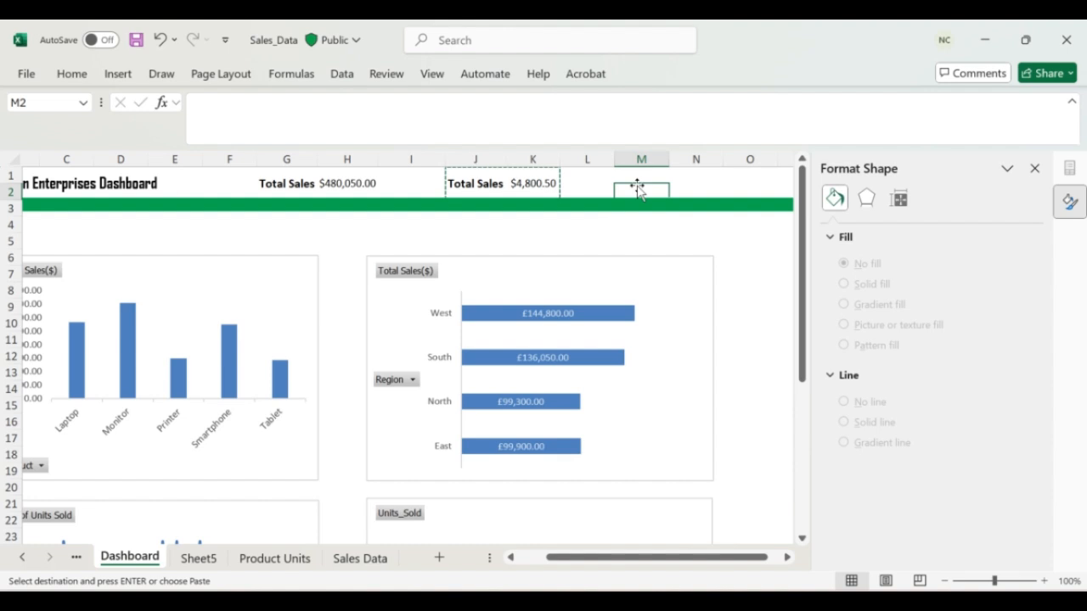
{"action": "key", "text": "ctrl+v"}
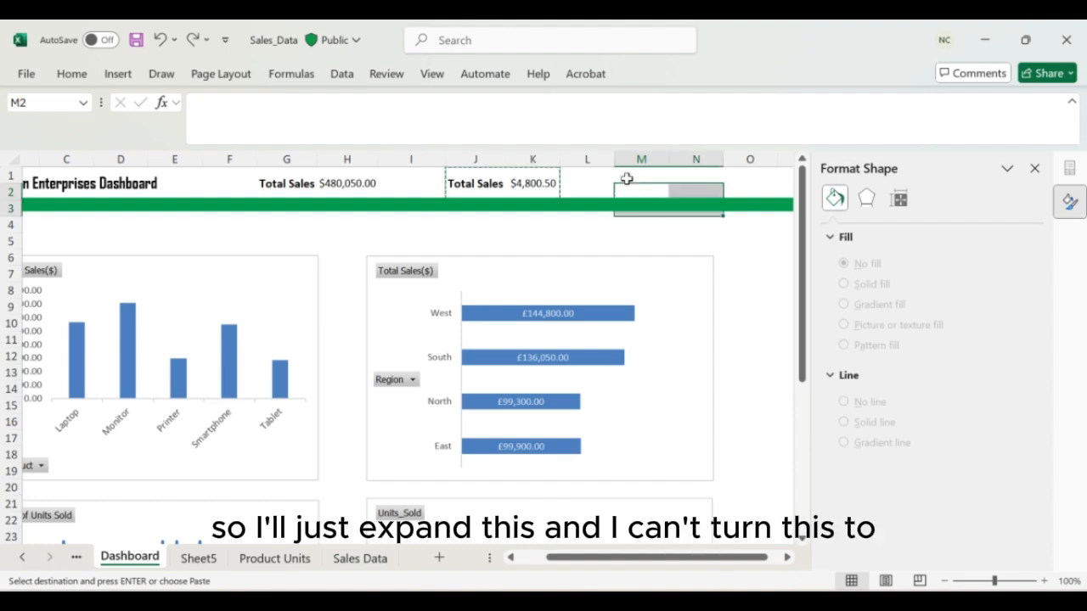
{"action": "left_click", "coordinate": [626, 178]}
{"action": "key", "text": "ctrl+v"}
{"action": "key", "text": "Escape"}
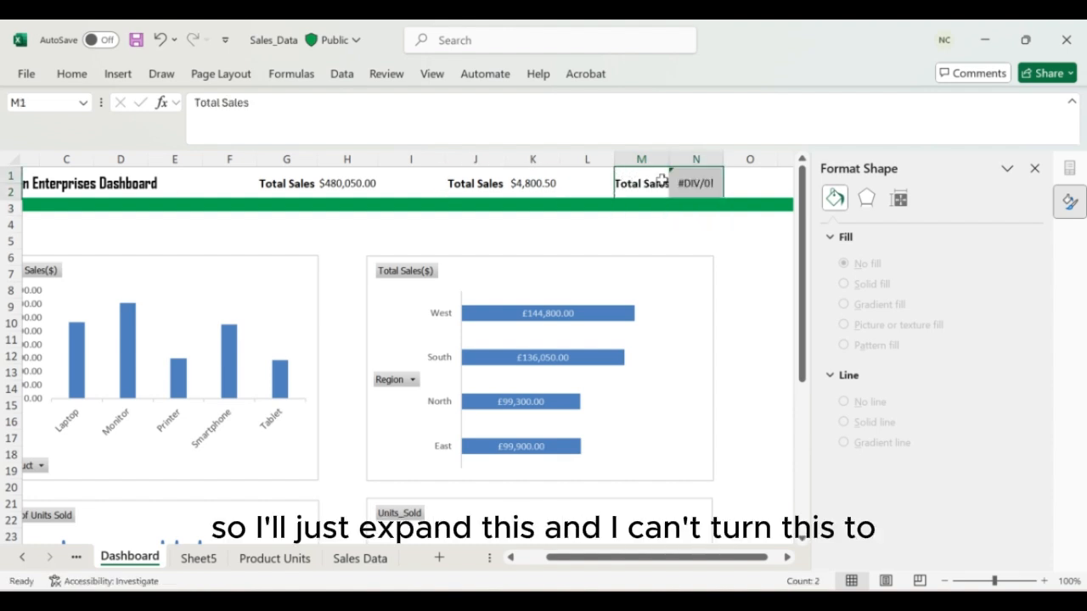
- Change the label in M1 to "Unique Products" and widen column M to fit the text
{"action": "left_click", "coordinate": [697, 184]}
{"action": "left_click", "coordinate": [623, 185]}
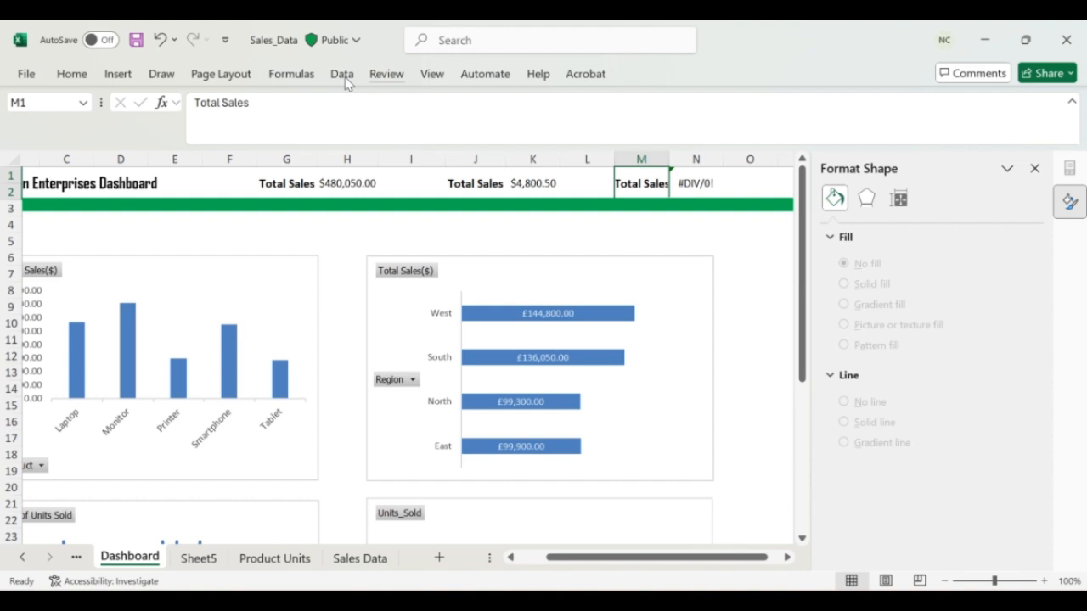
{"action": "left_click", "coordinate": [270, 108]}
{"action": "key", "text": "BackSpace"}
{"action": "key", "text": "BackSpace"}
{"action": "key", "text": "BackSpace"}
{"action": "key", "text": "BackSpace"}
{"action": "key", "text": "BackSpace"}
{"action": "key", "text": "BackSpace"}
{"action": "key", "text": "BackSpace"}
{"action": "key", "text": "BackSpace"}
{"action": "key", "text": "BackSpace"}
{"action": "key", "text": "BackSpace"}
{"action": "key", "text": "BackSpace"}
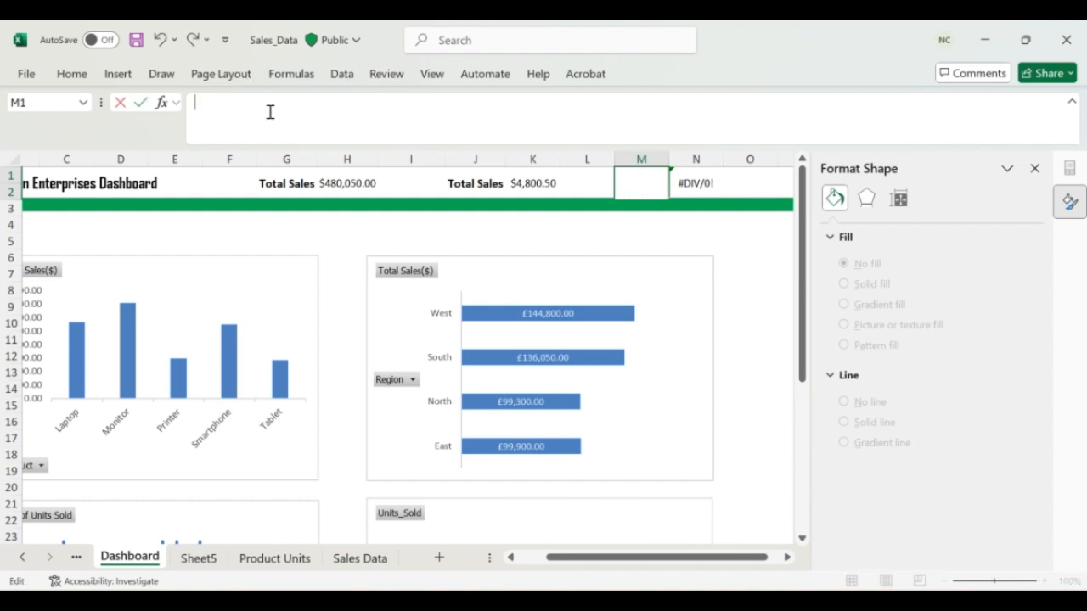
{"action": "type", "text": "Unique P"}
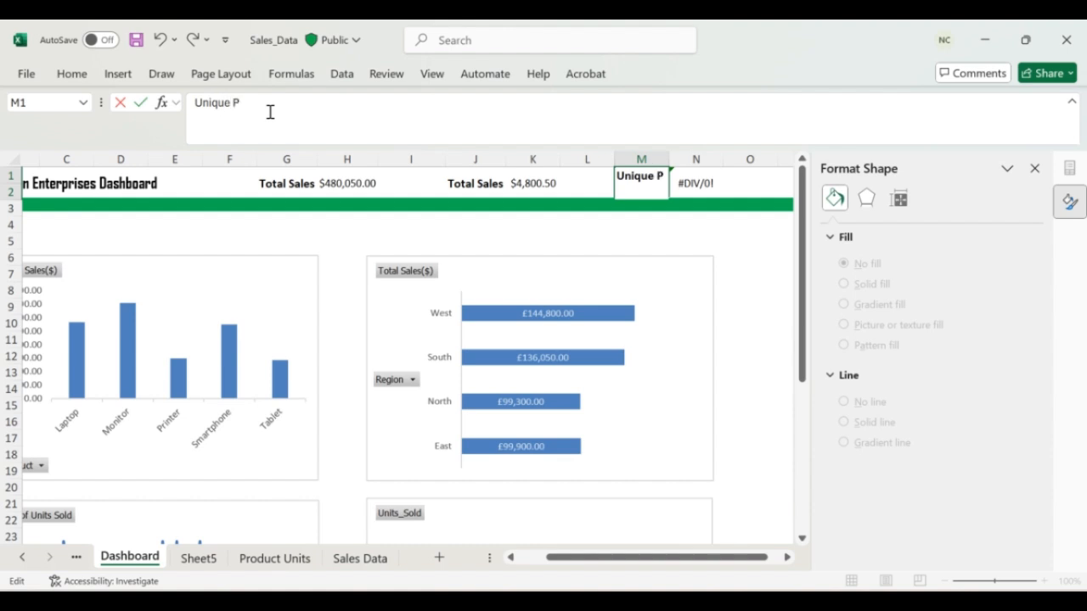
{"action": "type", "text": "rodu"}
{"action": "key", "text": "Tab"}
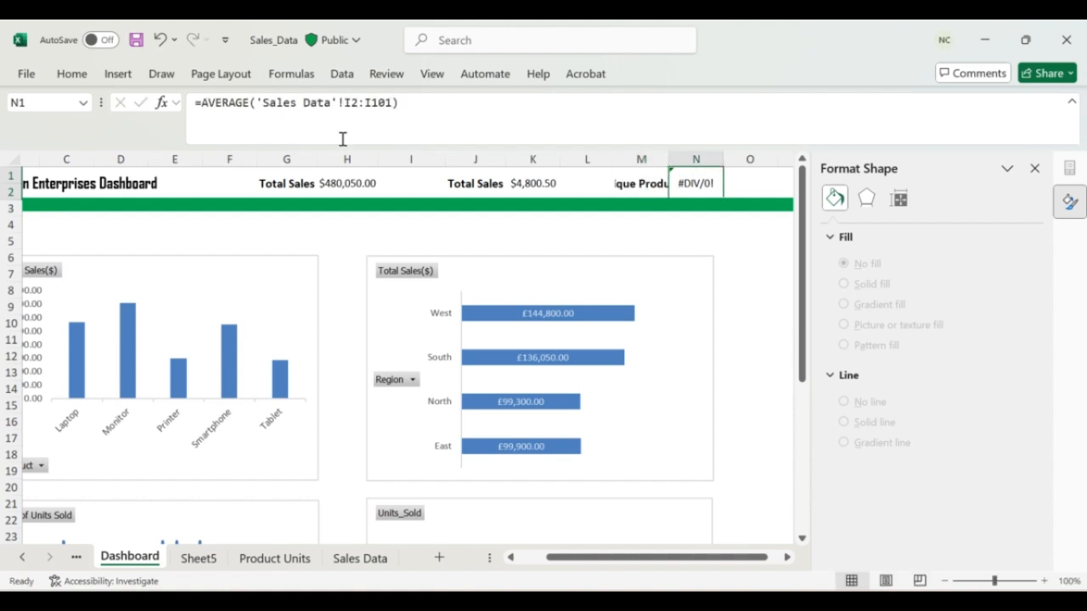
{"action": "left_click_drag", "start_coordinate": [668, 159], "coordinate": [706, 161]}
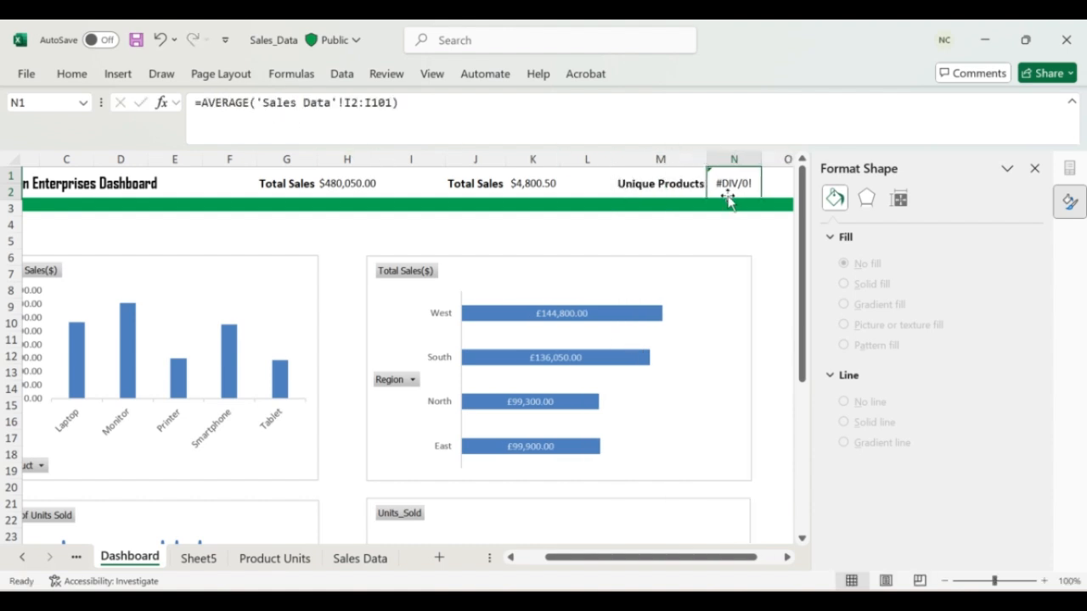
- Replace the AVERAGE formula in N1 with the start of a COUNTA function, =COUNTA(
{"action": "left_click", "coordinate": [408, 106]}
{"action": "key", "text": "BackSpace"}
{"action": "key", "text": "BackSpace"}
{"action": "key", "text": "BackSpace"}
{"action": "key", "text": "BackSpace"}
{"action": "key", "text": "BackSpace"}
{"action": "key", "text": "BackSpace"}
{"action": "key", "text": "BackSpace"}
{"action": "key", "text": "BackSpace"}
{"action": "key", "text": "BackSpace"}
{"action": "key", "text": "BackSpace"}
{"action": "key", "text": "BackSpace"}
{"action": "key", "text": "BackSpace"}
{"action": "key", "text": "BackSpace"}
{"action": "key", "text": "BackSpace"}
{"action": "key", "text": "BackSpace"}
{"action": "key", "text": "BackSpace"}
{"action": "key", "text": "BackSpace"}
{"action": "key", "text": "BackSpace"}
{"action": "key", "text": "BackSpace"}
{"action": "key", "text": "BackSpace"}
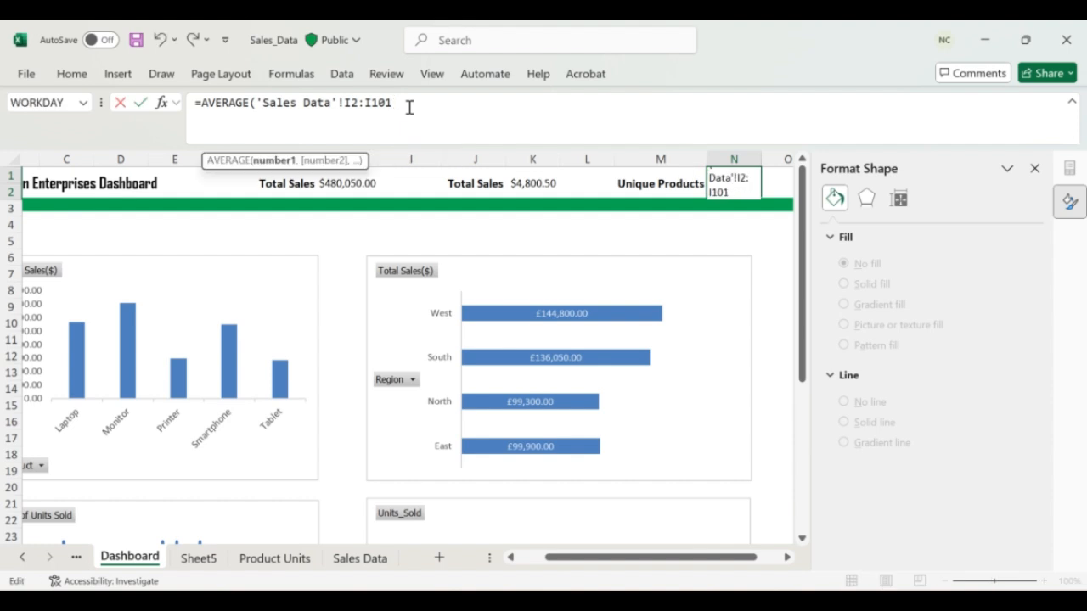
{"action": "type", "text": "COUNT"}
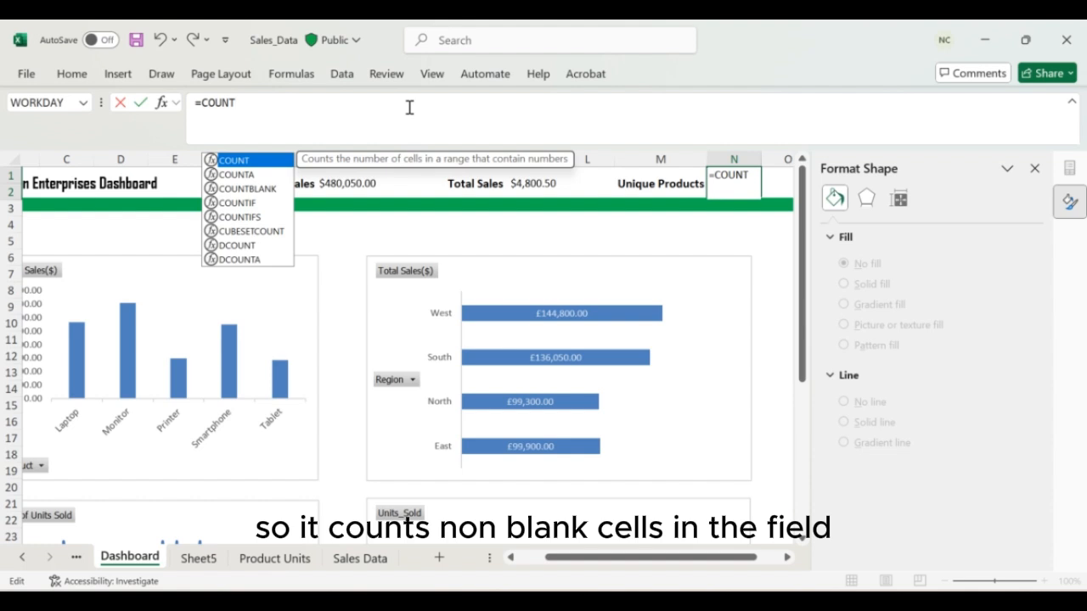
{"action": "type", "text": "A("}
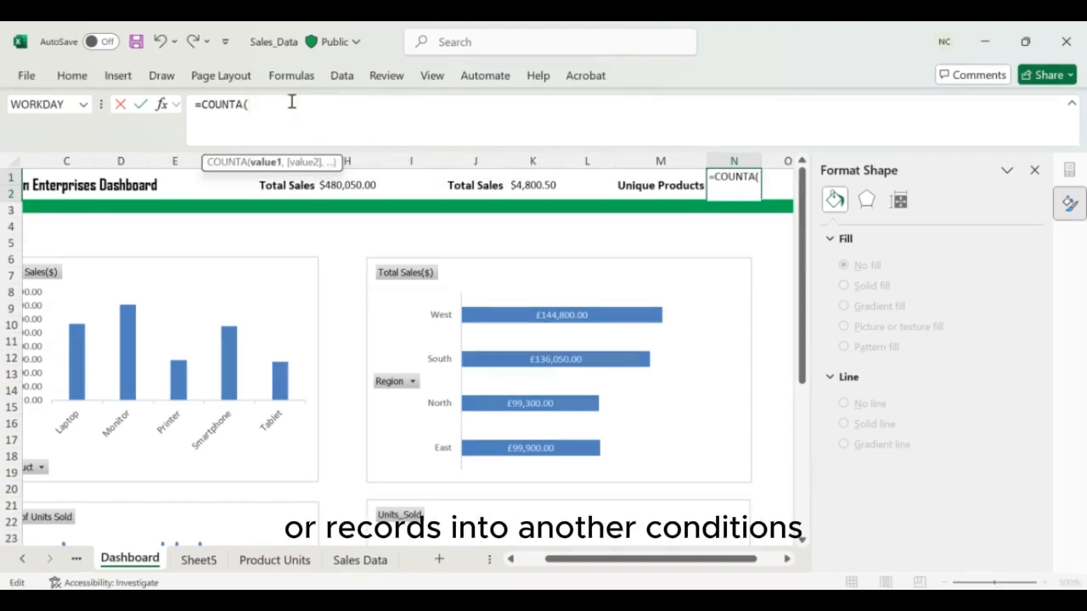
- Complete the N1 formula as =COUNTA(UNIQUE('Sales Data'!C2:C101)) to count the distinct products in the Sales Data sheet
{"action": "type", "text": "U"}
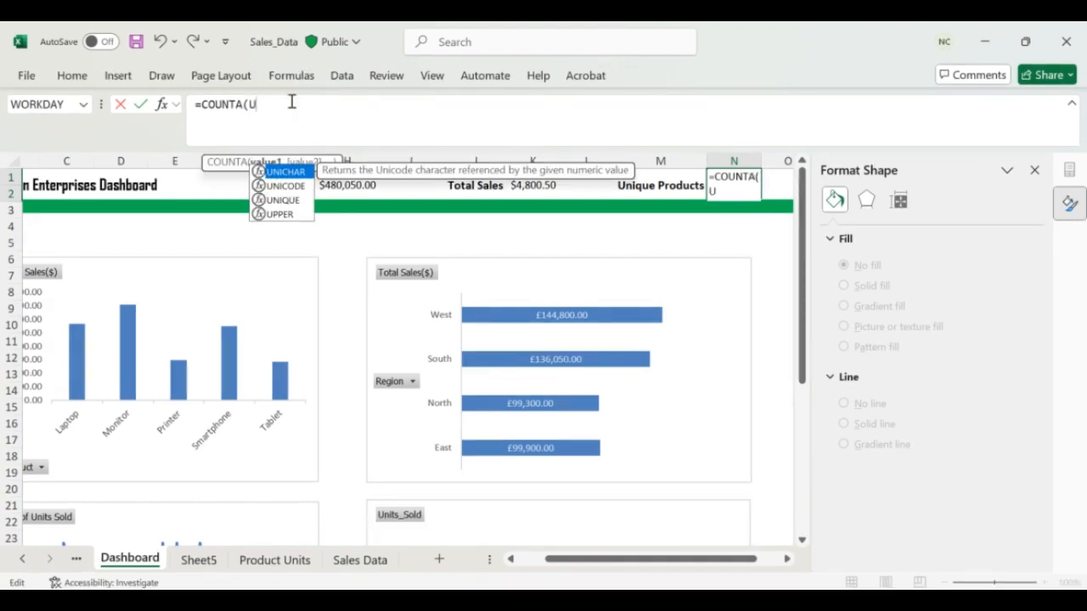
{"action": "type", "text": "NIQU"}
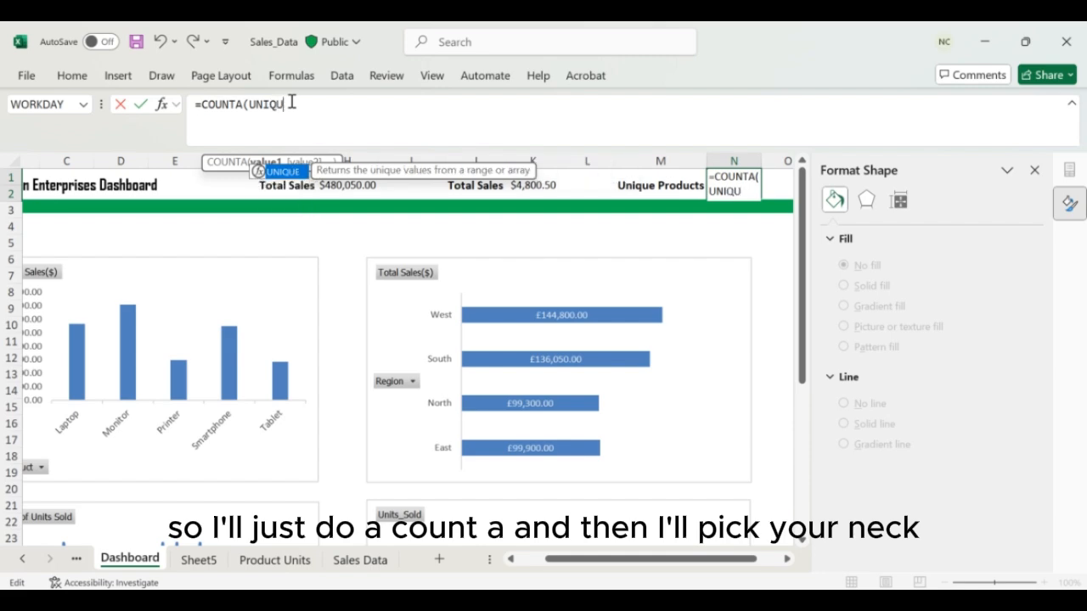
{"action": "type", "text": "E("}
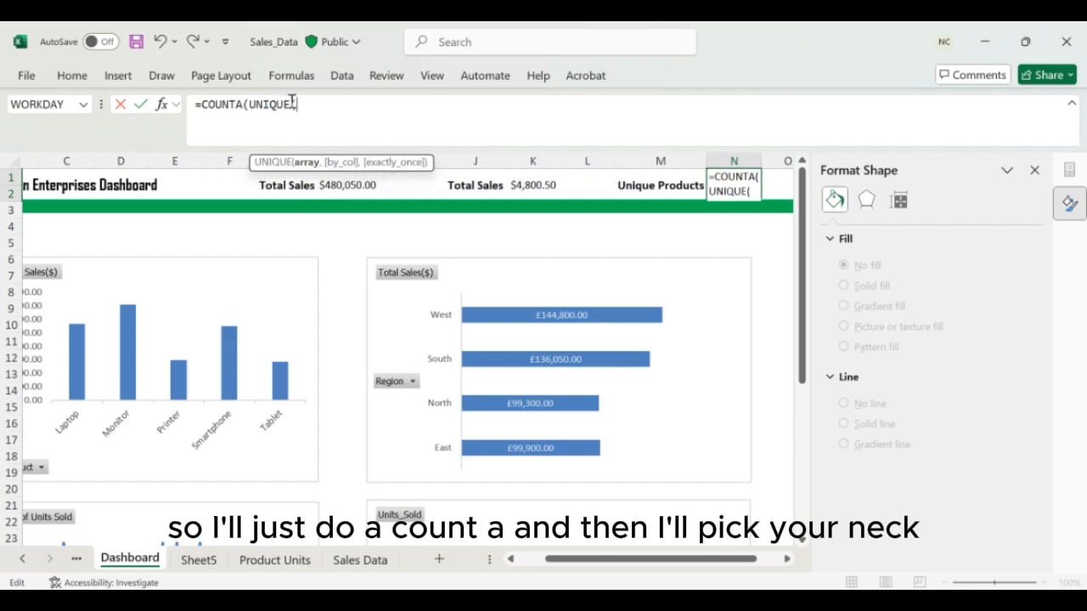
{"action": "left_click", "coordinate": [361, 560]}
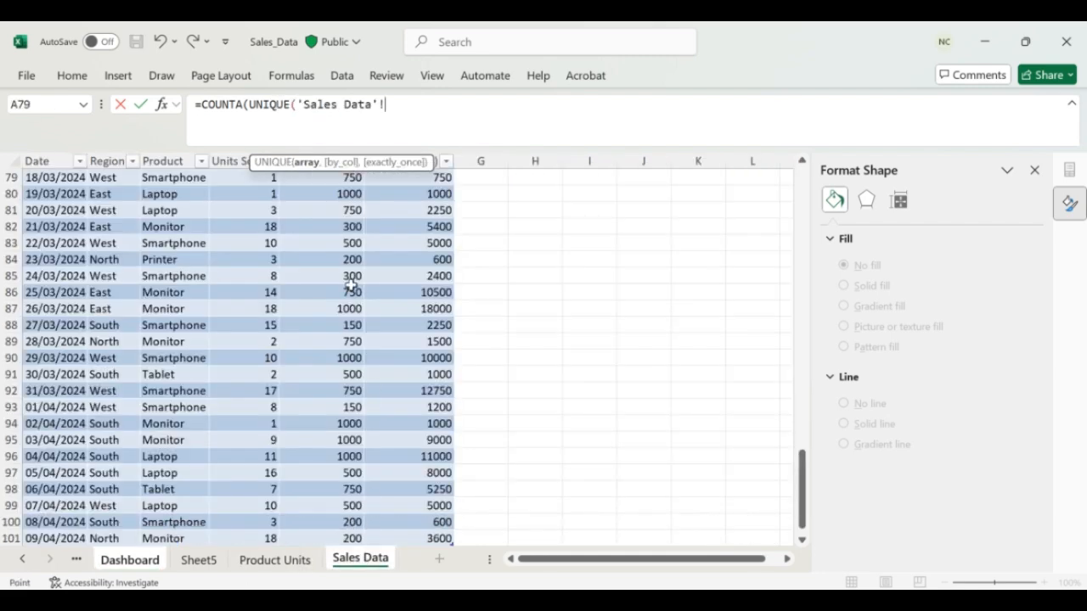
{"action": "scroll", "coordinate": [170, 182], "scroll_direction": "up", "scroll_amount": 20}
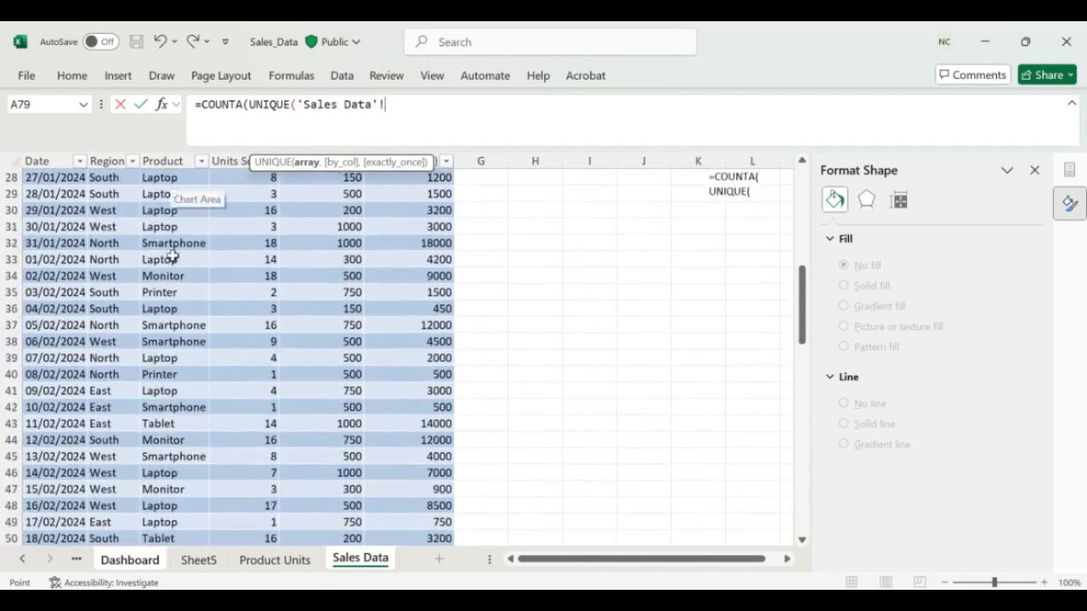
{"action": "left_click", "coordinate": [170, 197]}
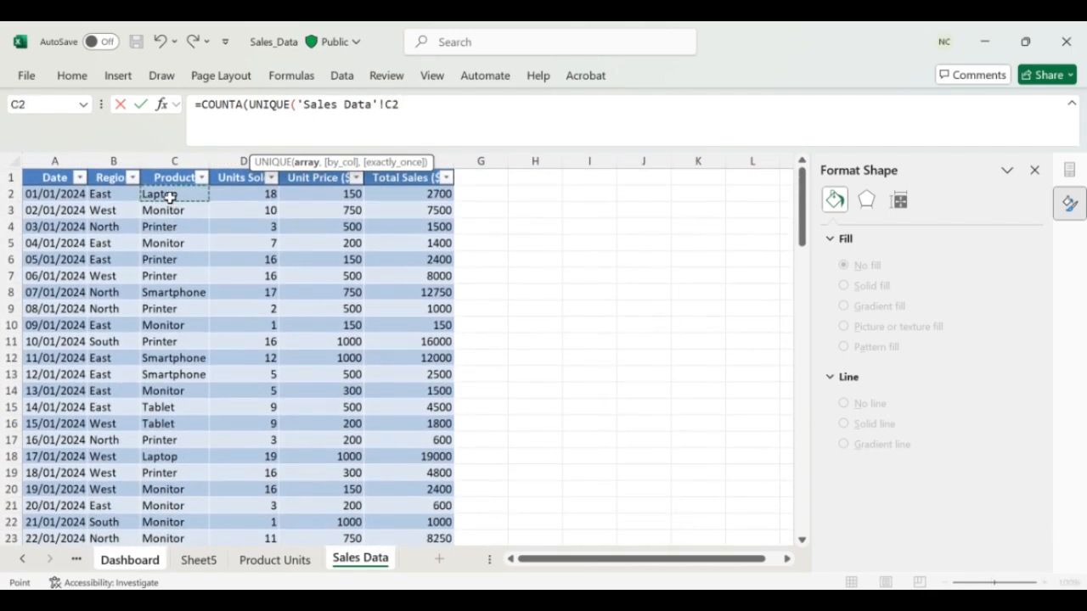
{"action": "key", "text": "ctrl+shift+Down"}
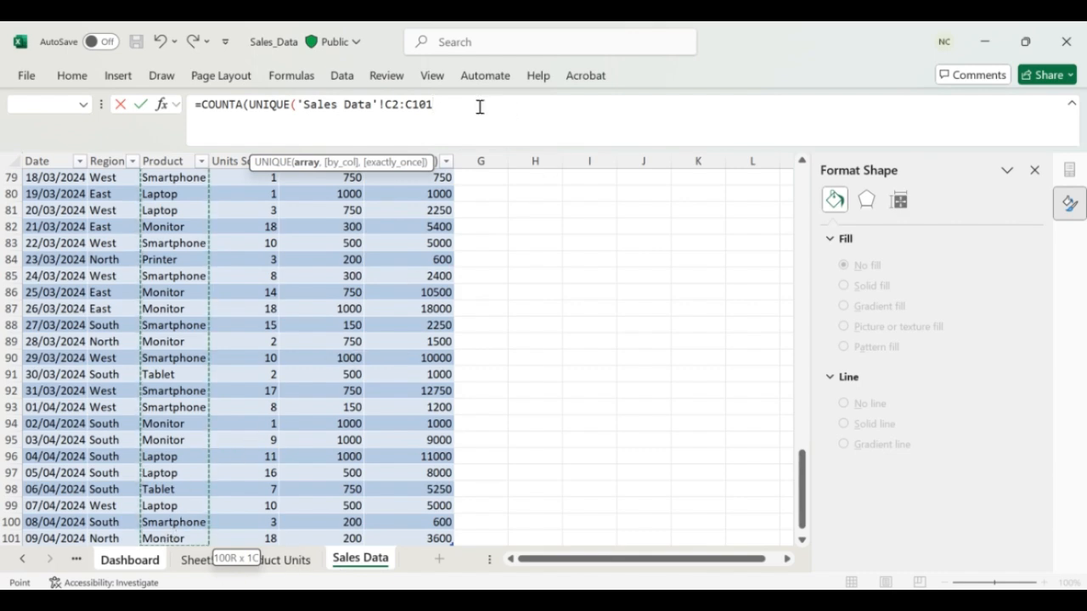
{"action": "type", "text": ")"}
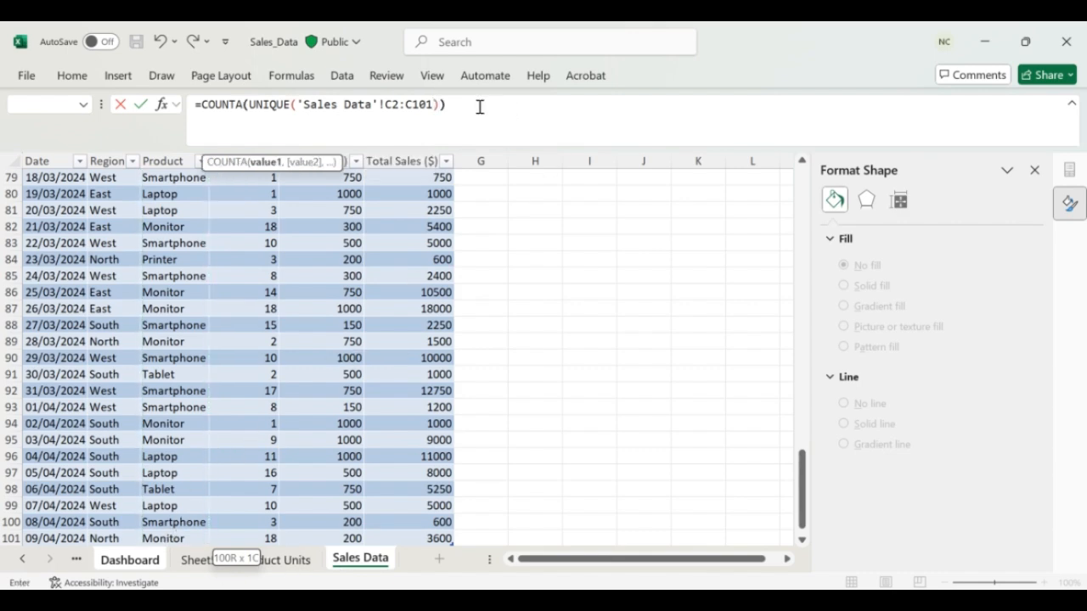
{"action": "key", "text": "Return"}
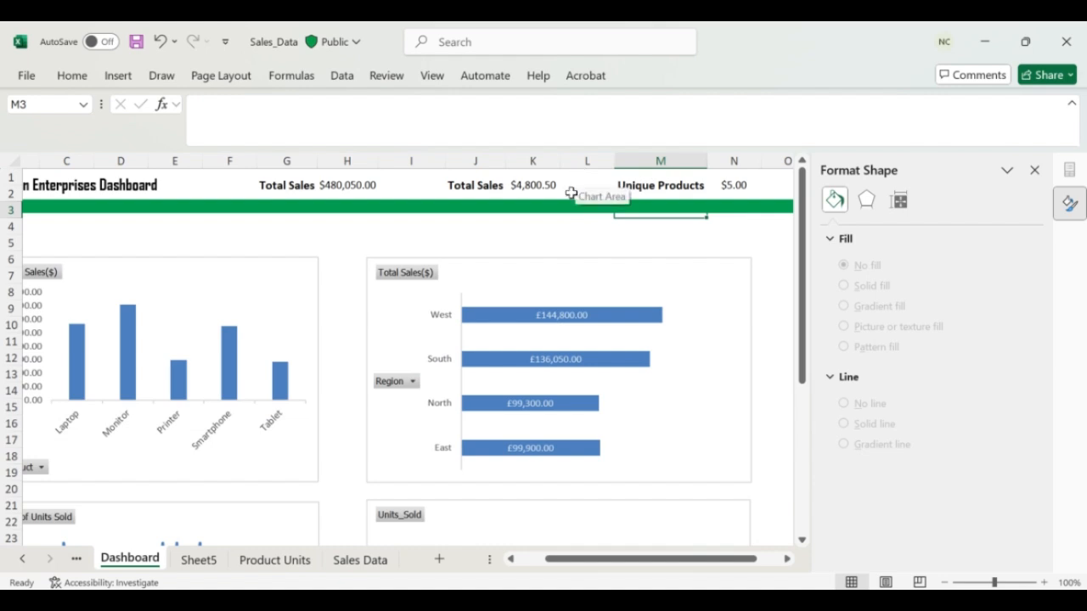
- Format the Unique Products value in N1 as Number with no decimal places
{"action": "scroll", "coordinate": [576, 191], "scroll_direction": "right", "scroll_amount": 2}
{"action": "left_click", "coordinate": [637, 184]}
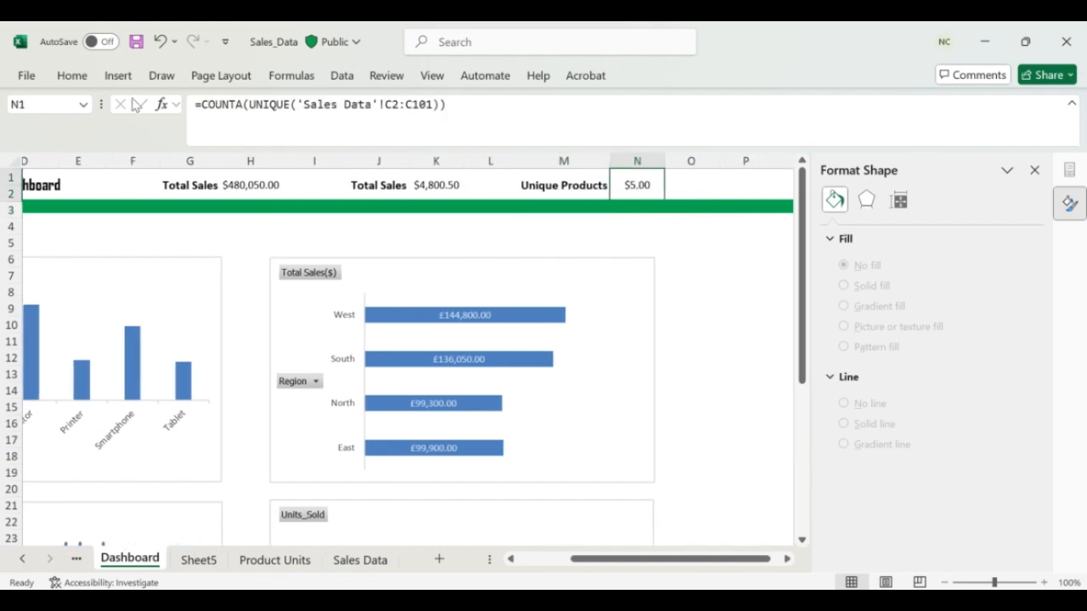
{"action": "left_click", "coordinate": [72, 75]}
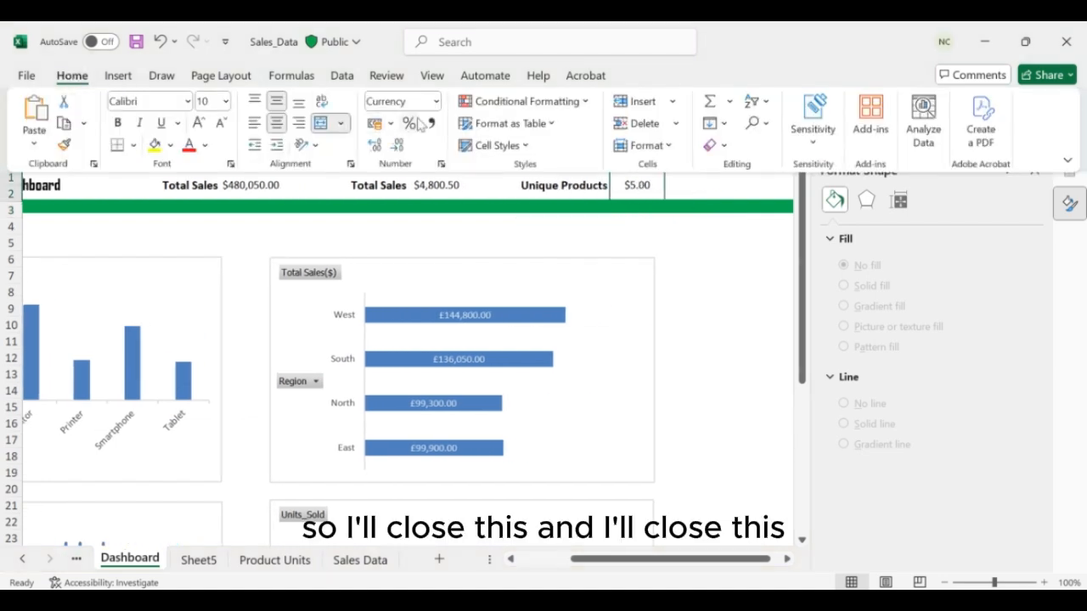
{"action": "left_click", "coordinate": [436, 102]}
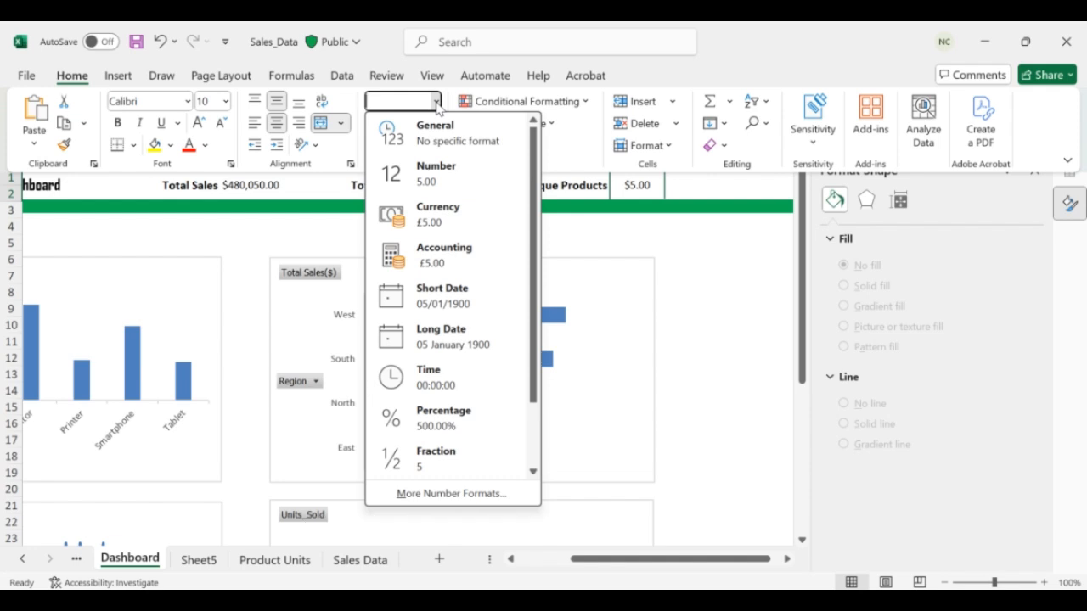
{"action": "left_click", "coordinate": [436, 174]}
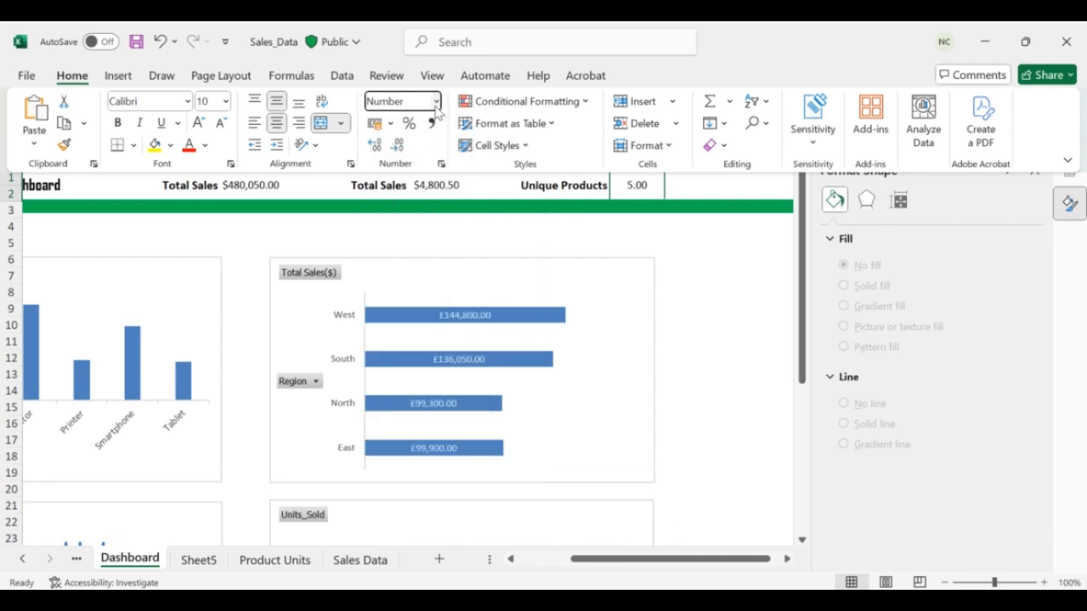
{"action": "left_click", "coordinate": [374, 145]}
{"action": "left_click", "coordinate": [374, 146]}
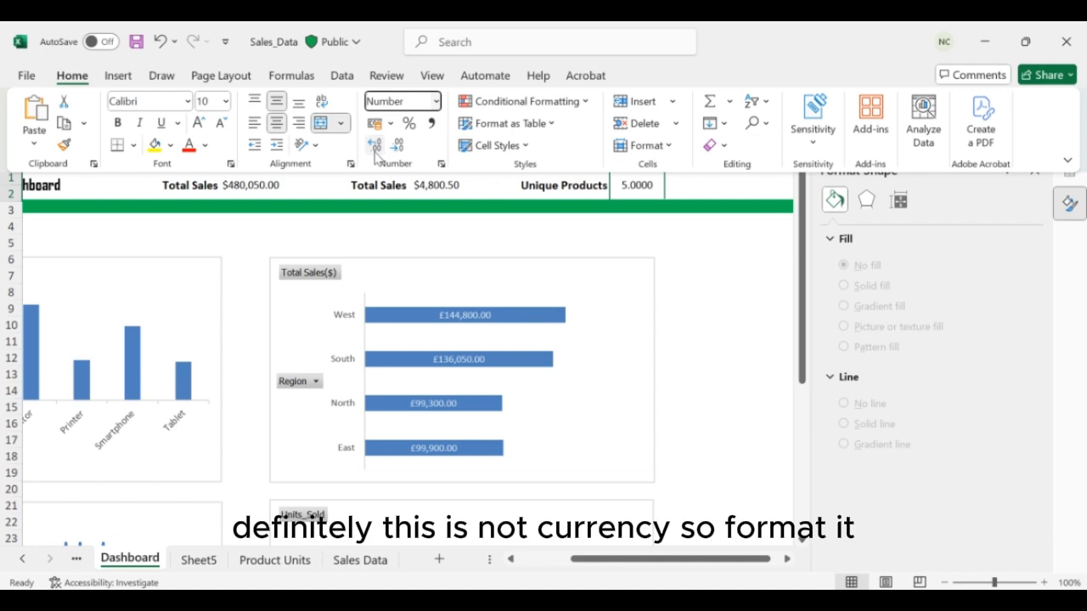
{"action": "left_click", "coordinate": [398, 146]}
{"action": "left_click", "coordinate": [394, 150]}
{"action": "left_click", "coordinate": [395, 149]}
{"action": "left_click", "coordinate": [394, 149]}
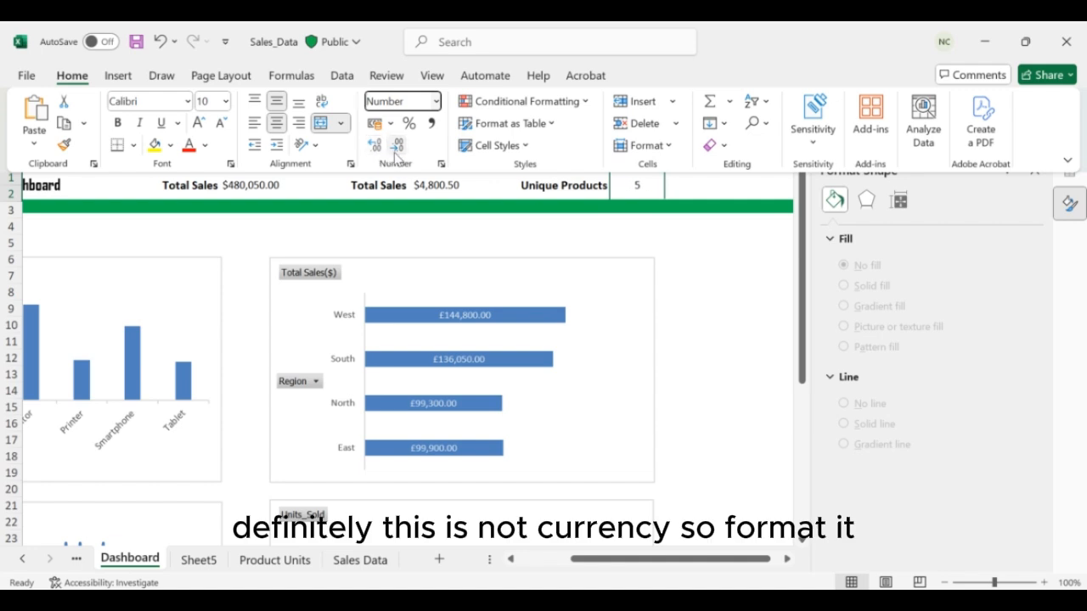
{"action": "left_click", "coordinate": [702, 260]}
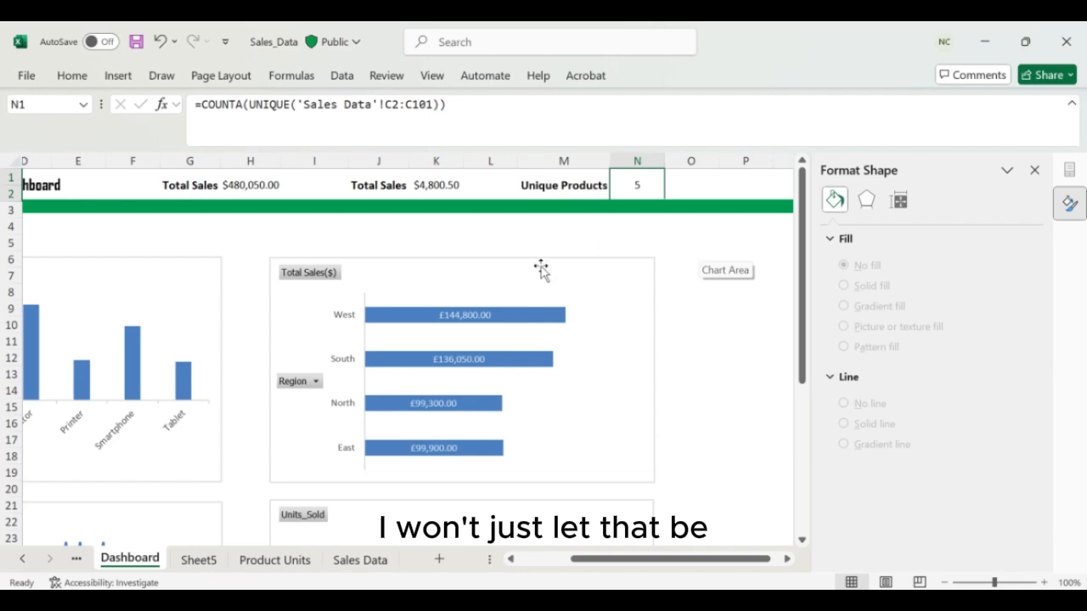
- Check the distinct products listed in the Product column filter on the Sales Data sheet, leaving all of them selected
{"action": "scroll", "coordinate": [541, 268], "scroll_direction": "left", "scroll_amount": 5}
{"action": "scroll", "coordinate": [541, 269], "scroll_direction": "right", "scroll_amount": 4}
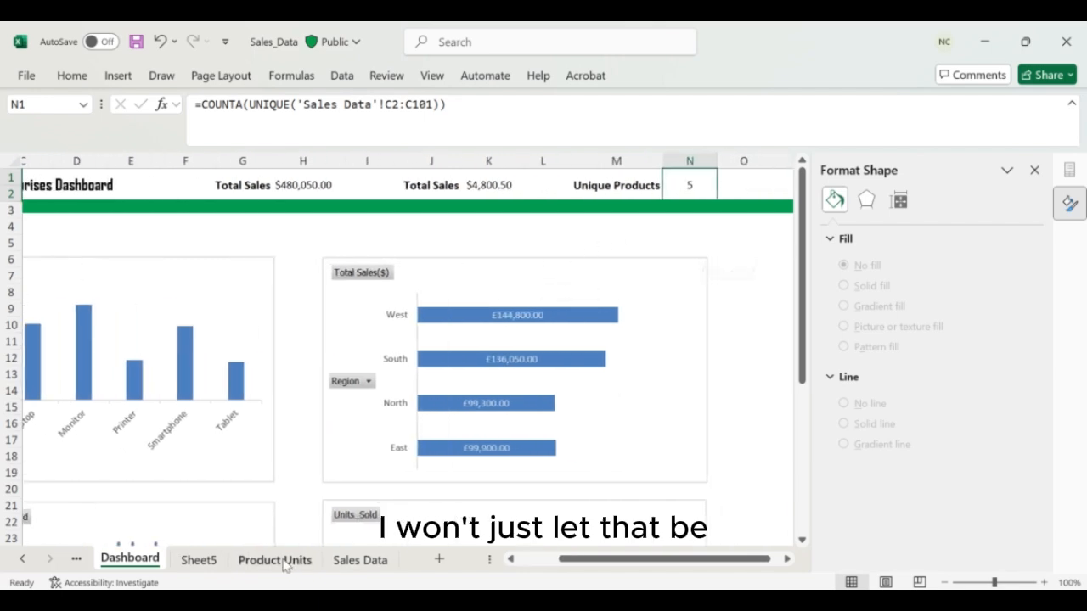
{"action": "left_click", "coordinate": [342, 564]}
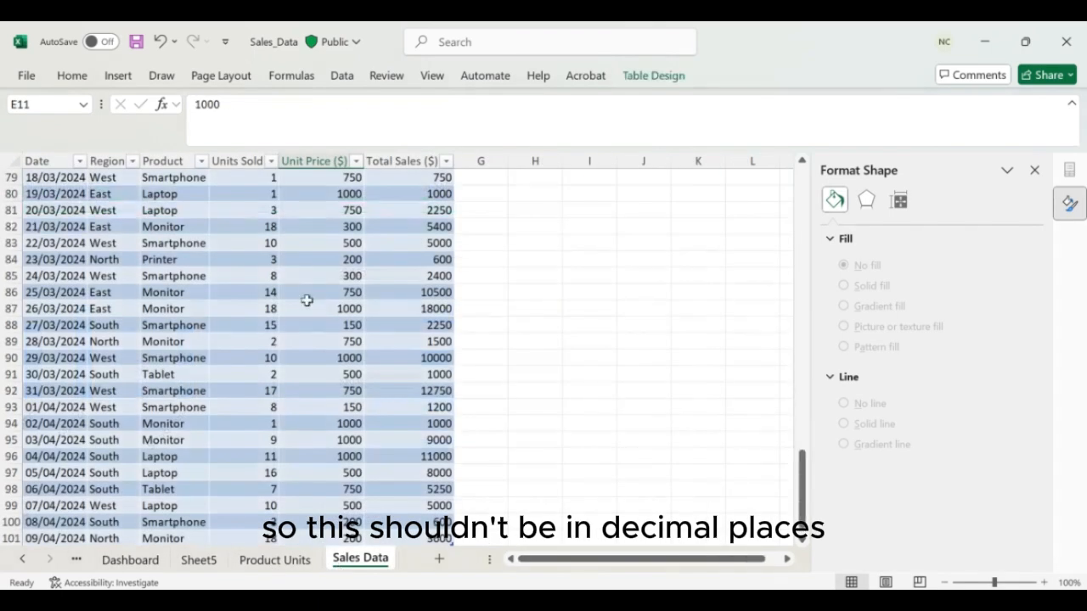
{"action": "scroll", "coordinate": [268, 261], "scroll_direction": "up", "scroll_amount": 4}
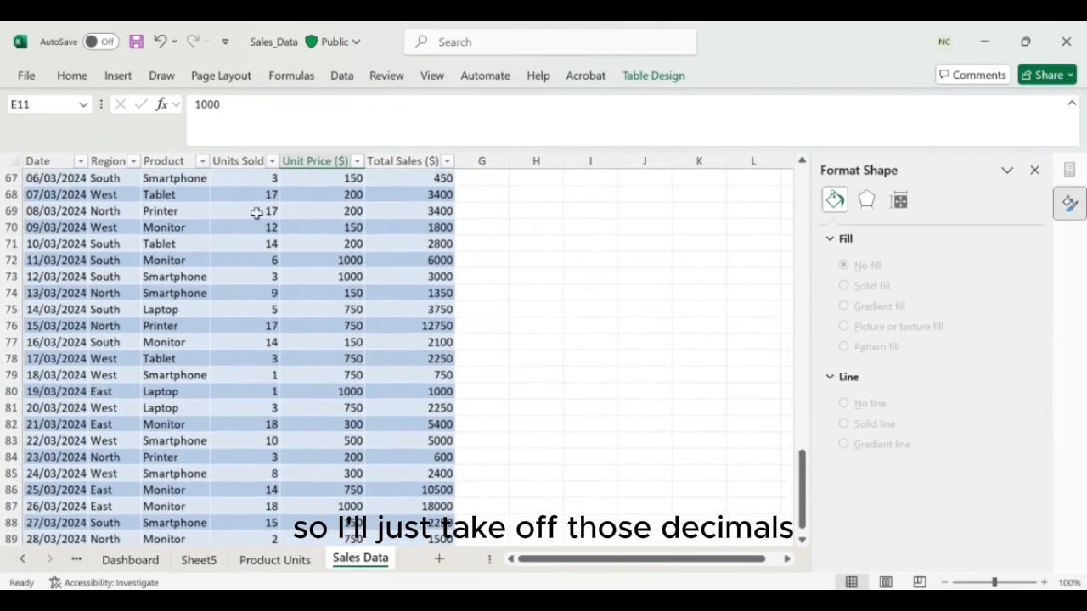
{"action": "left_click", "coordinate": [203, 162]}
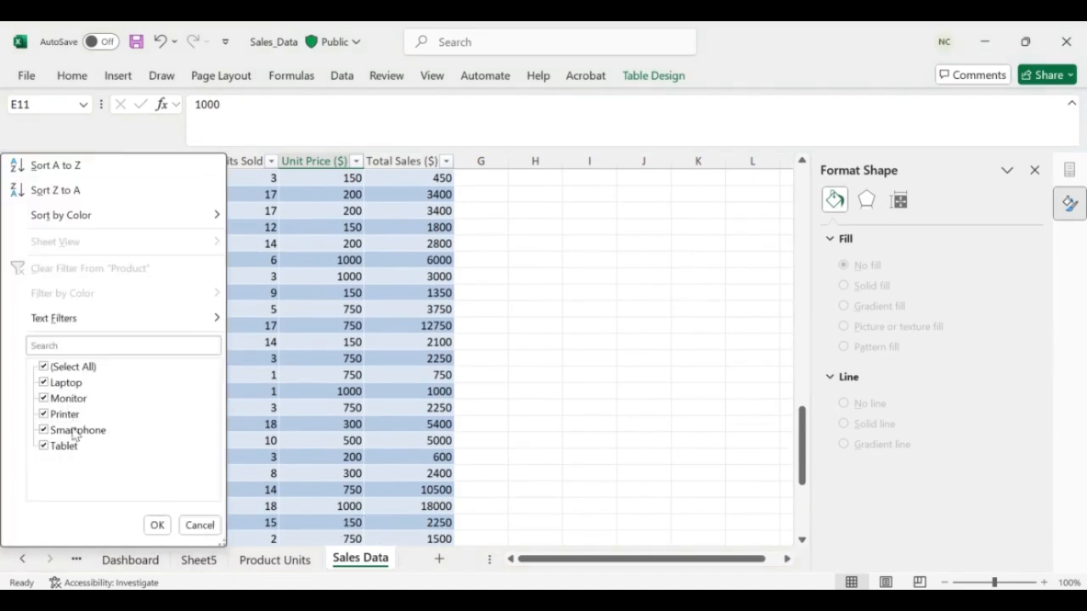
{"action": "left_click", "coordinate": [157, 525]}
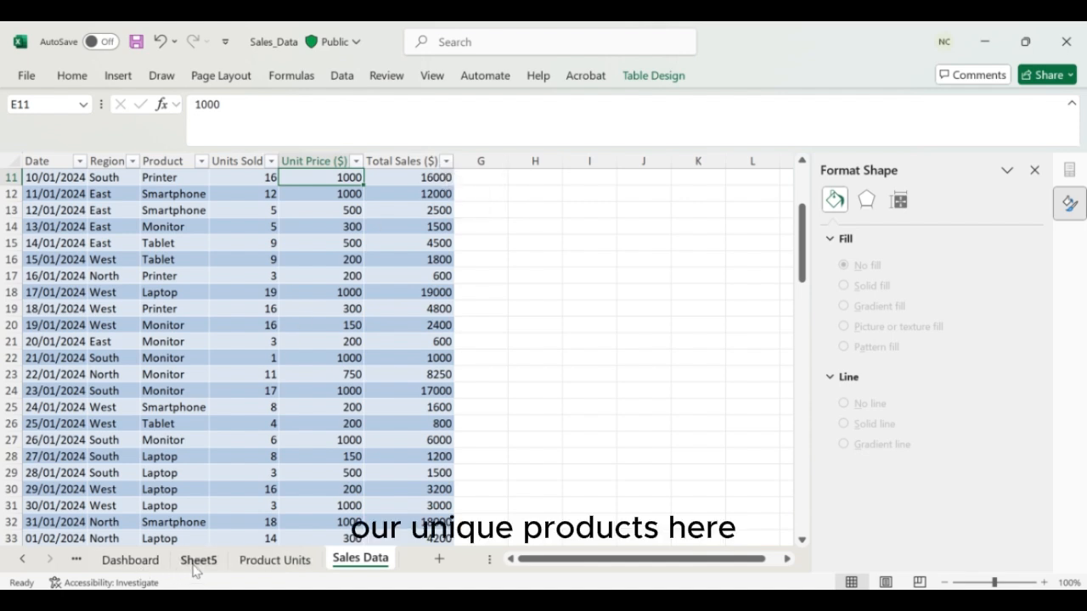
- Check the Total Sales grand total in the Sales By Products pivot table and return to the Dashboard sheet
{"action": "left_click", "coordinate": [239, 567]}
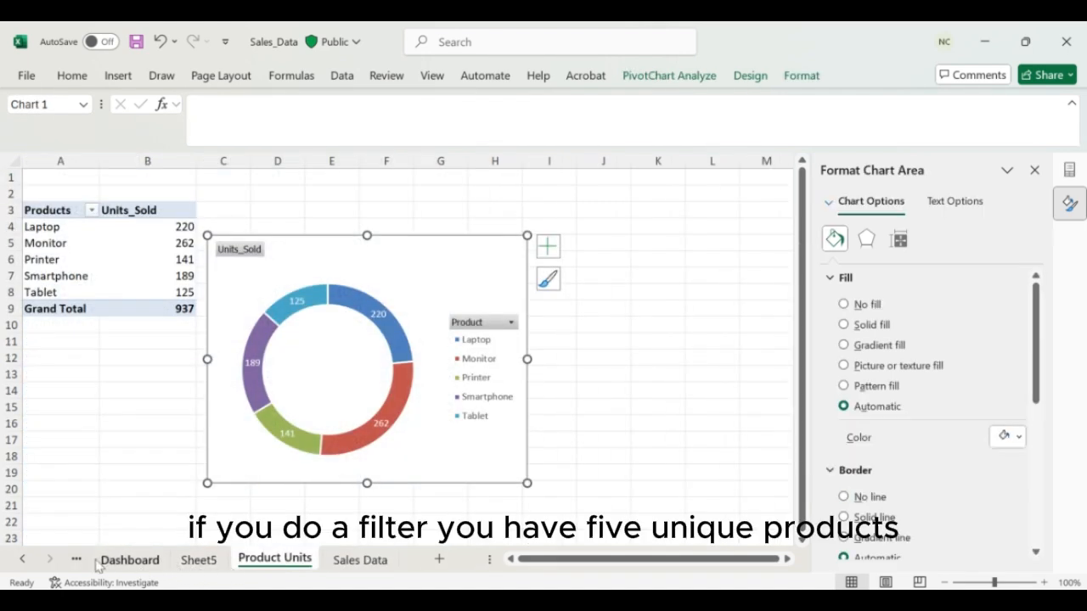
{"action": "left_click", "coordinate": [29, 559]}
{"action": "left_click", "coordinate": [30, 559]}
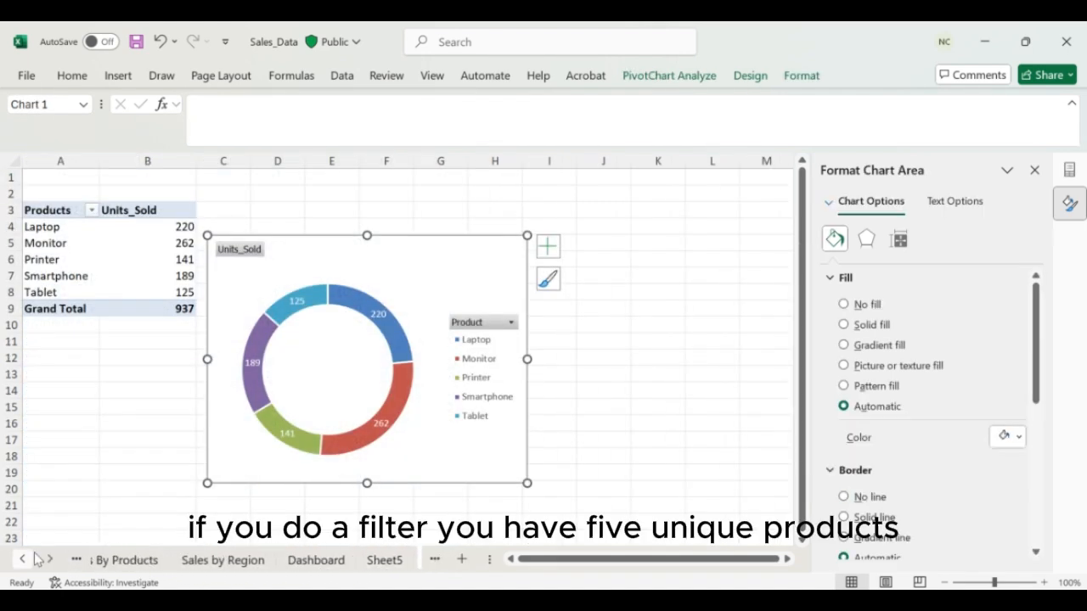
{"action": "left_click", "coordinate": [159, 568]}
{"action": "left_click", "coordinate": [127, 309]}
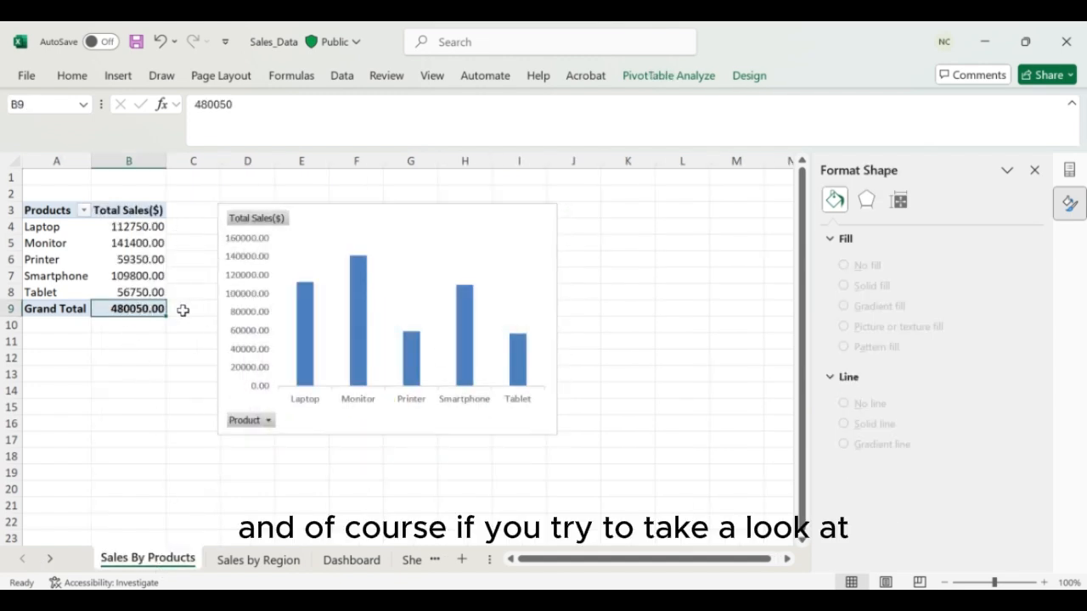
{"action": "left_click", "coordinate": [50, 560]}
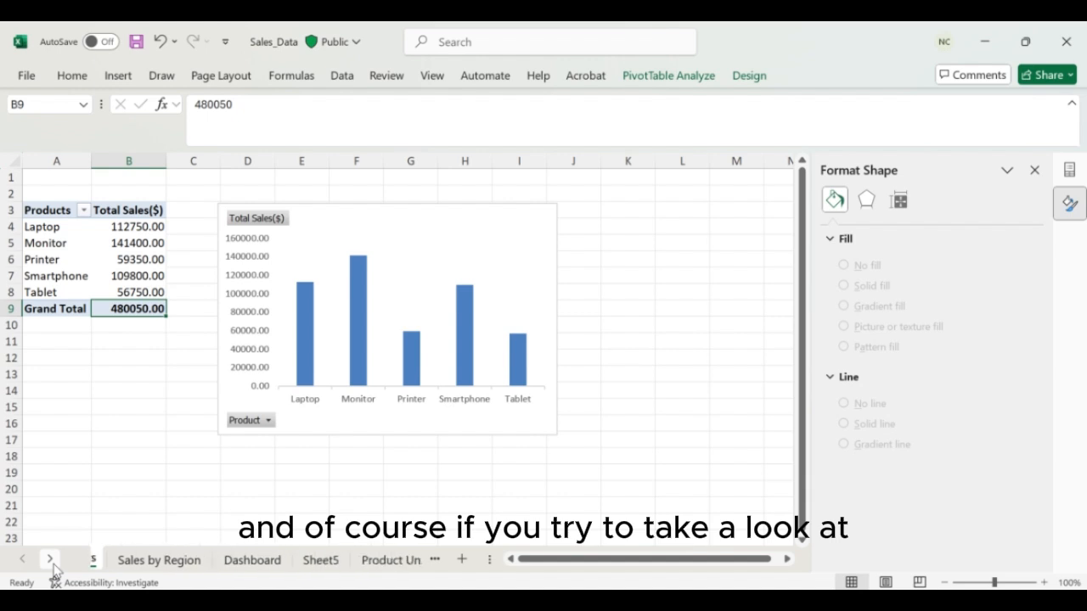
{"action": "left_click", "coordinate": [229, 567]}
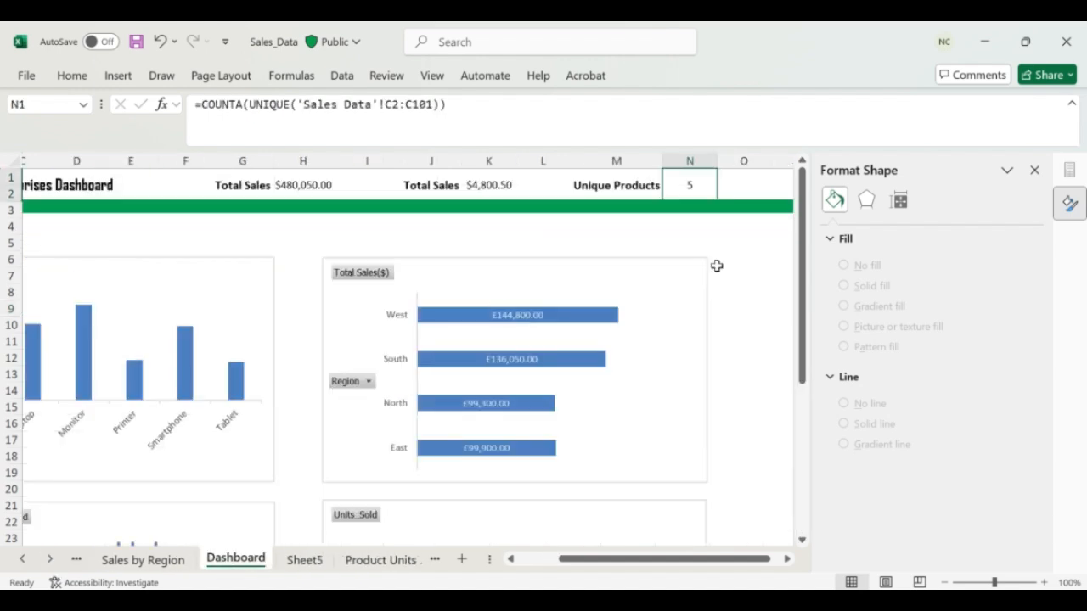
- Review the Total Sales formula in H1 and the average formula in K1, and look over the dashboard header and charts
{"action": "left_click", "coordinate": [315, 193]}
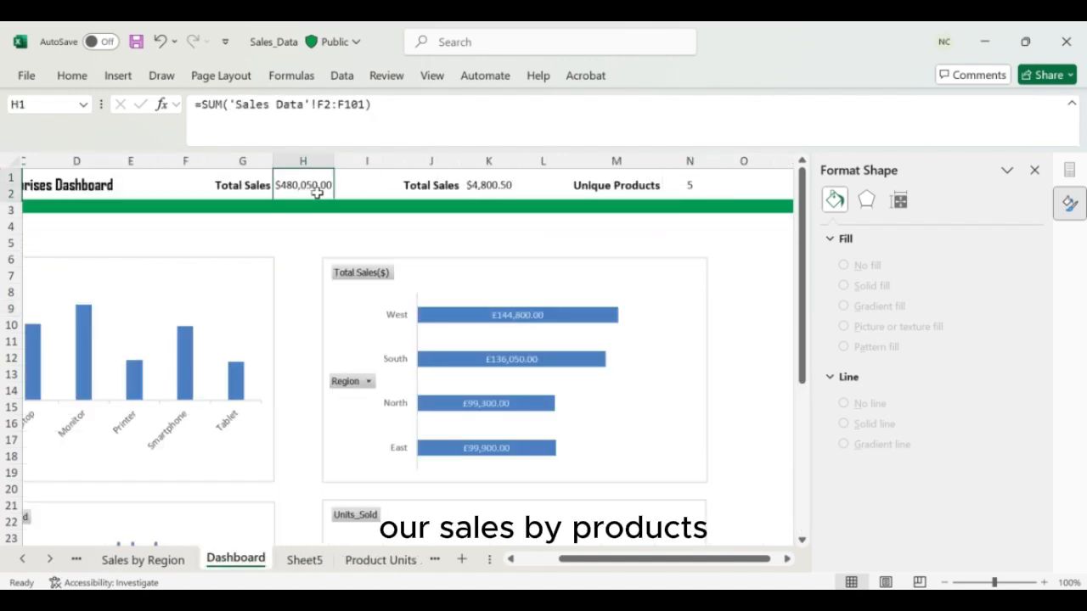
{"action": "left_click", "coordinate": [469, 188]}
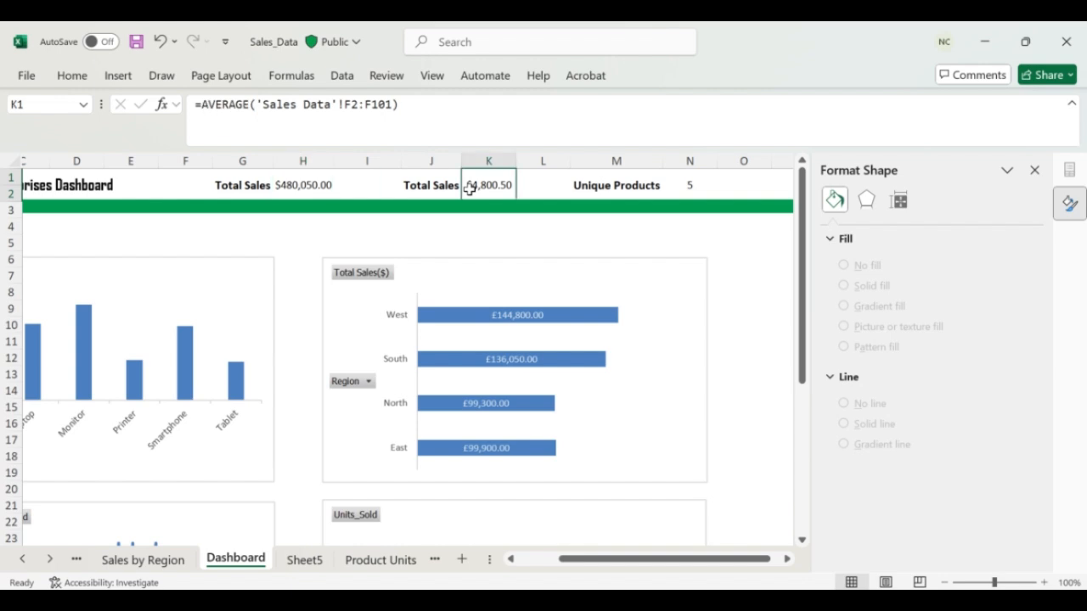
{"action": "scroll", "coordinate": [512, 287], "scroll_direction": "left", "scroll_amount": 2}
{"action": "scroll", "coordinate": [512, 287], "scroll_direction": "right", "scroll_amount": 4}
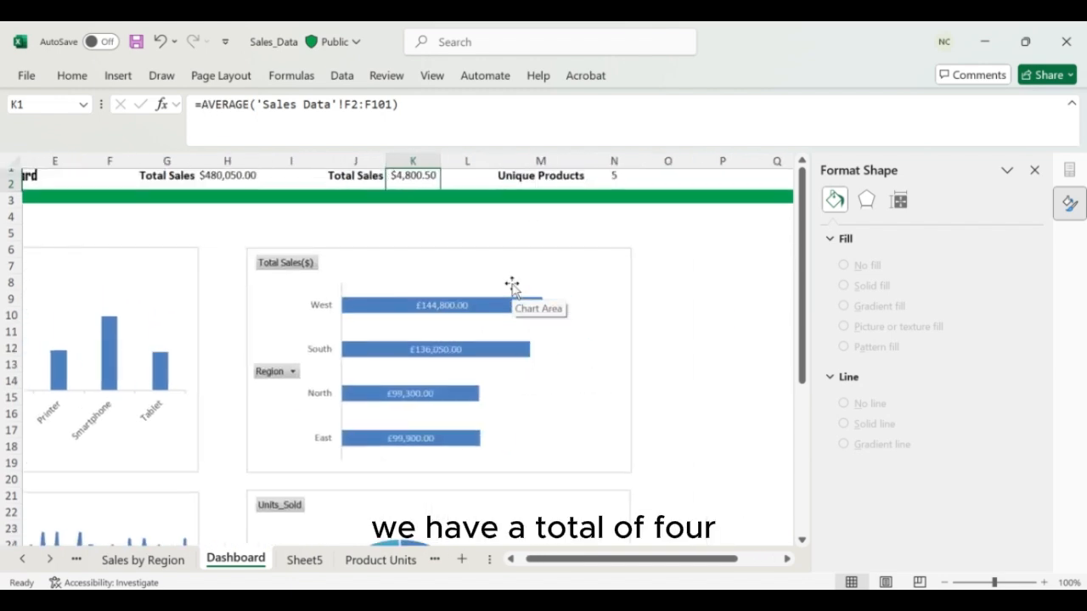
{"action": "scroll", "coordinate": [512, 287], "scroll_direction": "left", "scroll_amount": 3}
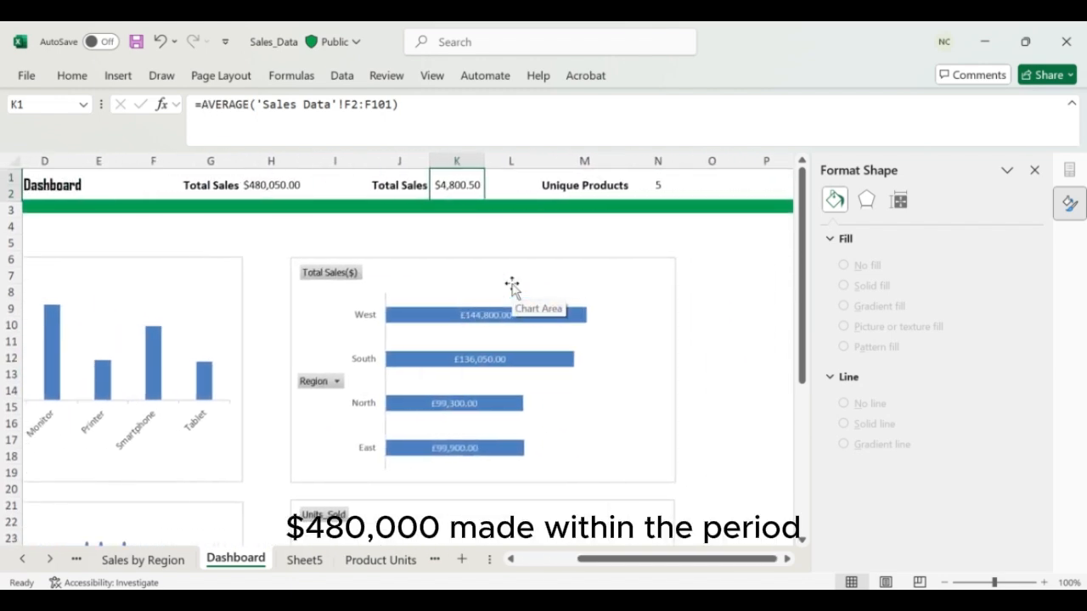
{"action": "scroll", "coordinate": [512, 287], "scroll_direction": "left", "scroll_amount": 1}
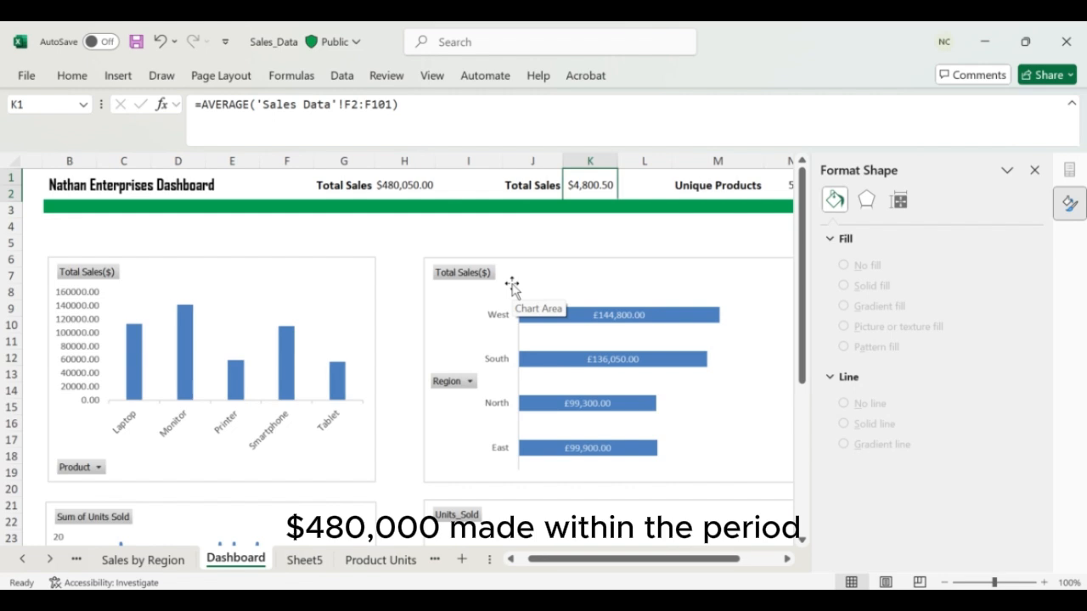
{"action": "scroll", "coordinate": [512, 287], "scroll_direction": "down", "scroll_amount": 1}
{"action": "scroll", "coordinate": [511, 287], "scroll_direction": "right", "scroll_amount": 4}
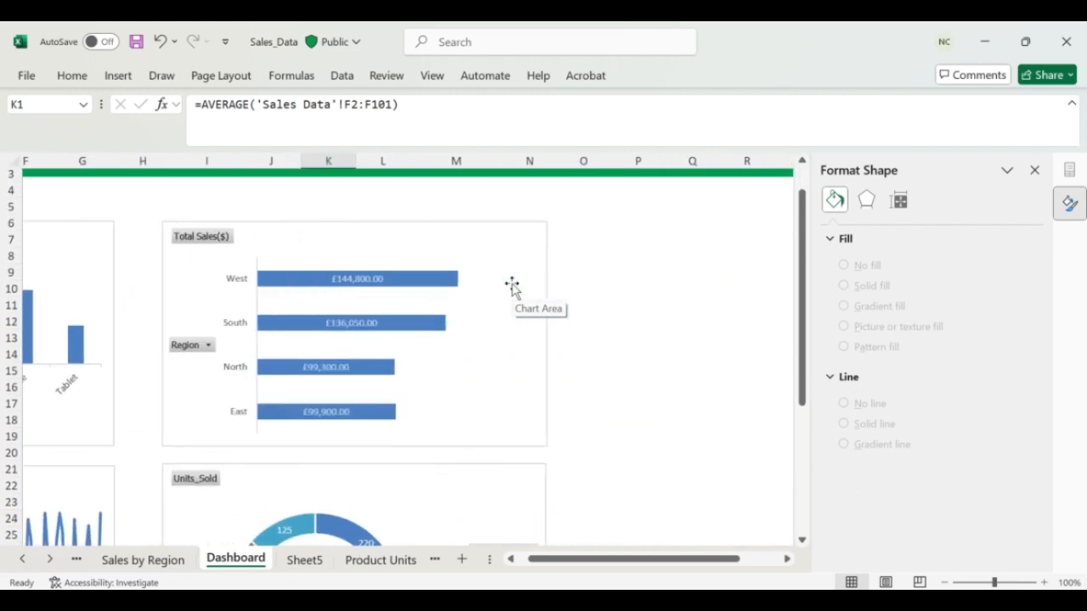
{"action": "scroll", "coordinate": [512, 287], "scroll_direction": "left", "scroll_amount": 5}
{"action": "scroll", "coordinate": [512, 288], "scroll_direction": "up", "scroll_amount": 1}
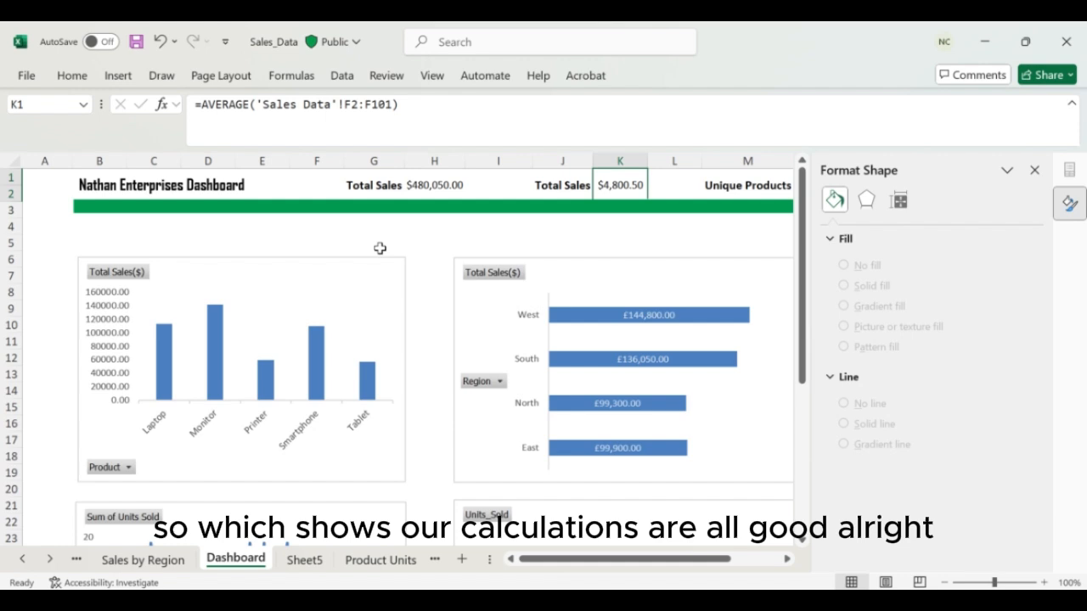
- Open the stock icon library from the Dashboard sheet and search the icons for SALES
{"action": "left_click", "coordinate": [124, 77]}
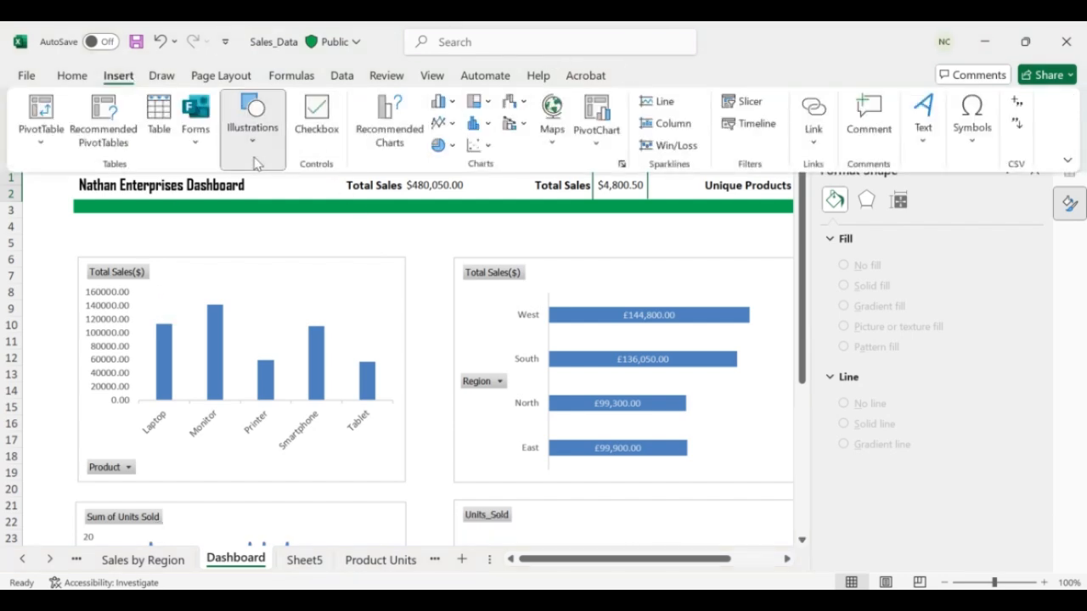
{"action": "left_click", "coordinate": [253, 123]}
{"action": "left_click", "coordinate": [281, 203]}
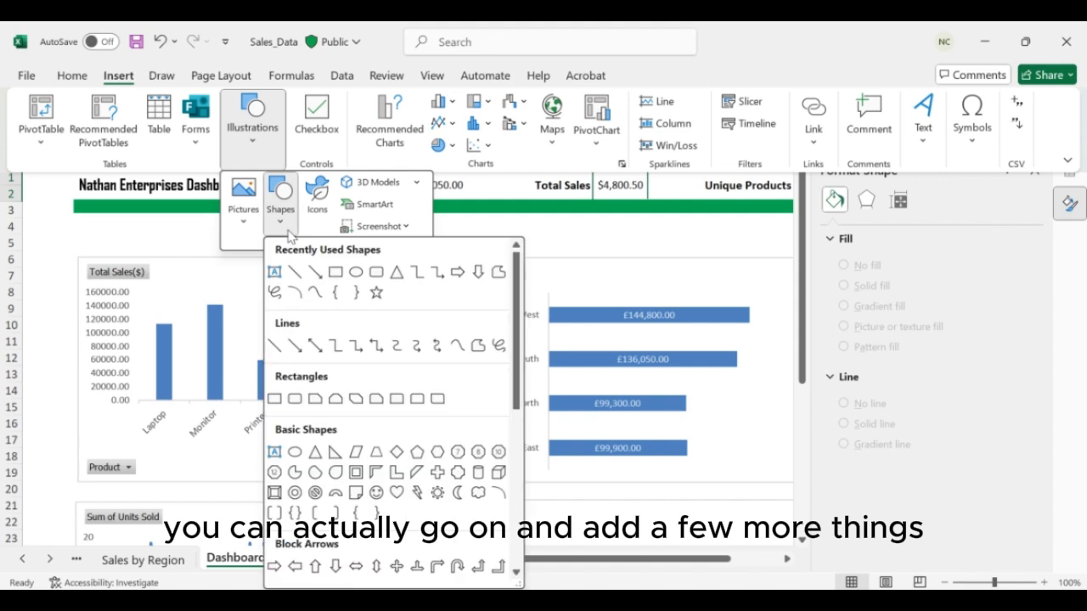
{"action": "left_click", "coordinate": [318, 214]}
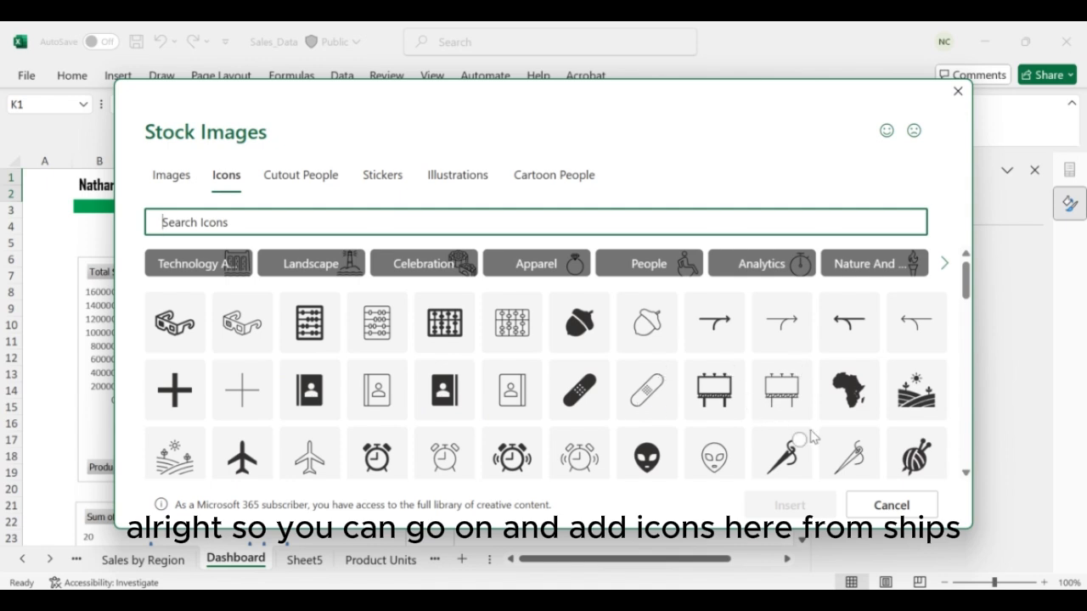
{"action": "scroll", "coordinate": [389, 478], "scroll_direction": "down", "scroll_amount": 1}
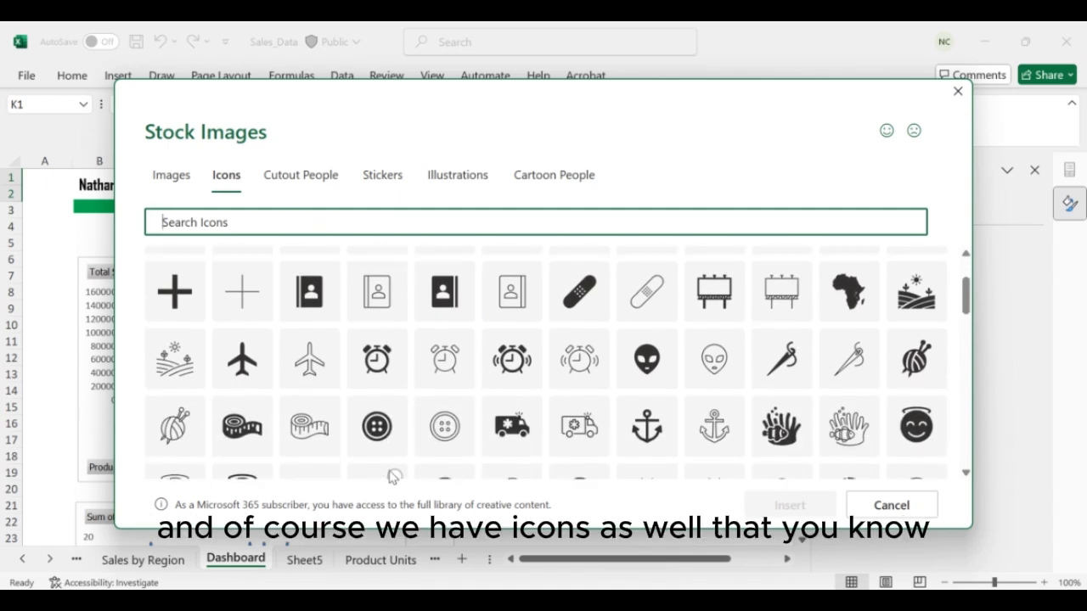
{"action": "scroll", "coordinate": [378, 339], "scroll_direction": "up", "scroll_amount": 1}
{"action": "type", "text": "s"}
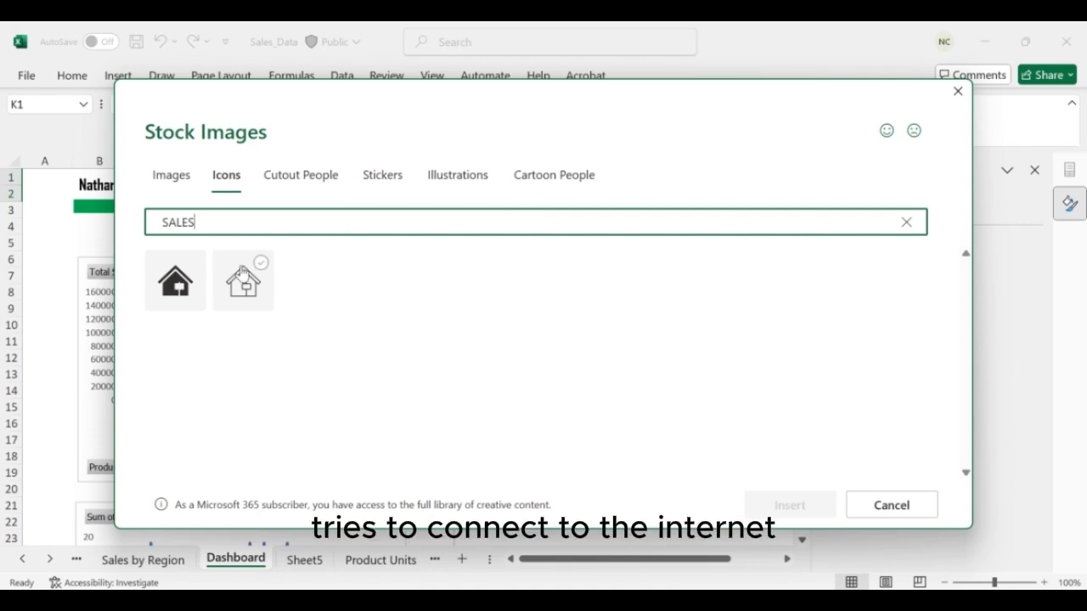
- Replace the icon search with "tot", clear it, and insert the black bun-shaped icon on the dashboard
{"action": "key", "text": "BackSpace"}
{"action": "key", "text": "BackSpace"}
{"action": "key", "text": "BackSpace"}
{"action": "type", "text": "tot"}
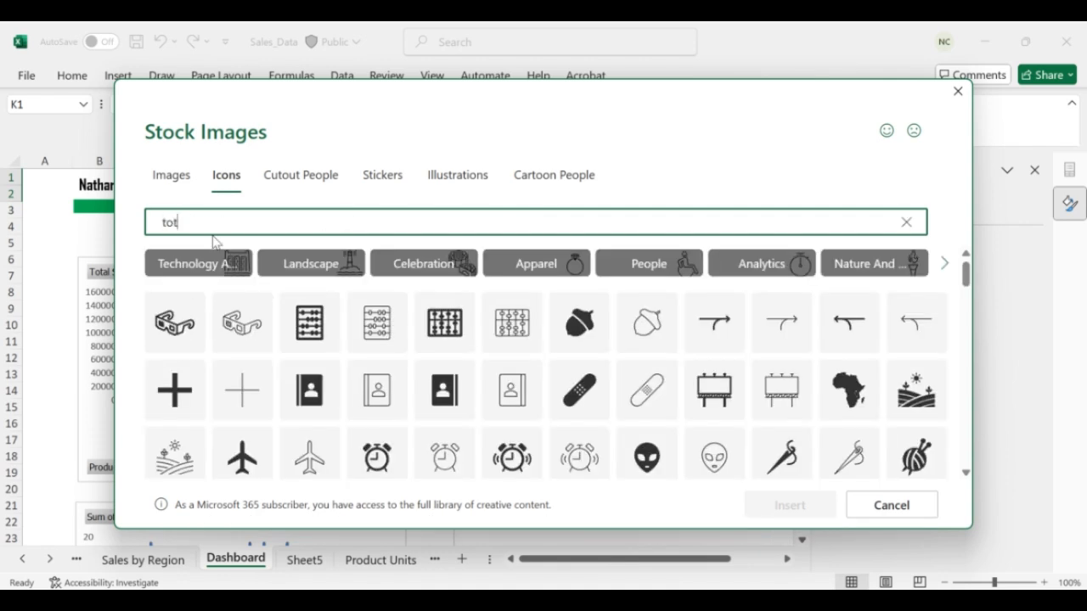
{"action": "key", "text": "BackSpace"}
{"action": "key", "text": "BackSpace"}
{"action": "key", "text": "BackSpace"}
{"action": "key", "text": "BackSpace"}
{"action": "key", "text": "BackSpace"}
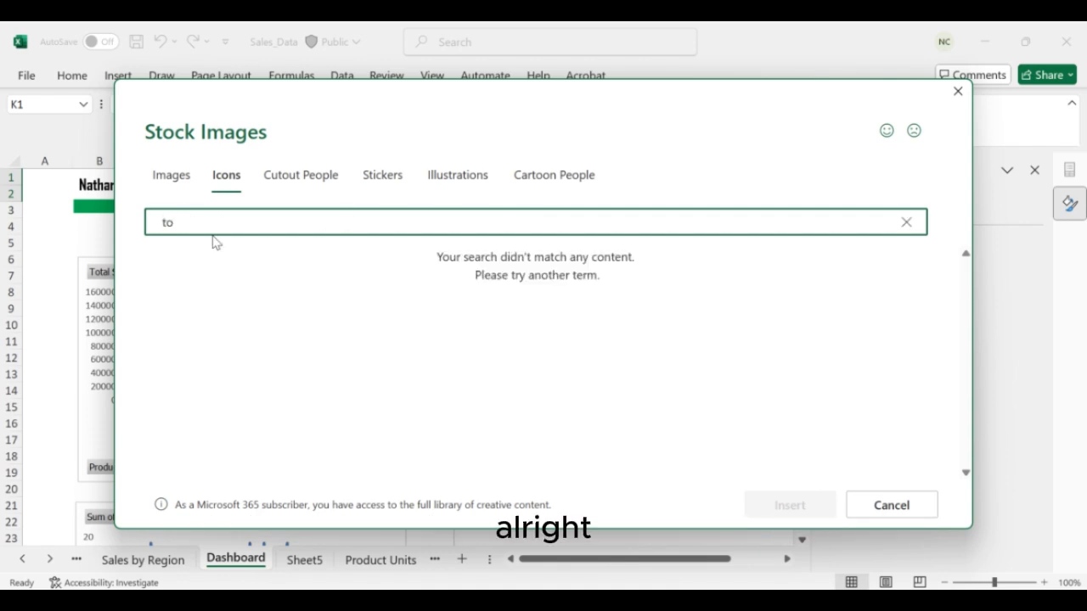
{"action": "key", "text": "Escape"}
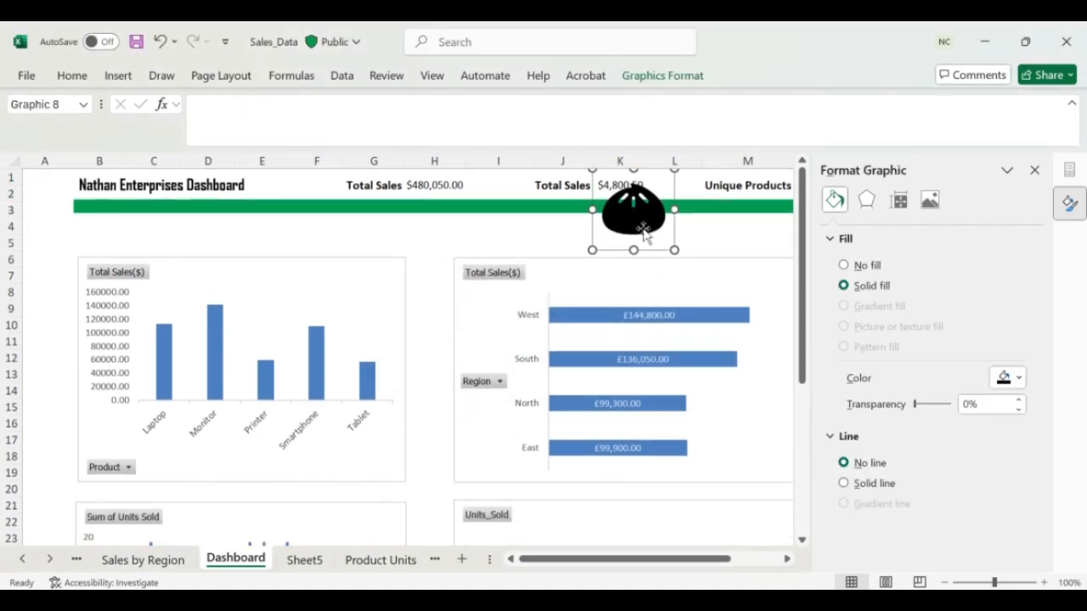
- Shrink the bun-shaped icon to header height and place it directly before the Total Sales label in G1
{"action": "left_click_drag", "start_coordinate": [644, 234], "coordinate": [348, 231]}
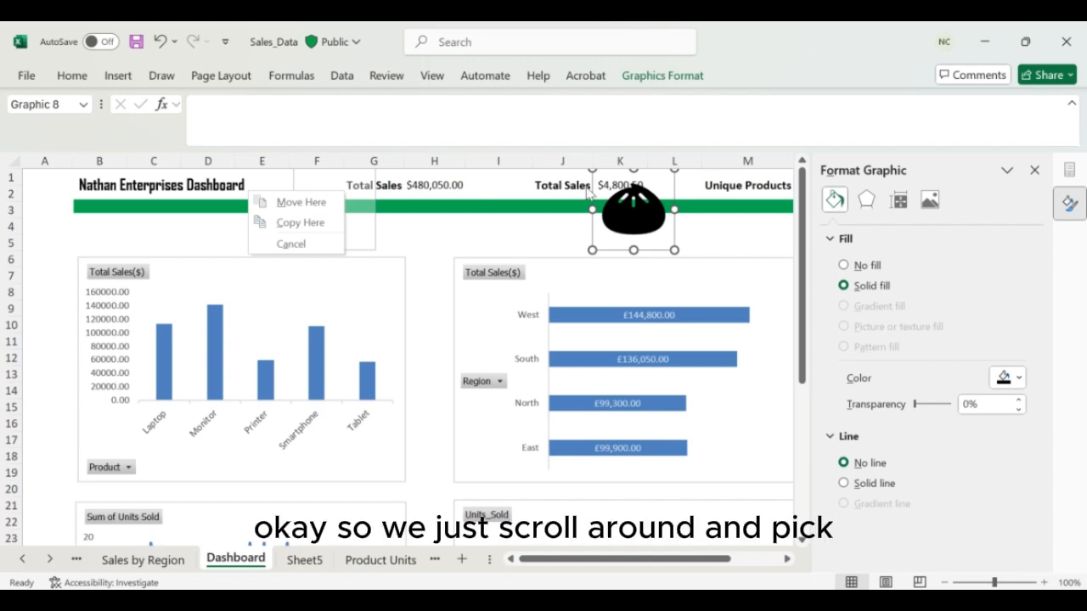
{"action": "left_click", "coordinate": [297, 202]}
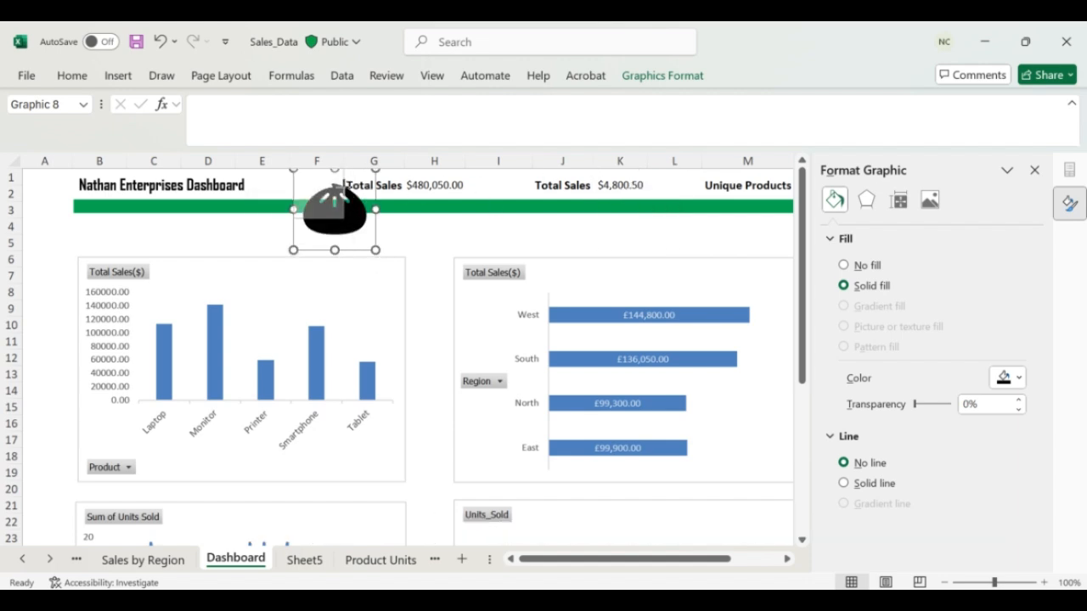
{"action": "left_click_drag", "start_coordinate": [323, 176], "coordinate": [315, 176]}
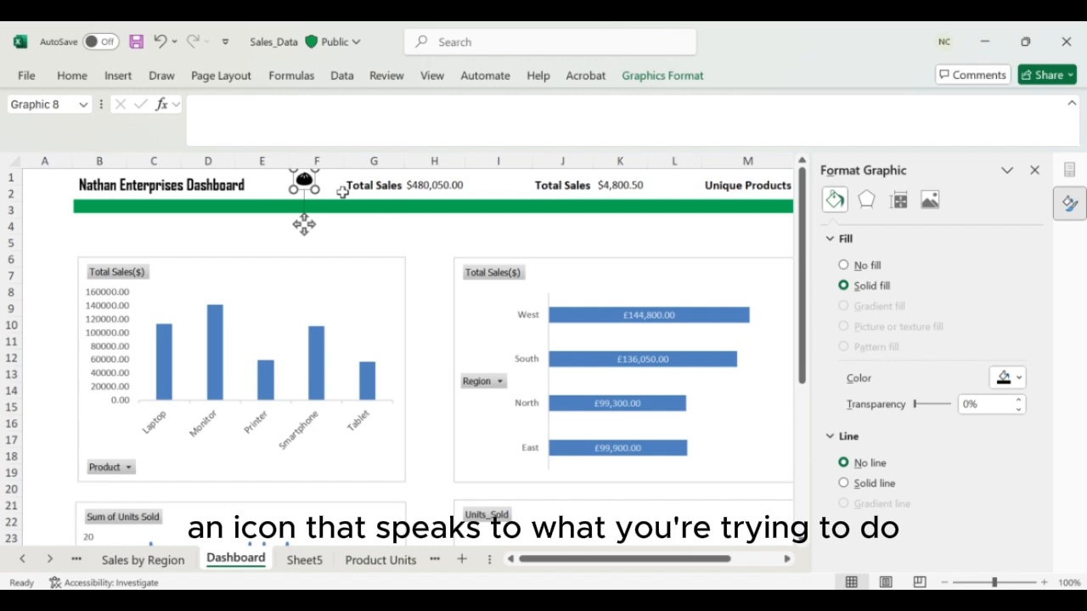
{"action": "scroll", "coordinate": [348, 197], "scroll_direction": "up", "scroll_amount": 2}
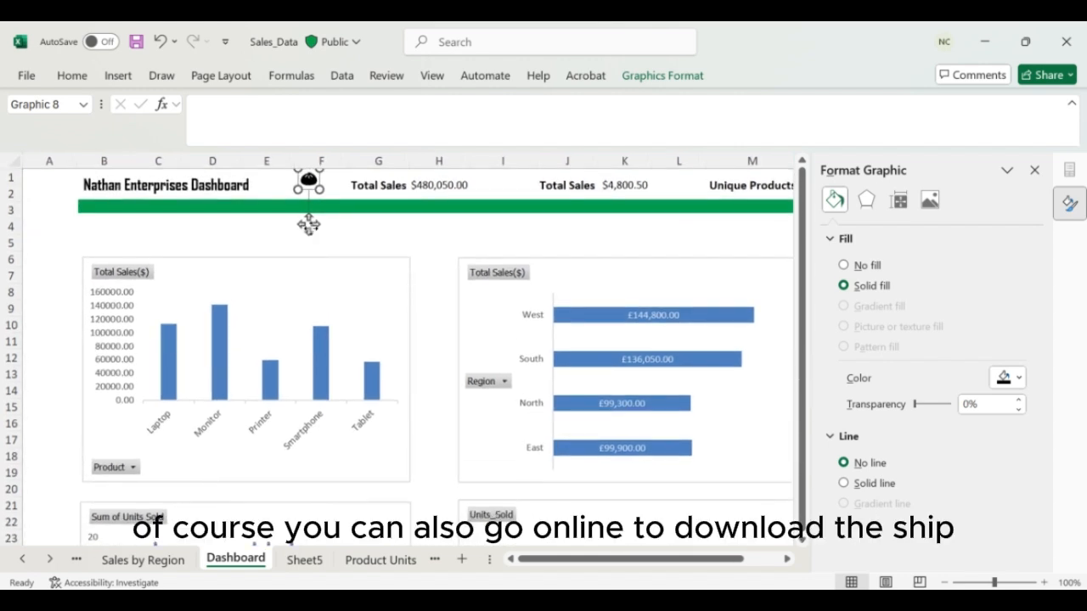
{"action": "left_click_drag", "start_coordinate": [309, 179], "coordinate": [343, 184]}
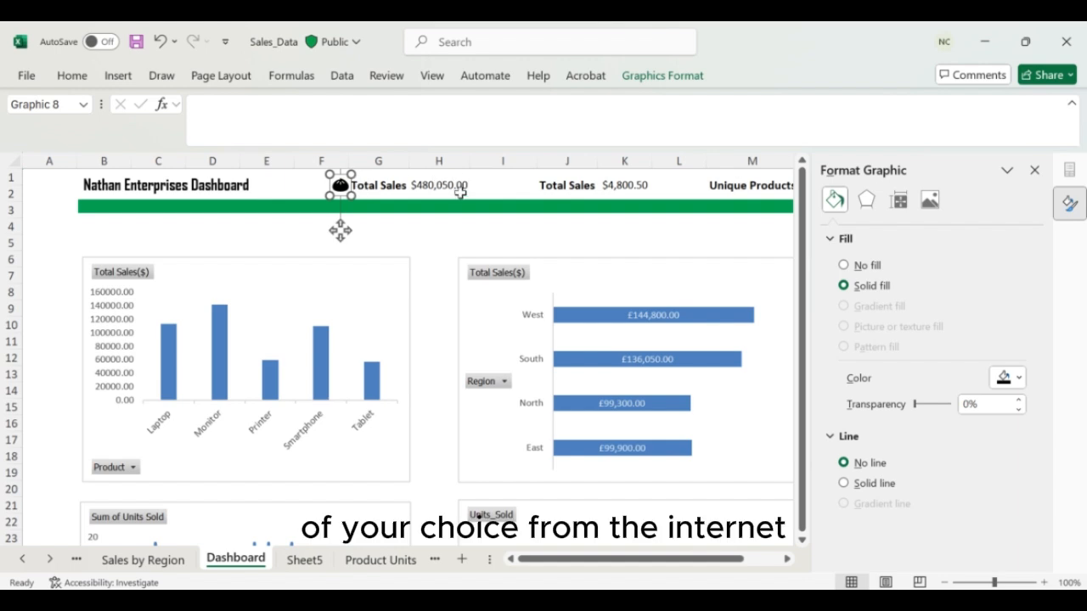
{"action": "left_click", "coordinate": [444, 242]}
{"action": "scroll", "coordinate": [444, 253], "scroll_direction": "up", "scroll_amount": 1}
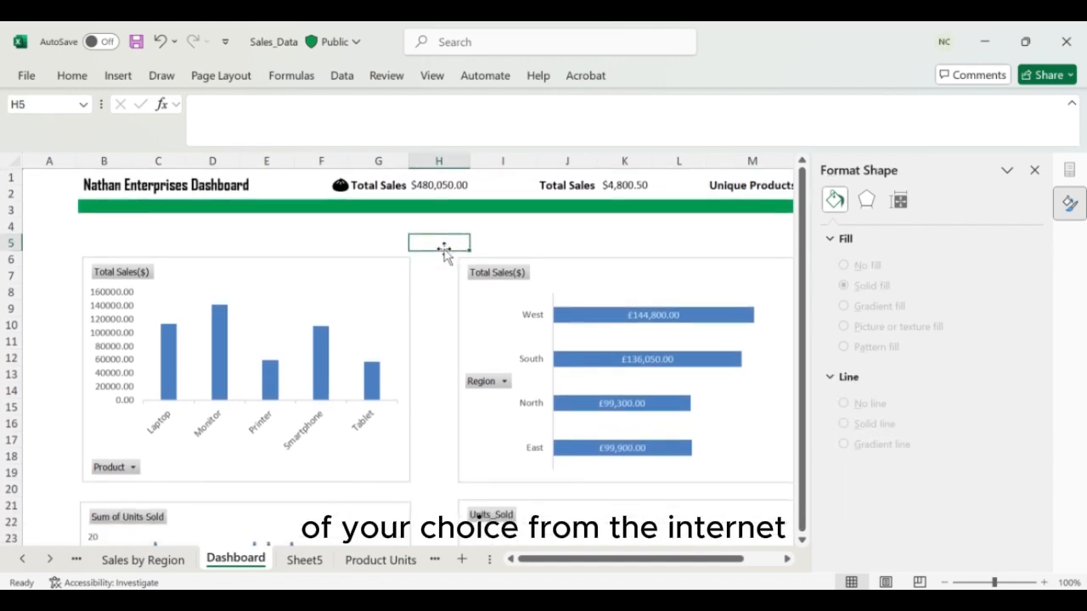
- Change the label in J1 to Average Sales and widen column J to fit the text
{"action": "scroll", "coordinate": [444, 252], "scroll_direction": "right", "scroll_amount": 2}
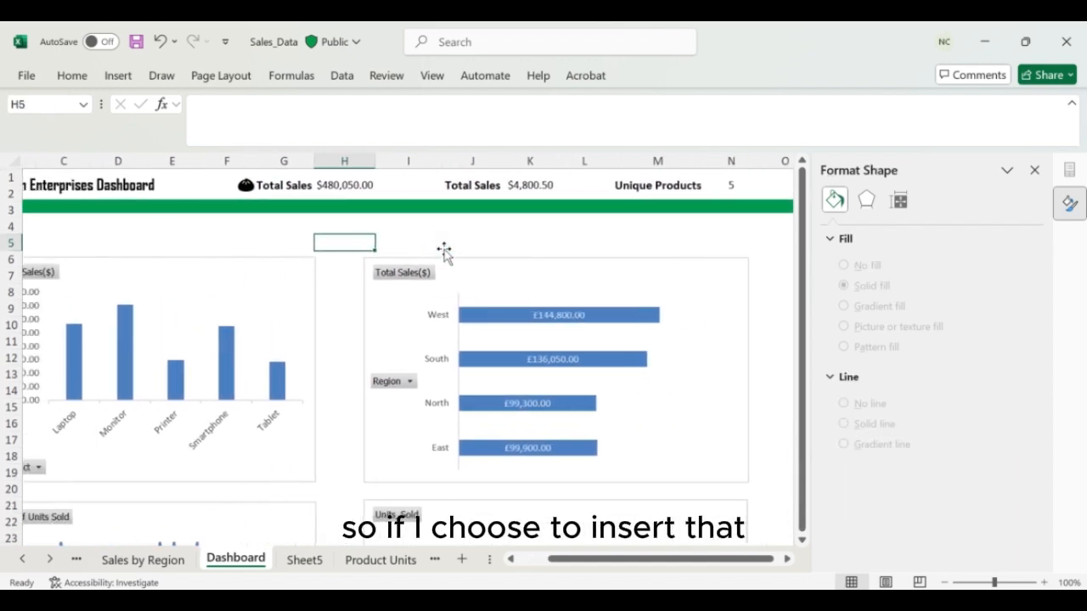
{"action": "left_click", "coordinate": [486, 194]}
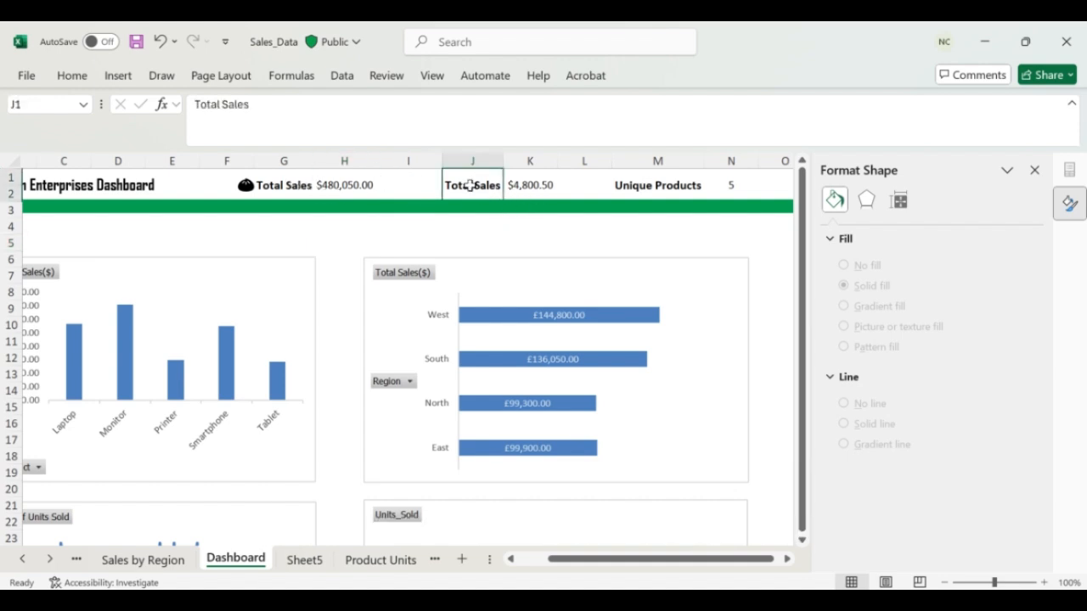
{"action": "left_click", "coordinate": [228, 105]}
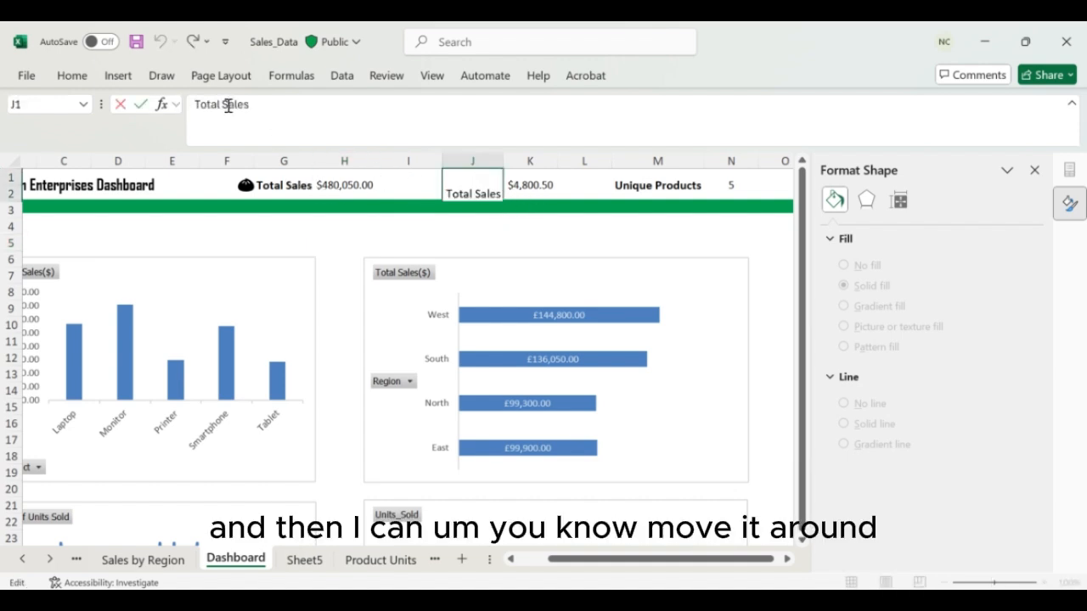
{"action": "key", "text": "BackSpace"}
{"action": "key", "text": "BackSpace"}
{"action": "key", "text": "BackSpace"}
{"action": "key", "text": "BackSpace"}
{"action": "key", "text": "BackSpace"}
{"action": "type", "text": "Ave"}
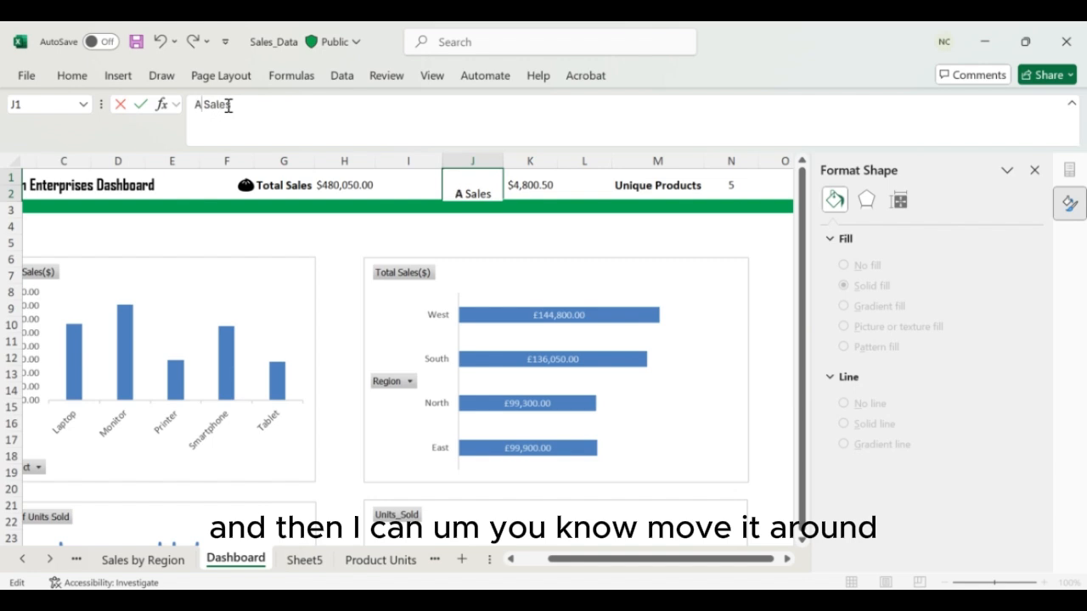
{"action": "type", "text": "rage"}
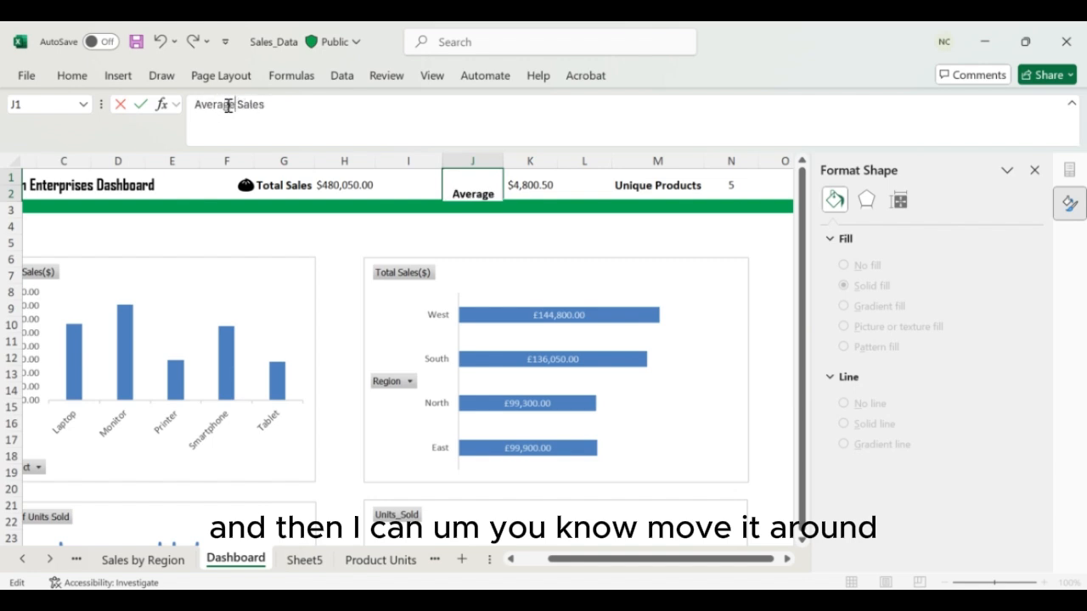
{"action": "key", "text": "Return"}
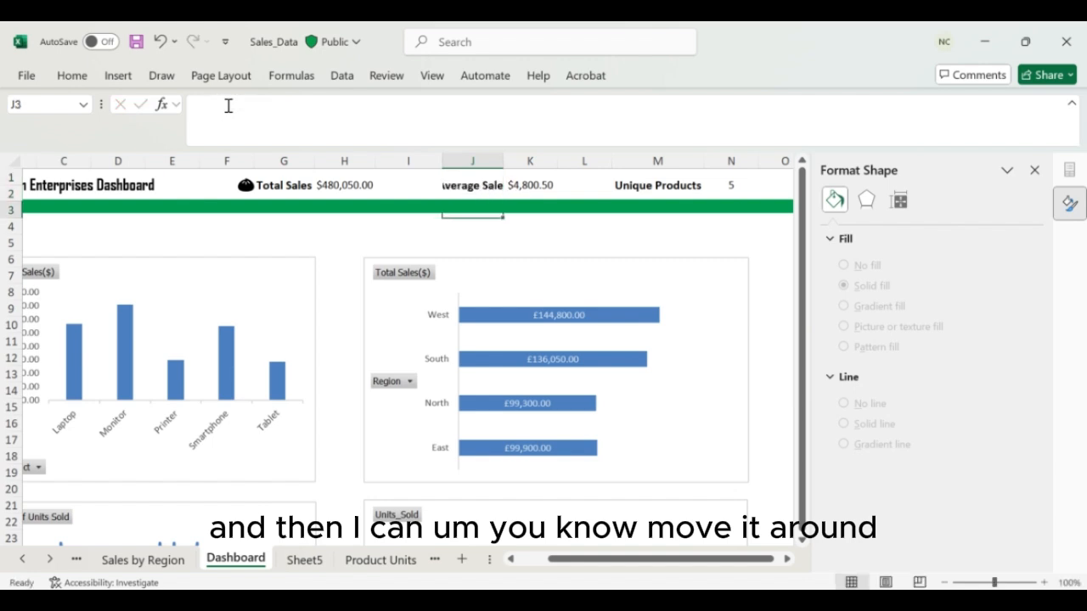
{"action": "double_click", "coordinate": [499, 159]}
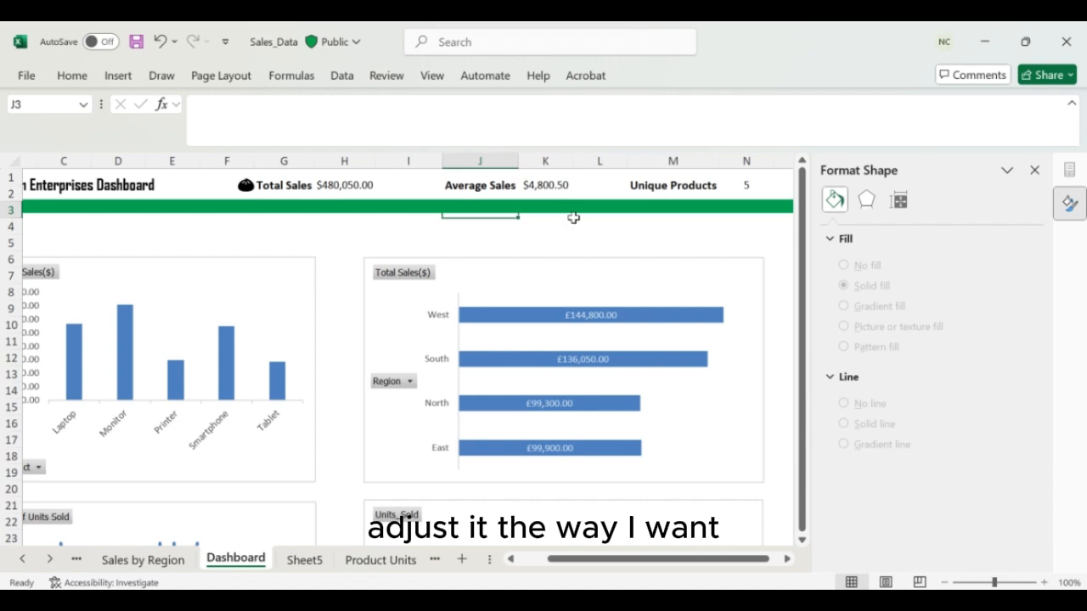
- Look over the dashboard header, checking the Average Sales and Unique Products labels and the formula in N1
{"action": "left_click", "coordinate": [658, 183]}
{"action": "scroll", "coordinate": [655, 181], "scroll_direction": "right", "scroll_amount": 3}
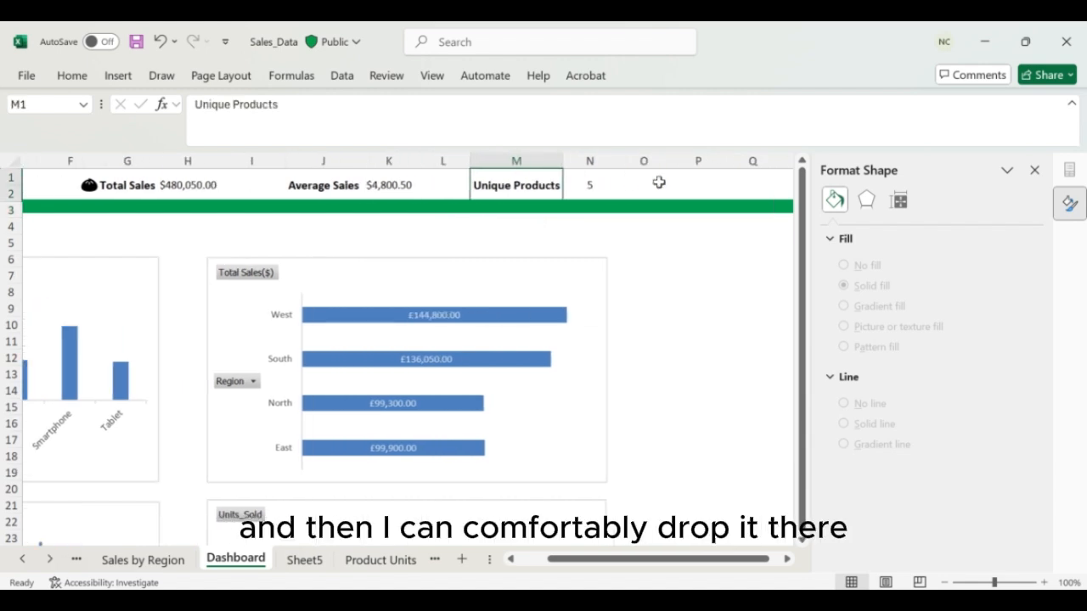
{"action": "scroll", "coordinate": [654, 181], "scroll_direction": "left", "scroll_amount": 5}
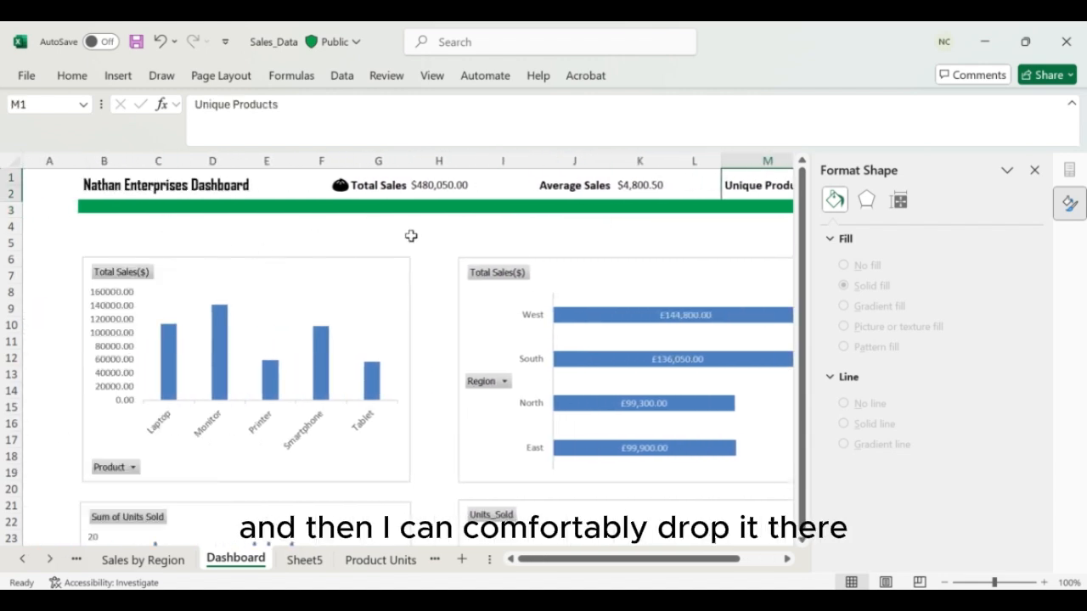
{"action": "scroll", "coordinate": [537, 272], "scroll_direction": "right", "scroll_amount": 3}
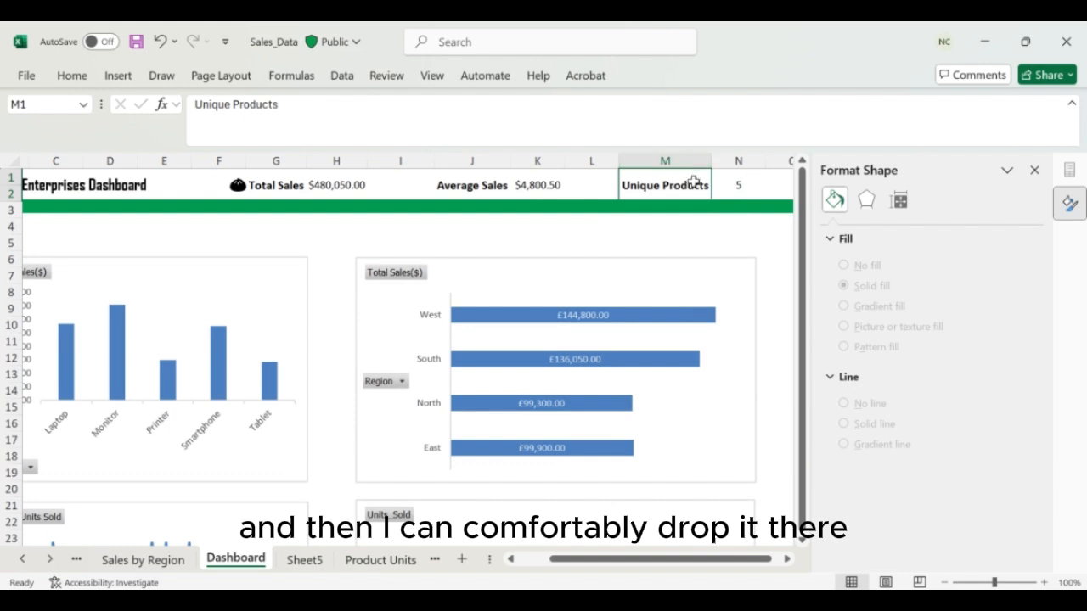
{"action": "left_click", "coordinate": [743, 183]}
{"action": "left_click", "coordinate": [485, 187]}
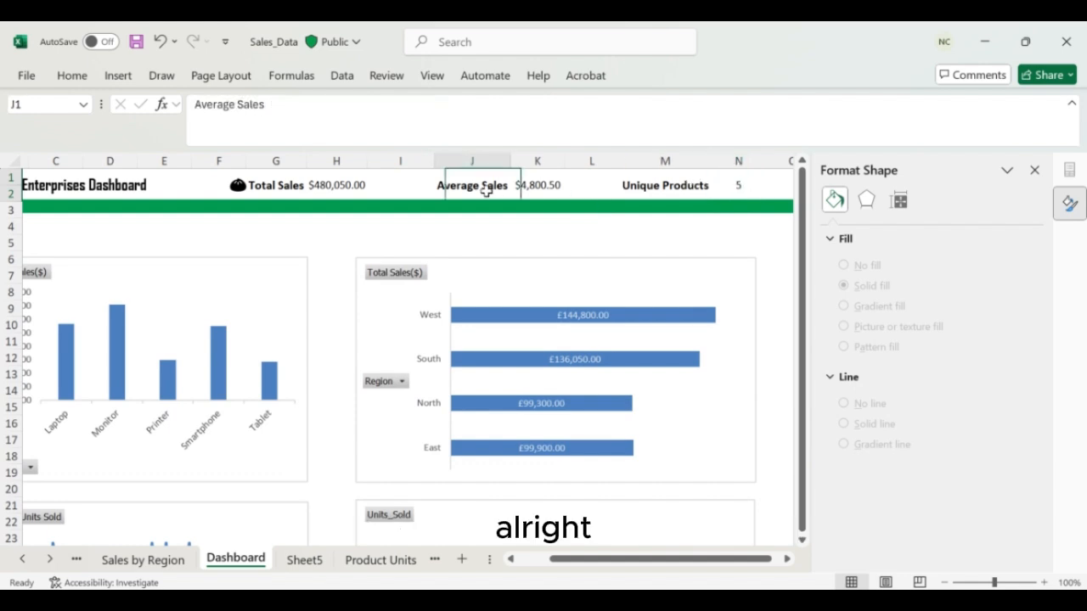
{"action": "left_click", "coordinate": [664, 186]}
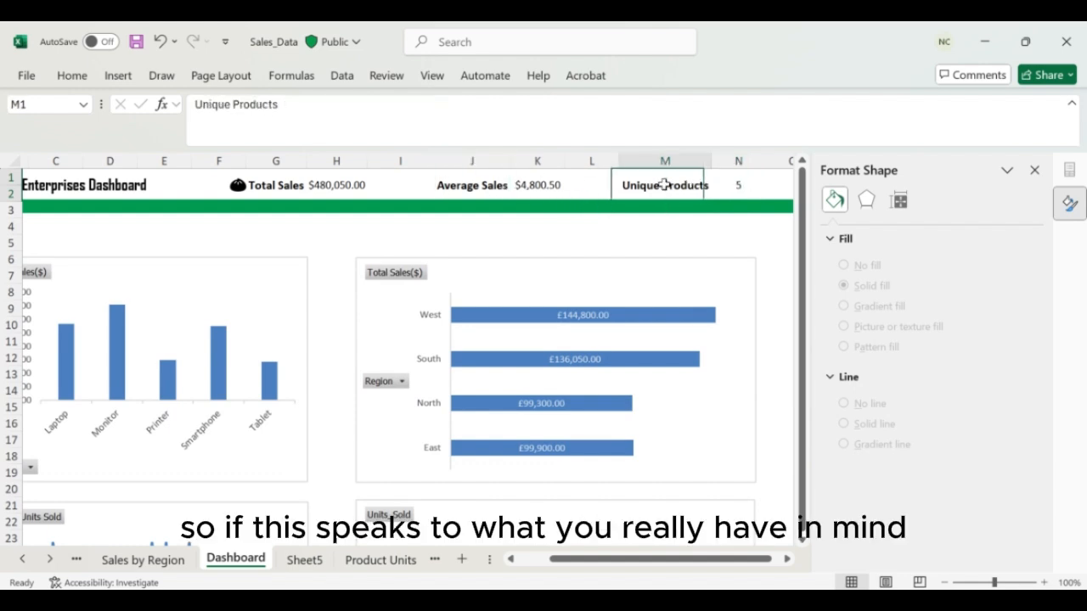
{"action": "left_click", "coordinate": [493, 186]}
{"action": "left_click", "coordinate": [653, 183]}
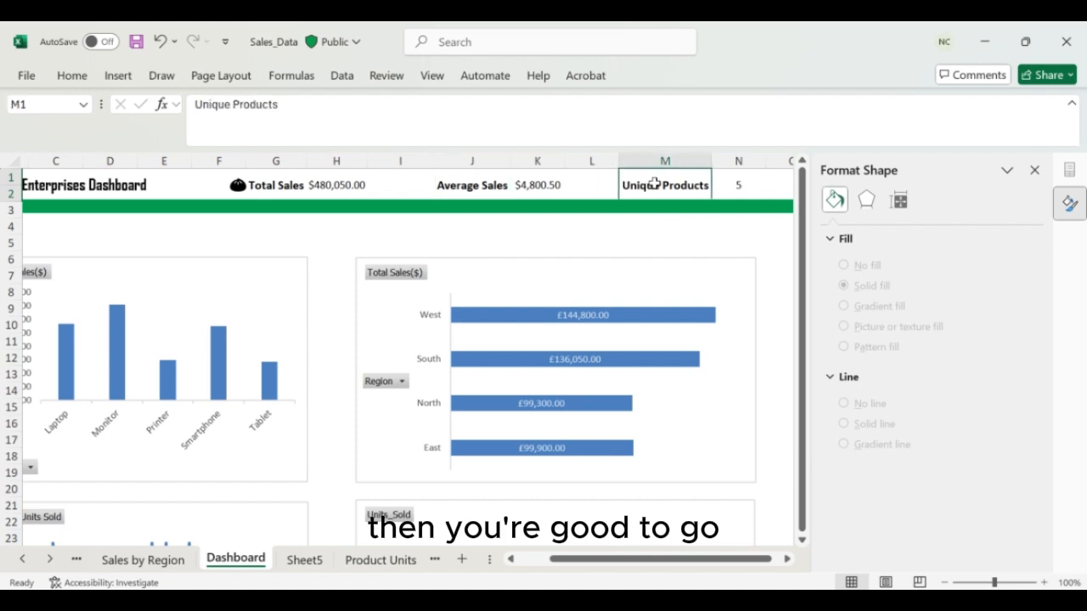
{"action": "left_click", "coordinate": [739, 188]}
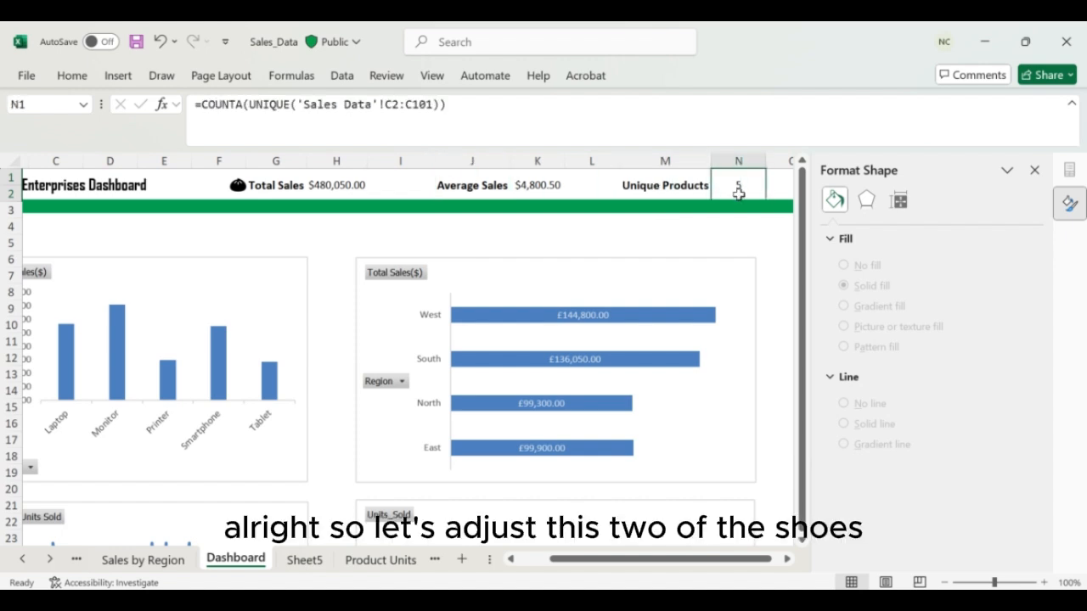
- Make the Total Sales value in H1 bold
{"action": "left_click", "coordinate": [337, 184]}
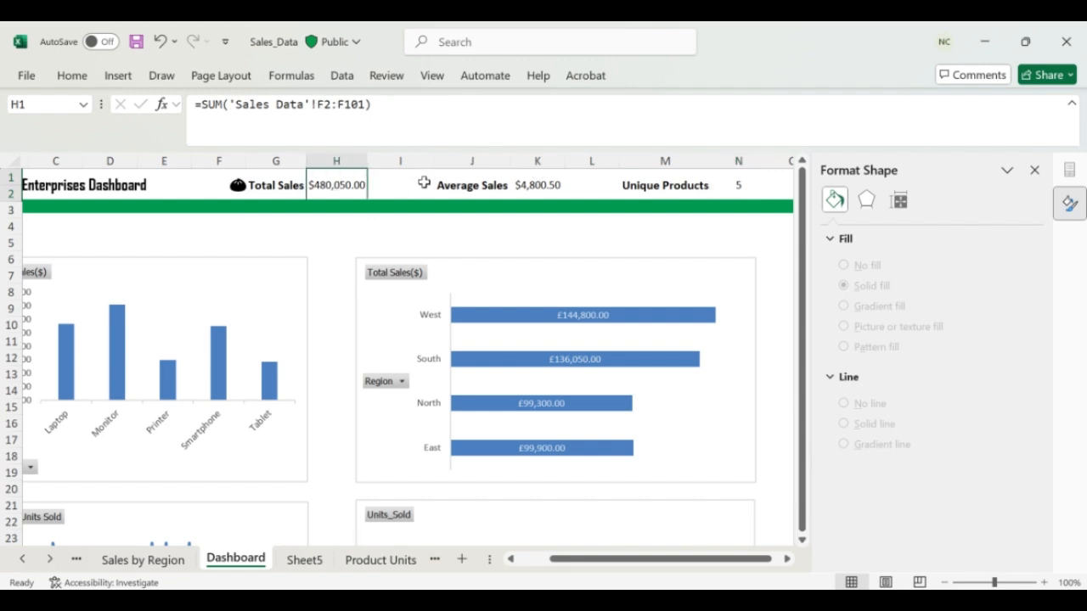
{"action": "key", "text": "ctrl+b"}
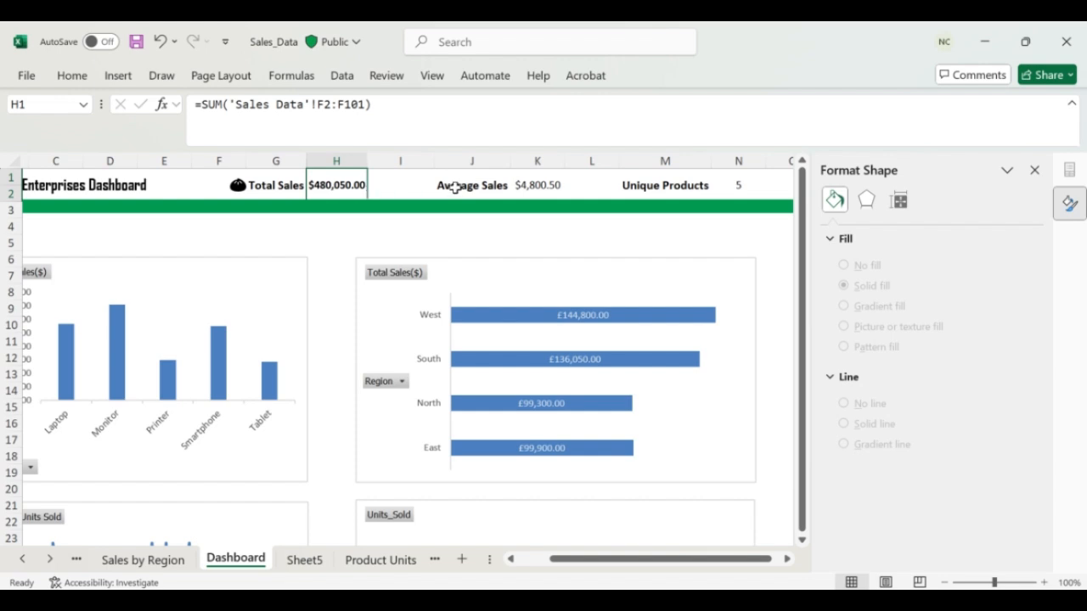
{"action": "left_click", "coordinate": [537, 183]}
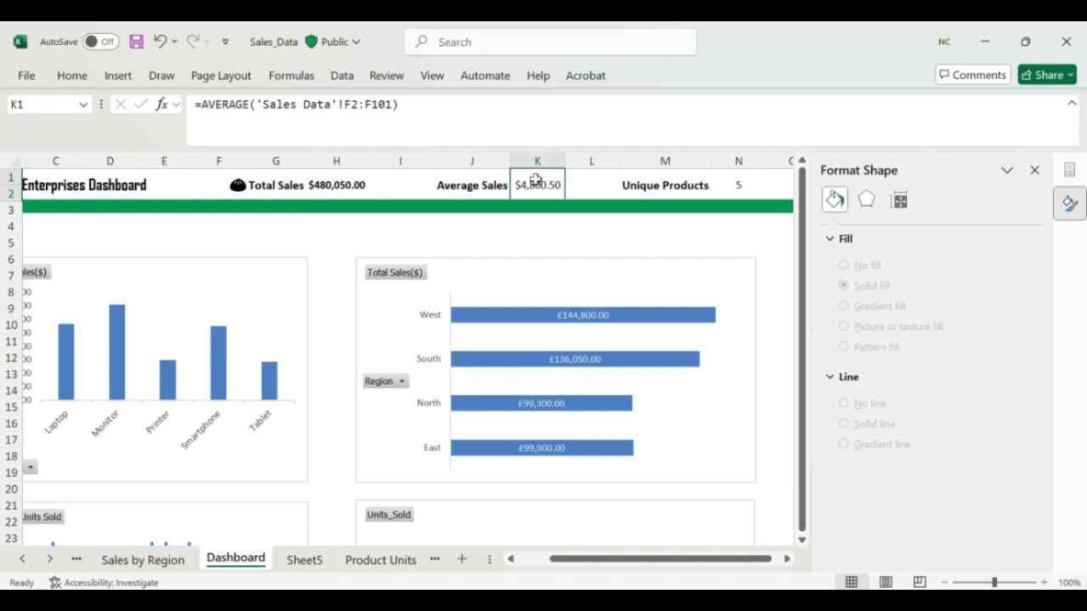
{"action": "left_click", "coordinate": [338, 188]}
{"action": "key", "text": "shift+Left"}
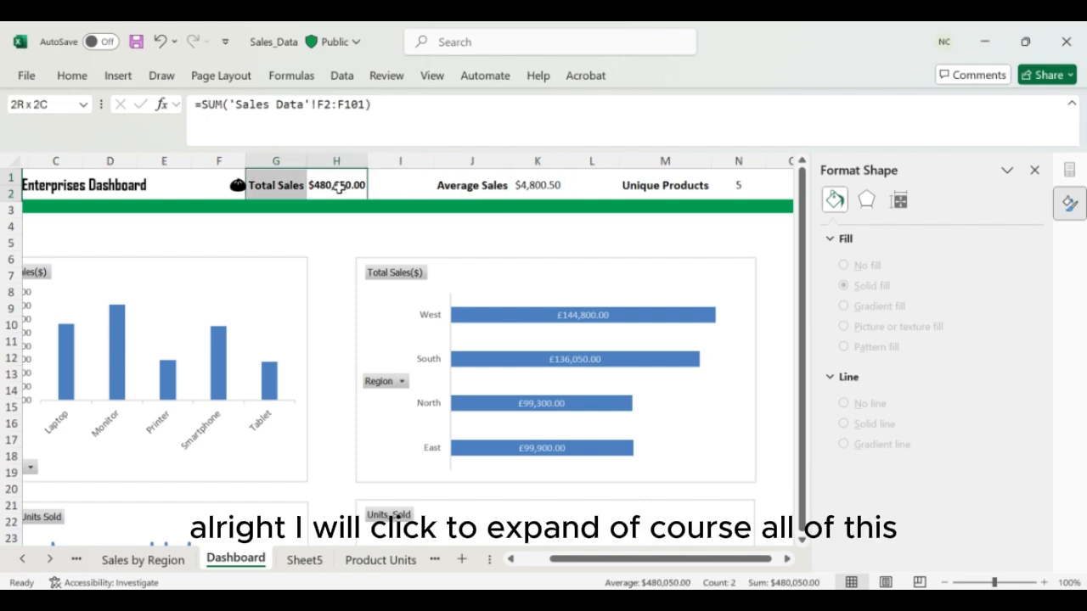
{"action": "left_click", "coordinate": [338, 188]}
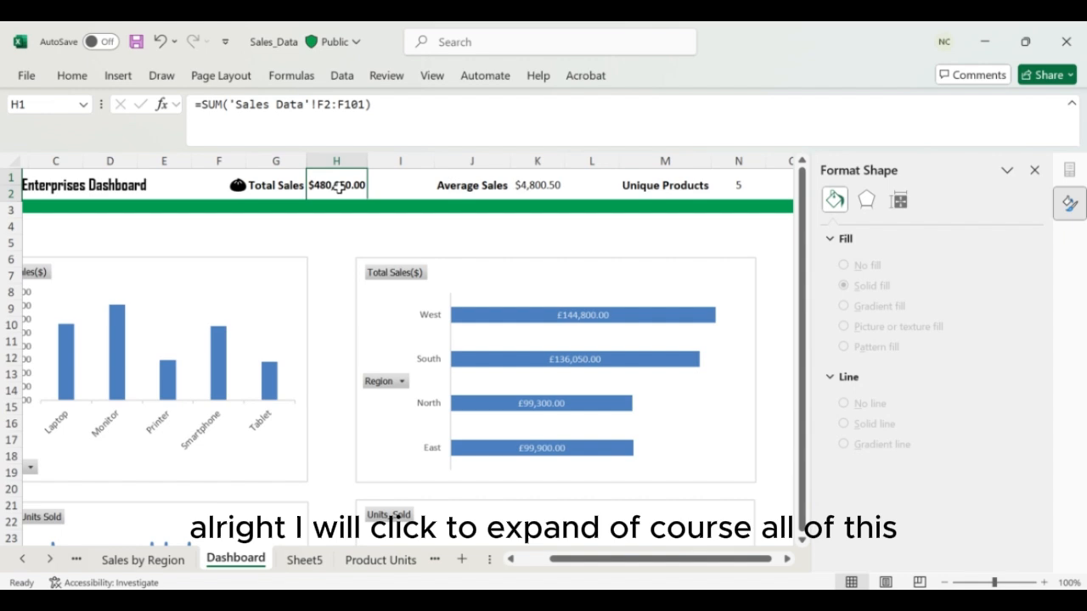
{"action": "key", "text": "shift+Left"}
{"action": "left_click", "coordinate": [338, 188]}
{"action": "double_click", "coordinate": [339, 188]}
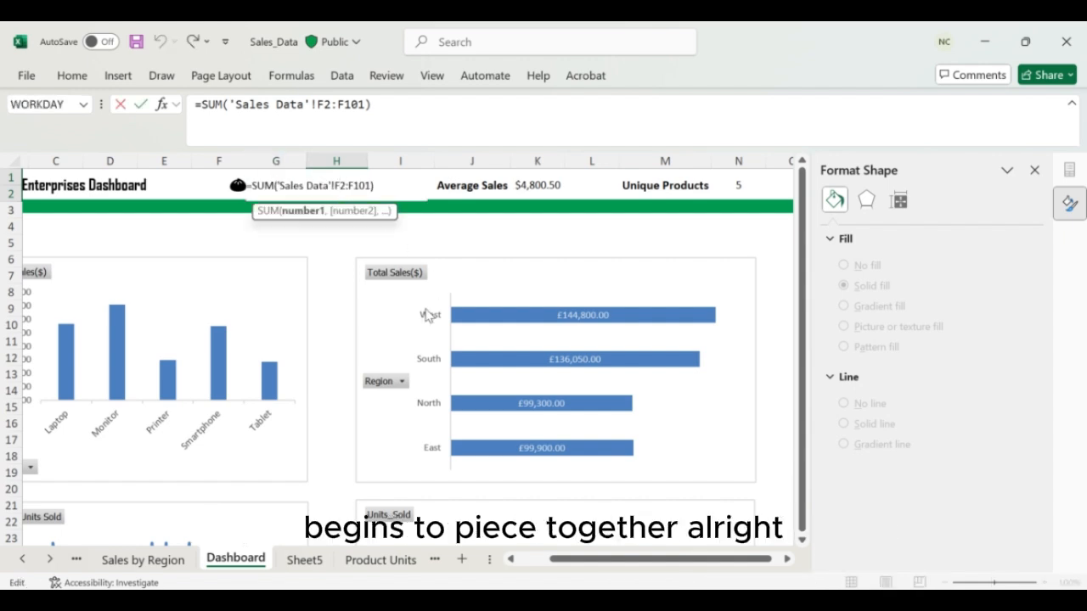
{"action": "key", "text": "Escape"}
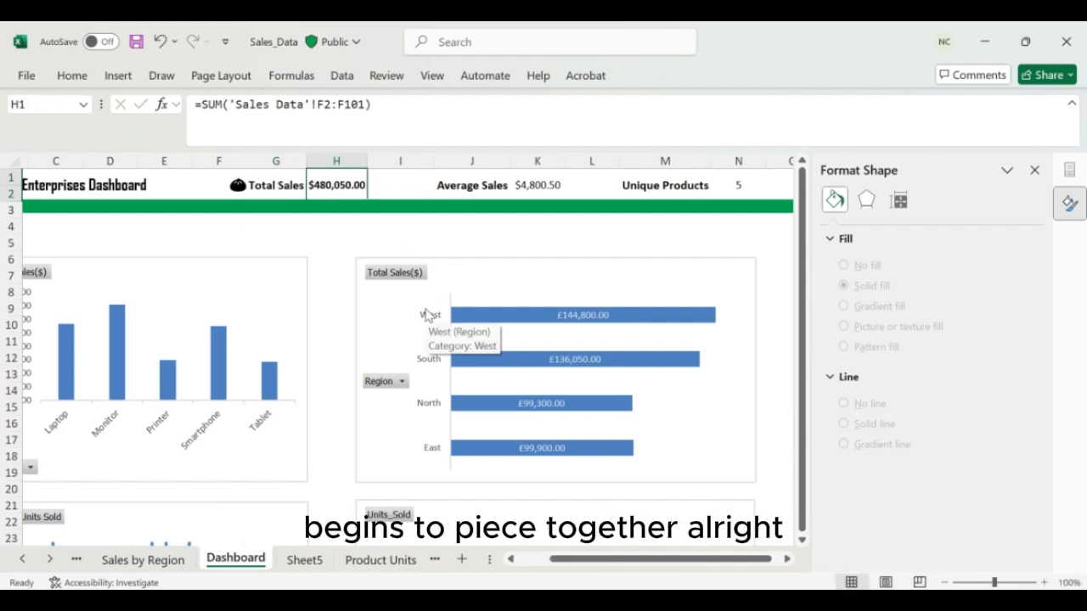
- Try a font size of 9 for the Total Sales value in H1
{"action": "left_click", "coordinate": [84, 76]}
{"action": "left_click", "coordinate": [226, 102]}
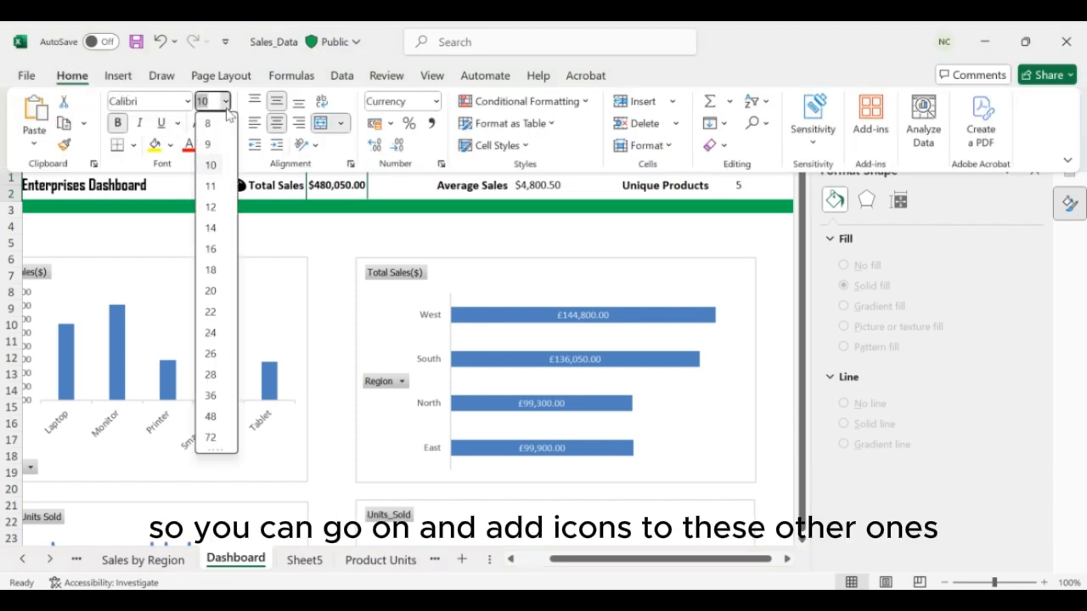
{"action": "left_click", "coordinate": [224, 145]}
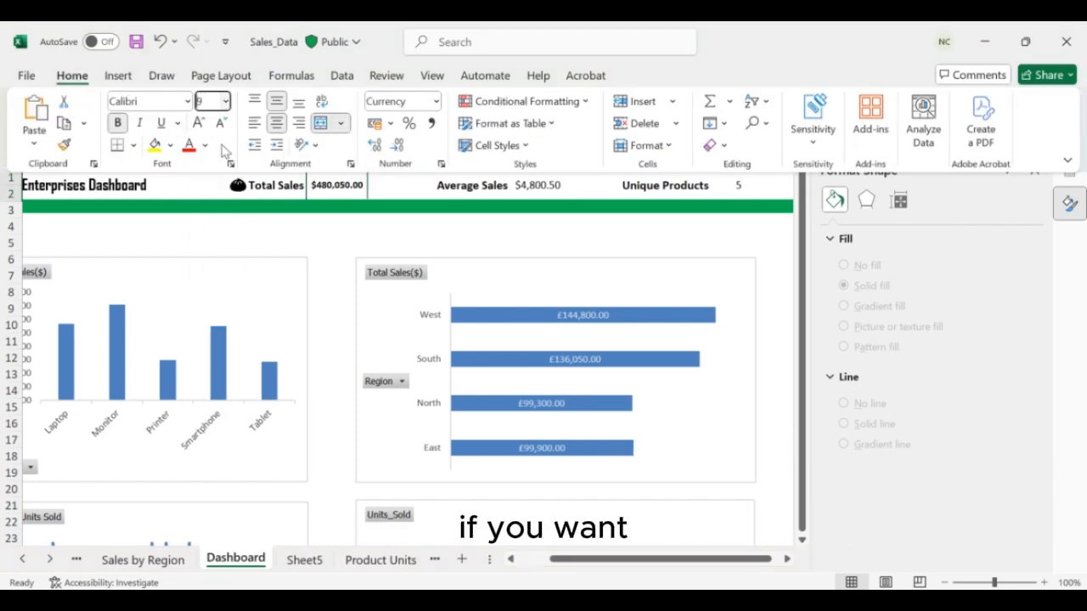
{"action": "left_click", "coordinate": [310, 219]}
{"action": "left_click", "coordinate": [337, 241]}
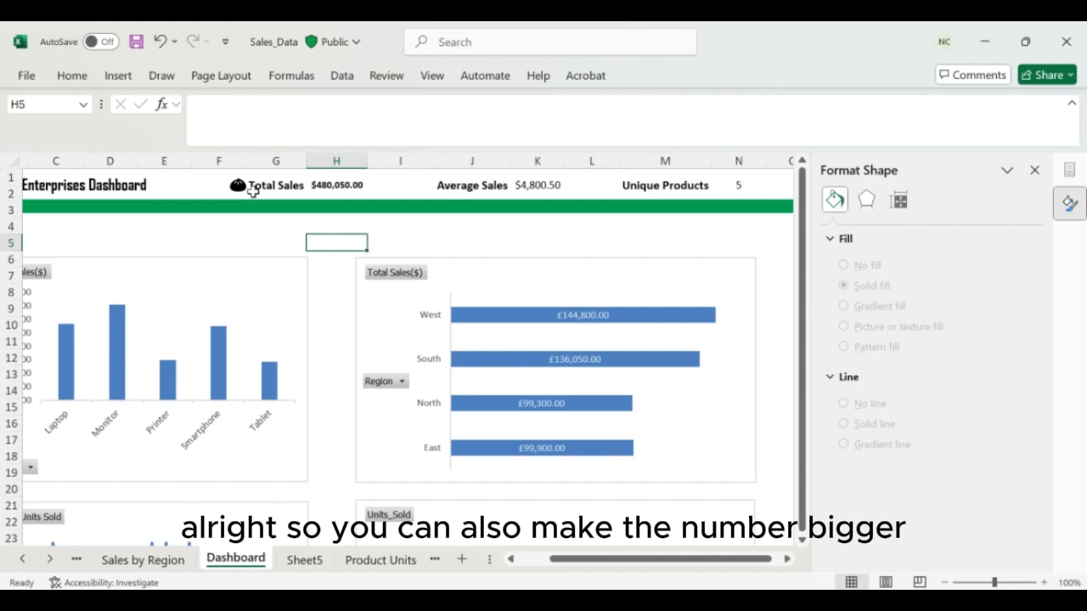
{"action": "key", "text": "Up"}
{"action": "key", "text": "Up"}
{"action": "key", "text": "Up"}
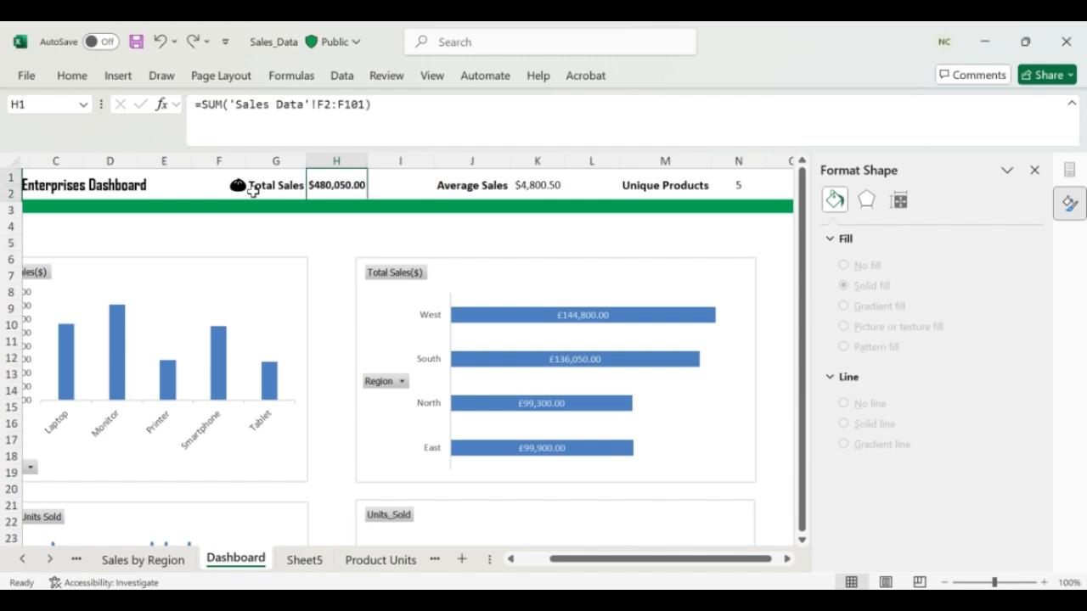
- Look over the dashboard's header figures and all four charts to judge the current formatting
{"action": "left_click", "coordinate": [491, 226]}
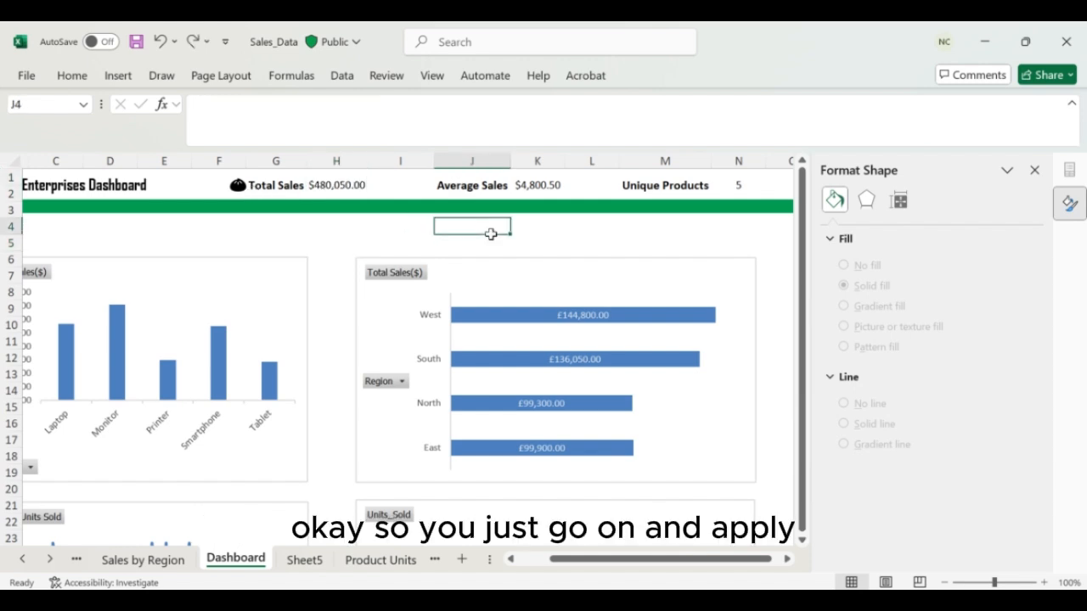
{"action": "scroll", "coordinate": [491, 234], "scroll_direction": "right", "scroll_amount": 2}
{"action": "scroll", "coordinate": [490, 235], "scroll_direction": "left", "scroll_amount": 4}
{"action": "scroll", "coordinate": [339, 289], "scroll_direction": "down", "scroll_amount": 4}
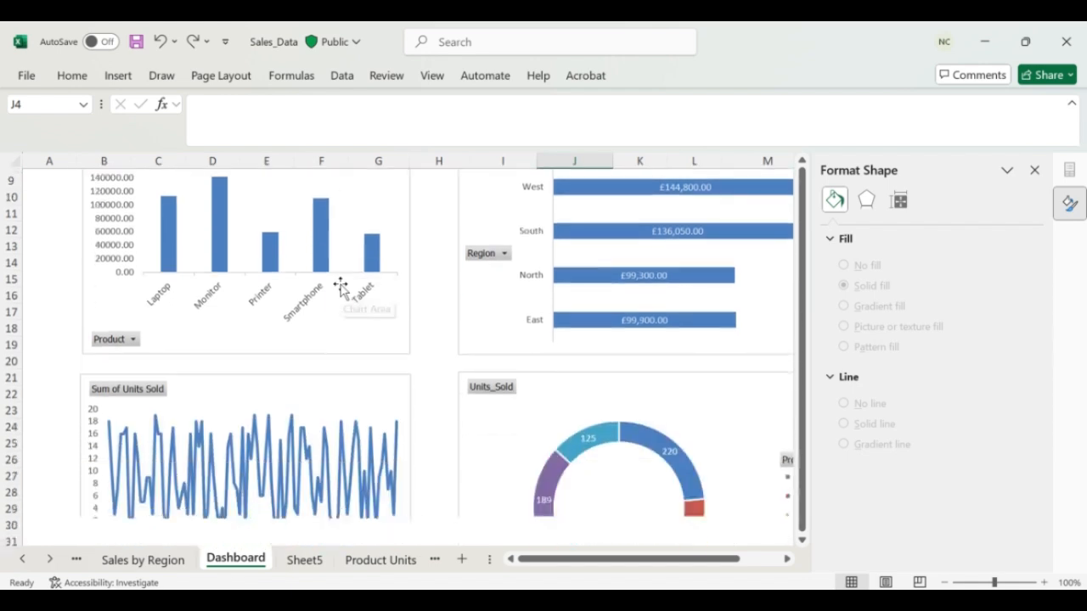
{"action": "scroll", "coordinate": [339, 288], "scroll_direction": "right", "scroll_amount": 3}
{"action": "scroll", "coordinate": [340, 288], "scroll_direction": "up", "scroll_amount": 4}
{"action": "scroll", "coordinate": [339, 288], "scroll_direction": "left", "scroll_amount": 3}
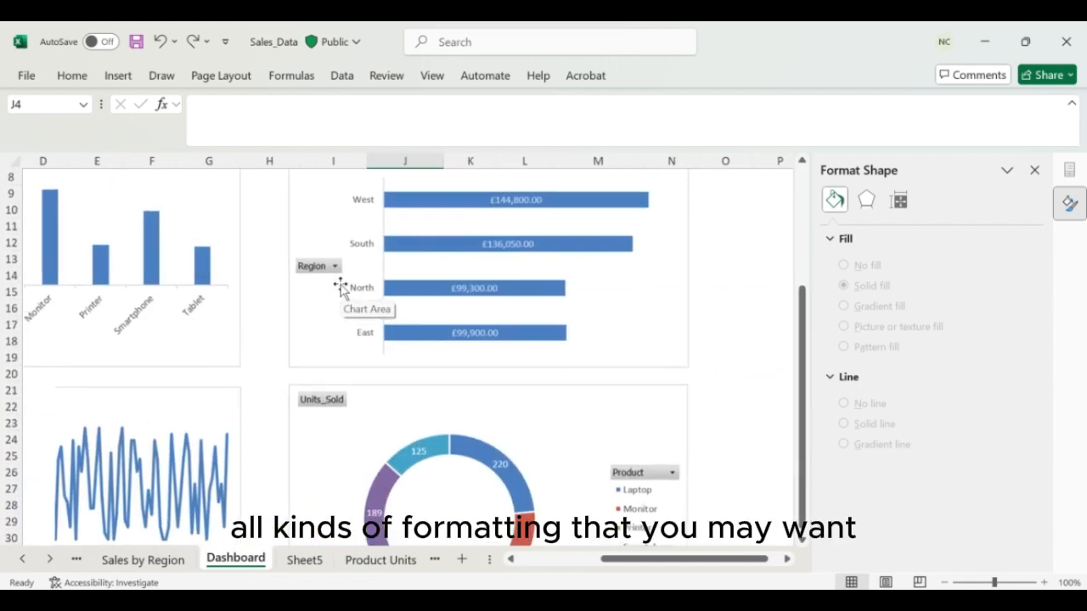
{"action": "left_click", "coordinate": [119, 75]}
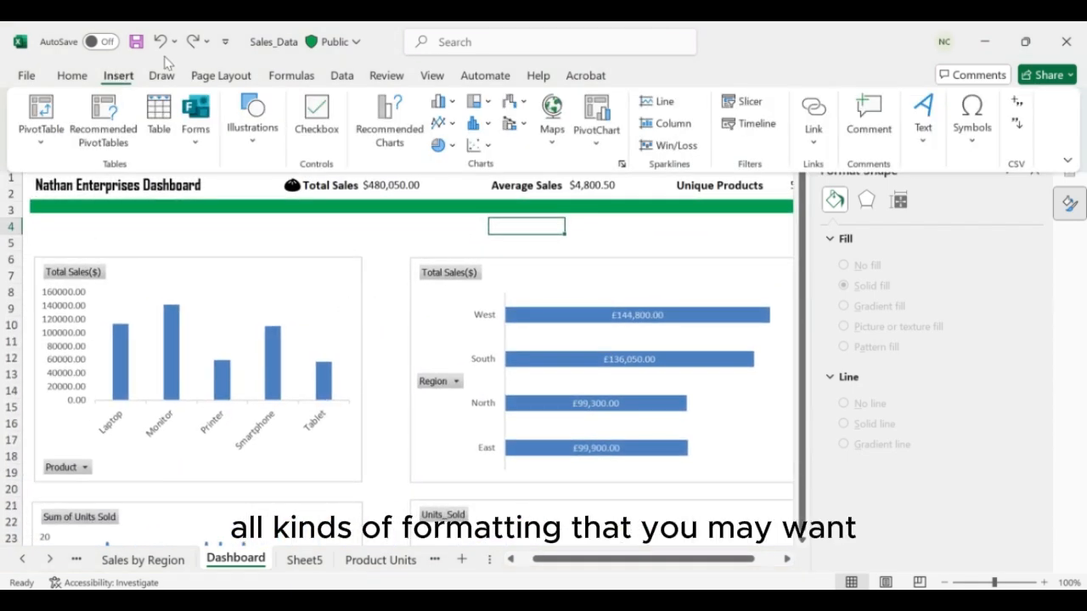
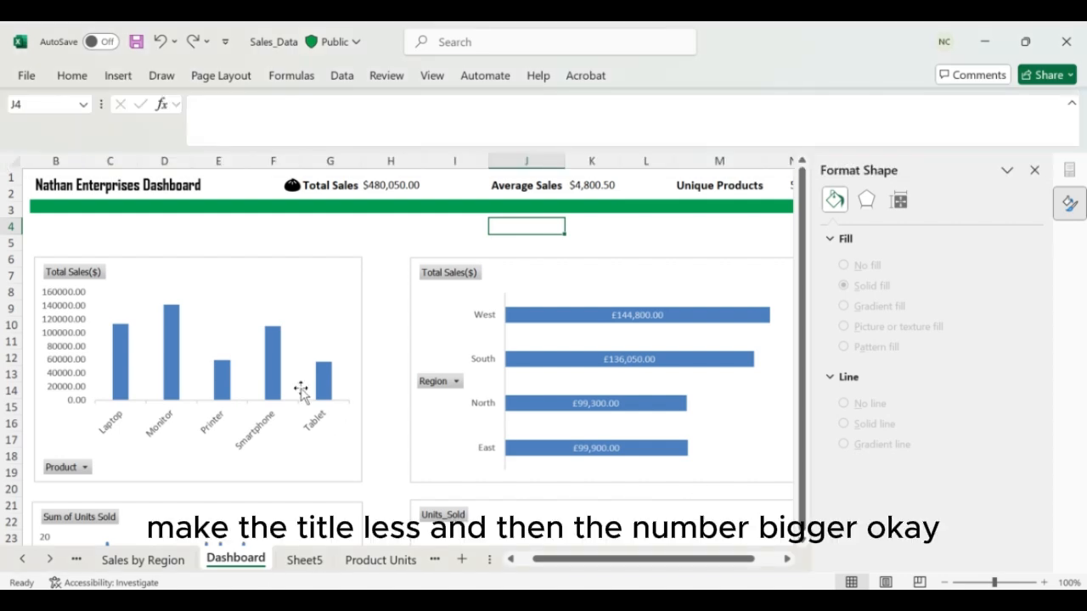
- Go to the Sales by Region sheet and select the regional sales pivot table for analysis
{"action": "left_click", "coordinate": [136, 560]}
{"action": "left_click", "coordinate": [87, 246]}
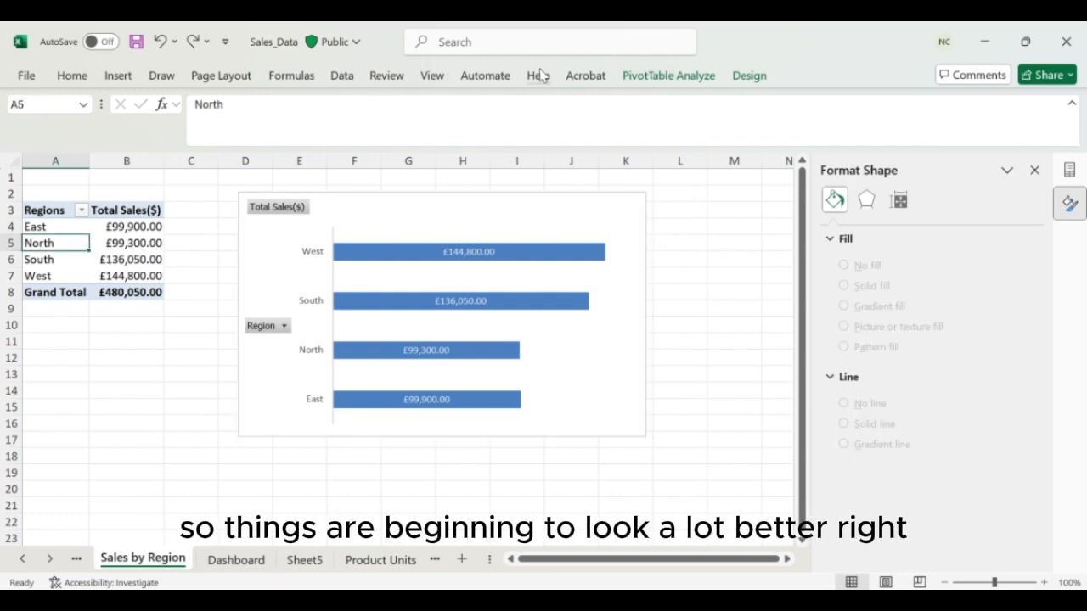
{"action": "left_click", "coordinate": [665, 78]}
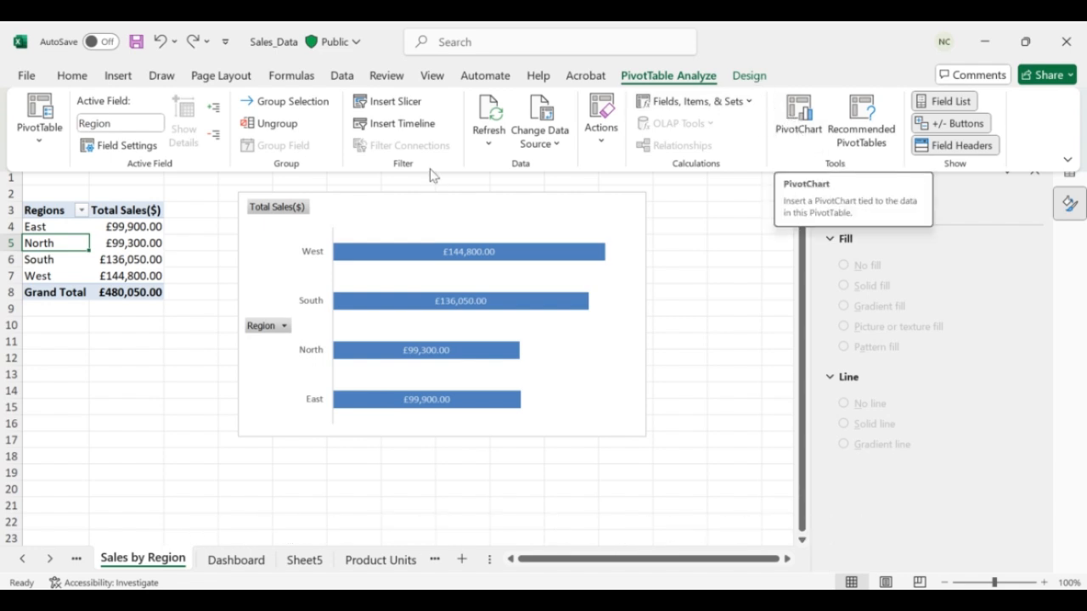
{"action": "left_click", "coordinate": [396, 108]}
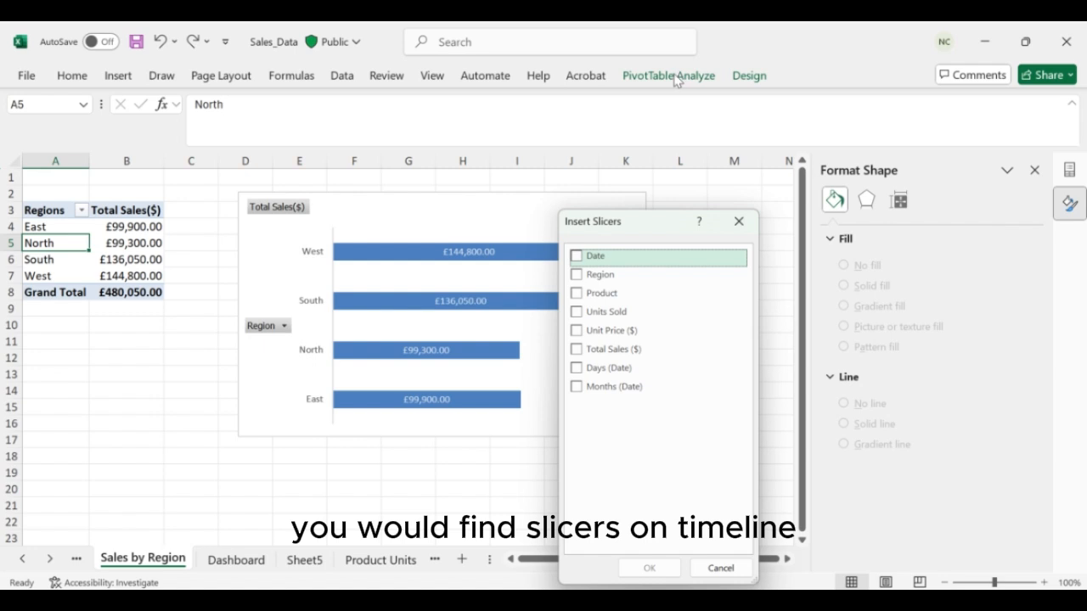
{"action": "left_click", "coordinate": [738, 222]}
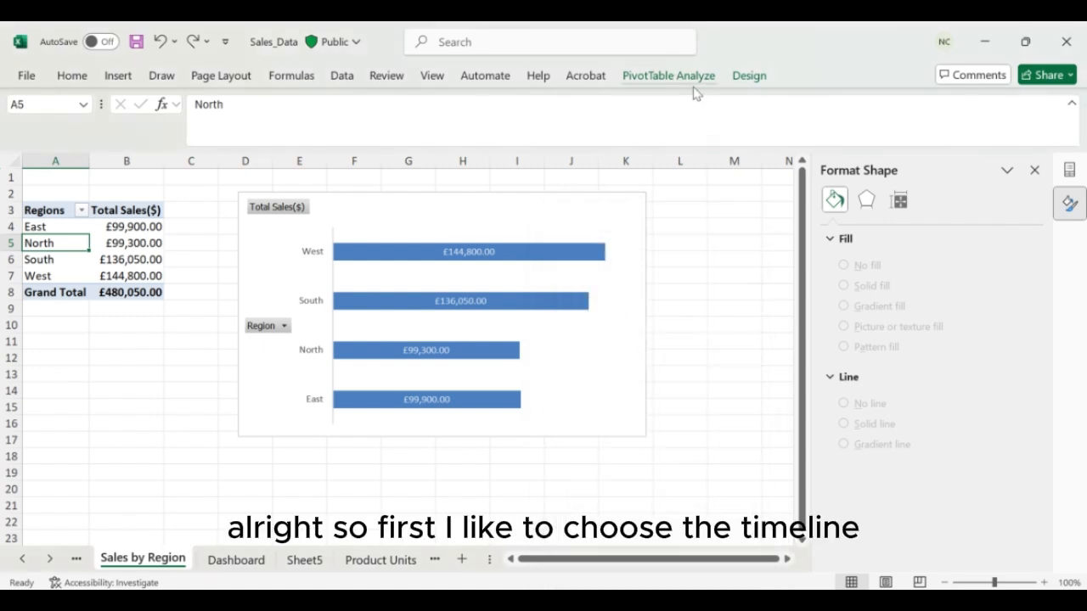
{"action": "left_click", "coordinate": [684, 78]}
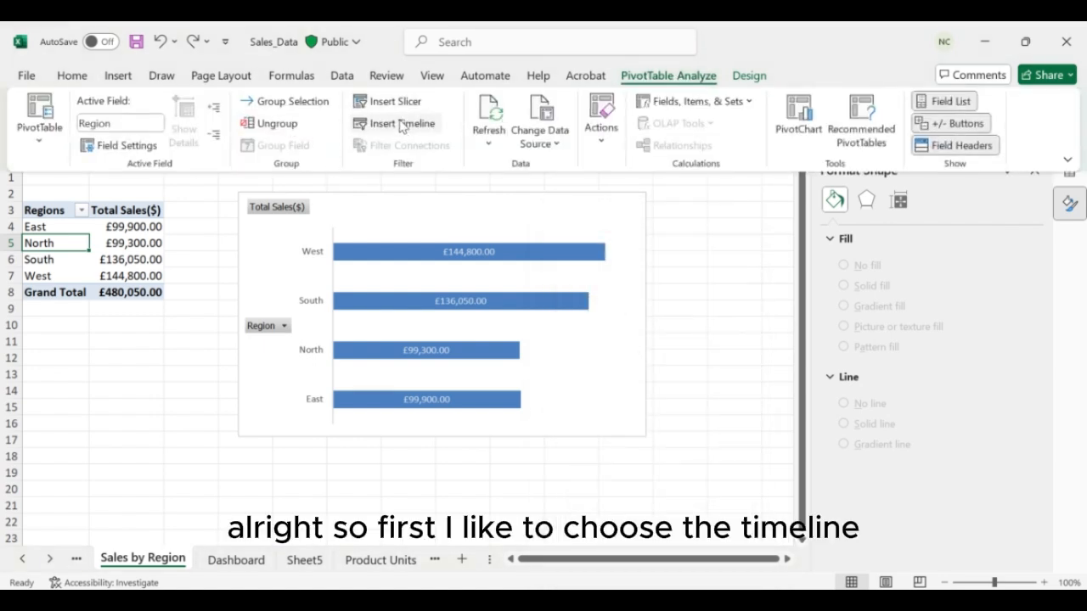
{"action": "left_click", "coordinate": [382, 101]}
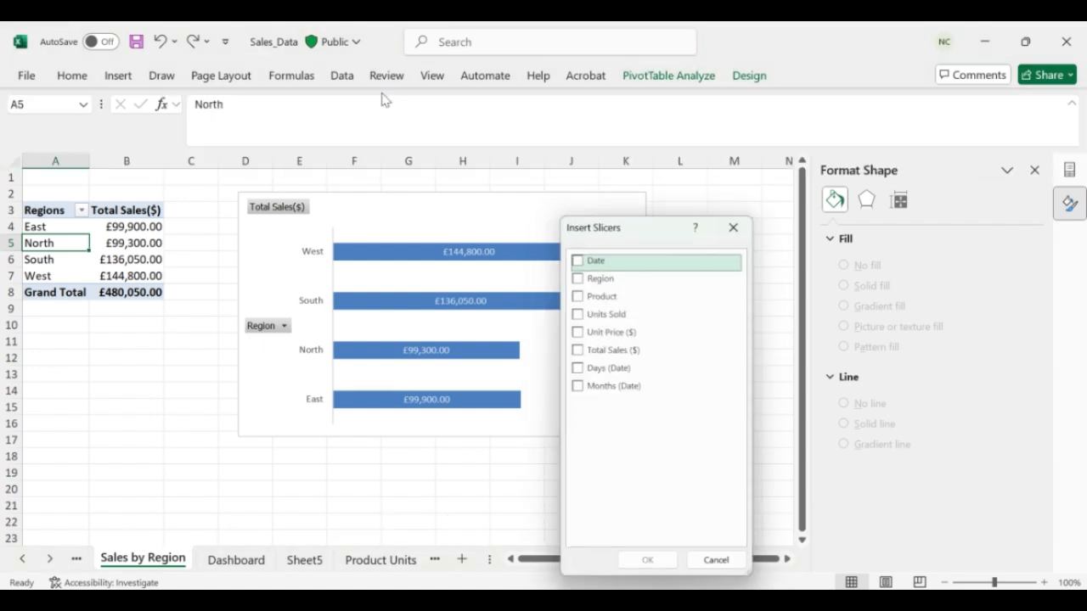
{"action": "left_click", "coordinate": [734, 227]}
{"action": "left_click", "coordinate": [749, 76]}
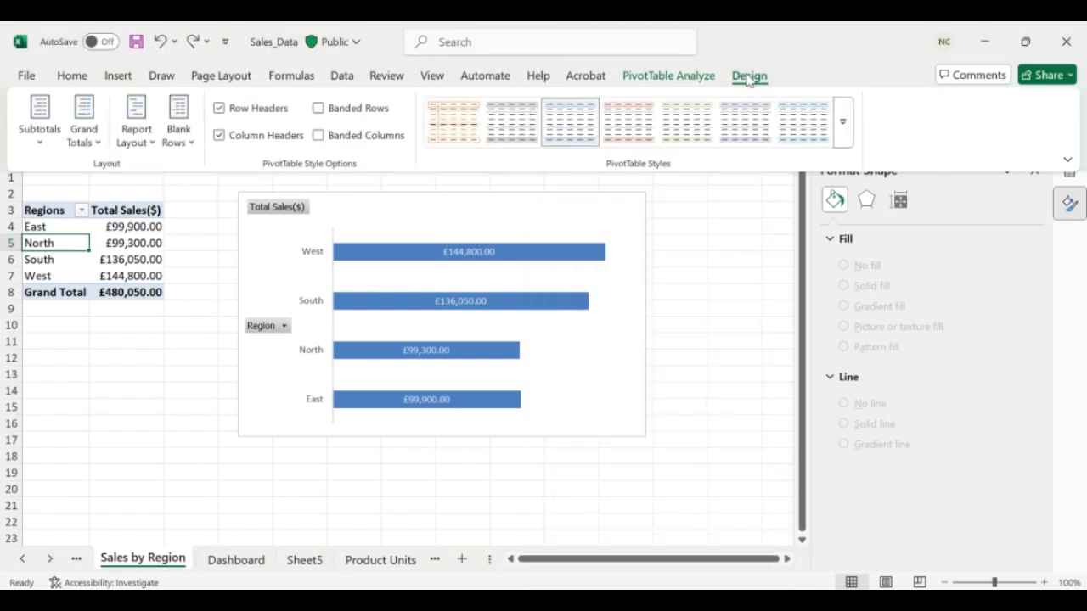
- Insert a timeline for the Date field of the regional pivot table and move it below the bar chart
{"action": "left_click", "coordinate": [683, 78]}
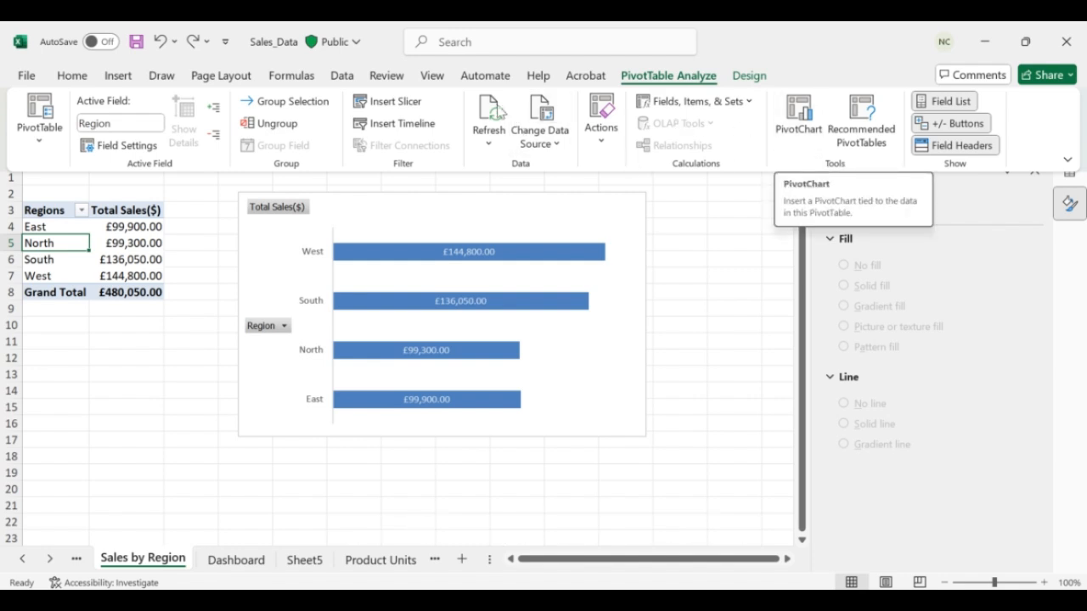
{"action": "left_click", "coordinate": [394, 126]}
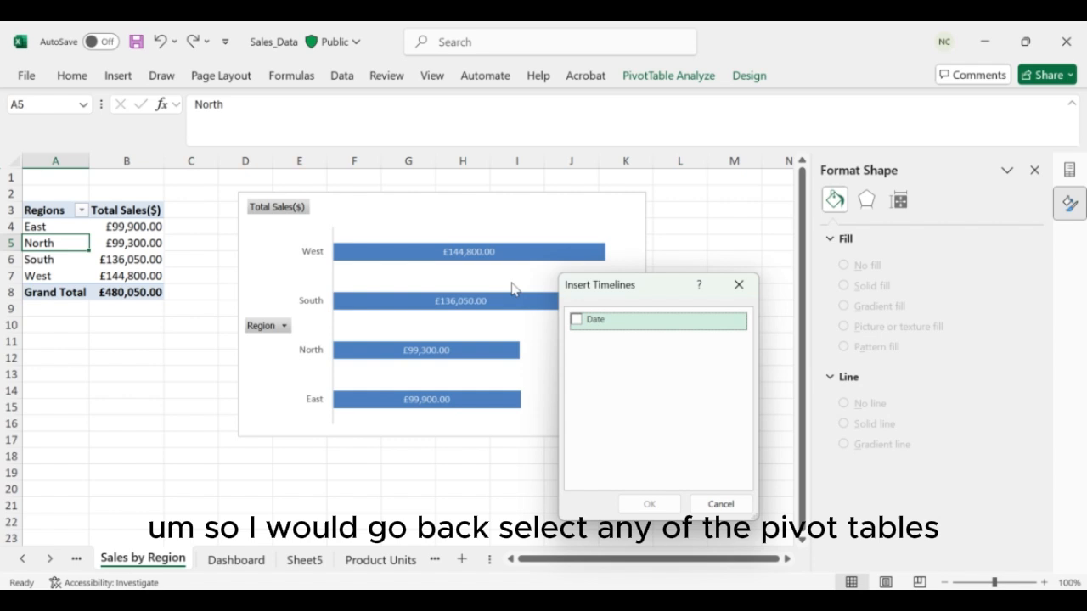
{"action": "left_click", "coordinate": [576, 320]}
{"action": "left_click", "coordinate": [655, 507]}
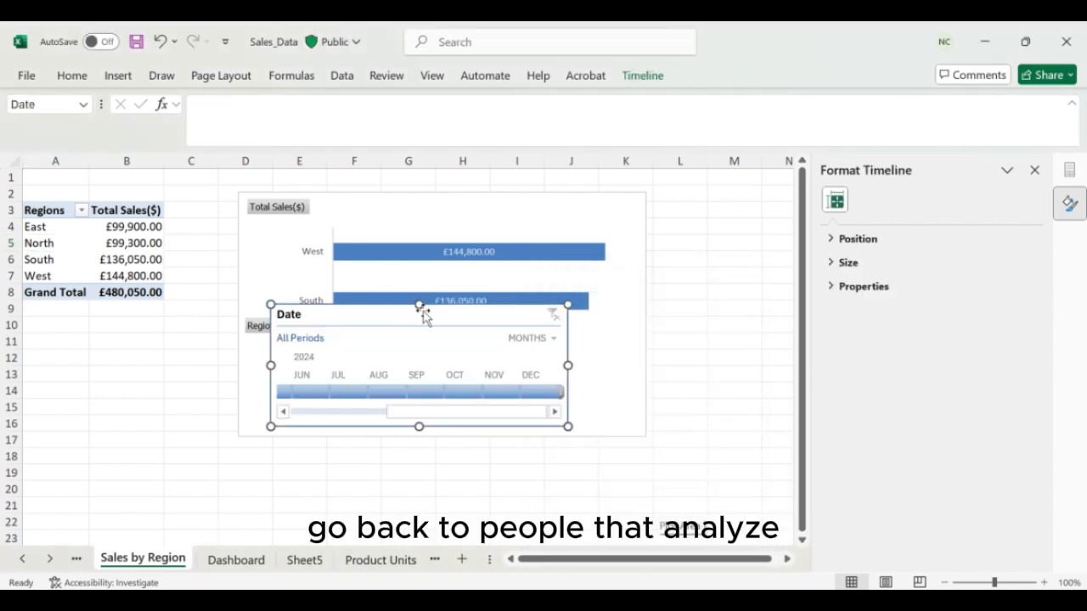
{"action": "left_click_drag", "start_coordinate": [422, 314], "coordinate": [410, 465]}
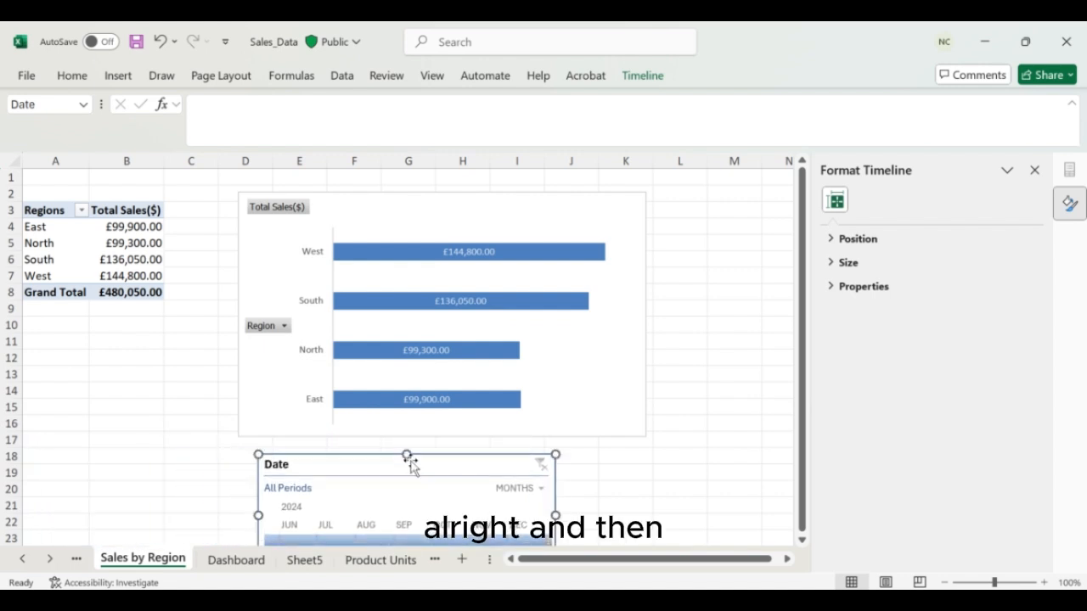
- Copy the Date timeline onto the Dashboard sheet, just below the green header band, and check the charts underneath
{"action": "left_click", "coordinate": [235, 562]}
{"action": "scroll", "coordinate": [406, 440], "scroll_direction": "down", "scroll_amount": 3}
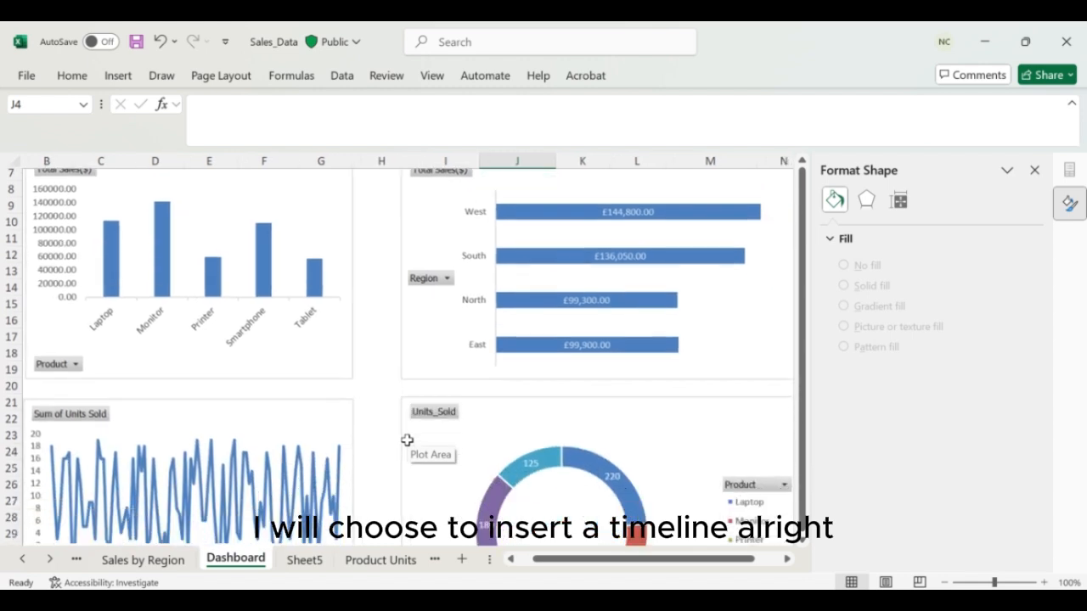
{"action": "scroll", "coordinate": [407, 440], "scroll_direction": "up", "scroll_amount": 3}
{"action": "scroll", "coordinate": [407, 440], "scroll_direction": "down", "scroll_amount": 2}
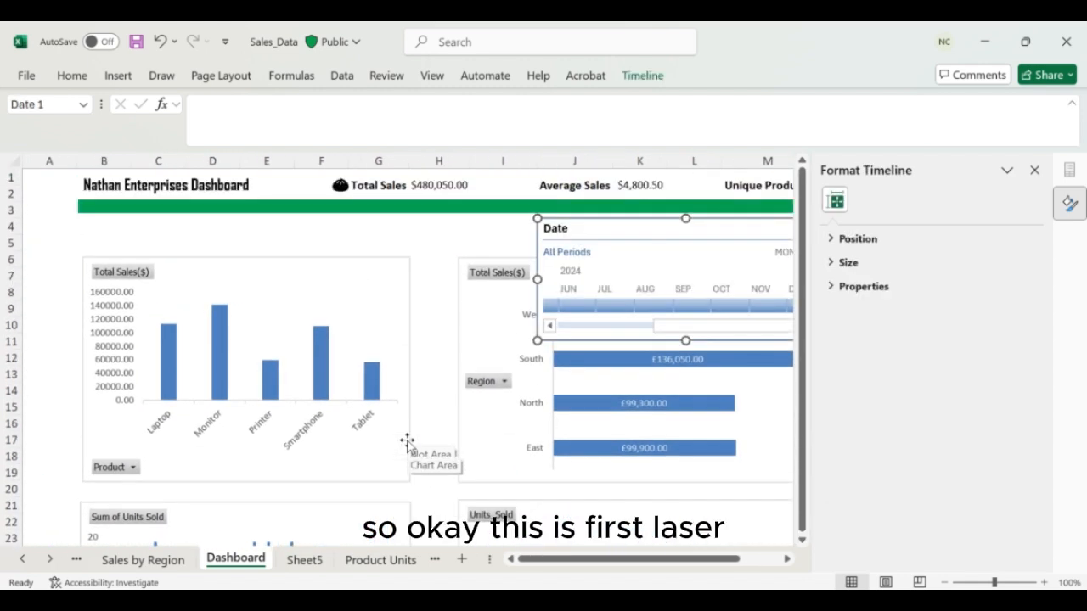
{"action": "scroll", "coordinate": [335, 335], "scroll_direction": "down", "scroll_amount": 5}
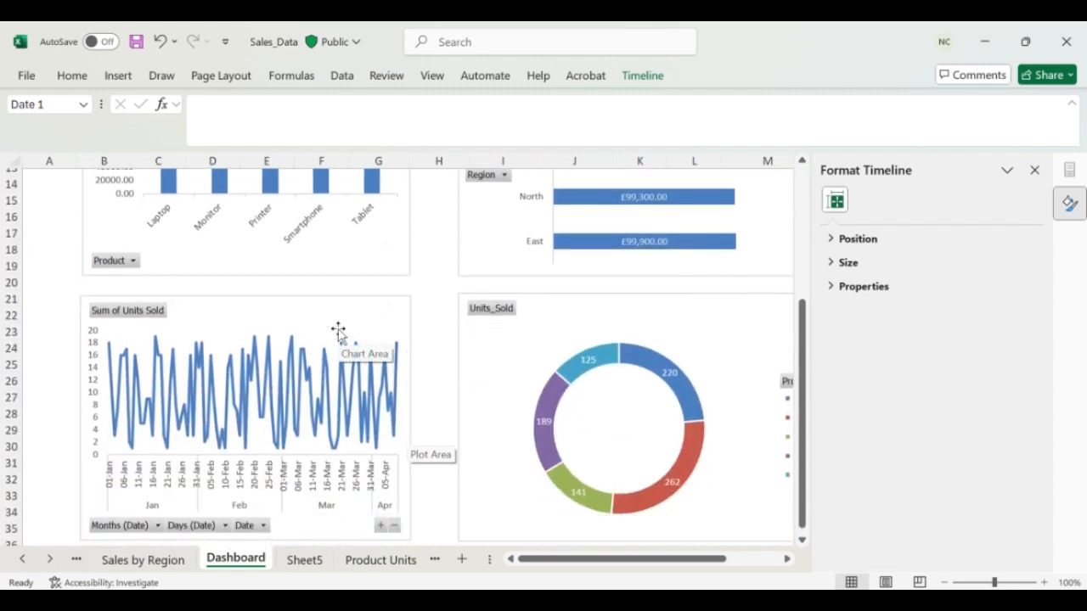
{"action": "scroll", "coordinate": [338, 333], "scroll_direction": "up", "scroll_amount": 5}
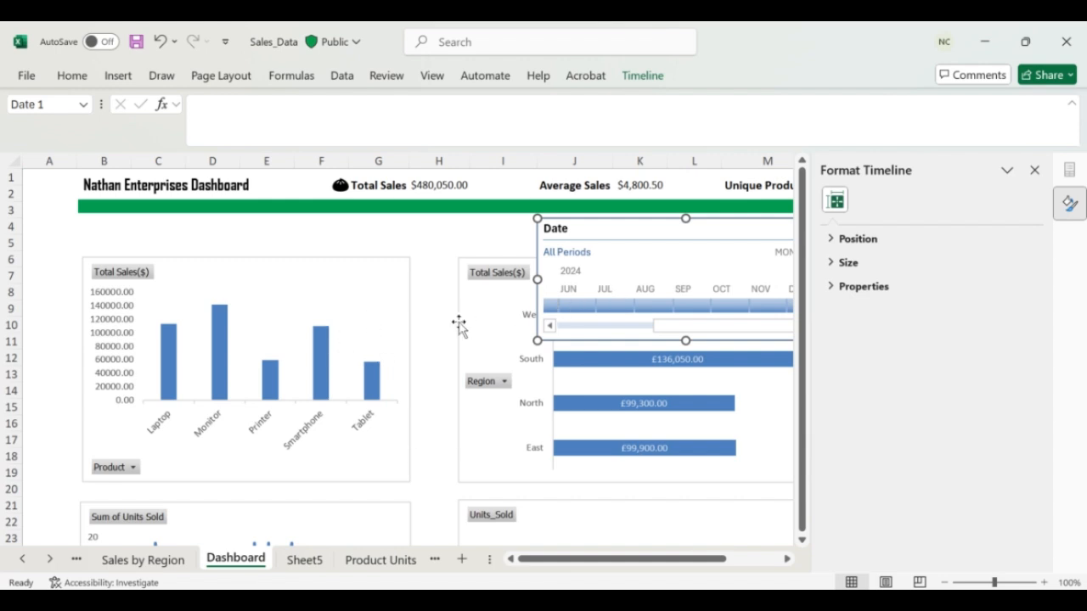
- Group the product sales, regional sales, units sold line and Units_Sold doughnut charts on the dashboard into one object
{"action": "left_click", "coordinate": [285, 287]}
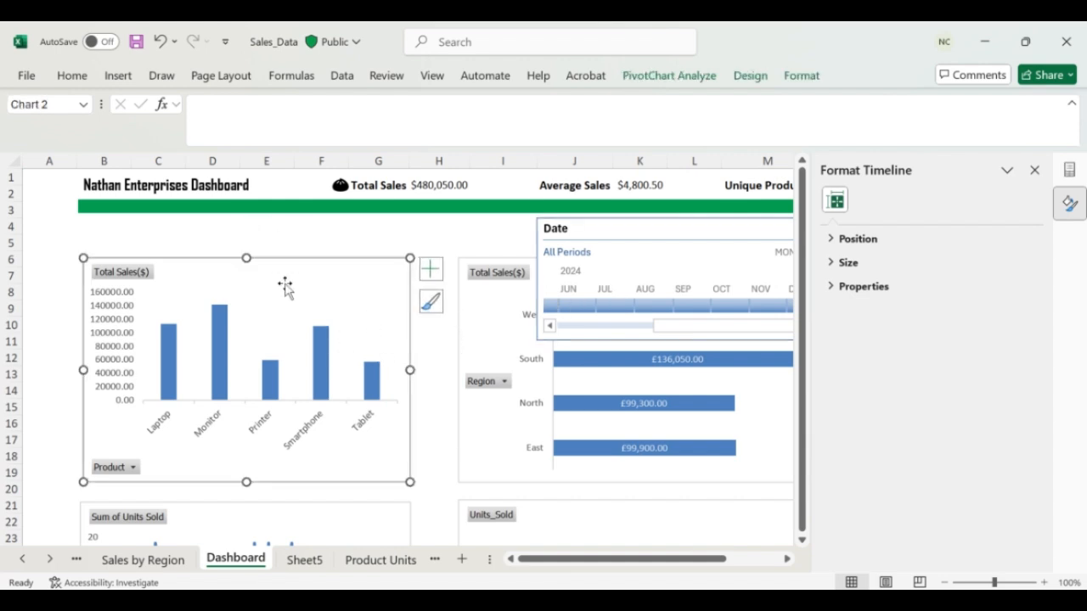
{"action": "left_click", "coordinate": [471, 311]}
{"action": "scroll", "coordinate": [468, 308], "scroll_direction": "down", "scroll_amount": 2}
{"action": "left_click", "coordinate": [356, 228]}
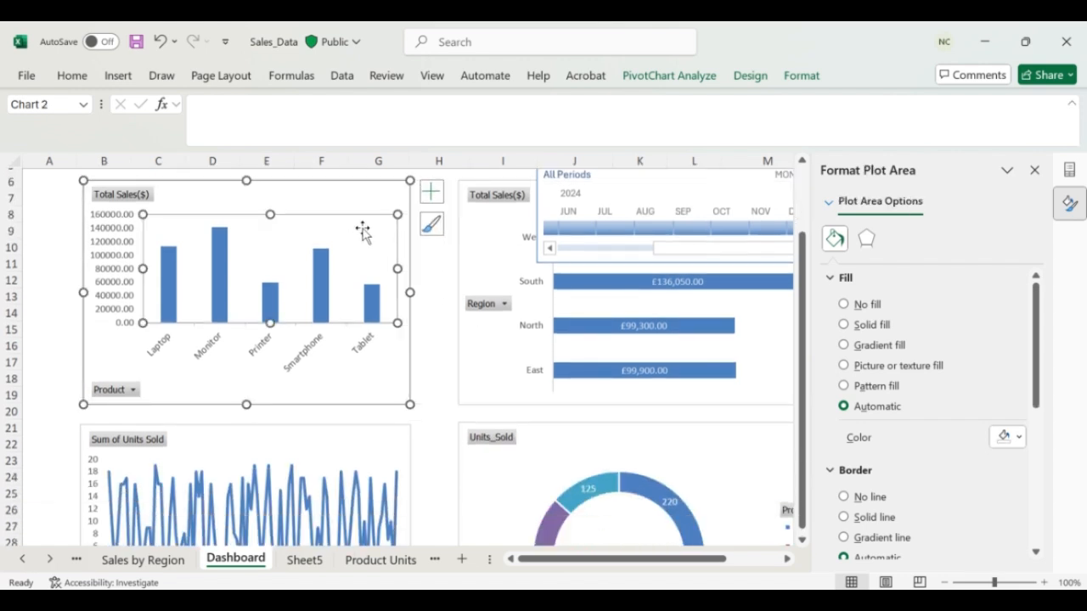
{"action": "left_click", "coordinate": [487, 247], "text": "ctrl"}
{"action": "scroll", "coordinate": [488, 247], "scroll_direction": "down", "scroll_amount": 2}
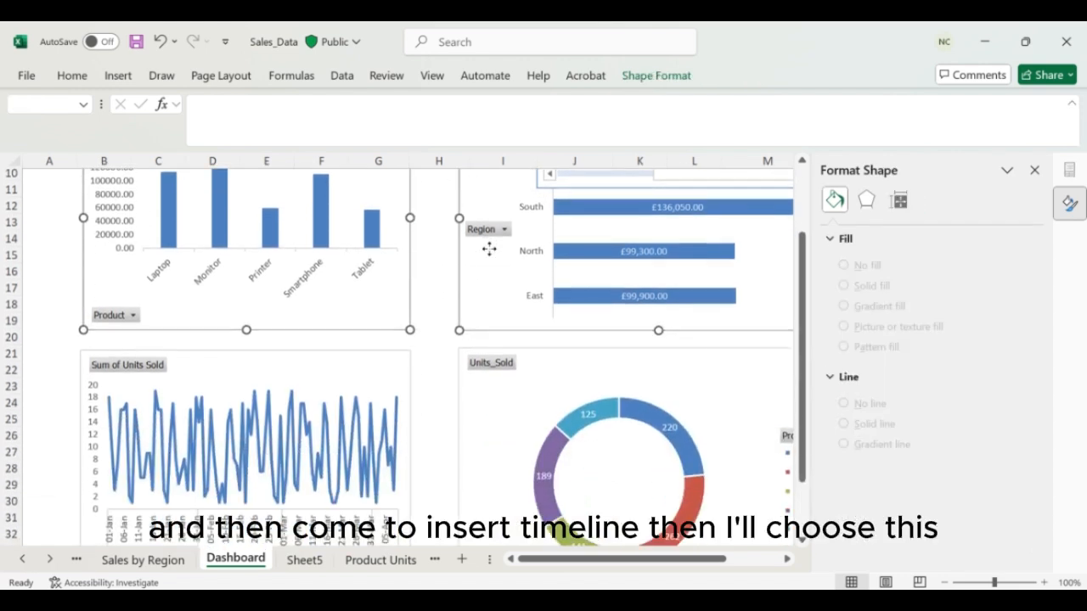
{"action": "left_click", "coordinate": [376, 304], "text": "ctrl"}
{"action": "left_click", "coordinate": [369, 406], "text": "ctrl"}
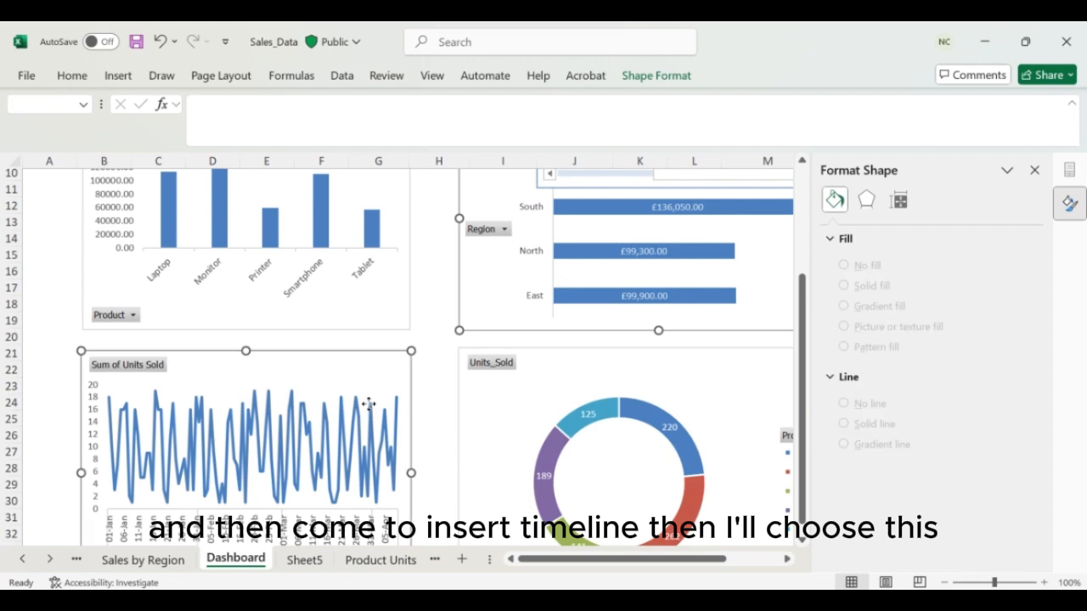
{"action": "left_click", "coordinate": [516, 386], "text": "ctrl"}
{"action": "scroll", "coordinate": [515, 384], "scroll_direction": "down", "scroll_amount": 4}
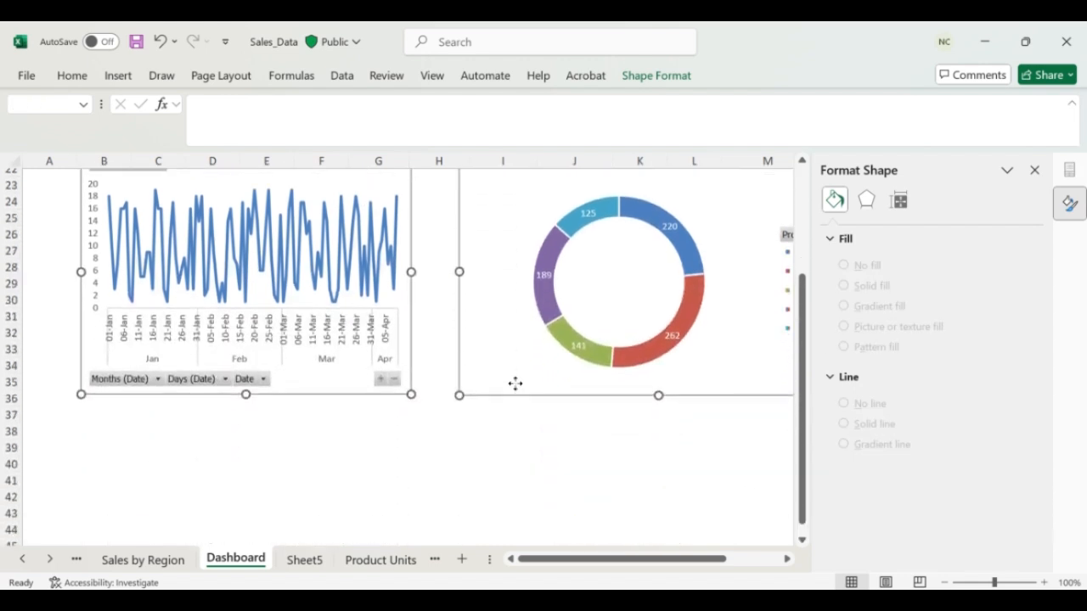
{"action": "right_click", "coordinate": [499, 343]}
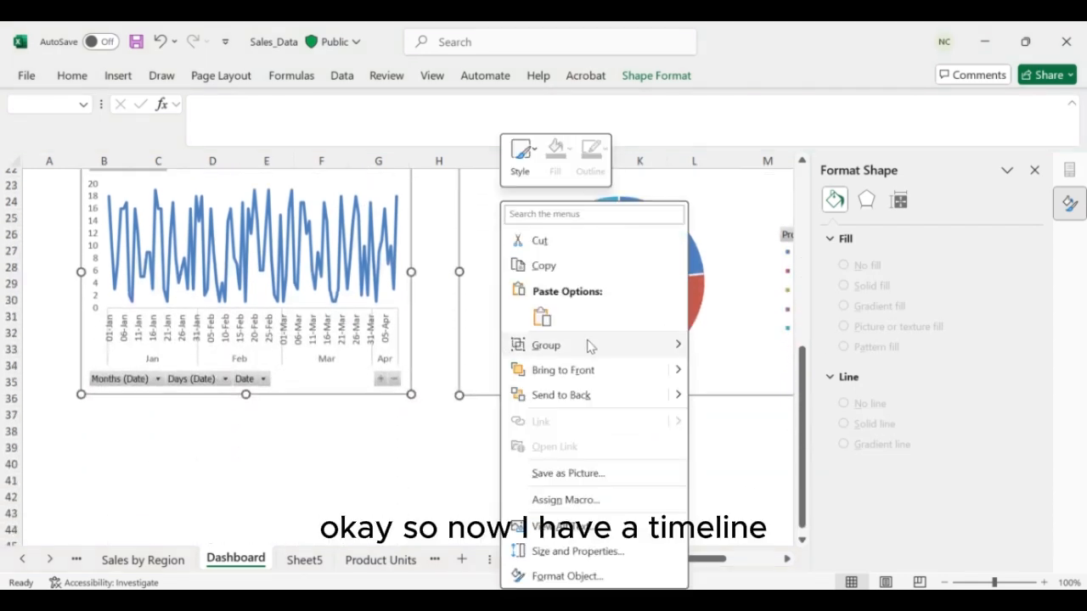
{"action": "mouse_move", "coordinate": [678, 346]}
{"action": "left_click", "coordinate": [734, 348]}
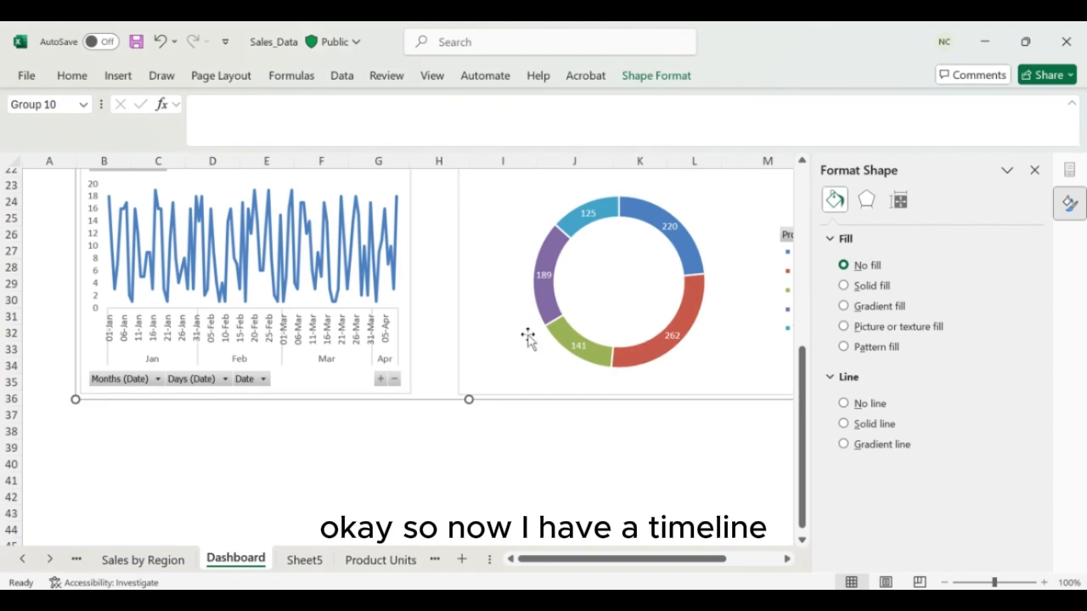
- Try to move the grouped dashboard charts further down the sheet
{"action": "left_click_drag", "start_coordinate": [523, 335], "coordinate": [504, 358]}
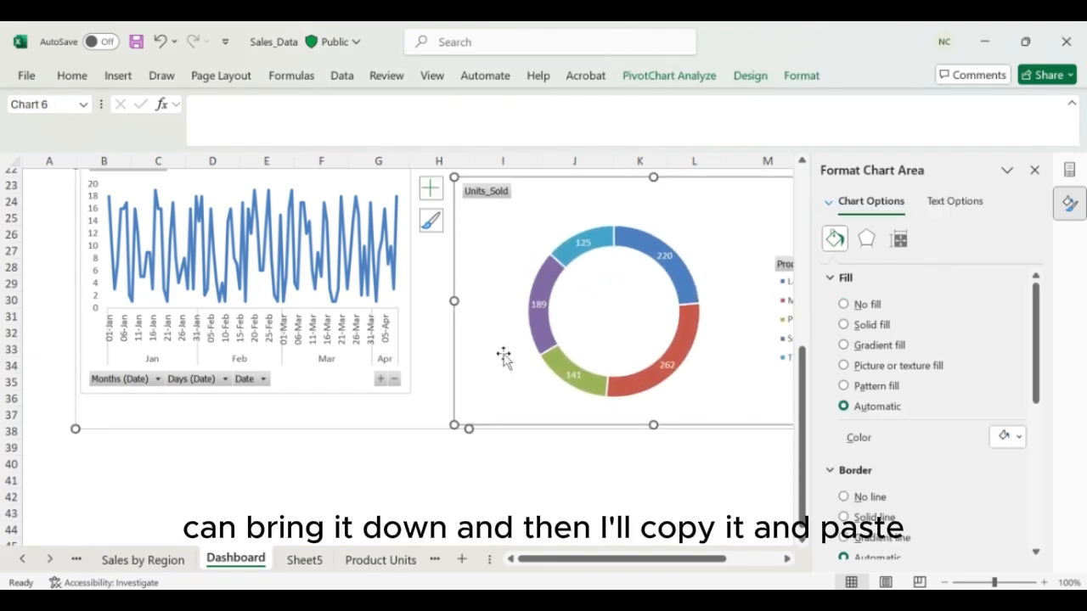
{"action": "key", "text": "ctrl+z"}
{"action": "left_click", "coordinate": [391, 357]}
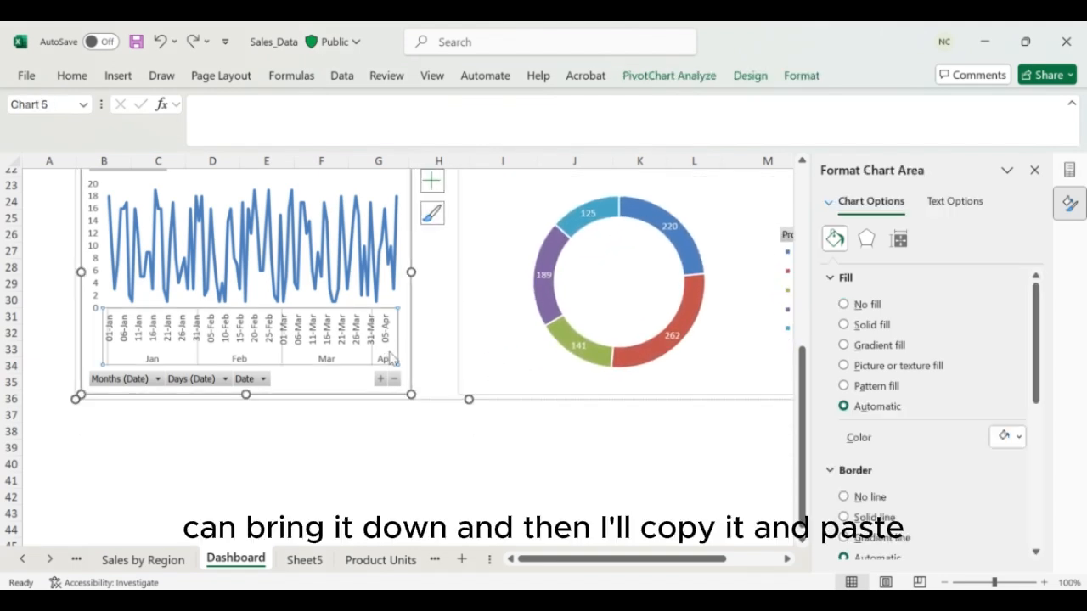
{"action": "left_click", "coordinate": [426, 353]}
{"action": "left_click", "coordinate": [480, 301]}
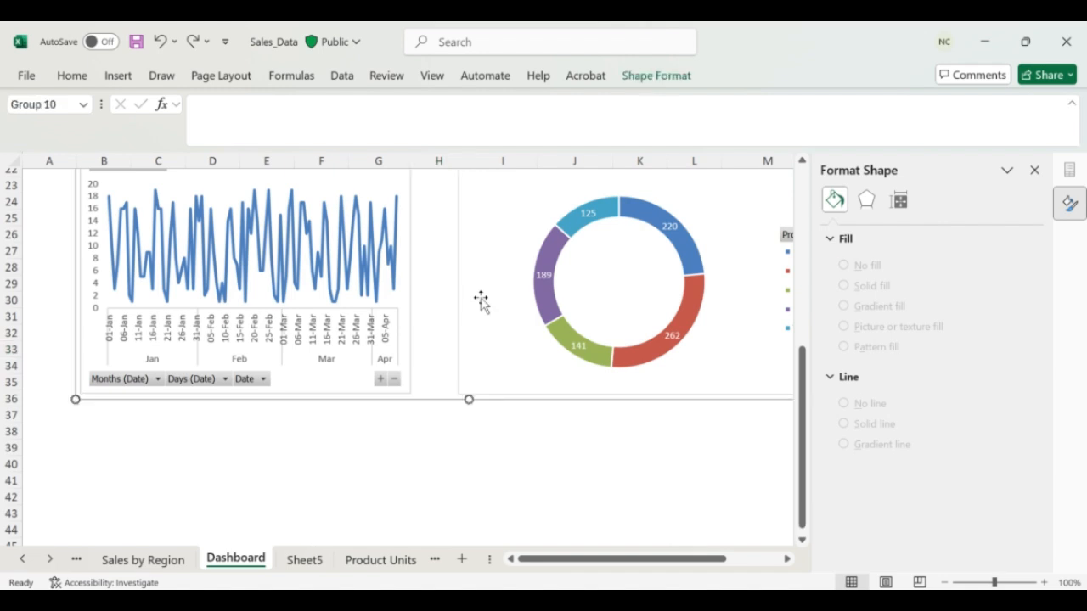
{"action": "left_click_drag", "start_coordinate": [480, 301], "coordinate": [482, 360]}
{"action": "key", "text": "ctrl+z"}
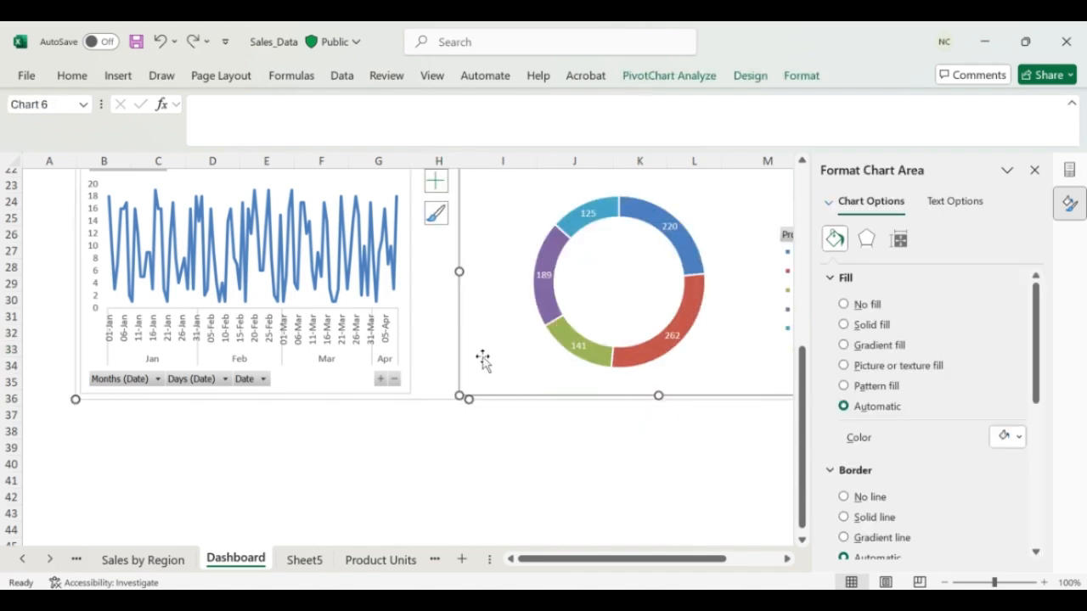
- Group the product sales, regional sales, units sold line and Units_Sold doughnut charts on the dashboard into one object
{"action": "scroll", "coordinate": [482, 360], "scroll_direction": "up", "scroll_amount": 7}
{"action": "left_click", "coordinate": [482, 360]}
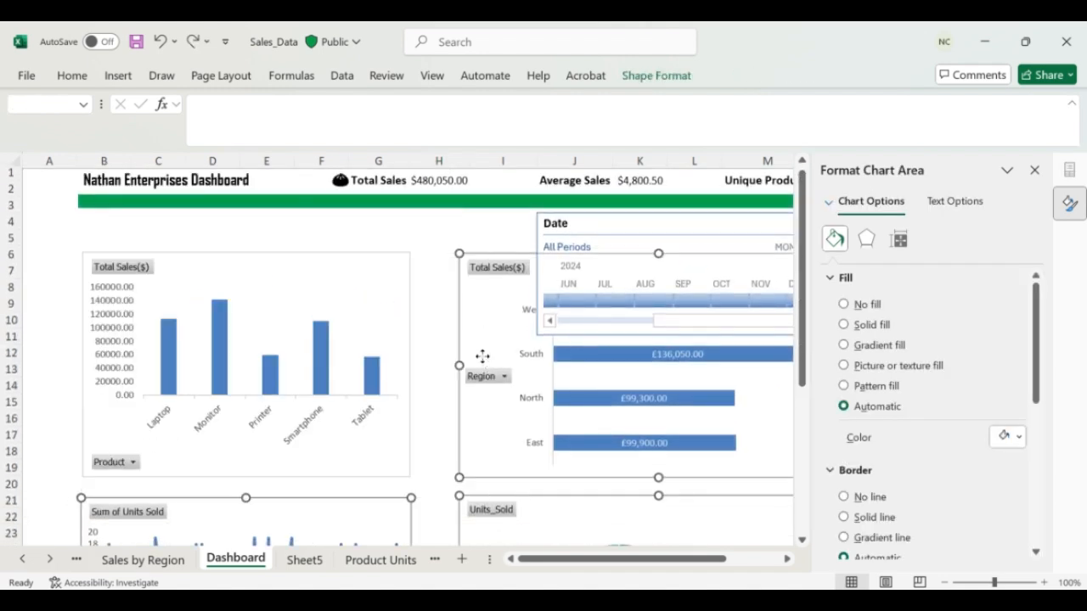
{"action": "left_click", "coordinate": [382, 260]}
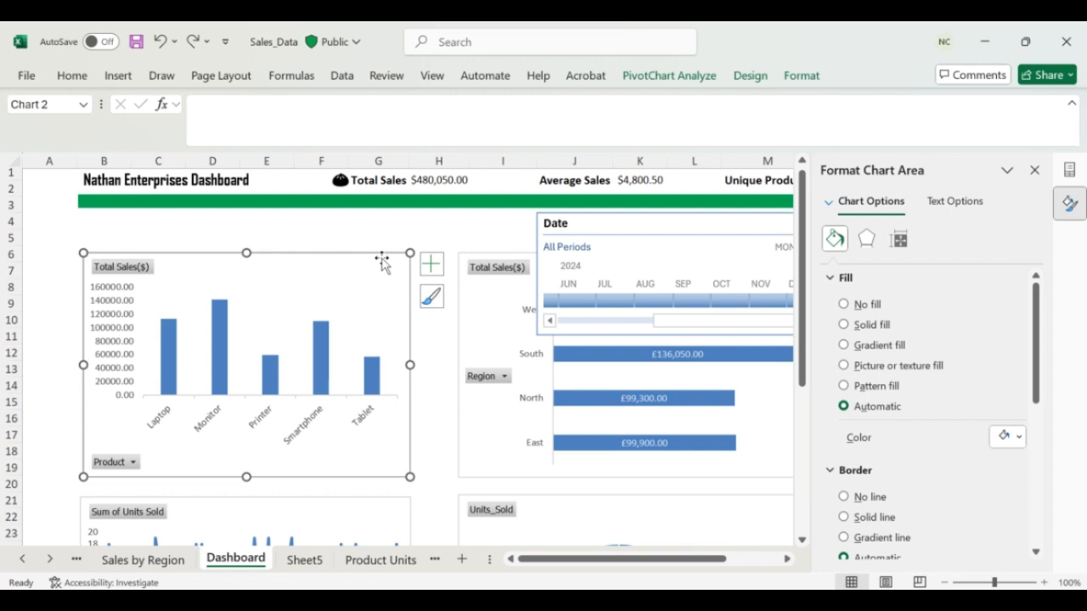
{"action": "left_click", "coordinate": [473, 320], "text": "ctrl"}
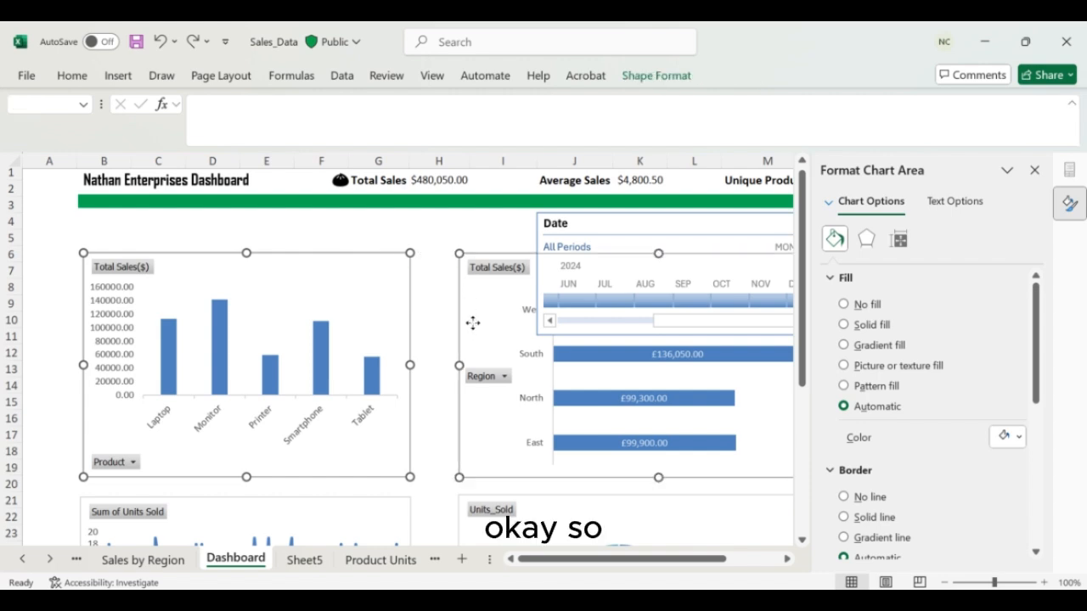
{"action": "left_click", "coordinate": [399, 316], "text": "ctrl"}
{"action": "left_click", "coordinate": [391, 323], "text": "ctrl"}
{"action": "scroll", "coordinate": [391, 322], "scroll_direction": "down", "scroll_amount": 3}
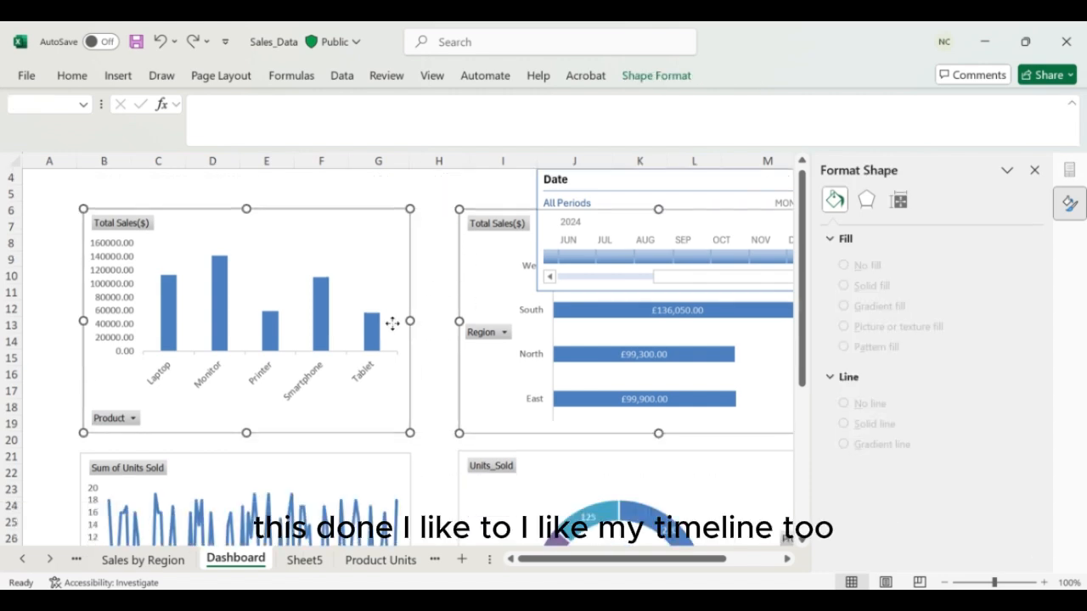
{"action": "left_click", "coordinate": [366, 409], "text": "ctrl"}
{"action": "left_click", "coordinate": [507, 417], "text": "ctrl"}
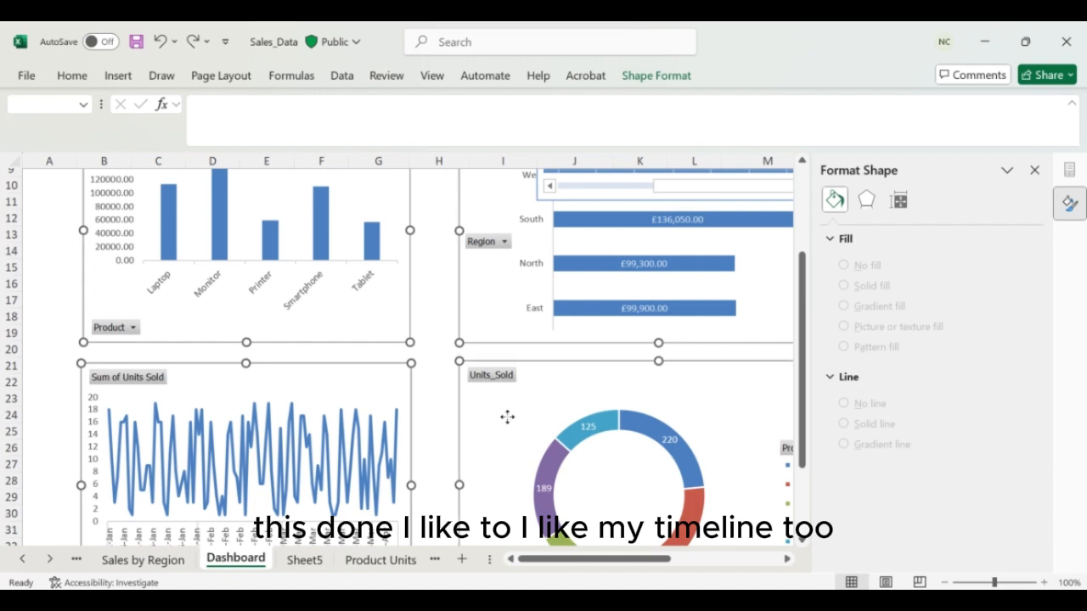
{"action": "right_click", "coordinate": [506, 417]}
{"action": "mouse_move", "coordinate": [624, 173]}
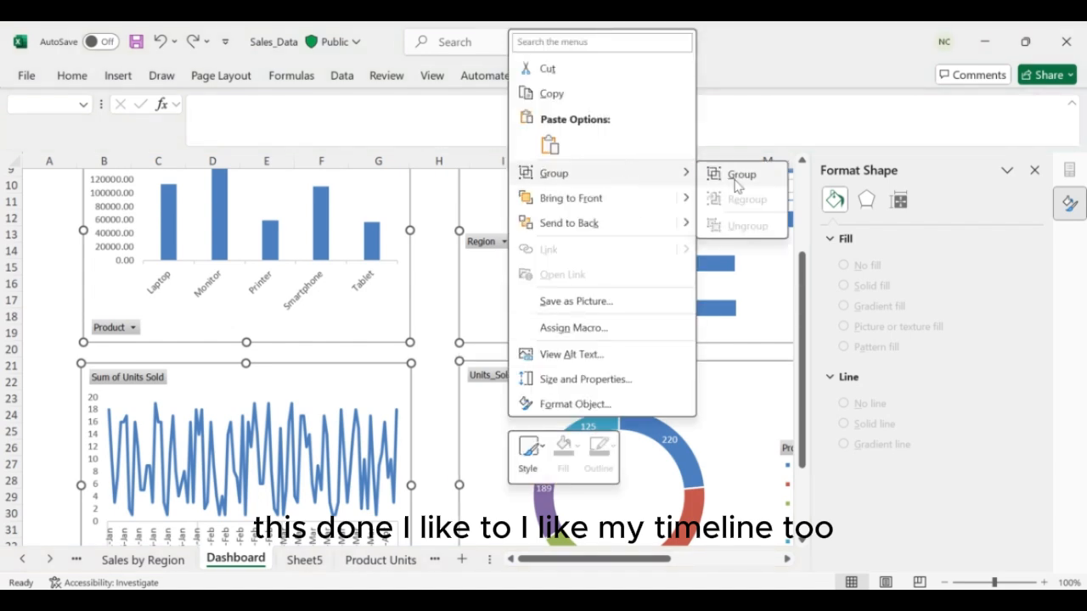
{"action": "left_click", "coordinate": [740, 182]}
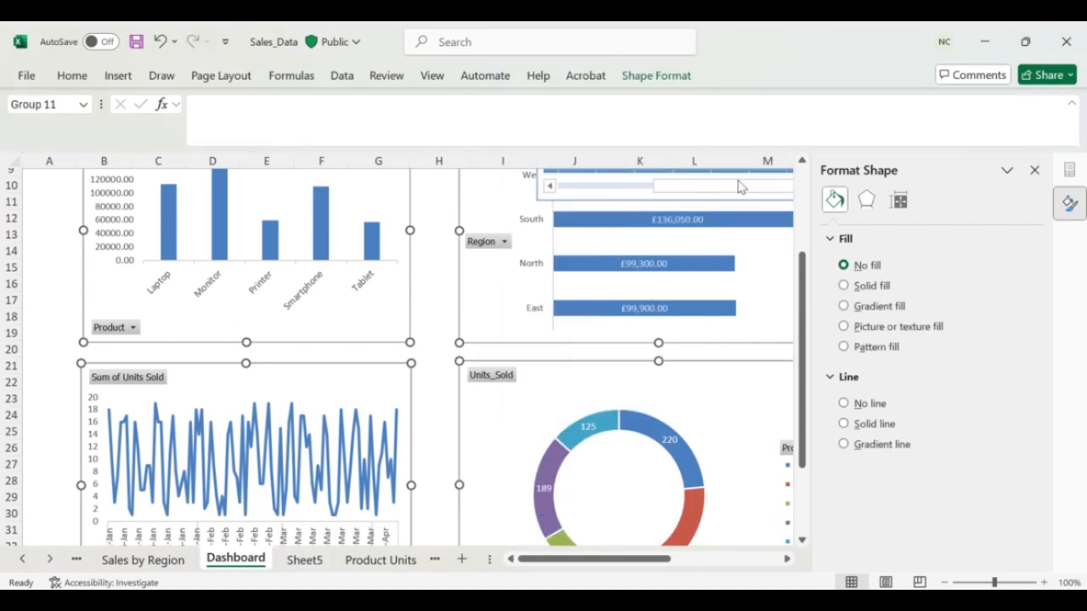
{"action": "left_click", "coordinate": [481, 371]}
{"action": "mouse_move", "coordinate": [480, 301]}
{"action": "left_mouse_down"}
{"action": "mouse_move", "coordinate": [478, 397]}
{"action": "mouse_move", "coordinate": [492, 307]}
{"action": "mouse_move", "coordinate": [479, 302]}
{"action": "left_mouse_up"}
{"action": "left_click", "coordinate": [438, 364]}
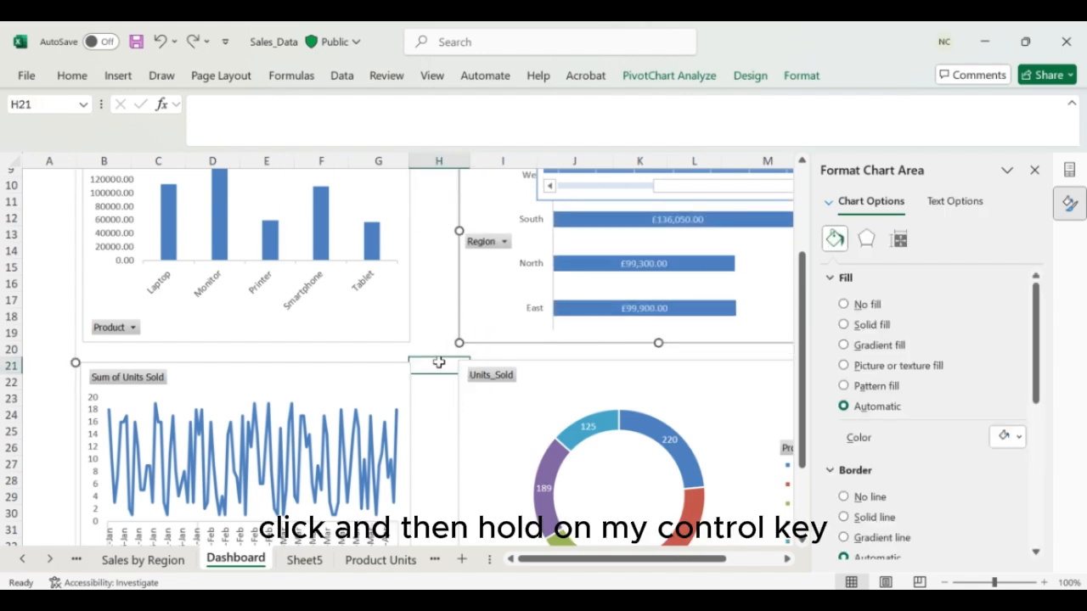
{"action": "left_click", "coordinate": [129, 347]}
{"action": "left_click", "coordinate": [129, 345]}
{"action": "left_click_drag", "start_coordinate": [129, 344], "coordinate": [159, 332]}
{"action": "key", "text": "ctrl+z"}
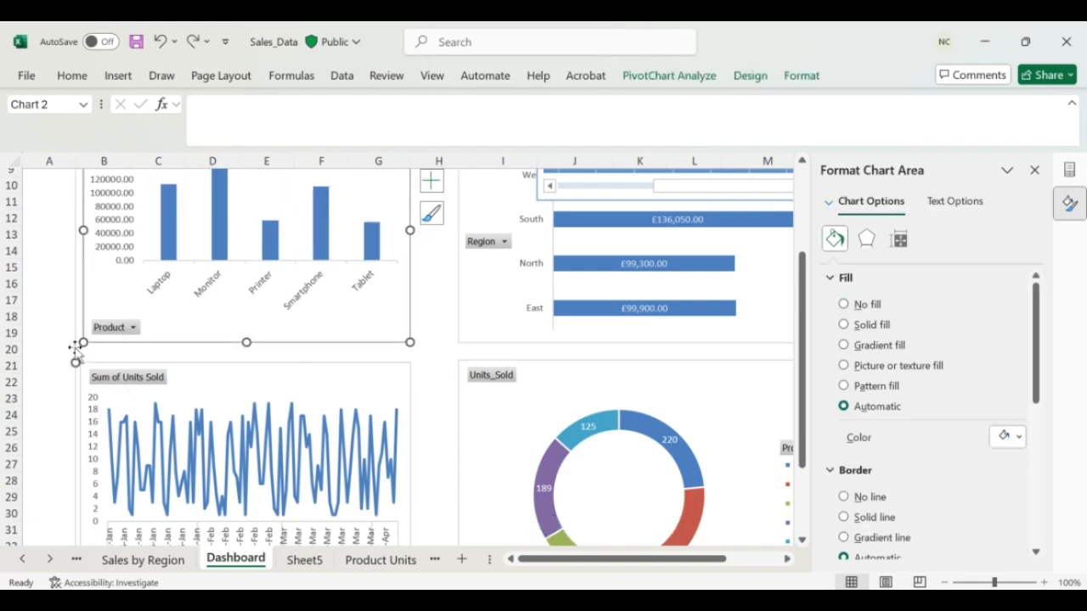
- Move the grouped charts just below the green header band from about column G onward, shifting the Date timeline clear of them
{"action": "left_click_drag", "start_coordinate": [75, 349], "coordinate": [255, 440]}
{"action": "scroll", "coordinate": [209, 376], "scroll_direction": "up", "scroll_amount": 3}
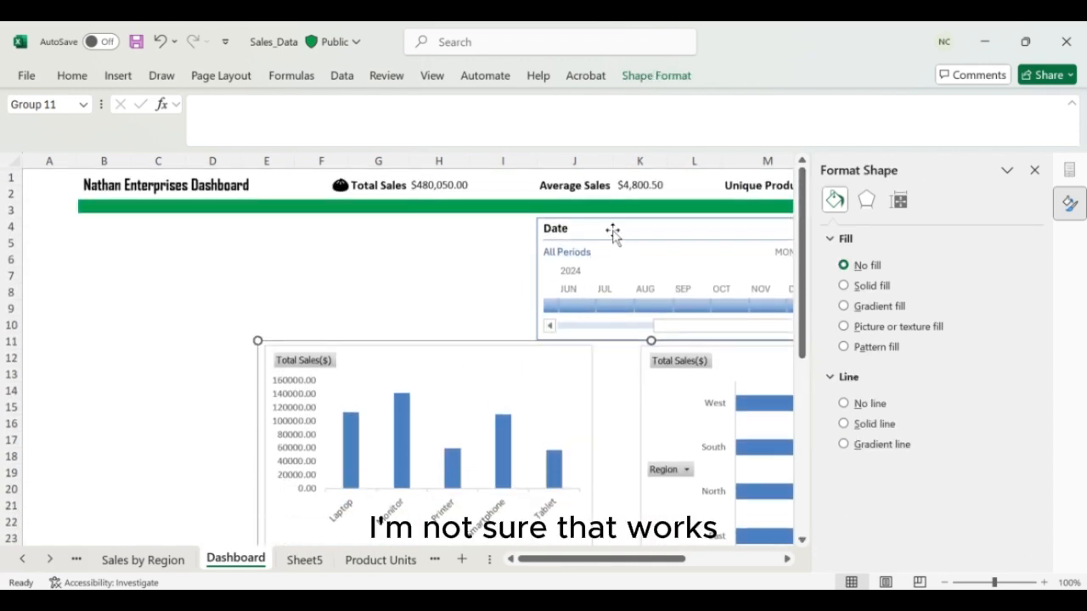
{"action": "left_click_drag", "start_coordinate": [613, 231], "coordinate": [98, 404]}
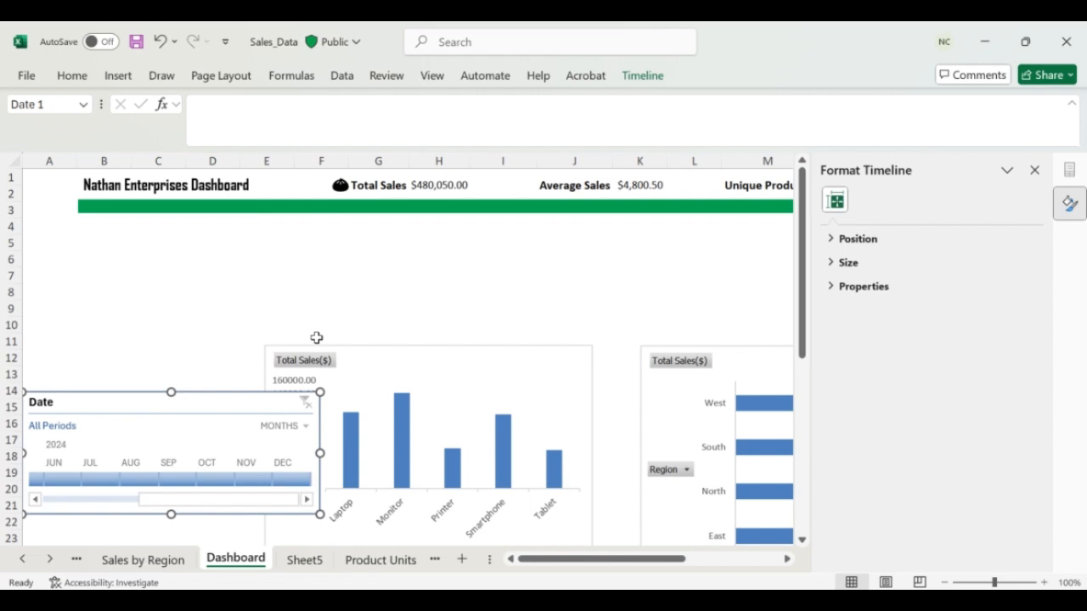
{"action": "left_click", "coordinate": [303, 347]}
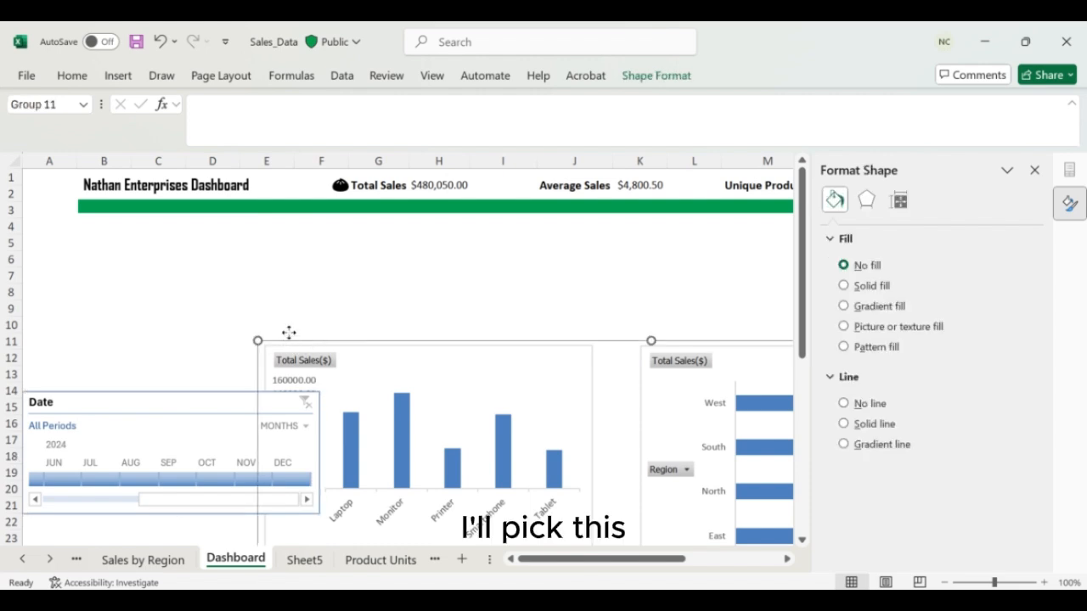
{"action": "left_click_drag", "start_coordinate": [288, 333], "coordinate": [374, 216]}
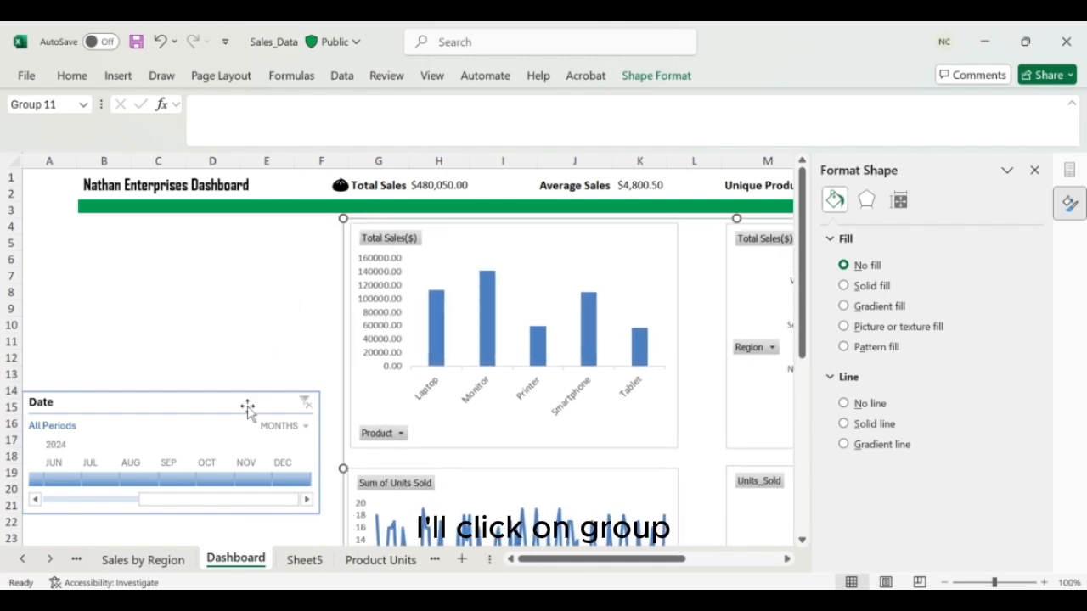
- Place the Date timeline below the green band beside the product sales chart and narrow it to fit columns B to F
{"action": "left_click", "coordinate": [243, 428]}
{"action": "left_click_drag", "start_coordinate": [233, 405], "coordinate": [267, 242]}
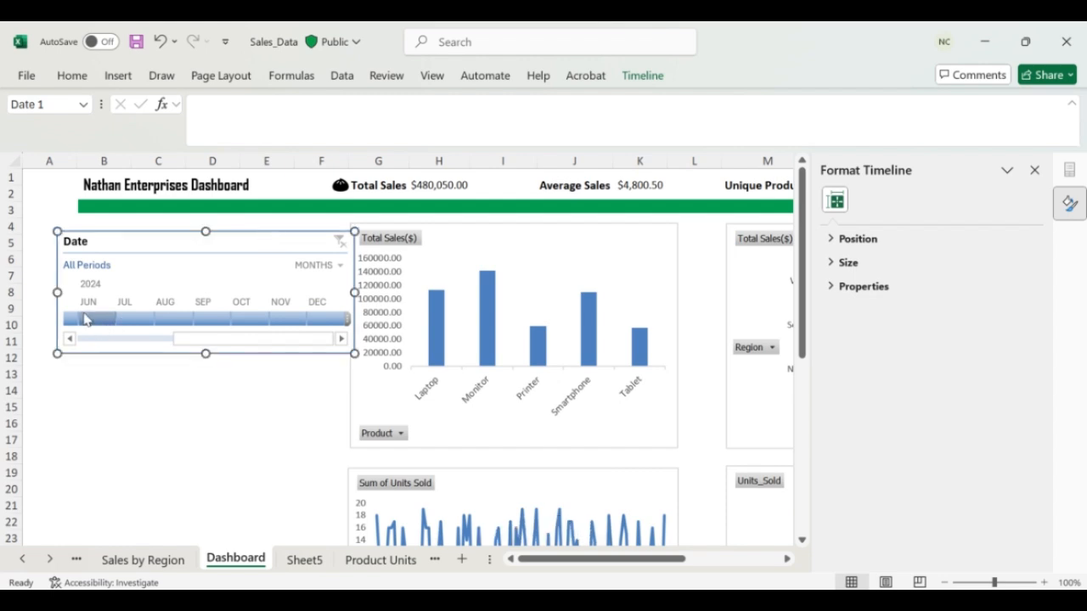
{"action": "left_click_drag", "start_coordinate": [56, 290], "coordinate": [75, 288]}
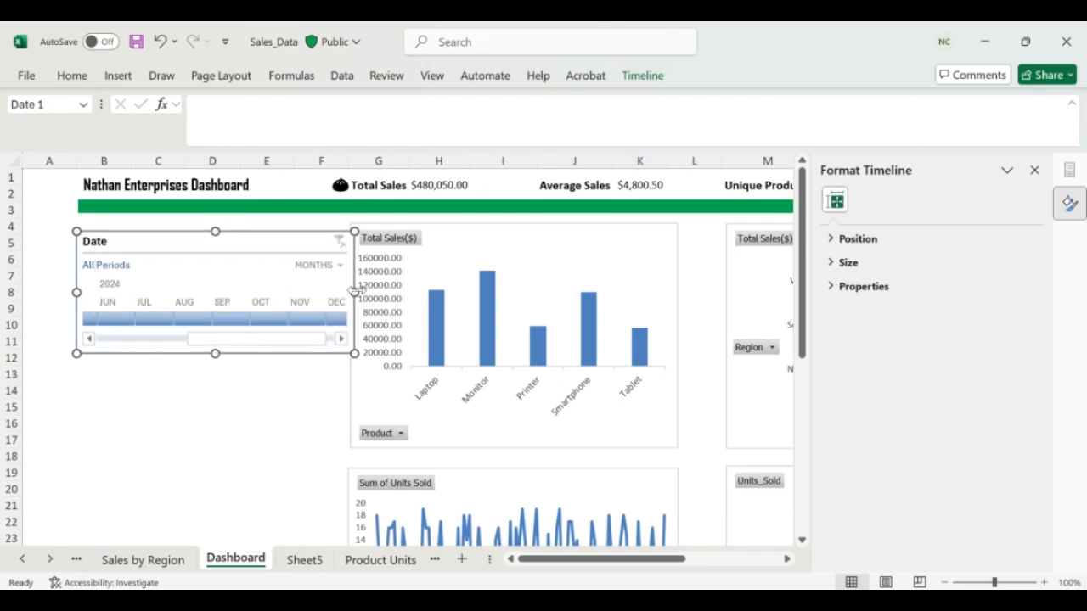
{"action": "left_click_drag", "start_coordinate": [356, 290], "coordinate": [341, 290]}
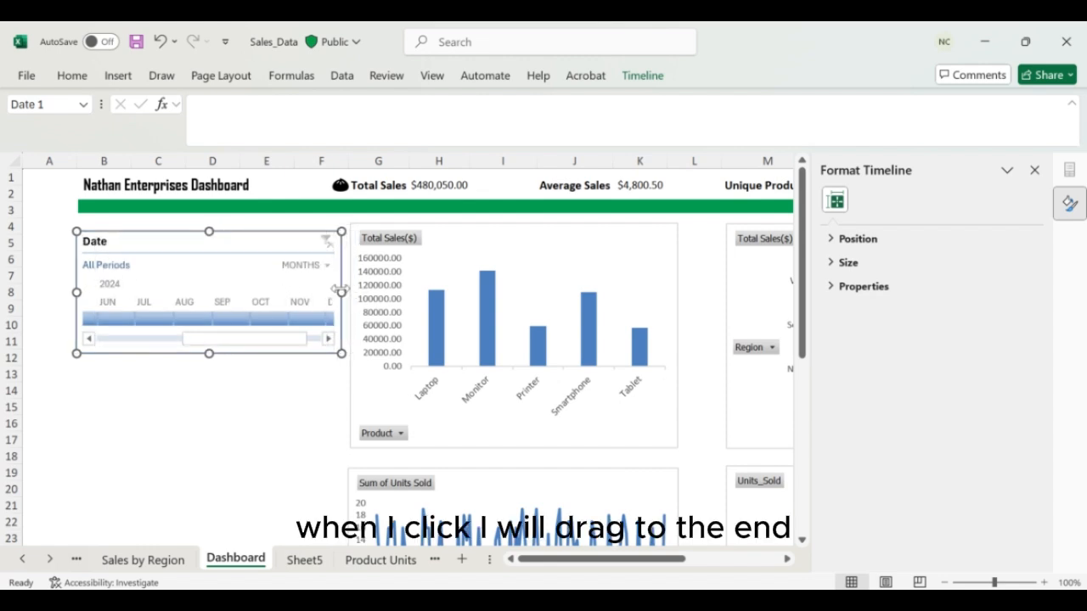
{"action": "left_click_drag", "start_coordinate": [275, 339], "coordinate": [310, 368]}
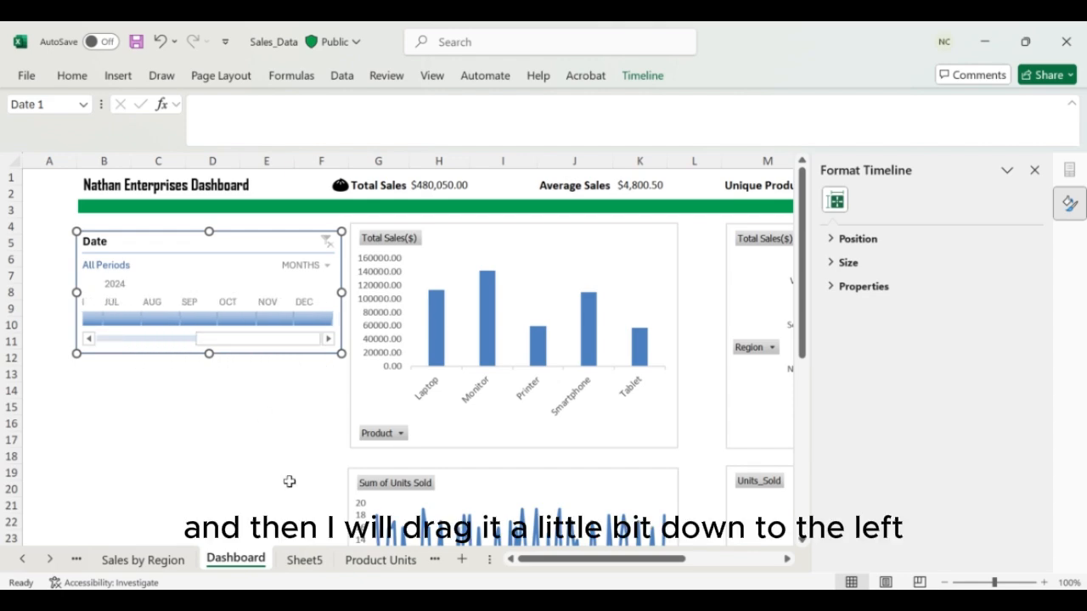
{"action": "scroll", "coordinate": [289, 481], "scroll_direction": "right", "scroll_amount": 4}
{"action": "scroll", "coordinate": [290, 481], "scroll_direction": "down", "scroll_amount": 5}
{"action": "scroll", "coordinate": [289, 481], "scroll_direction": "up", "scroll_amount": 5}
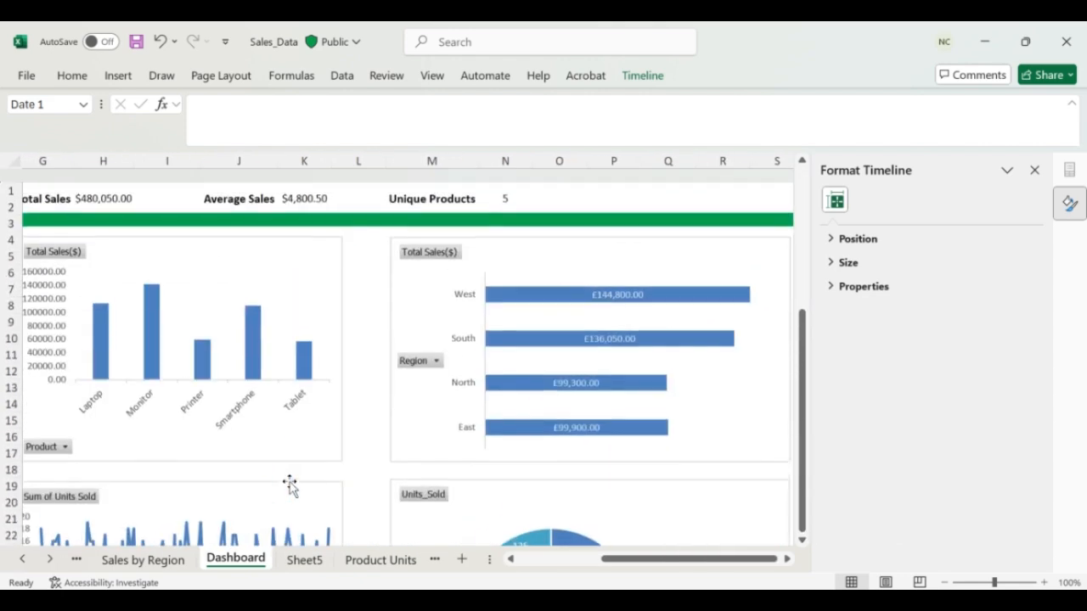
{"action": "scroll", "coordinate": [289, 481], "scroll_direction": "down", "scroll_amount": 1}
{"action": "scroll", "coordinate": [242, 442], "scroll_direction": "left", "scroll_amount": 4}
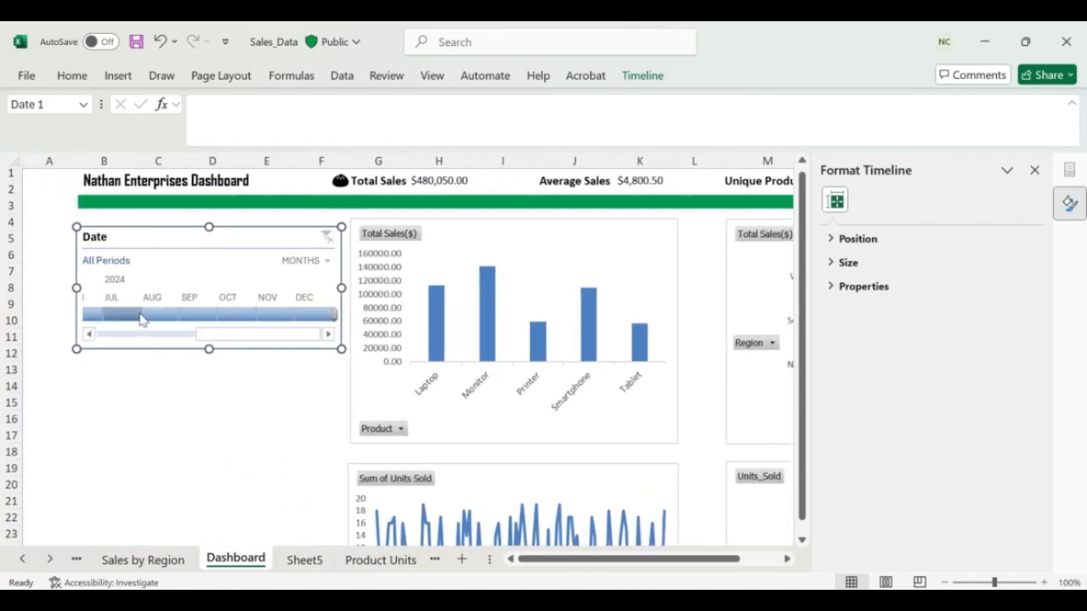
- Filter the Date timeline to January 2024 and examine which dashboard charts respond
{"action": "left_click", "coordinate": [150, 335]}
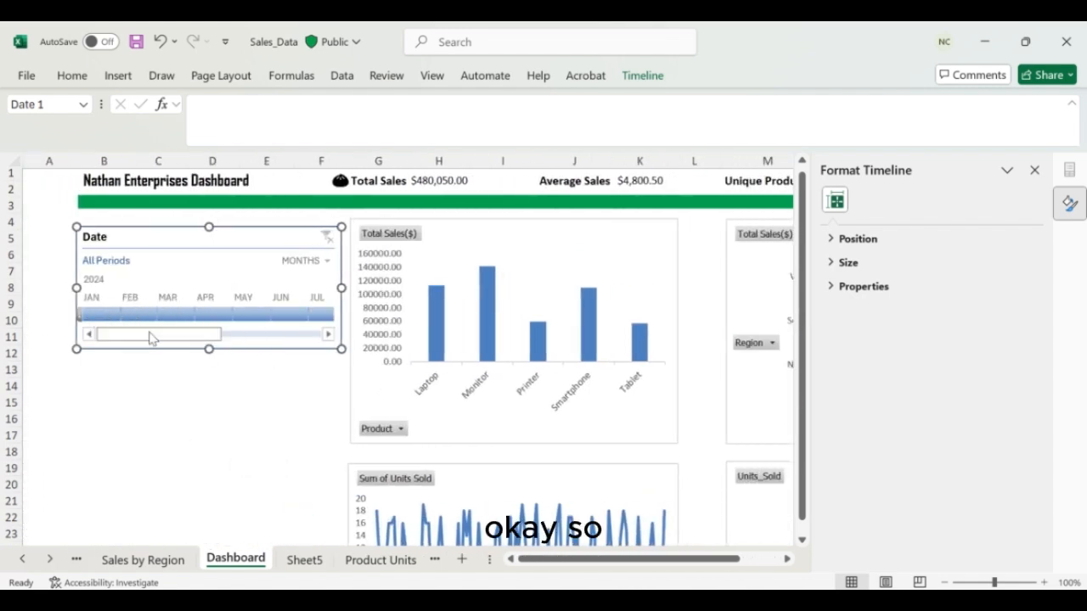
{"action": "left_click", "coordinate": [100, 316]}
{"action": "scroll", "coordinate": [378, 405], "scroll_direction": "down", "scroll_amount": 5}
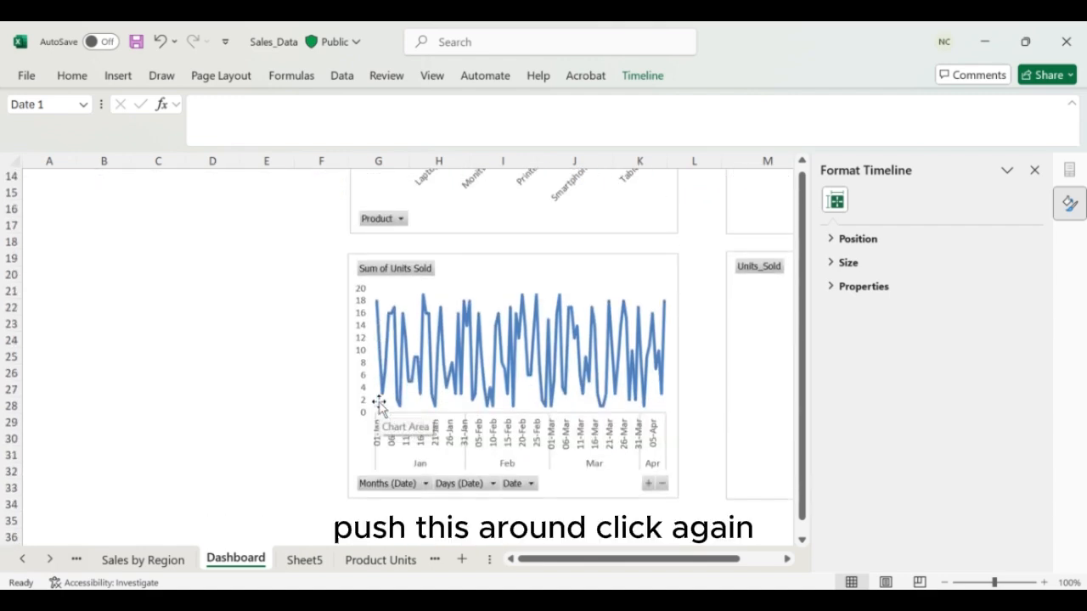
{"action": "scroll", "coordinate": [379, 408], "scroll_direction": "up", "scroll_amount": 2}
{"action": "scroll", "coordinate": [381, 409], "scroll_direction": "right", "scroll_amount": 3}
{"action": "scroll", "coordinate": [381, 407], "scroll_direction": "right", "scroll_amount": 4}
{"action": "scroll", "coordinate": [380, 408], "scroll_direction": "left", "scroll_amount": 1}
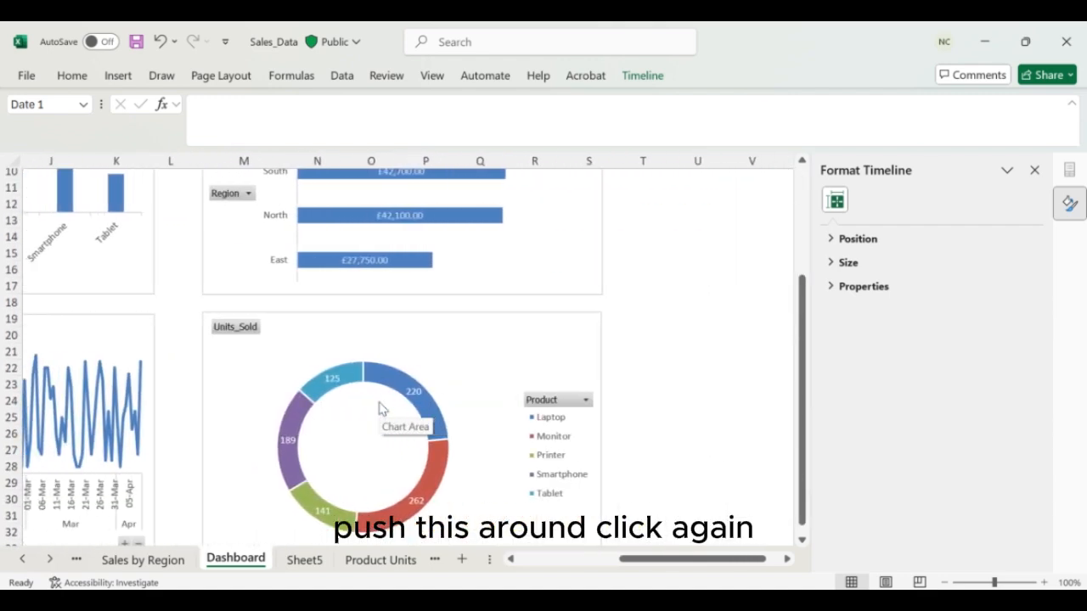
{"action": "scroll", "coordinate": [380, 408], "scroll_direction": "up", "scroll_amount": 3}
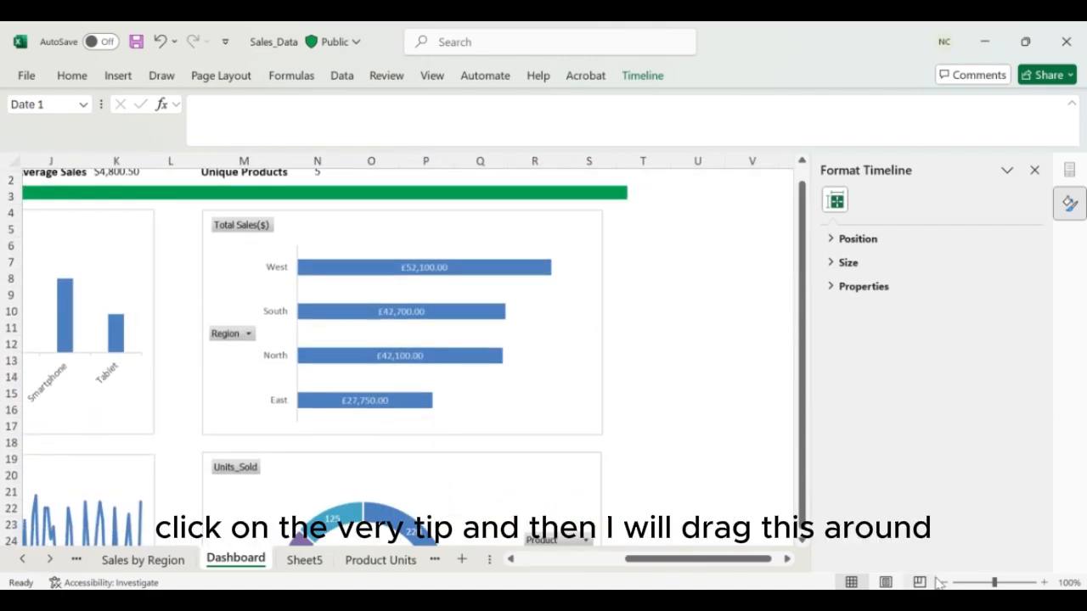
- Show the dashboard in Normal view at 70% zoom and test the Date timeline with February 2024 and January 2024
{"action": "left_click", "coordinate": [919, 581]}
{"action": "left_click", "coordinate": [953, 582]}
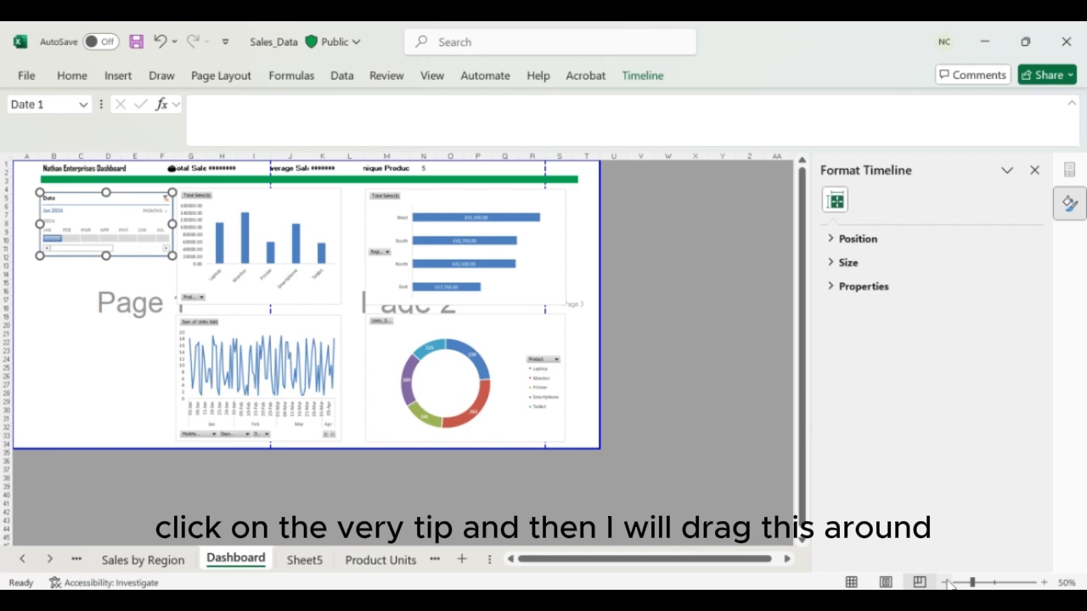
{"action": "left_click", "coordinate": [852, 582]}
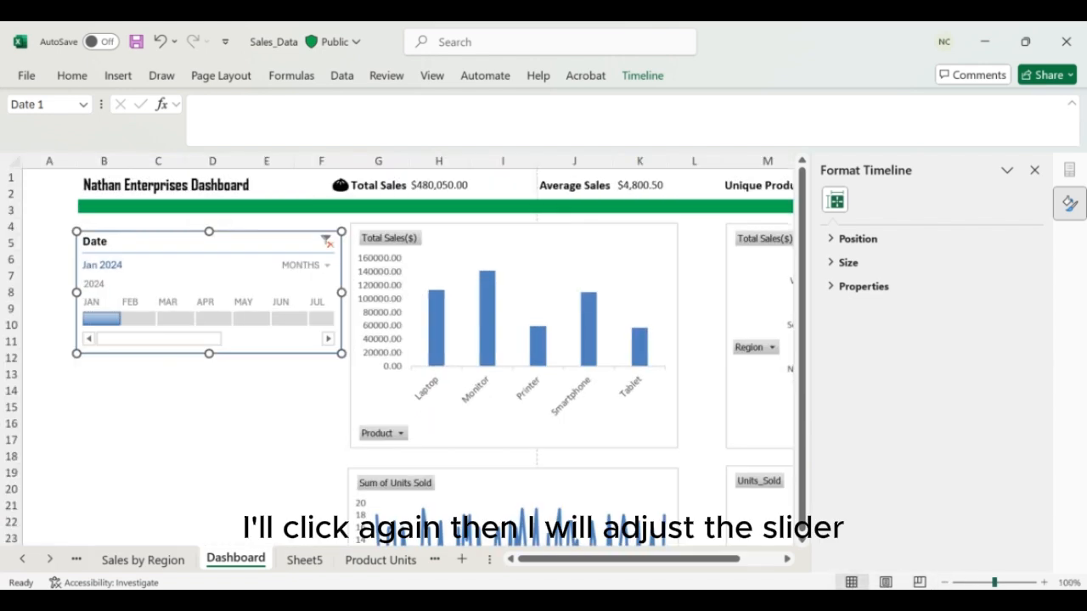
{"action": "left_click", "coordinate": [946, 582]}
{"action": "left_click", "coordinate": [947, 583]}
{"action": "left_click", "coordinate": [947, 582]}
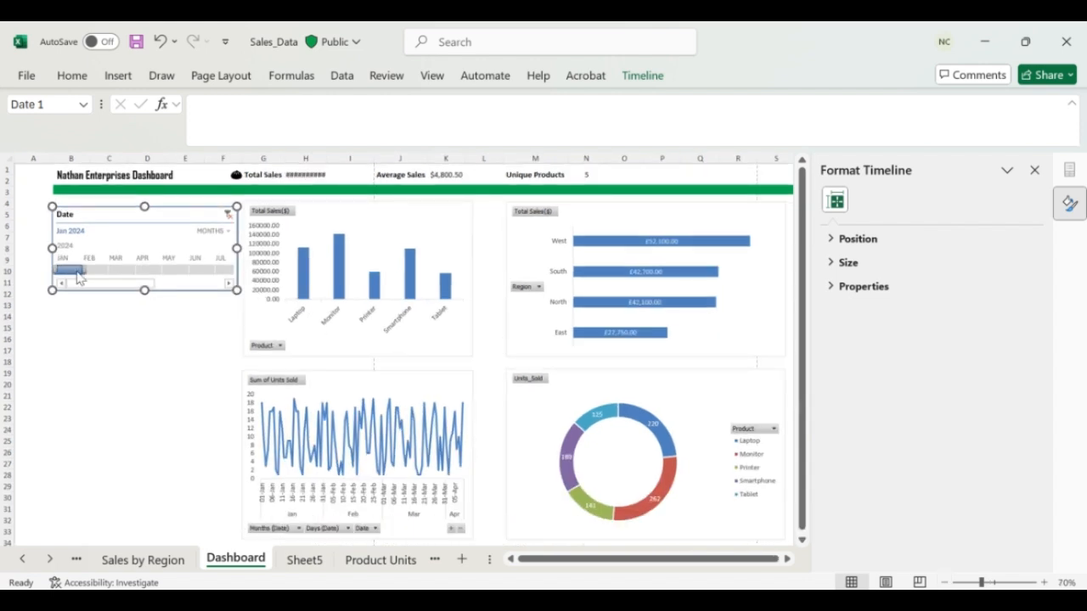
{"action": "left_click", "coordinate": [101, 273]}
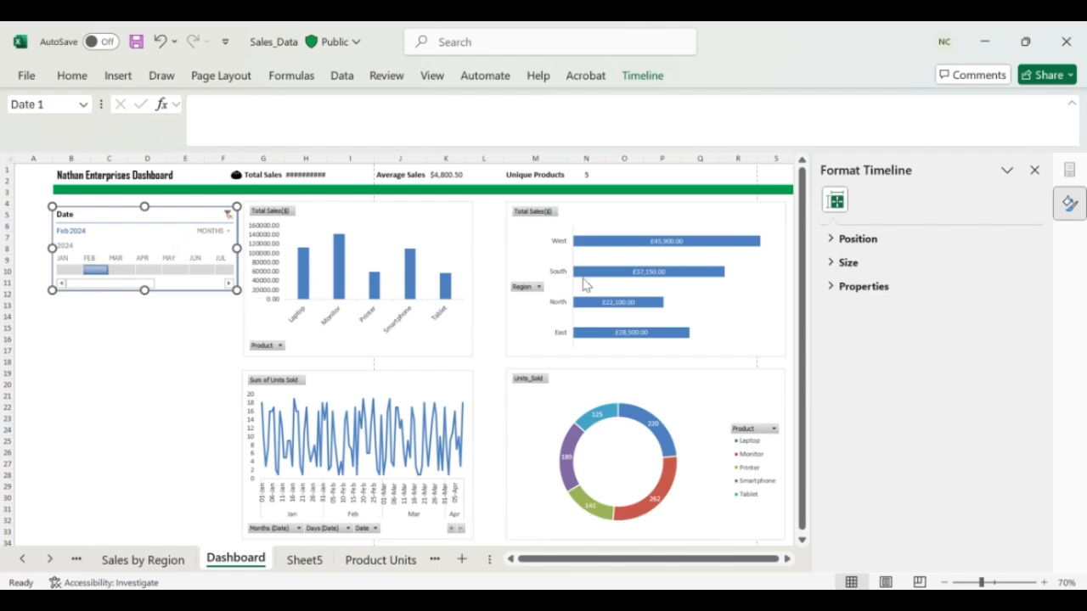
{"action": "left_click", "coordinate": [67, 273]}
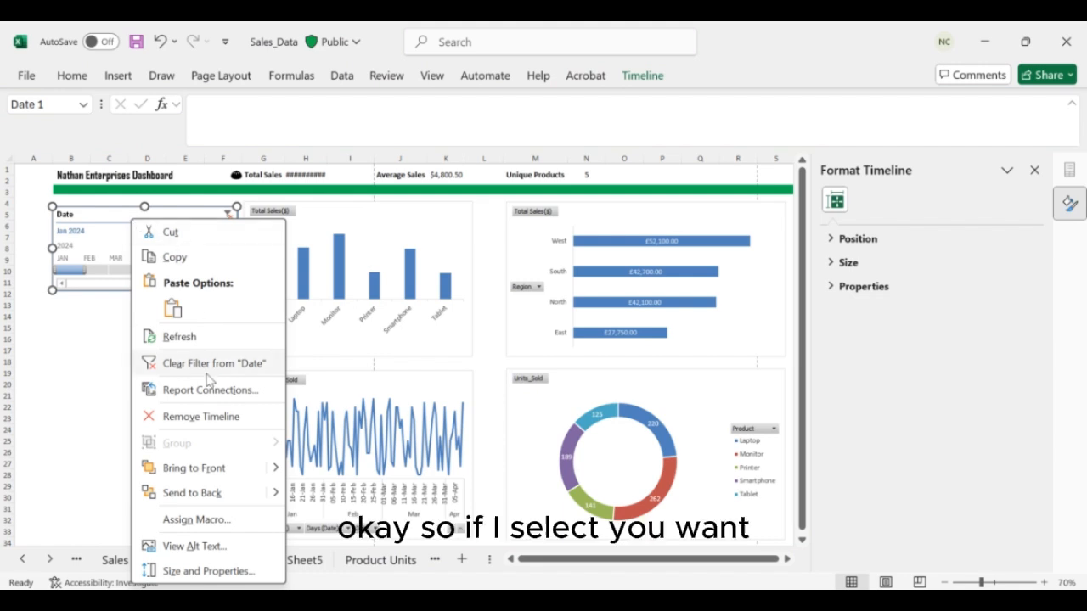
- Connect the Date timeline to PivotTable4, PivotTable1 and PivotTable3 in addition to the regional pivot table
{"action": "left_click", "coordinate": [193, 392]}
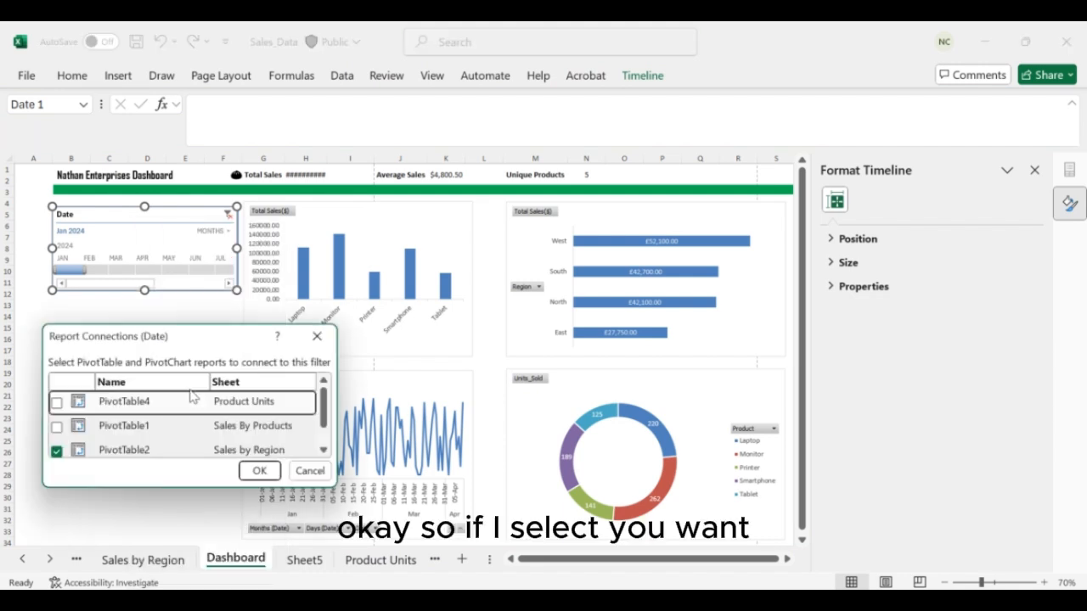
{"action": "left_click", "coordinate": [56, 403]}
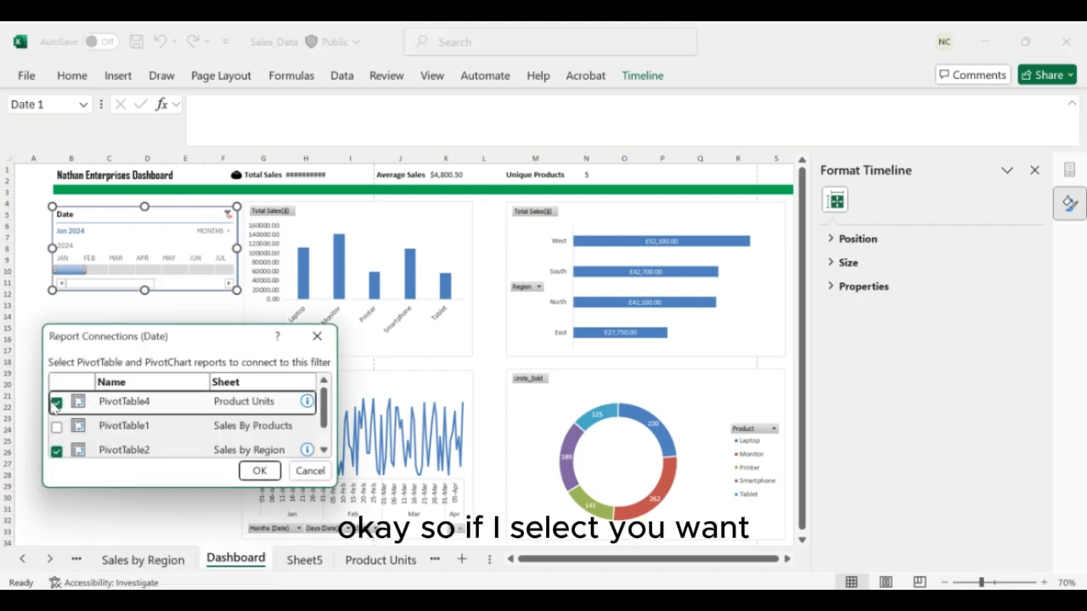
{"action": "left_click", "coordinate": [56, 425]}
{"action": "scroll", "coordinate": [56, 438], "scroll_direction": "down", "scroll_amount": 1}
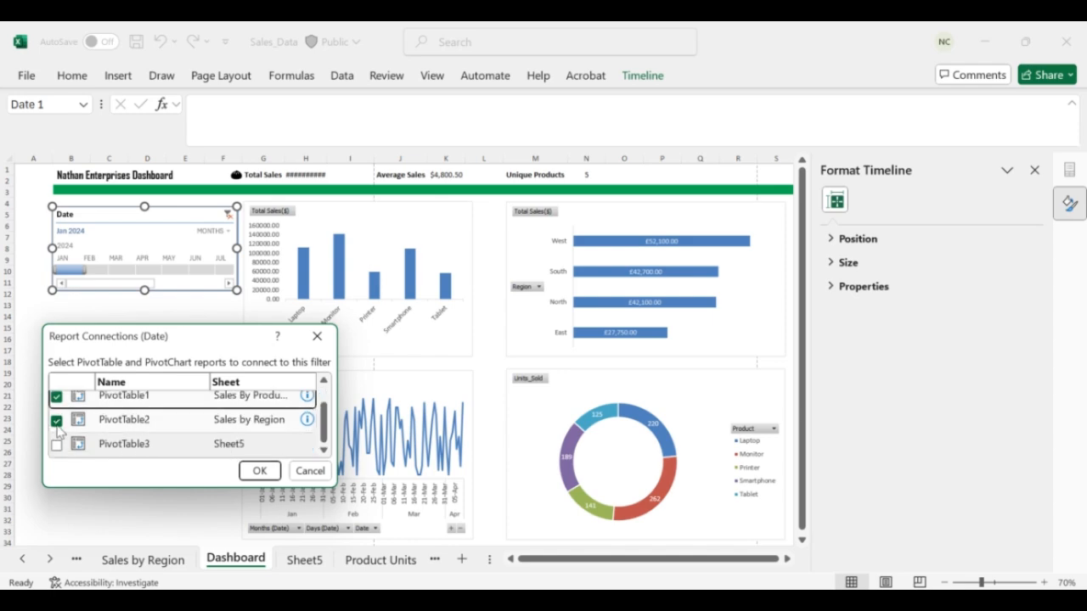
{"action": "left_click", "coordinate": [56, 445]}
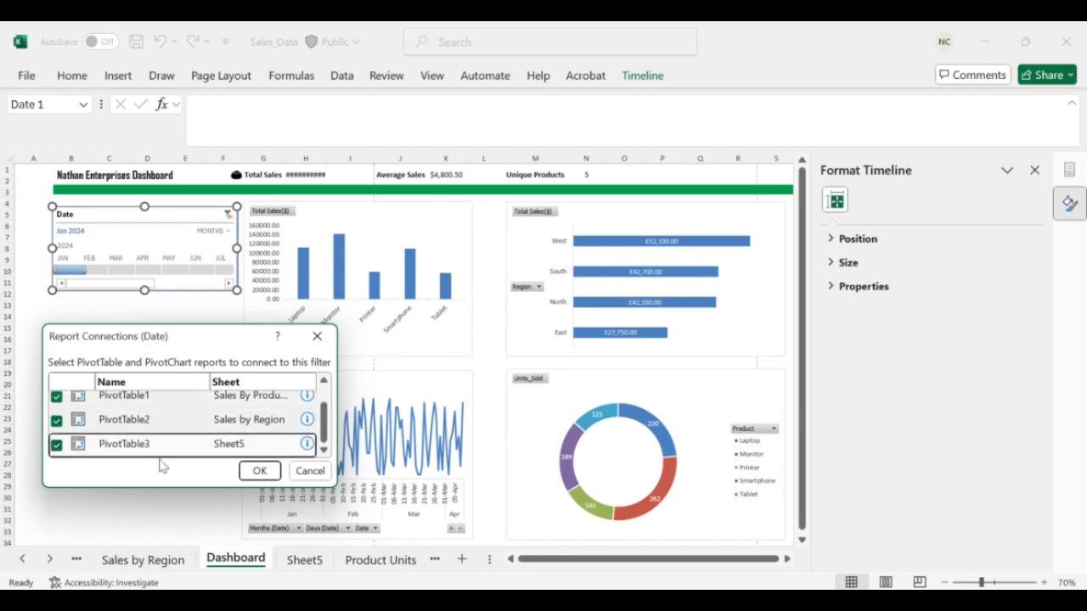
{"action": "left_click", "coordinate": [259, 474]}
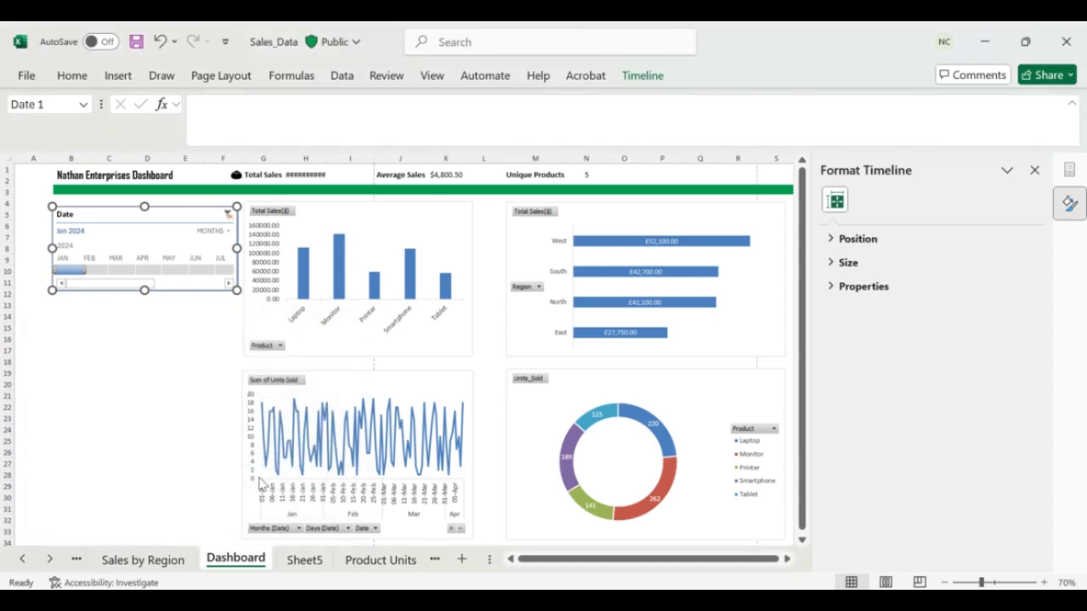
- Filter the connected dashboard charts to February 2024 and to March 2024 with the Date timeline
{"action": "left_click", "coordinate": [96, 272]}
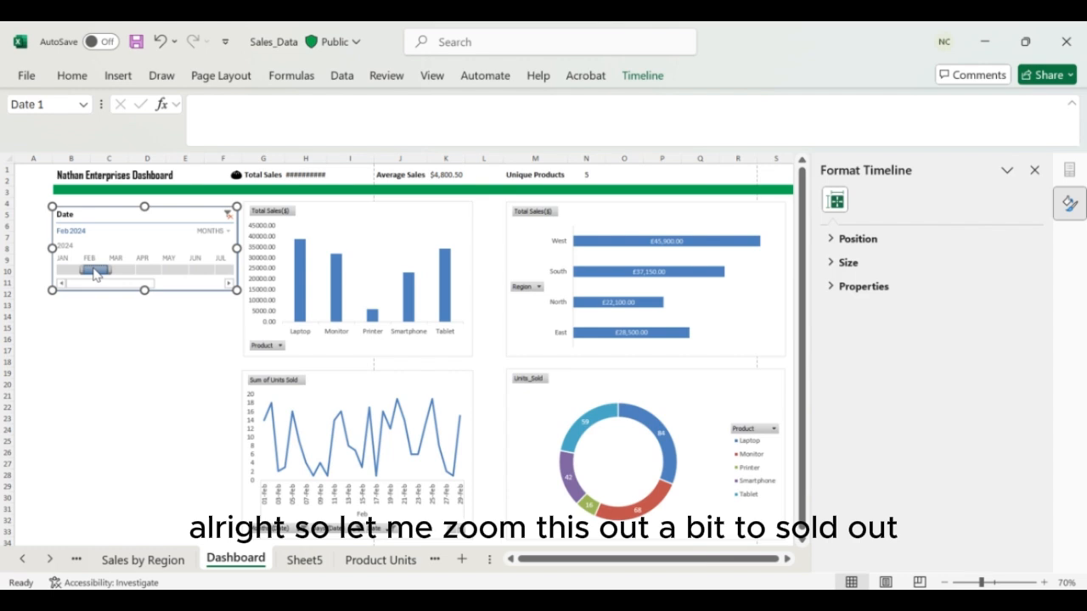
{"action": "left_click", "coordinate": [121, 271]}
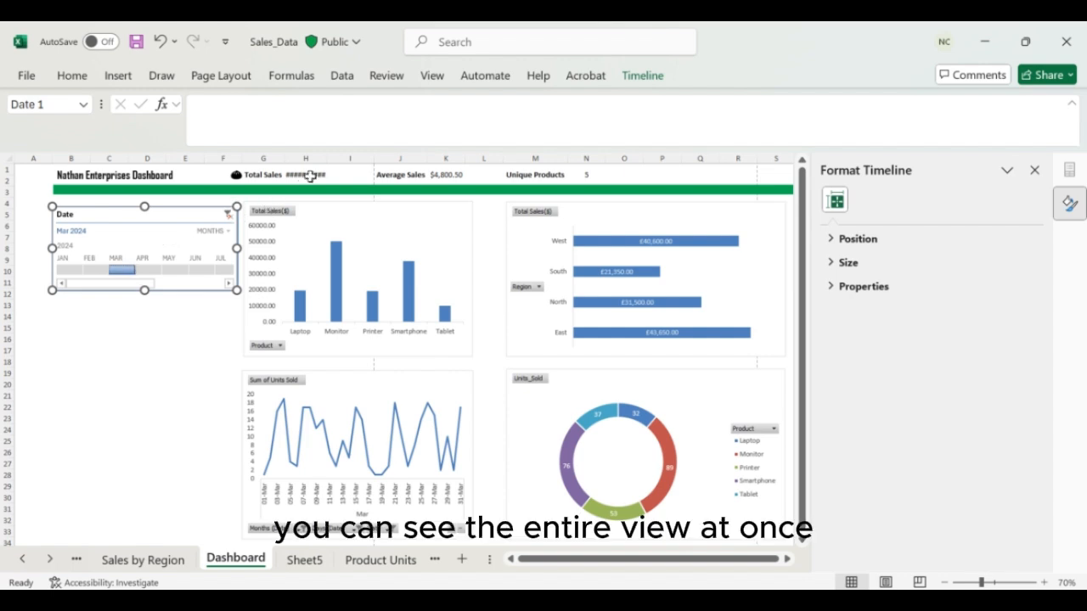
- Widen column H to fit the Total Sales figure and reset the Date timeline from January 2024 to all periods
{"action": "left_click_drag", "start_coordinate": [325, 161], "coordinate": [327, 161]}
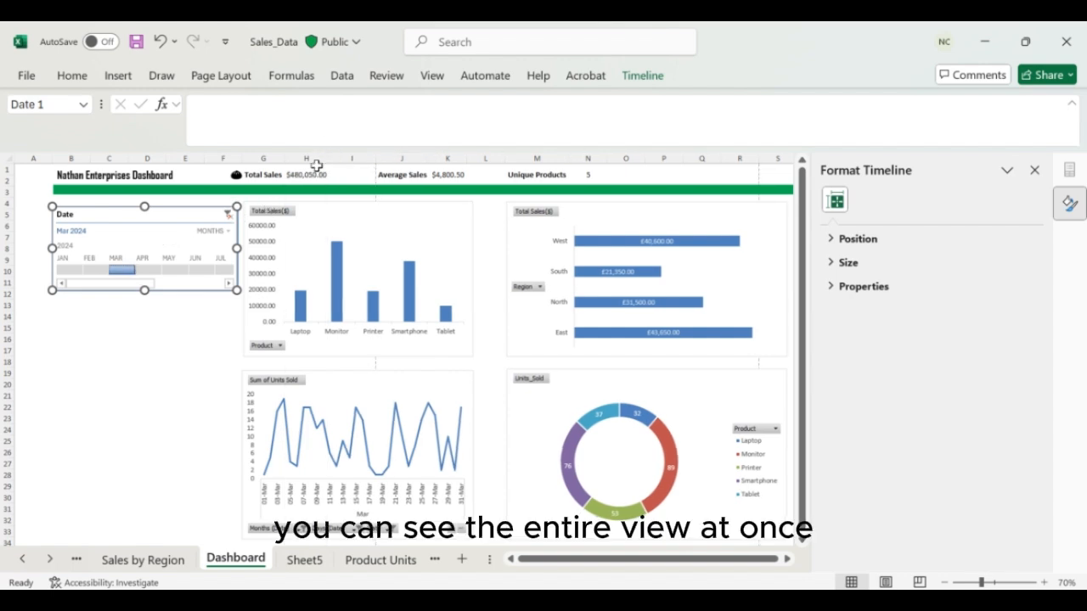
{"action": "left_click", "coordinate": [79, 271]}
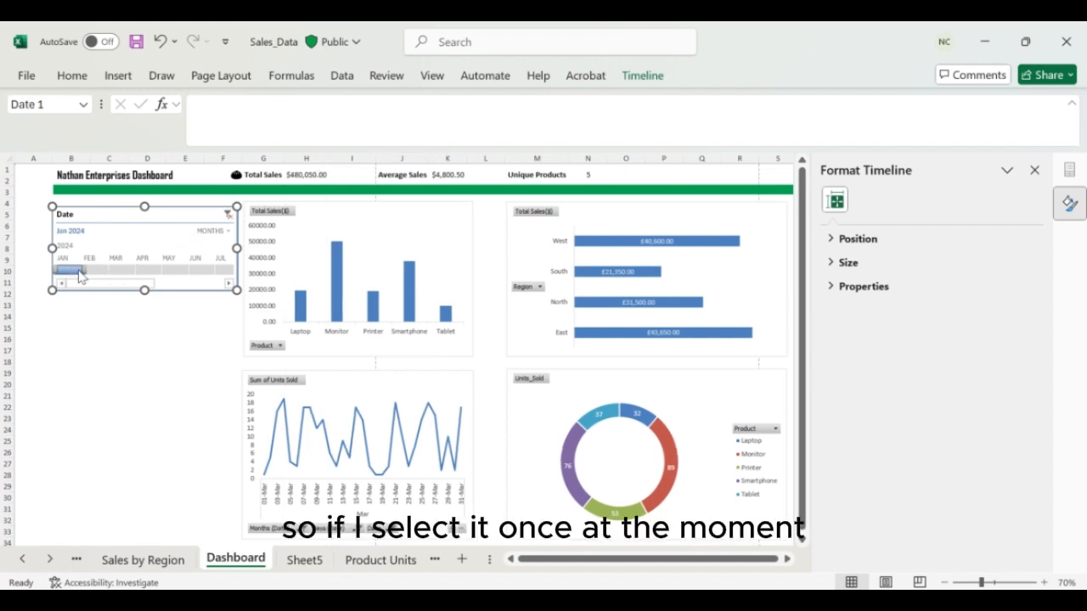
{"action": "left_click", "coordinate": [227, 216]}
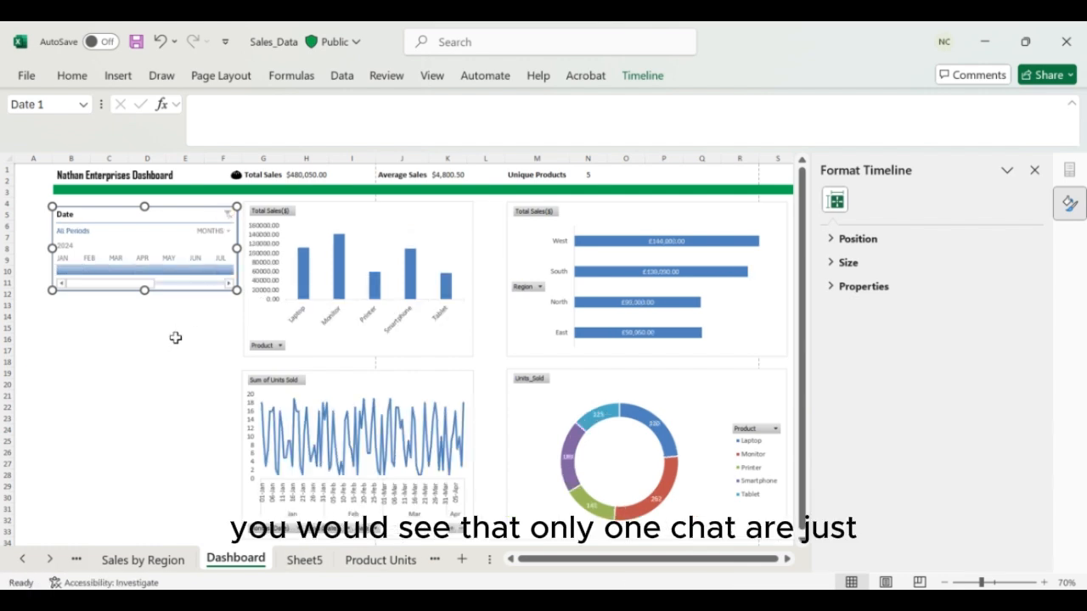
{"action": "scroll", "coordinate": [175, 338], "scroll_direction": "up", "scroll_amount": 2}
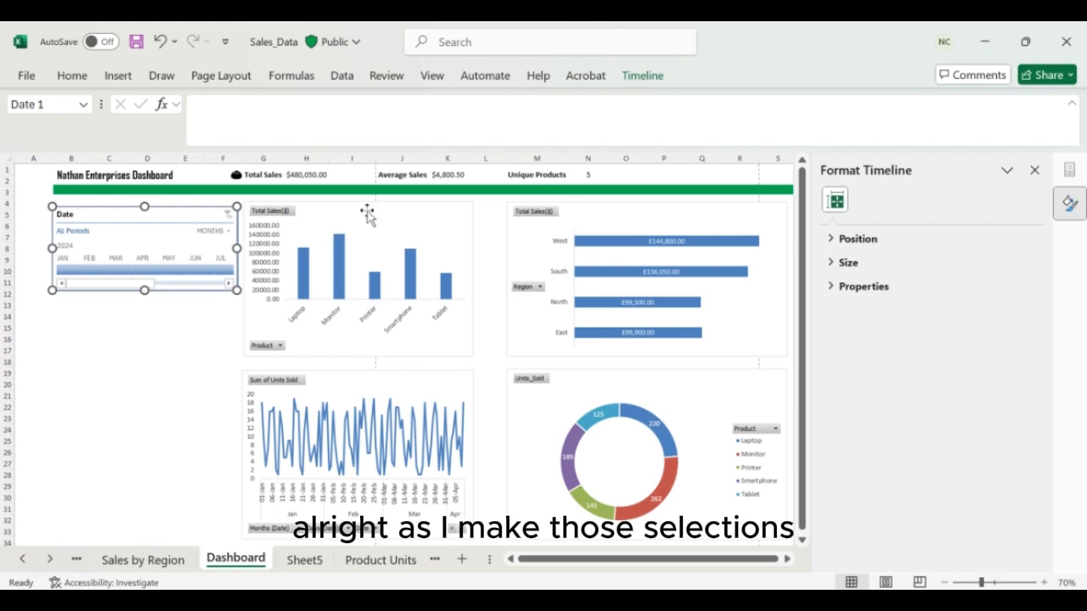
- Insert Region and Product slicers for the pivot table on the Sales by Region sheet
{"action": "left_click", "coordinate": [146, 561]}
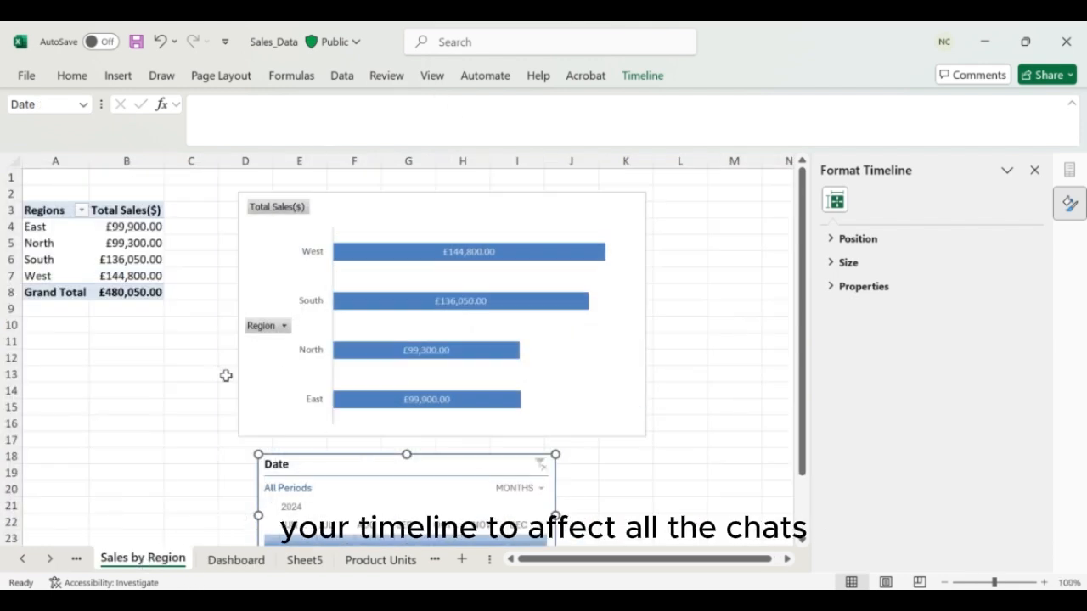
{"action": "left_click", "coordinate": [144, 277]}
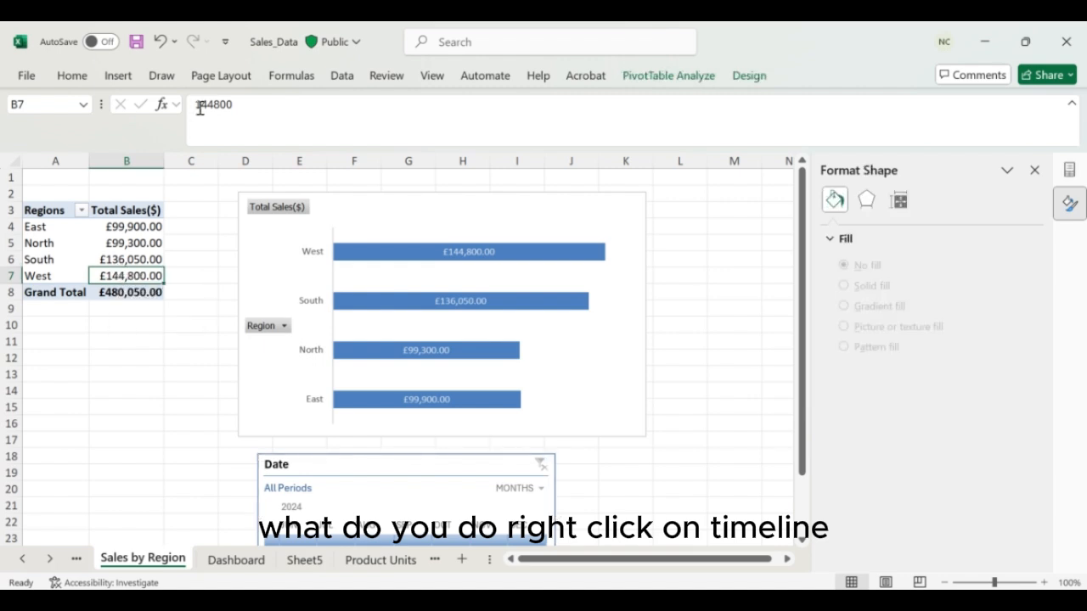
{"action": "left_click", "coordinate": [118, 75]}
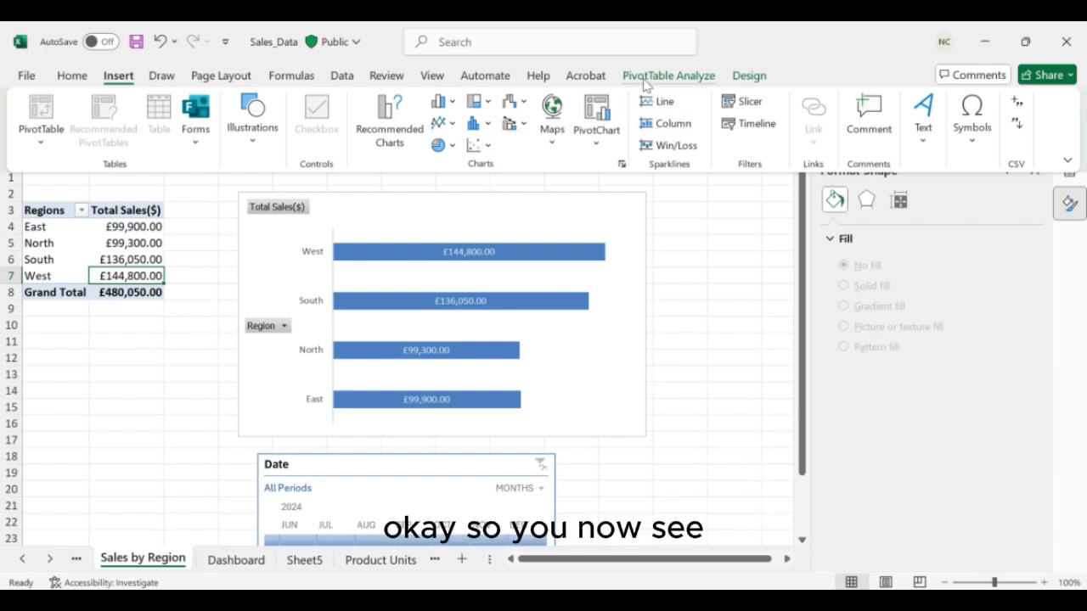
{"action": "left_click", "coordinate": [668, 75]}
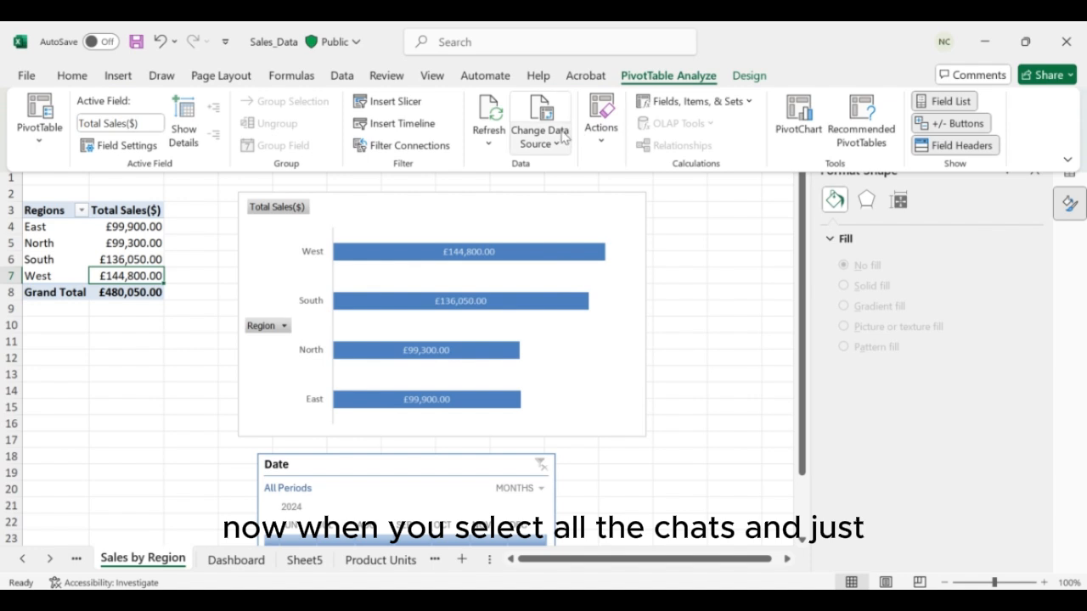
{"action": "left_click", "coordinate": [395, 101]}
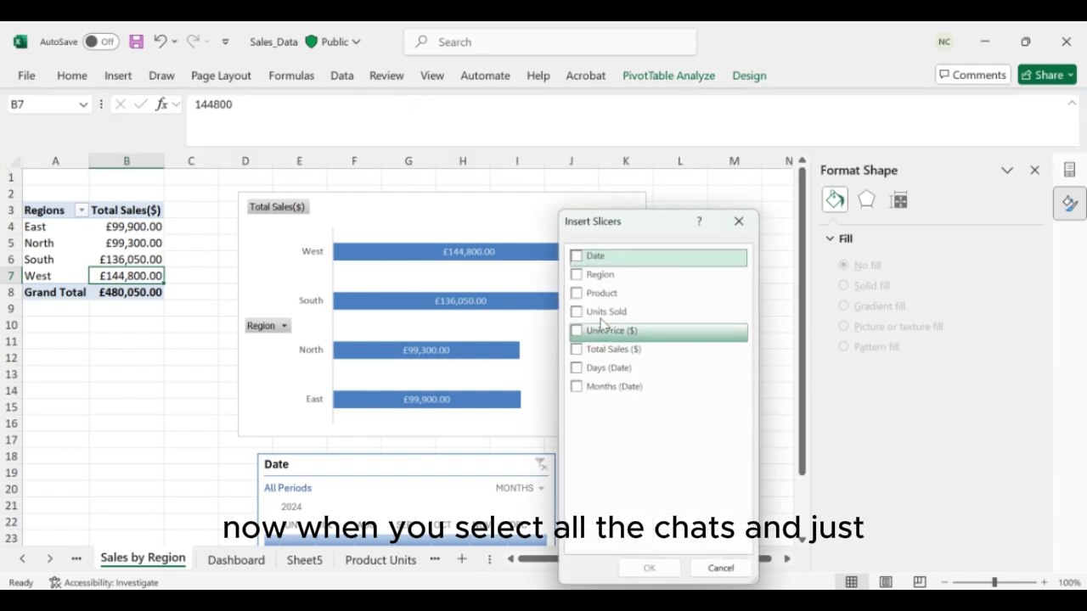
{"action": "left_click", "coordinate": [577, 276]}
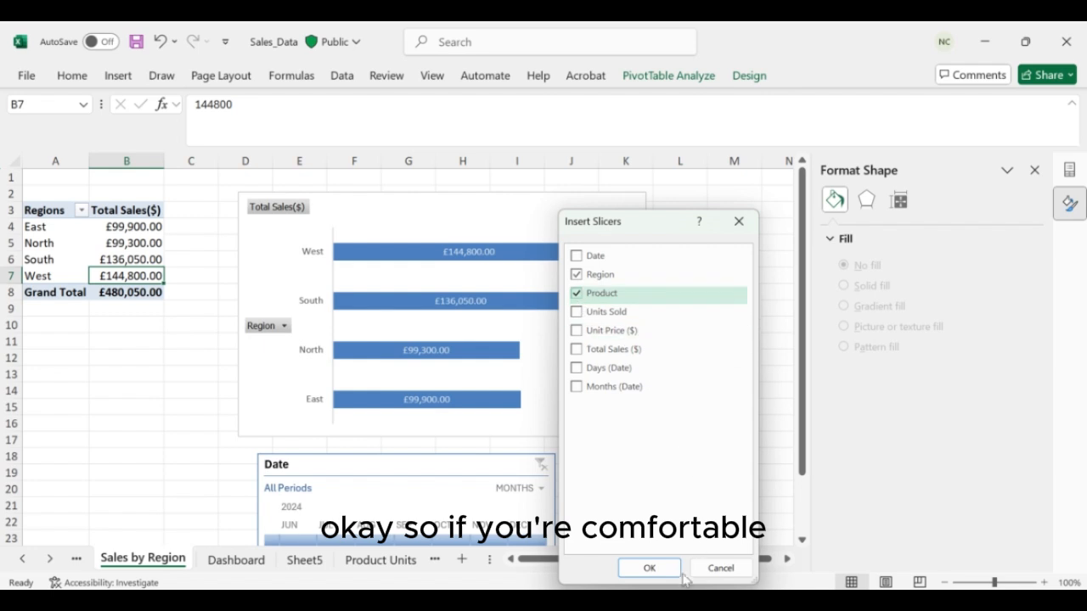
{"action": "left_click", "coordinate": [649, 568]}
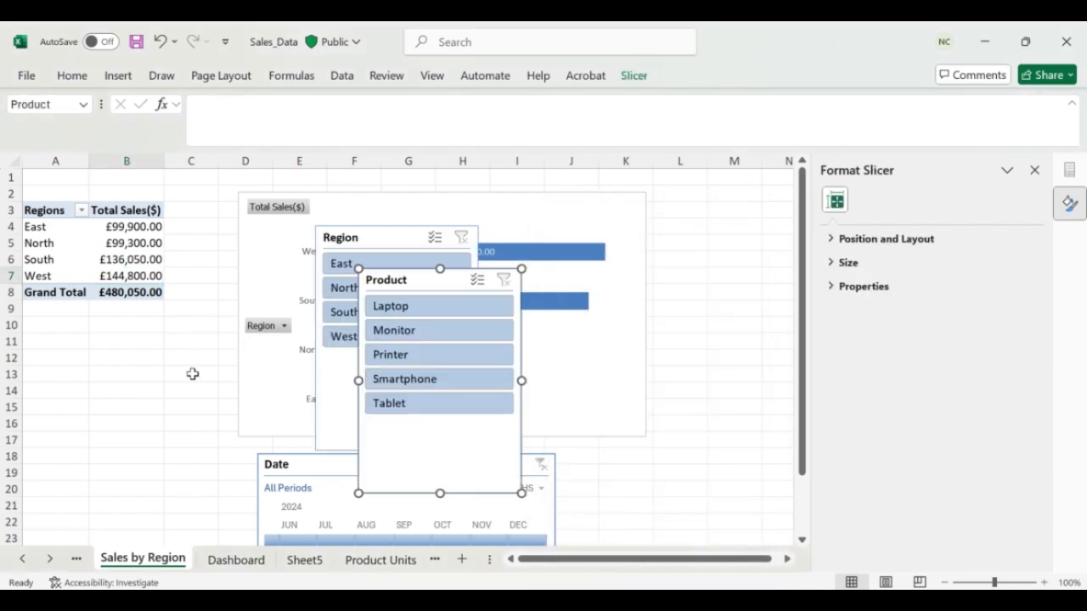
- Move the Product slicer below the regional pivot table and the Region slicer beside the Date timeline, clear of the chart
{"action": "scroll", "coordinate": [136, 395], "scroll_direction": "down", "scroll_amount": 1}
{"action": "scroll", "coordinate": [136, 396], "scroll_direction": "up", "scroll_amount": 2}
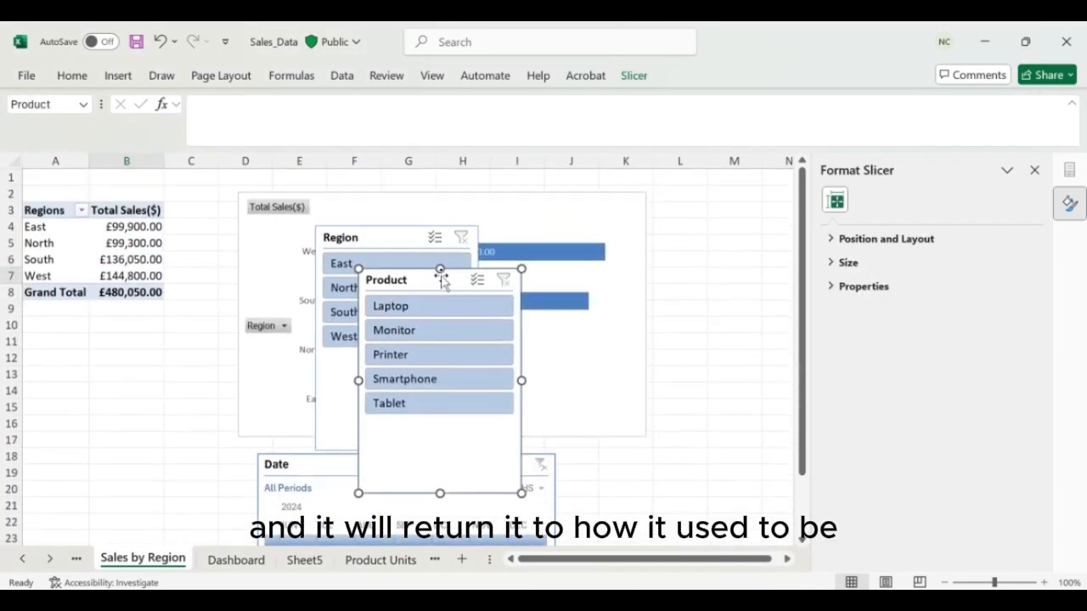
{"action": "left_click_drag", "start_coordinate": [441, 280], "coordinate": [117, 365]}
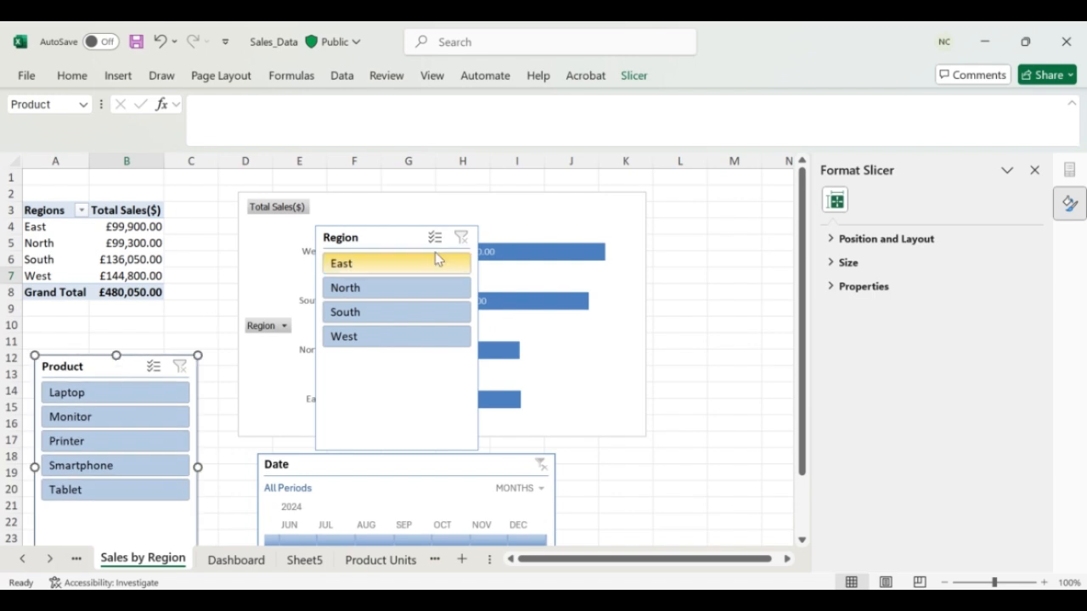
{"action": "left_click", "coordinate": [412, 245]}
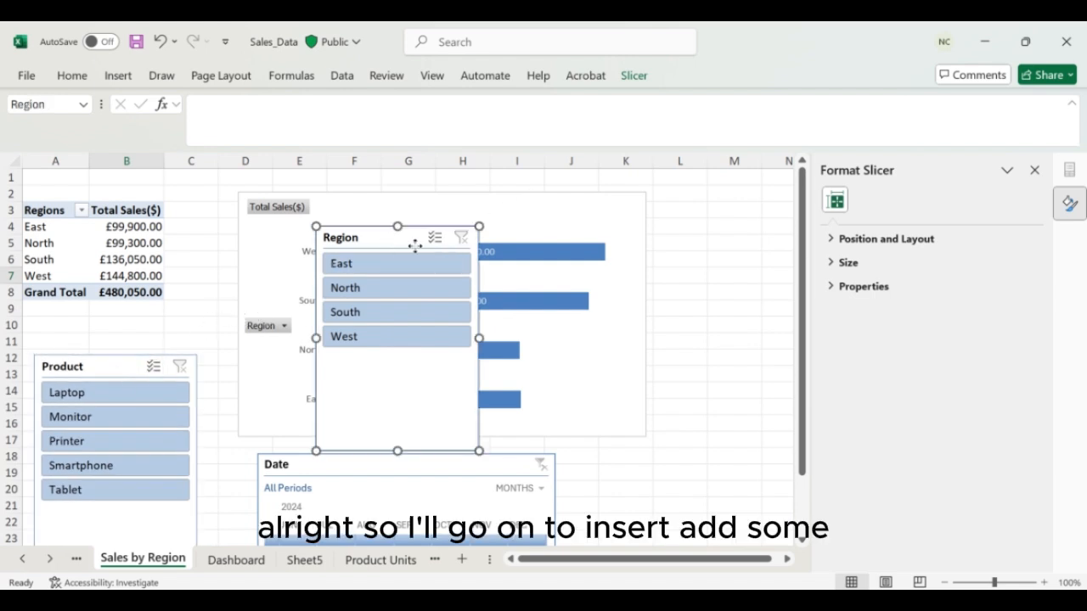
{"action": "left_click_drag", "start_coordinate": [413, 245], "coordinate": [675, 455]}
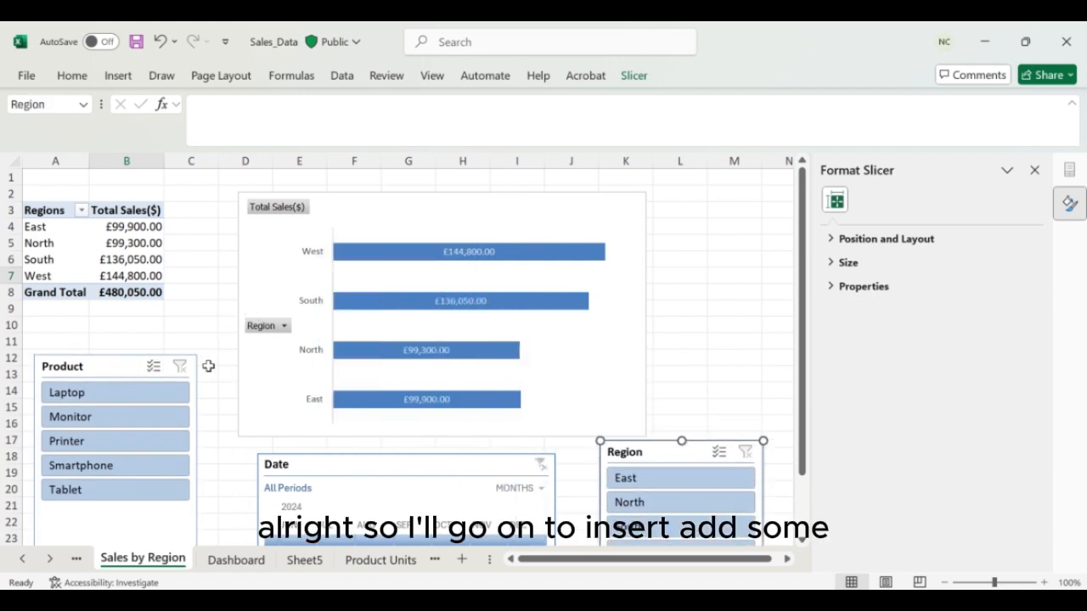
- Copy the Product and Region slicers together from Sales by Region onto the Dashboard sheet
{"action": "left_click", "coordinate": [106, 372]}
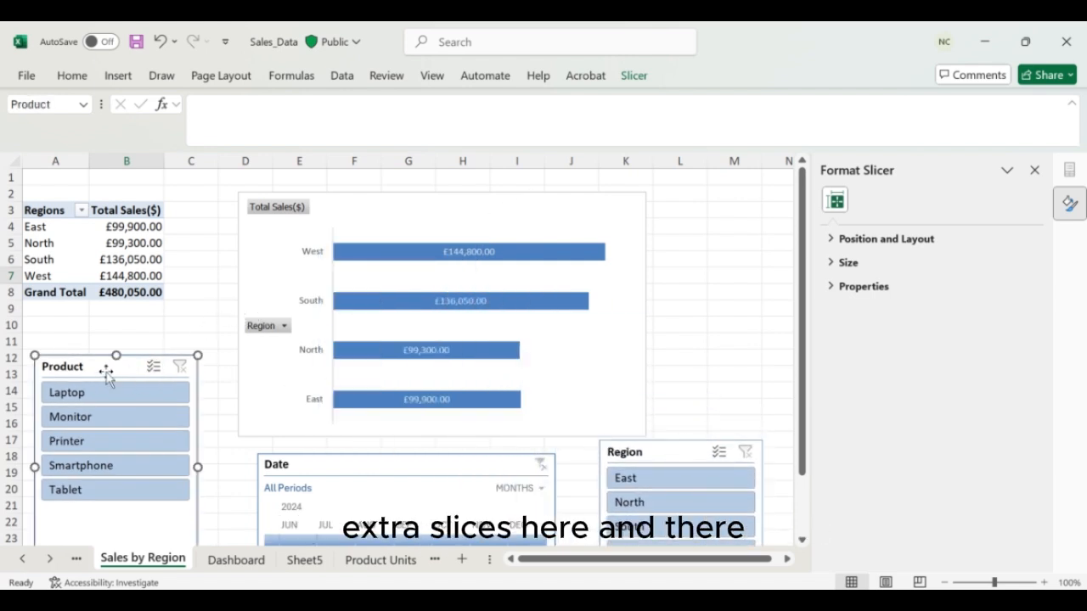
{"action": "left_click", "coordinate": [674, 452]}
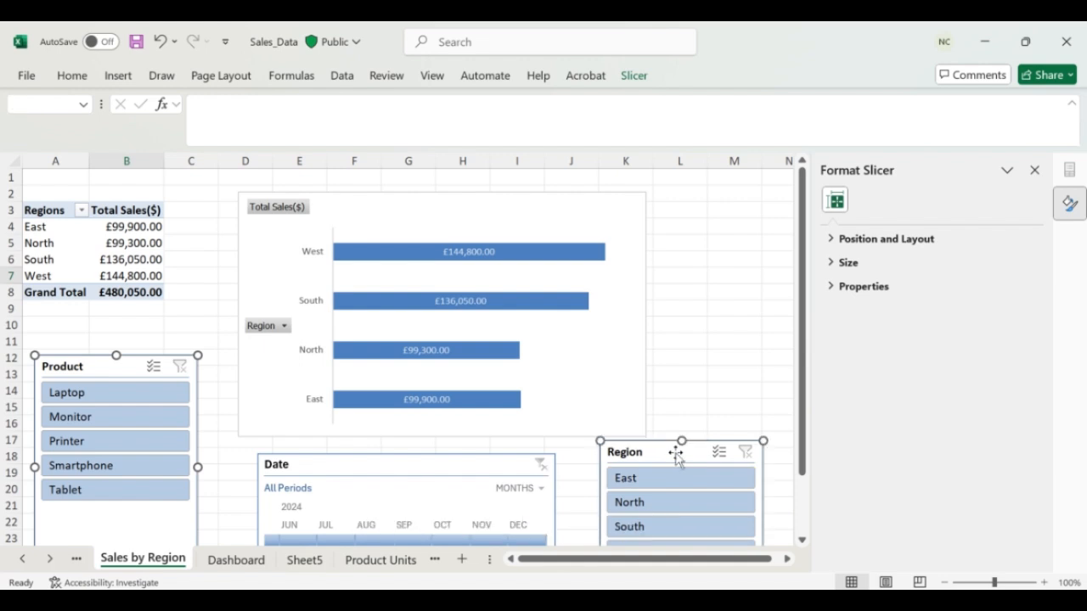
{"action": "left_click", "coordinate": [246, 562]}
{"action": "left_click", "coordinate": [86, 451]}
{"action": "key", "text": "ctrl+v"}
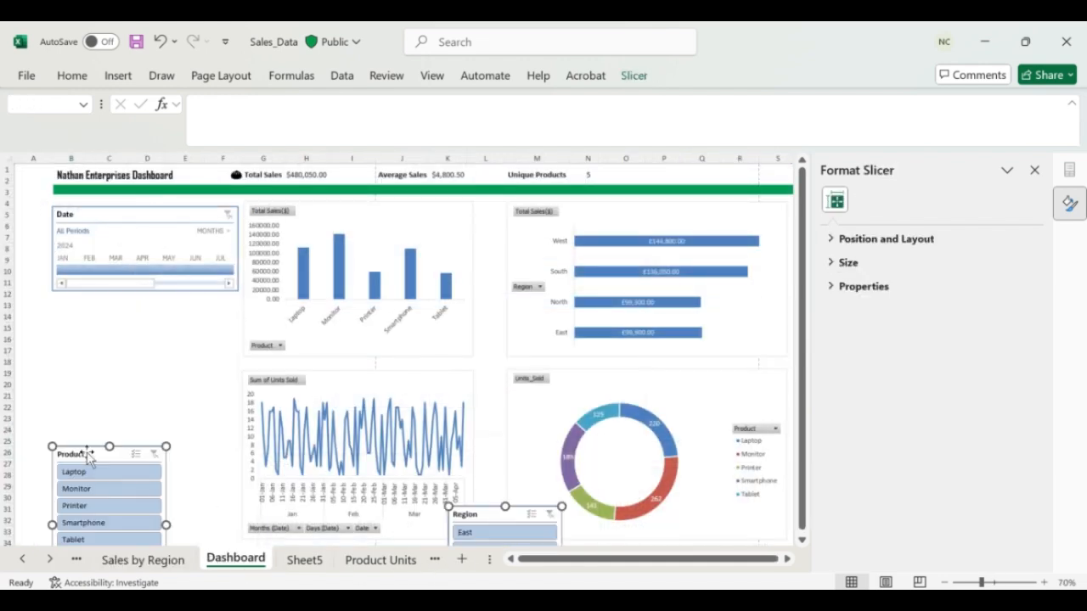
- Move the pasted slicer pair up so Product sits below the Date timeline, and widen both slicers to the timeline's width
{"action": "scroll", "coordinate": [123, 410], "scroll_direction": "down", "scroll_amount": 5}
{"action": "scroll", "coordinate": [123, 410], "scroll_direction": "up", "scroll_amount": 4}
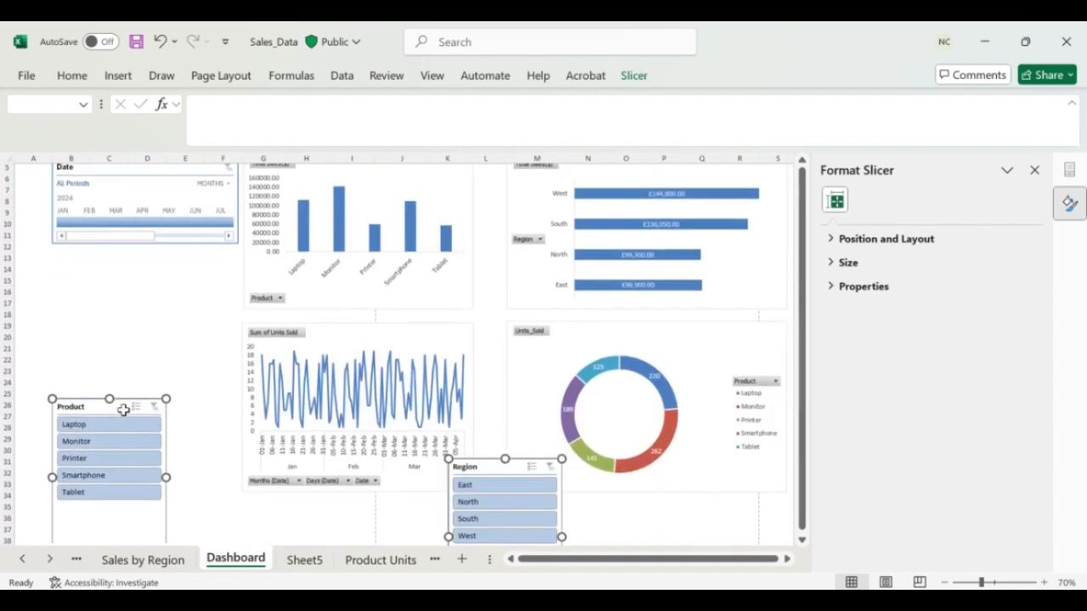
{"action": "left_click_drag", "start_coordinate": [93, 429], "coordinate": [89, 277]}
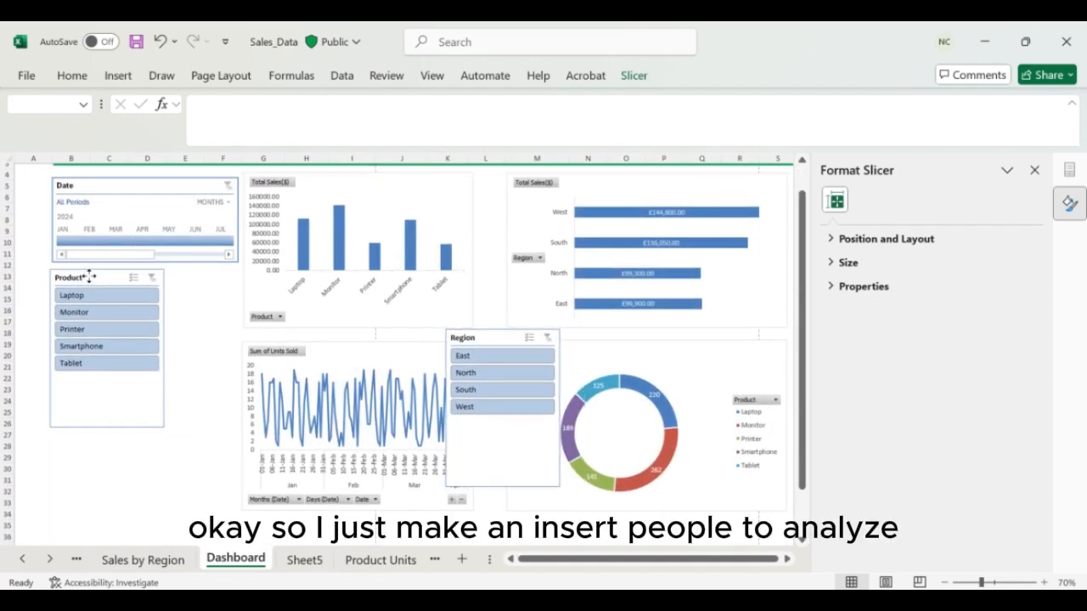
{"action": "left_click_drag", "start_coordinate": [163, 425], "coordinate": [234, 430]}
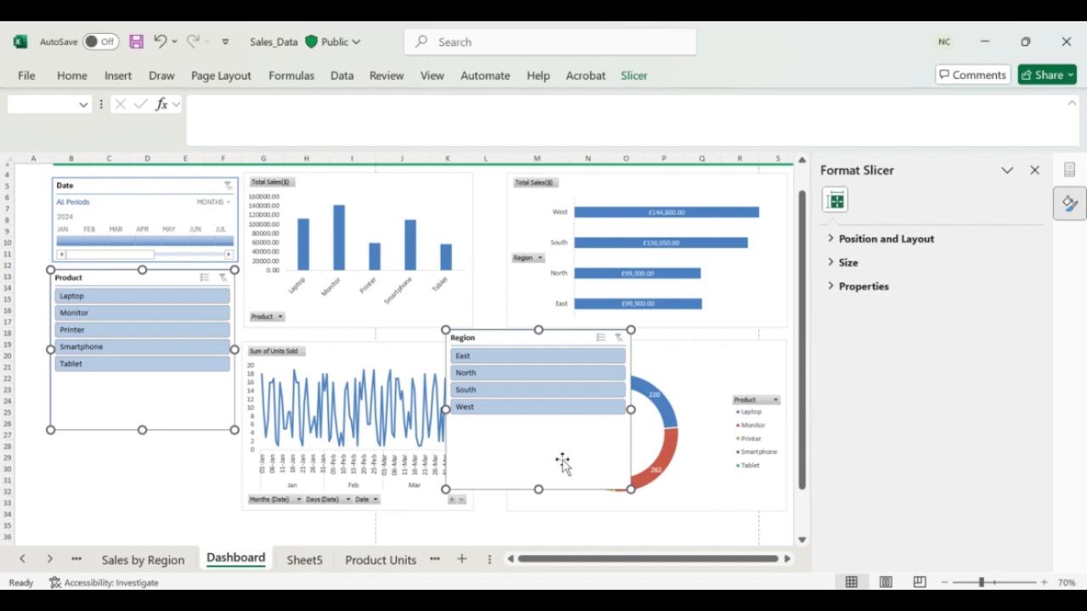
- Deselect the slicer pair and place the Product slicer alone directly below the Date timeline
{"action": "left_click_drag", "start_coordinate": [473, 461], "coordinate": [226, 494]}
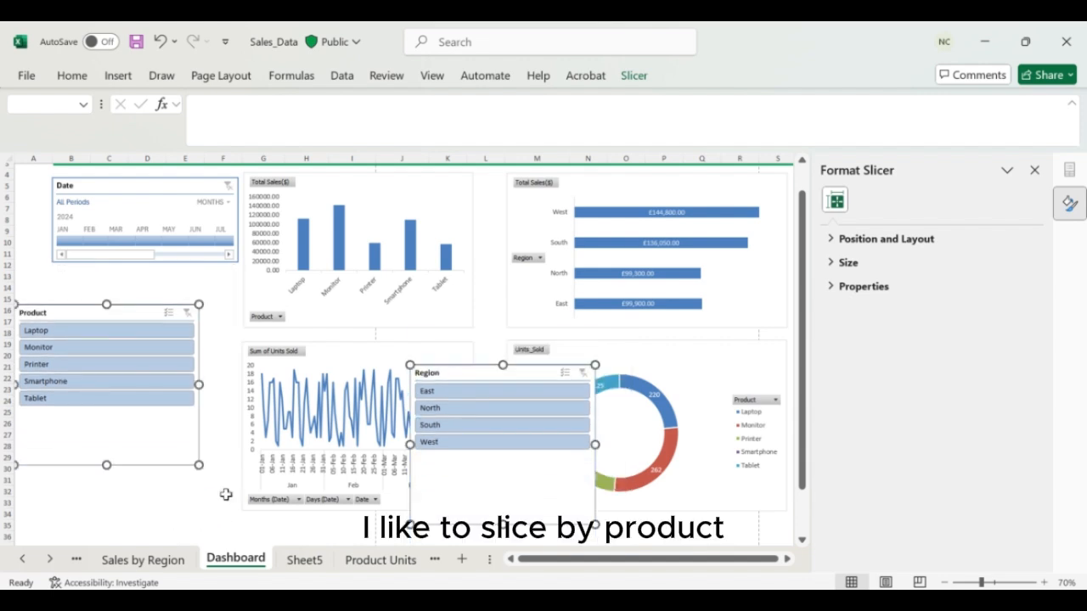
{"action": "left_click", "coordinate": [226, 494]}
{"action": "left_click_drag", "start_coordinate": [153, 449], "coordinate": [189, 415]}
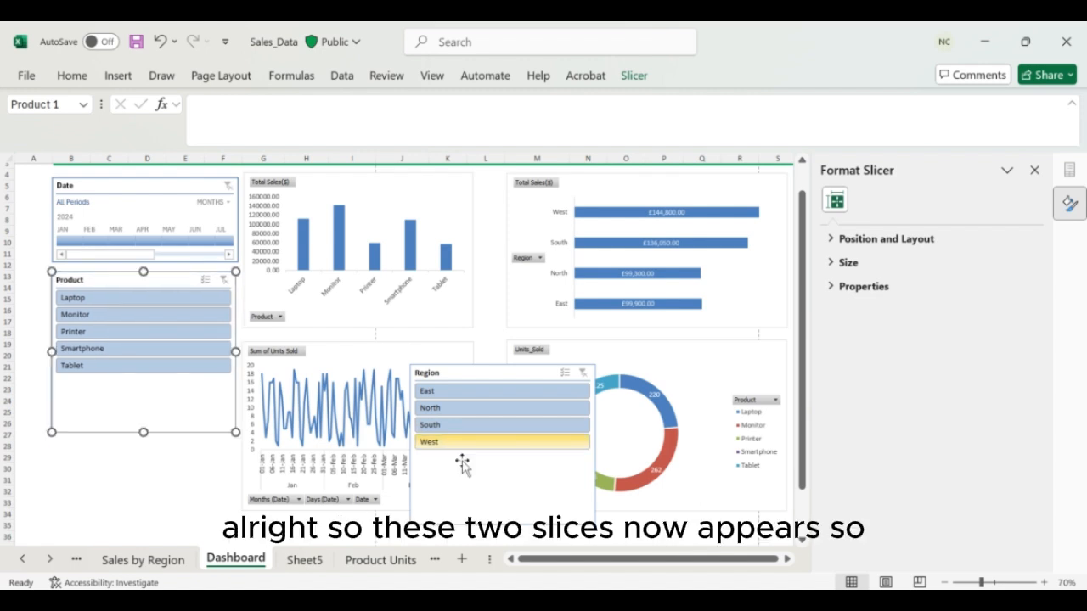
- Move the Region slicer off the dashboard charts to the space directly below the Product slicer
{"action": "left_click", "coordinate": [446, 511]}
{"action": "left_click_drag", "start_coordinate": [446, 511], "coordinate": [267, 554]}
{"action": "left_click_drag", "start_coordinate": [461, 487], "coordinate": [137, 577]}
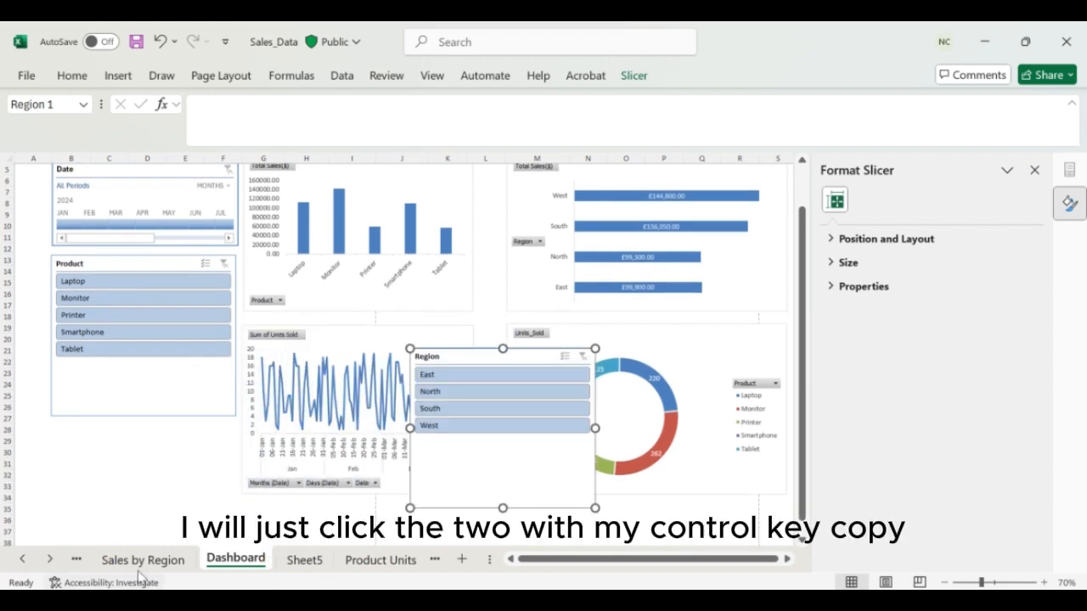
{"action": "scroll", "coordinate": [450, 484], "scroll_direction": "down", "scroll_amount": 1}
{"action": "scroll", "coordinate": [449, 483], "scroll_direction": "down", "scroll_amount": 3}
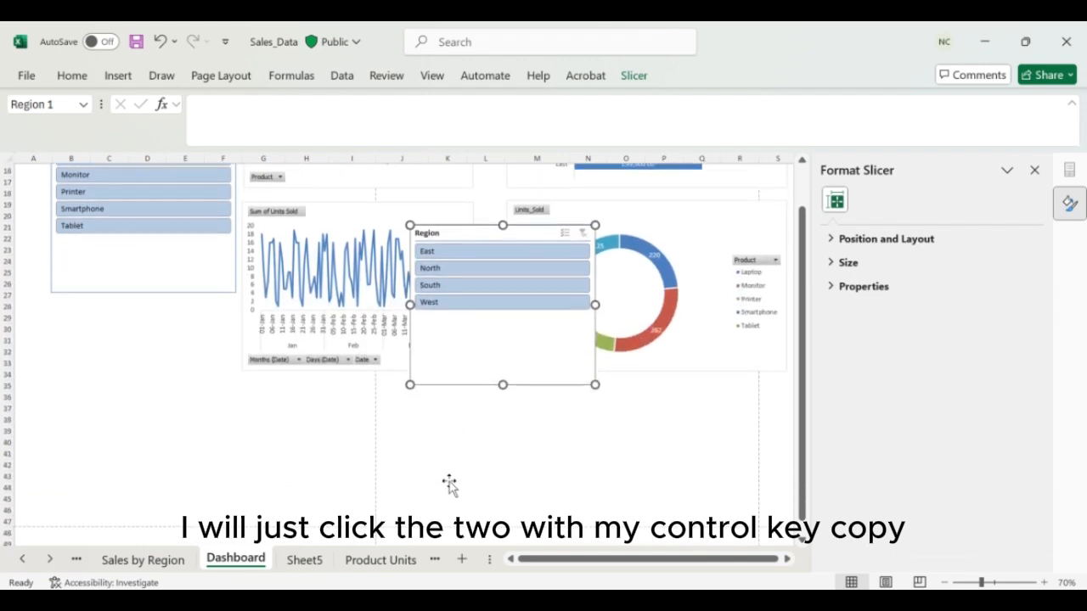
{"action": "left_click_drag", "start_coordinate": [473, 332], "coordinate": [124, 411]}
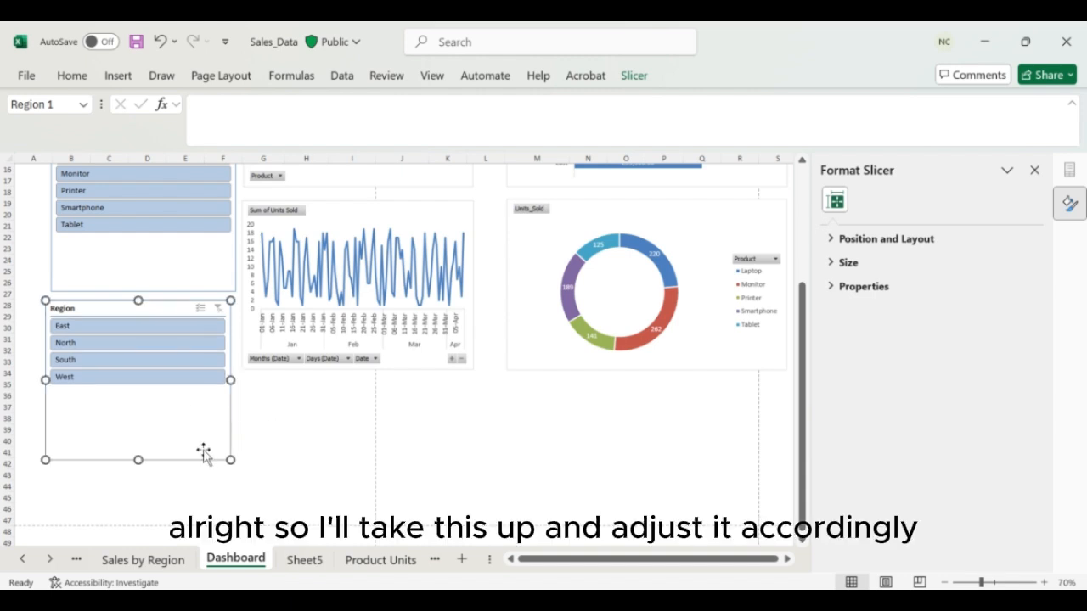
- Shorten the Product and Region slicers and align them under the Date timeline so they end level with the lower charts
{"action": "scroll", "coordinate": [203, 453], "scroll_direction": "up", "scroll_amount": 5}
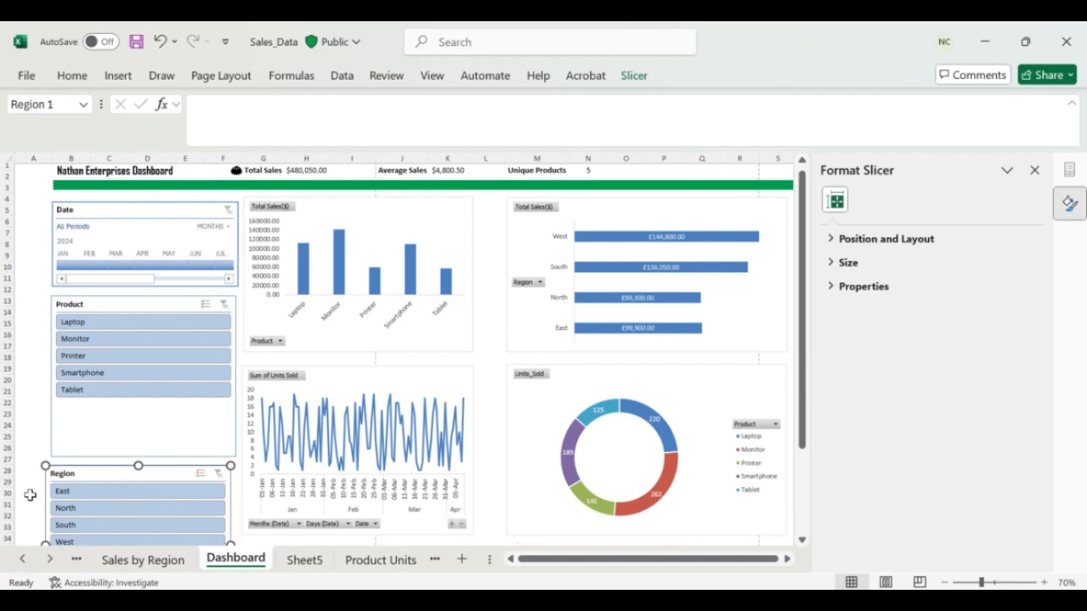
{"action": "scroll", "coordinate": [123, 505], "scroll_direction": "down", "scroll_amount": 2}
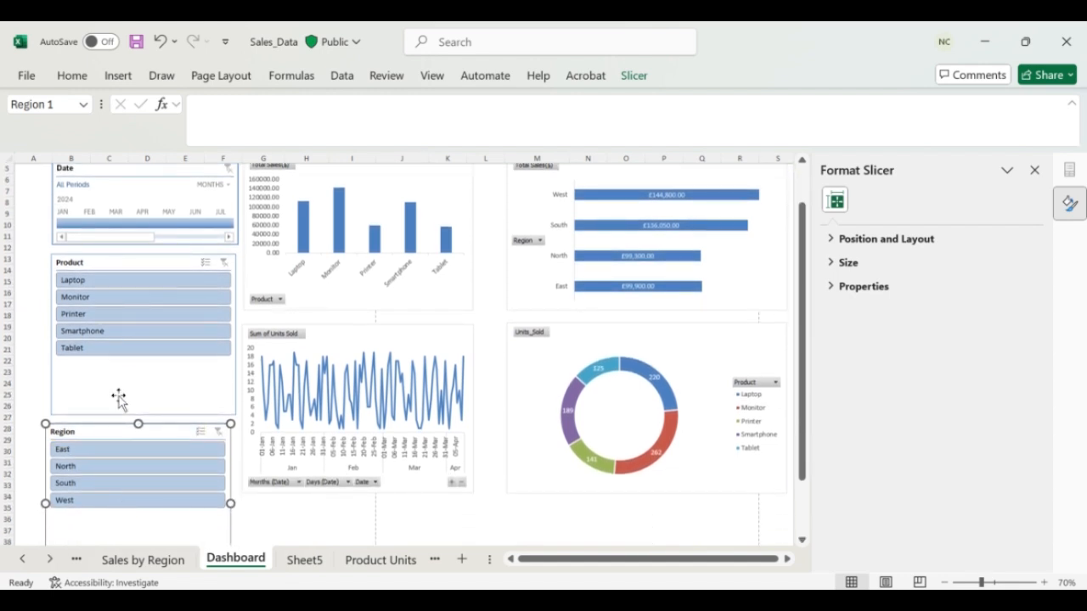
{"action": "scroll", "coordinate": [107, 443], "scroll_direction": "down", "scroll_amount": 3}
{"action": "scroll", "coordinate": [107, 448], "scroll_direction": "up", "scroll_amount": 1}
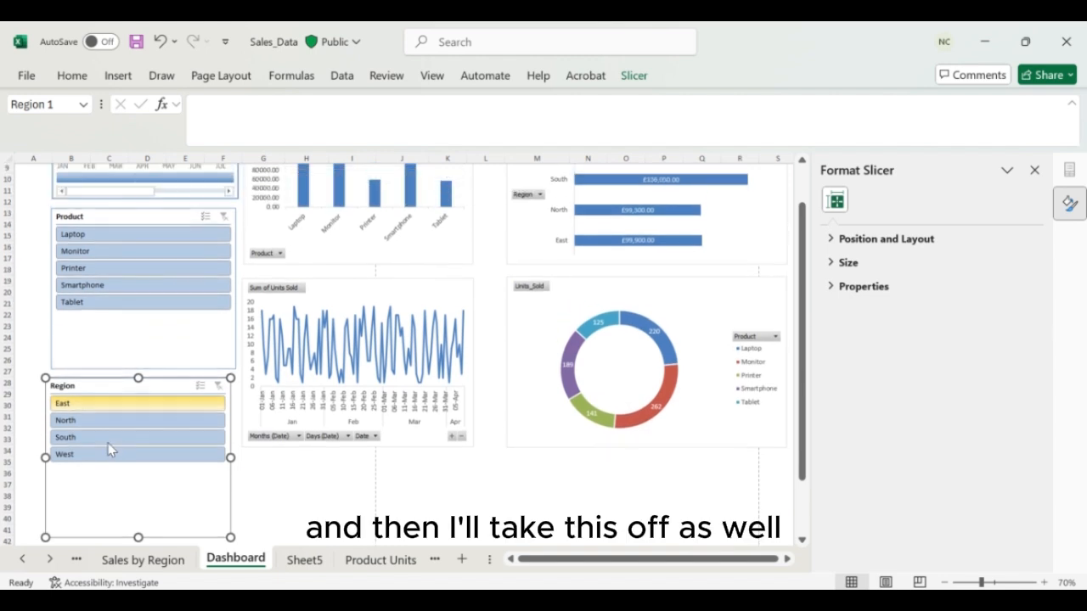
{"action": "left_click", "coordinate": [121, 348]}
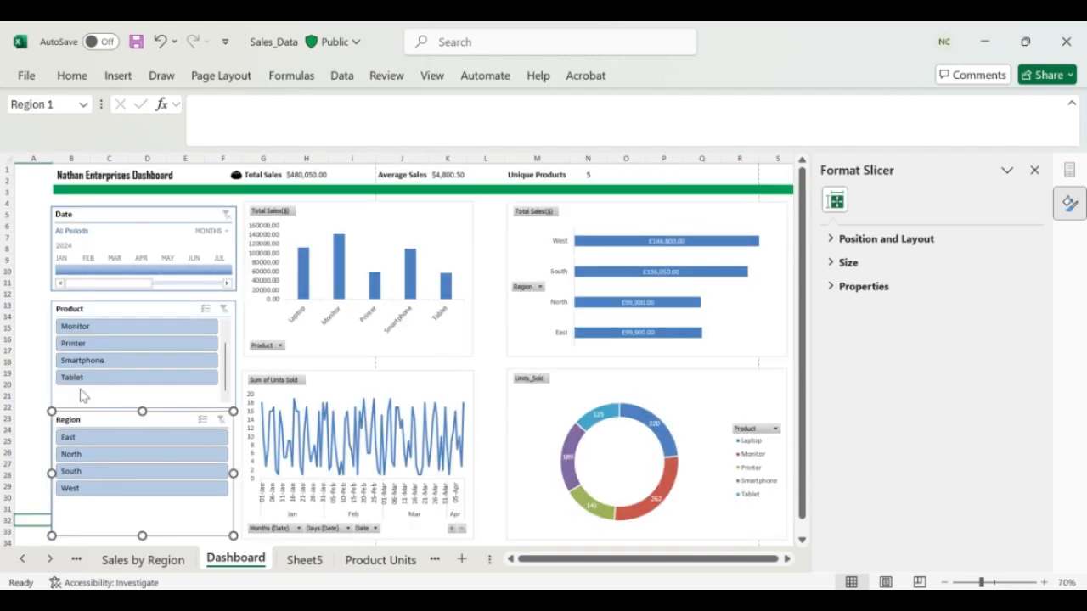
{"action": "key", "text": "Escape"}
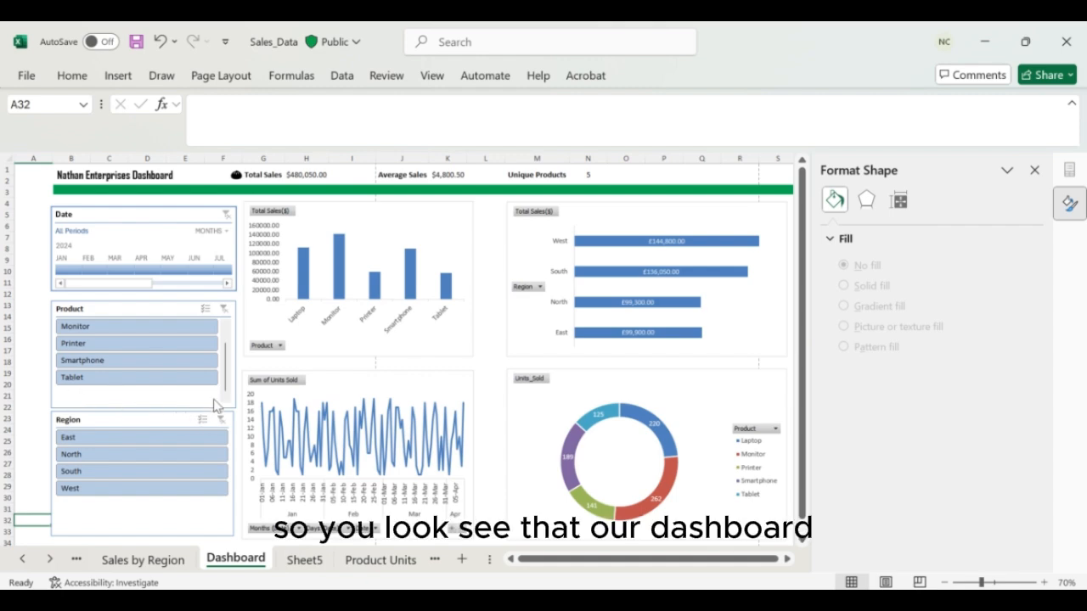
- Connect the Product slicer to PivotTable1, PivotTable2, PivotTable3 and PivotTable4 through its report connections
{"action": "left_click", "coordinate": [211, 517]}
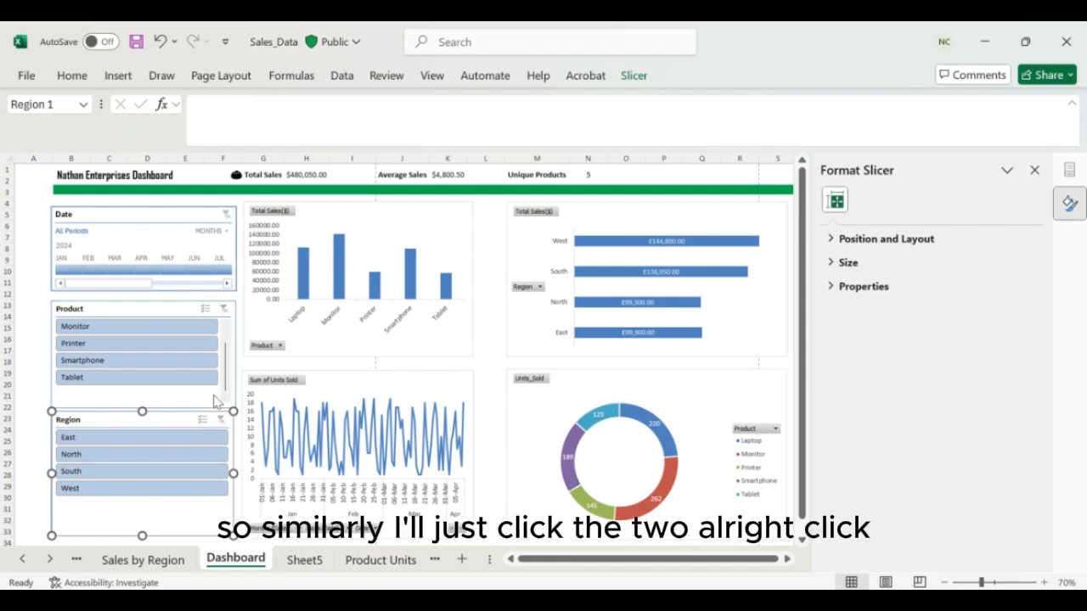
{"action": "left_click", "coordinate": [43, 397]}
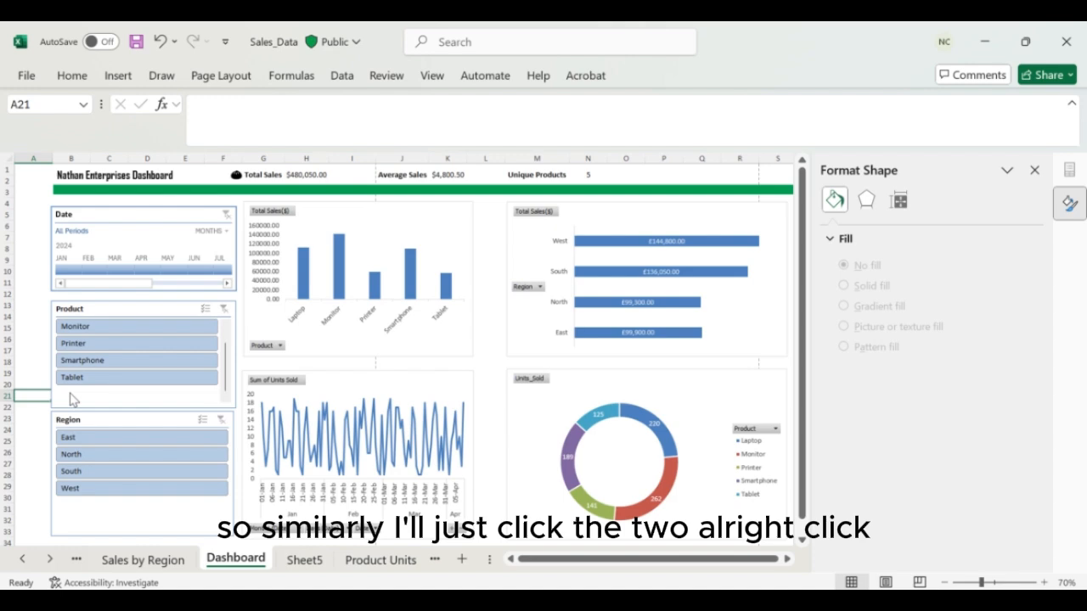
{"action": "left_click", "coordinate": [154, 315]}
{"action": "right_click", "coordinate": [154, 312]}
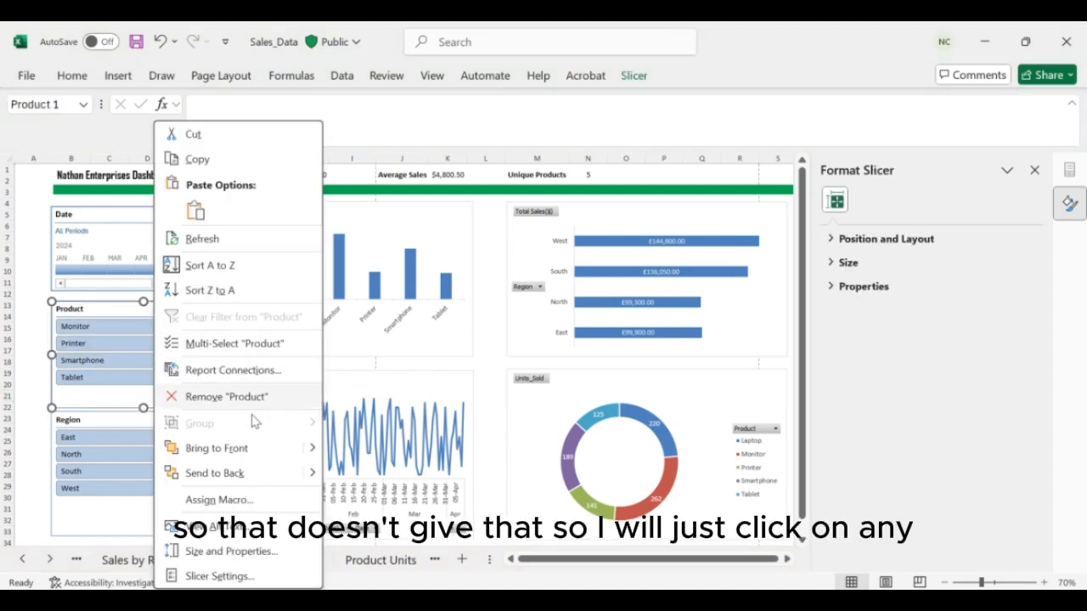
{"action": "left_click", "coordinate": [239, 377]}
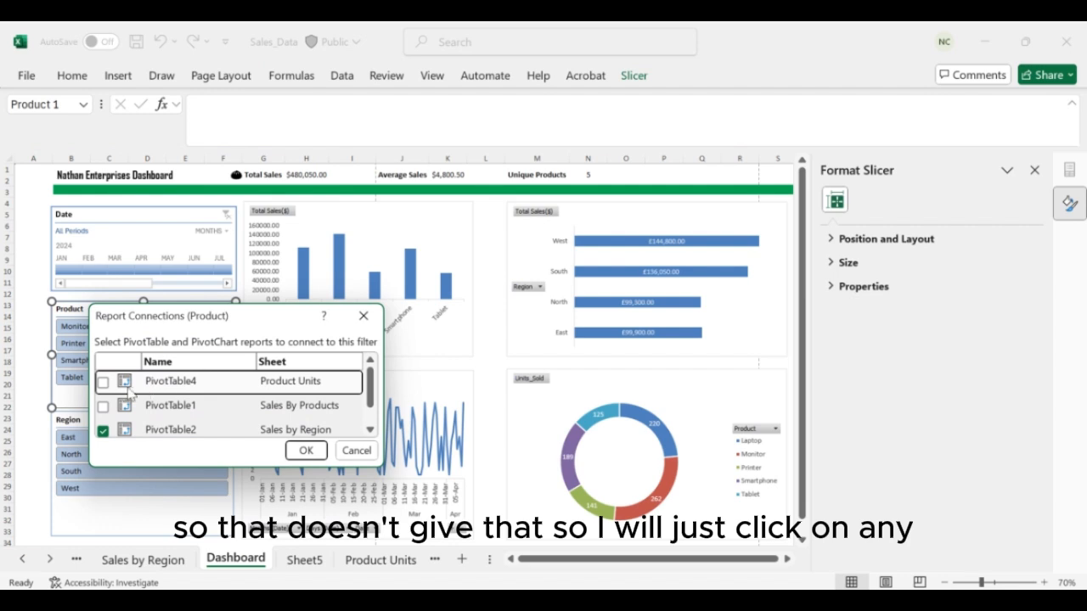
{"action": "left_click", "coordinate": [103, 382]}
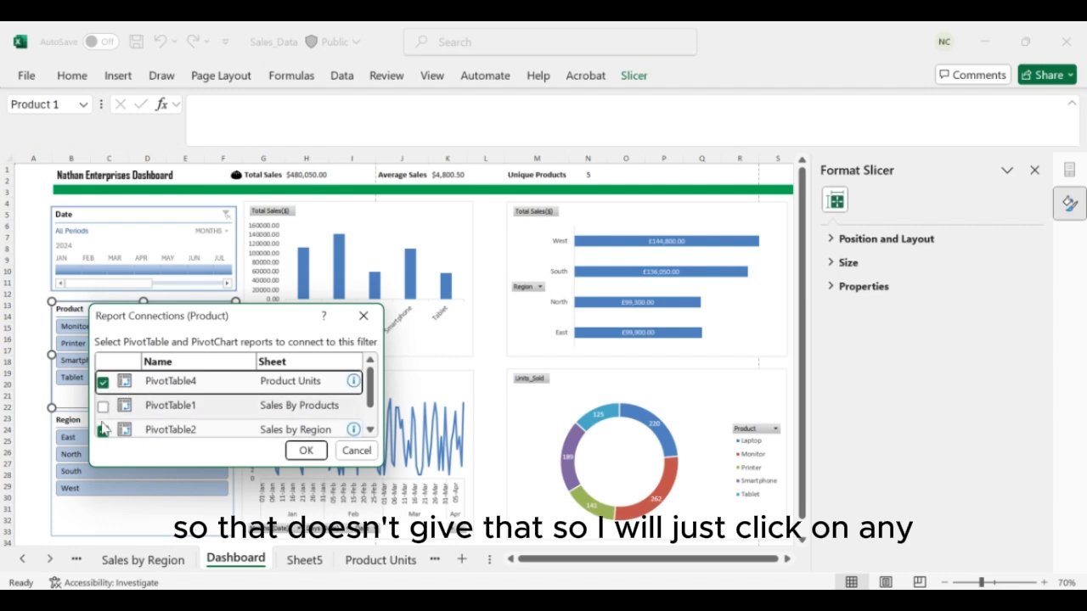
{"action": "left_click", "coordinate": [103, 406]}
{"action": "scroll", "coordinate": [103, 416], "scroll_direction": "down", "scroll_amount": 1}
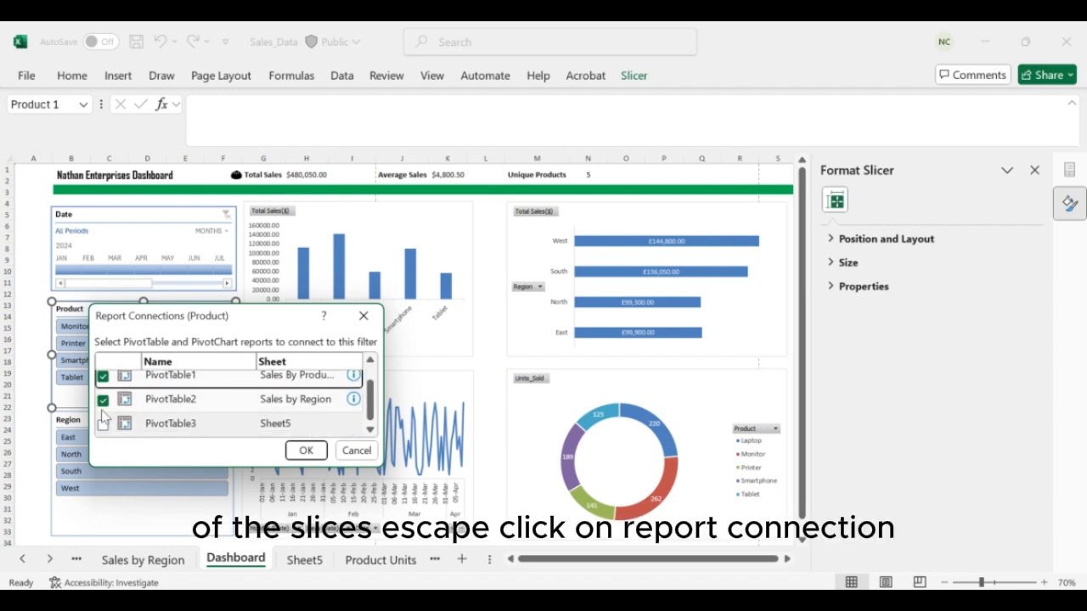
{"action": "left_click", "coordinate": [102, 424]}
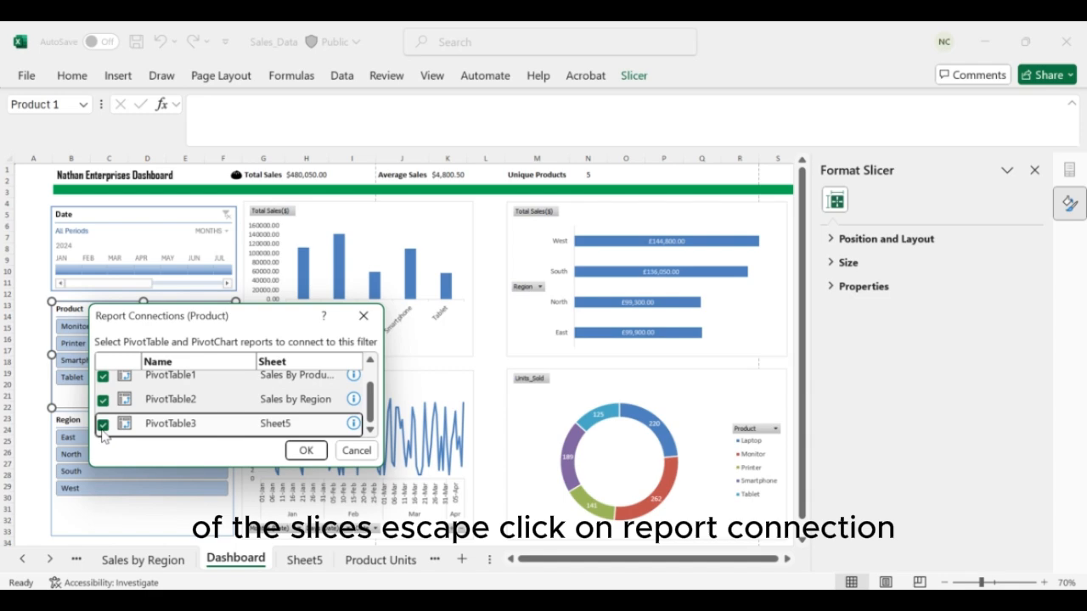
{"action": "left_click", "coordinate": [314, 449]}
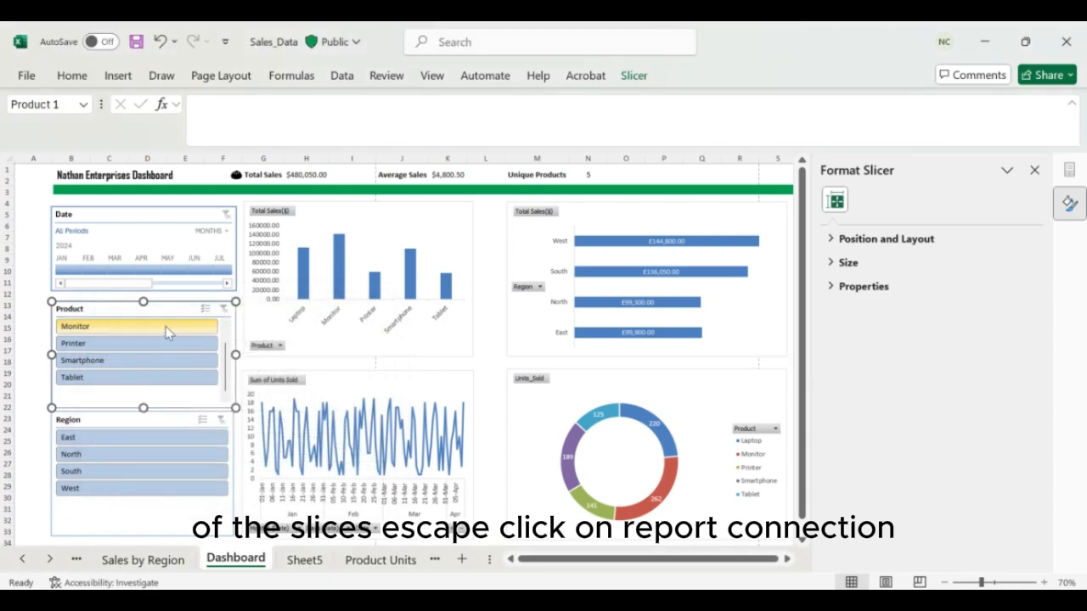
- Test the slicers by filtering the charts to Monitor, Smartphone and Printer, adding the North region, and clearing both filters
{"action": "left_click", "coordinate": [167, 332]}
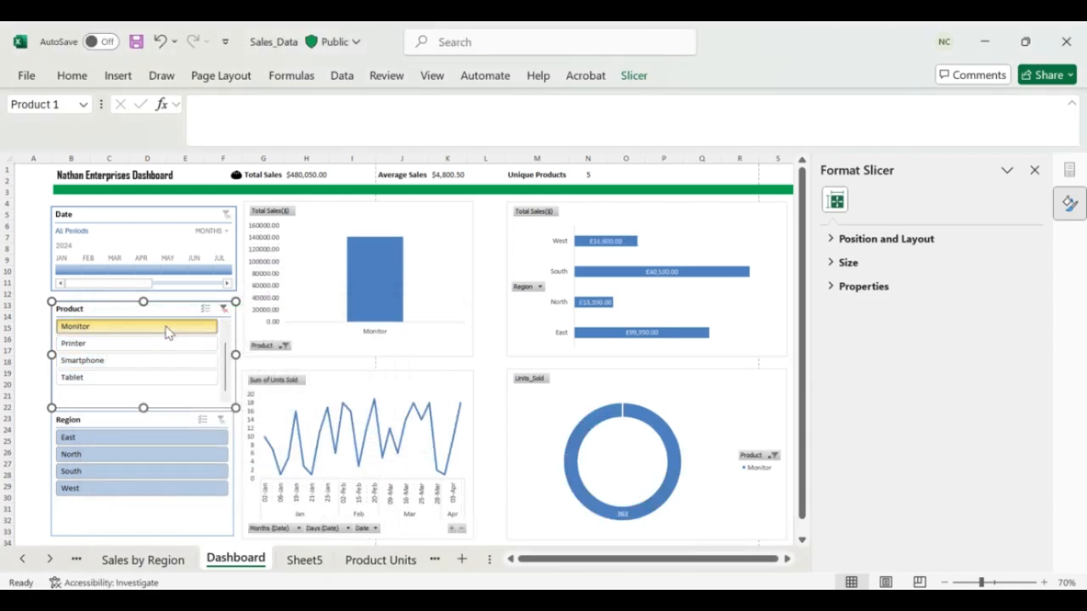
{"action": "left_click", "coordinate": [157, 361]}
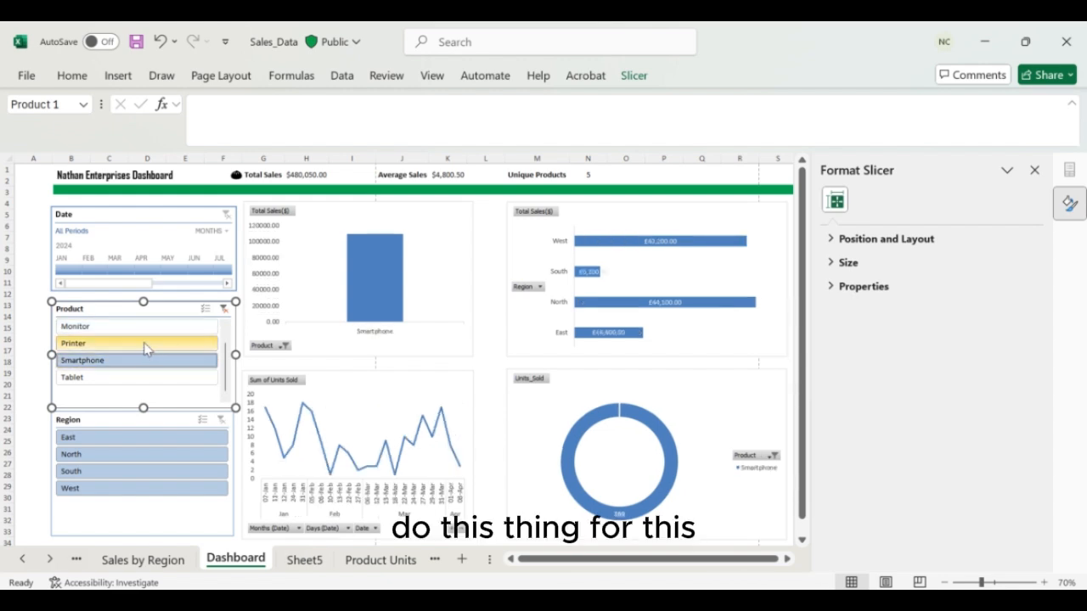
{"action": "left_click", "coordinate": [144, 343]}
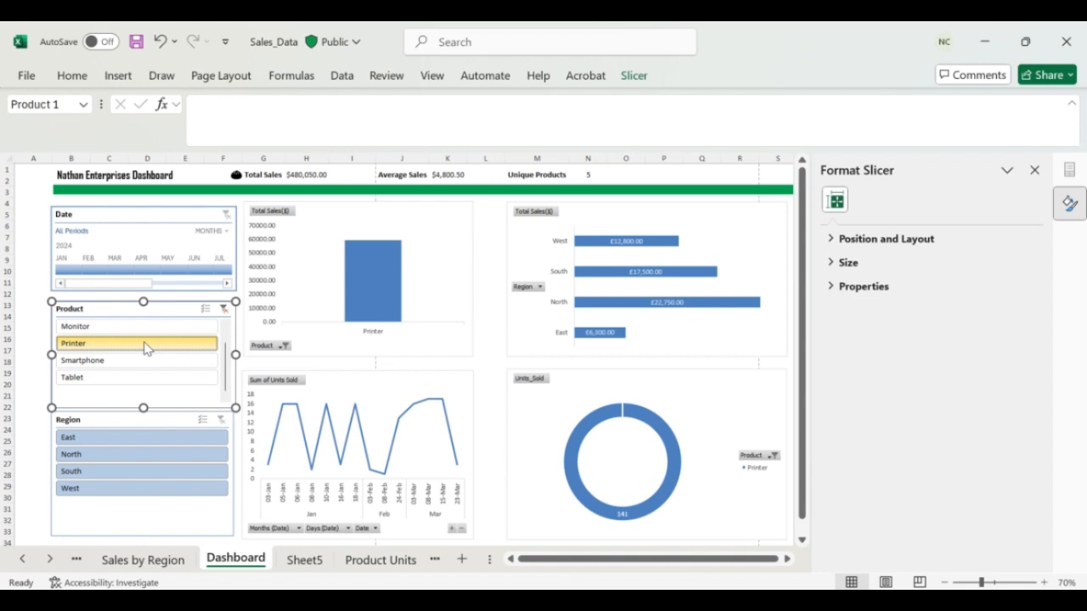
{"action": "left_click", "coordinate": [119, 455]}
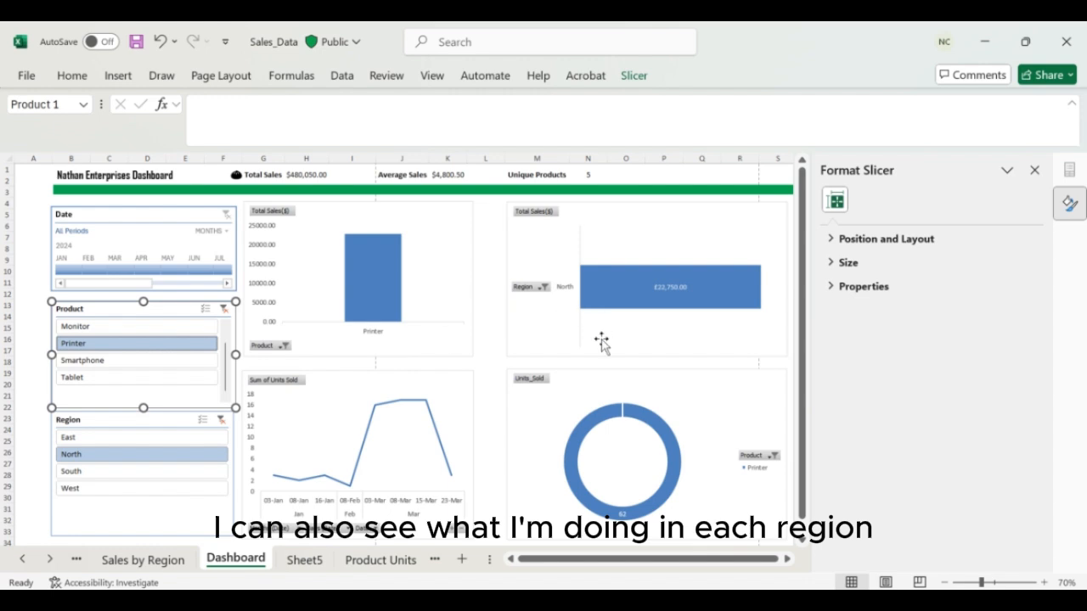
{"action": "left_click", "coordinate": [225, 310]}
{"action": "left_click", "coordinate": [224, 420]}
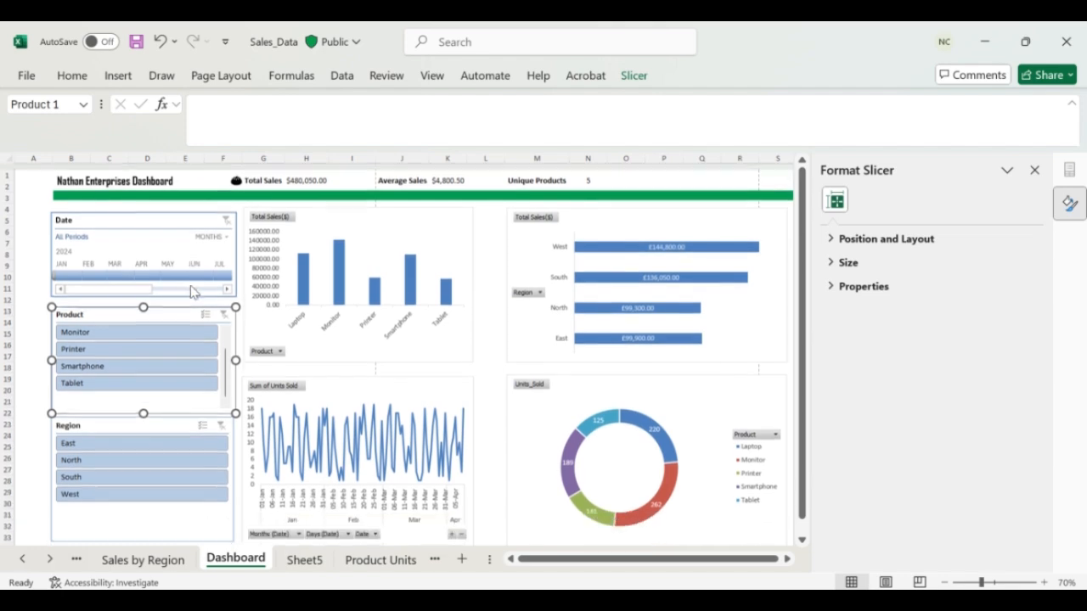
{"action": "scroll", "coordinate": [191, 291], "scroll_direction": "down", "scroll_amount": 1}
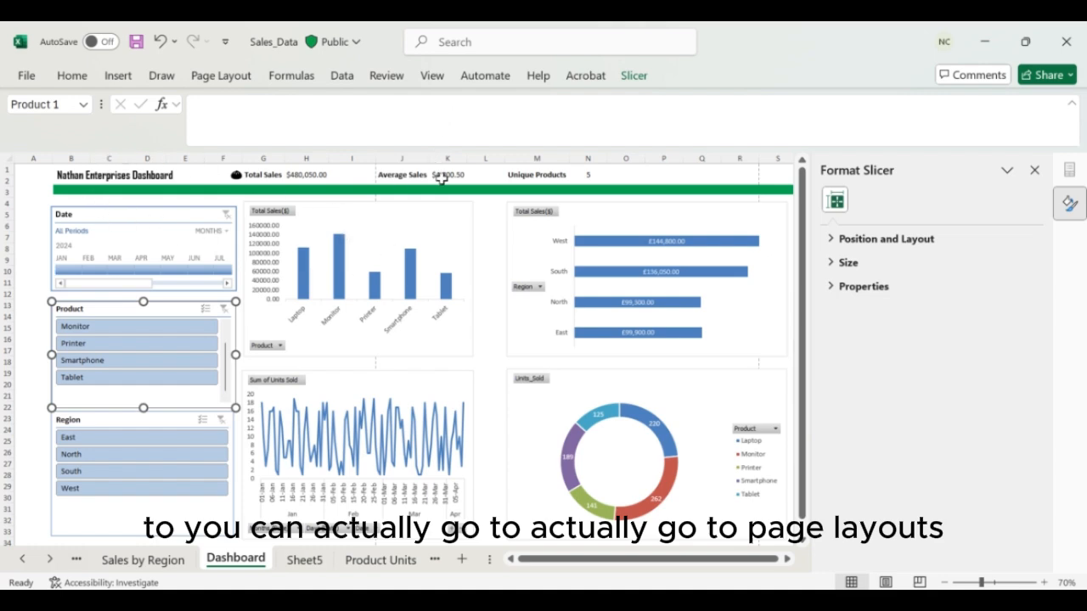
- Change the workbook's theme colors to the Office palette
{"action": "left_click", "coordinate": [342, 74]}
{"action": "left_click", "coordinate": [204, 78]}
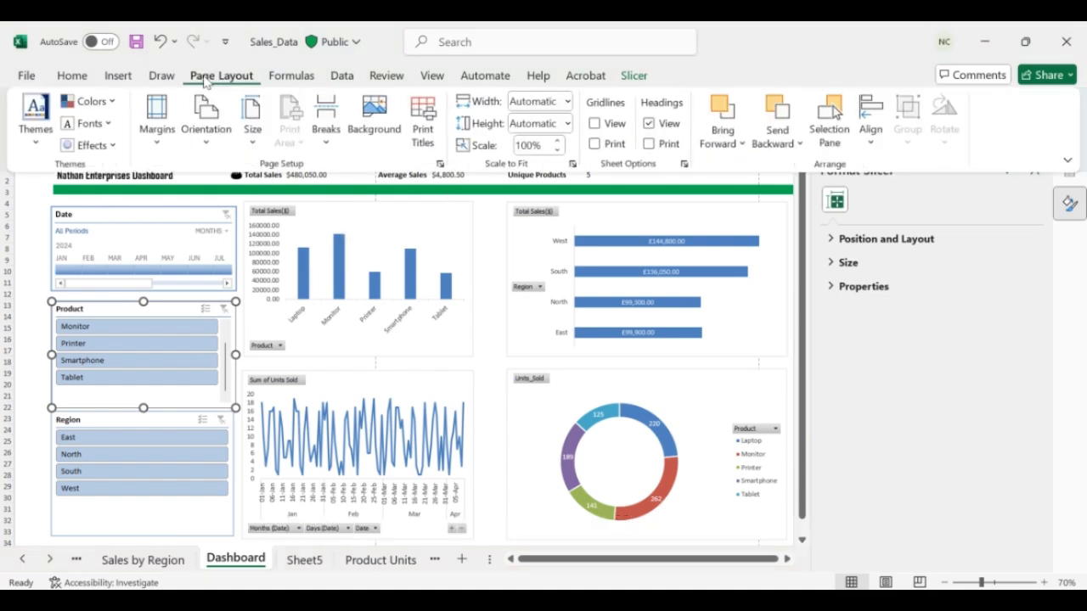
{"action": "left_click", "coordinate": [115, 103]}
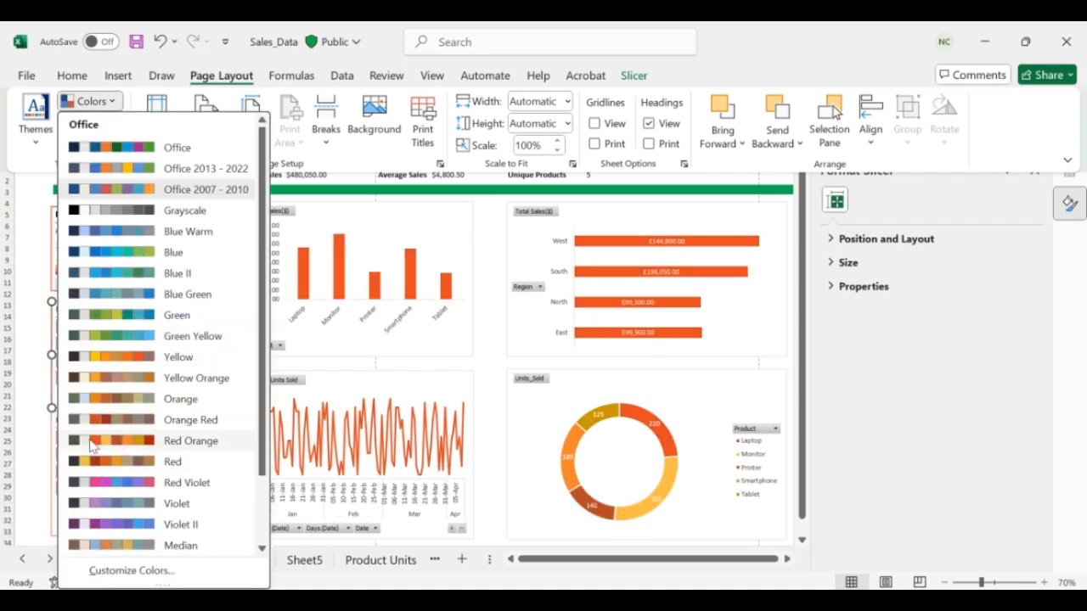
{"action": "left_click", "coordinate": [91, 460]}
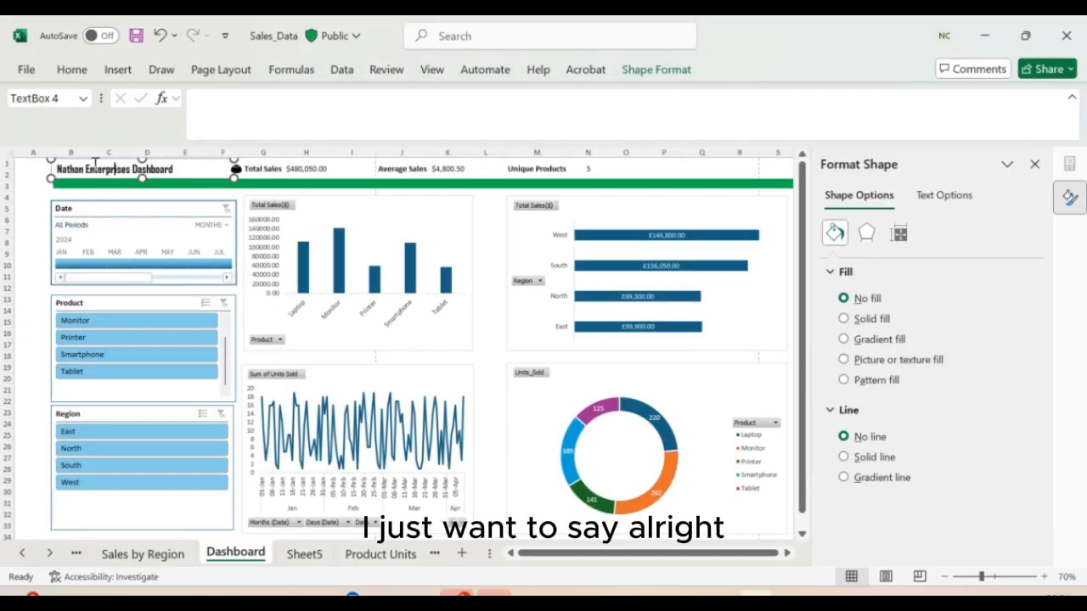
- Color the word Enterprises in the dashboard title with the dark blue theme color used by the charts
{"action": "left_click", "coordinate": [72, 70]}
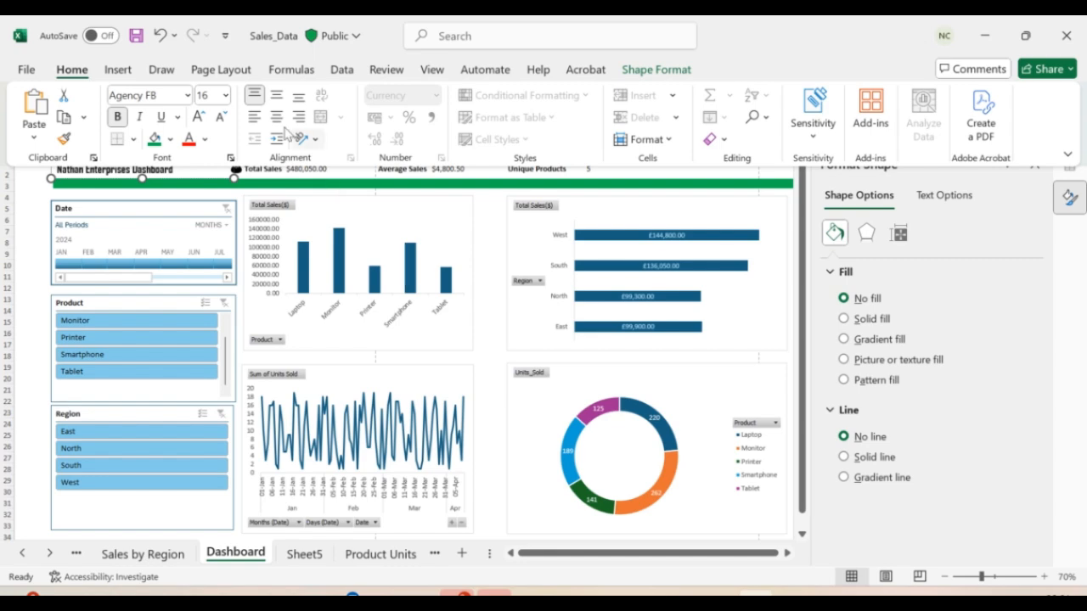
{"action": "left_click", "coordinate": [206, 146]}
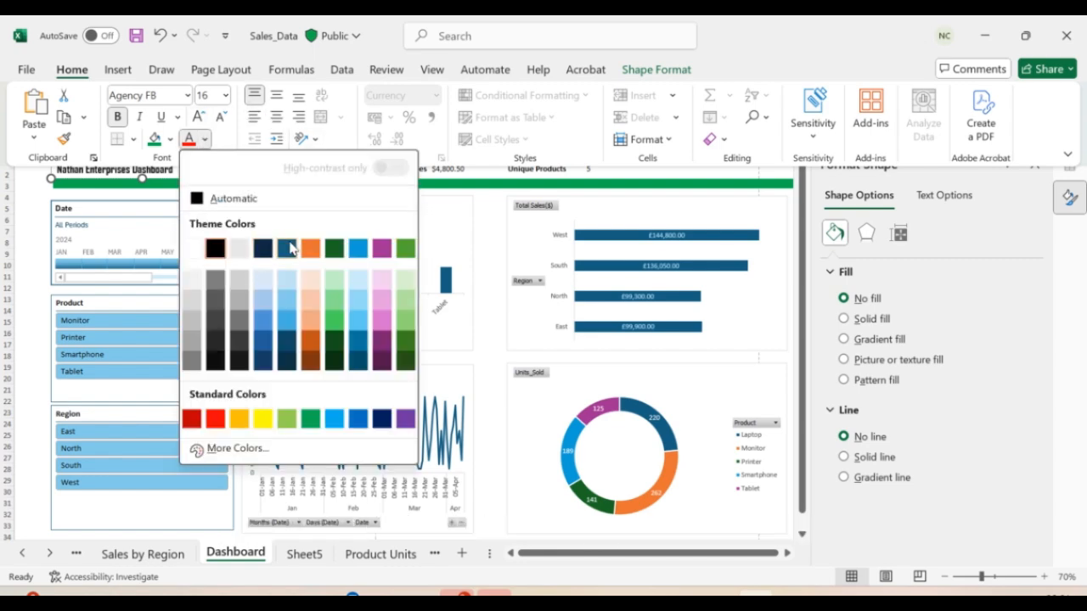
{"action": "left_click", "coordinate": [286, 246]}
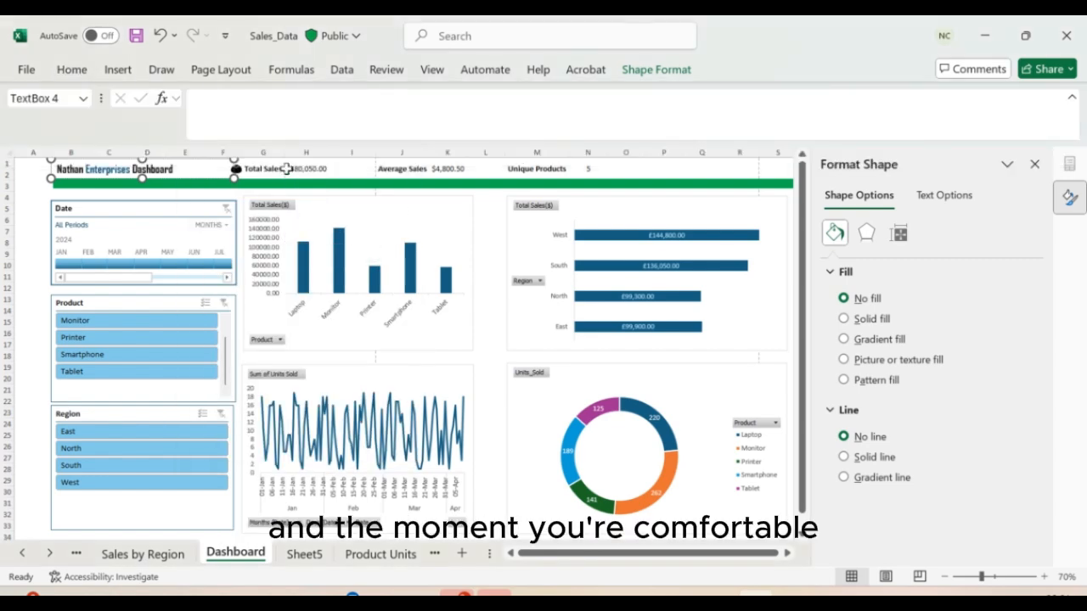
{"action": "left_click", "coordinate": [289, 170]}
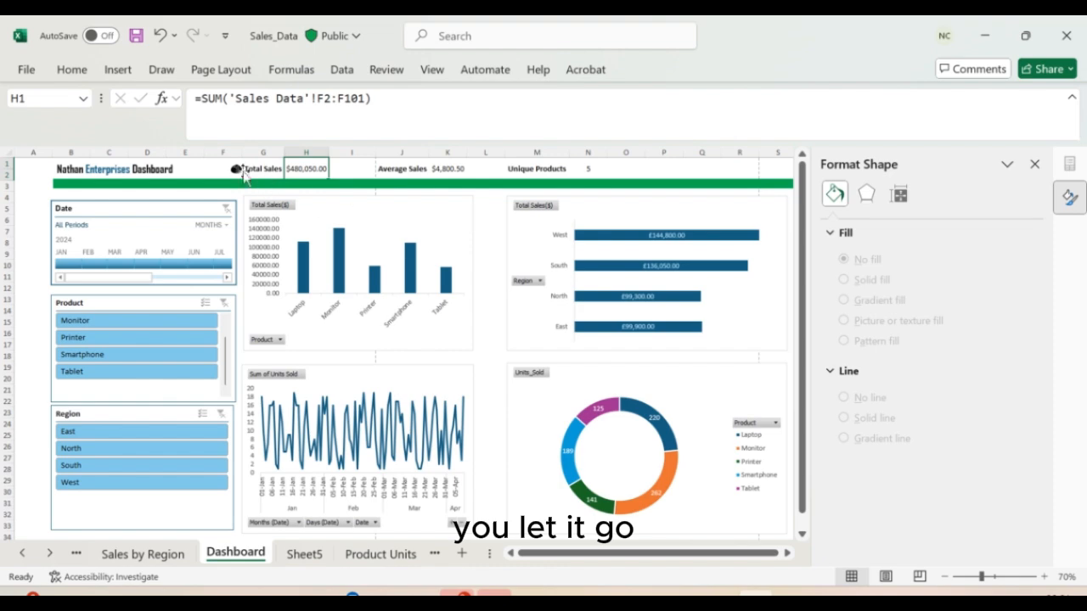
{"action": "left_click", "coordinate": [71, 171]}
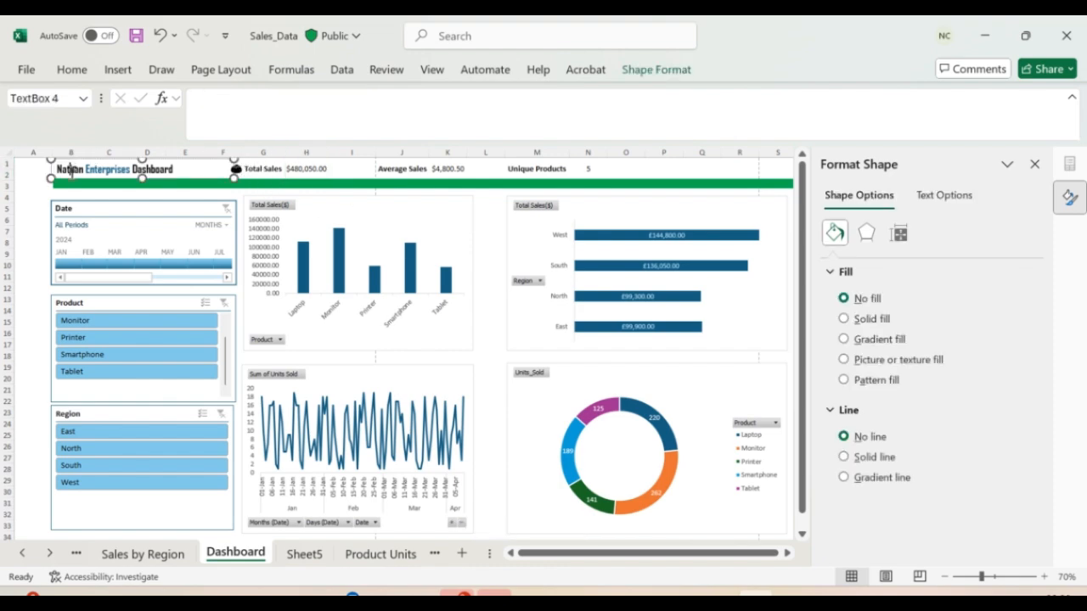
- Set the font color of the Total Sales label in G1 to the same dark blue theme color
{"action": "left_click", "coordinate": [259, 169]}
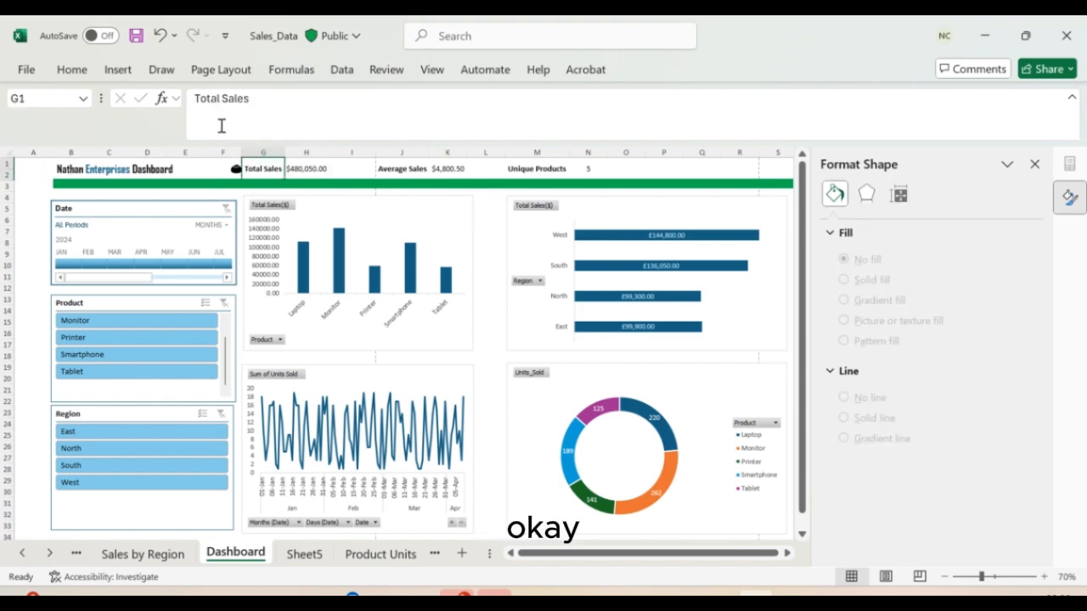
{"action": "left_click", "coordinate": [72, 70]}
{"action": "left_click", "coordinate": [205, 140]}
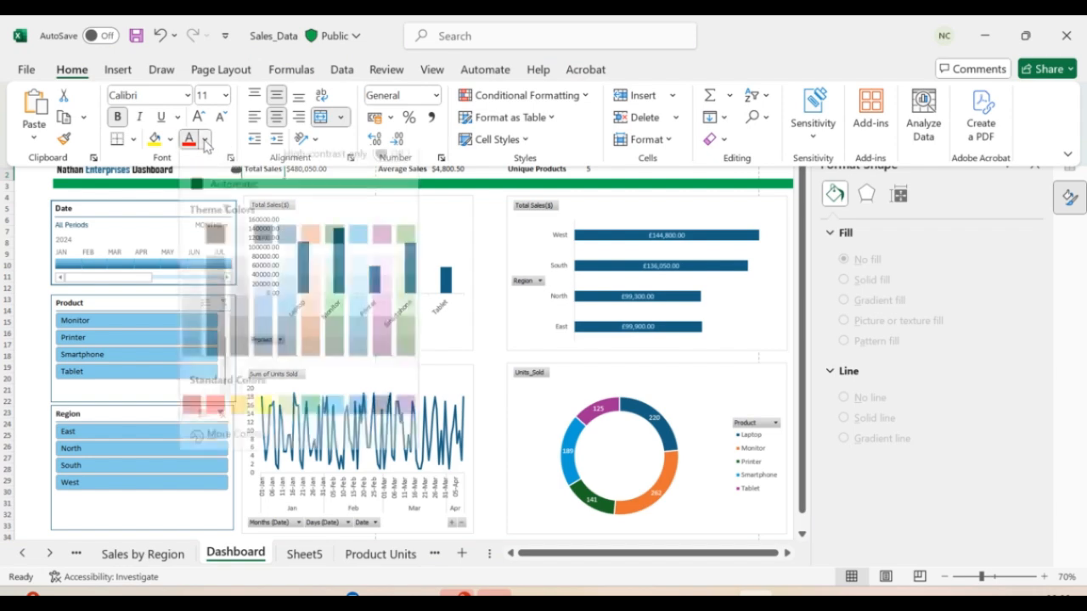
{"action": "left_click", "coordinate": [286, 248]}
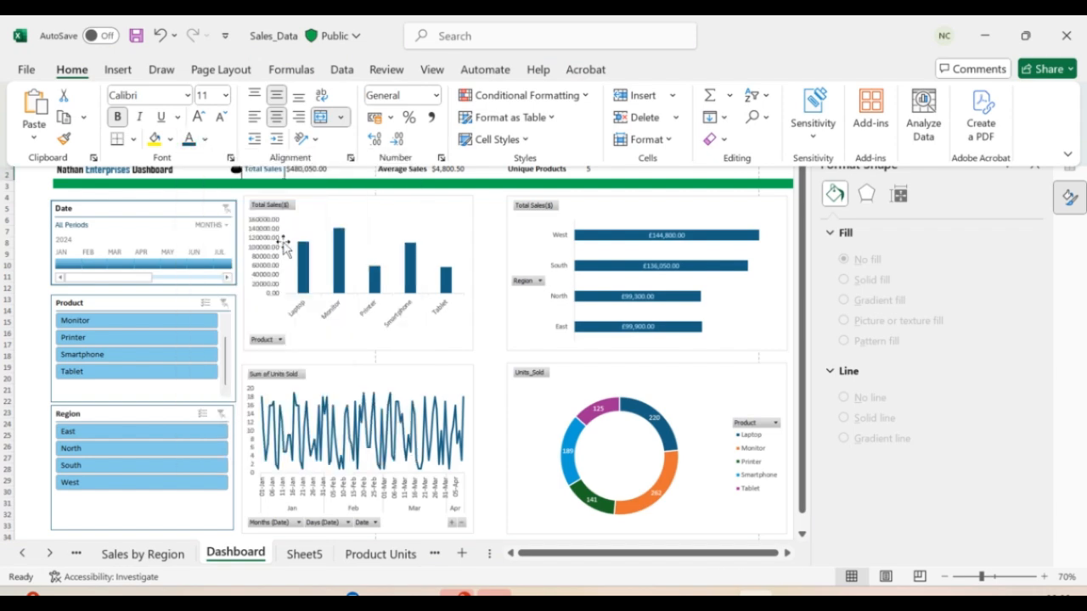
- Apply the same dark blue font color to the Average Sales and Unique Products labels and deselect them
{"action": "left_click", "coordinate": [394, 169]}
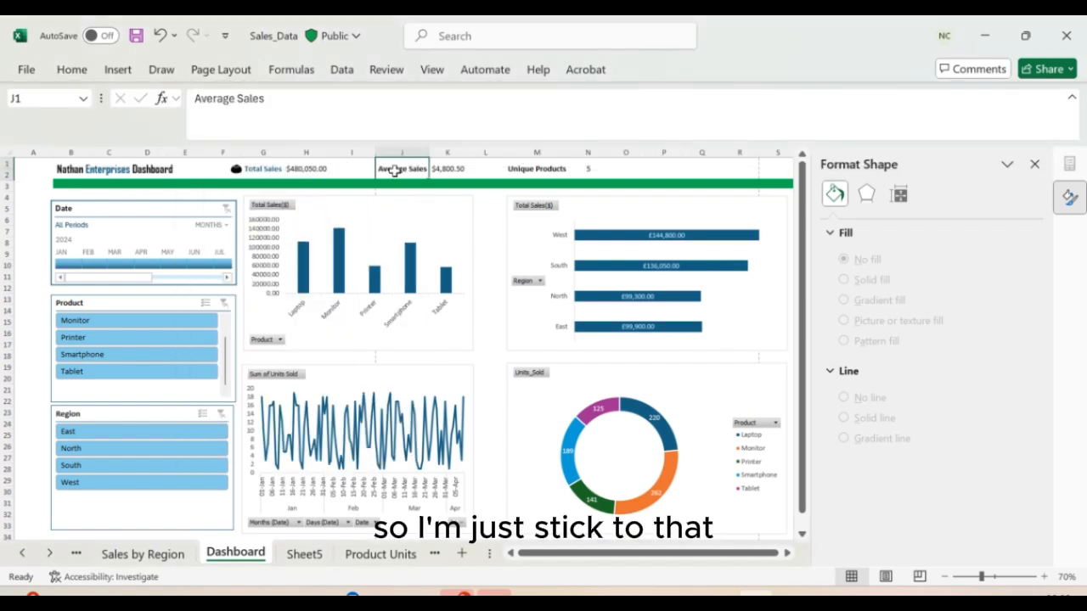
{"action": "left_click", "coordinate": [72, 69]}
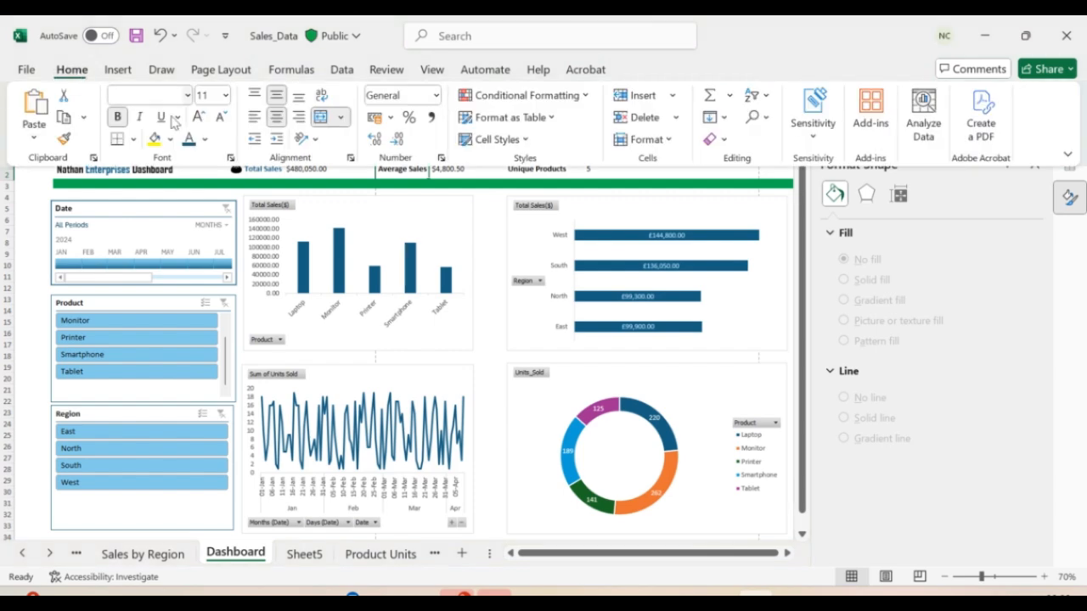
{"action": "left_click", "coordinate": [535, 181]}
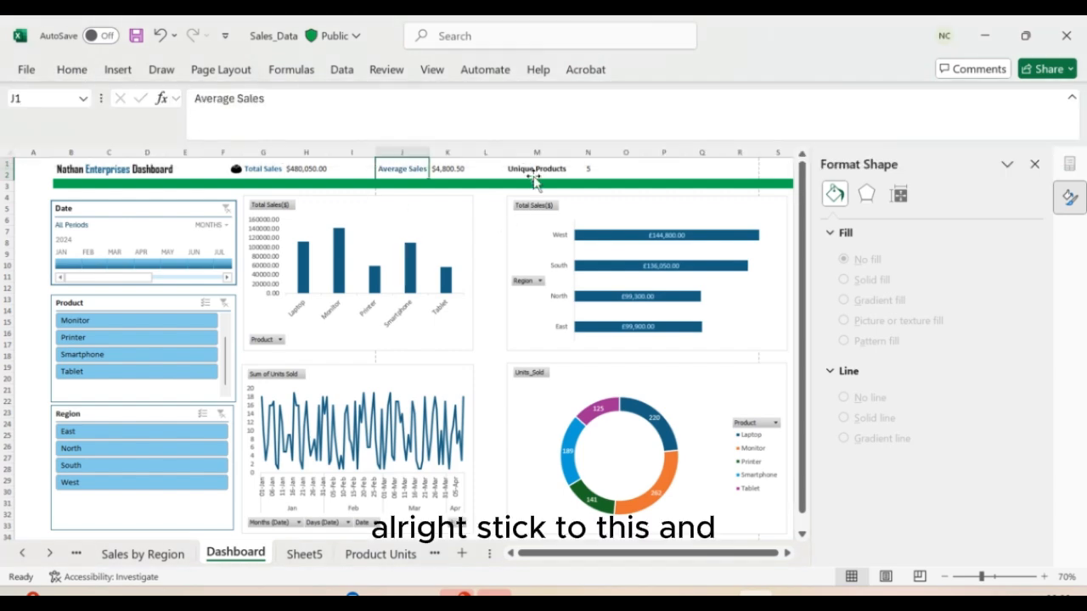
{"action": "left_click", "coordinate": [535, 170]}
{"action": "left_click", "coordinate": [72, 70]}
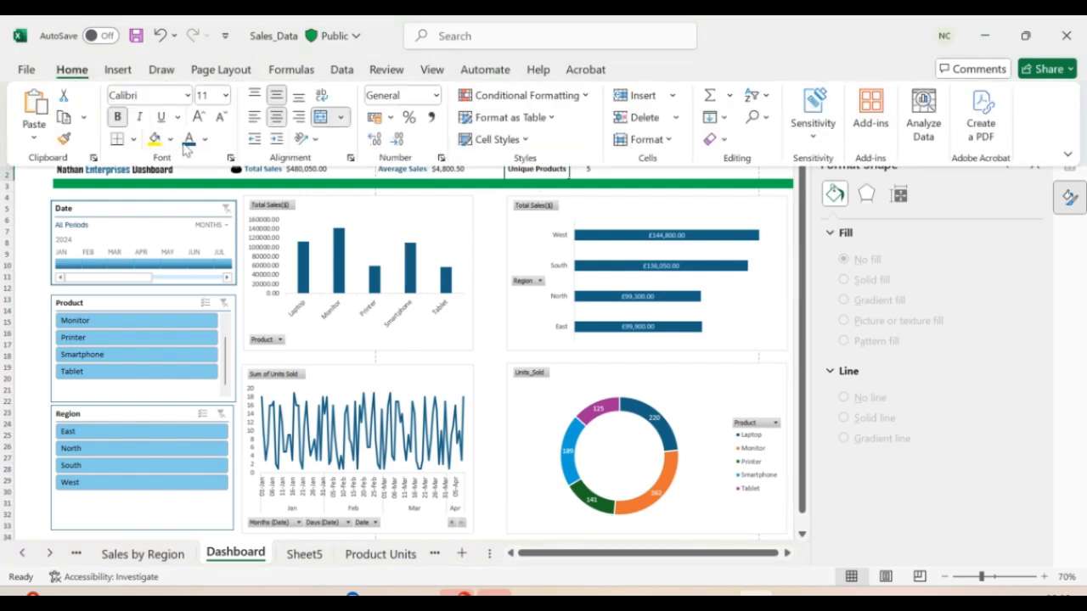
{"action": "left_click", "coordinate": [30, 312]}
{"action": "left_click", "coordinate": [30, 312]}
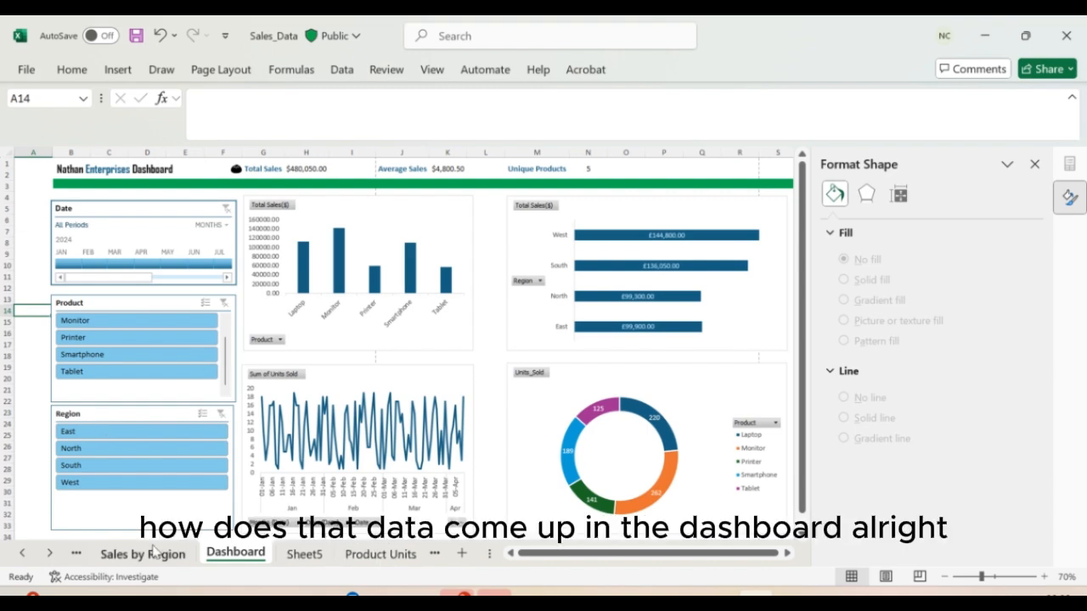
- Copy the data rows A2:F11, without the headers, from the Extra Data sheet
{"action": "left_click", "coordinate": [50, 554]}
{"action": "left_click_drag", "start_coordinate": [55, 187], "coordinate": [330, 337]}
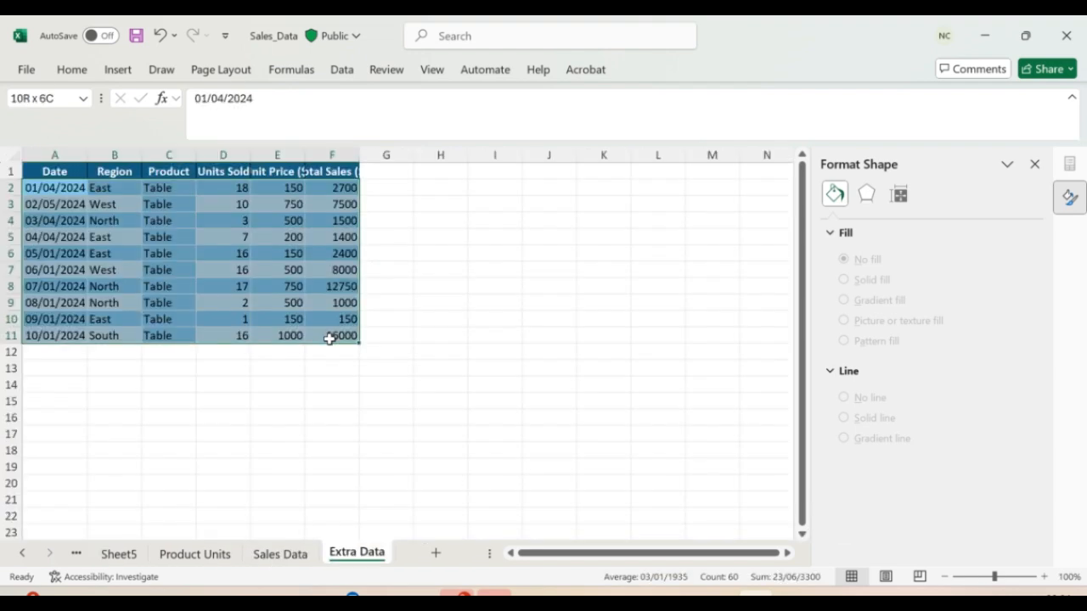
{"action": "key", "text": "ctrl+c"}
- Paste the copied rows into the Sales Data sheet directly below the table's last row, starting at A102
{"action": "left_click", "coordinate": [280, 553]}
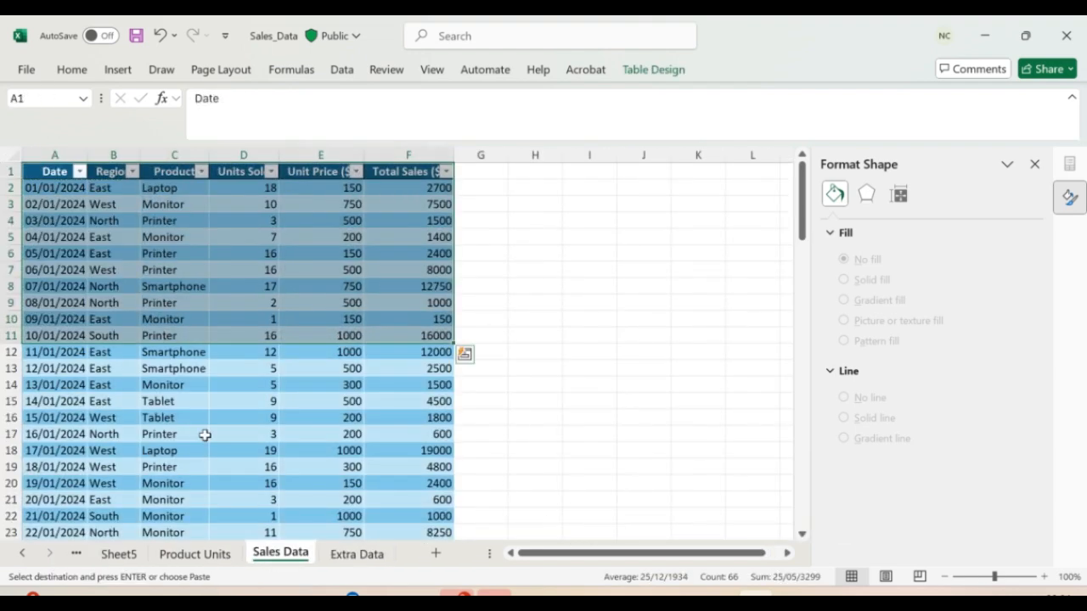
{"action": "left_click", "coordinate": [123, 366]}
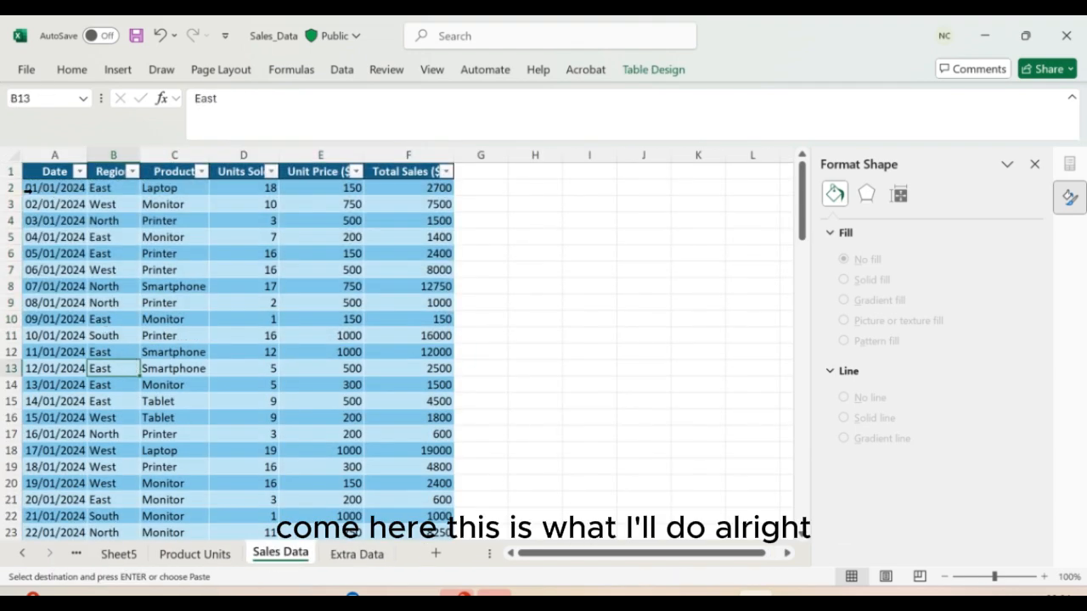
{"action": "left_click", "coordinate": [47, 171]}
{"action": "key", "text": "ctrl+shift+Down"}
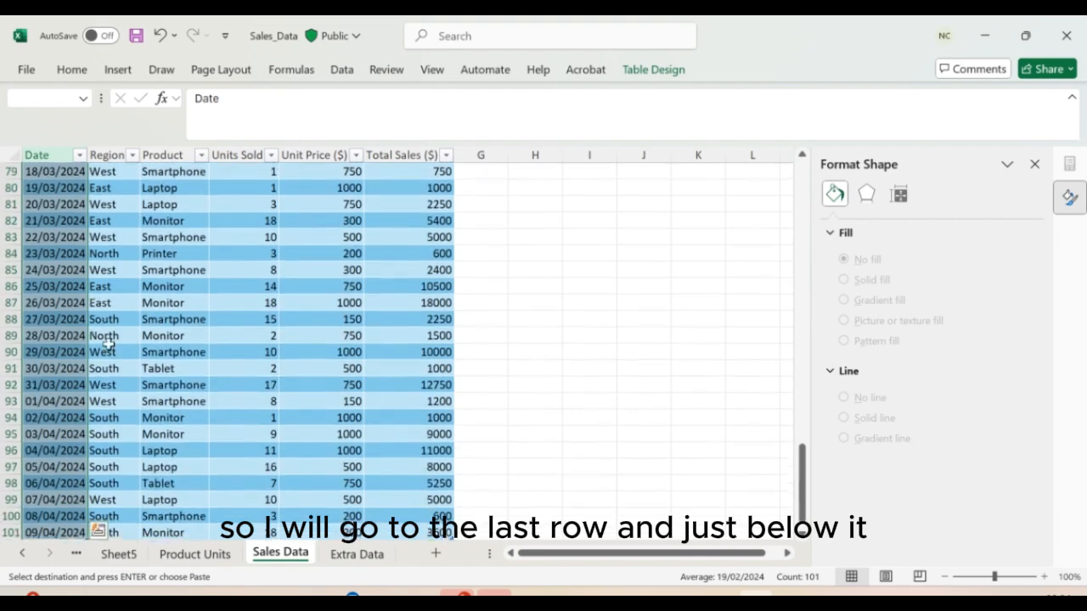
{"action": "left_click", "coordinate": [48, 375]}
{"action": "key", "text": "ctrl+v"}
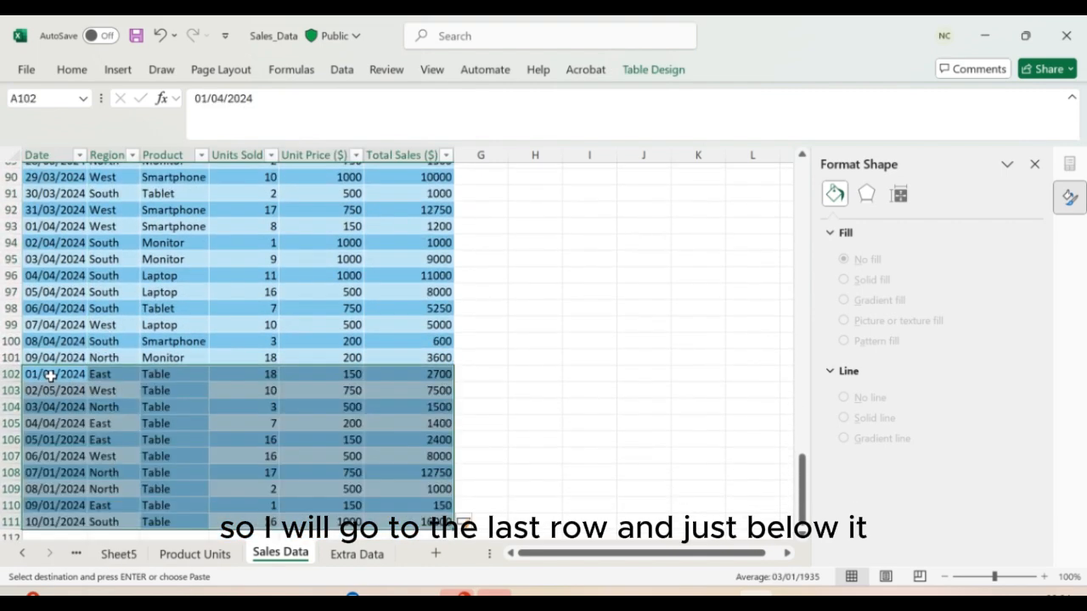
- Refresh all the workbook's data from the Dashboard sheet so the charts and slicers include the added Table product rows
{"action": "left_click", "coordinate": [133, 351]}
{"action": "scroll", "coordinate": [133, 352], "scroll_direction": "up", "scroll_amount": 20}
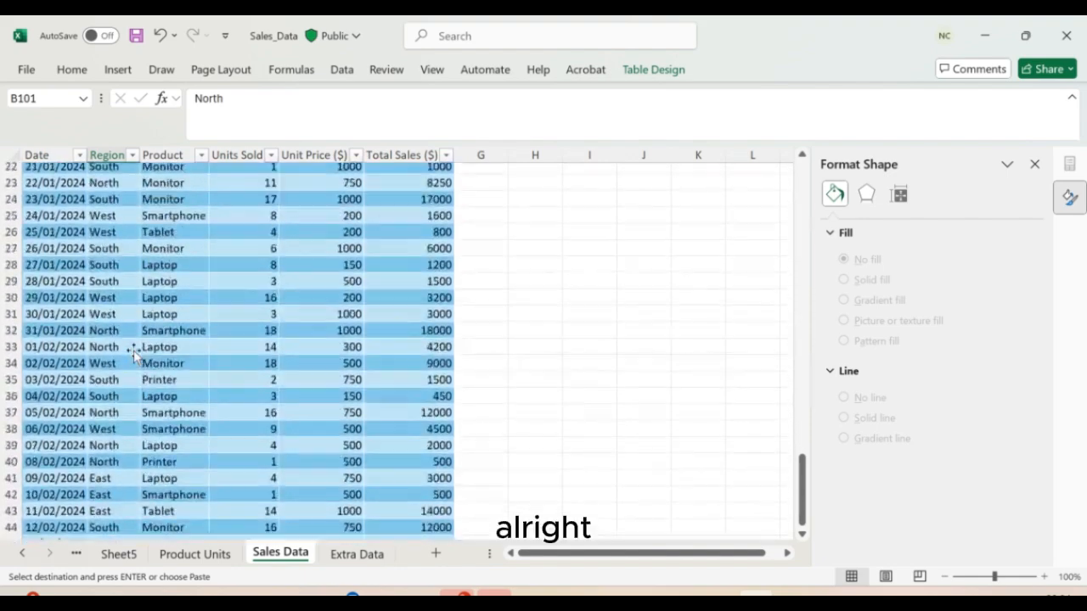
{"action": "scroll", "coordinate": [133, 354], "scroll_direction": "down", "scroll_amount": 17}
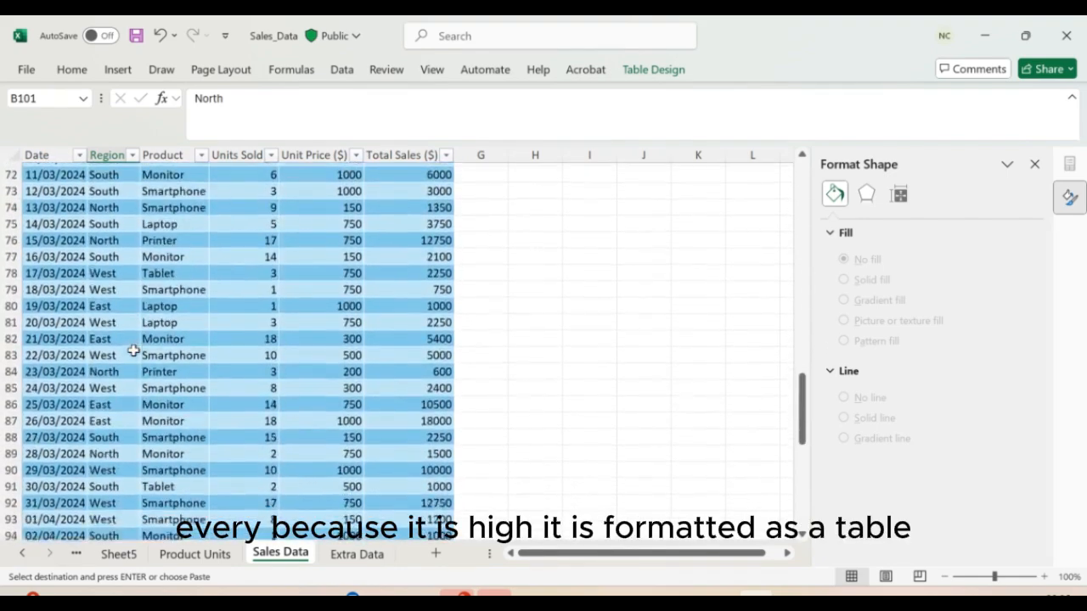
{"action": "scroll", "coordinate": [133, 351], "scroll_direction": "down", "scroll_amount": 9}
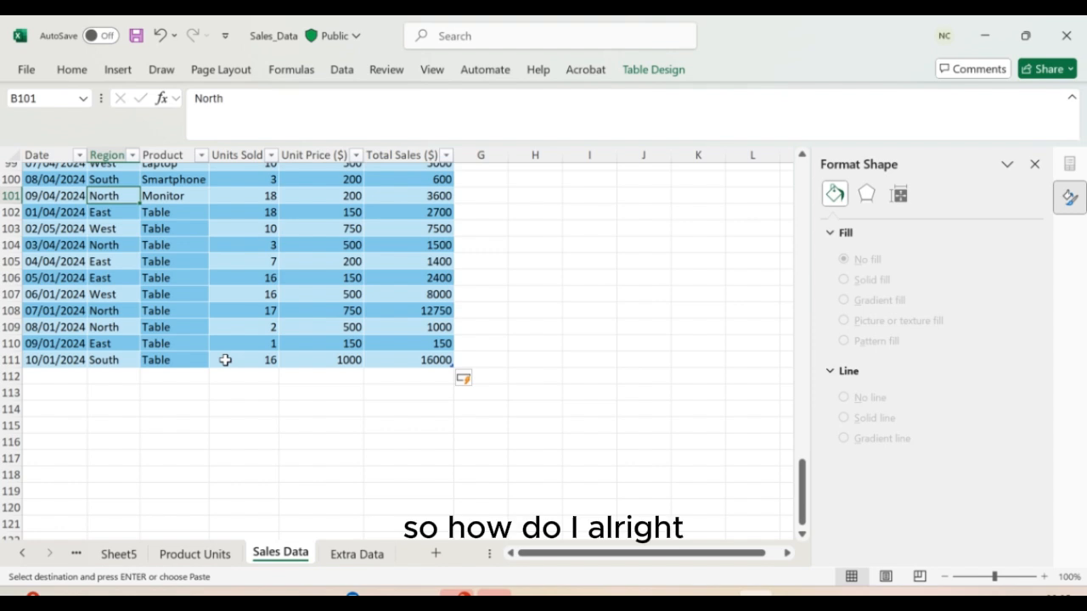
{"action": "left_click", "coordinate": [76, 553]}
{"action": "left_click", "coordinate": [329, 559]}
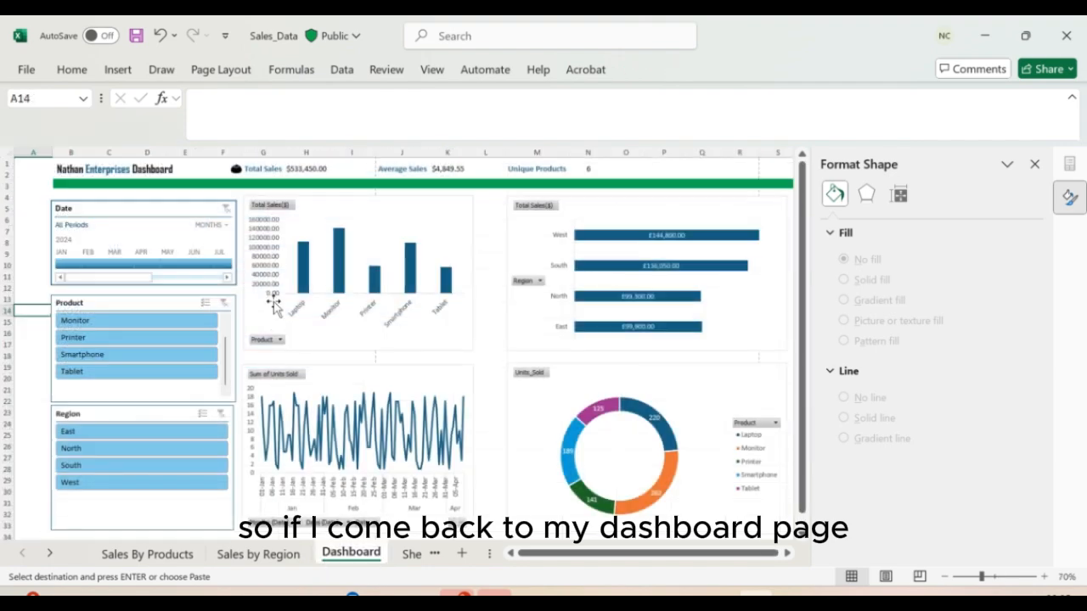
{"action": "left_click", "coordinate": [342, 70]}
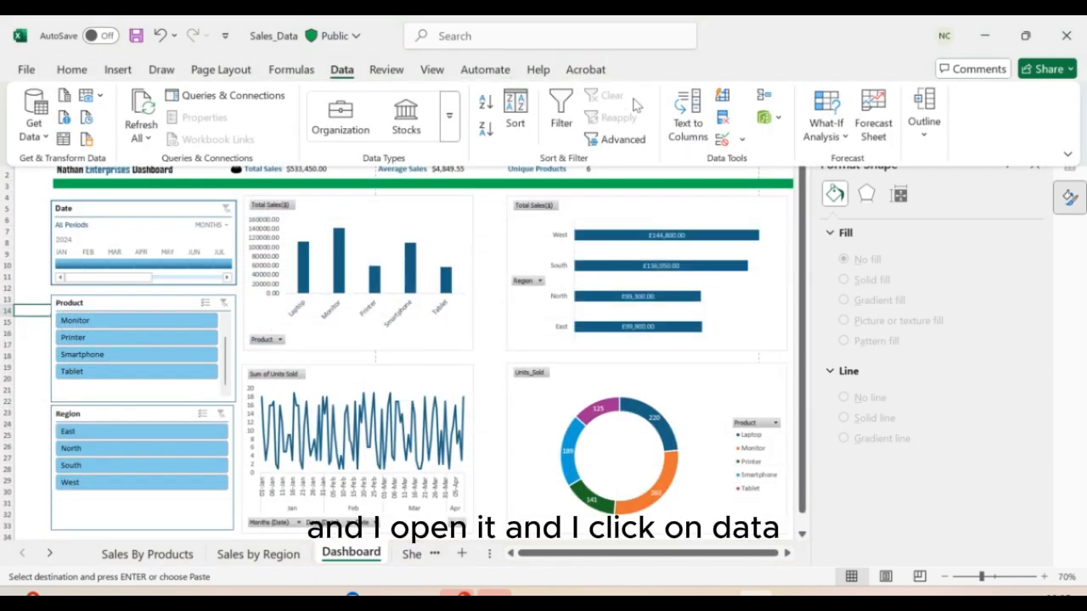
{"action": "left_click", "coordinate": [141, 108]}
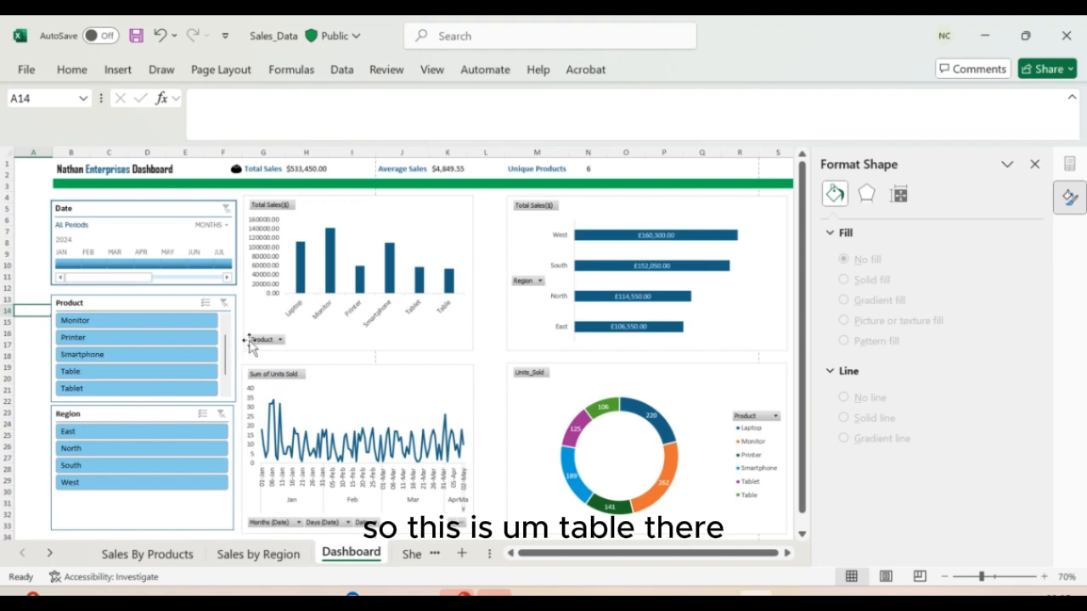
{"action": "scroll", "coordinate": [230, 341], "scroll_direction": "up", "scroll_amount": 1}
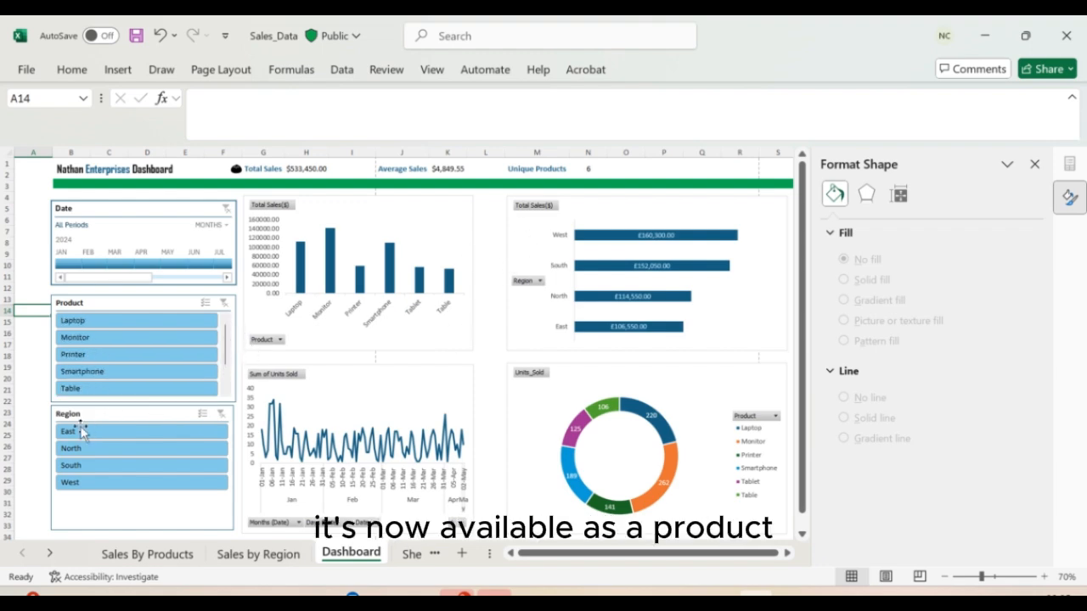
{"action": "left_click", "coordinate": [19, 469]}
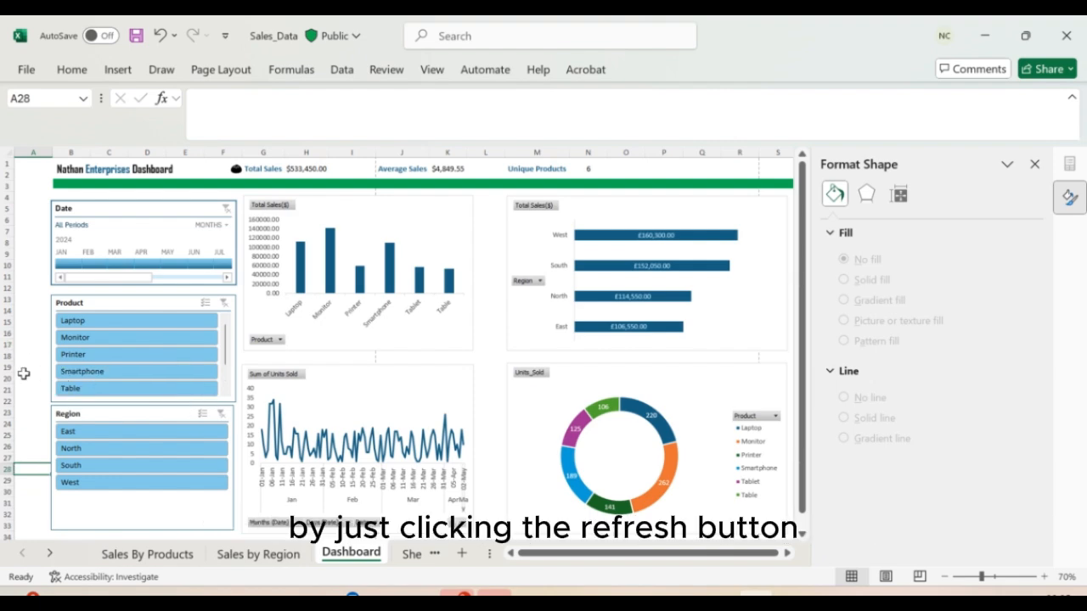
- Close the Format Shape pane and auto-fit columns K and H on the dashboard at 80% zoom
{"action": "left_click", "coordinate": [1034, 164]}
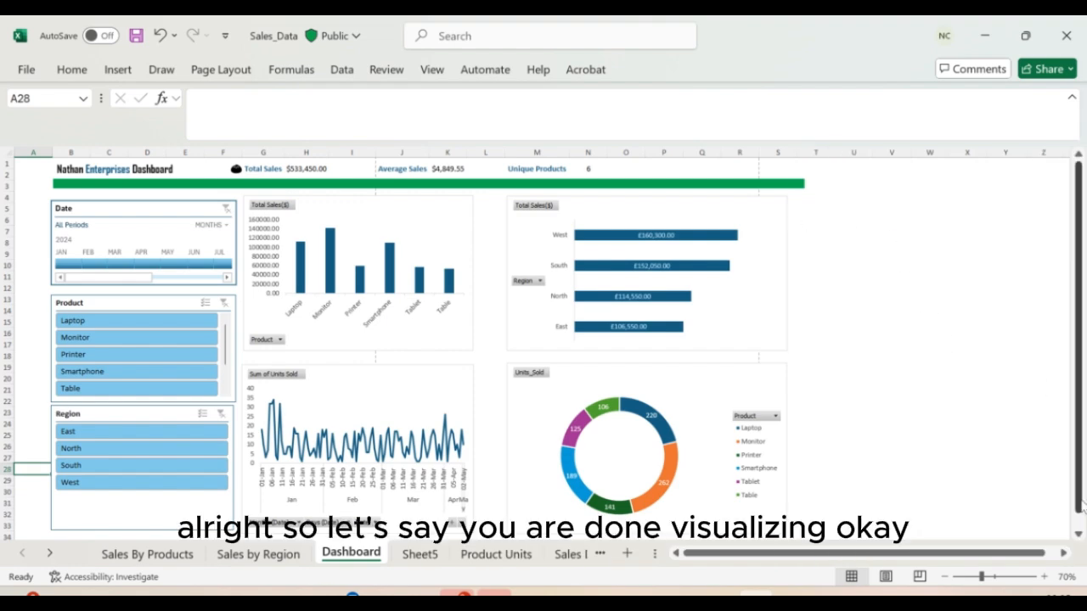
{"action": "left_click", "coordinate": [1044, 578]}
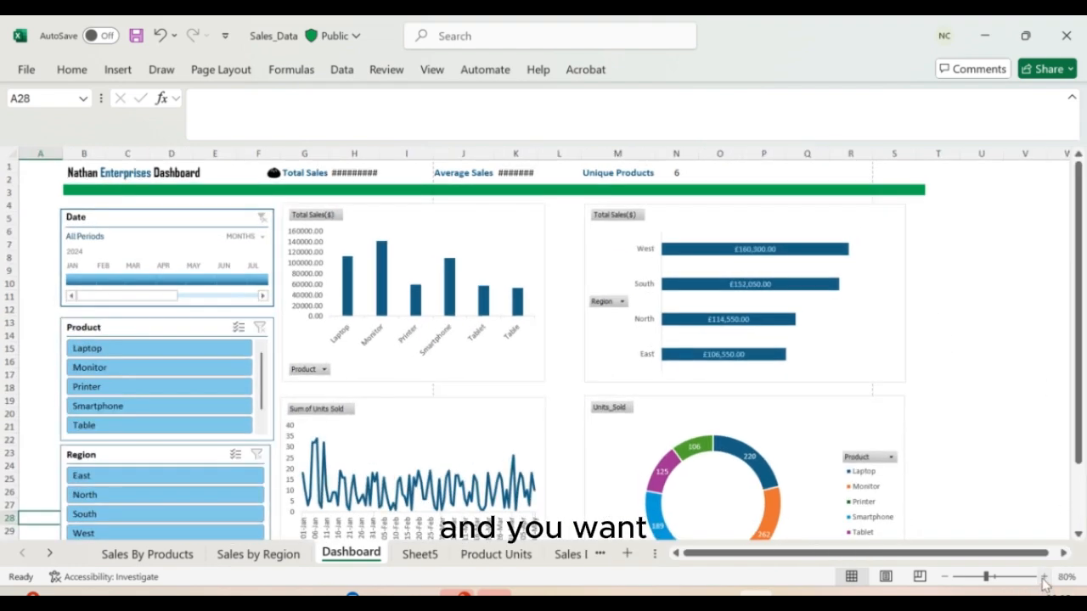
{"action": "double_click", "coordinate": [535, 159]}
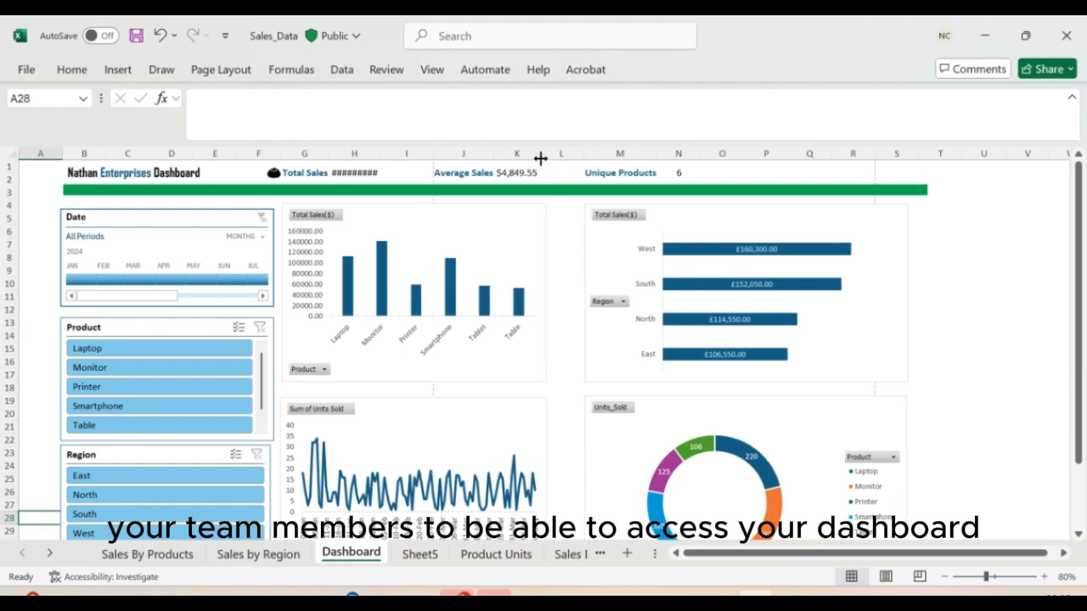
{"action": "double_click", "coordinate": [374, 144]}
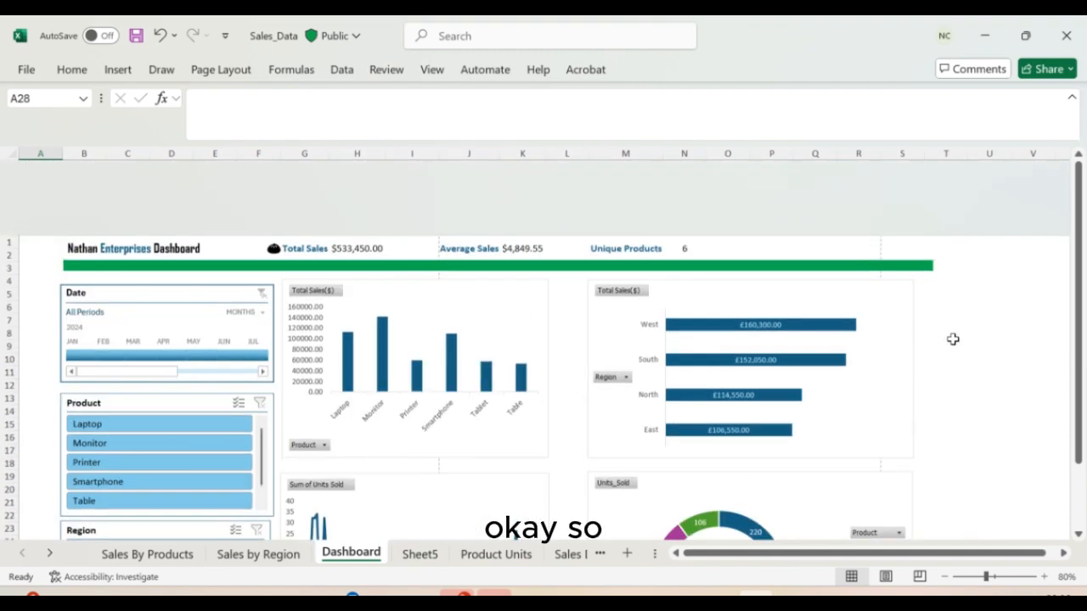
{"action": "scroll", "coordinate": [952, 338], "scroll_direction": "down", "scroll_amount": 3}
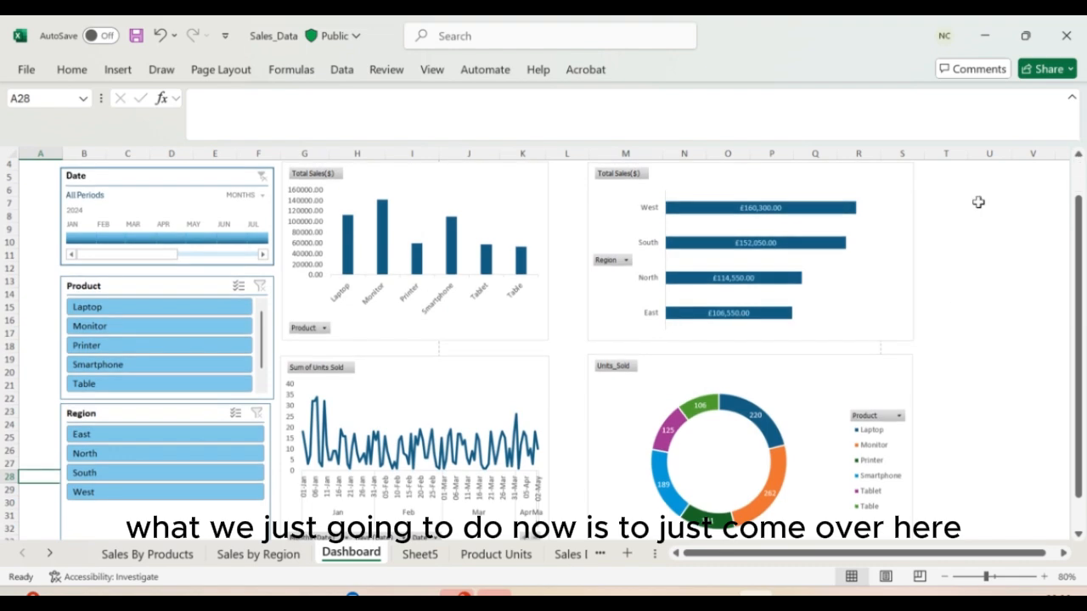
{"action": "scroll", "coordinate": [266, 527], "scroll_direction": "up", "scroll_amount": 2}
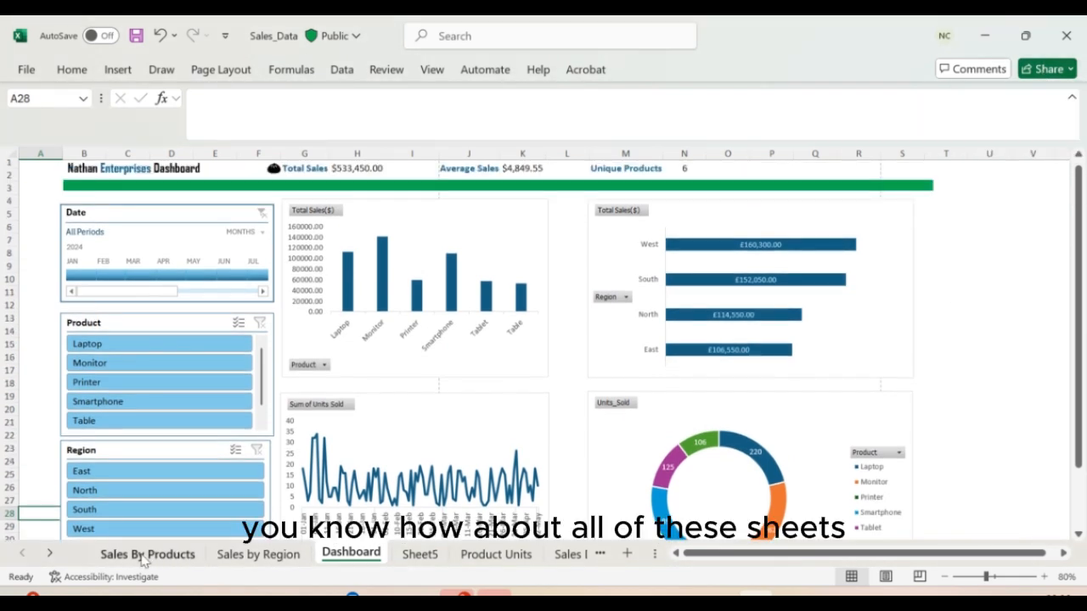
- Try to hide all the sheets from Sales By Products through Extra Data at once as a group
{"action": "left_click", "coordinate": [421, 555]}
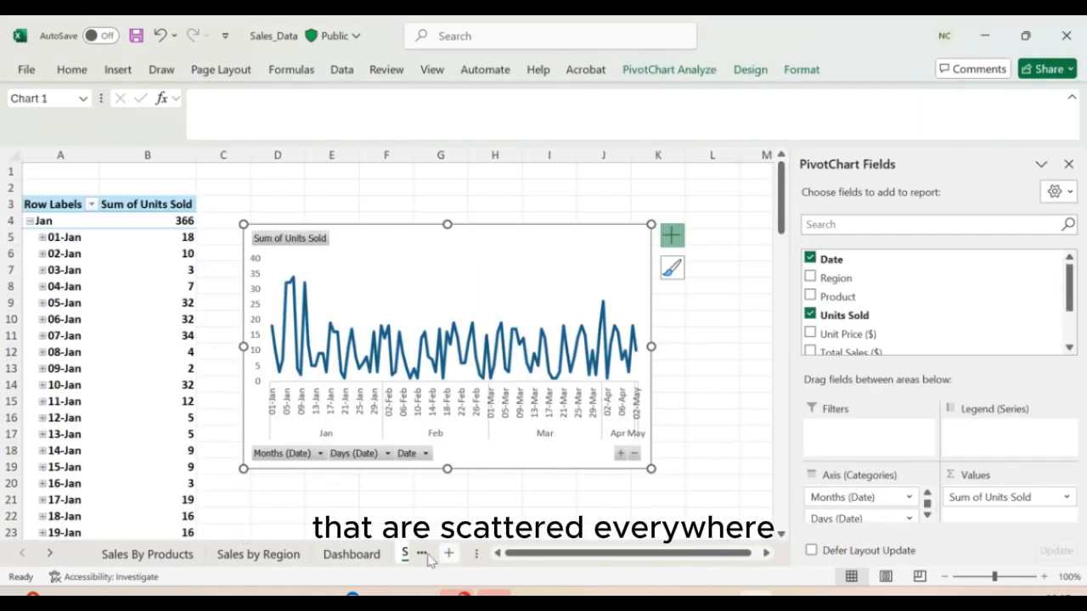
{"action": "left_click", "coordinate": [262, 556]}
{"action": "left_click", "coordinate": [170, 556]}
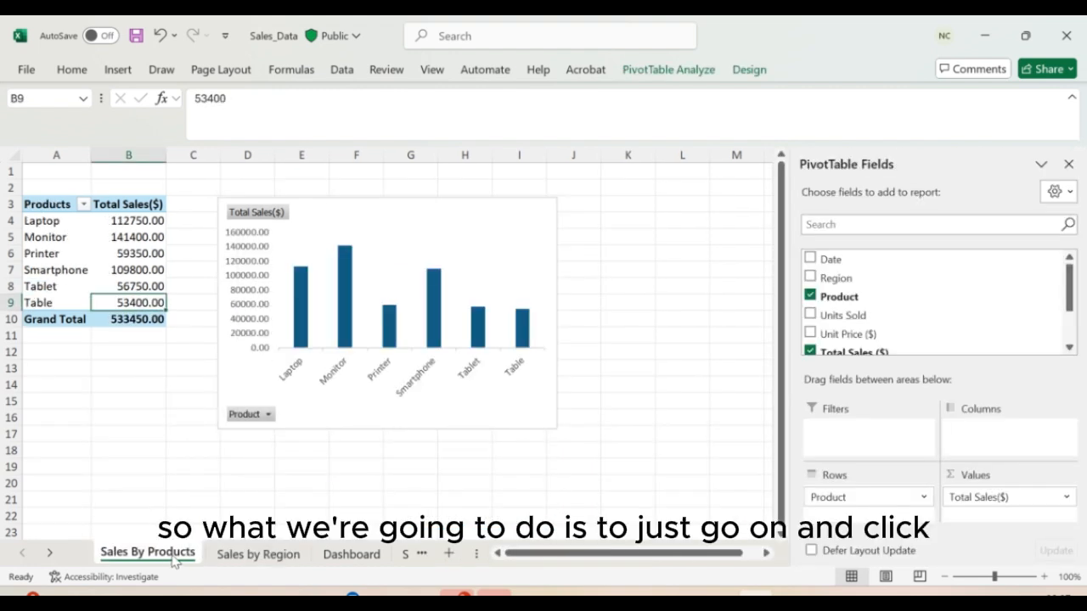
{"action": "left_click", "coordinate": [229, 561], "text": "shift"}
{"action": "left_click", "coordinate": [180, 561], "text": "shift"}
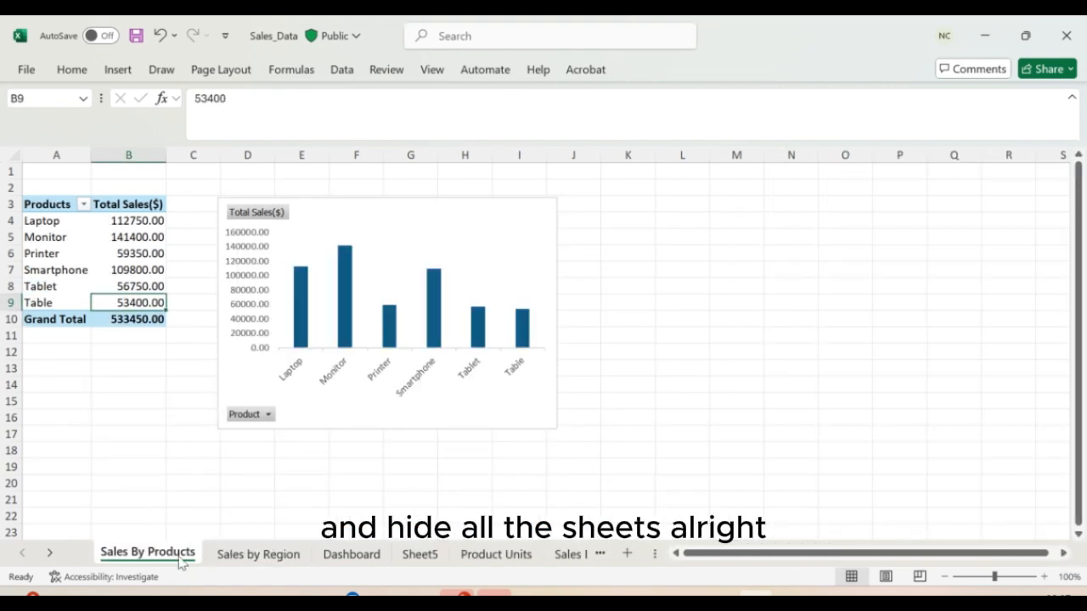
{"action": "left_click", "coordinate": [259, 555], "text": "shift"}
{"action": "left_click", "coordinate": [419, 553], "text": "shift"}
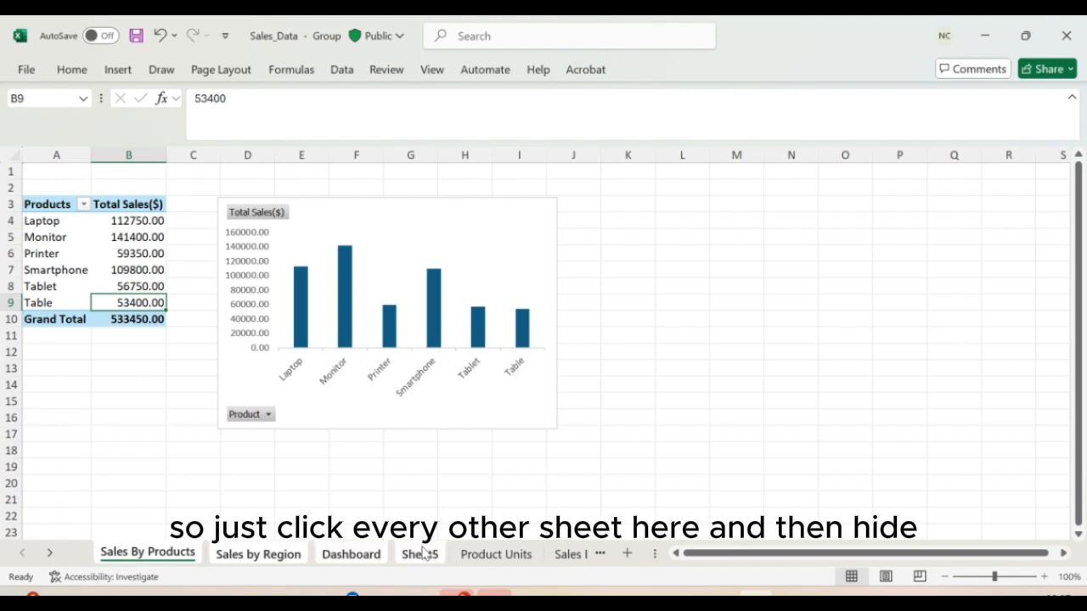
{"action": "left_click", "coordinate": [494, 560], "text": "shift"}
{"action": "left_click", "coordinate": [560, 563], "text": "shift"}
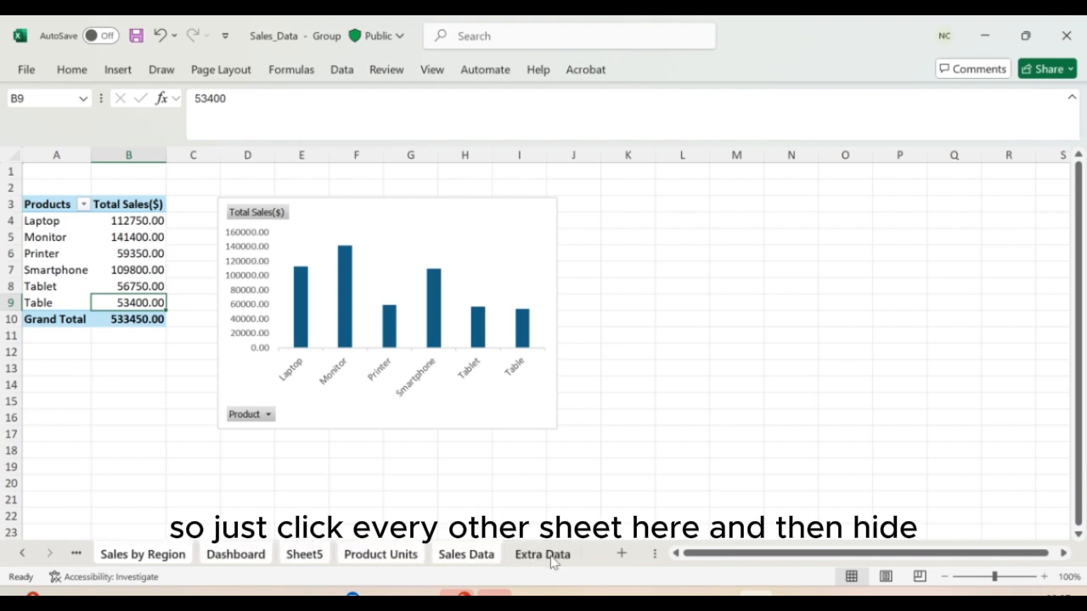
{"action": "left_click", "coordinate": [550, 560], "text": "shift"}
{"action": "right_click", "coordinate": [552, 554]}
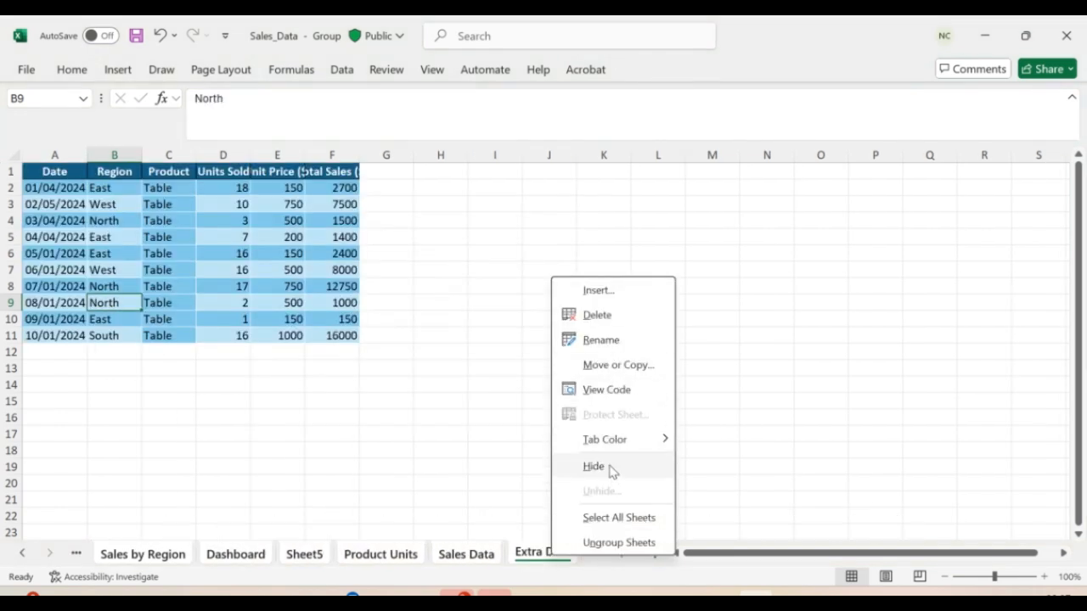
{"action": "left_click", "coordinate": [594, 467]}
{"action": "left_click", "coordinate": [553, 363]}
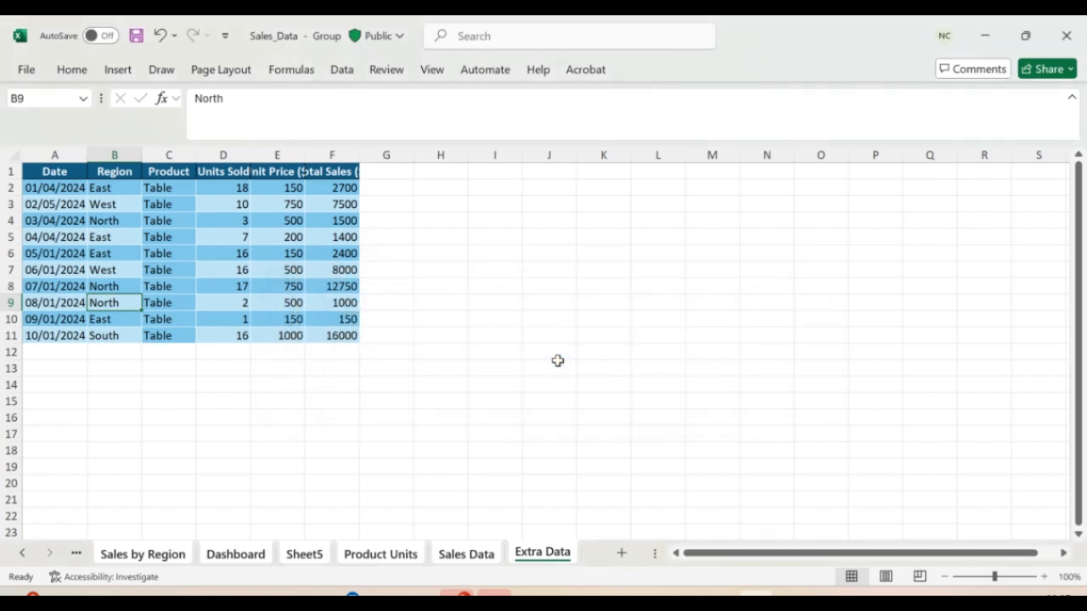
- Ungroup the sheets and hide the Sales by Region sheet
{"action": "left_click", "coordinate": [346, 554]}
{"action": "left_click", "coordinate": [135, 553]}
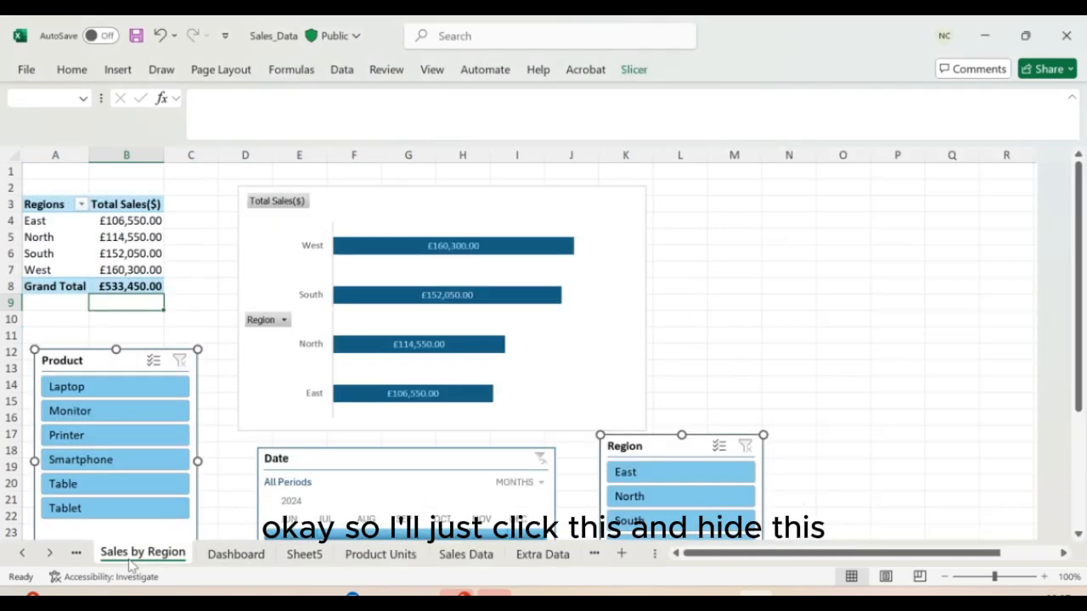
{"action": "right_click", "coordinate": [136, 554]}
{"action": "left_click", "coordinate": [174, 468]}
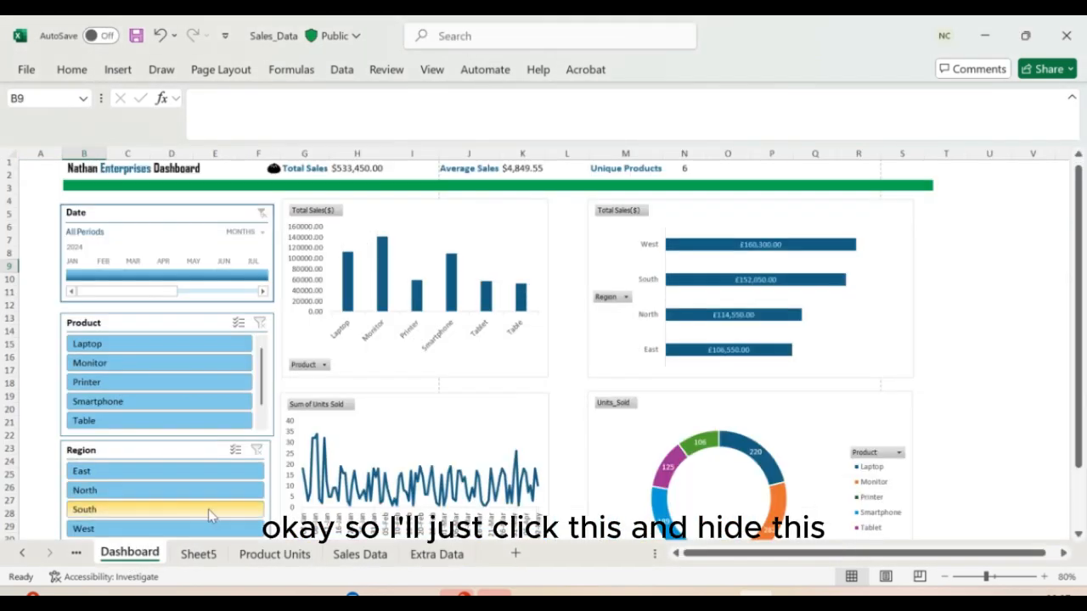
- Hide the Sheet5 and Product Units sheets
{"action": "left_click", "coordinate": [198, 554]}
{"action": "right_click", "coordinate": [198, 553]}
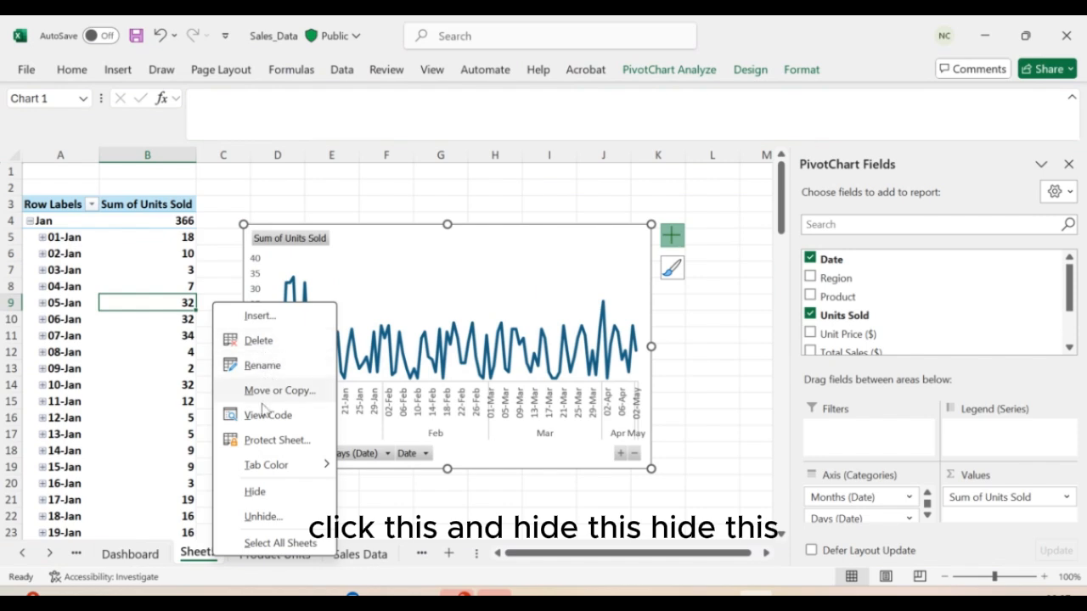
{"action": "left_click", "coordinate": [255, 492]}
{"action": "right_click", "coordinate": [242, 554]}
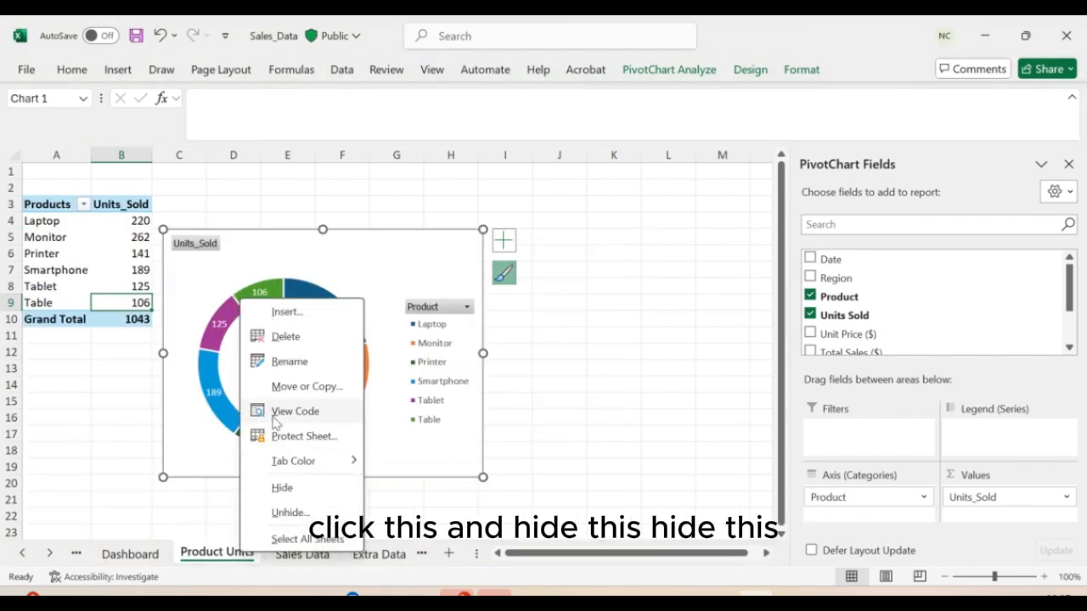
{"action": "left_click", "coordinate": [281, 488]}
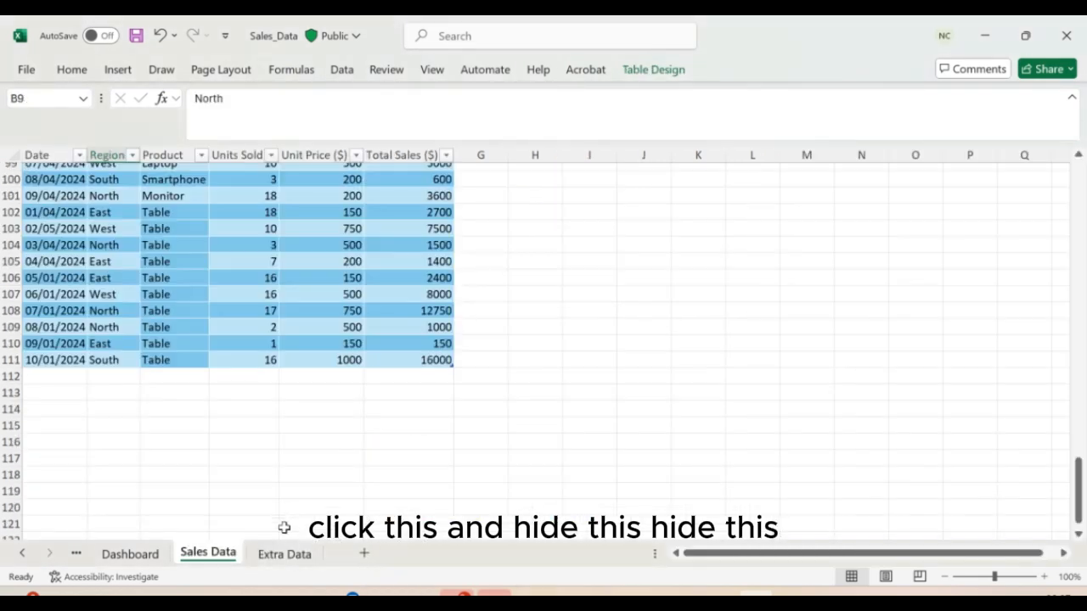
- Hide the Sales Data and Extra Data sheets
{"action": "right_click", "coordinate": [236, 552]}
{"action": "left_click", "coordinate": [291, 455]}
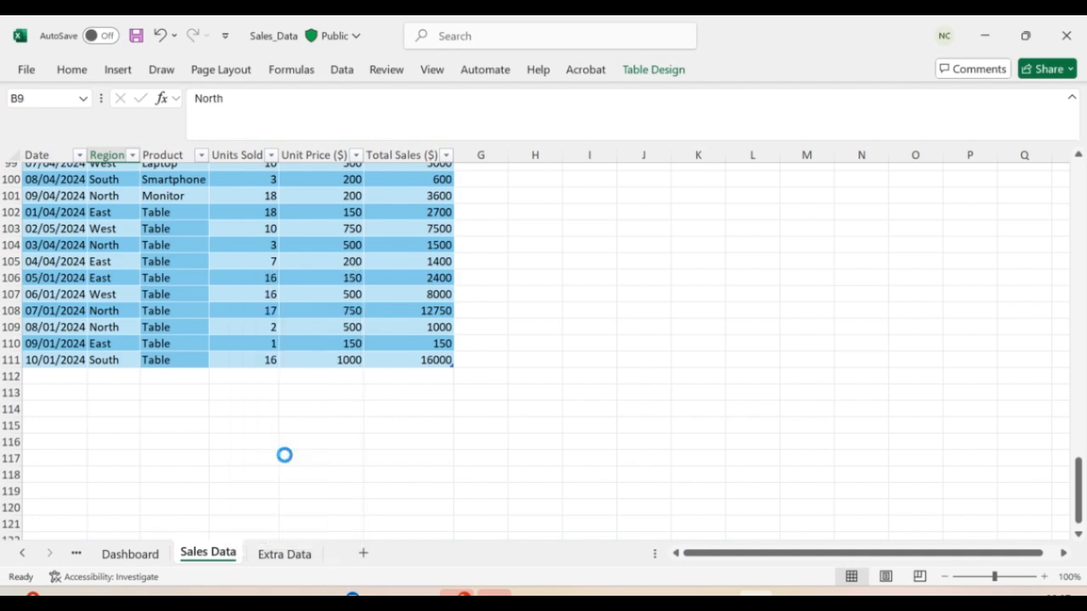
{"action": "right_click", "coordinate": [229, 556]}
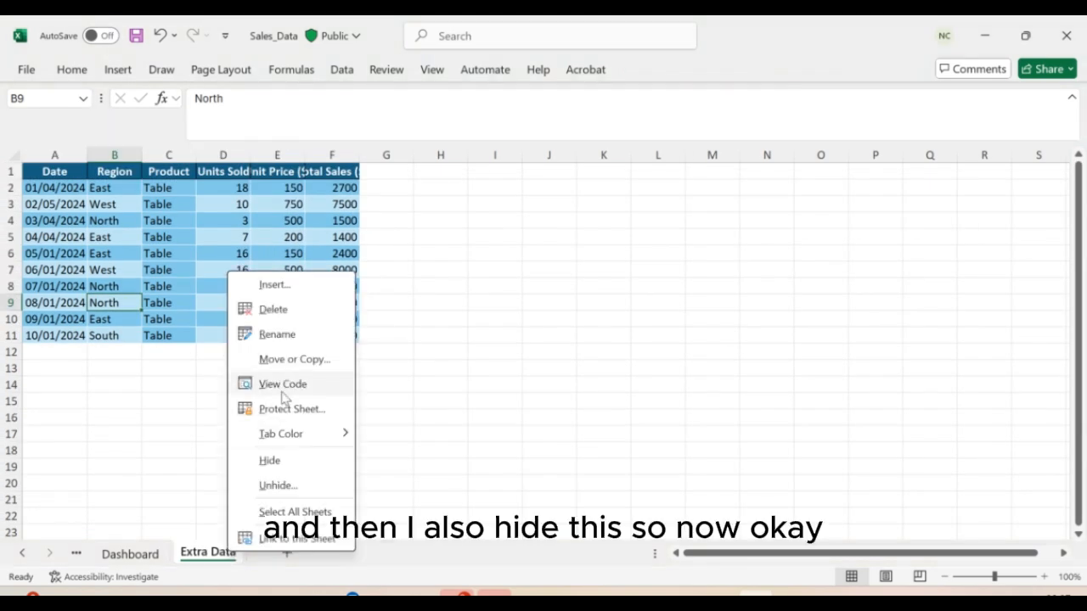
{"action": "left_click", "coordinate": [282, 458]}
- Hide the Sales By Products sheet so that Dashboard is the only sheet shown
{"action": "left_click", "coordinate": [45, 554]}
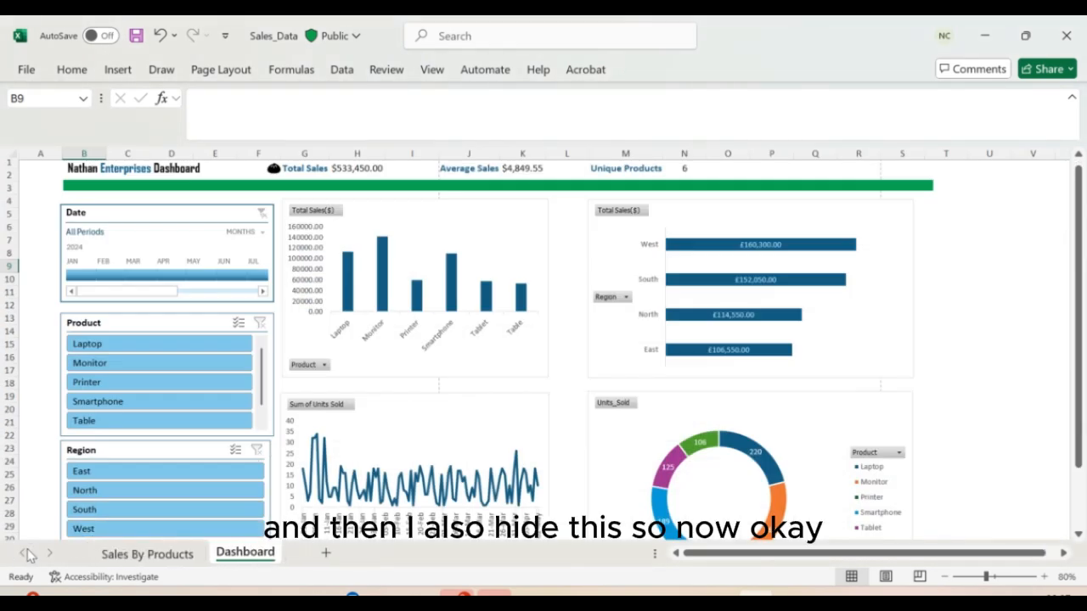
{"action": "right_click", "coordinate": [112, 557]}
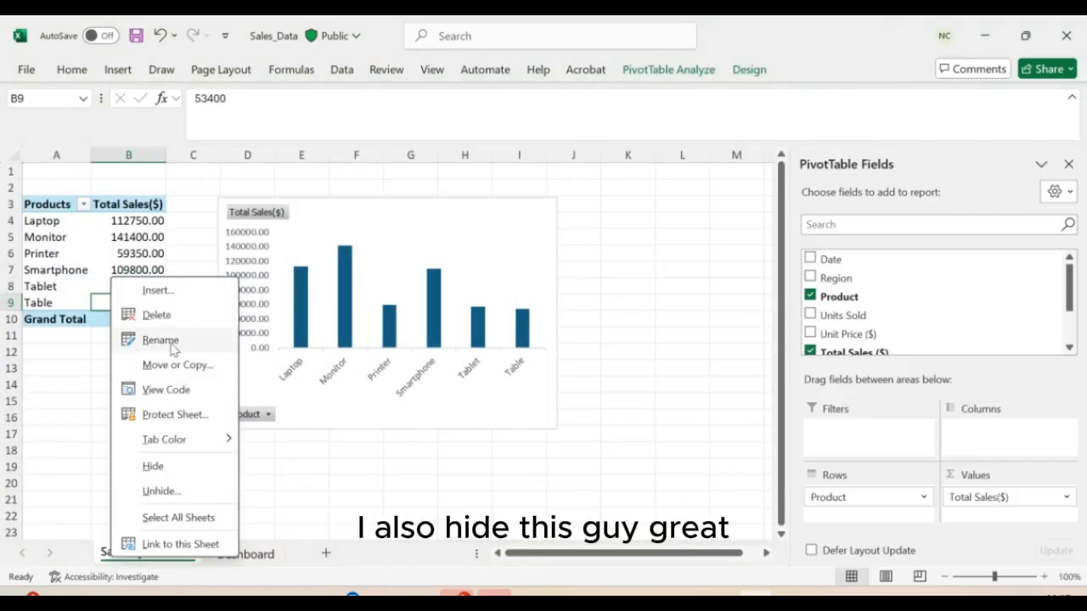
{"action": "left_click", "coordinate": [152, 466]}
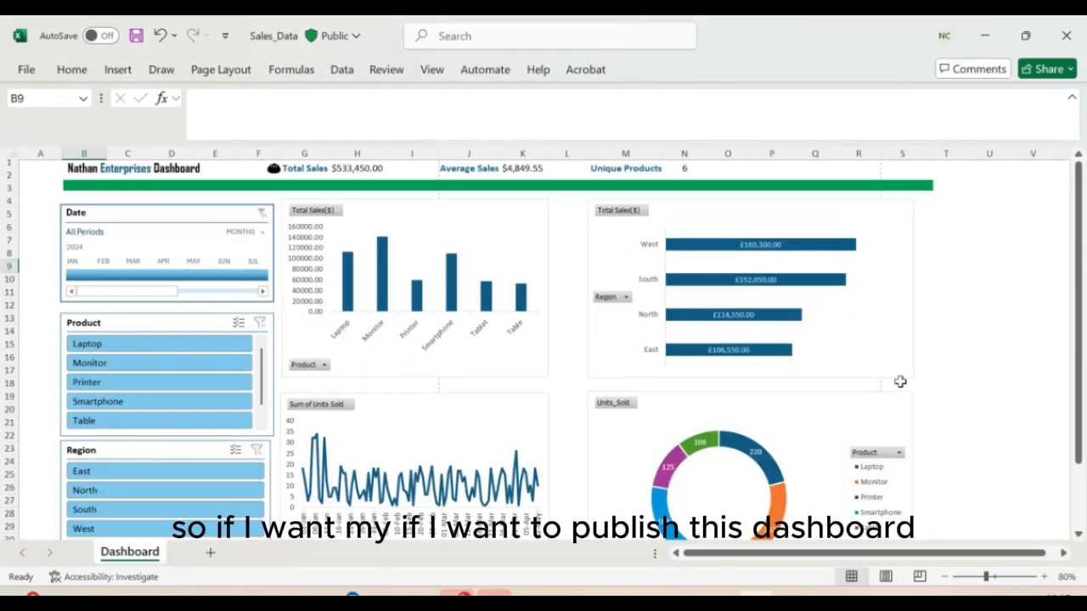
- Shorten the green header bar so its end lines up with the outer edge of the charts in column S
{"action": "left_click", "coordinate": [781, 185]}
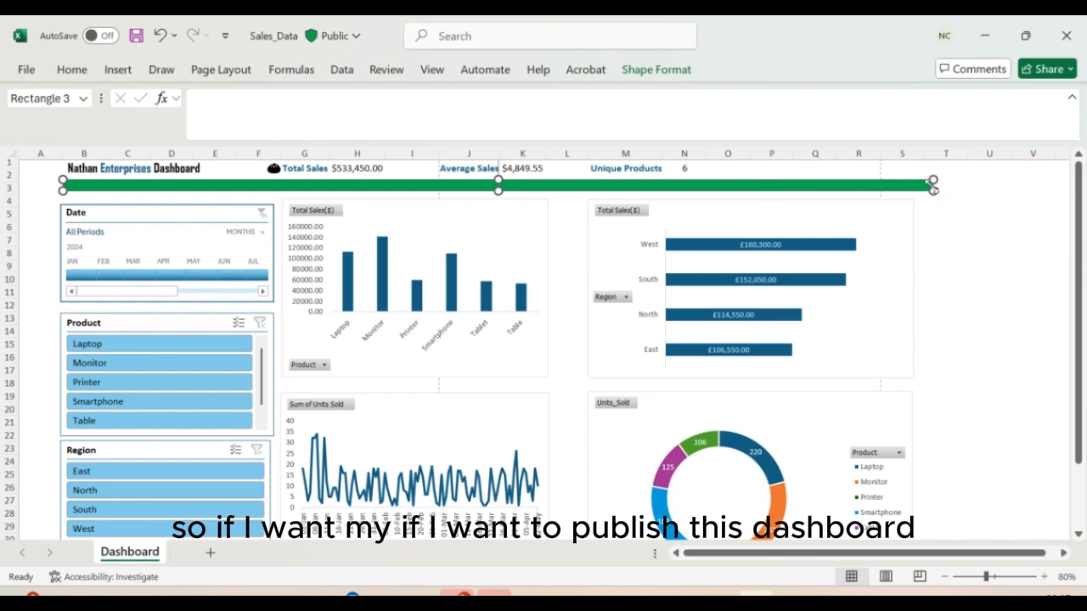
{"action": "left_click_drag", "start_coordinate": [934, 187], "coordinate": [913, 195]}
{"action": "left_click", "coordinate": [976, 238]}
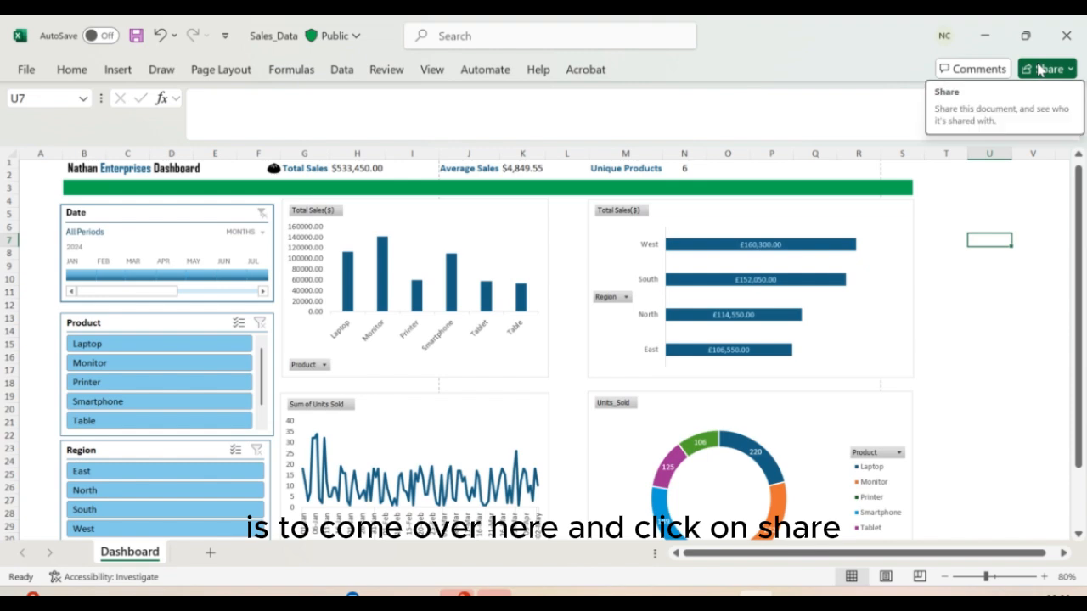
- Look at the workbook's sharing options and close them without choosing one
{"action": "left_click", "coordinate": [1068, 70]}
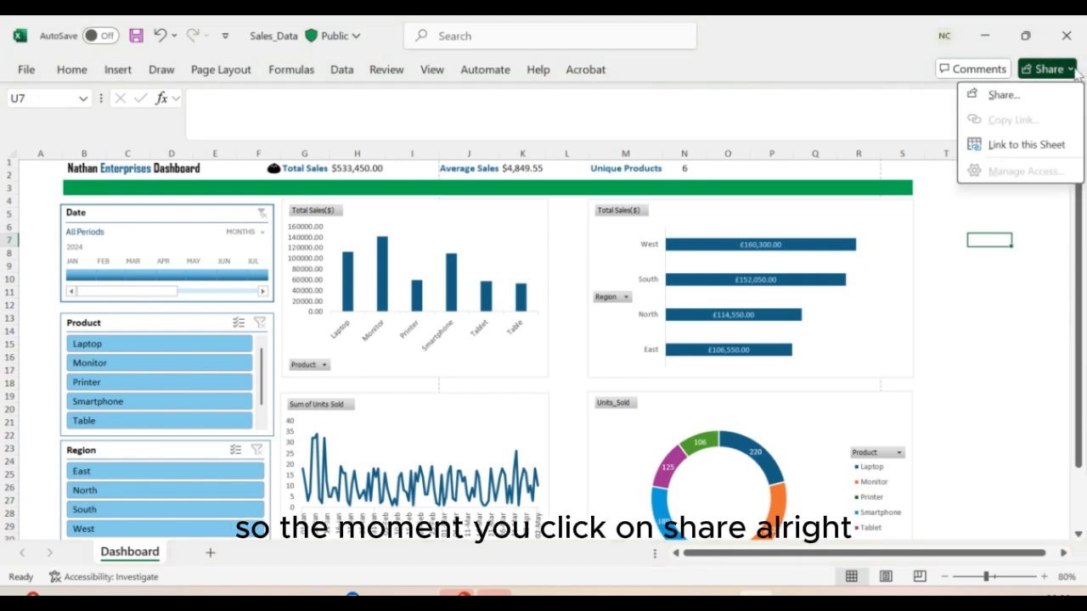
{"action": "left_click", "coordinate": [845, 45]}
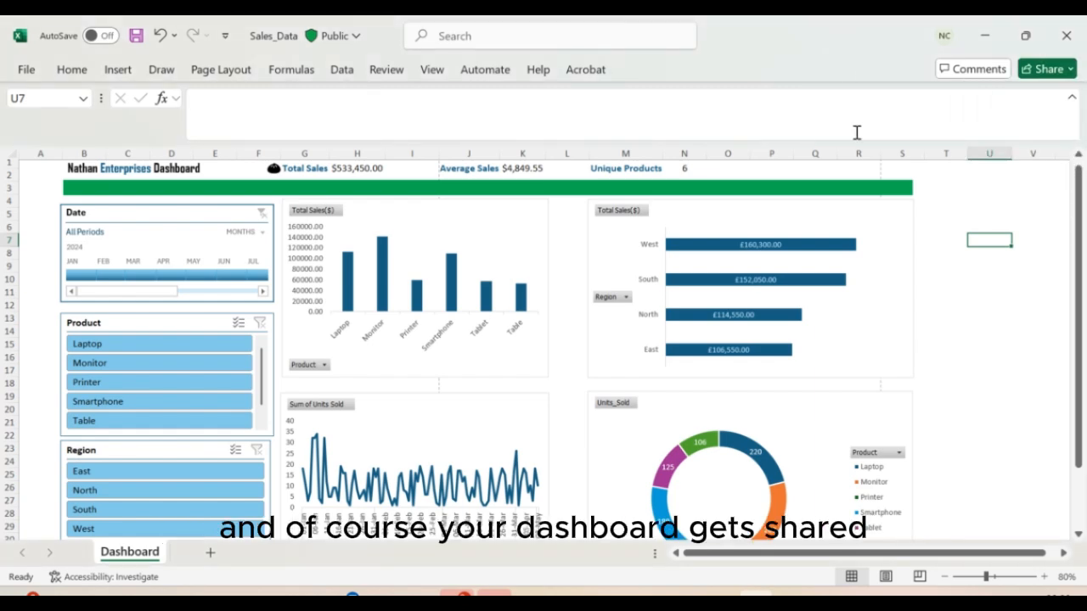